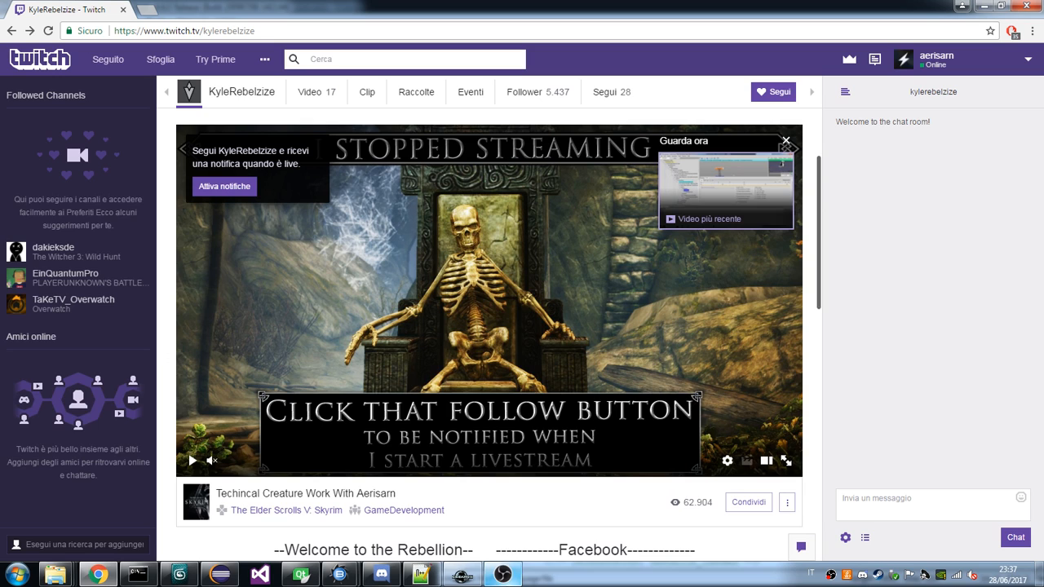
Start playback of the live stream on the Twitch channel page and activate the chat message field.
mouse_move(510, 580)
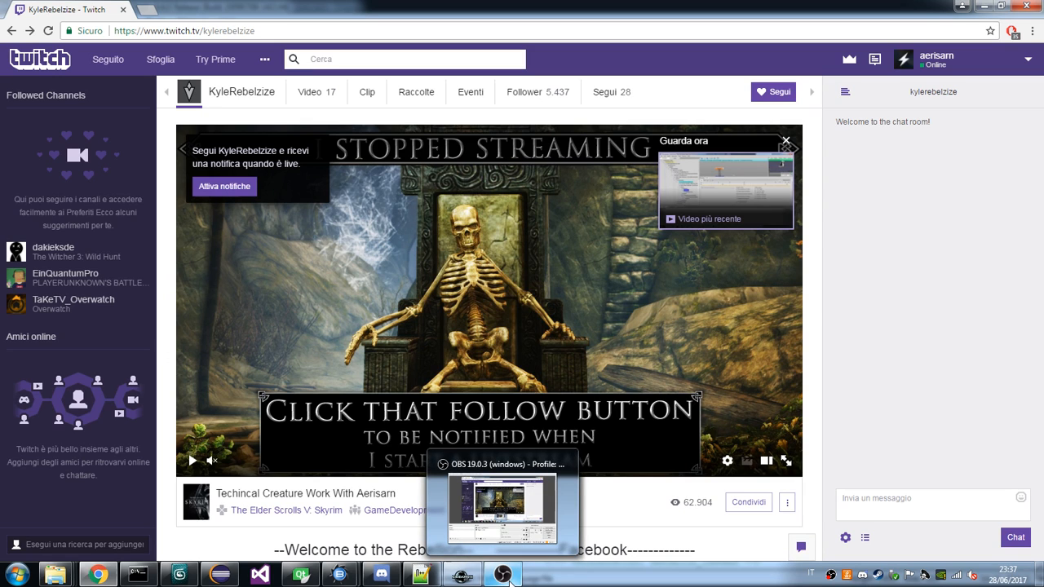
click(192, 461)
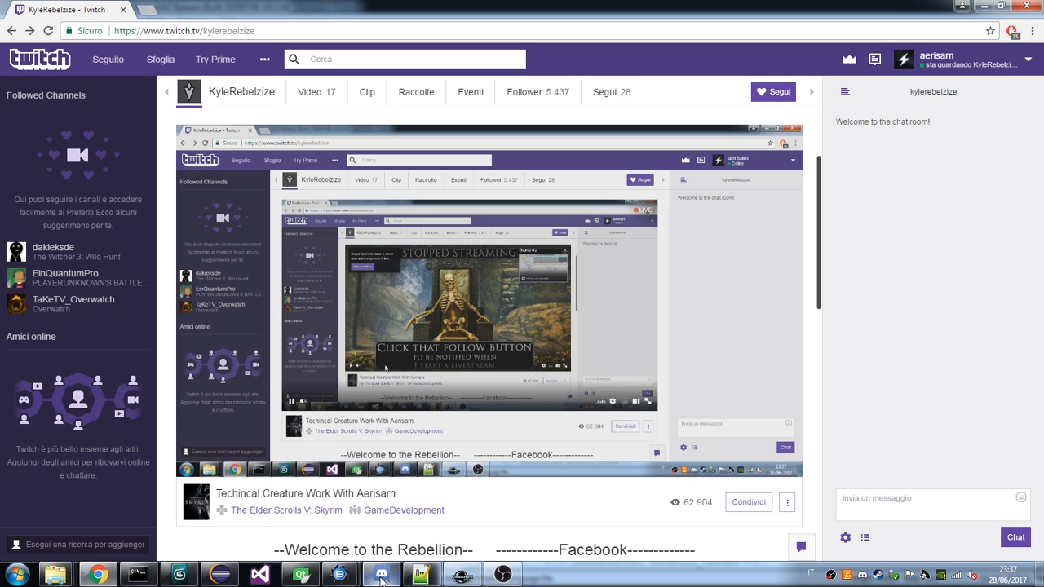
mouse_move(381, 575)
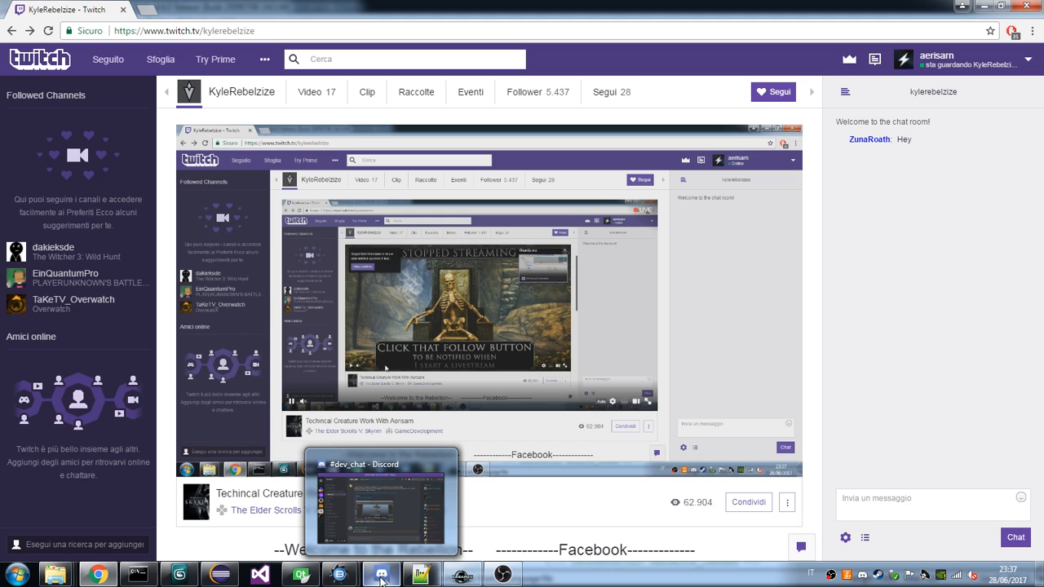
click(880, 506)
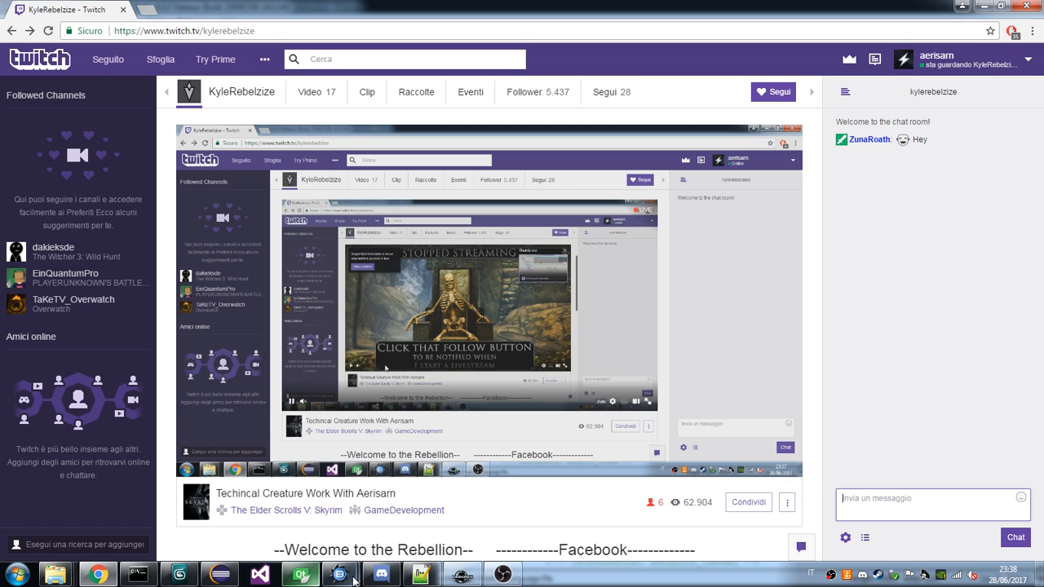
Look at the TES4Goblin.hkp project in Havok Behavior Tool, and return to the Twitch page in Chrome.
mouse_move(375, 577)
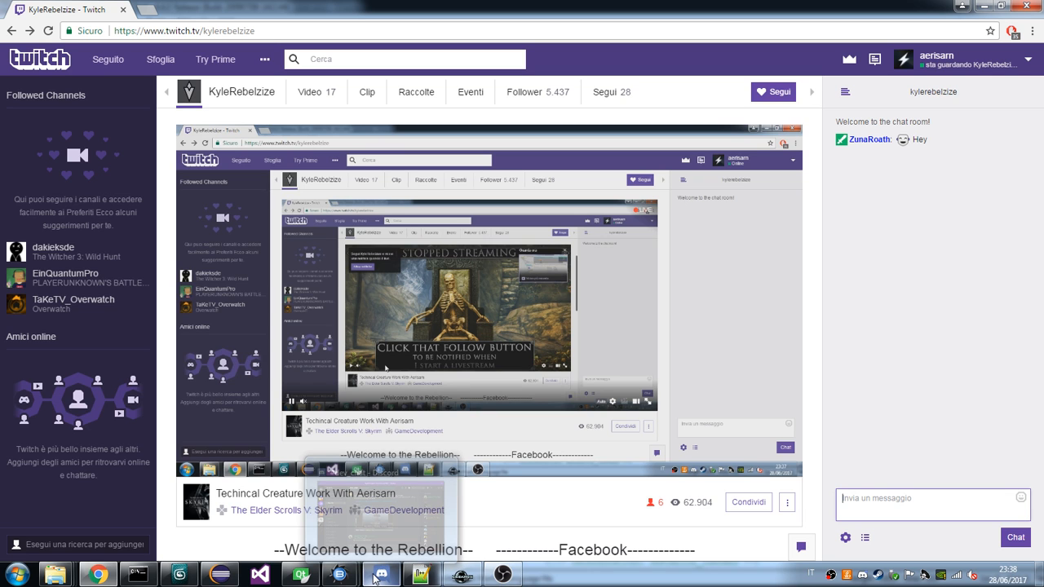
click(375, 576)
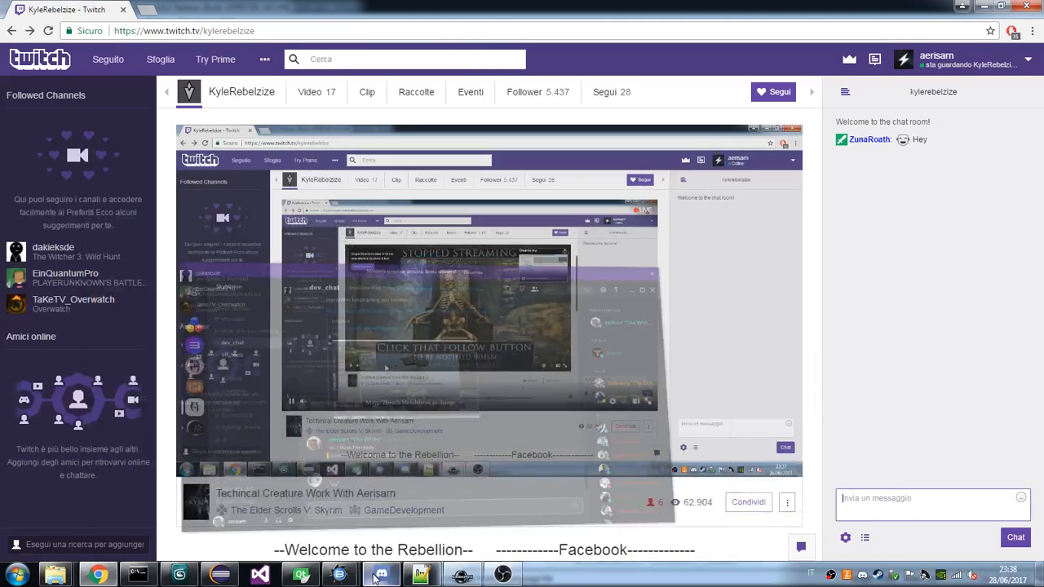
mouse_move(358, 563)
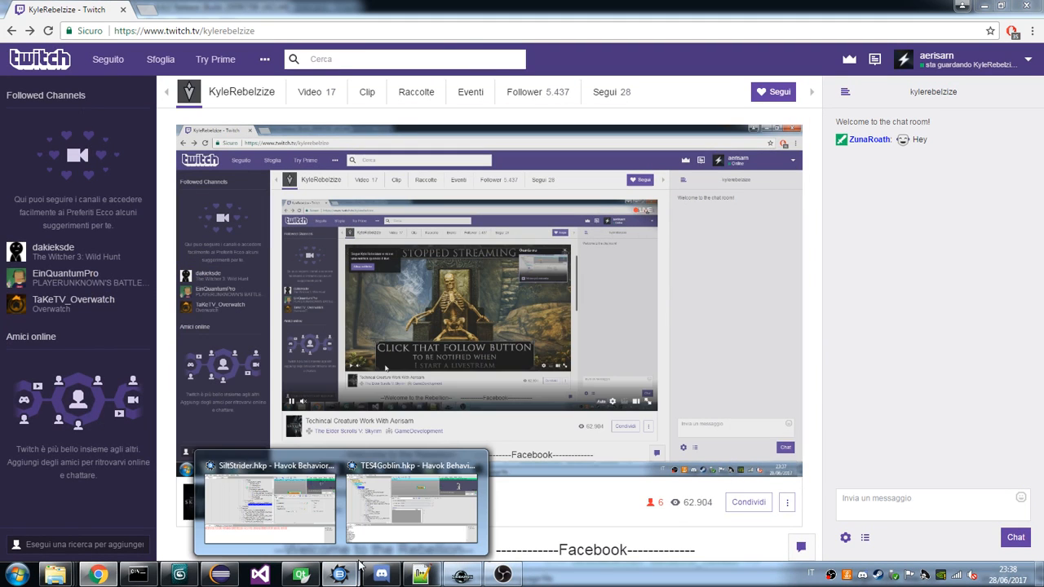
click(359, 494)
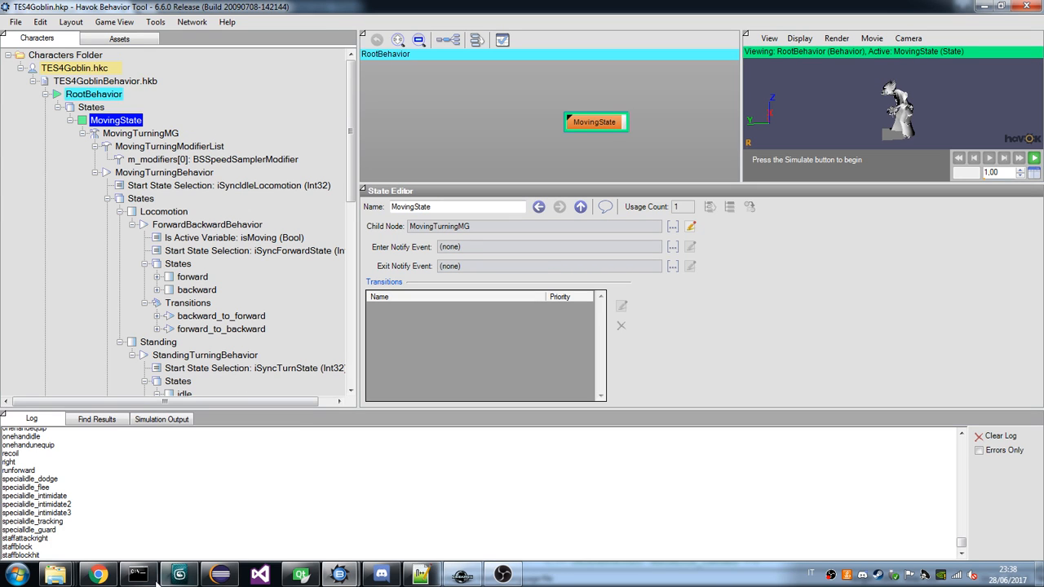
click(96, 576)
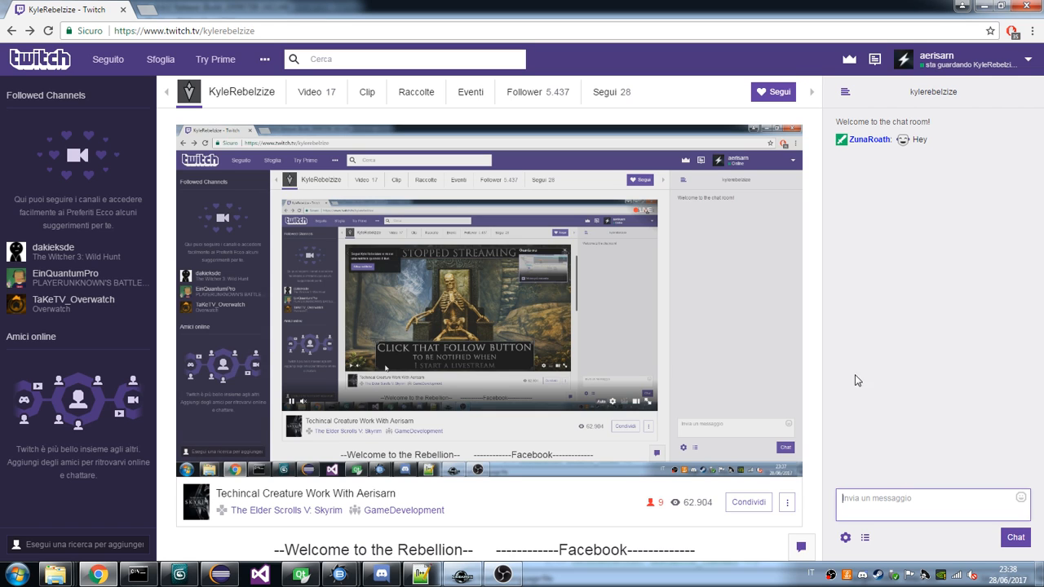
Switch to Eclipse and run SimpleBehaviorViewer.java as a Java application.
click(225, 575)
click(225, 575)
click(225, 575)
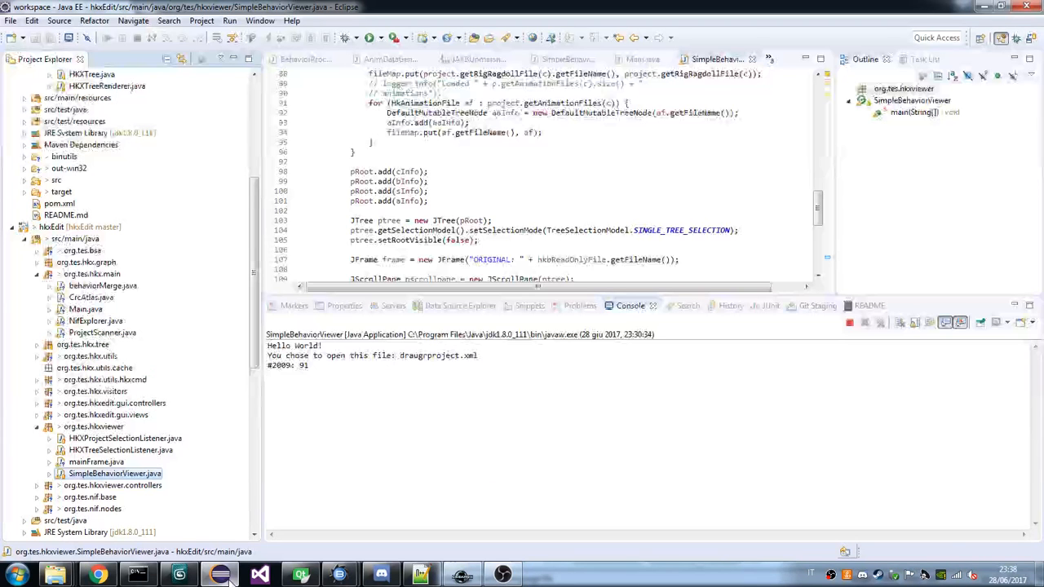
right_click(121, 473)
mouse_move(229, 328)
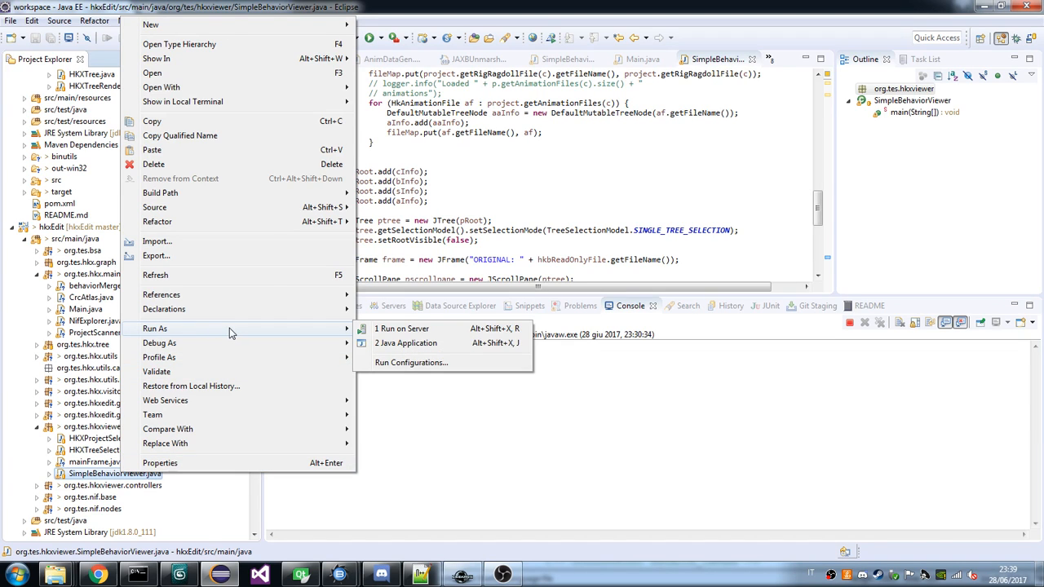
click(395, 344)
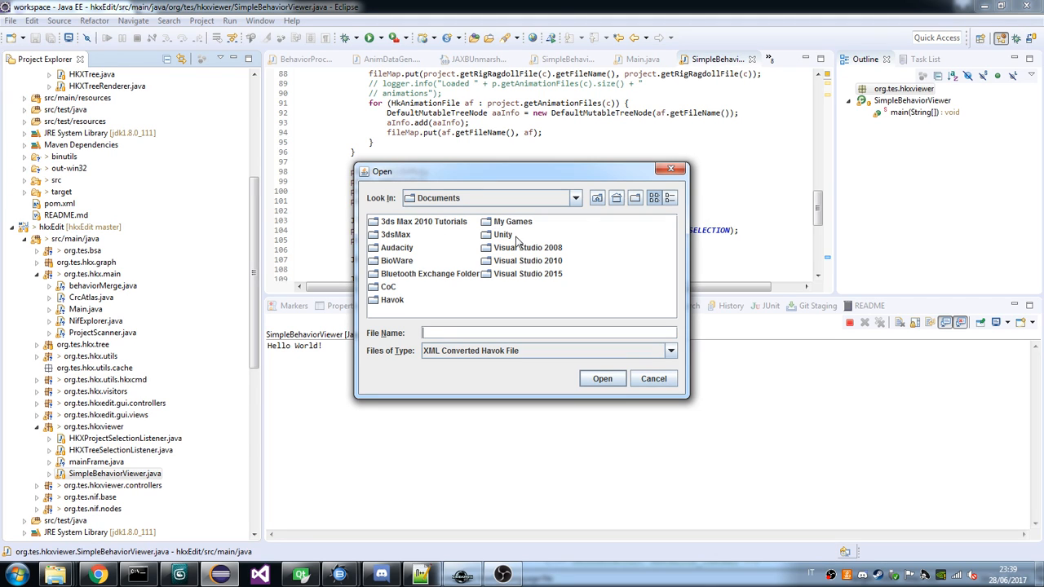
Browse the file chooser to the folder D:\skywind\3dsMax\import\Skyrim\havok_xml\meshes.
click(490, 197)
click(480, 235)
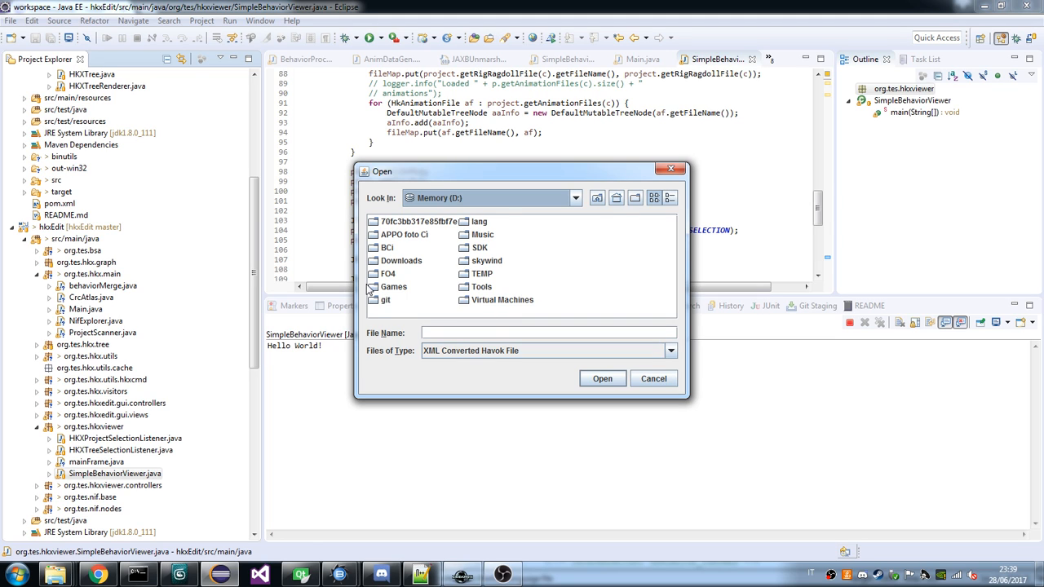
double_click(483, 261)
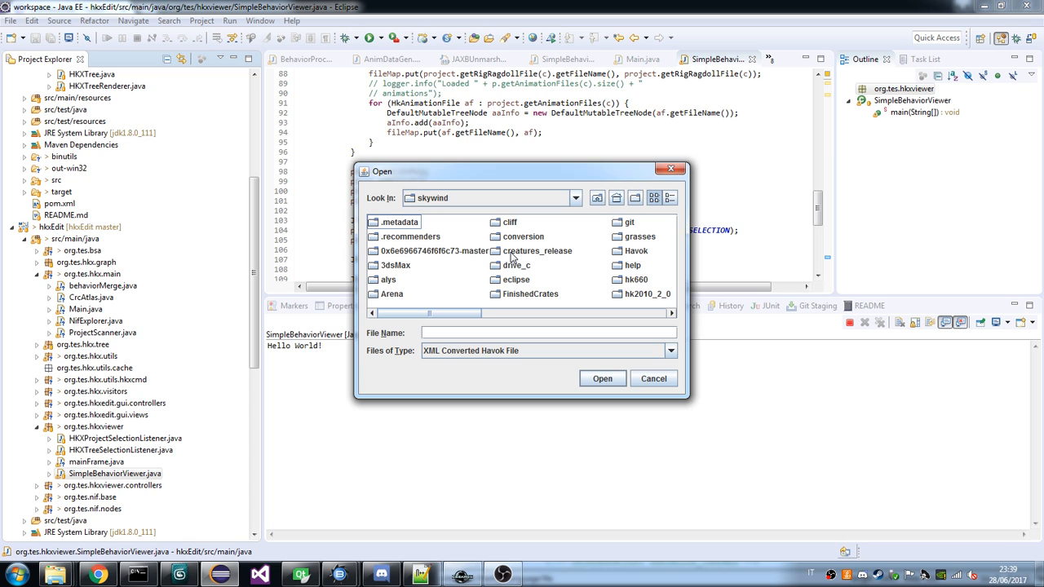
double_click(396, 266)
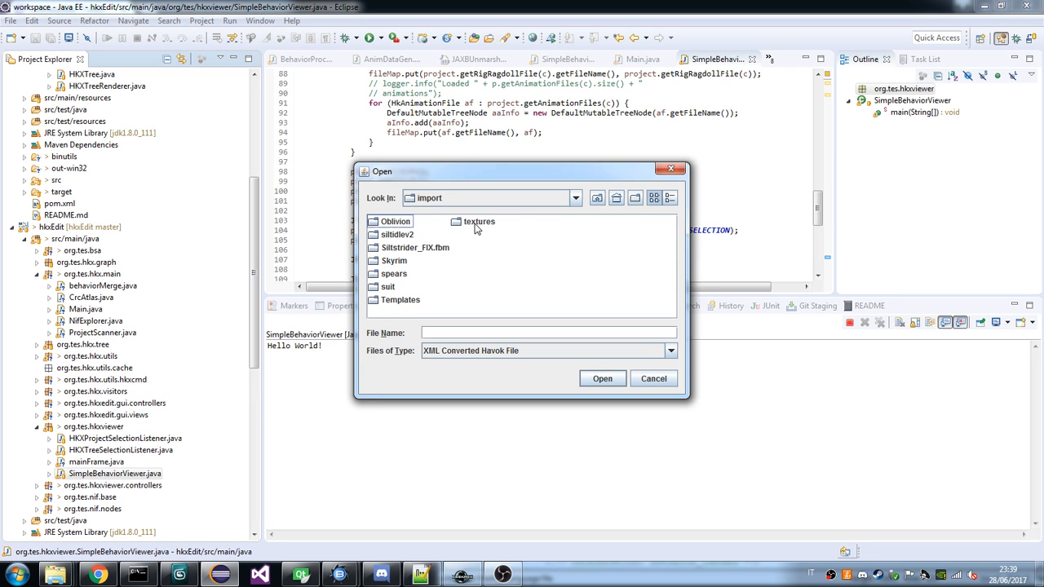
double_click(400, 300)
double_click(401, 247)
click(400, 225)
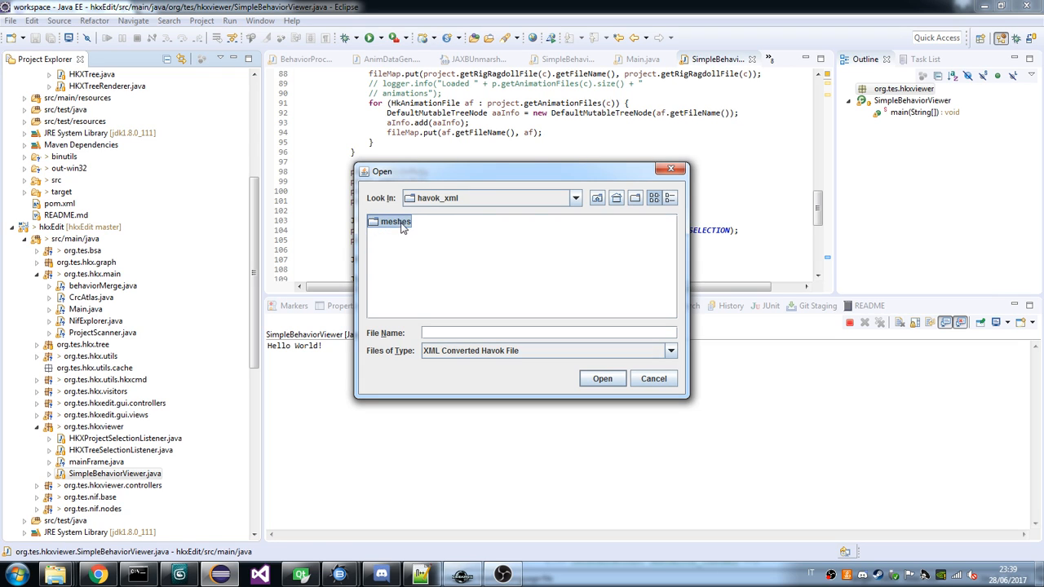
double_click(401, 226)
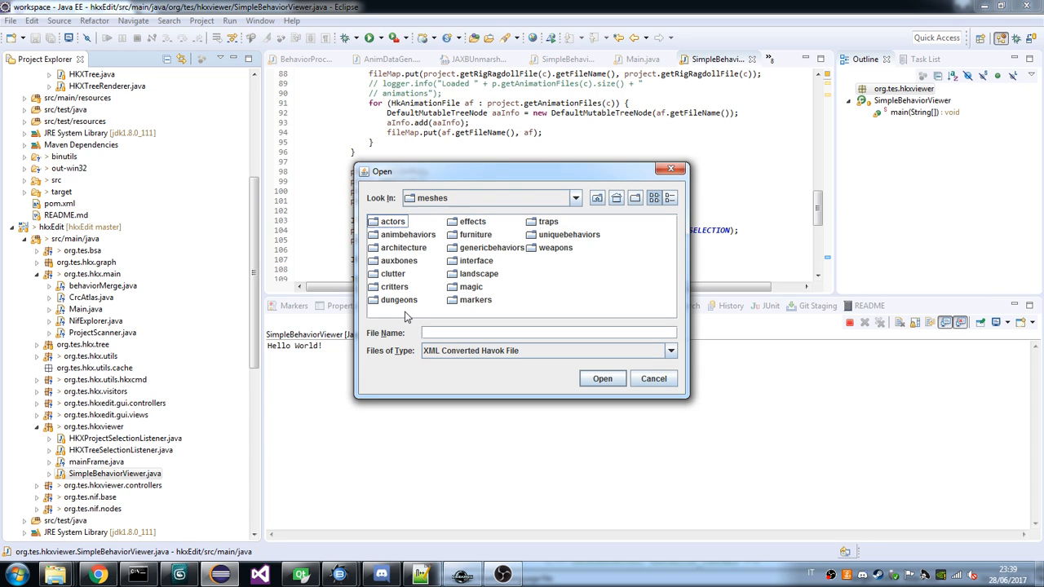
Open draugrproject.xml from the actors\draugr folder.
click(405, 222)
double_click(405, 223)
drag(451, 314, 465, 313)
click(469, 288)
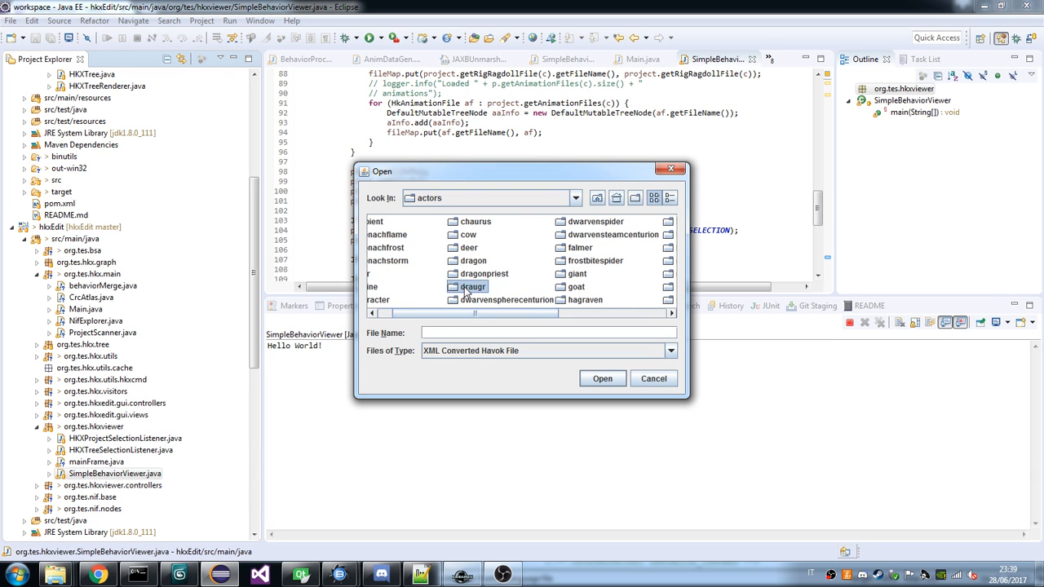
double_click(469, 288)
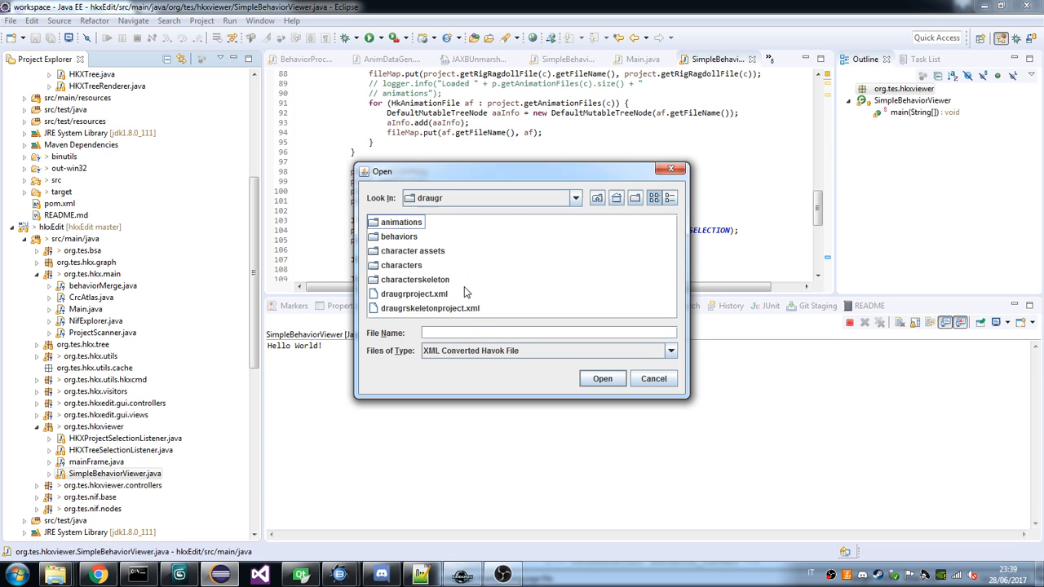
double_click(429, 294)
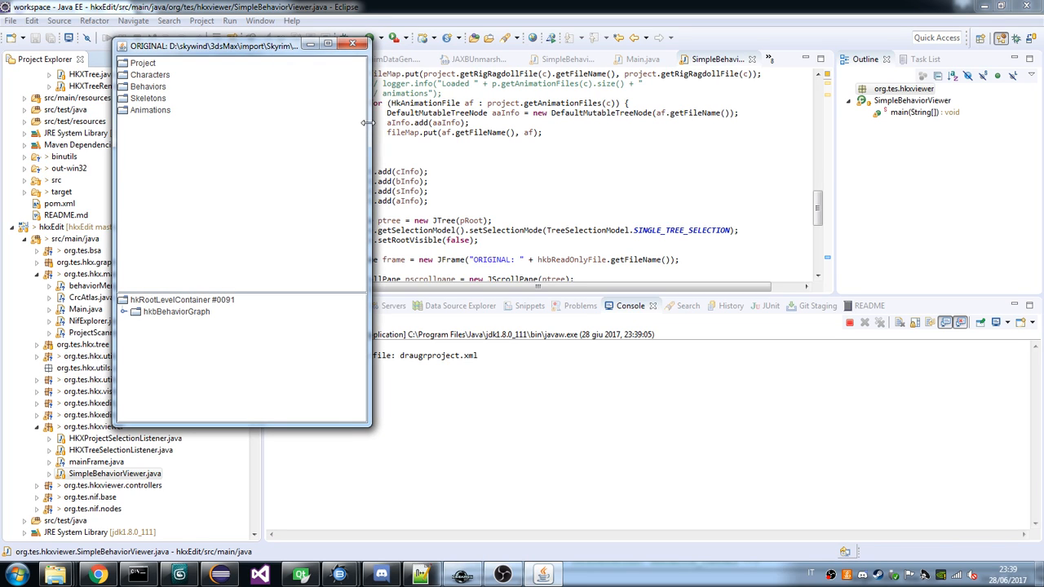
Maximize the behavior viewer window and expand hkbBehaviorGraph down to the contents of the DraugrBehavior.hkb node.
drag(369, 123, 487, 145)
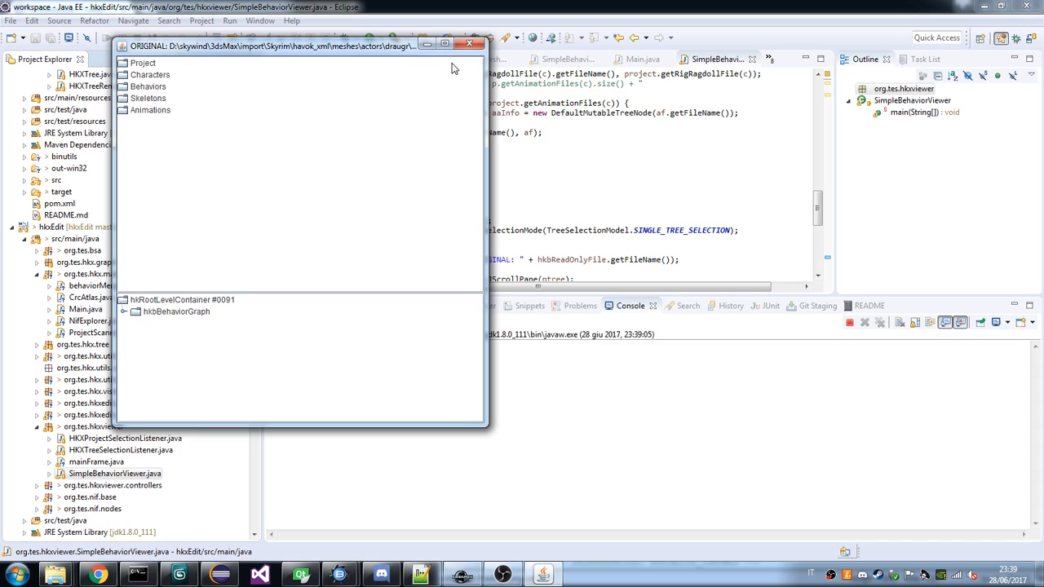
click(444, 43)
click(6, 270)
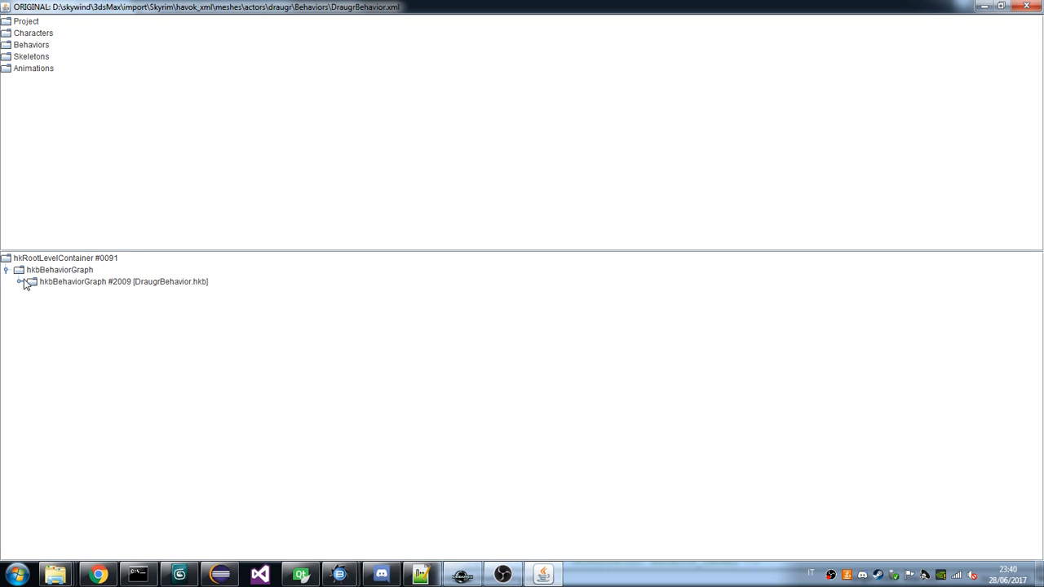
click(19, 281)
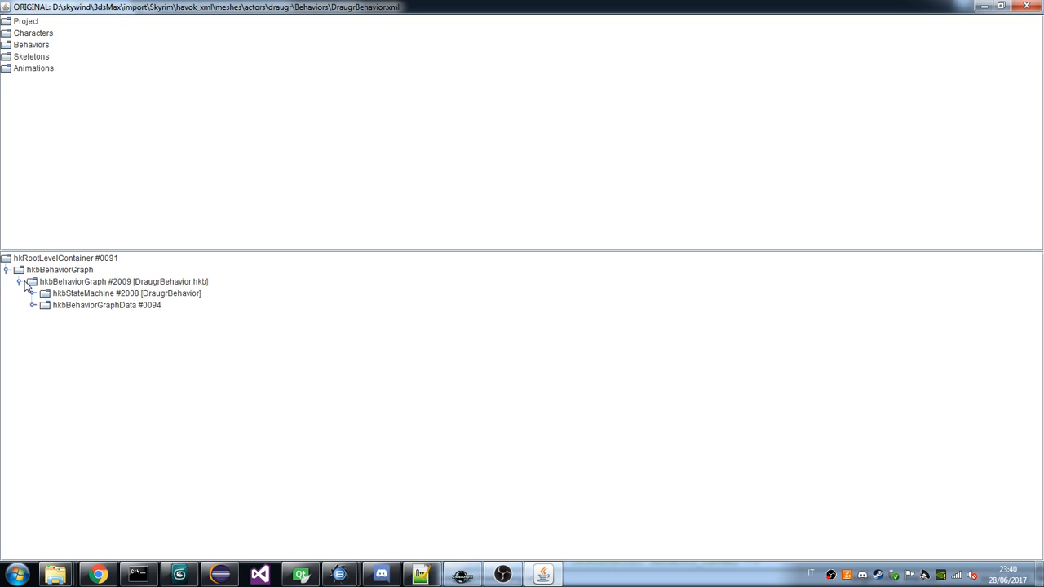
Expand the Behaviors, Skeletons, Animations and Characters folders in the project tree to examine their files.
double_click(25, 46)
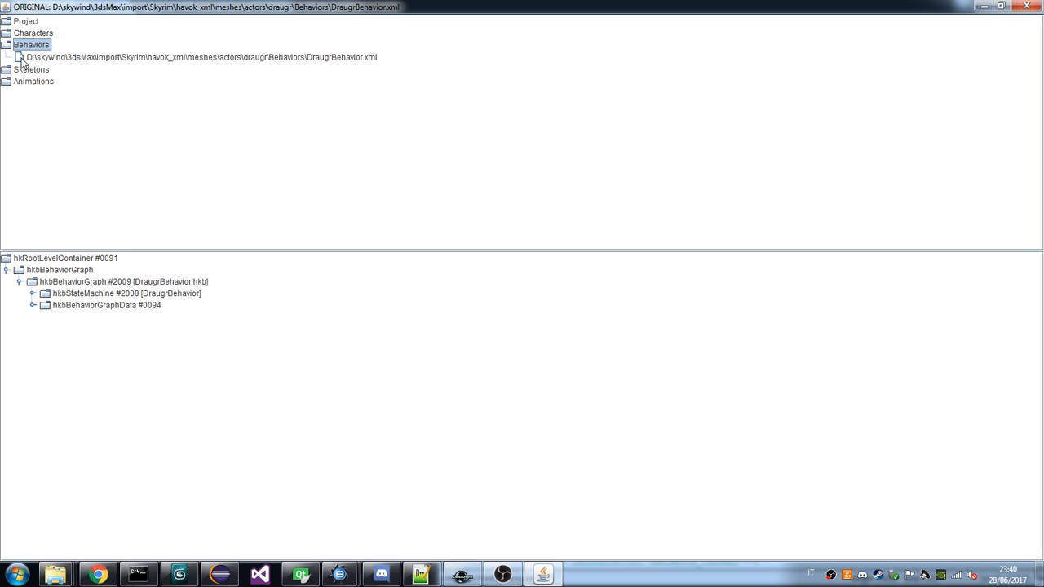
double_click(30, 70)
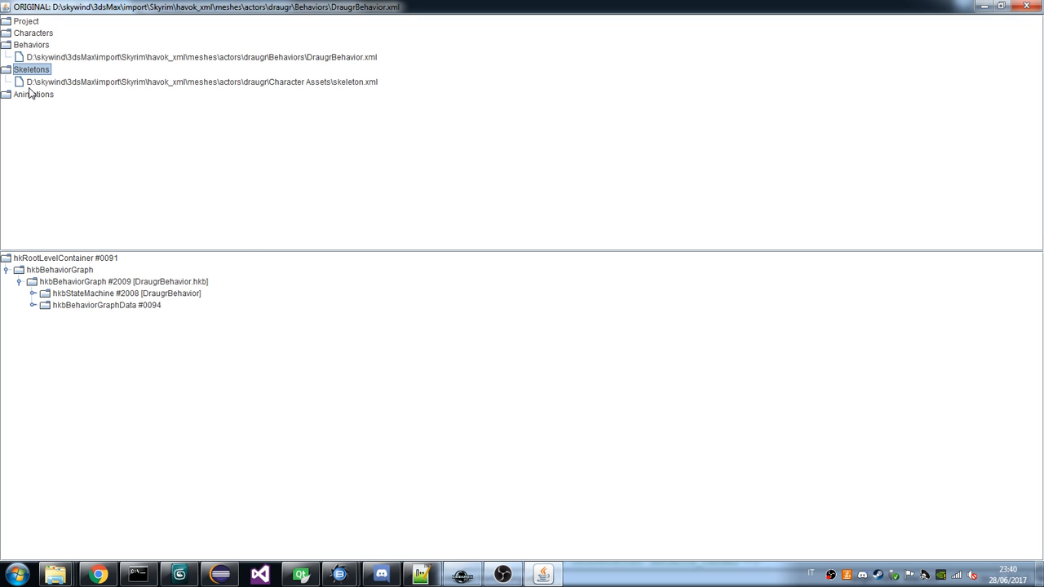
double_click(28, 94)
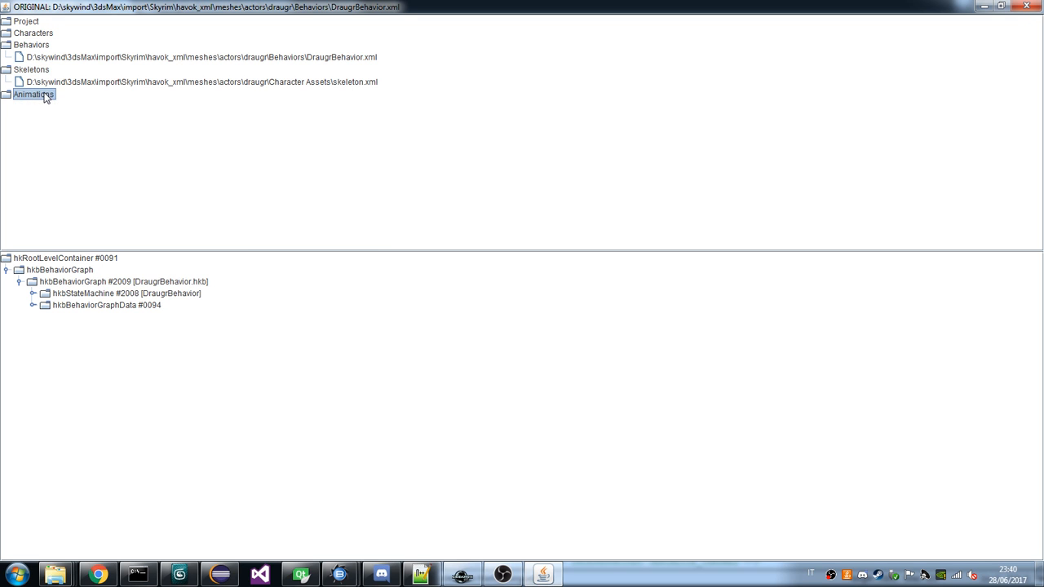
double_click(36, 34)
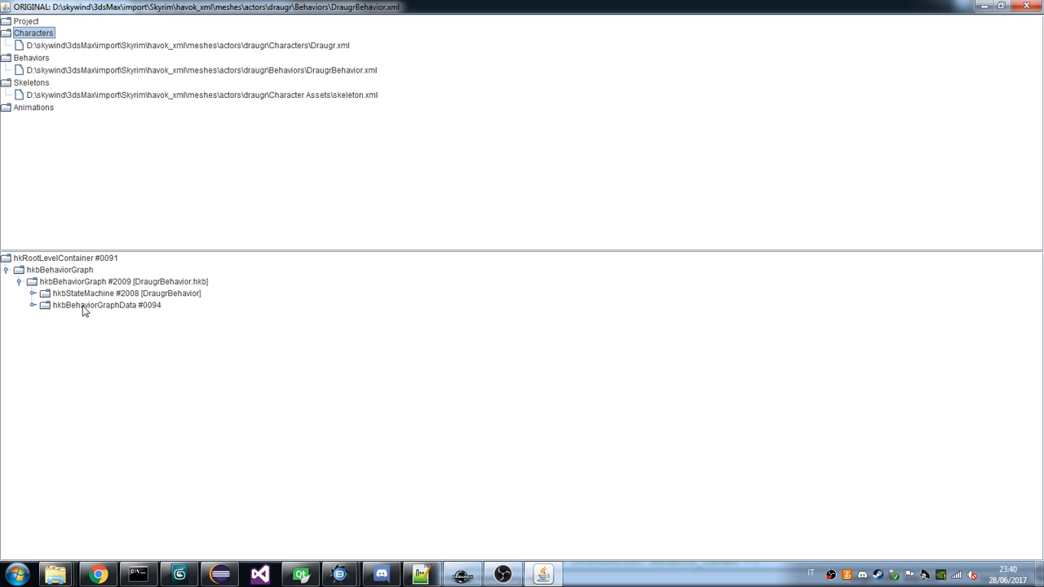
Expand the DraugrBehavior state machine node and open its property table, placing the table clear of the behavior tree.
click(33, 293)
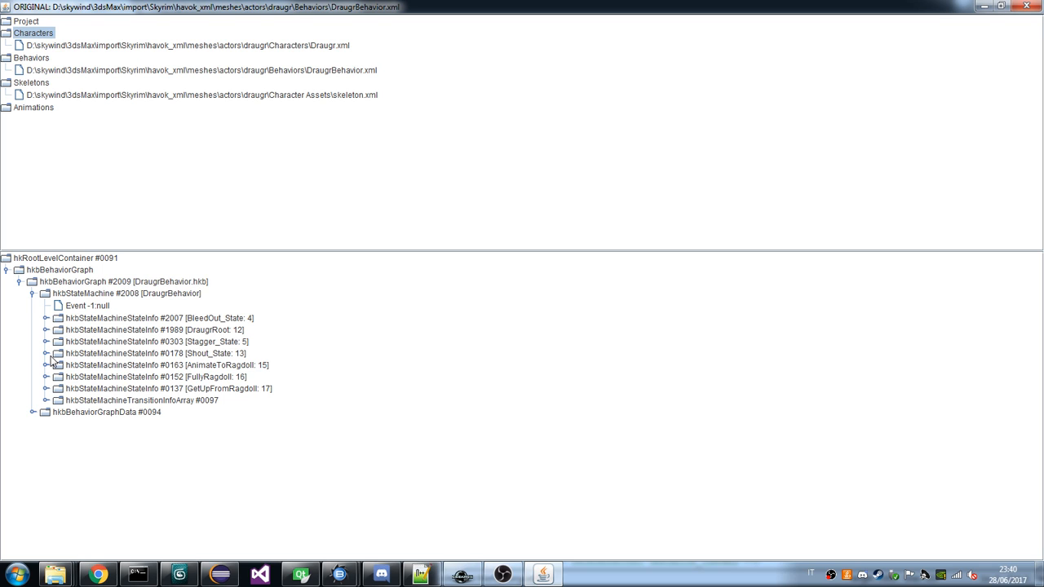
double_click(112, 294)
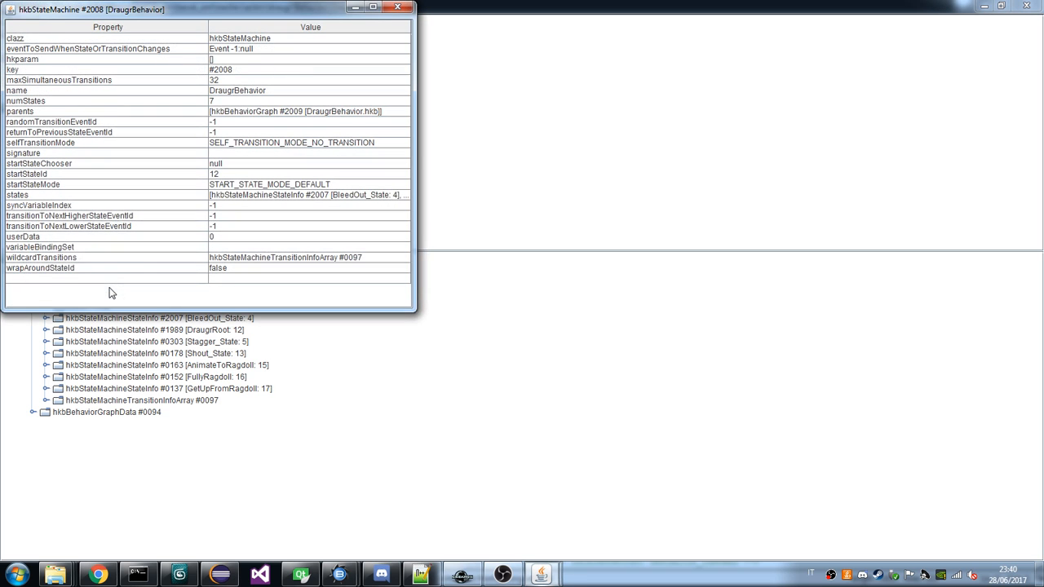
drag(206, 10, 625, 87)
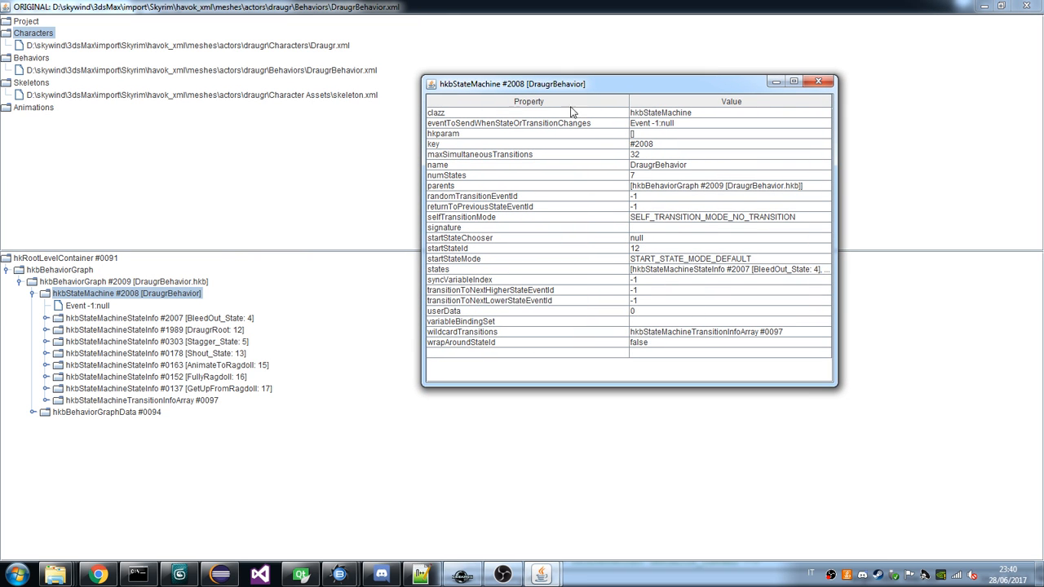
Bring up TES4Goblin.hkp in Havok Behavior Tool and show the DraugrBehavior property table over it for comparison.
click(348, 579)
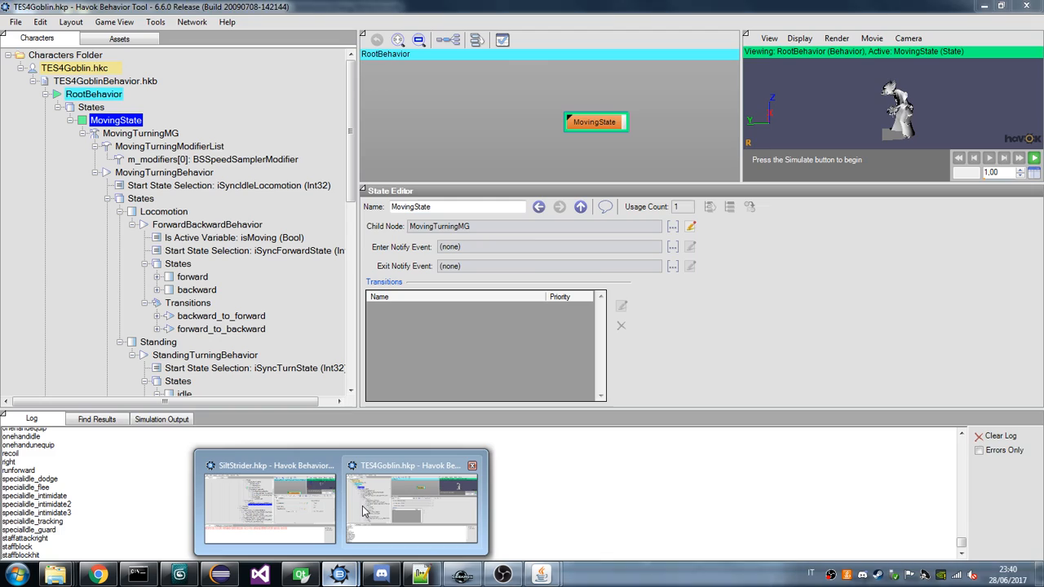
mouse_move(357, 519)
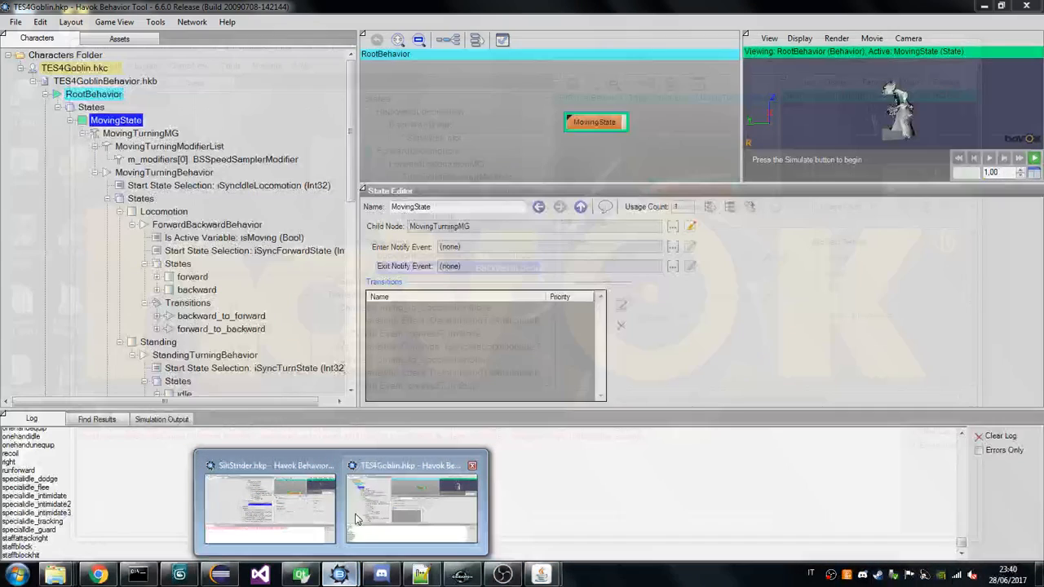
click(356, 519)
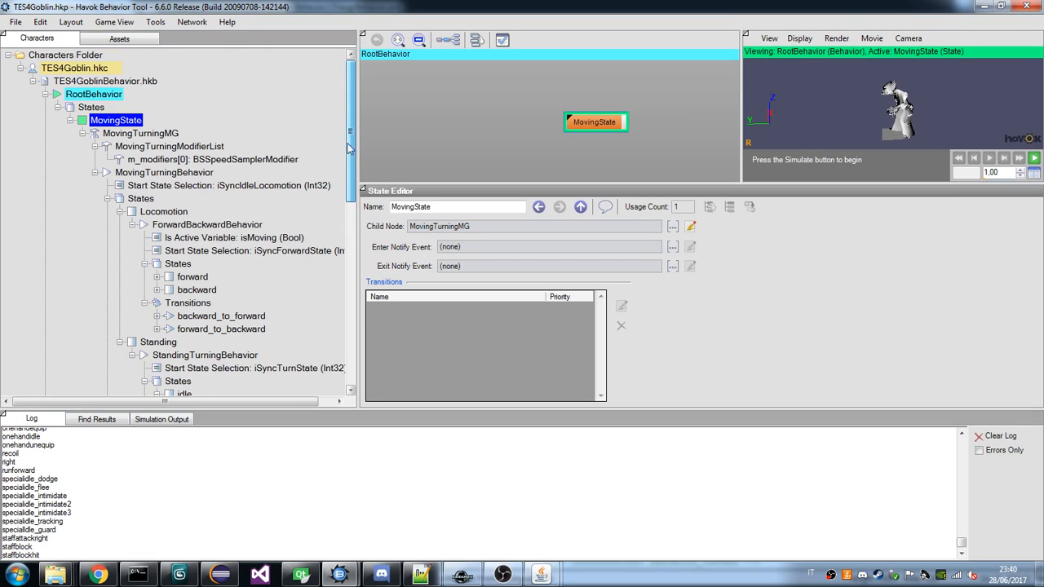
click(604, 514)
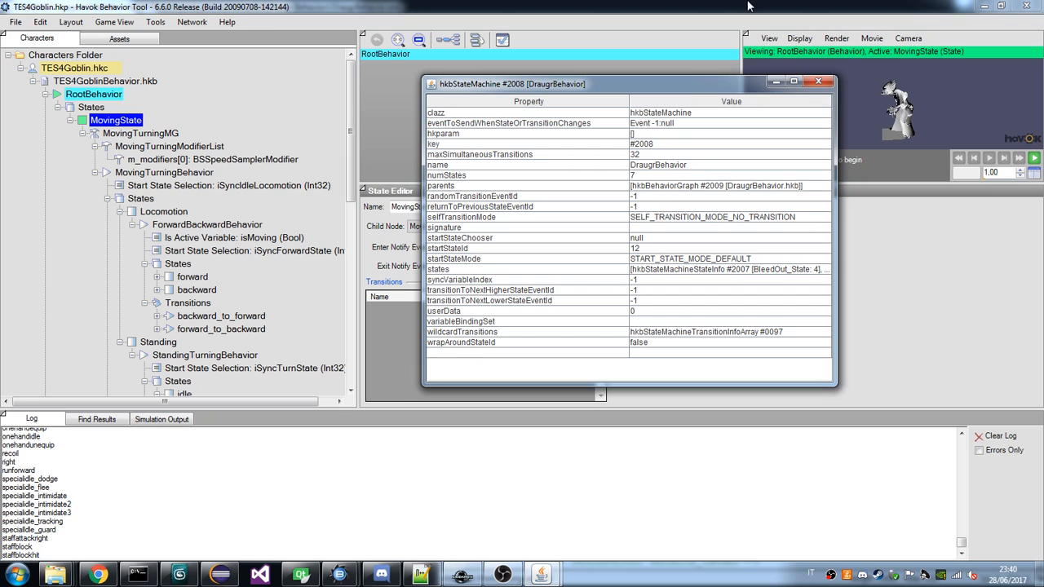
mouse_move(620, 87)
mouse_down()
mouse_move(564, 99)
mouse_move(618, 114)
mouse_move(708, 310)
mouse_move(614, 89)
mouse_up()
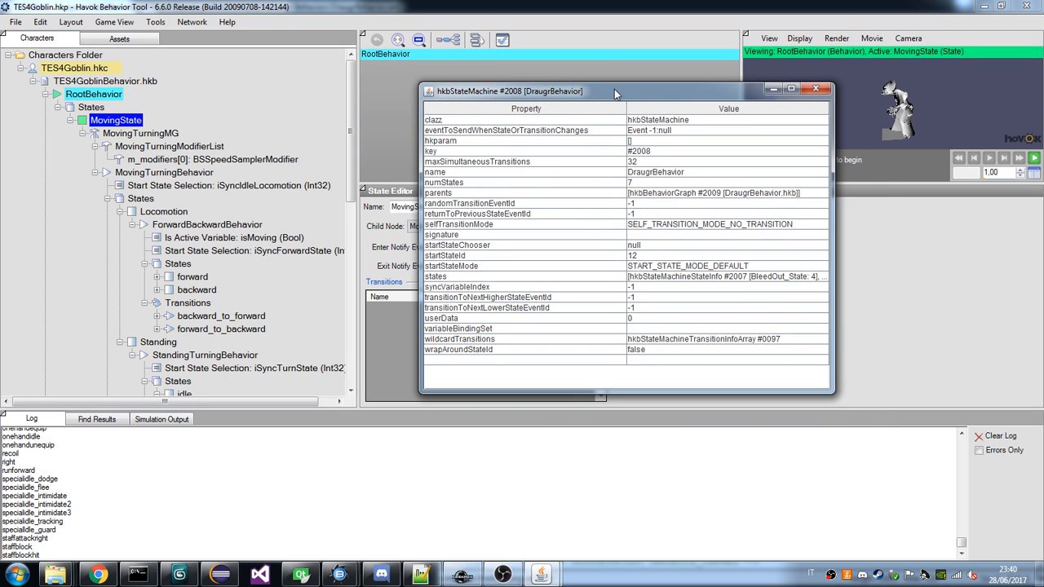
Move the DraugrBehavior property table clear of the State Editor fields and return to the full behavior viewer window.
click(543, 576)
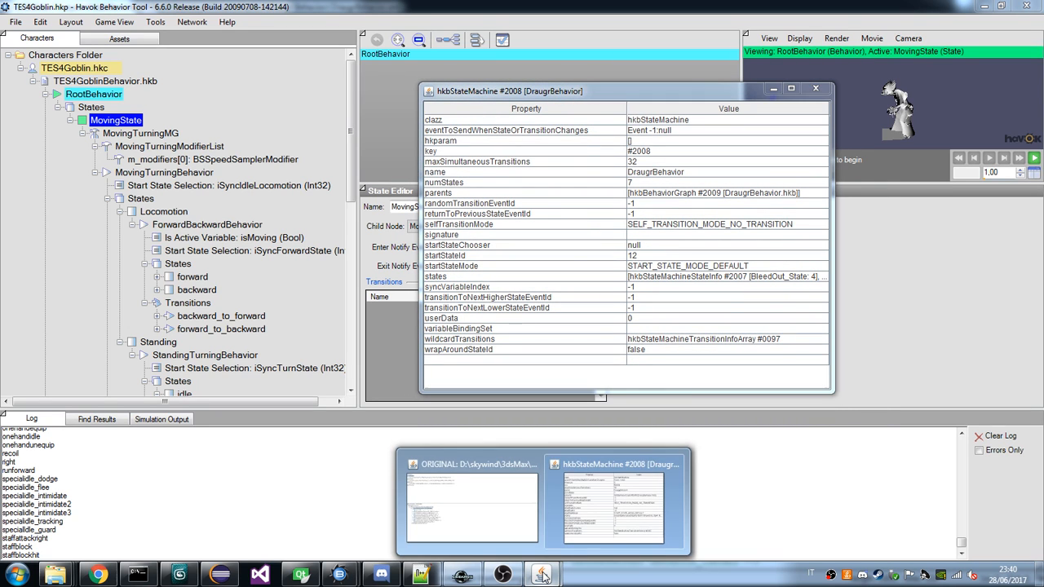
click(544, 576)
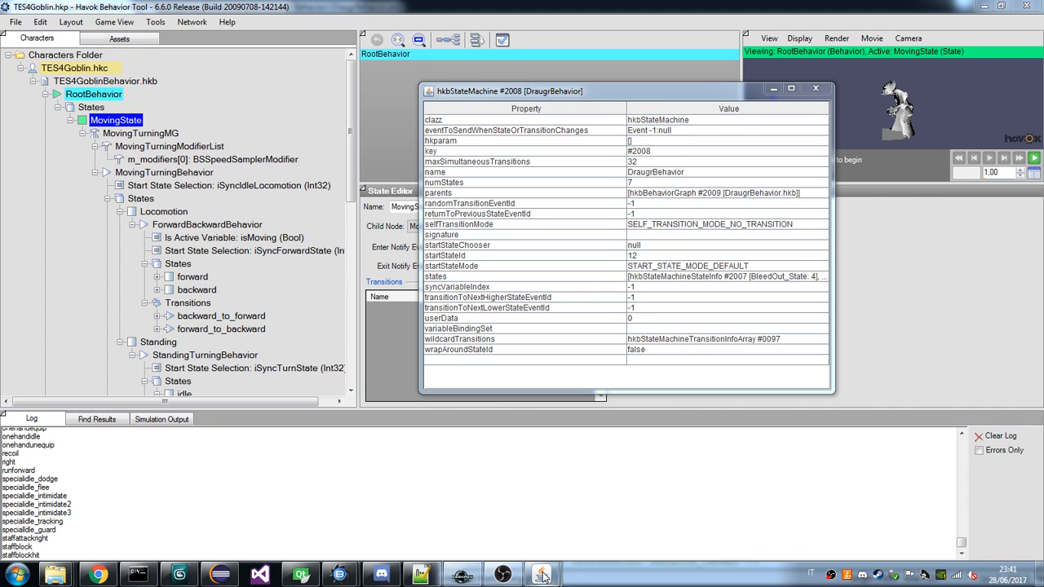
click(558, 98)
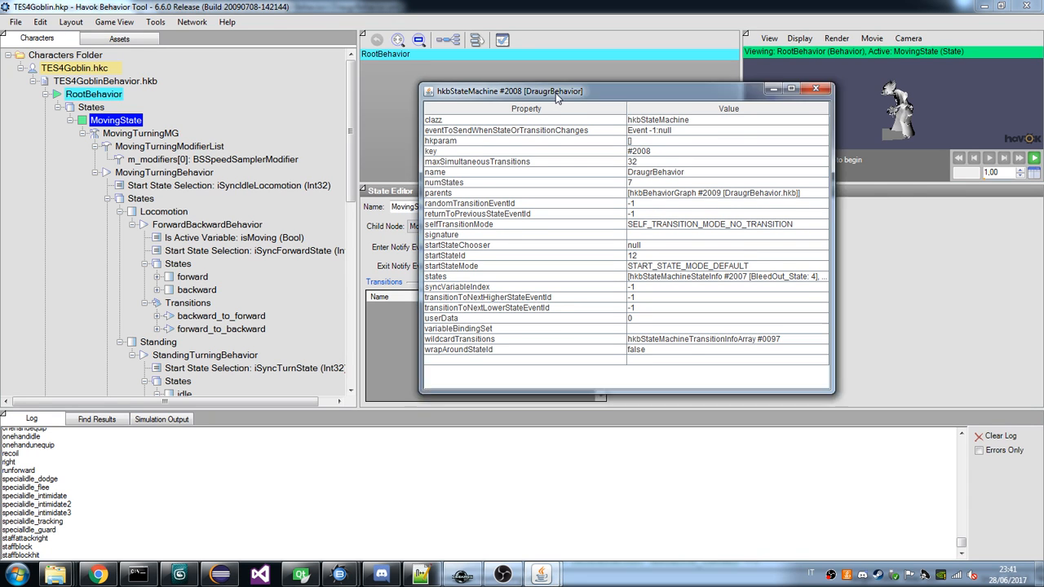
drag(557, 96, 677, 33)
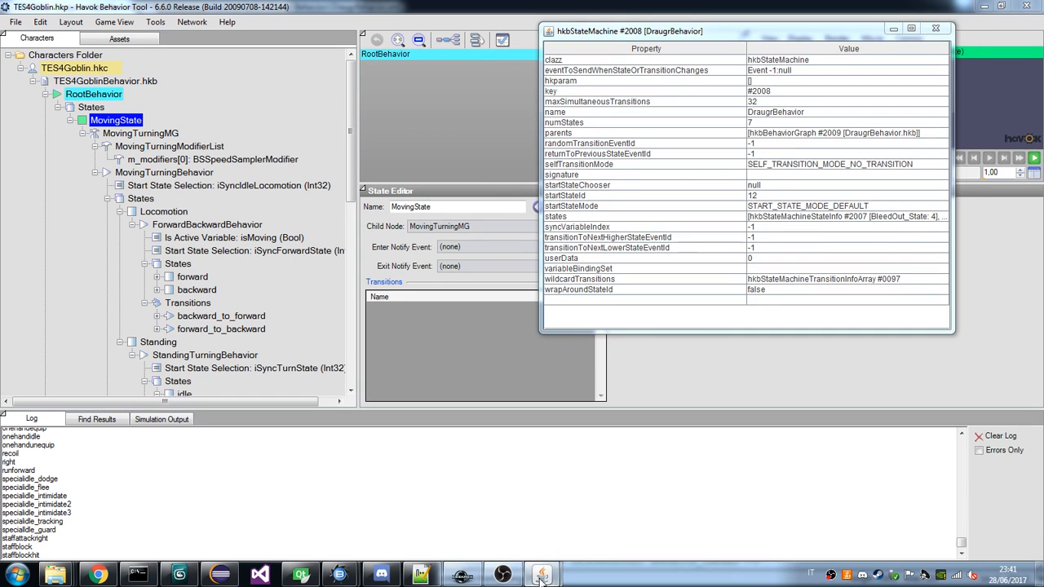
mouse_move(540, 575)
click(503, 526)
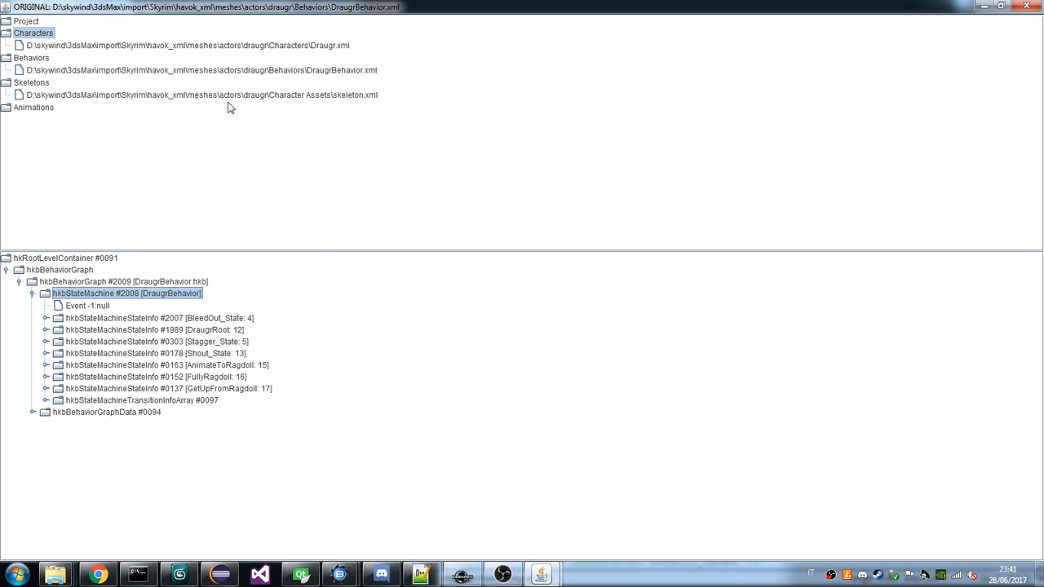
click(97, 576)
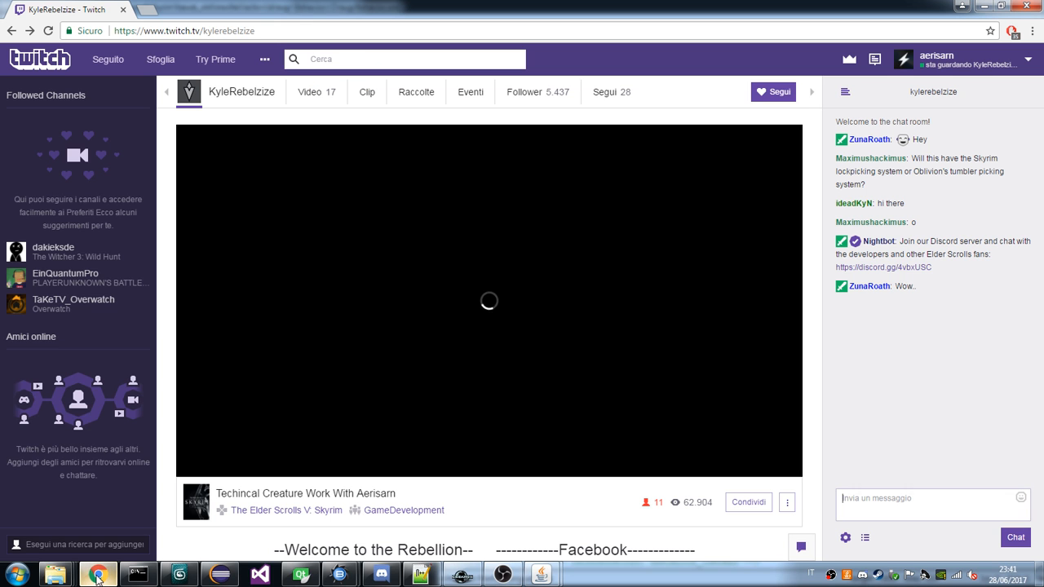
click(97, 576)
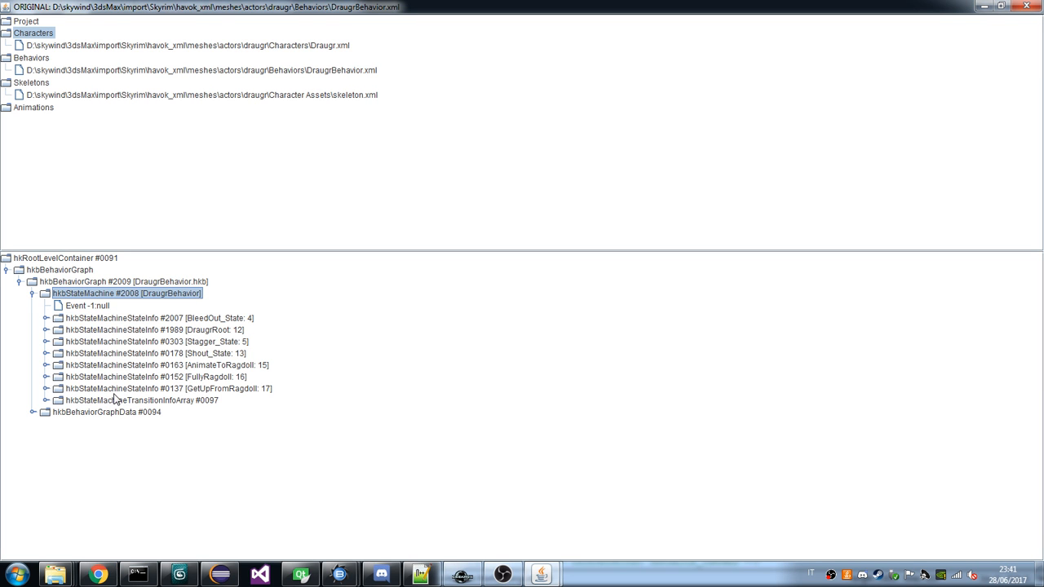
Expand the DraugrRoot state through RootModifierGenerator to the RootBehavior state machine's states, checking DraugrRoot's property table on the way.
click(47, 330)
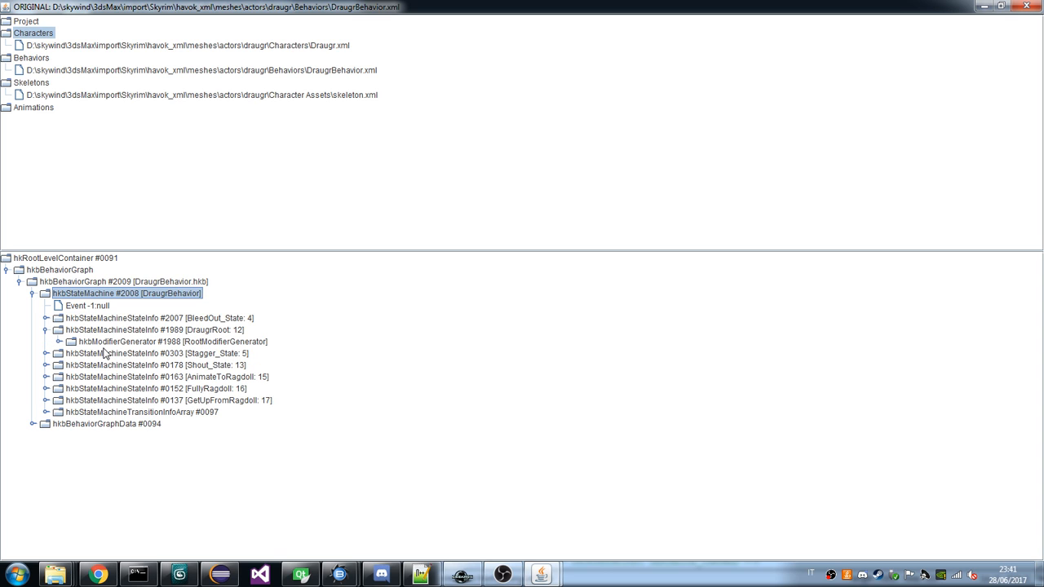
click(59, 342)
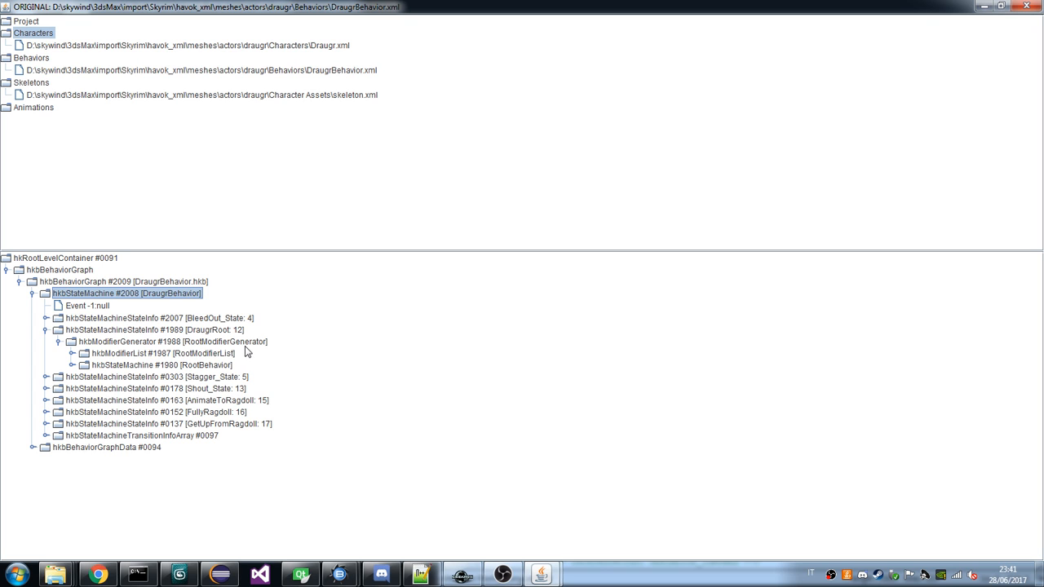
double_click(204, 330)
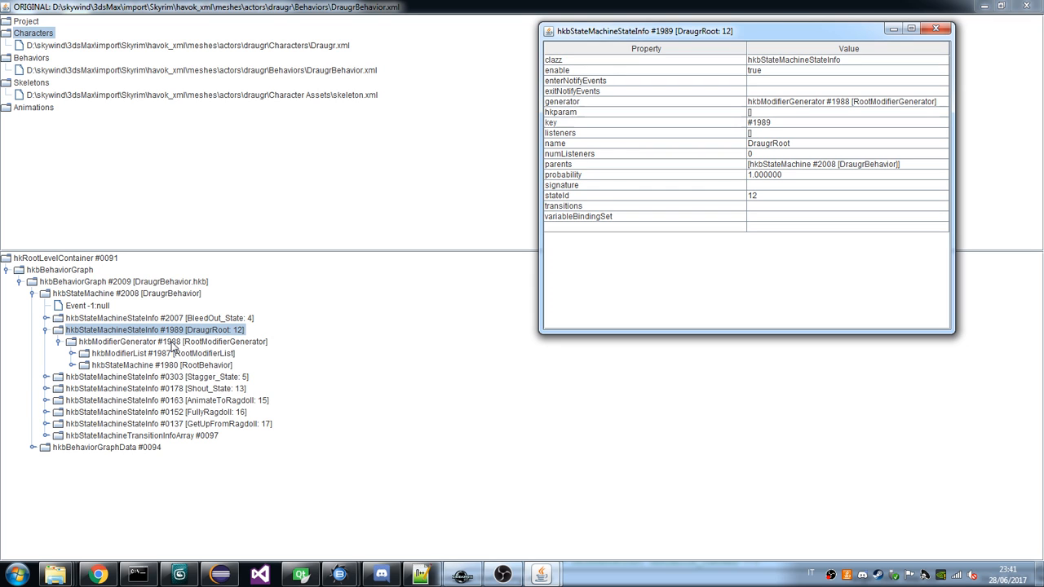
click(73, 366)
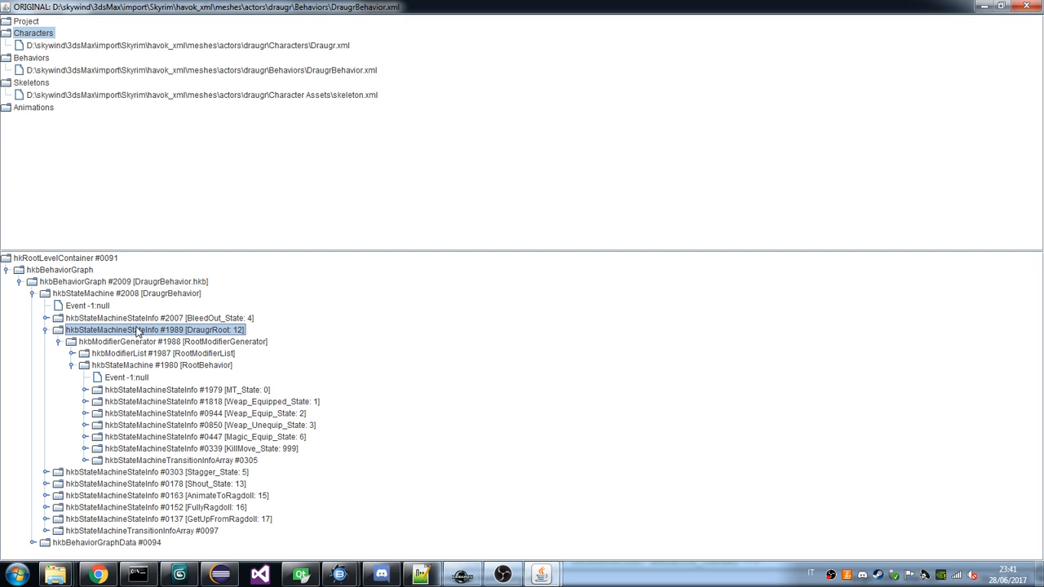
Examine the MT_State and KillMove_State nodes under RootBehavior, and collapse the DraugrRoot branch.
double_click(204, 390)
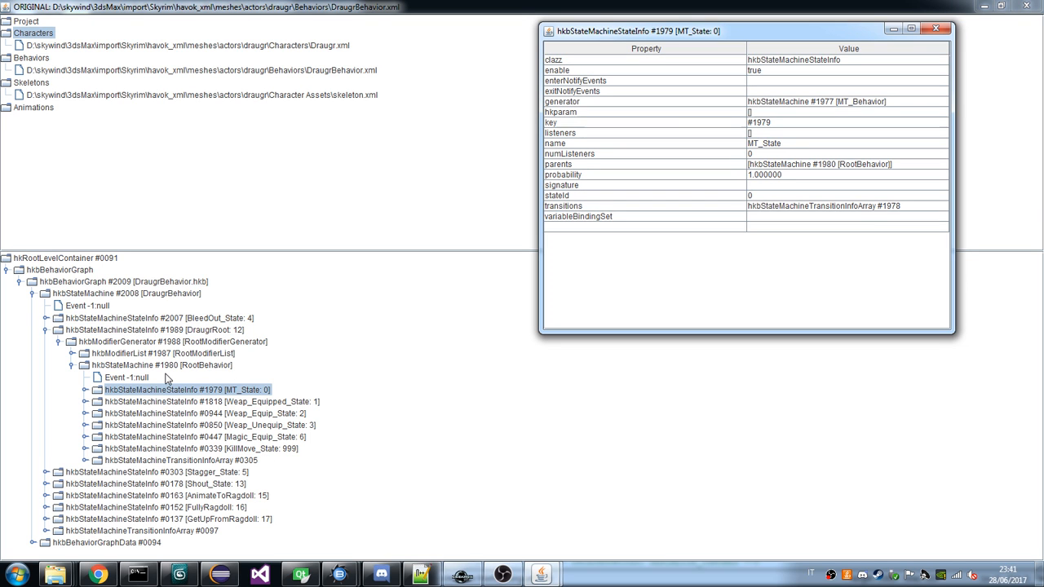
click(85, 390)
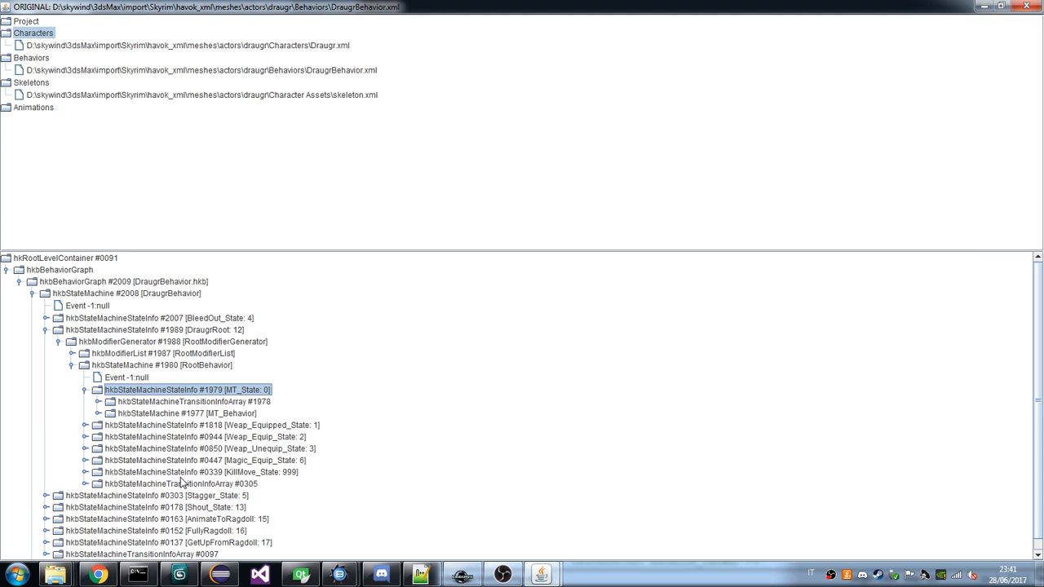
key(Left)
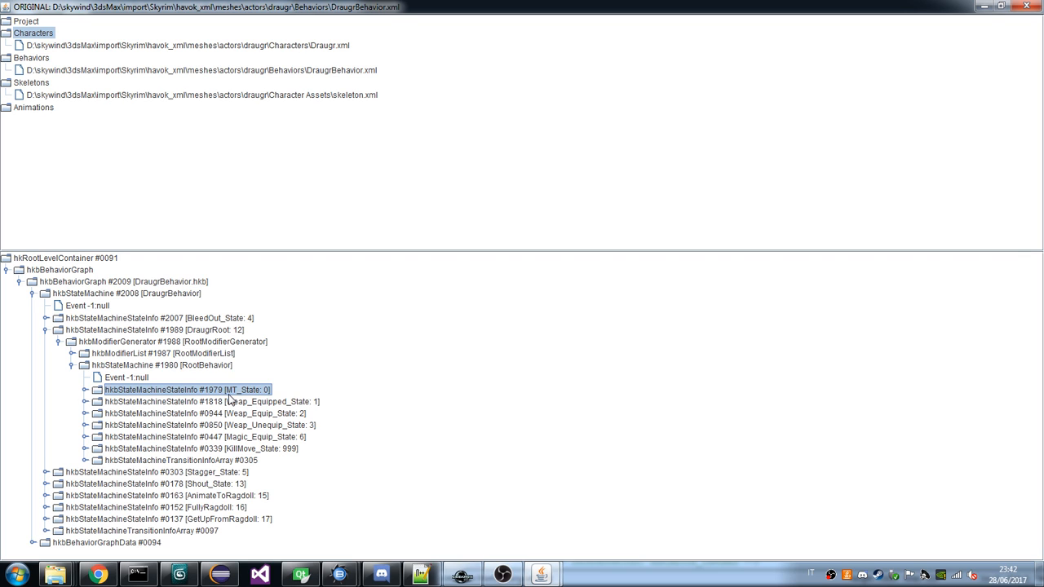
double_click(265, 451)
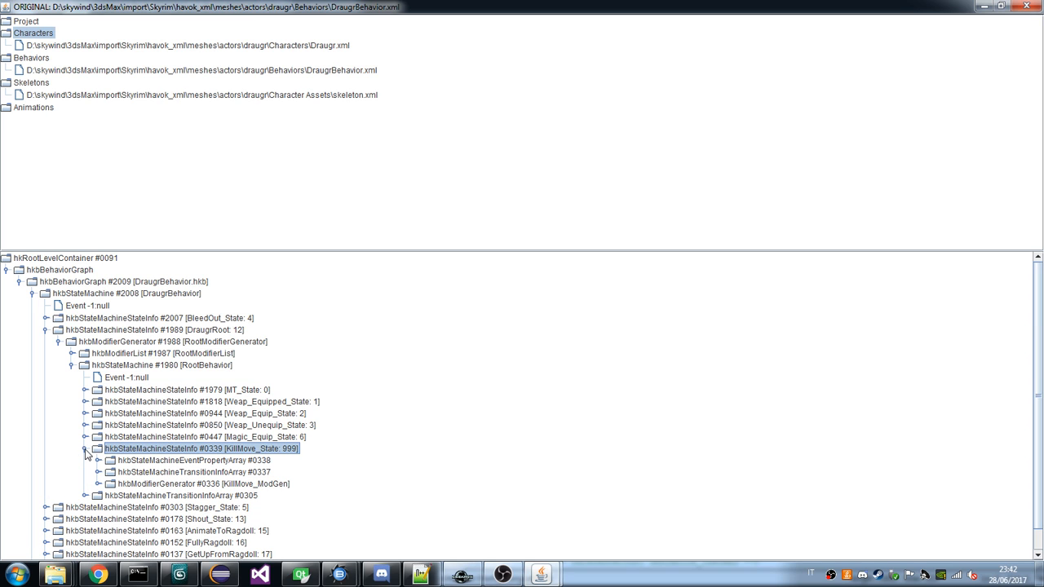
click(85, 449)
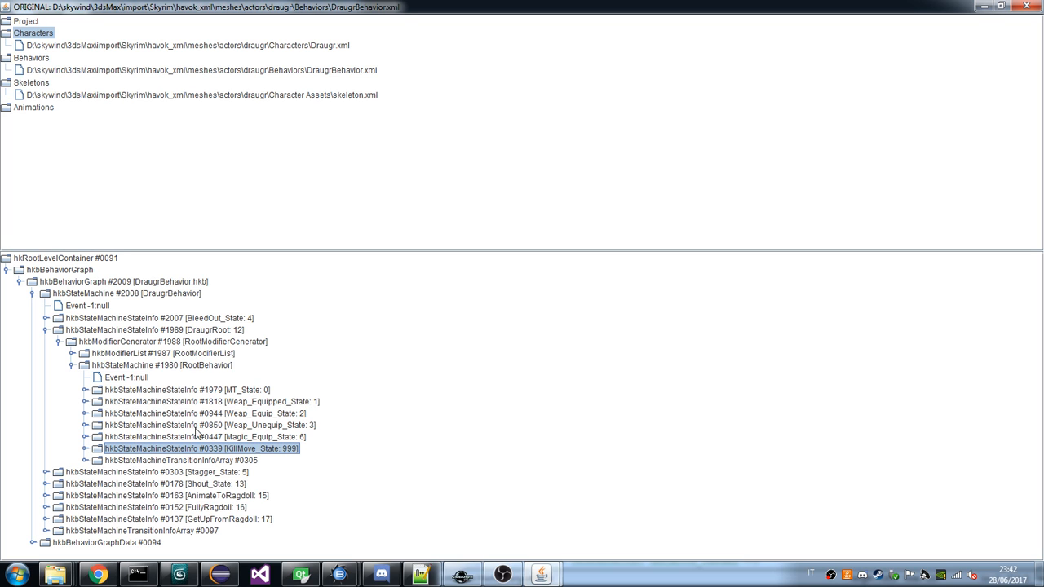
click(46, 330)
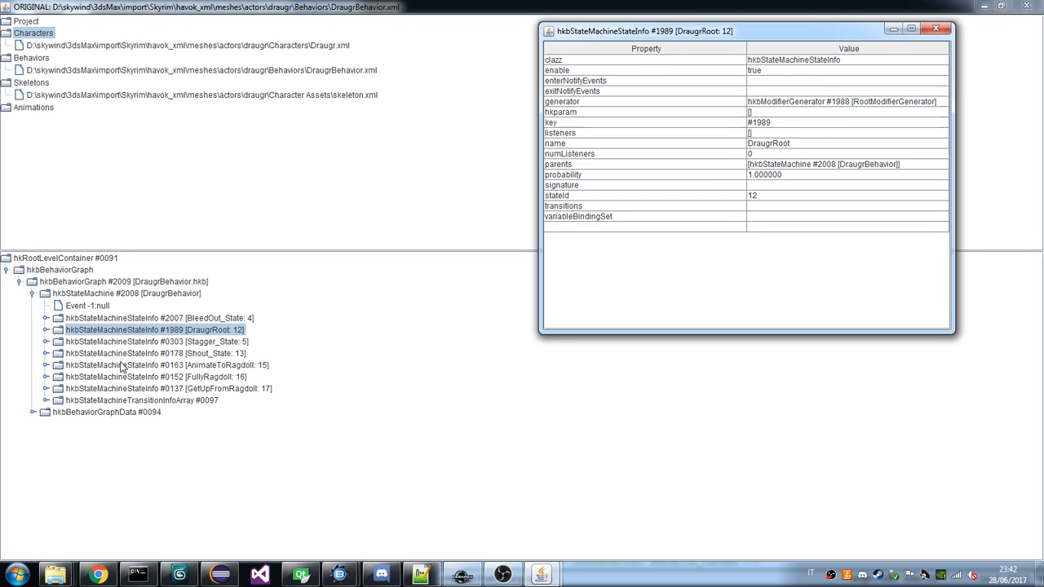
Compare the property tables of DraugrBehavior and its DraugrRoot, BleedOut_State, Shout_State, AnimateToRagdoll and FullyRagdoll states.
click(131, 295)
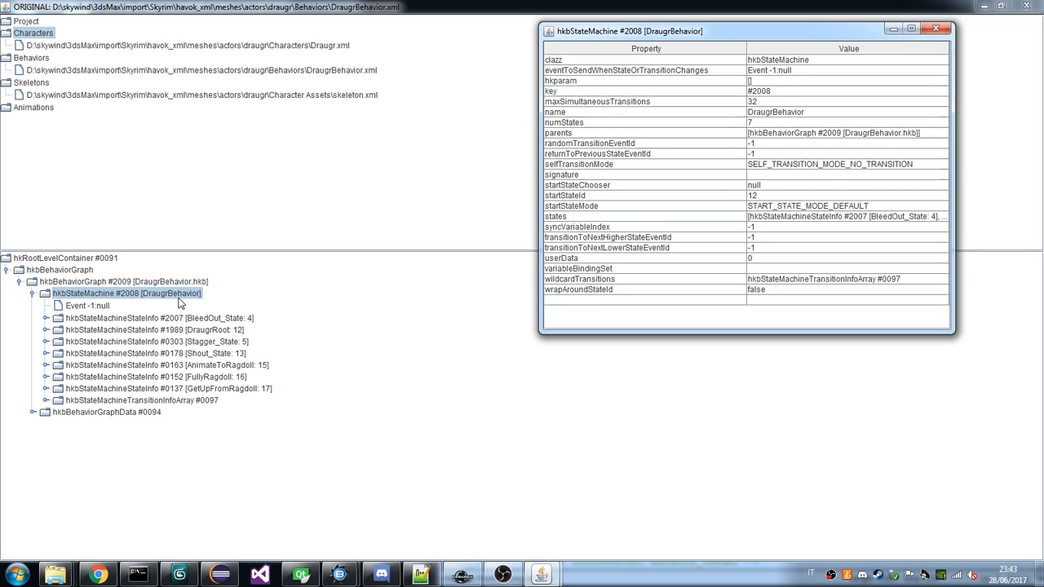
click(218, 331)
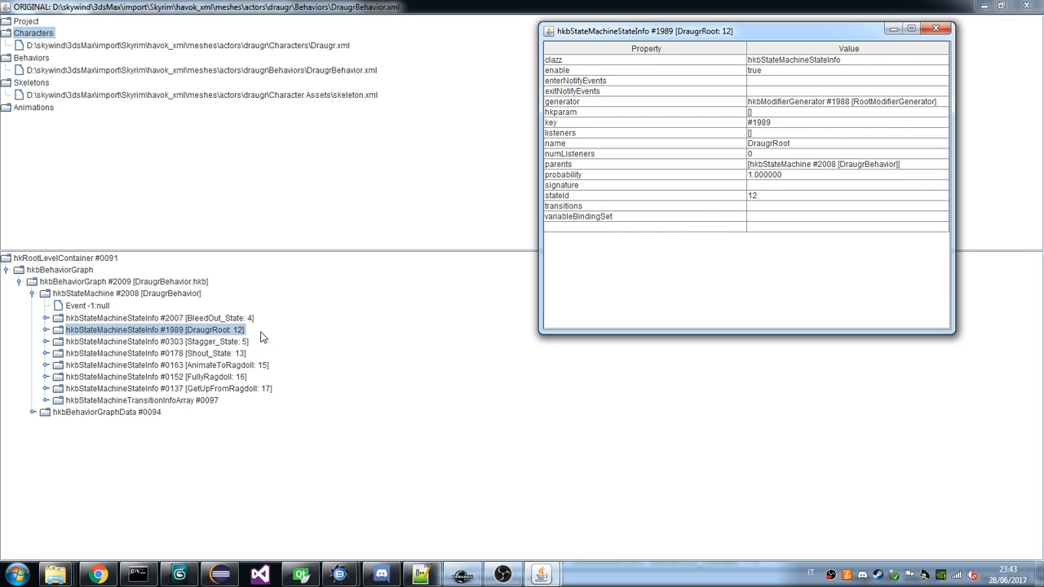
click(241, 319)
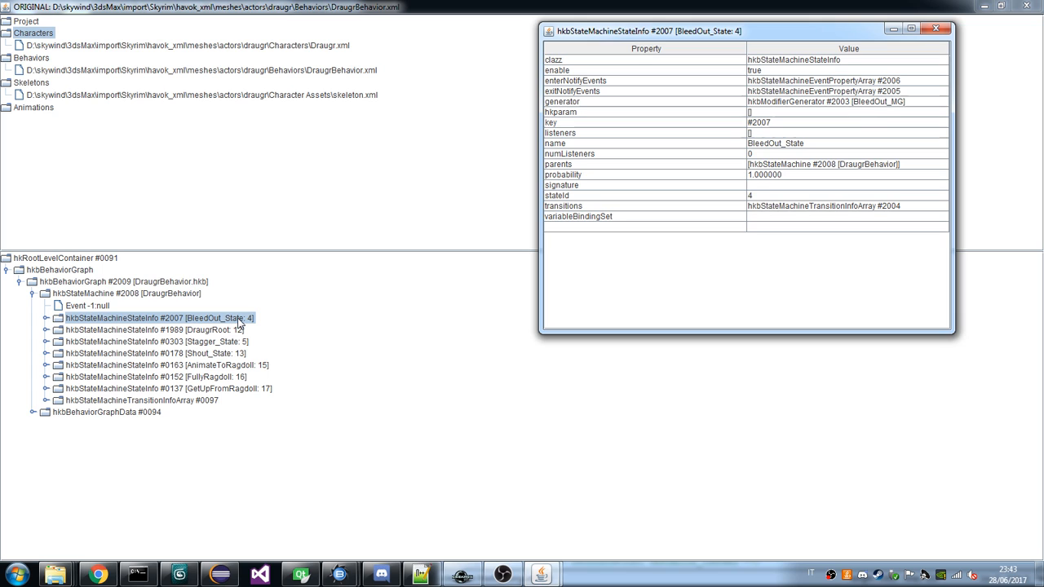
click(235, 354)
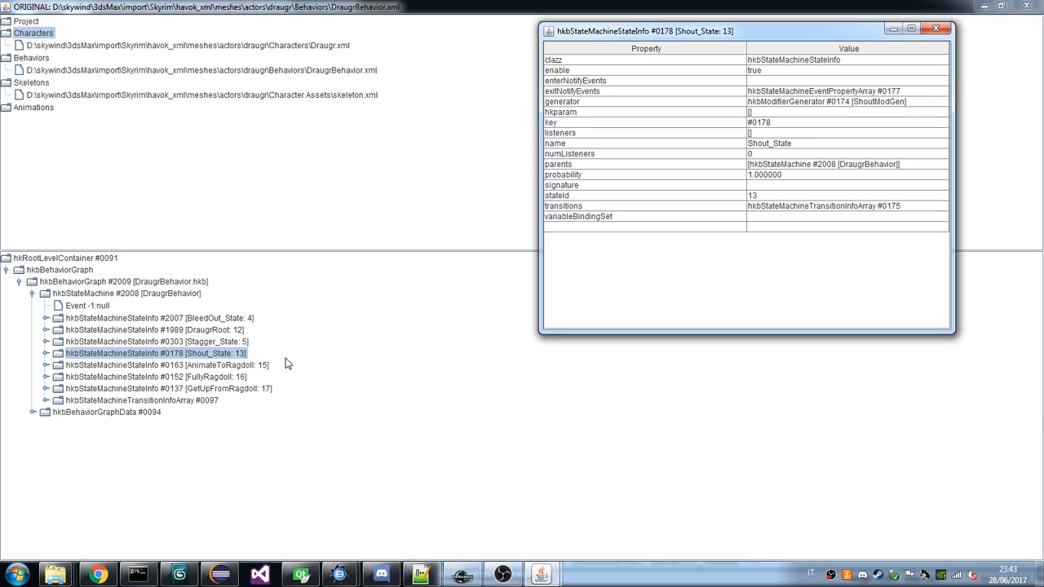
click(241, 367)
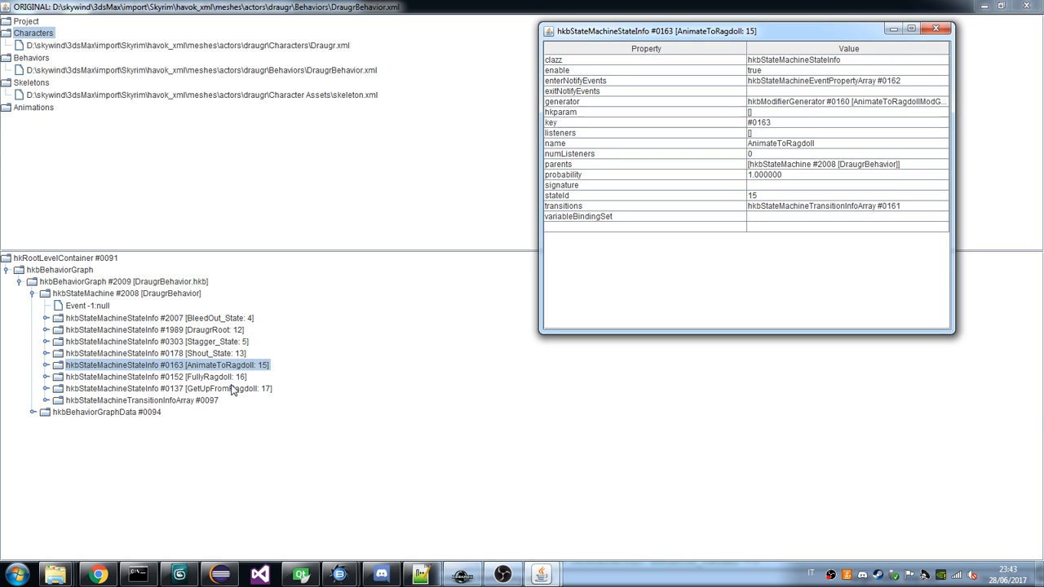
key(Down)
key(Down)
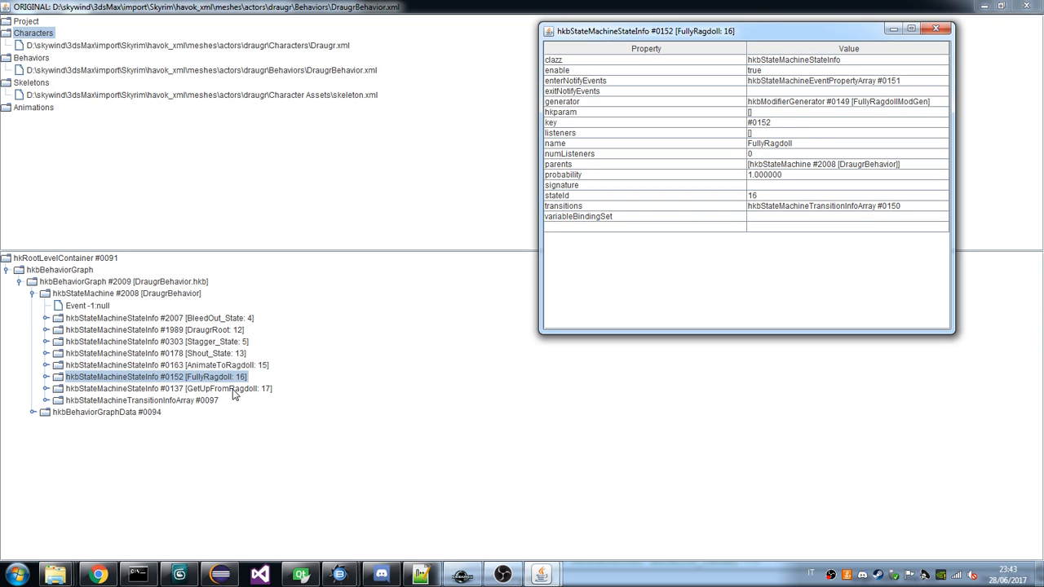
key(Up)
key(Up)
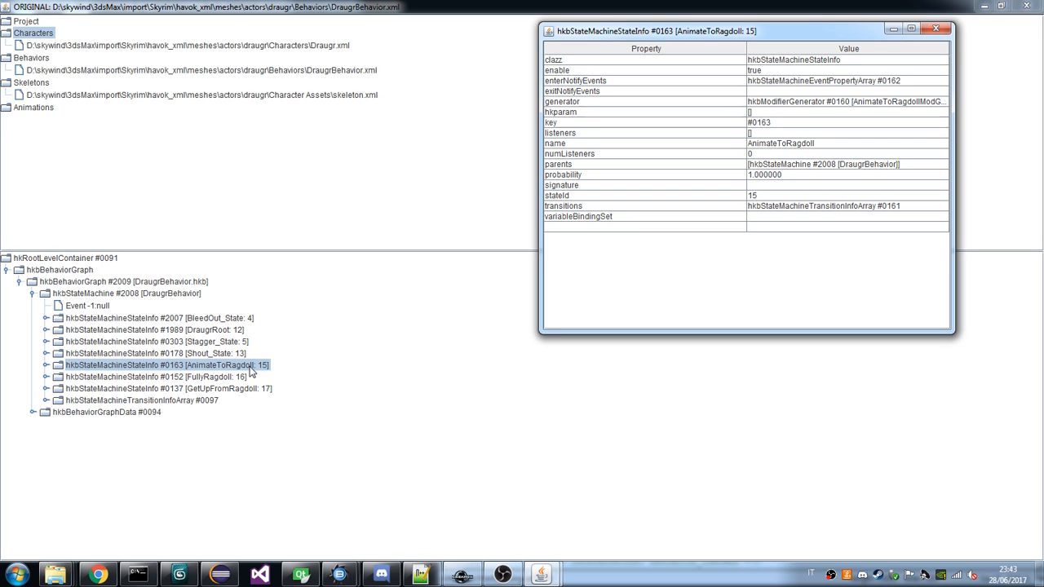
Expand the FullyRagdoll state and its FullyRagdollModGen to show the contents of FullyRagdollModList and PoseMatchingMSG.
click(45, 377)
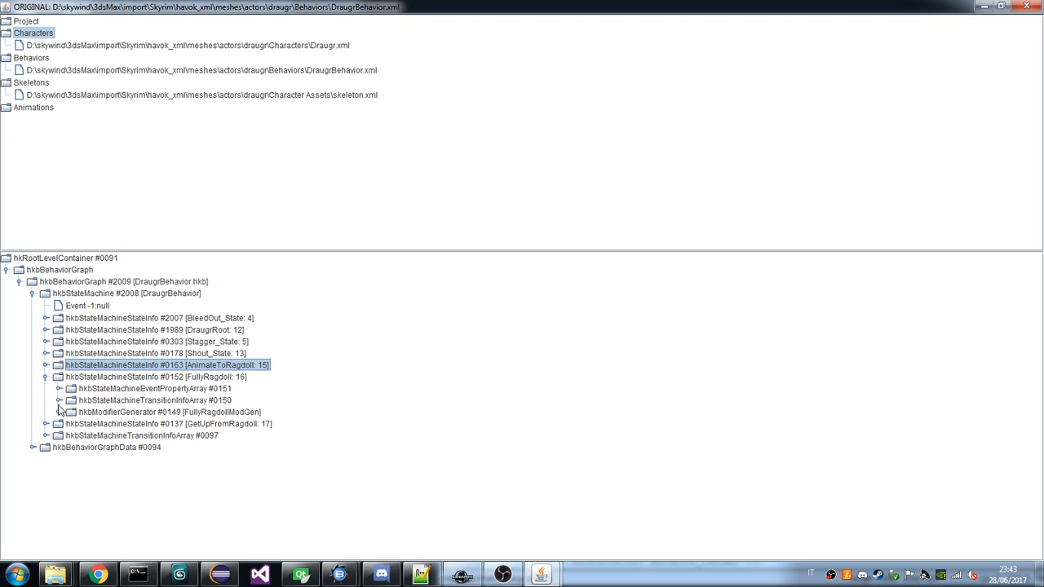
click(59, 412)
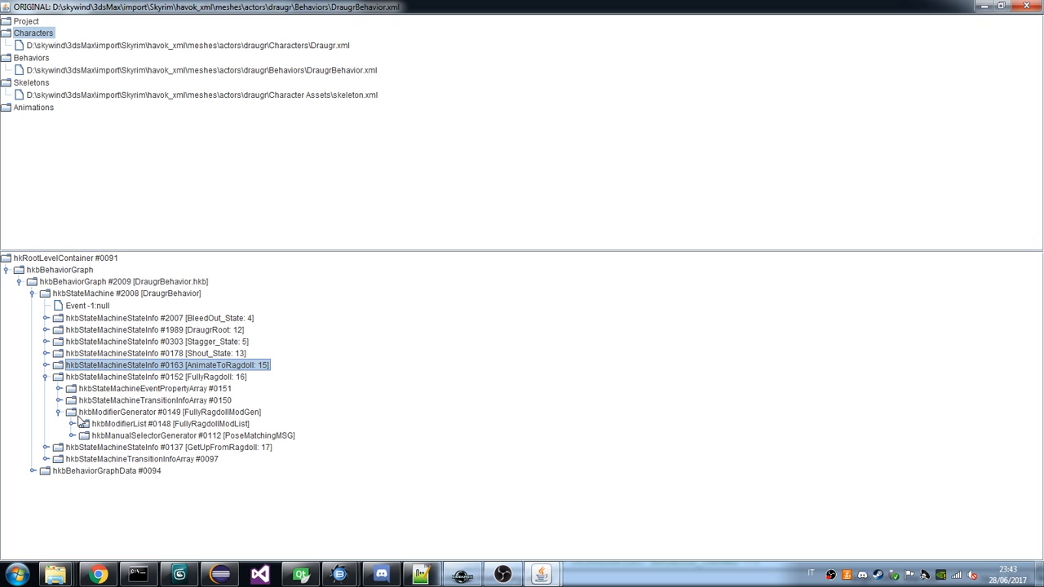
click(71, 426)
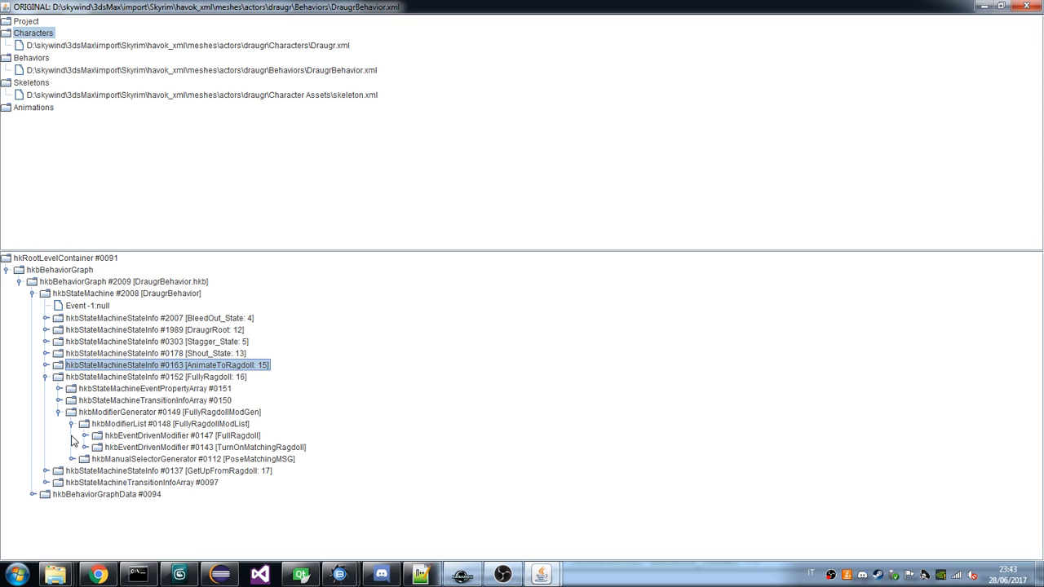
click(71, 459)
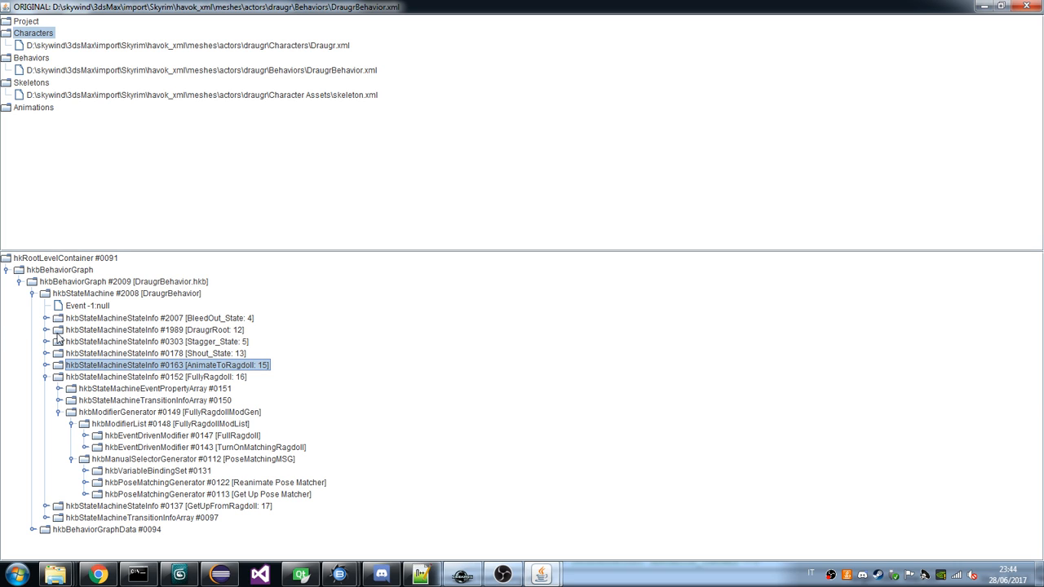
Switch to TES4Goblin.hkp in Havok Behavior Tool and collapse MovingState so the project's events and variables are in view.
mouse_move(339, 575)
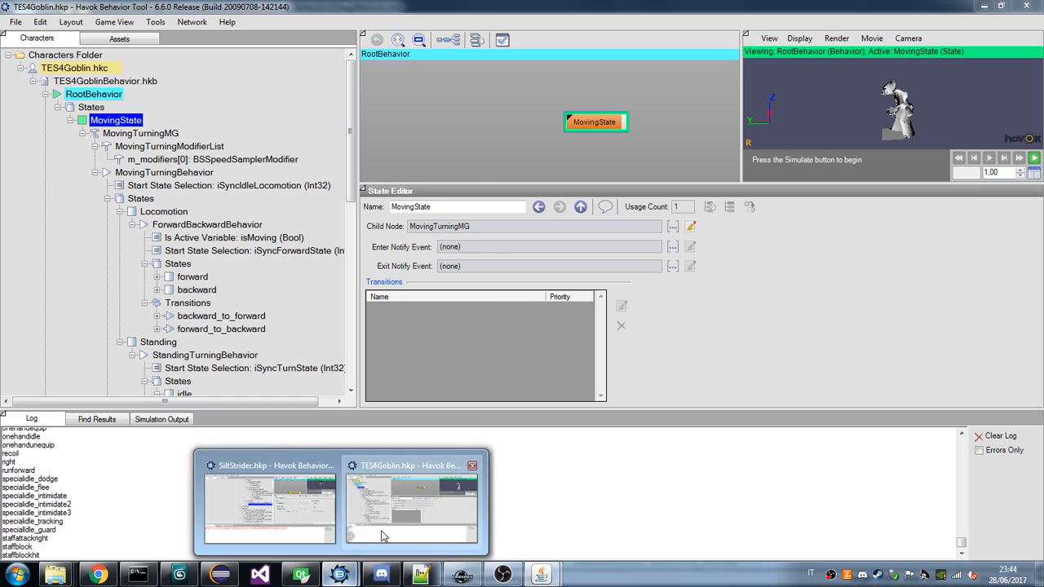
click(396, 493)
click(70, 120)
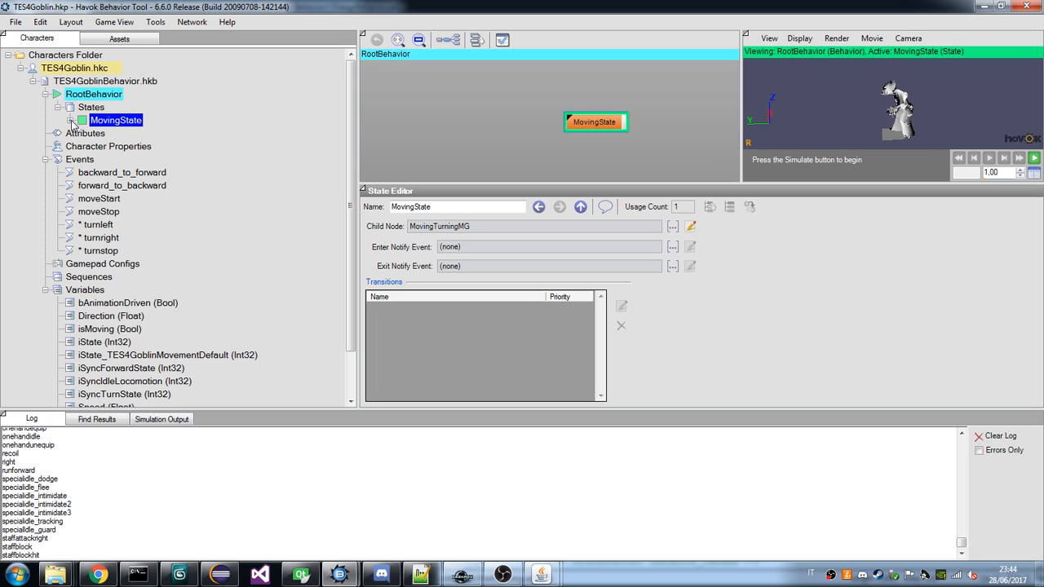
click(71, 120)
scroll(62, 118, up, 1)
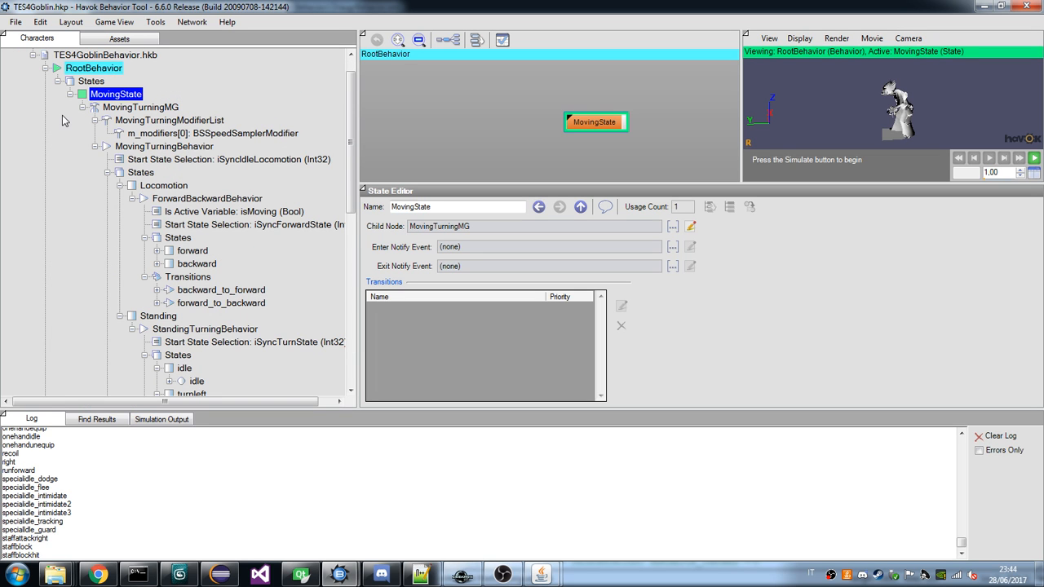
click(70, 94)
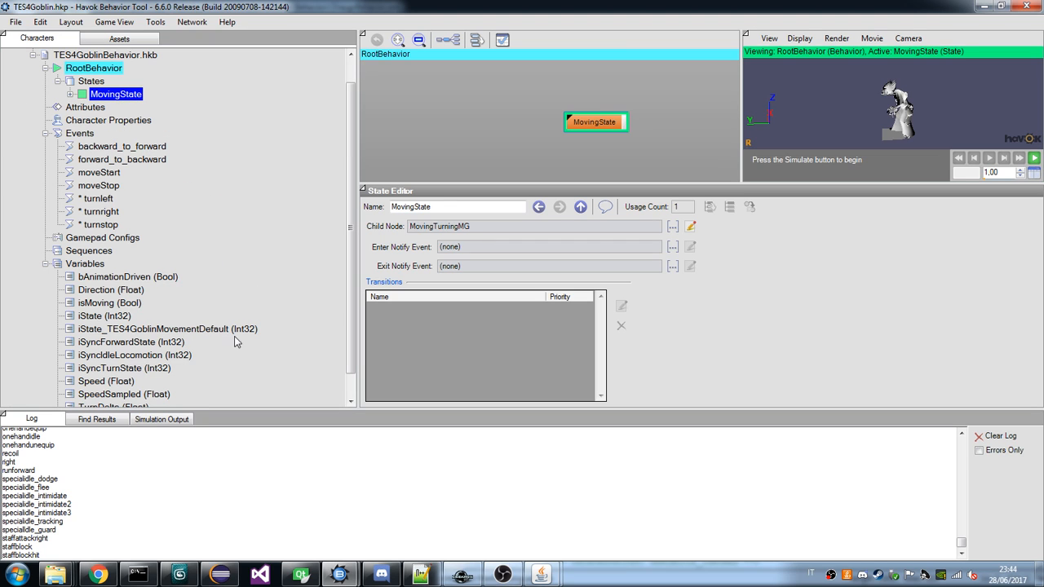
Show the draugr behavior viewer as a smaller window over Havok Behavior Tool, placed clear of the goblin character tree.
mouse_move(546, 566)
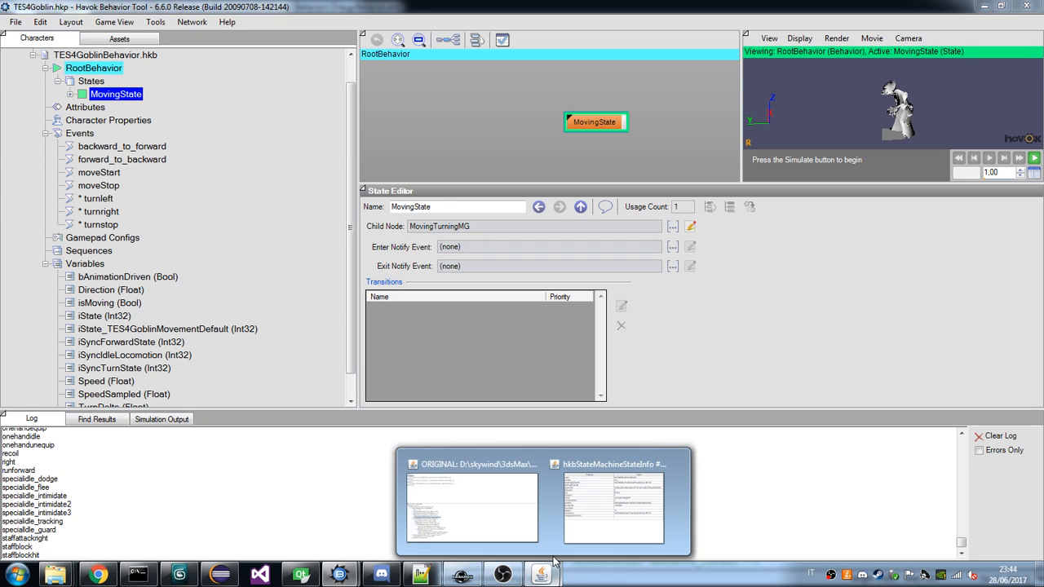
click(472, 502)
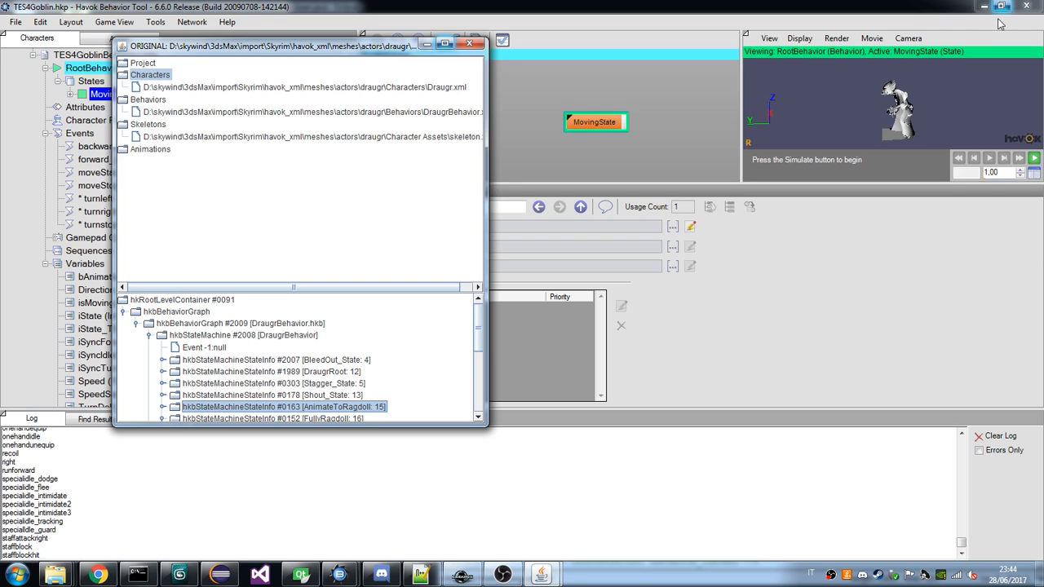
drag(341, 43, 697, 28)
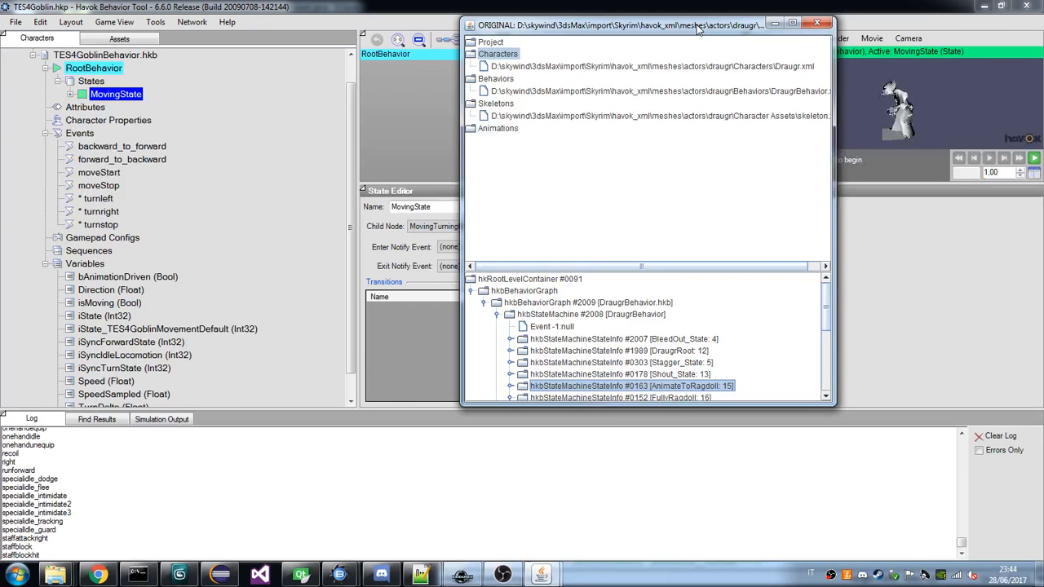
Lengthen the draugr viewer window downward to show more of its behavior tree.
drag(726, 405, 726, 530)
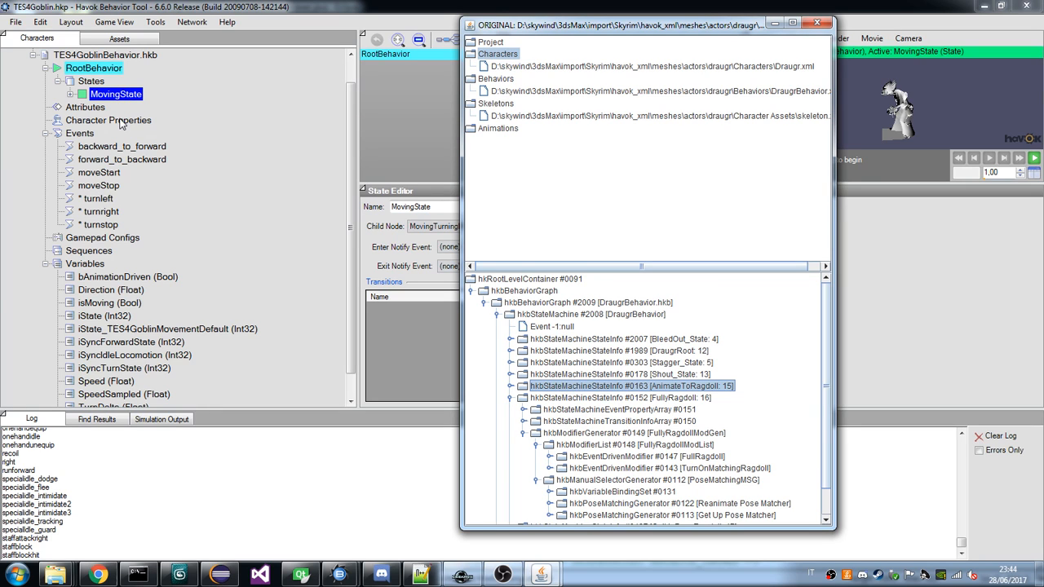
Wrap MovingState's content inside a behavior node and expand the new branch through State00 and MovingTurningMG.
right_click(111, 96)
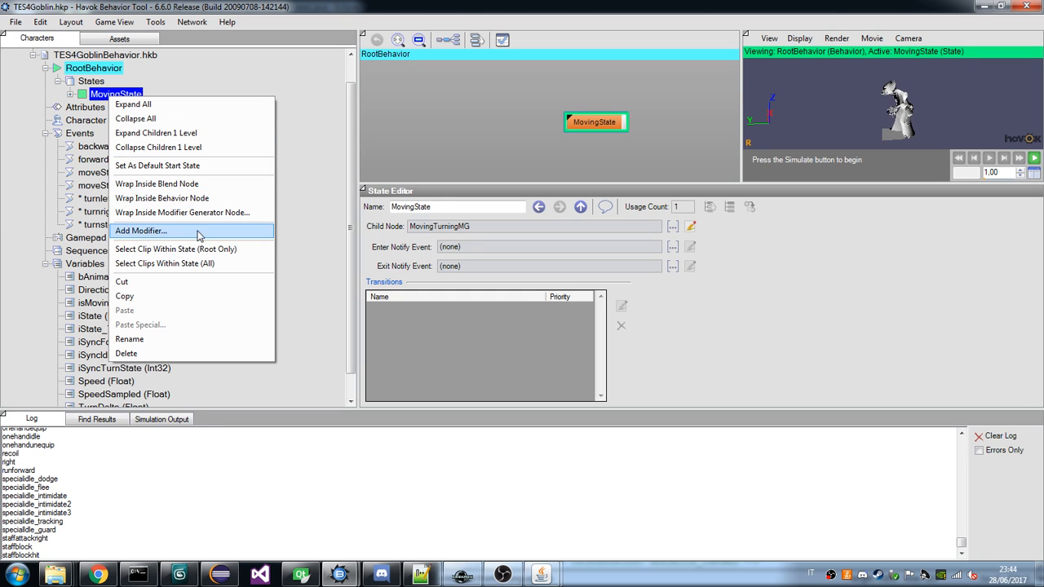
click(186, 199)
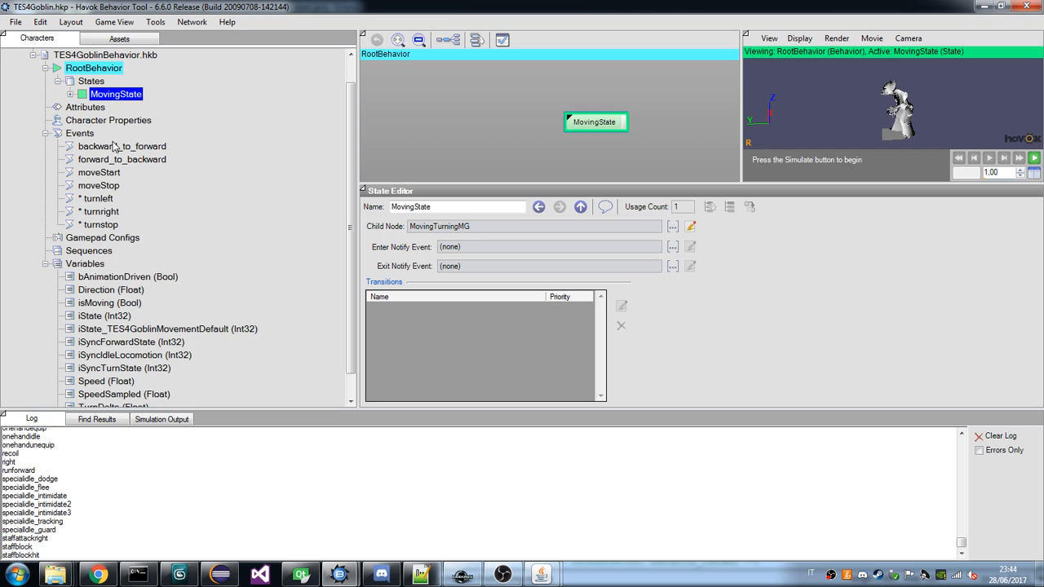
click(71, 94)
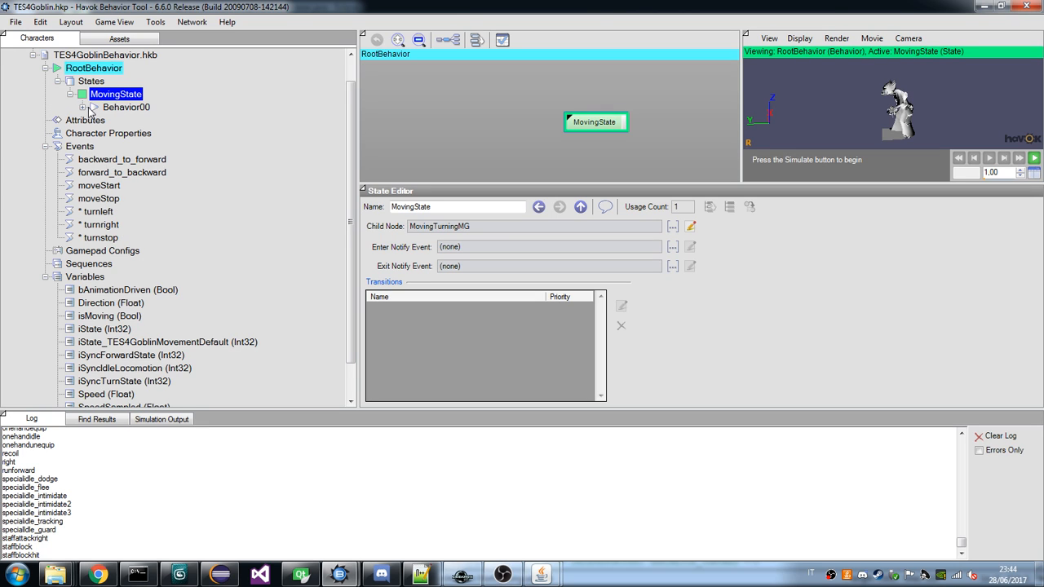
click(82, 107)
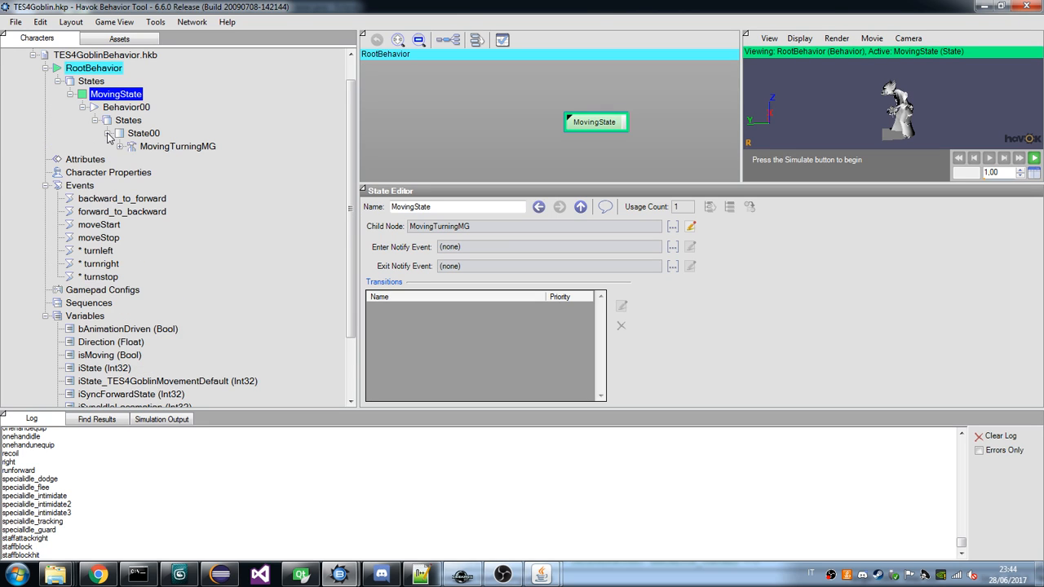
click(120, 146)
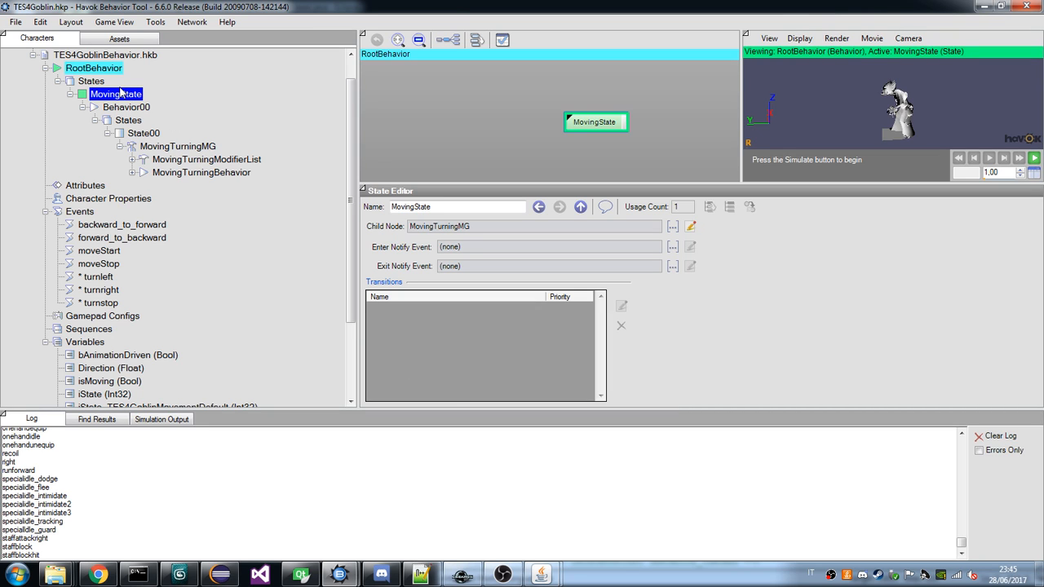
Rename the goblin's RootBehavior to GoblinBehavior, using the draugr tree's top state machine as the naming reference.
click(94, 68)
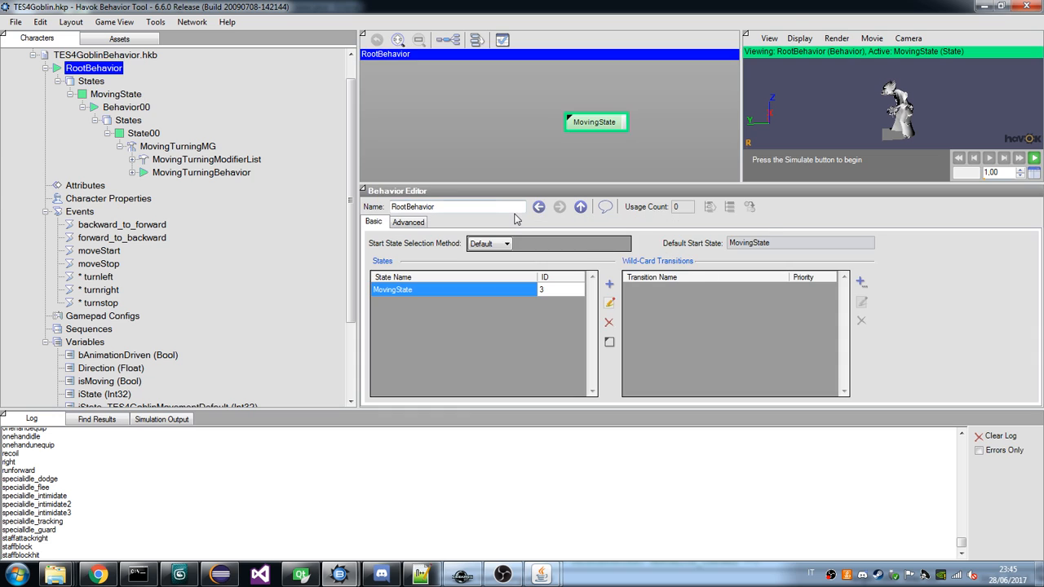
double_click(486, 206)
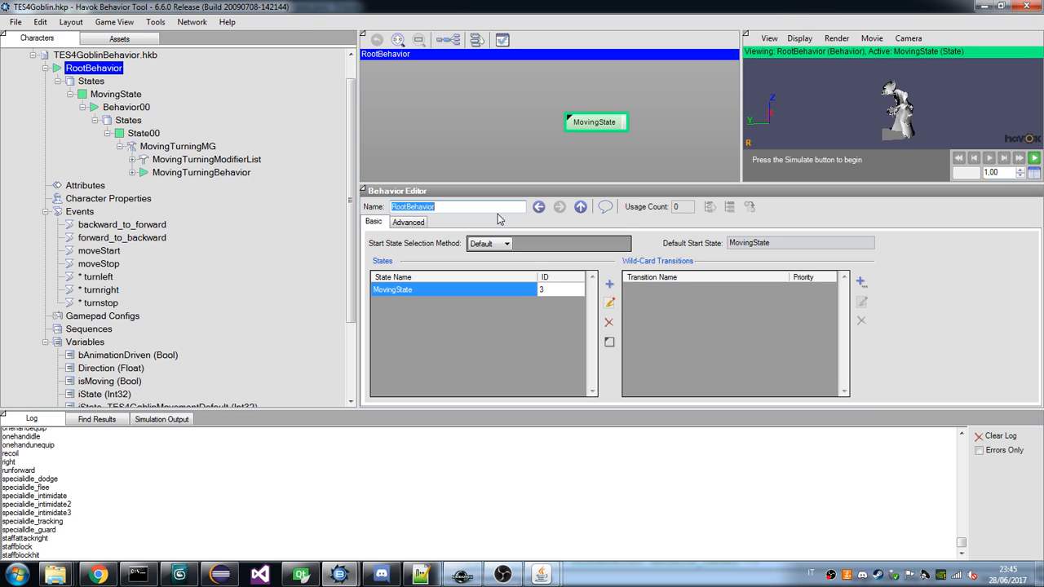
click(532, 575)
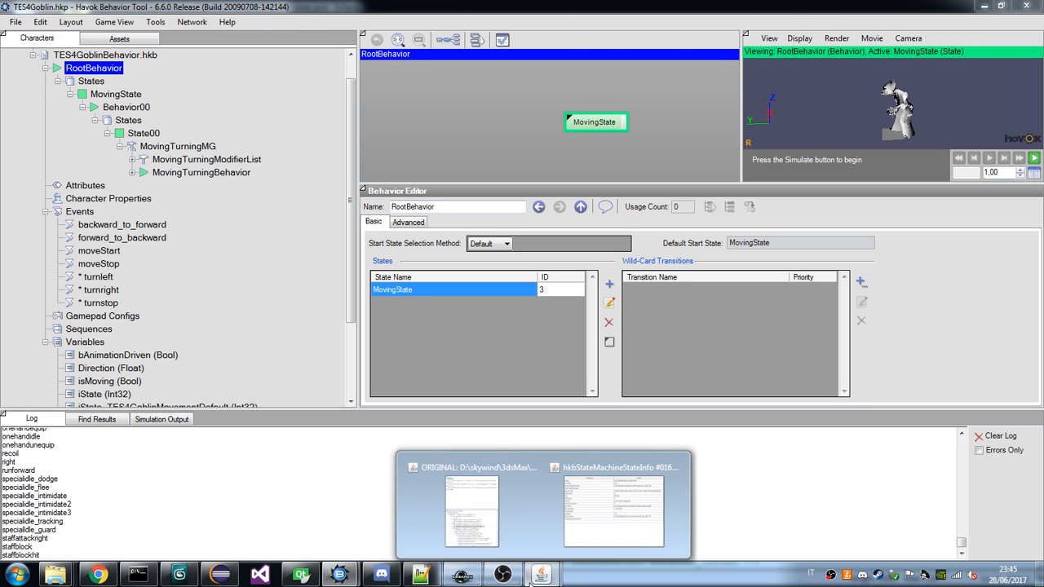
click(457, 514)
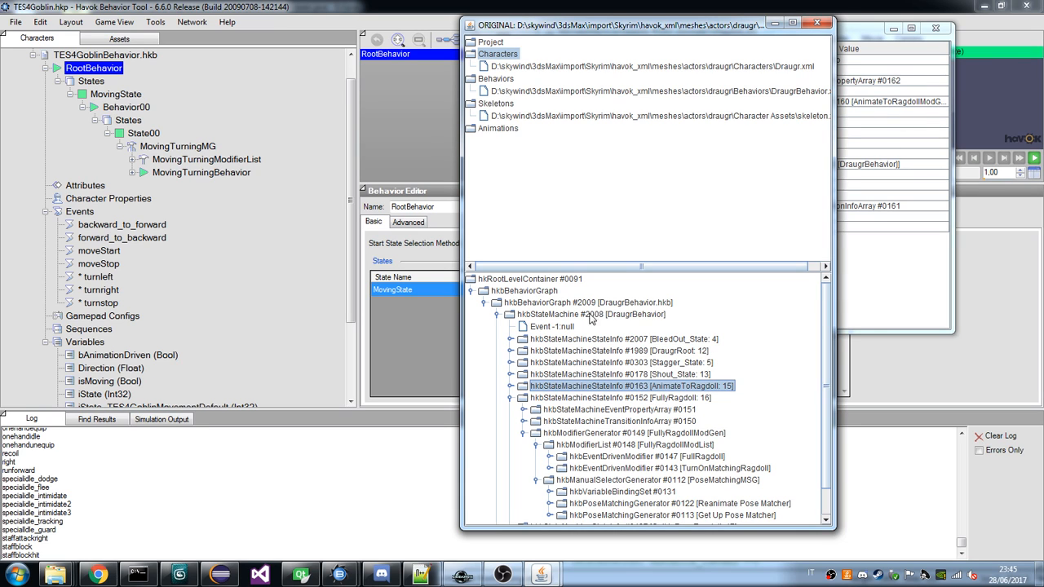
click(97, 68)
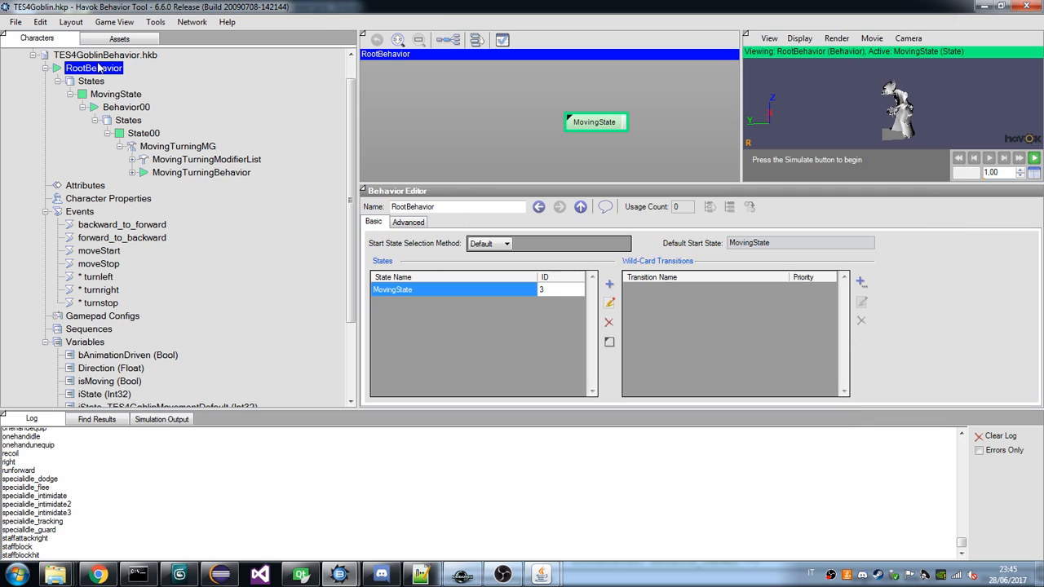
double_click(399, 207)
text(GoblinBehav)
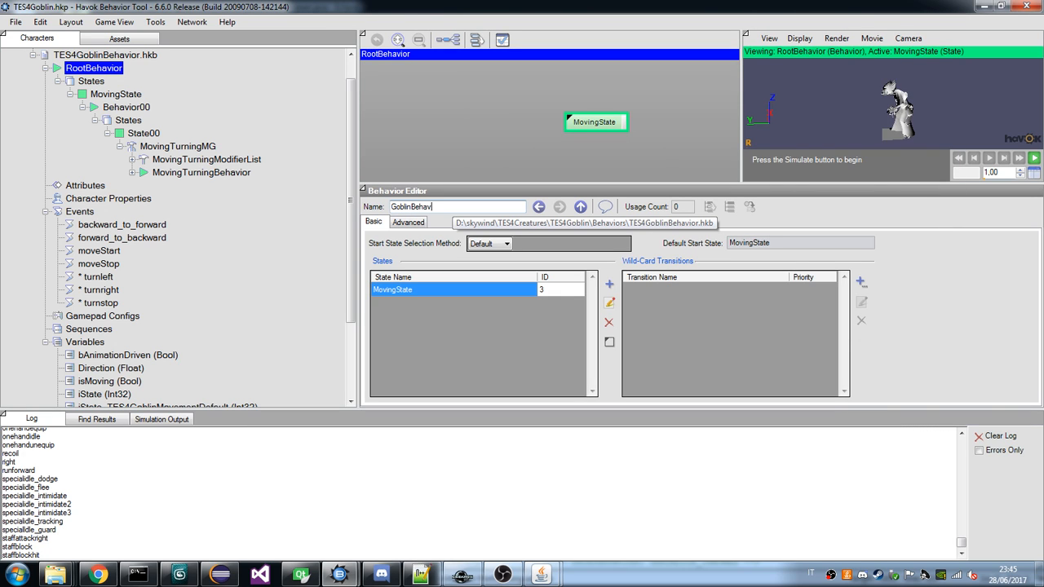
text(ior)
Rename MovingState to GoblinRoot, after consulting the state names in the draugr viewer.
click(116, 94)
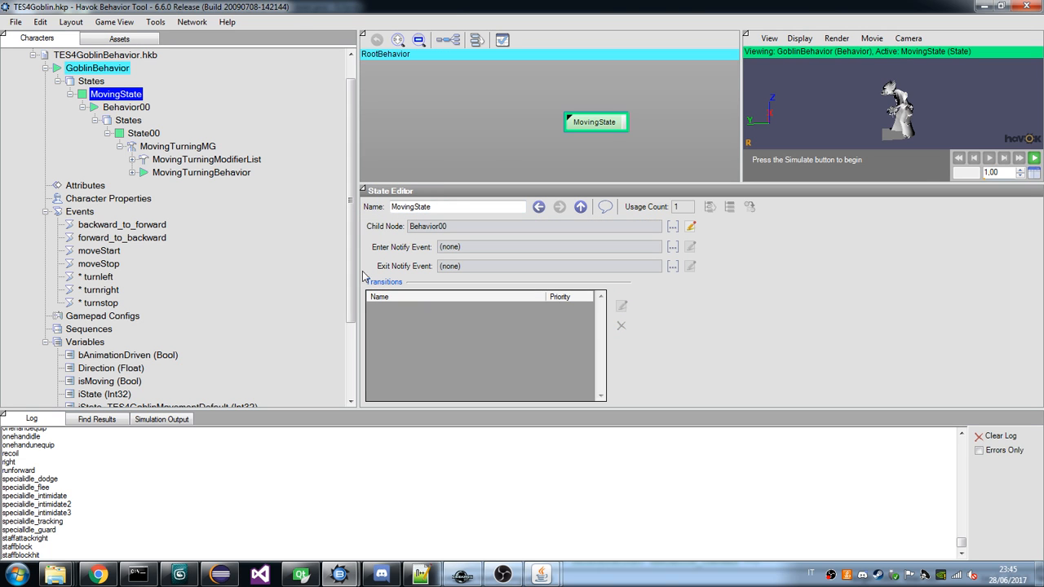
mouse_move(543, 575)
click(620, 518)
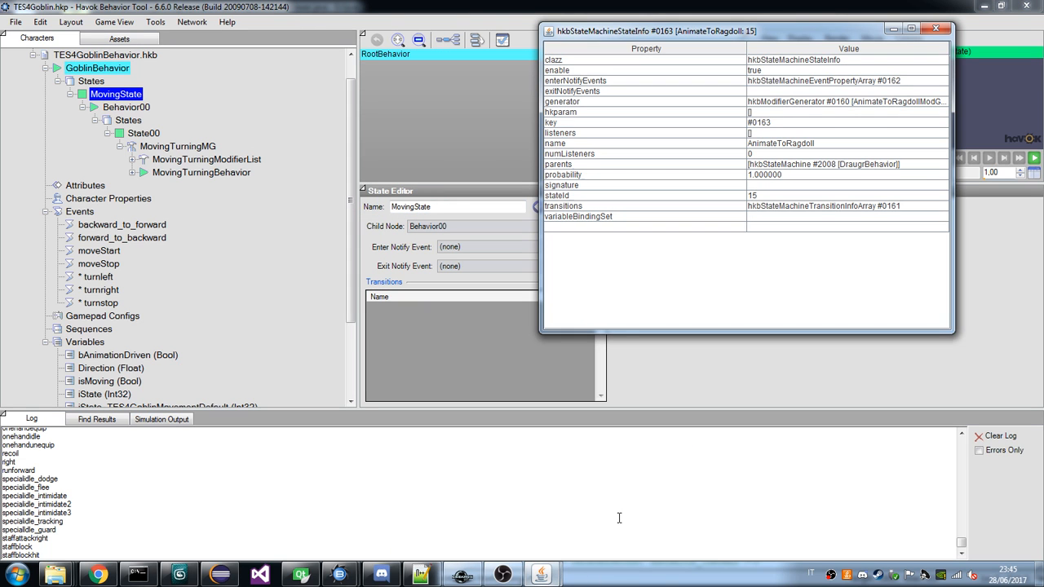
key(alt+Tab)
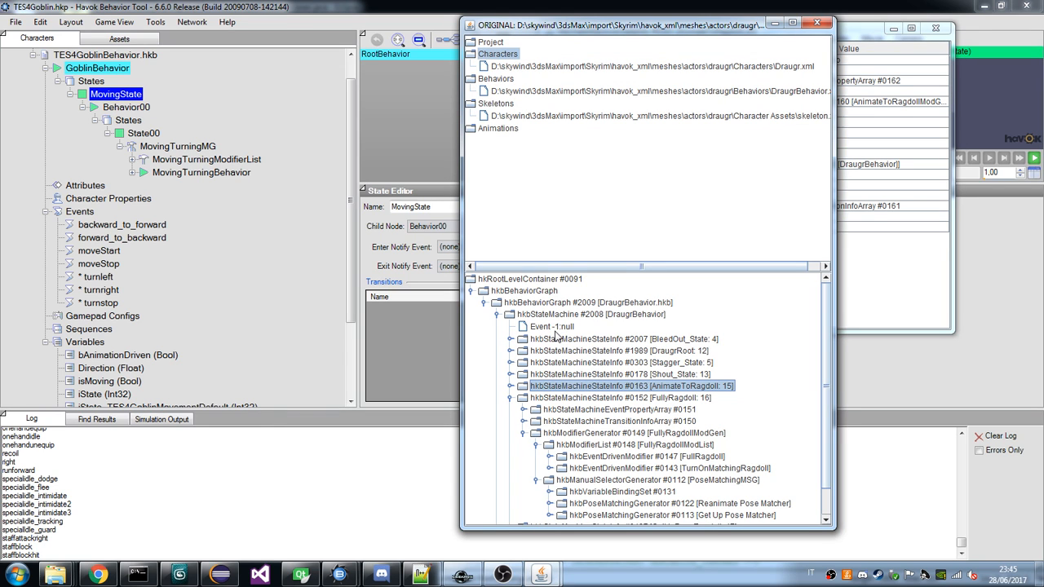
click(111, 98)
double_click(420, 209)
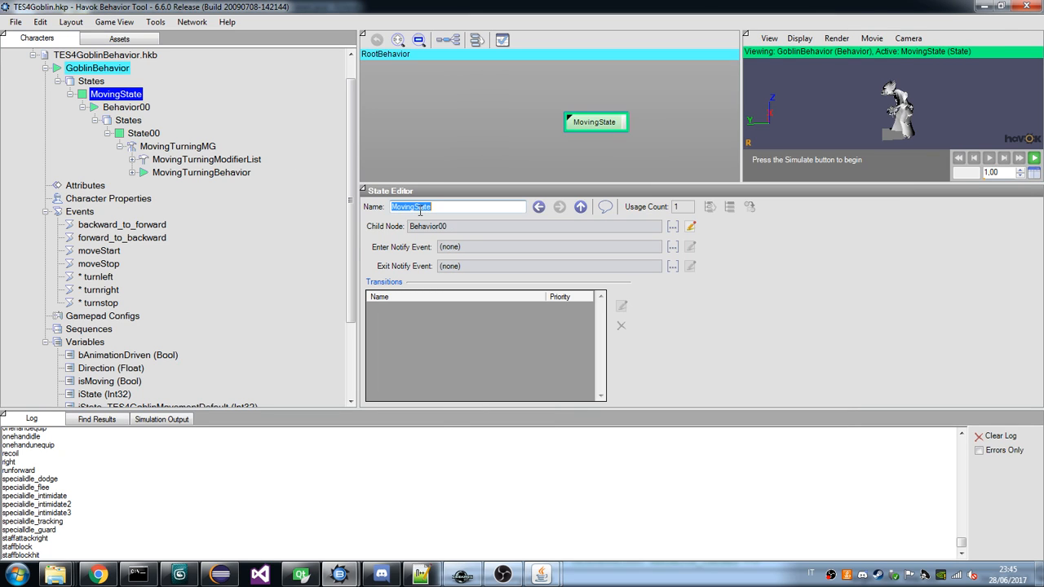
text(Goblin)
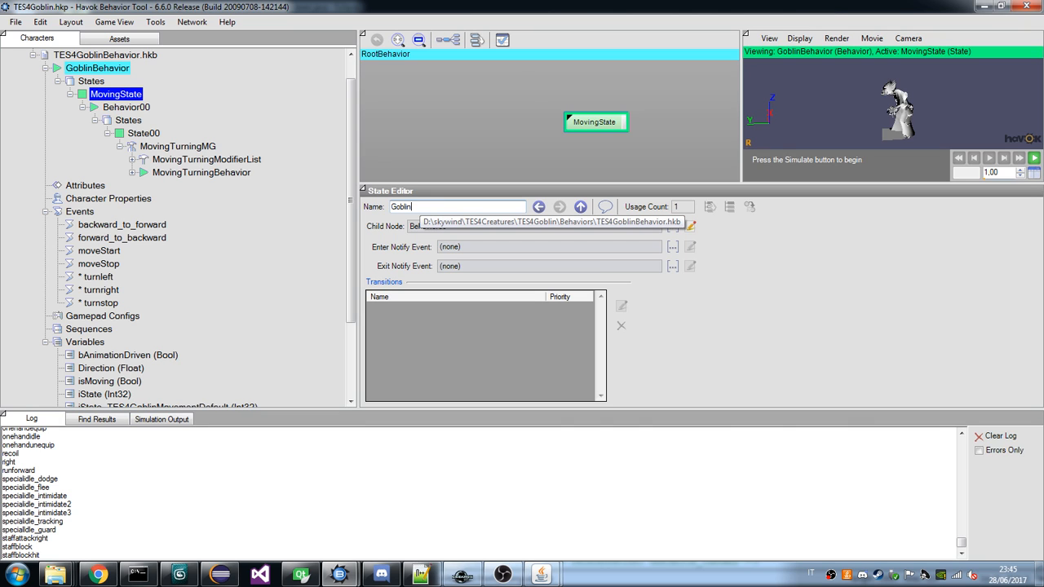
text(Root)
key(Return)
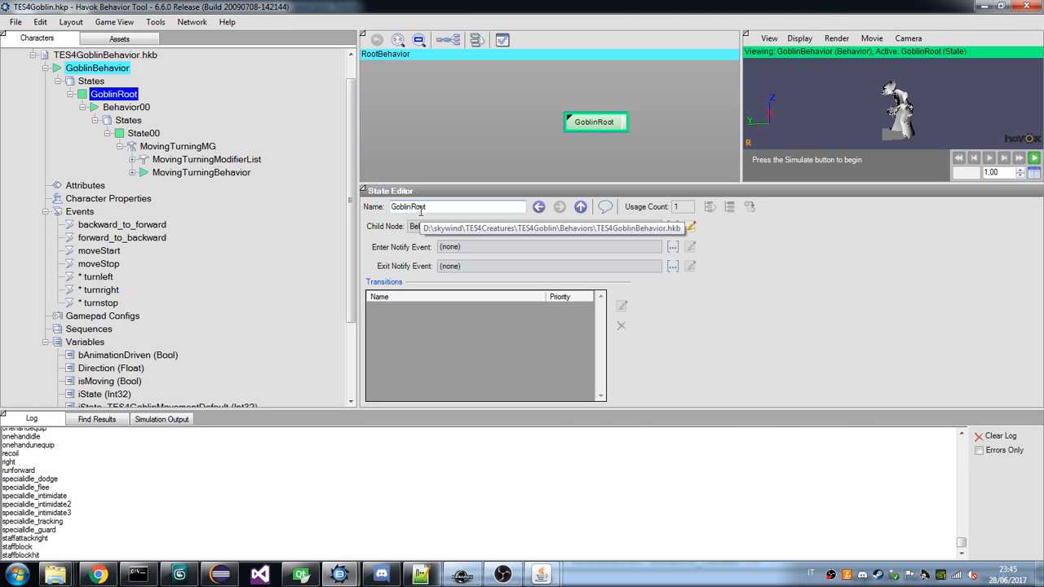
Select Behavior00 in the goblin tree and expand DraugrRoot and its RootModifierList in the draugr viewer for comparison.
click(127, 107)
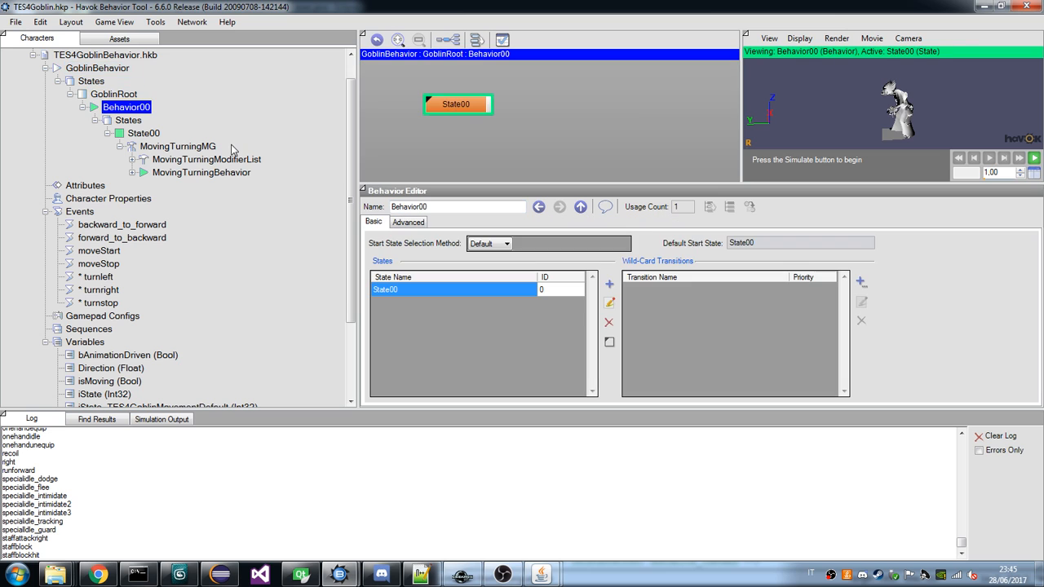
click(549, 581)
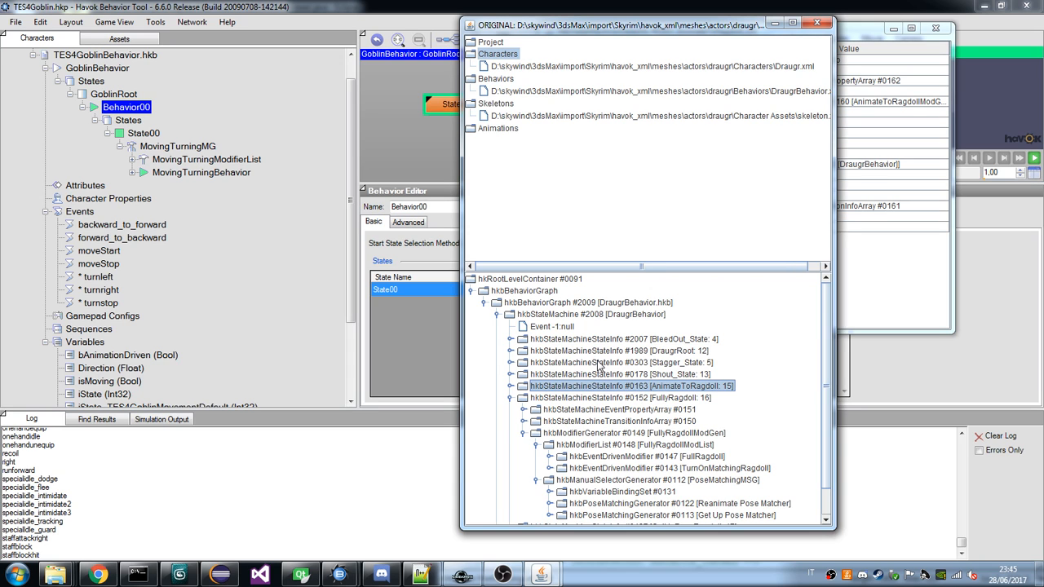
double_click(520, 351)
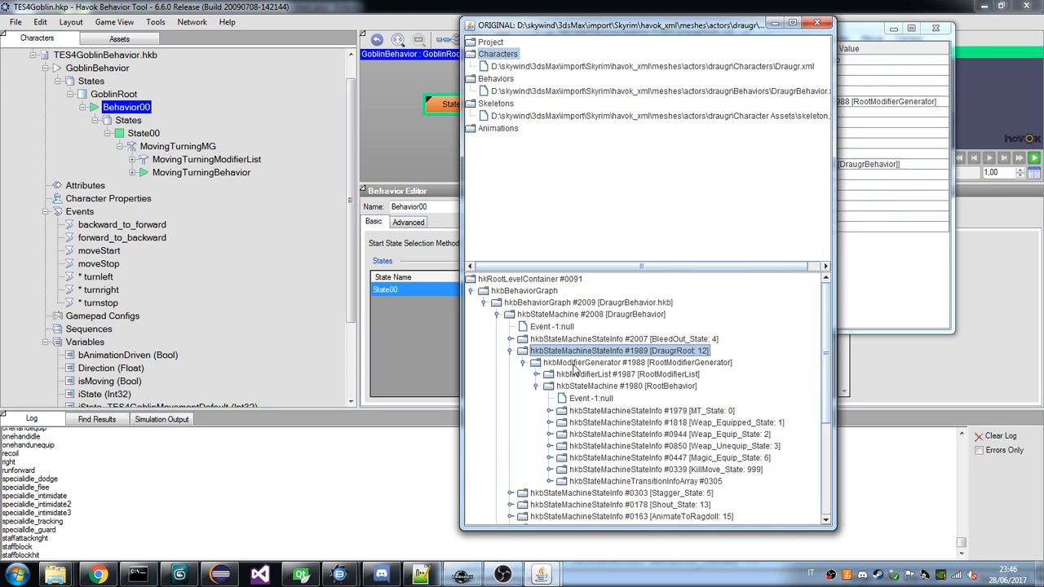
click(536, 375)
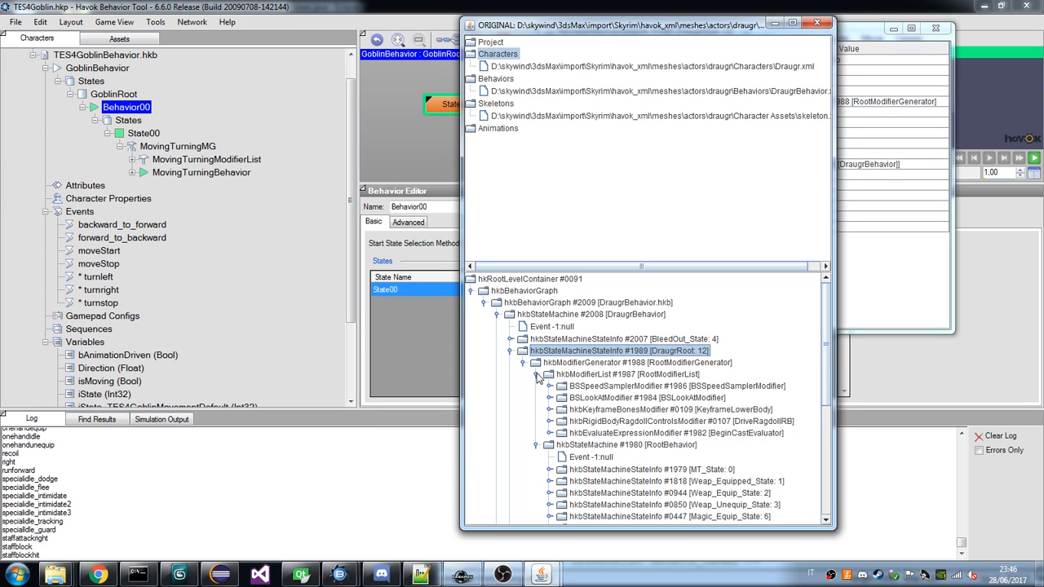
scroll(604, 380, down, 1)
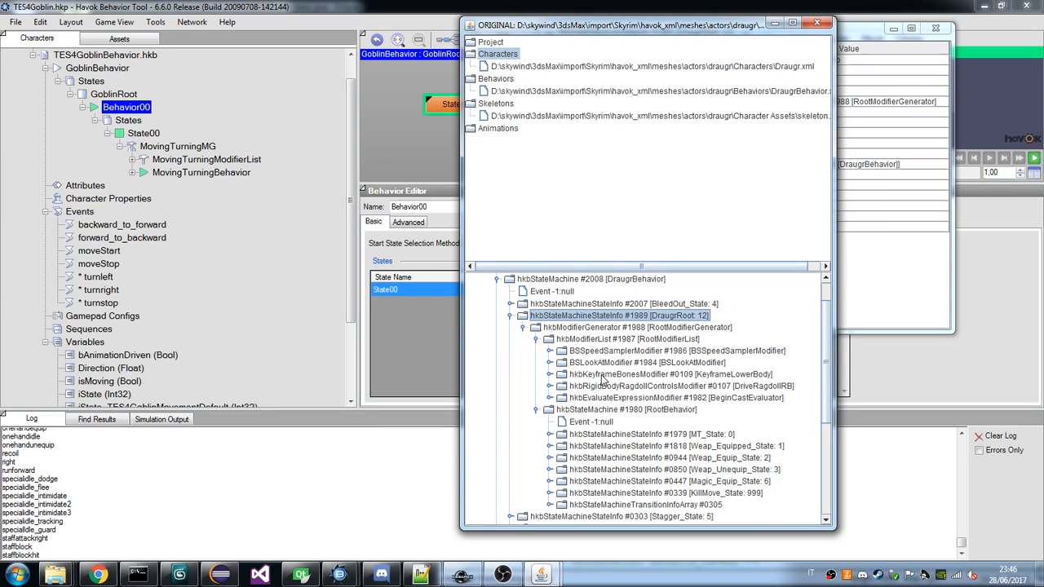
scroll(603, 380, down, 1)
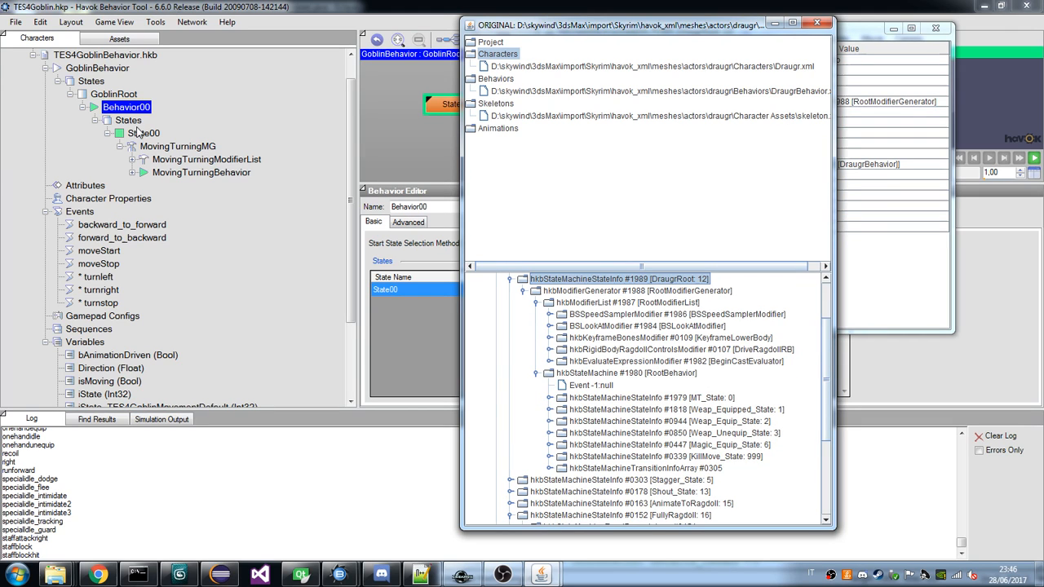
Examine the properties of DraugrBehavior, DraugrRoot and RootModifierGenerator in the draugr viewer, and collapse RootModifierList.
right_click(138, 133)
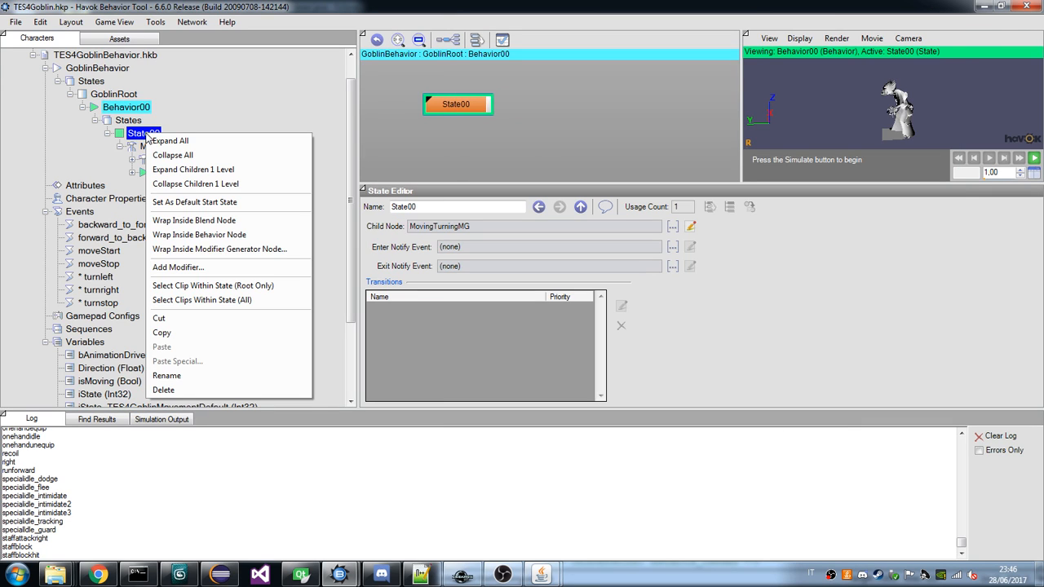
click(140, 123)
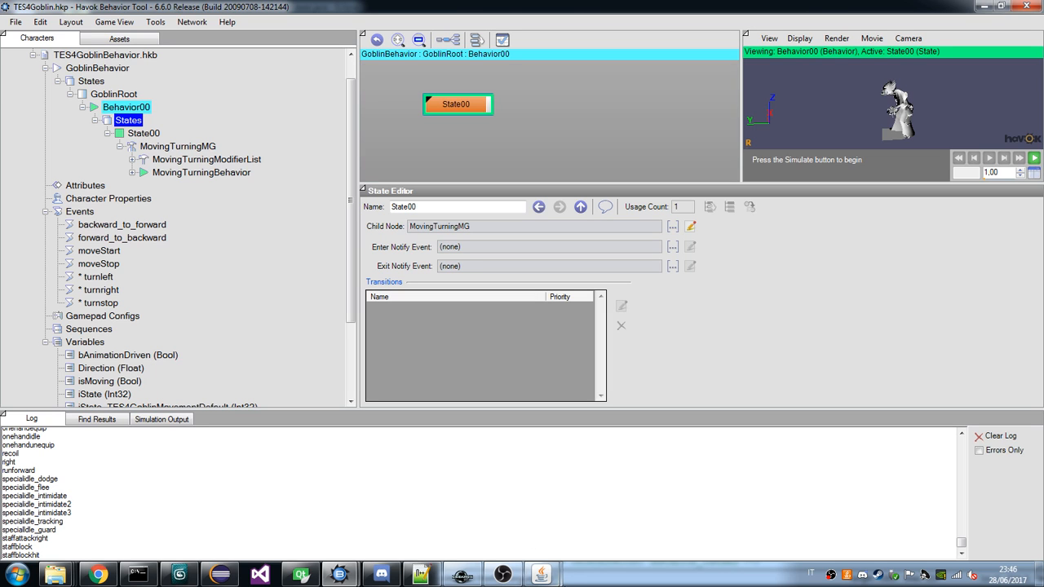
mouse_move(541, 575)
click(646, 521)
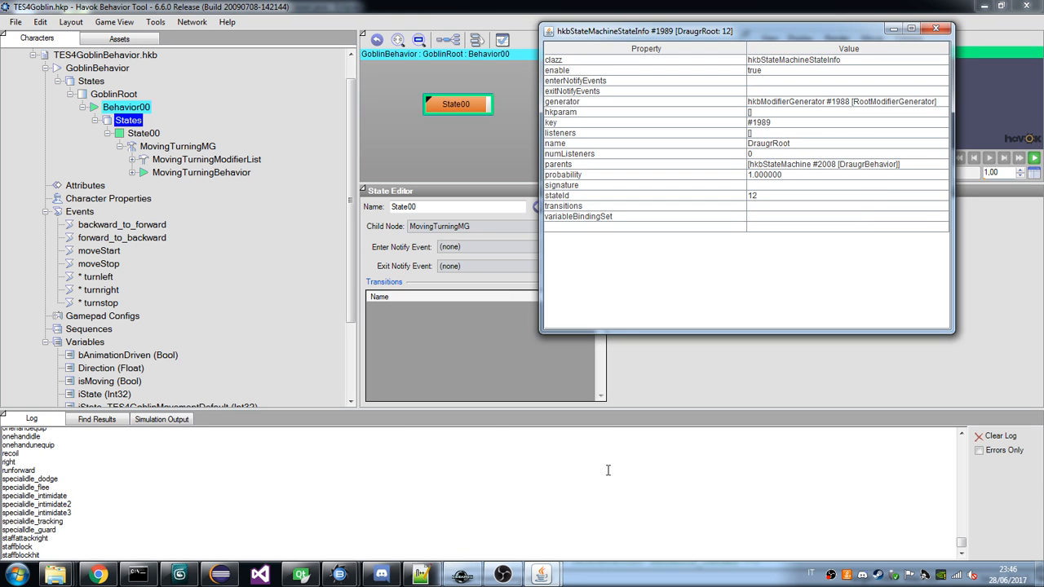
key(alt+Tab)
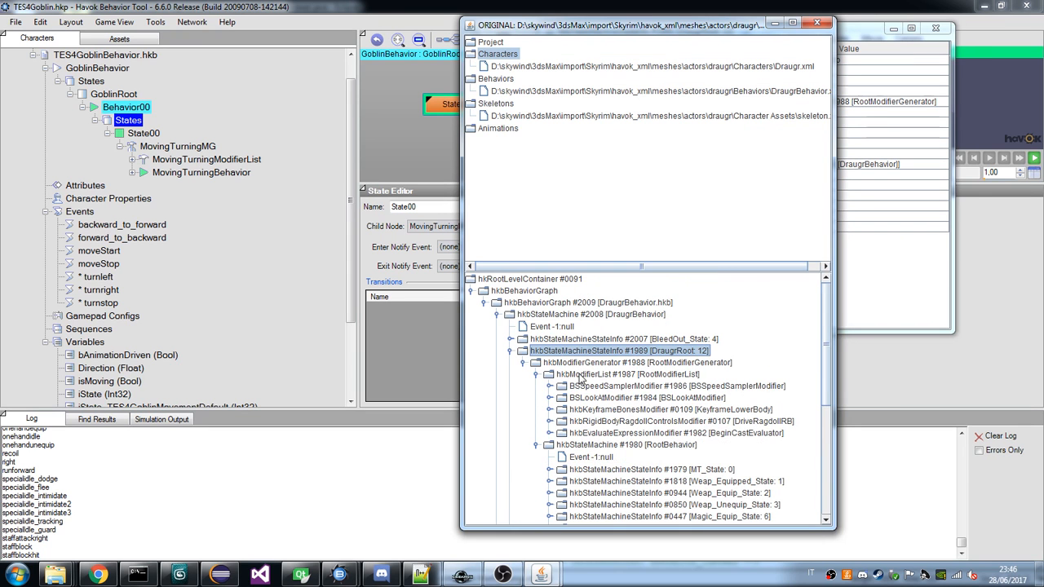
double_click(550, 316)
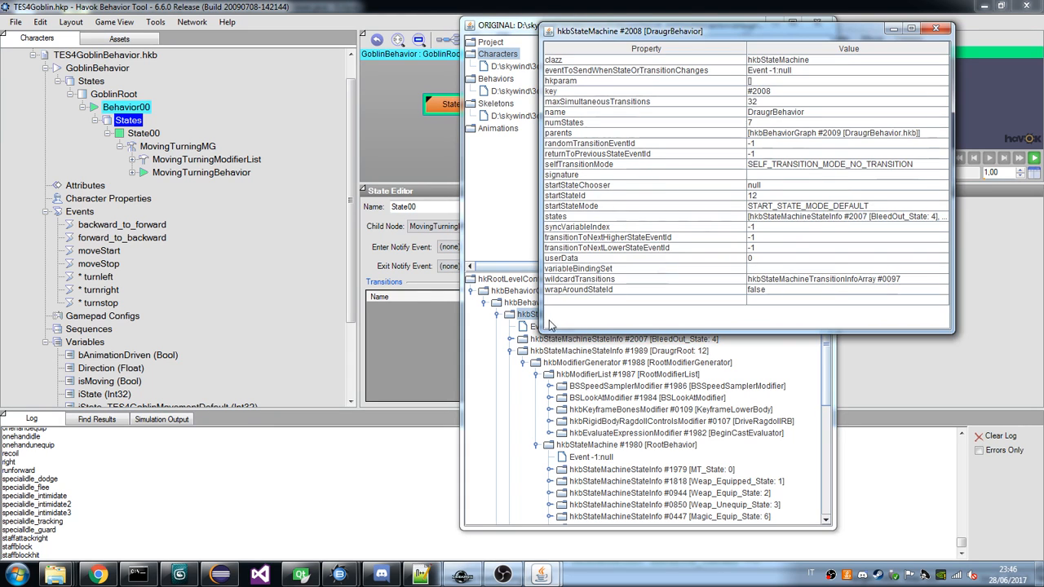
double_click(583, 351)
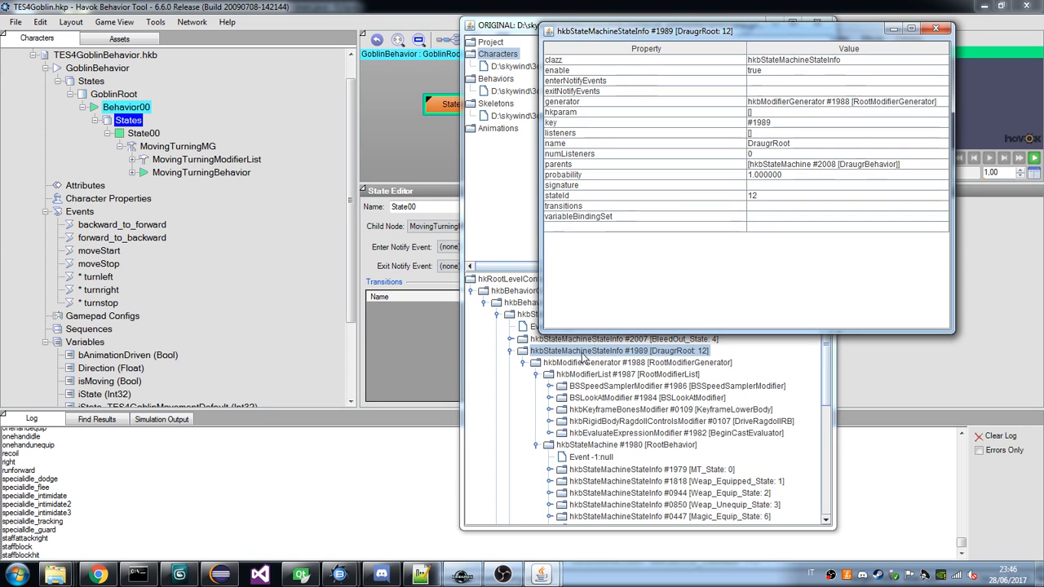
double_click(594, 364)
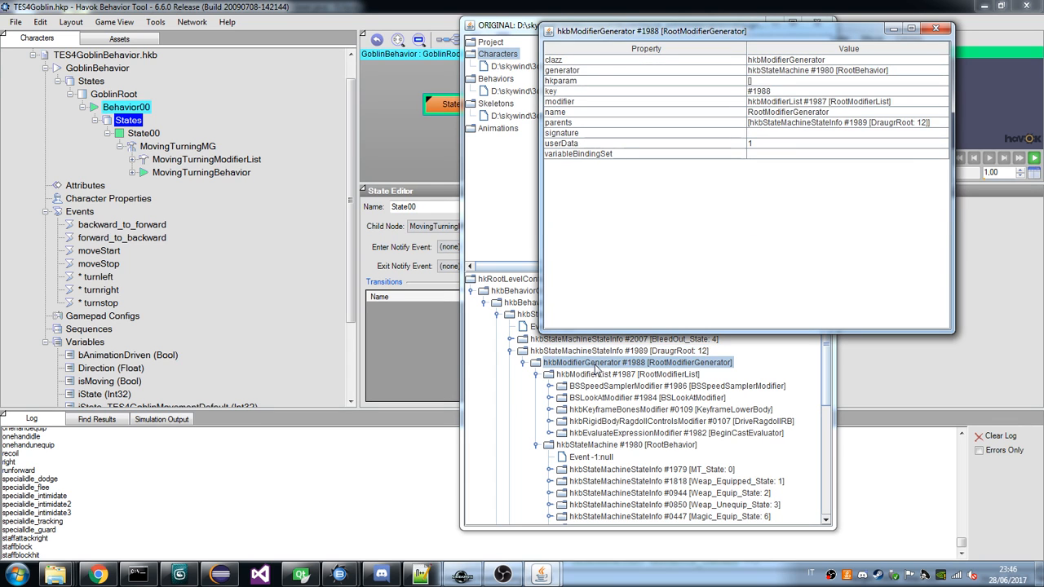
click(536, 375)
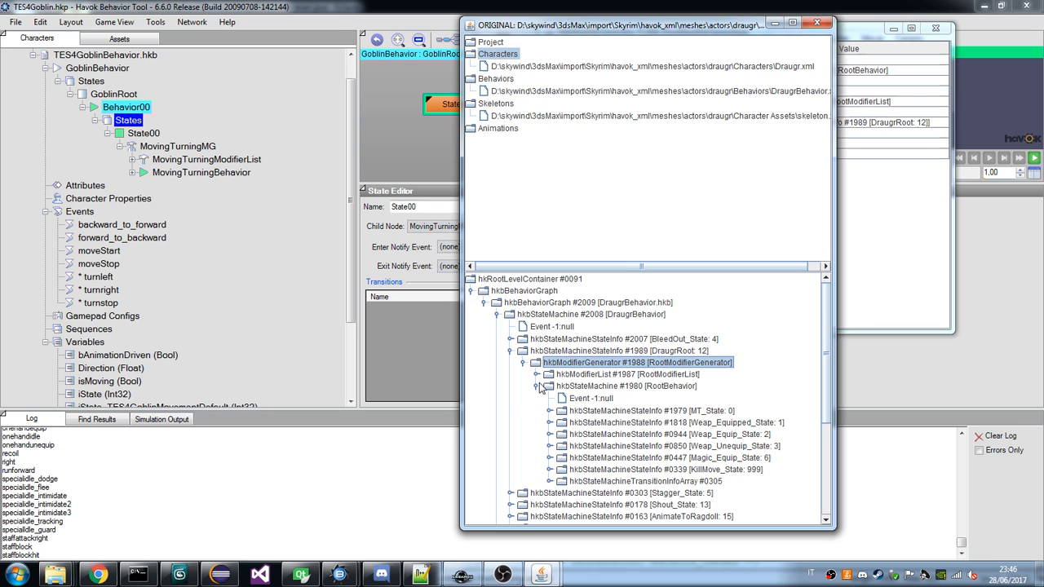
Select State00 in the goblin tree and examine the properties of the draugr's RootBehavior state machine.
click(147, 135)
mouse_move(542, 573)
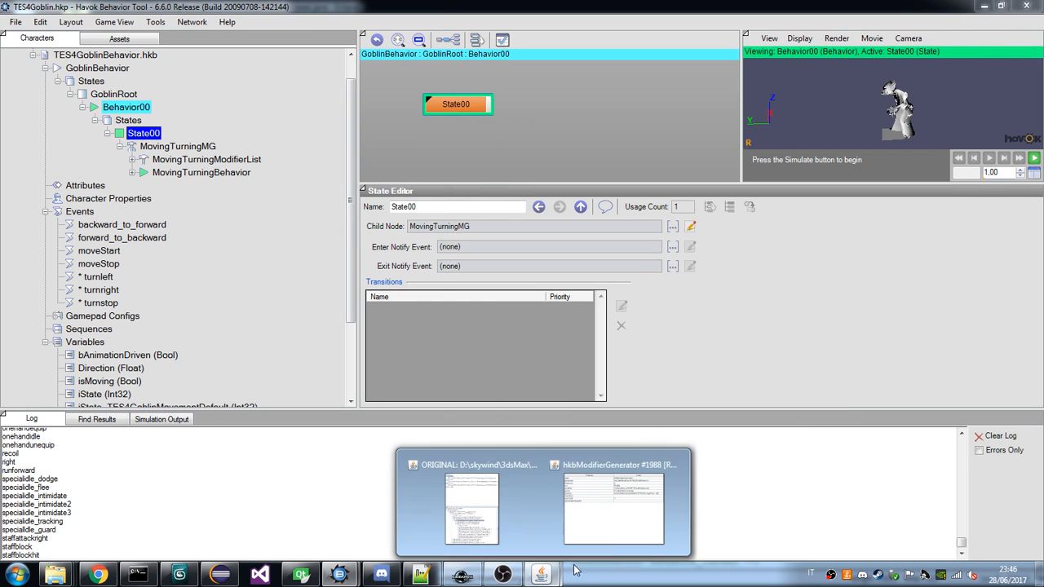
click(608, 549)
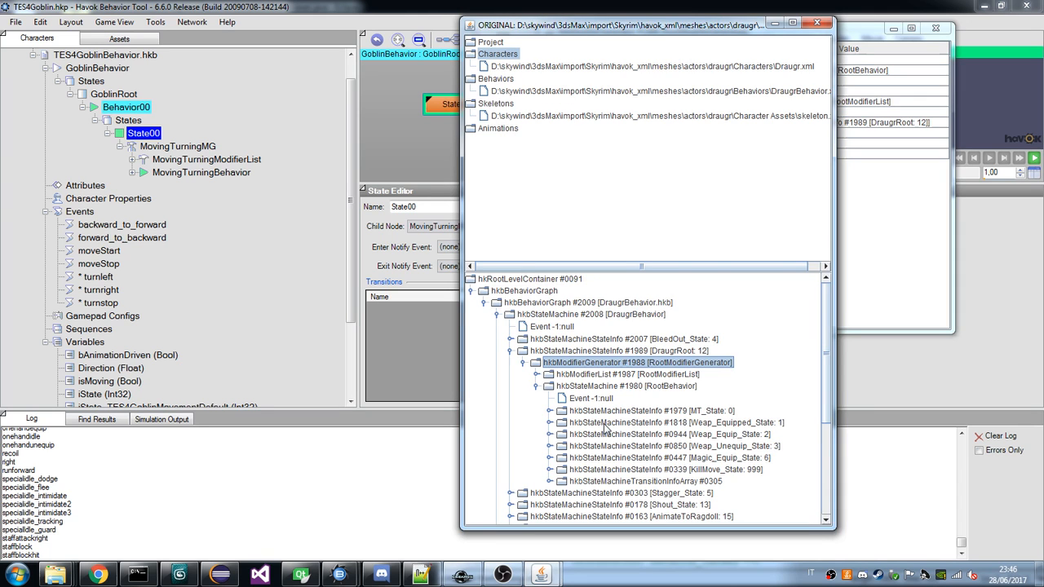
click(602, 387)
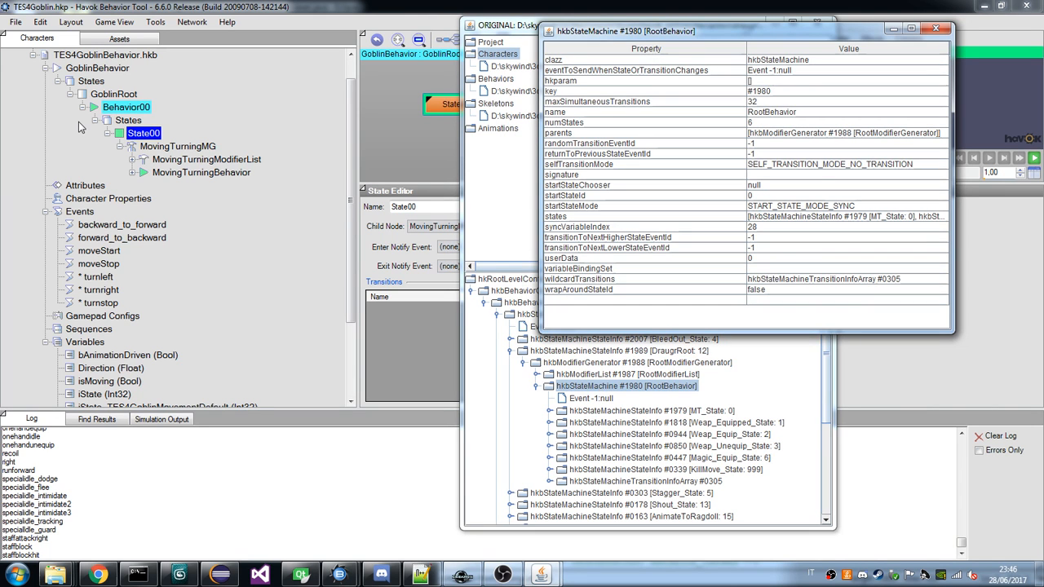
Add a state with a modifier generator node to Behavior00, and expand and collapse the new state to inspect its child.
click(129, 107)
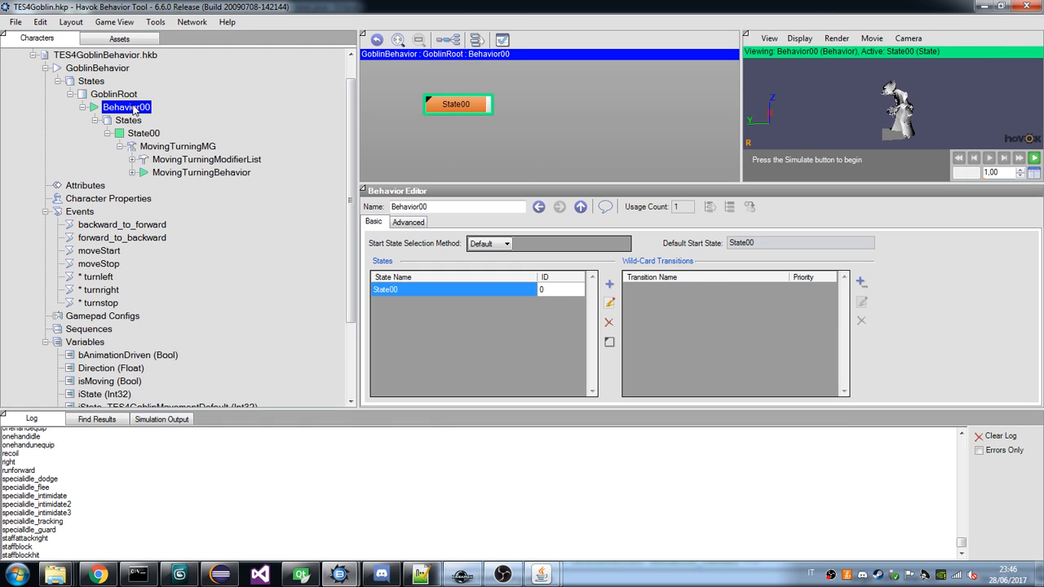
right_click(132, 107)
click(204, 218)
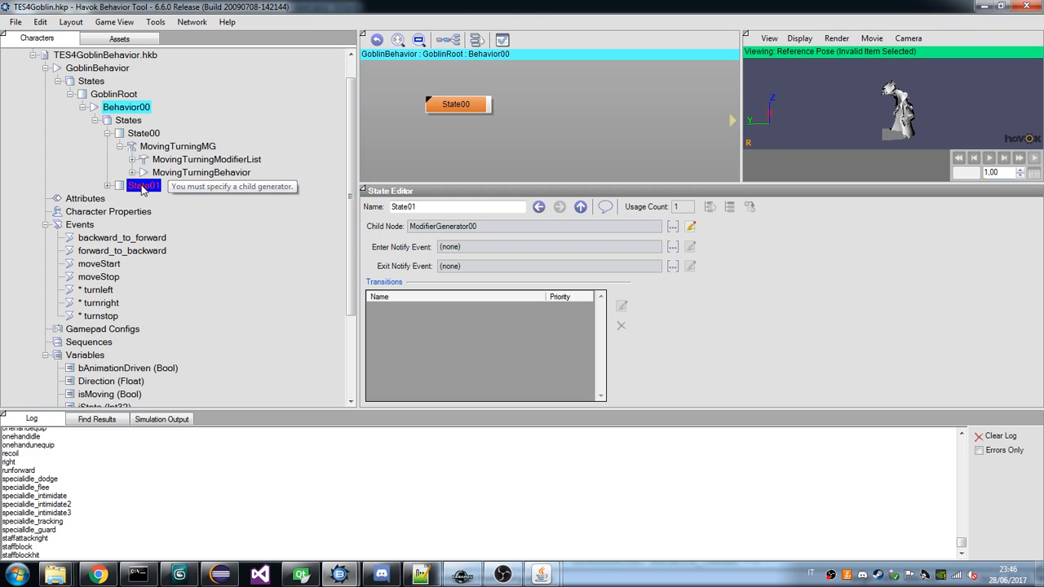
click(108, 185)
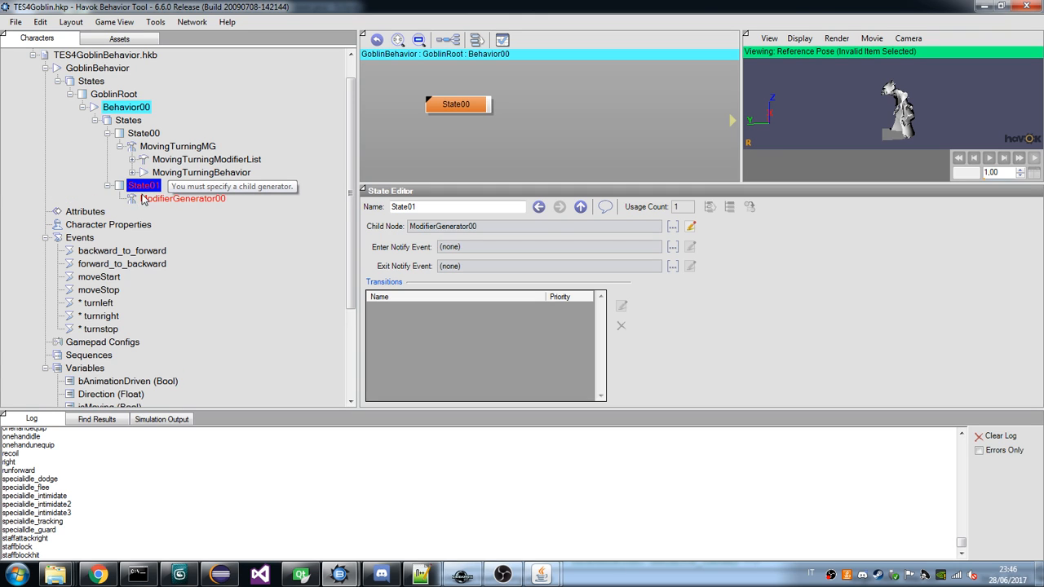
click(108, 185)
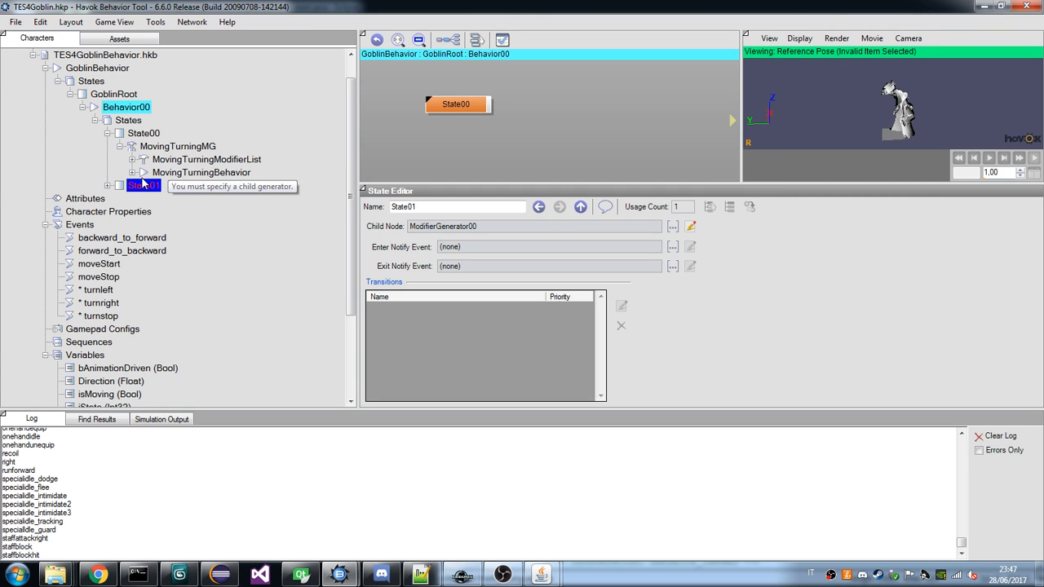
Delete State01 from Behavior00.
right_click(148, 186)
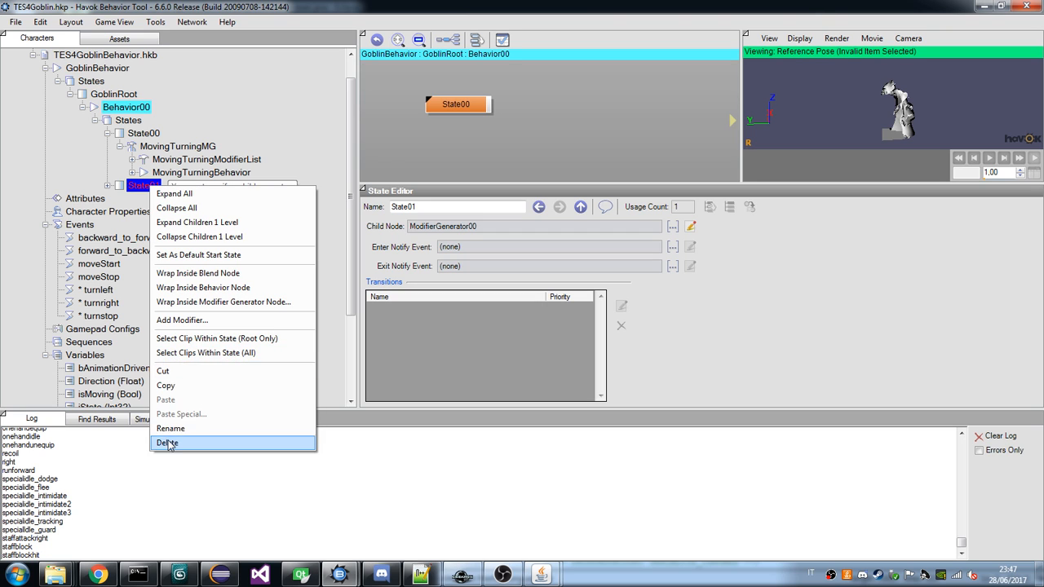
click(123, 185)
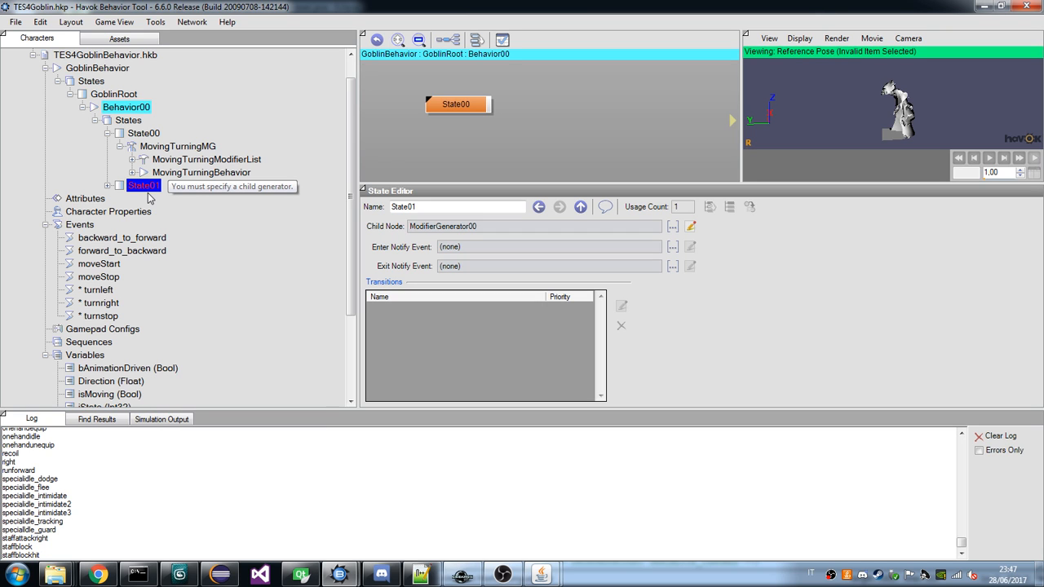
key(Delete)
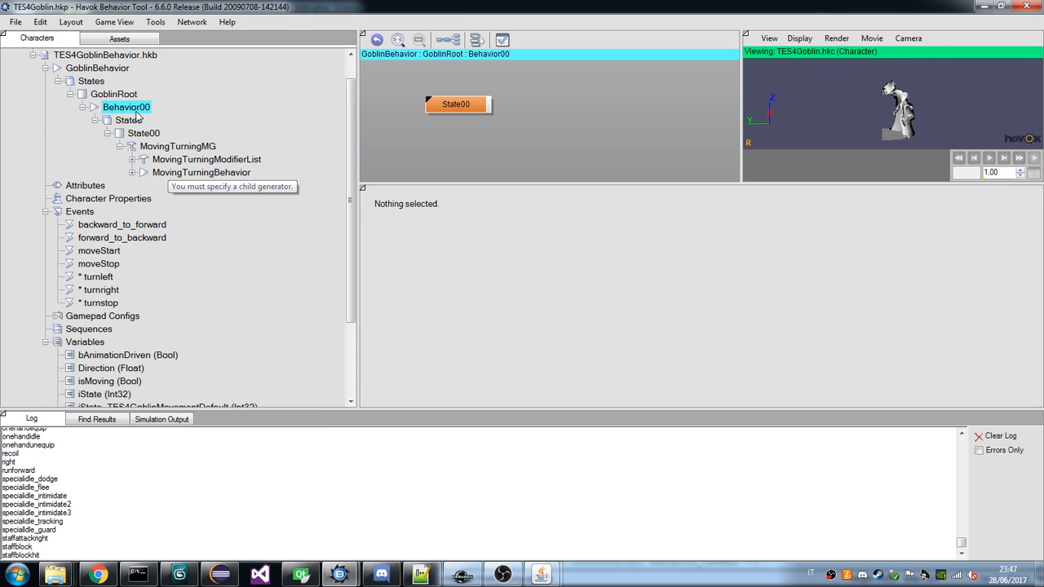
click(139, 107)
right_click(136, 110)
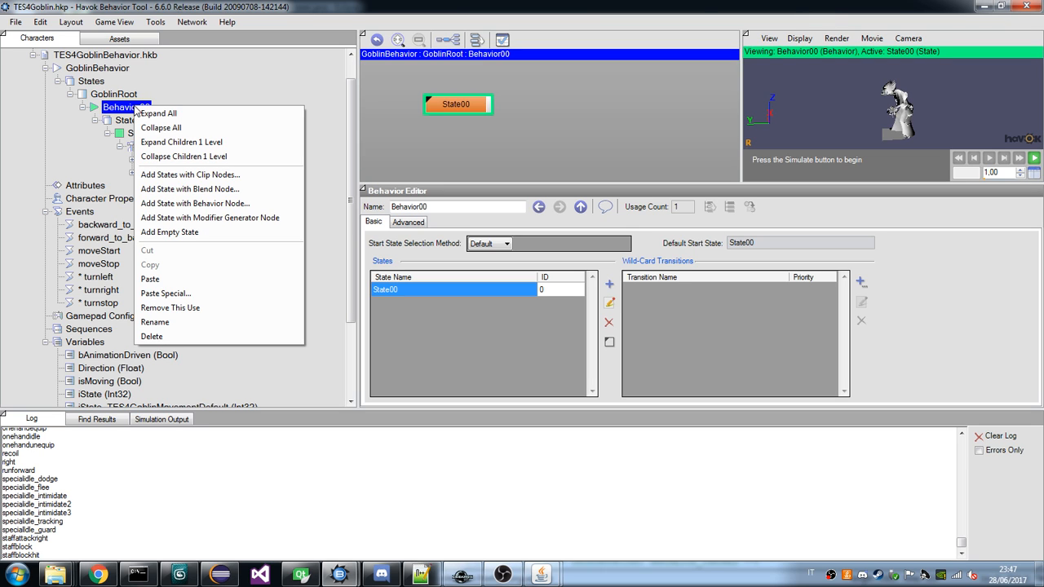
click(115, 109)
click(112, 95)
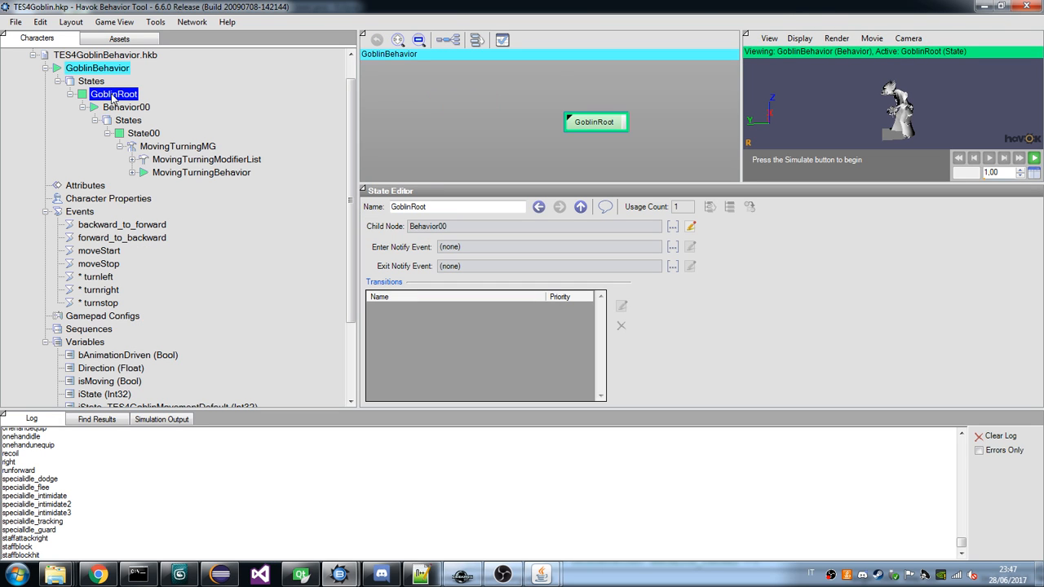
Add a new Modifier List modifier to State00 under Behavior00.
right_click(136, 134)
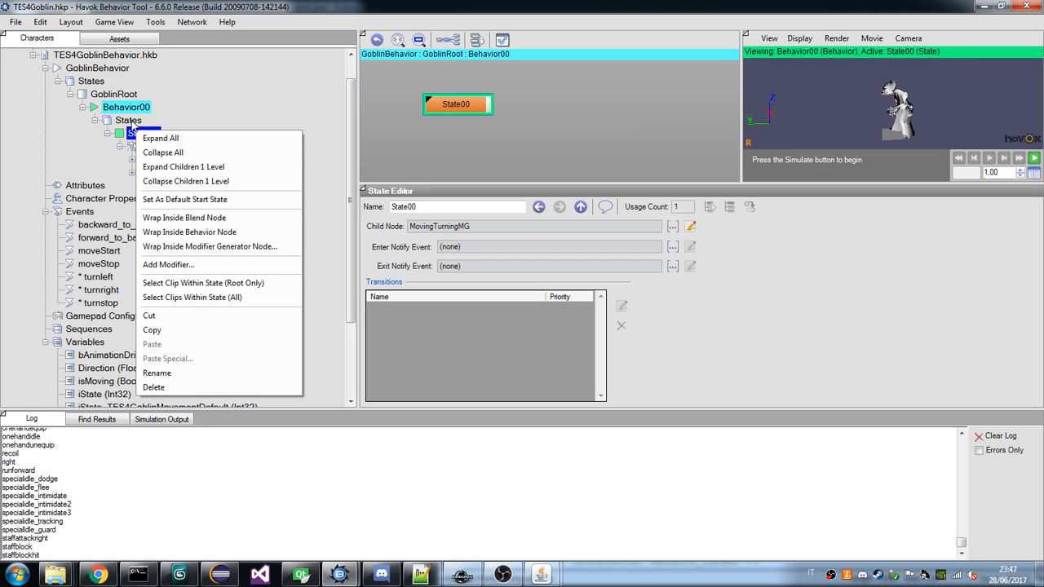
click(168, 264)
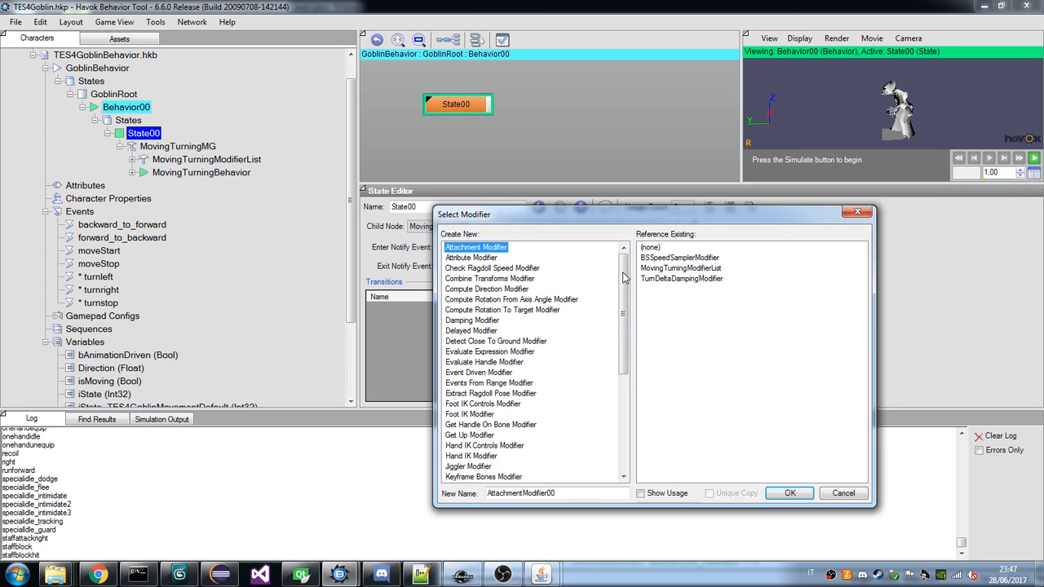
mouse_move(630, 289)
mouse_down()
mouse_move(628, 362)
mouse_move(626, 289)
mouse_up()
drag(627, 289, 631, 359)
click(465, 320)
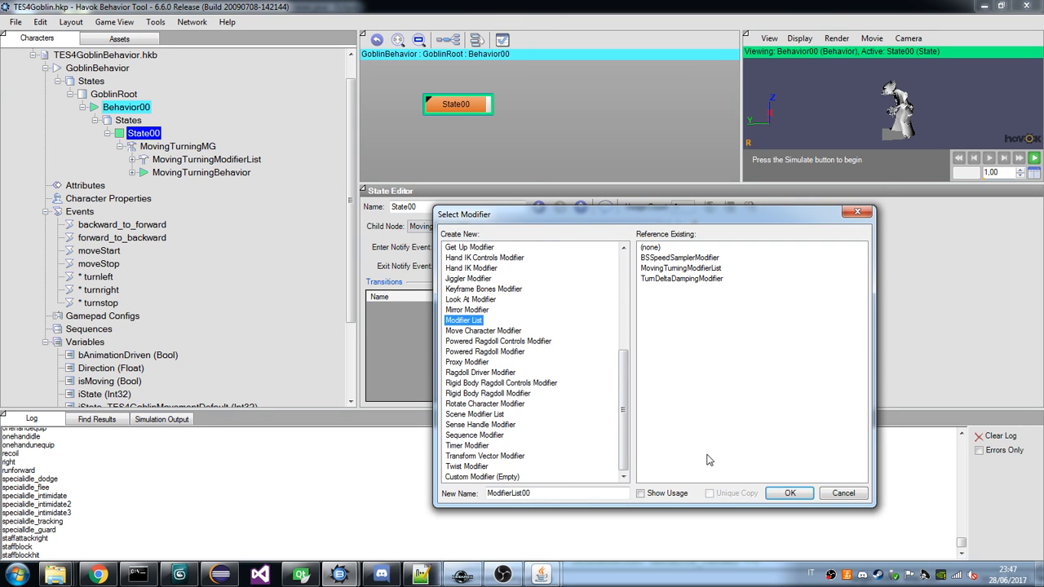
click(790, 492)
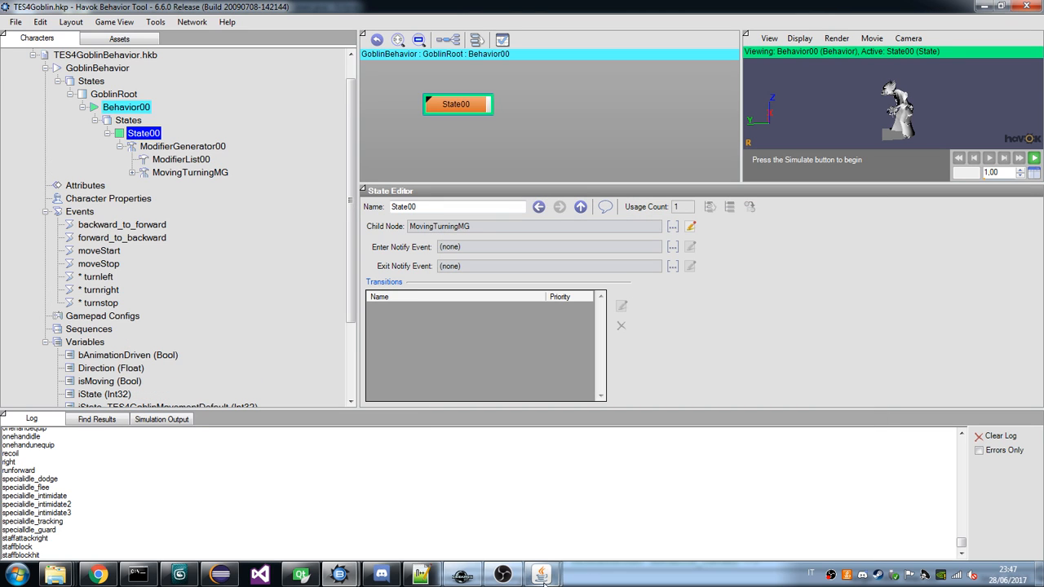
Compare the draugr's RootBehavior properties in the Java viewer with the MovingTurningMG branch under the goblin's State00.
mouse_move(541, 576)
click(616, 493)
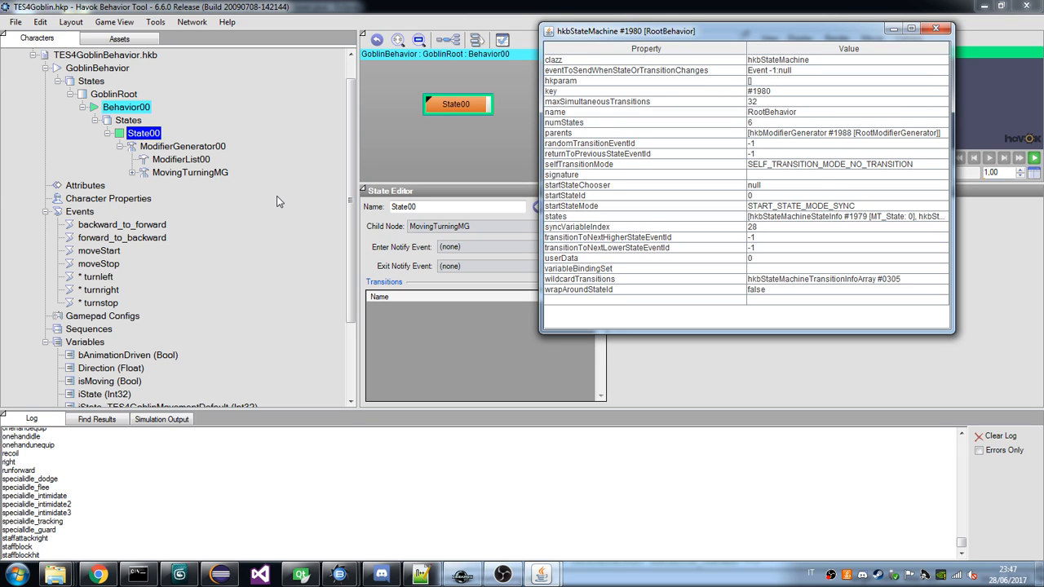
click(131, 173)
double_click(131, 173)
click(132, 172)
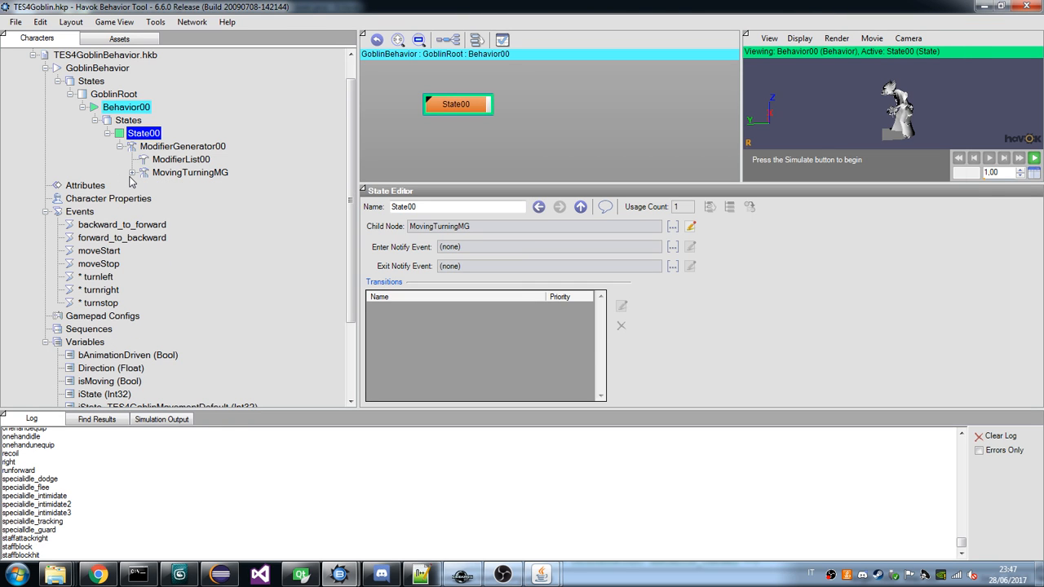
Reload the recent project D:\skywind\TES4Creatures\TES4Goblin\TES4Goblin.hkp without saving any of the modified files.
click(18, 24)
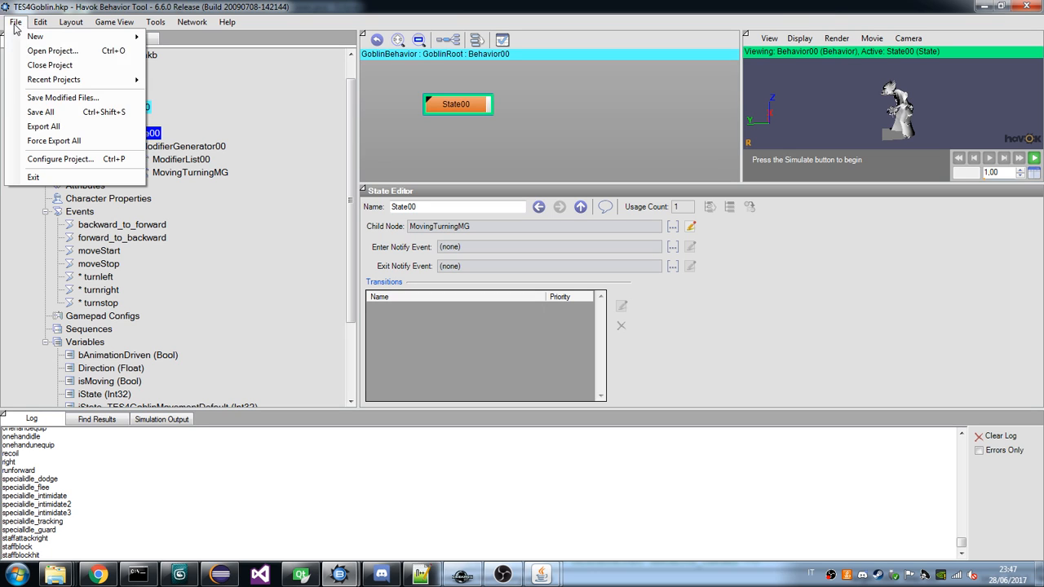
mouse_move(79, 82)
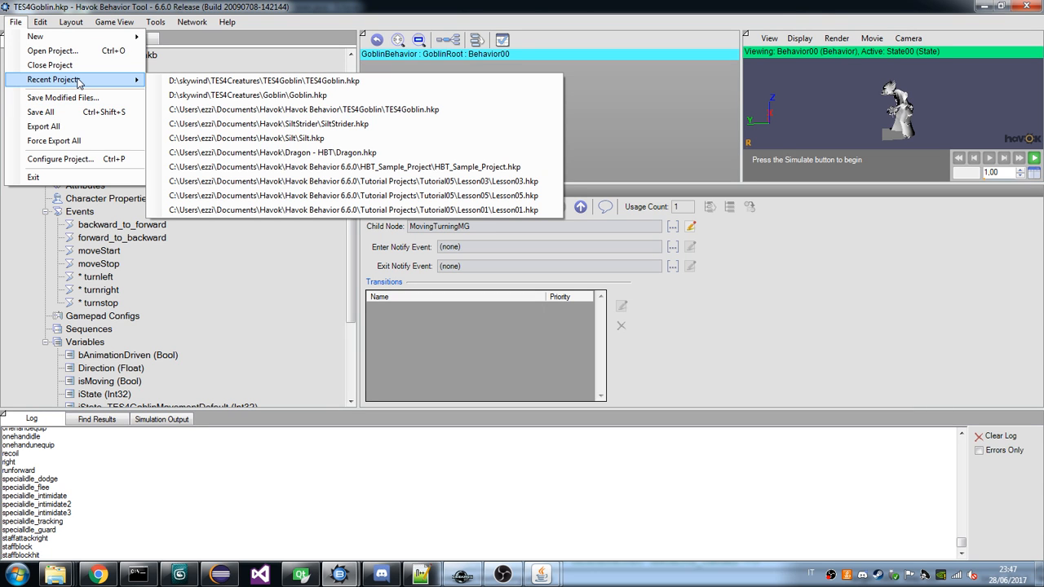
click(263, 81)
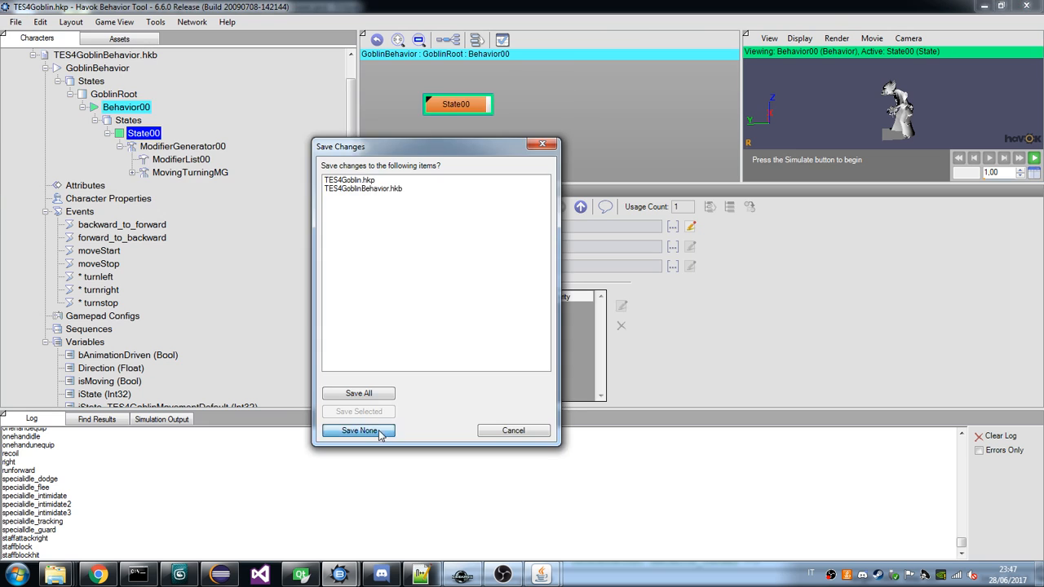
click(359, 433)
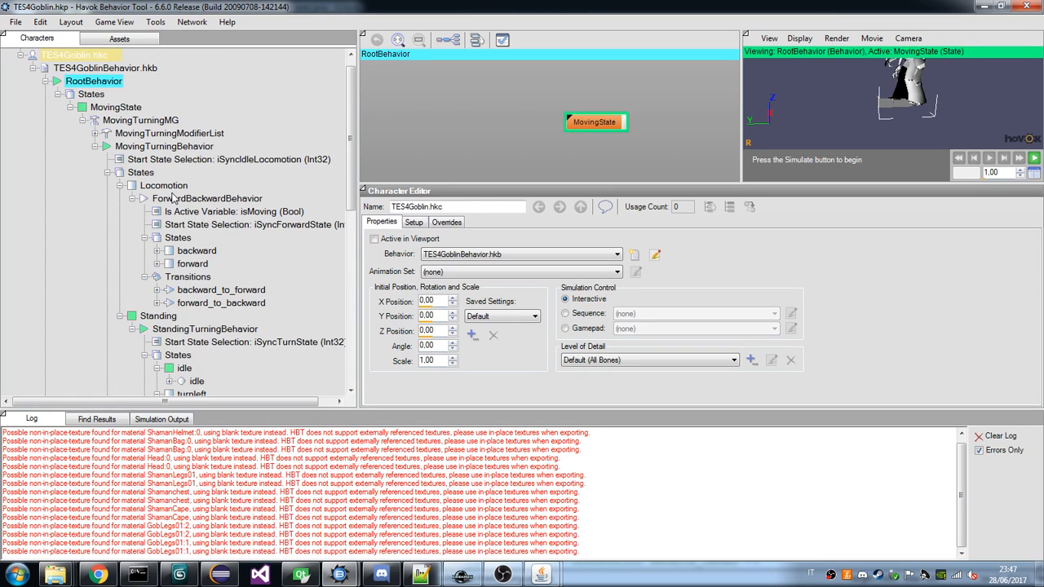
Examine the reloaded goblin tree, including the backward state, ForwardBackwardBehavior and the states of StandingTurningBehavior.
scroll(172, 198, down, 3)
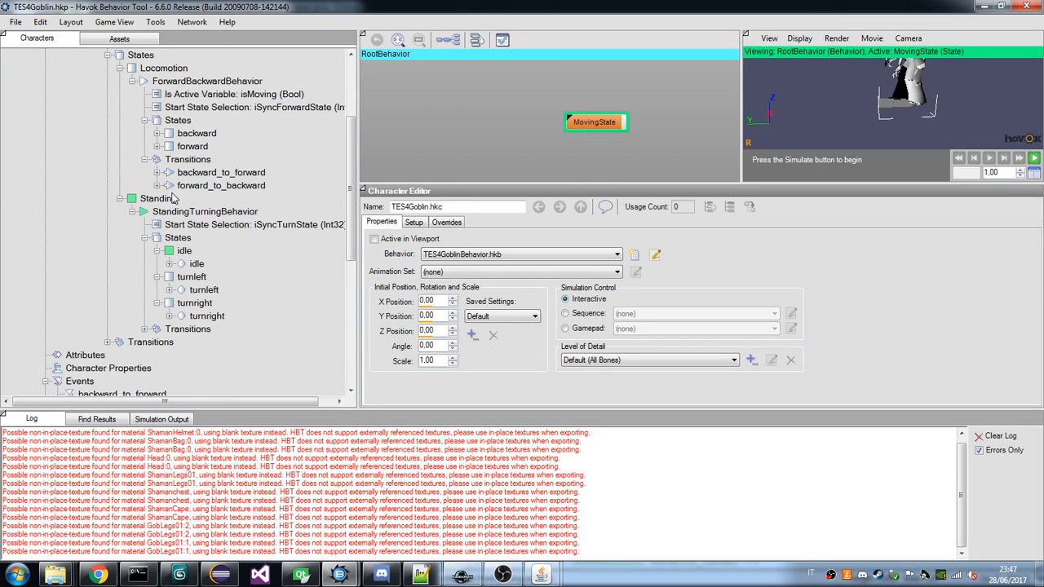
scroll(173, 199, up, 2)
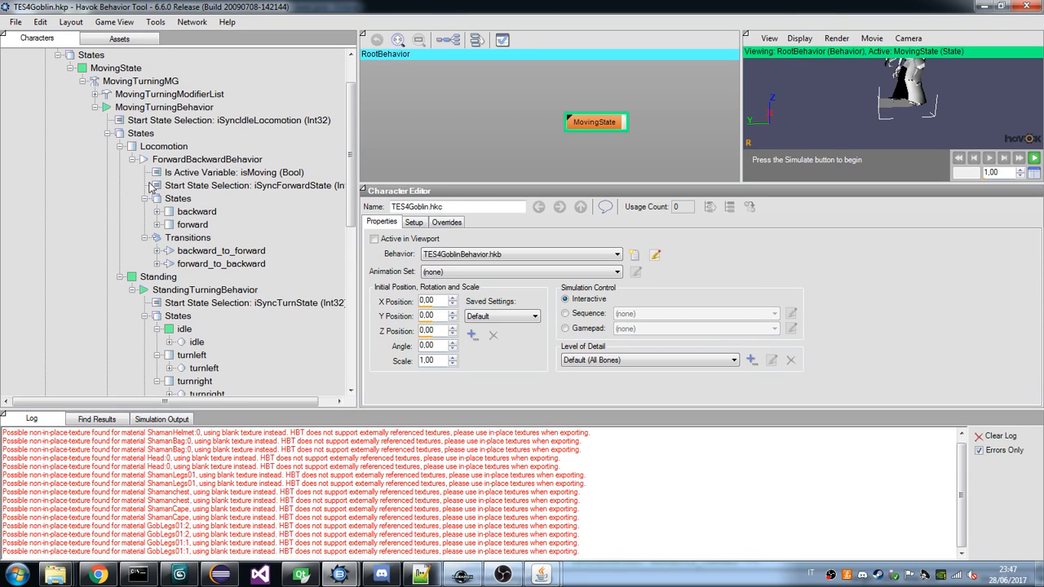
click(179, 200)
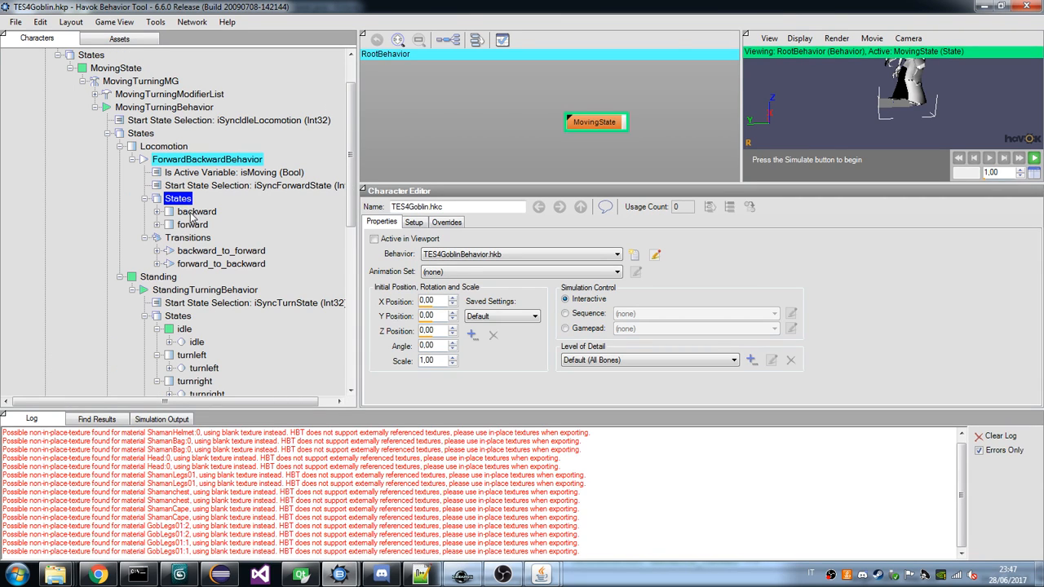
click(193, 215)
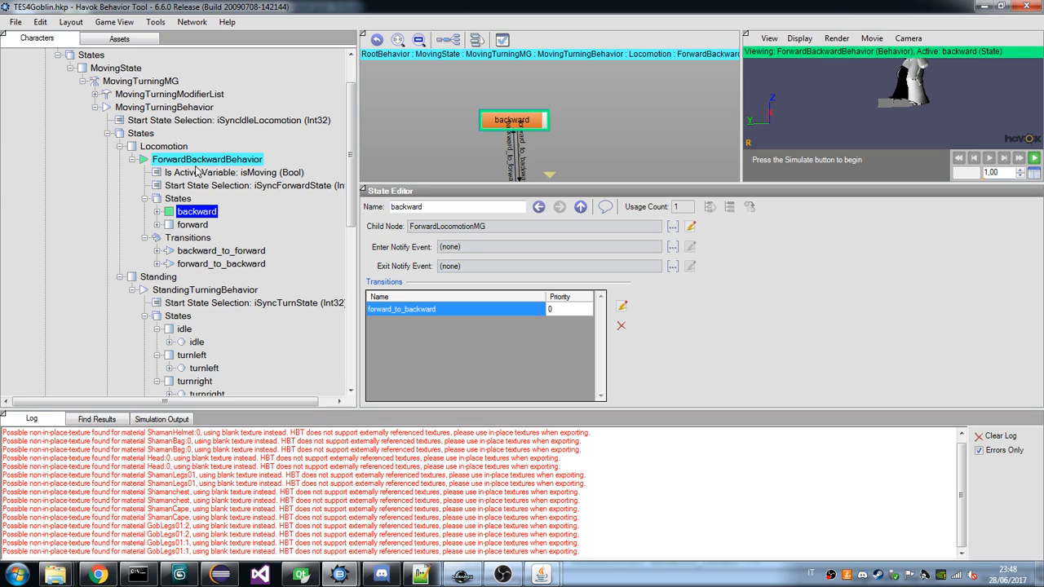
click(177, 161)
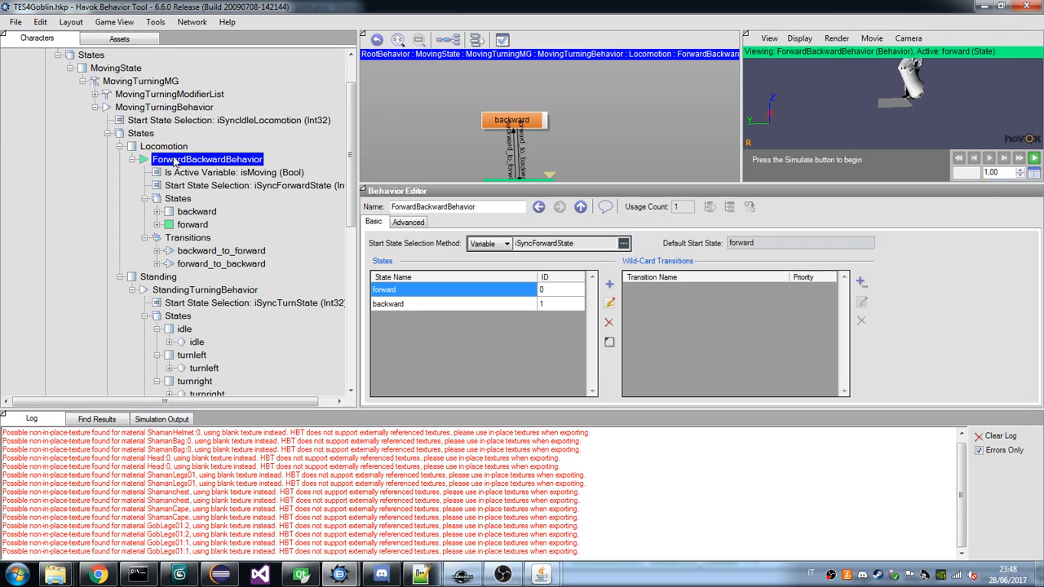
scroll(175, 261, down, 3)
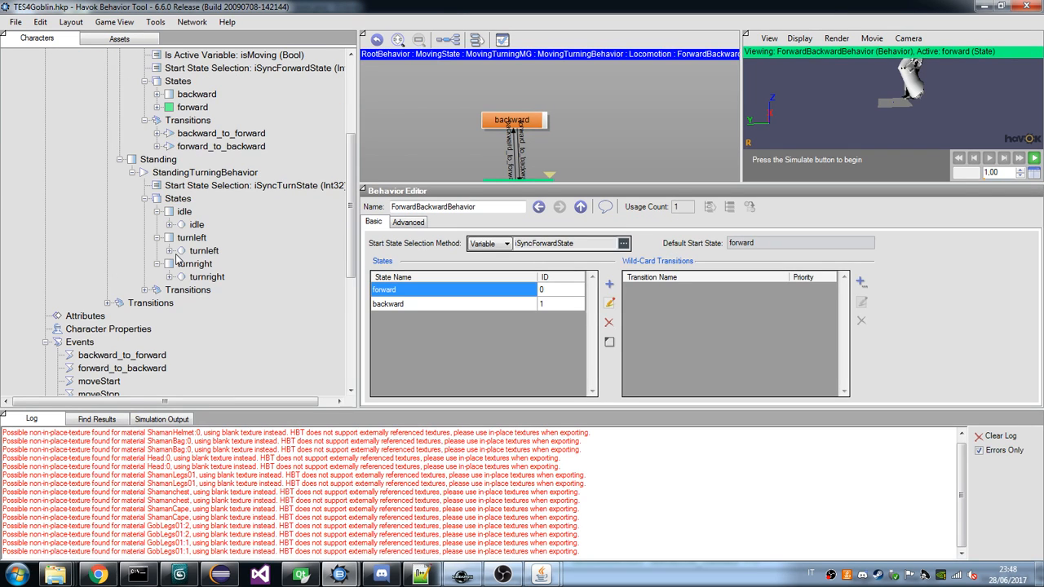
scroll(175, 258, up, 3)
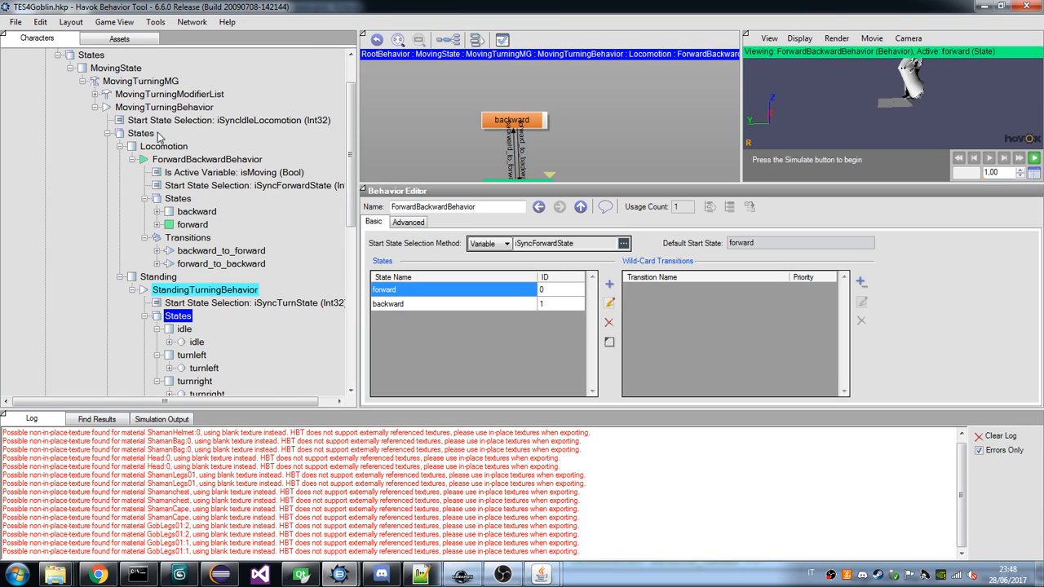
Review the Locomotion state's settings, and collapse the States of MovingTurningBehavior and the MovingTurningMG branch.
click(160, 146)
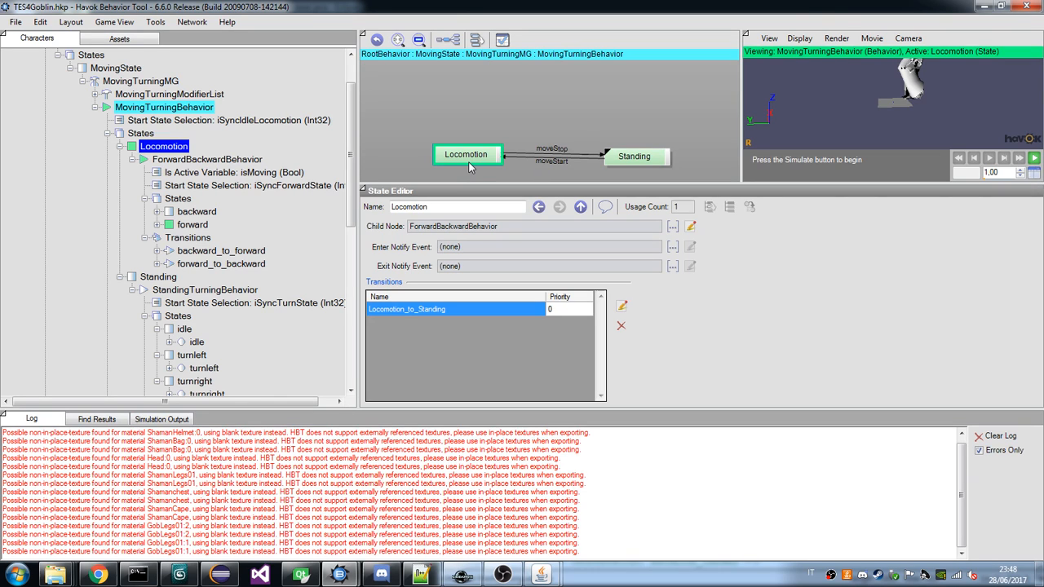
click(108, 133)
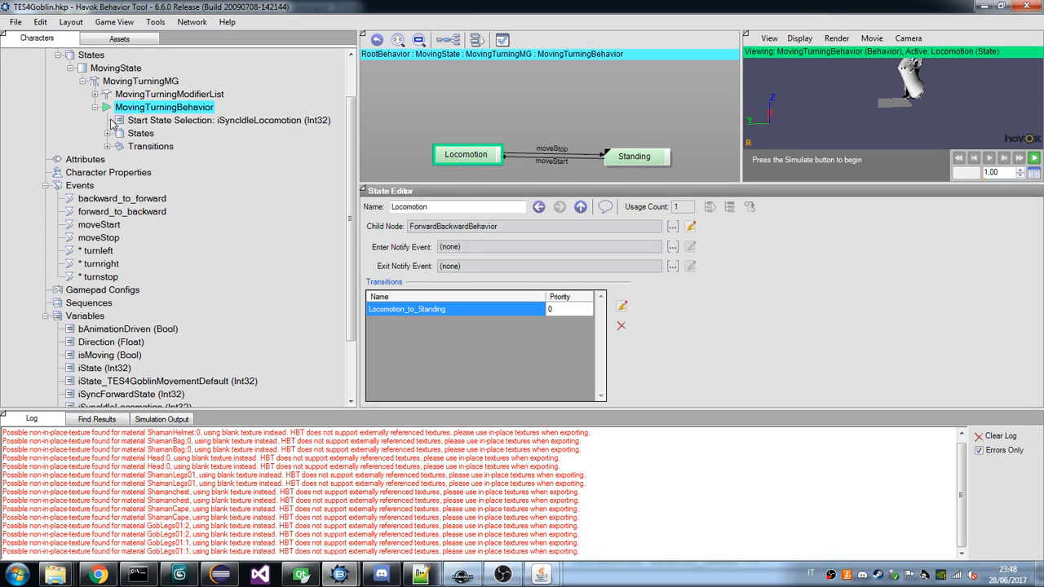
click(107, 133)
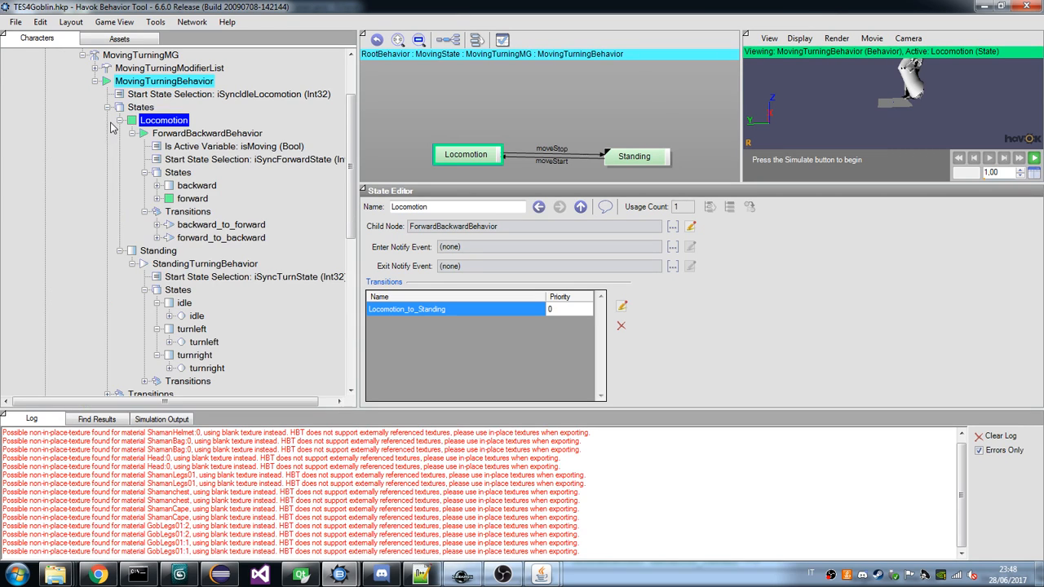
click(107, 109)
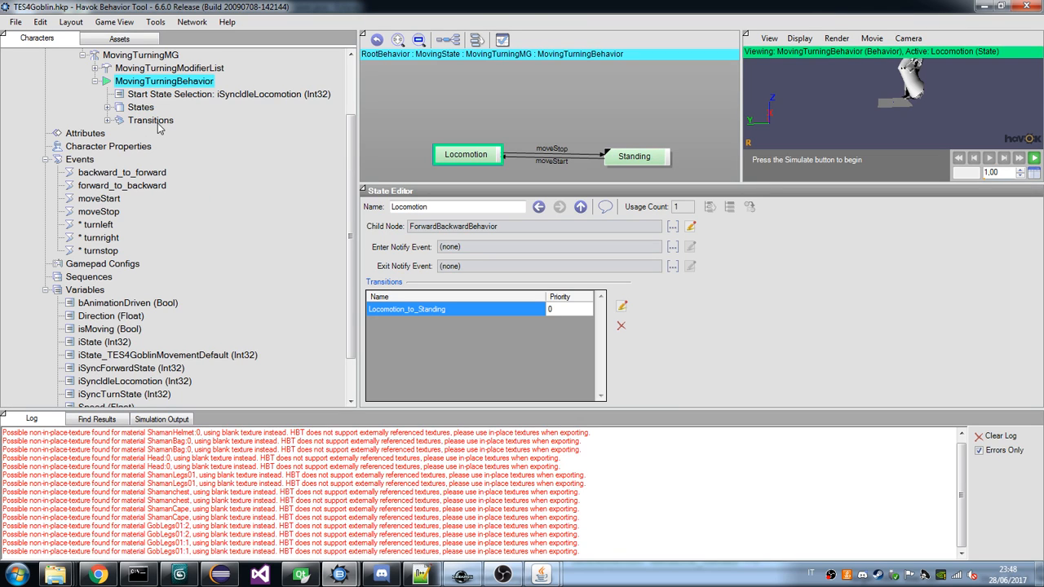
scroll(249, 187, up, 1)
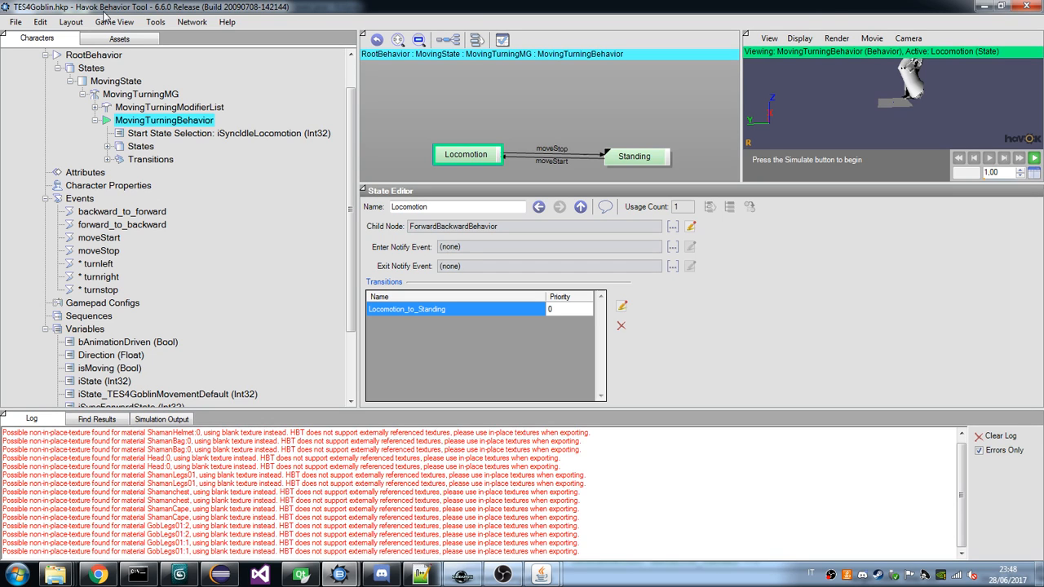
click(82, 95)
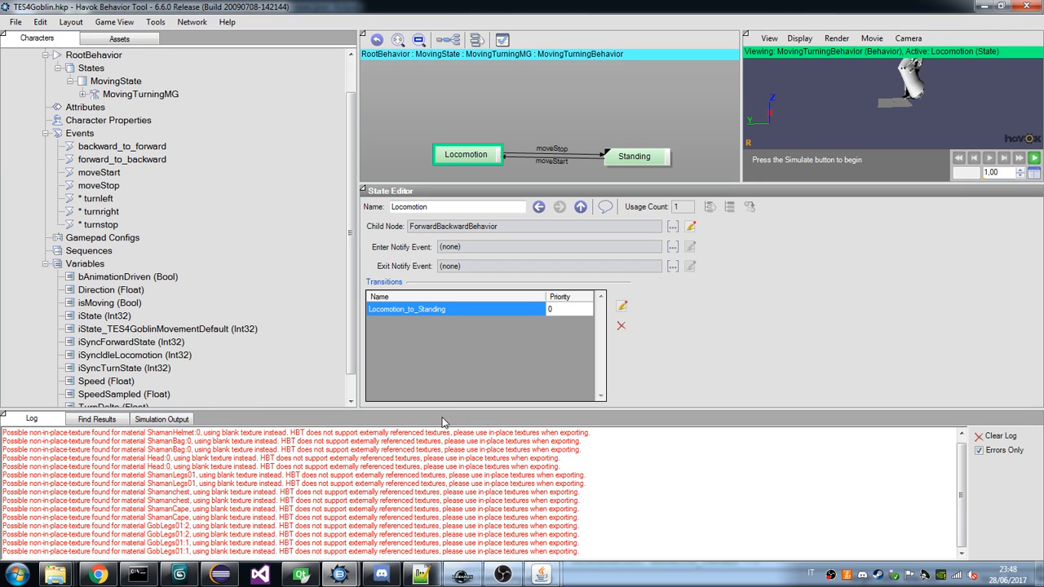
Switch to the draugr behavior tree in the Java viewer to consult the states under RootBehavior.
mouse_move(459, 580)
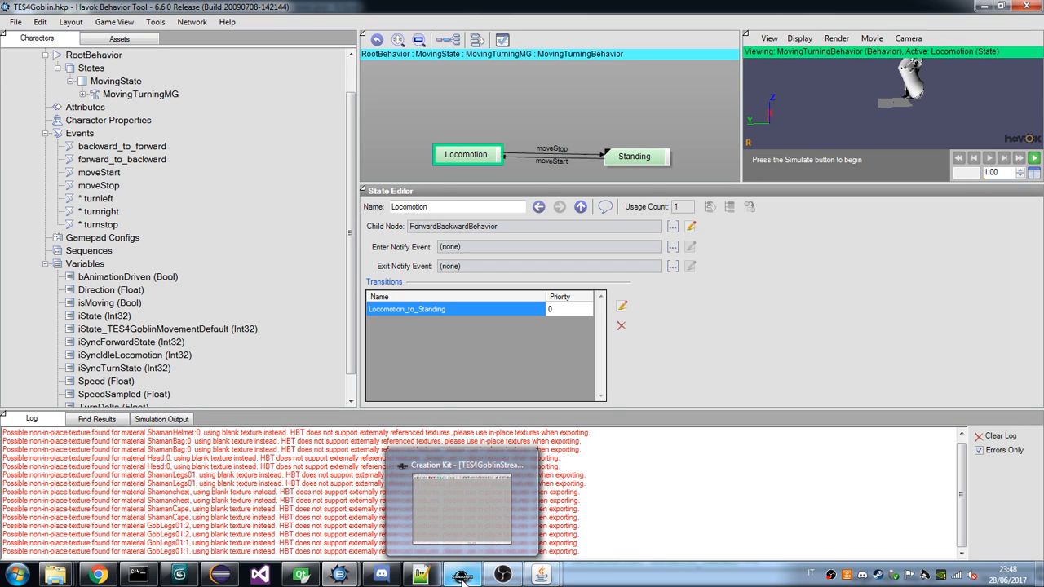
click(539, 577)
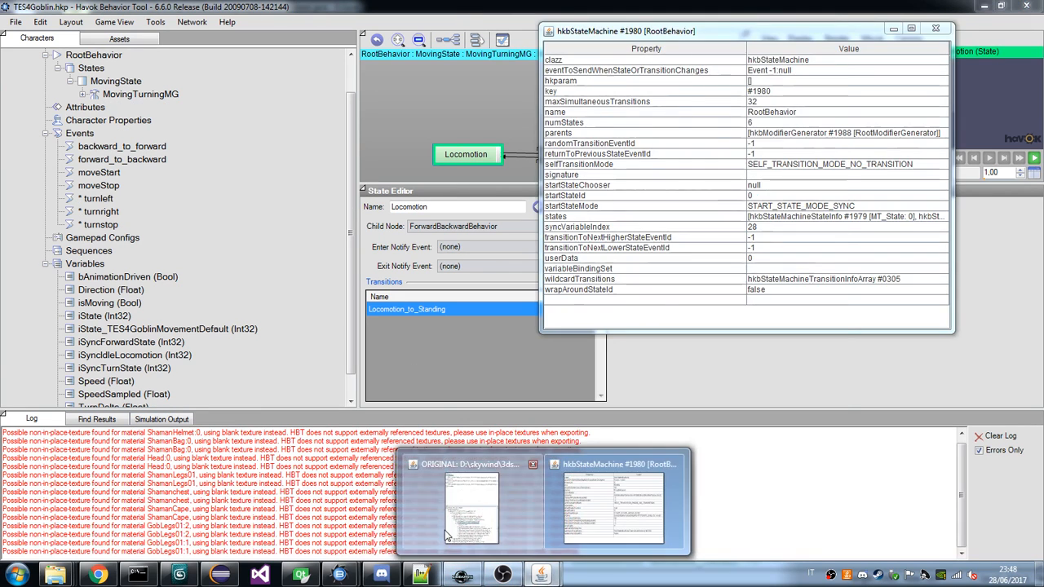
click(442, 506)
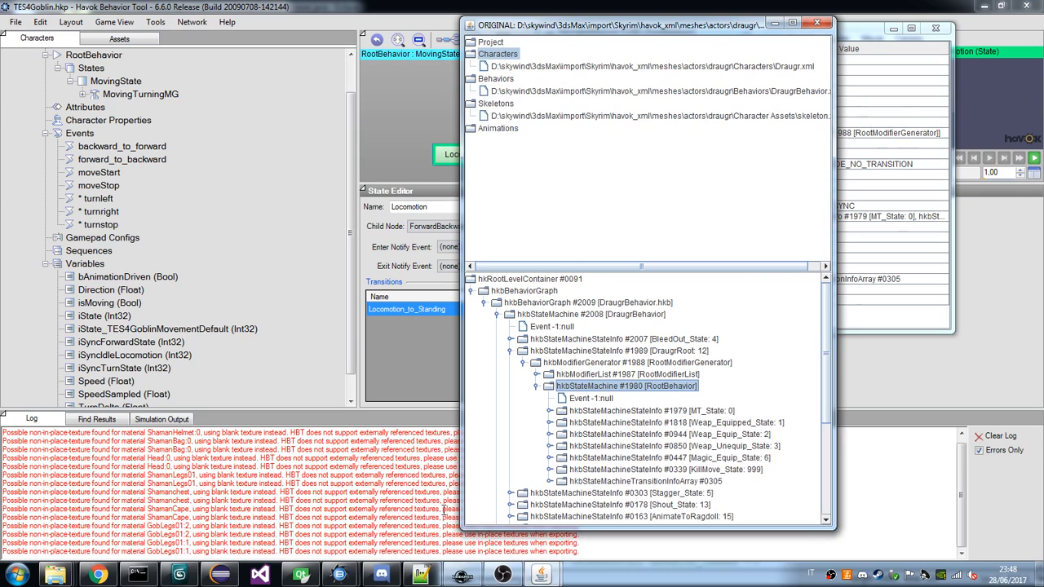
Inspect the properties of MT_State and of the RootBehavior state machine in the draugr behavior tree.
double_click(593, 412)
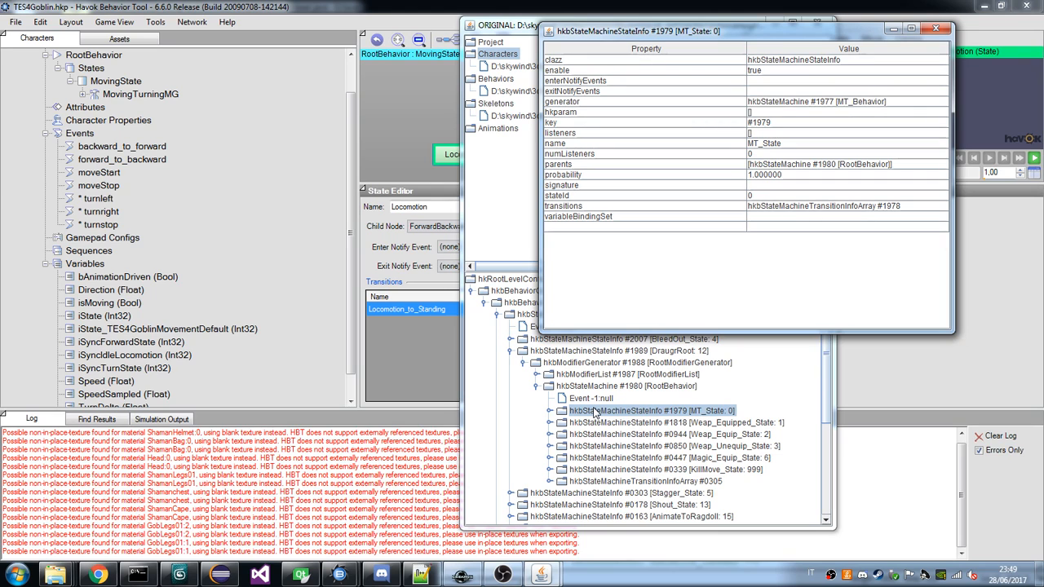
click(7, 33)
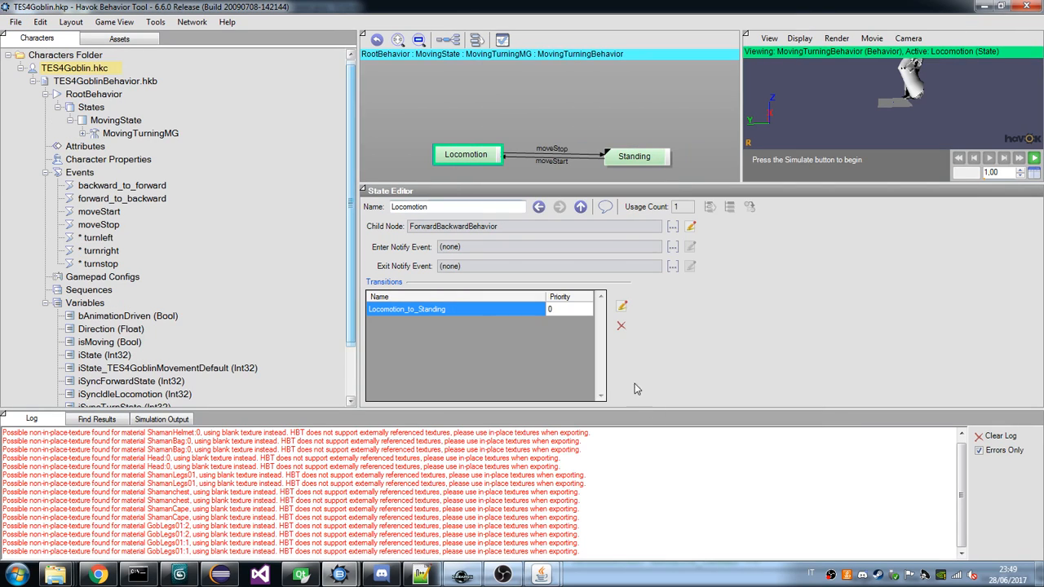
click(555, 576)
click(626, 534)
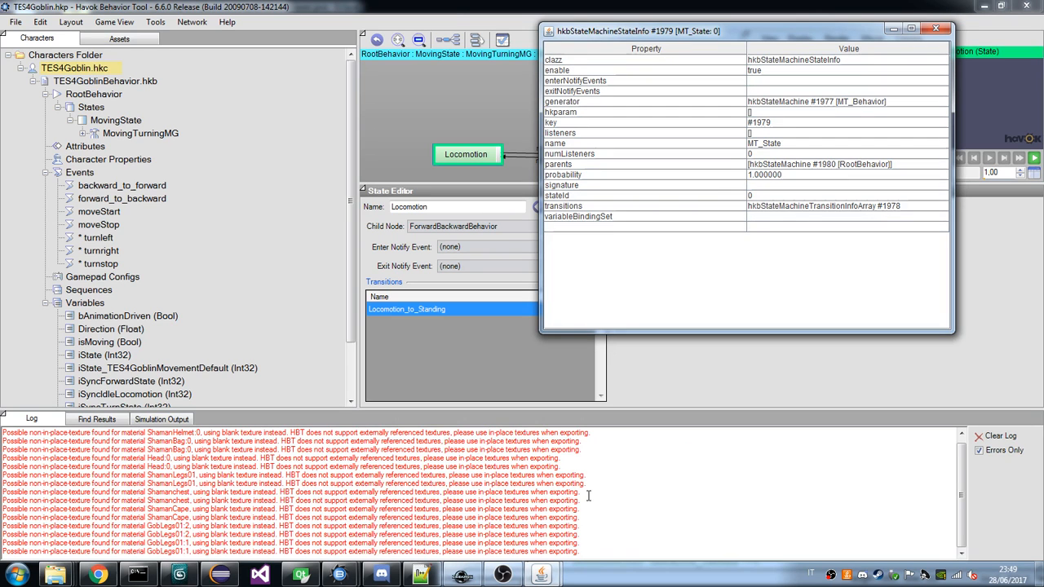
key(alt+Tab)
click(635, 387)
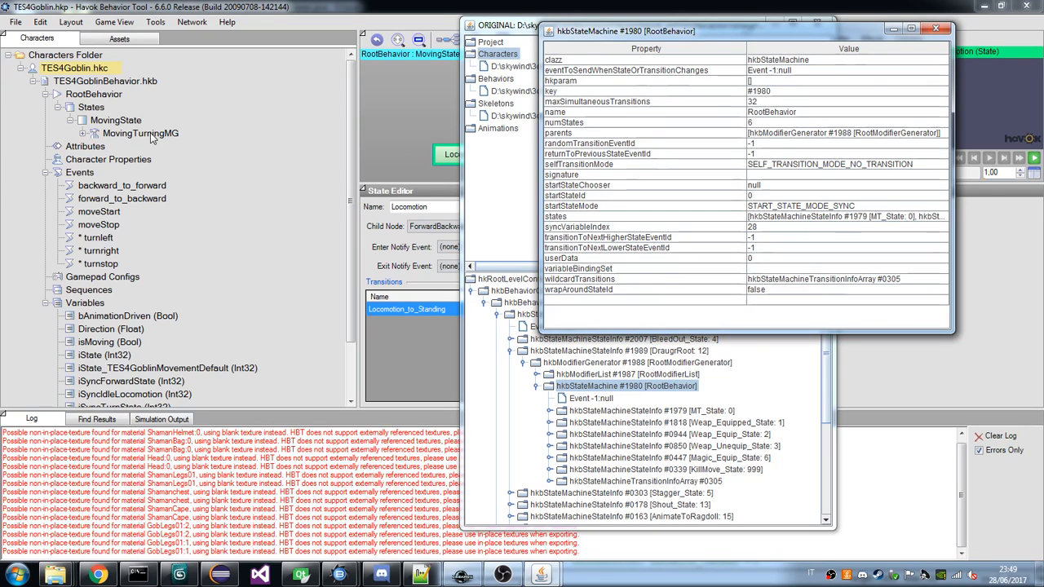
Wrap the contents of the goblin's MovingState under RootBehavior inside a behavior node.
click(94, 94)
right_click(102, 95)
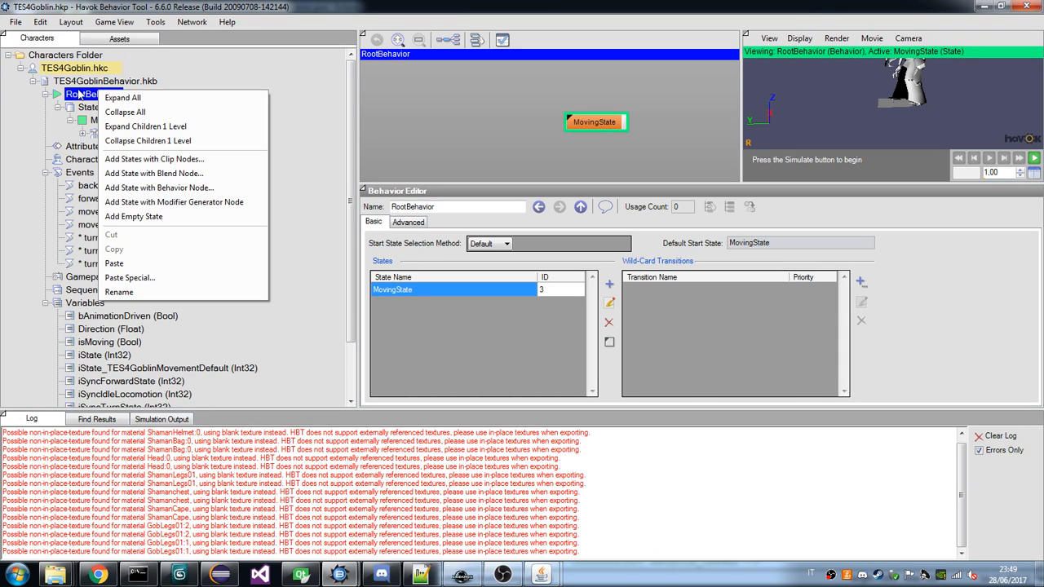
click(89, 101)
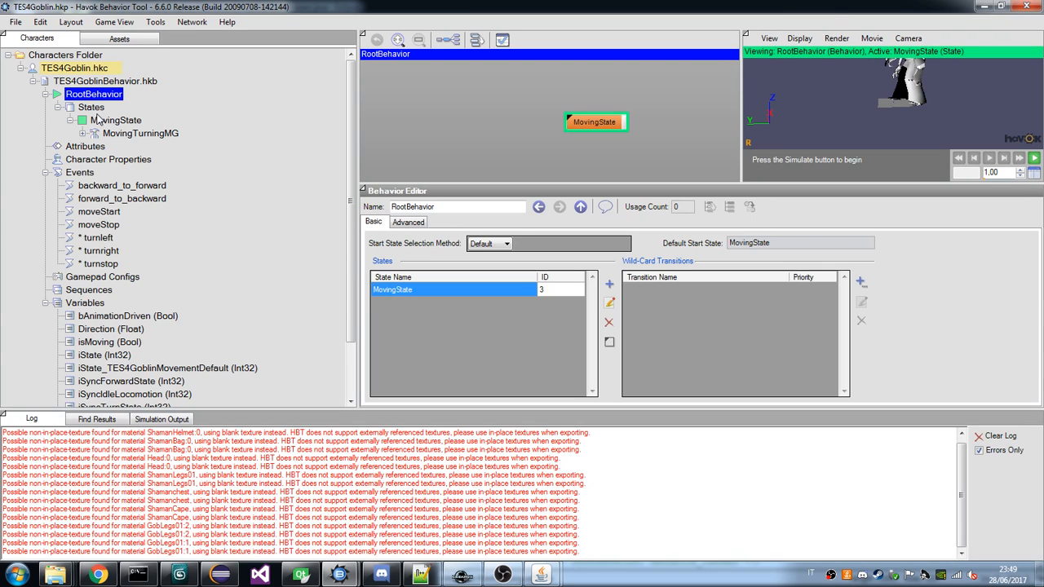
click(105, 122)
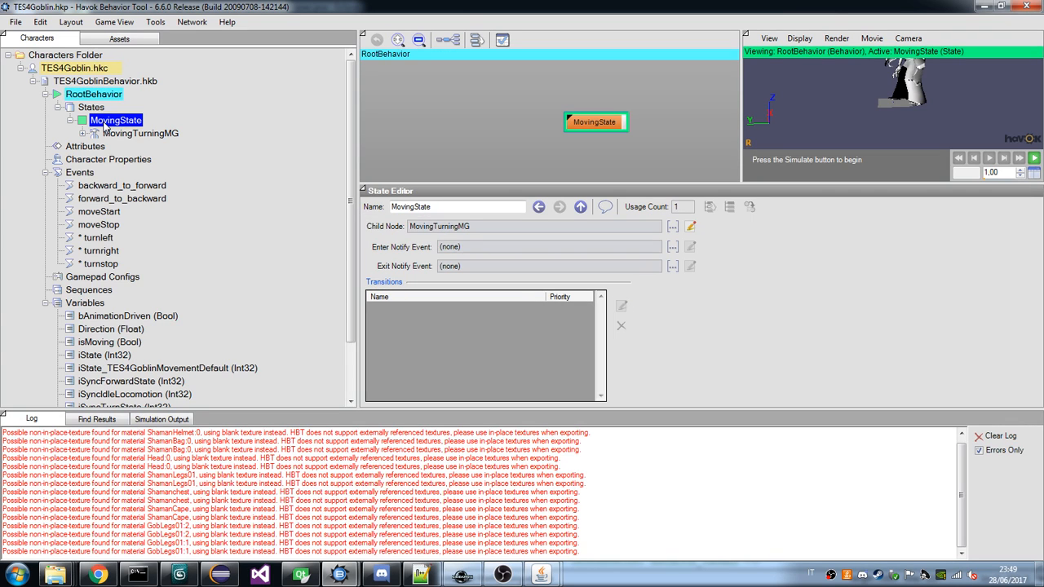
right_click(104, 125)
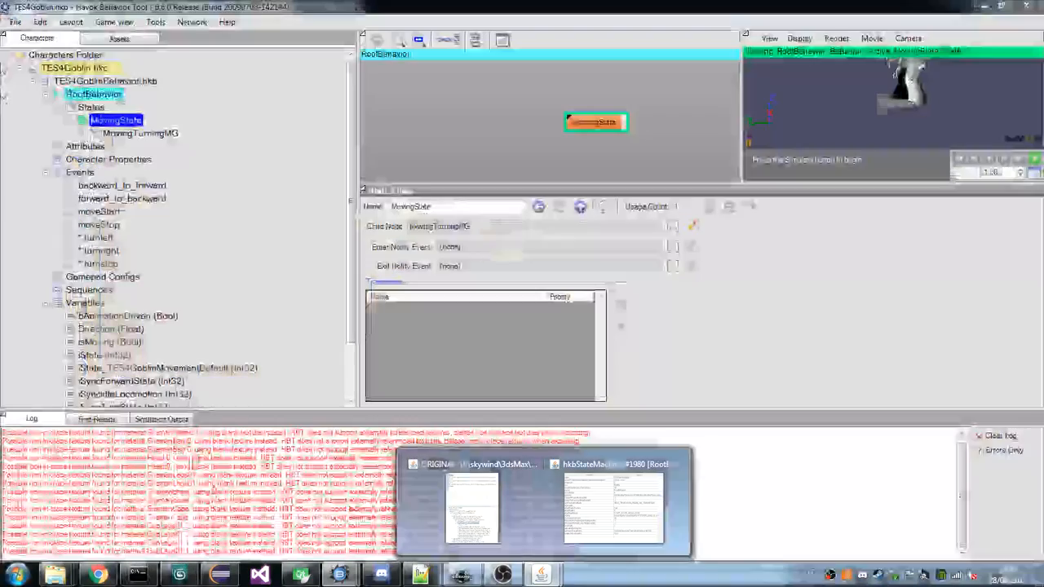
right_click(114, 121)
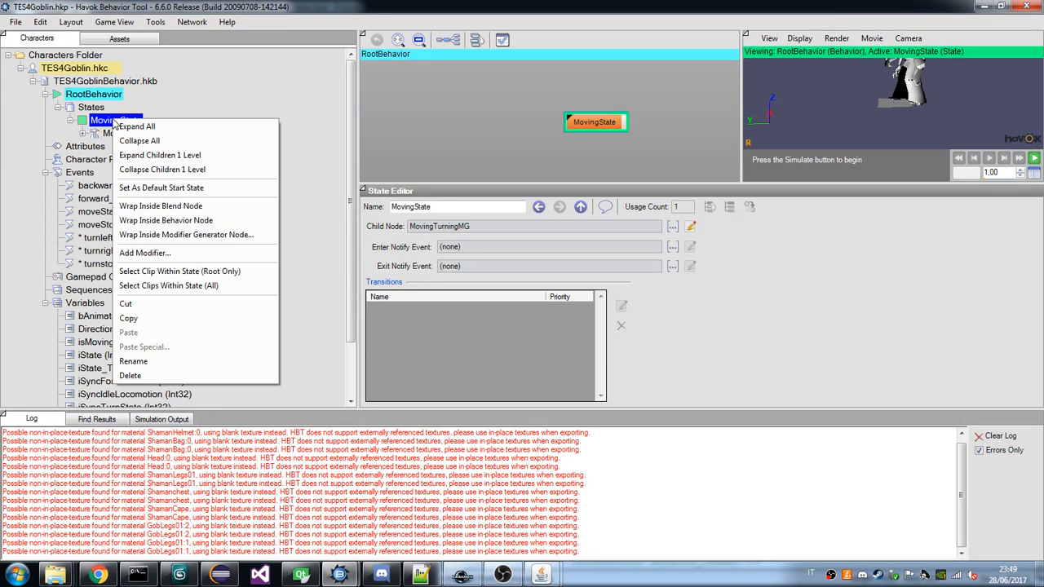
click(179, 221)
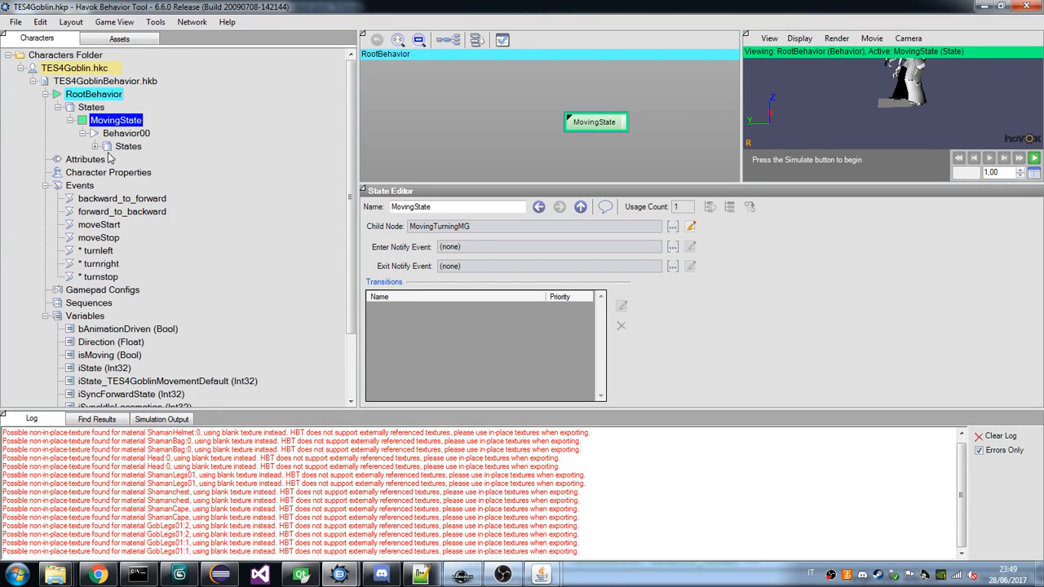
Expand the states of Behavior00 under MovingState and examine State00 with its MovingTurningMG child.
click(95, 147)
click(131, 134)
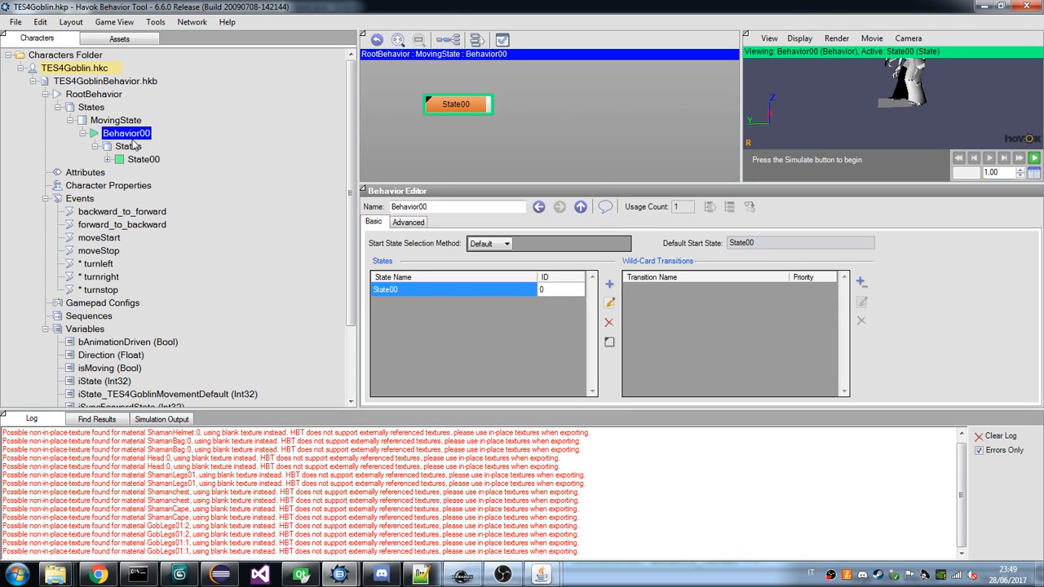
double_click(138, 159)
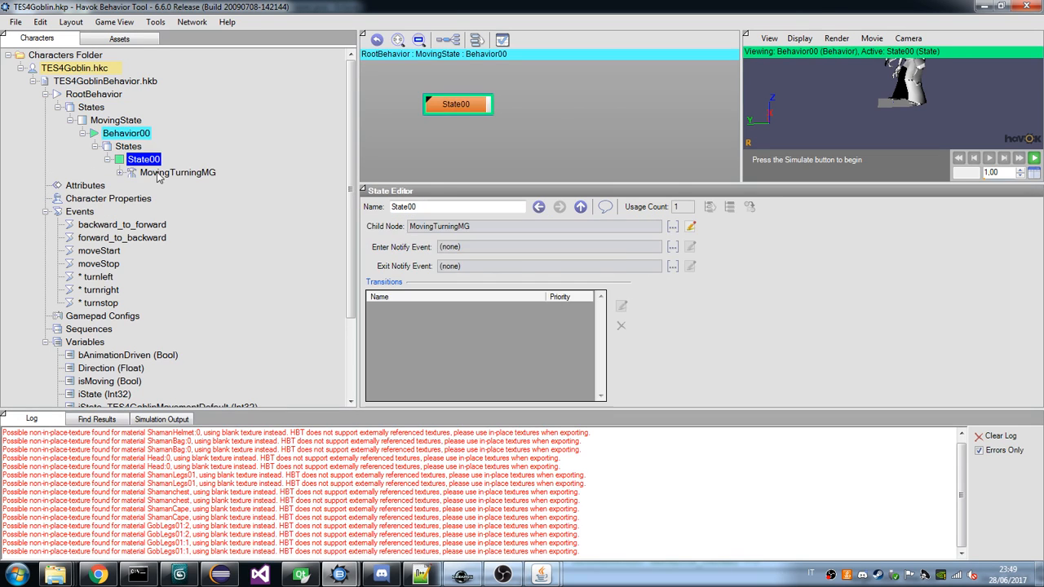
click(132, 173)
click(137, 160)
click(126, 148)
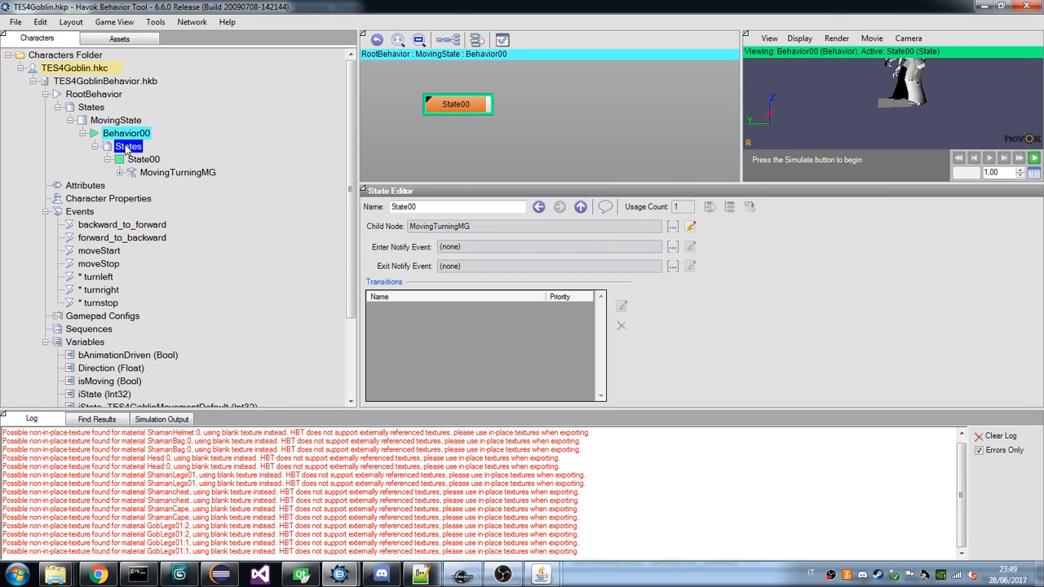
click(143, 160)
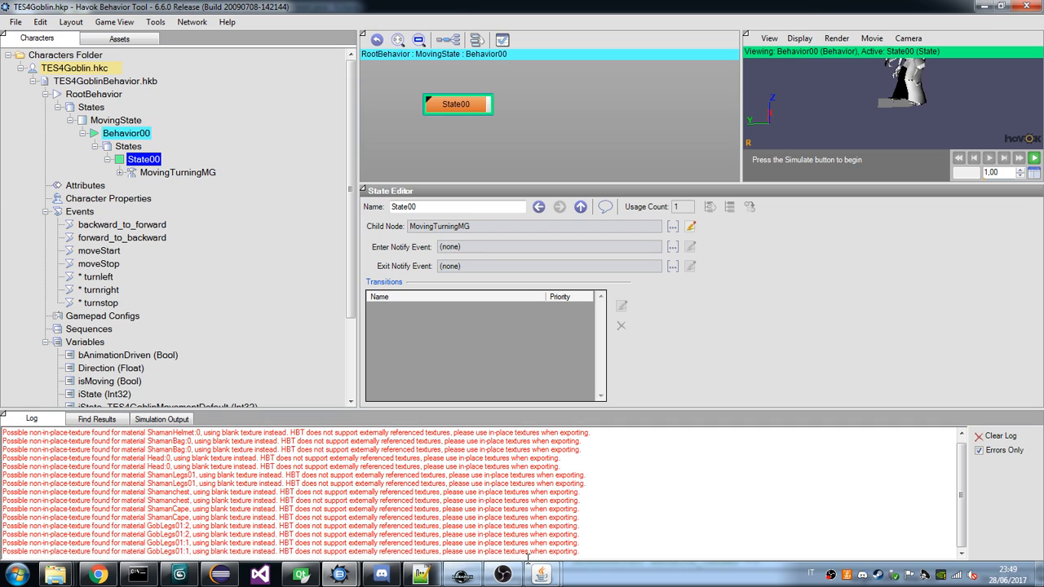
Try adding a state with a modifier generator node to Behavior00, and delete that state.
right_click(126, 134)
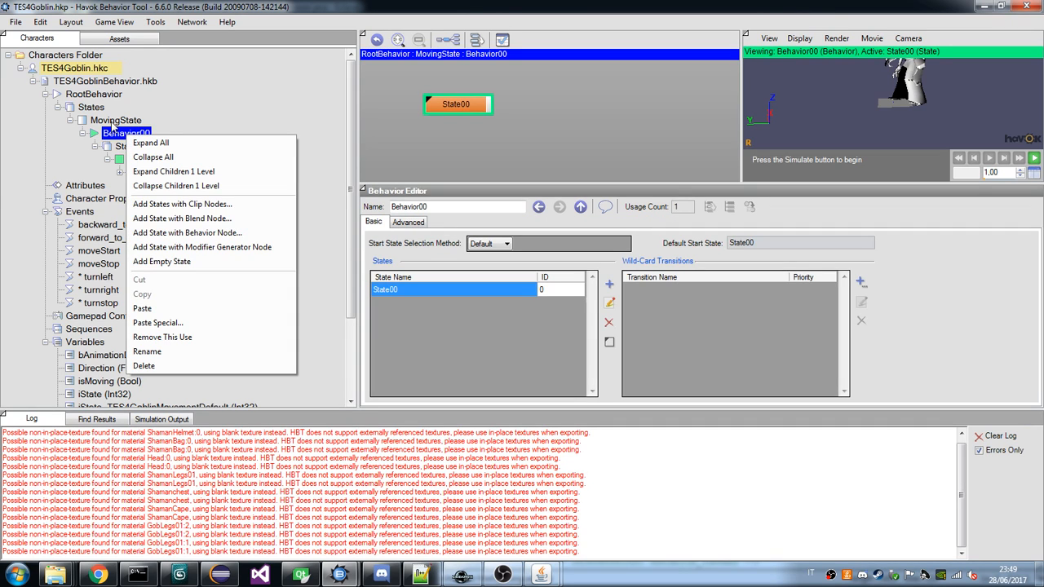
click(214, 247)
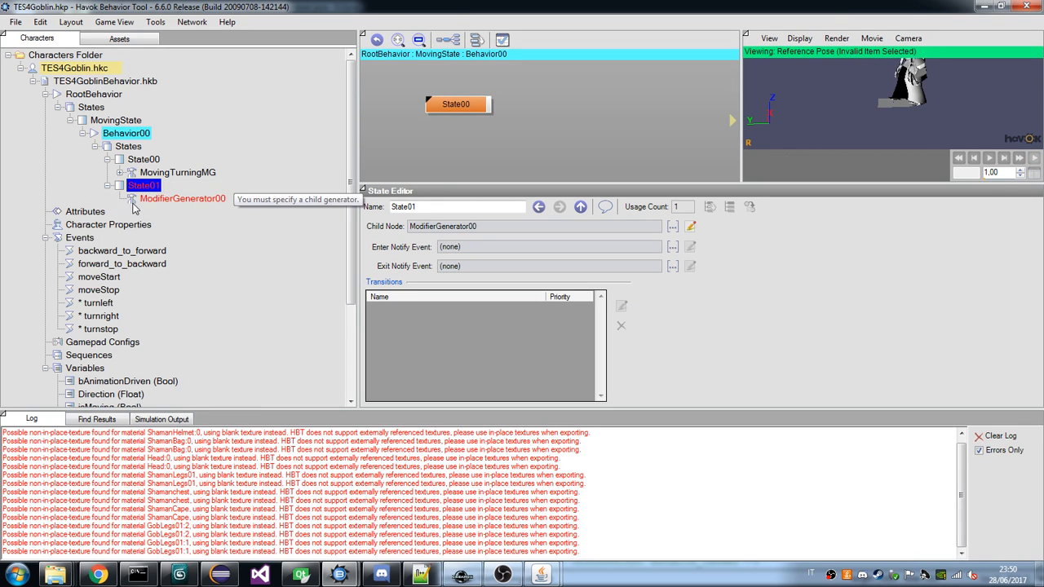
click(137, 200)
right_click(141, 188)
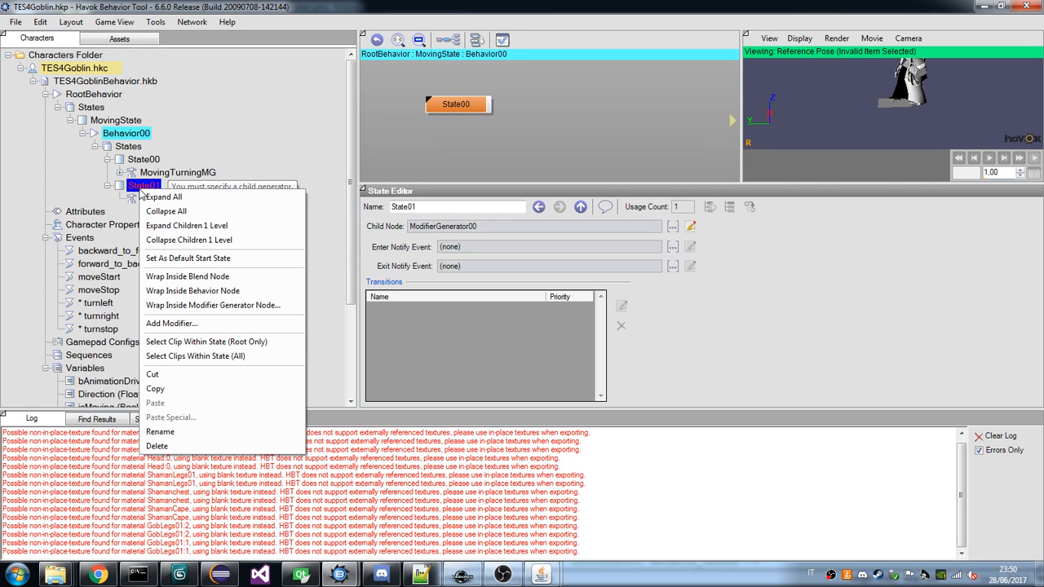
click(157, 447)
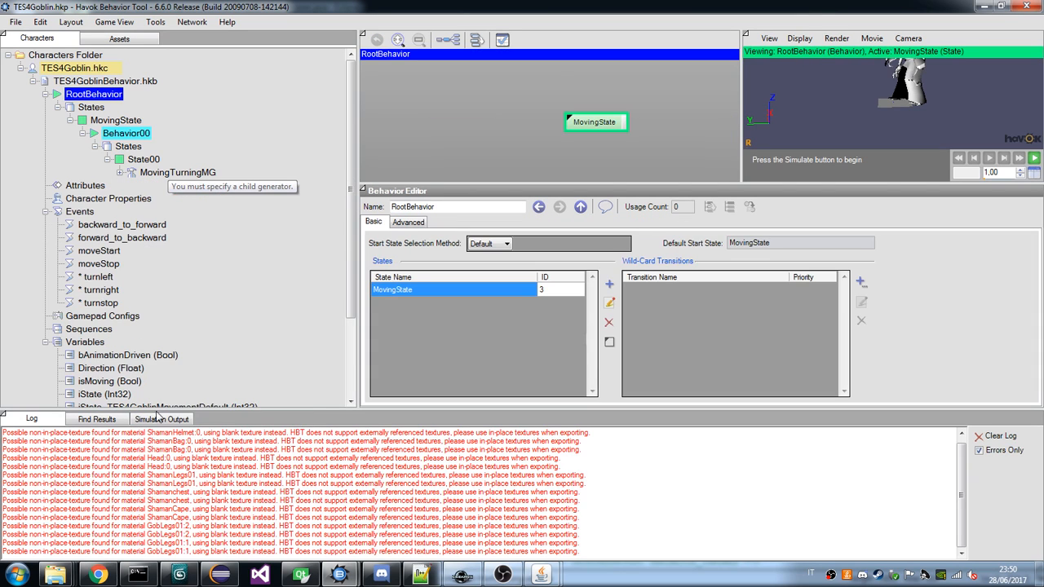
Review the goblin's MovingState, and switch to the draugr tree to examine MT_State and the states of its MT_Behavior.
click(111, 121)
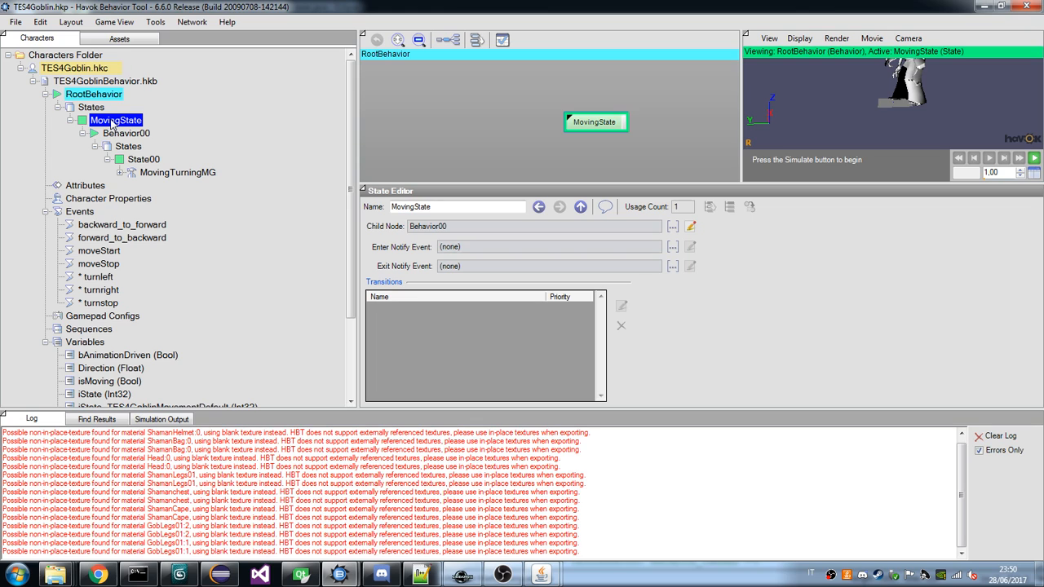
right_click(111, 120)
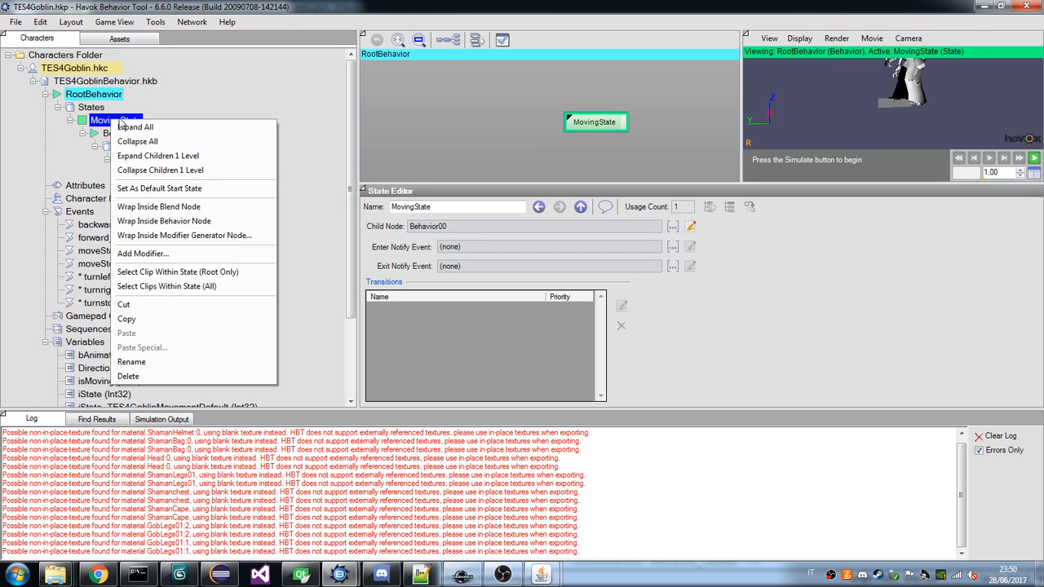
click(96, 106)
click(113, 121)
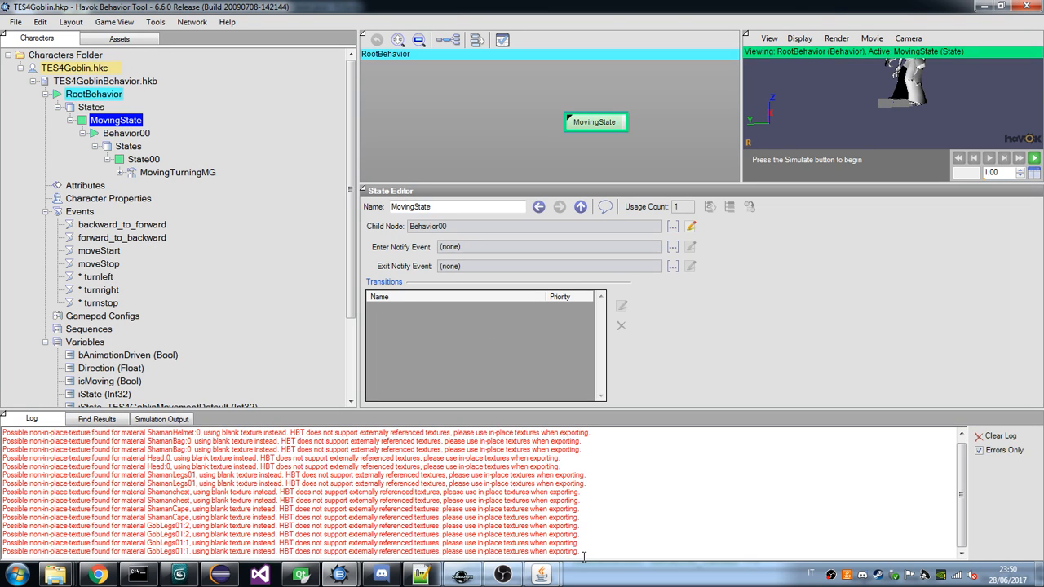
click(541, 575)
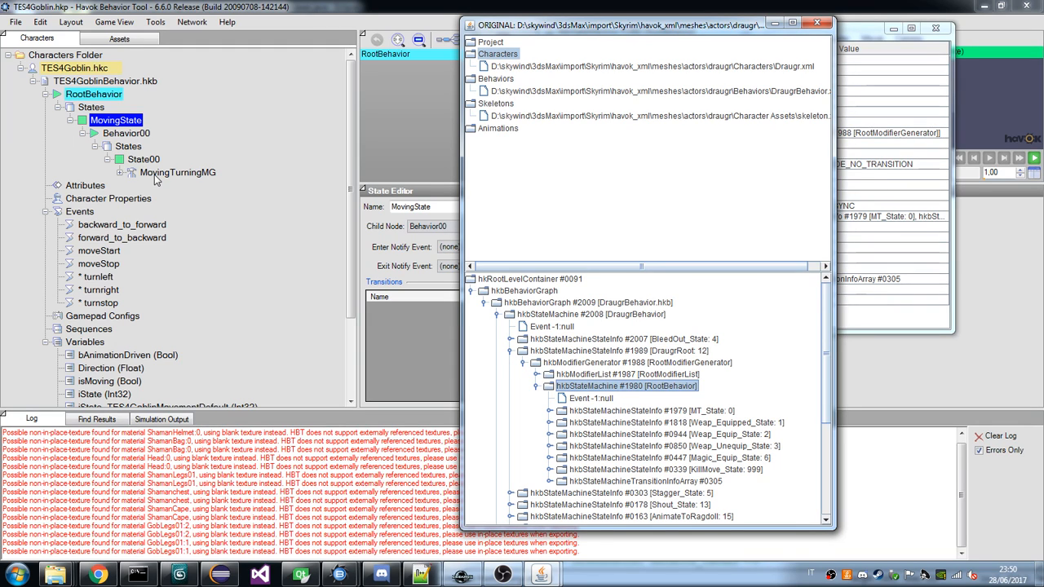
click(550, 411)
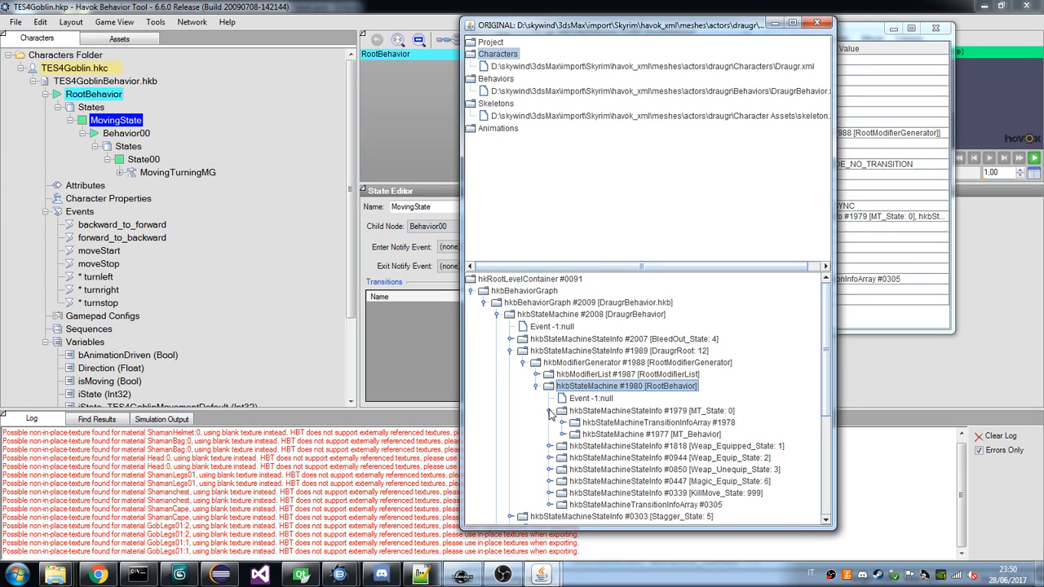
click(562, 434)
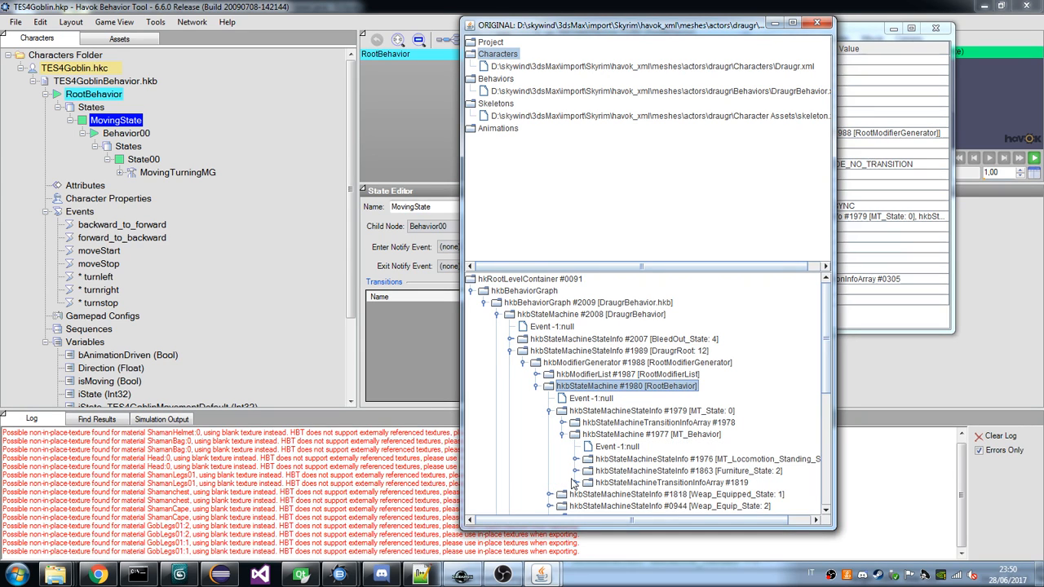
Return to the goblin project and reload it from the recent projects without saving the modified files.
click(119, 122)
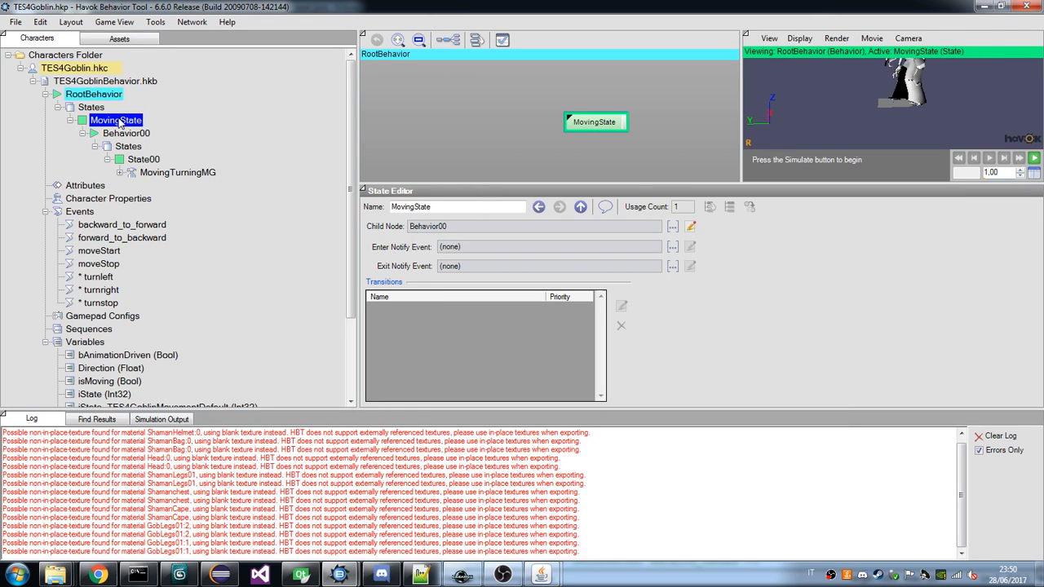
double_click(116, 121)
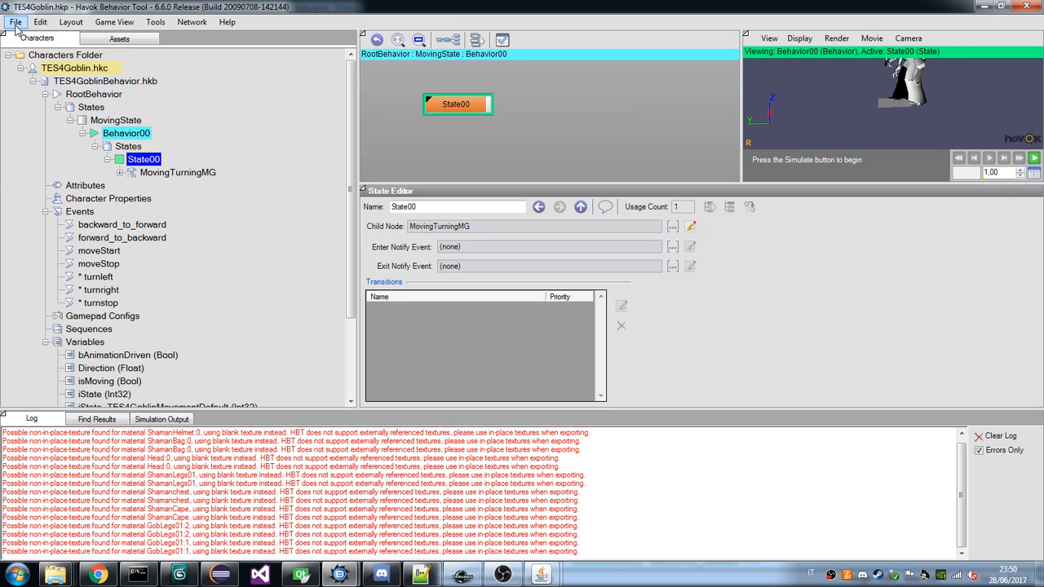
click(16, 22)
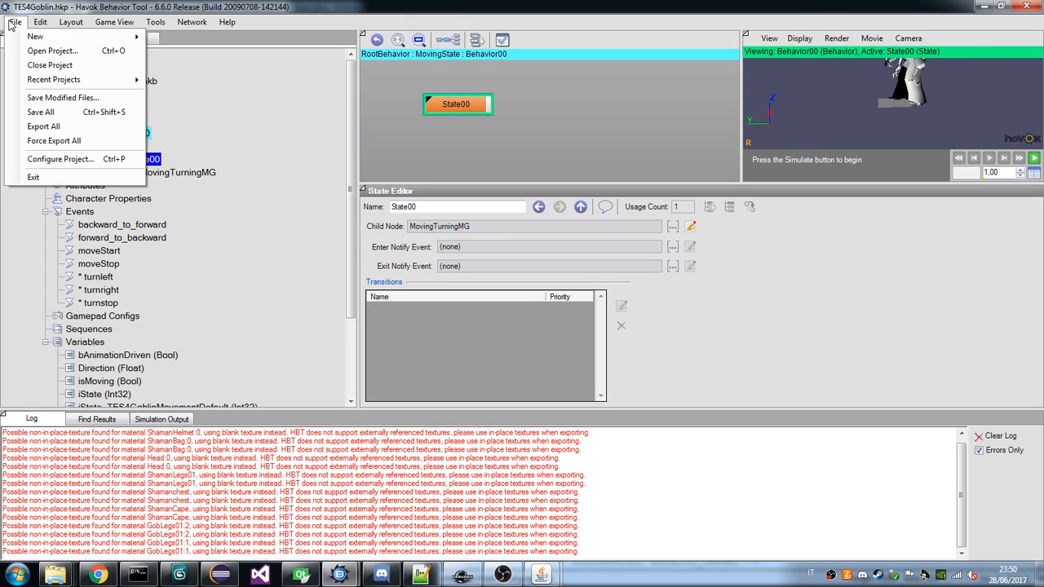
click(107, 98)
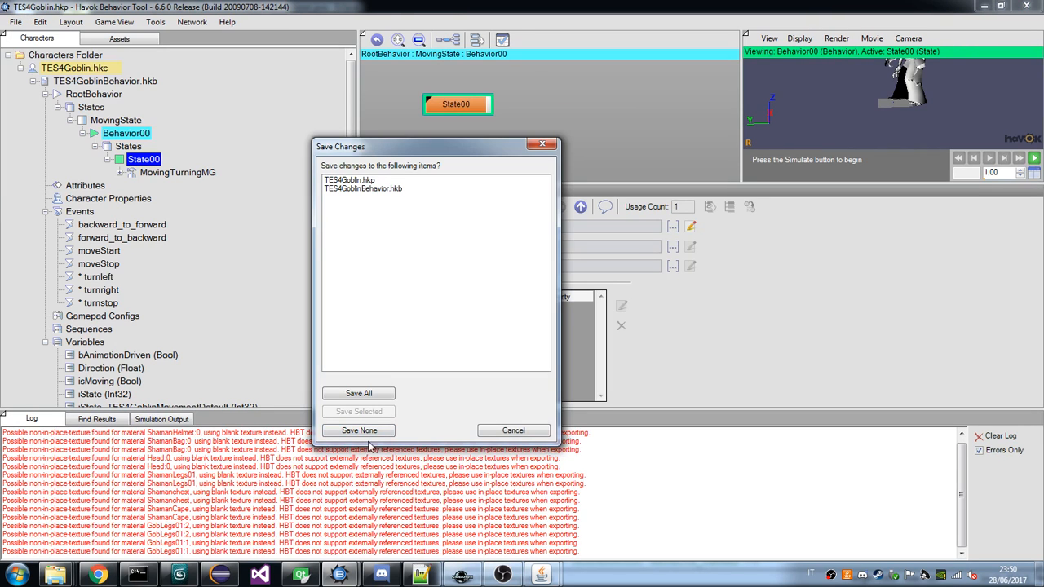
click(512, 432)
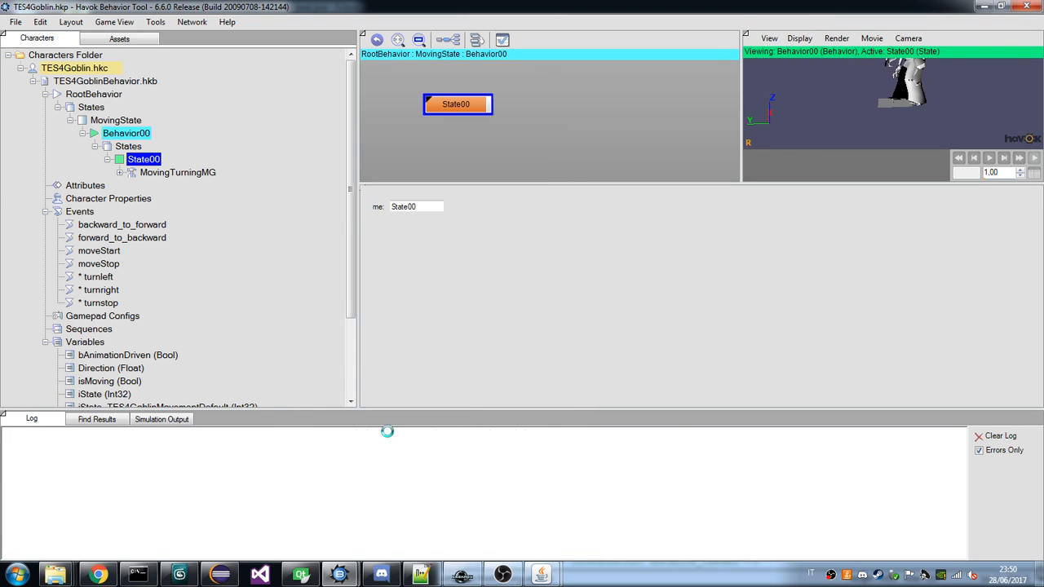
Collapse the reloaded goblin's state branches and open RootBehavior to review its states.
click(70, 118)
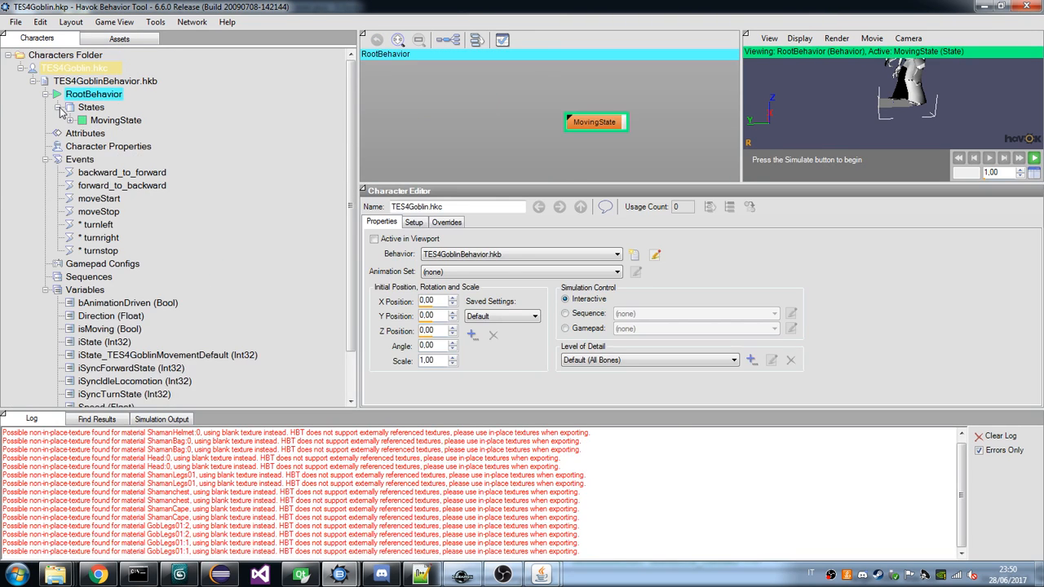
click(59, 107)
click(46, 93)
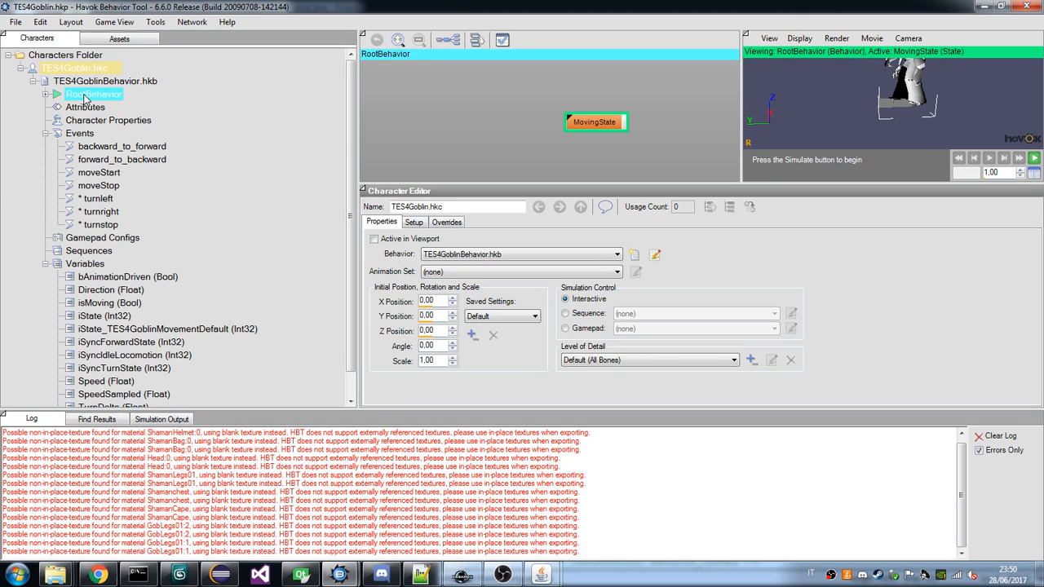
double_click(90, 94)
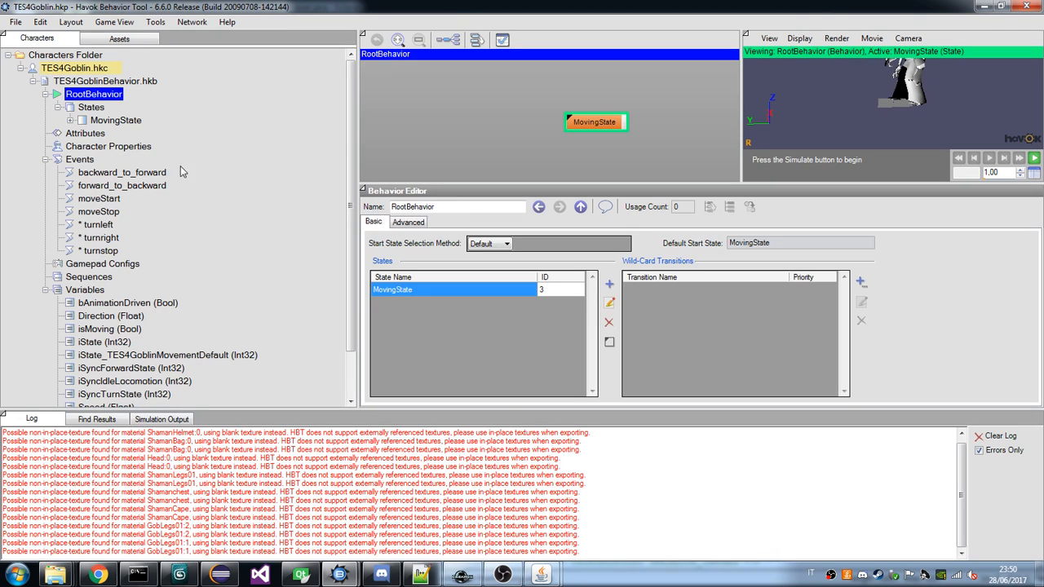
Inspect the DraugrRoot state's properties in the draugr tree for comparison with the States of the goblin's RootBehavior.
mouse_move(541, 574)
click(610, 525)
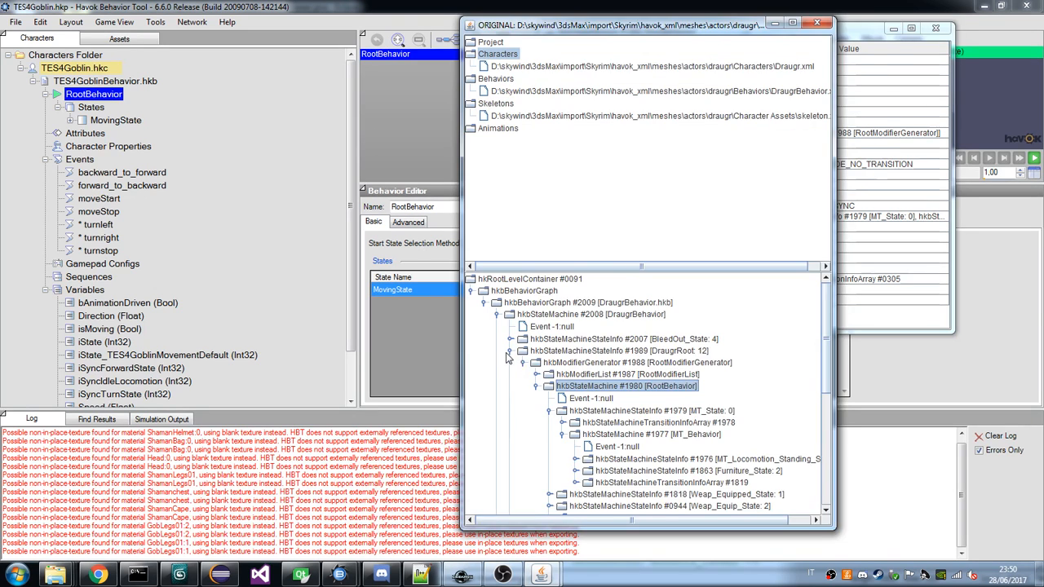
click(563, 368)
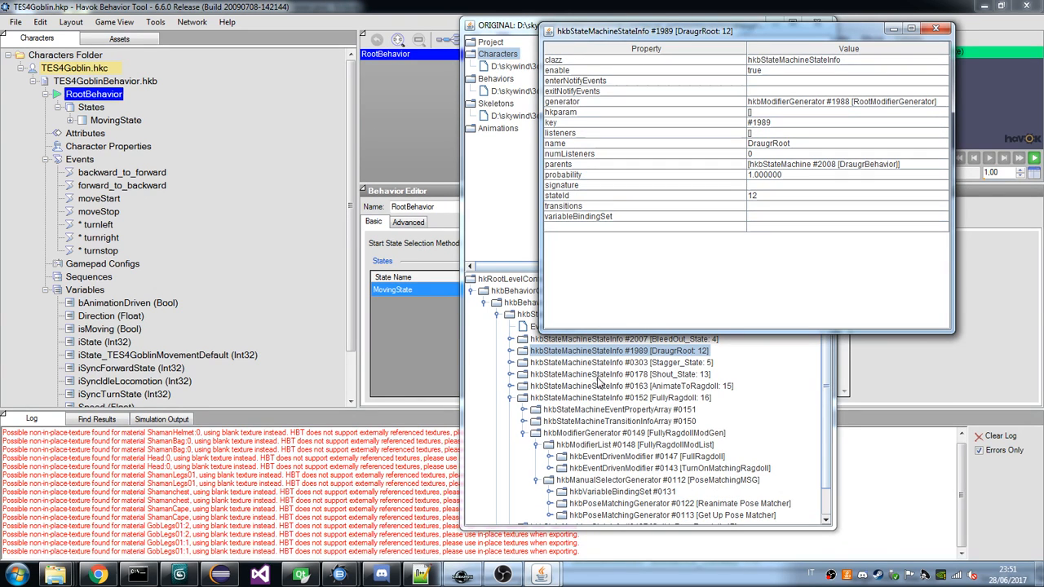
click(91, 108)
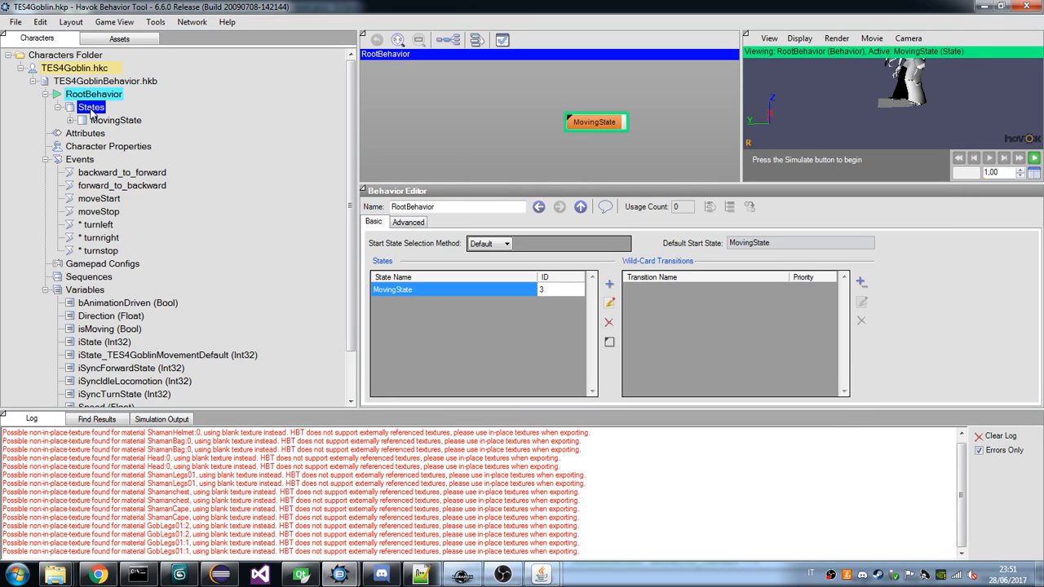
Add an empty state to the goblin's RootBehavior and open the draugr's AnimateToRagdoll state properties for reference.
right_click(91, 109)
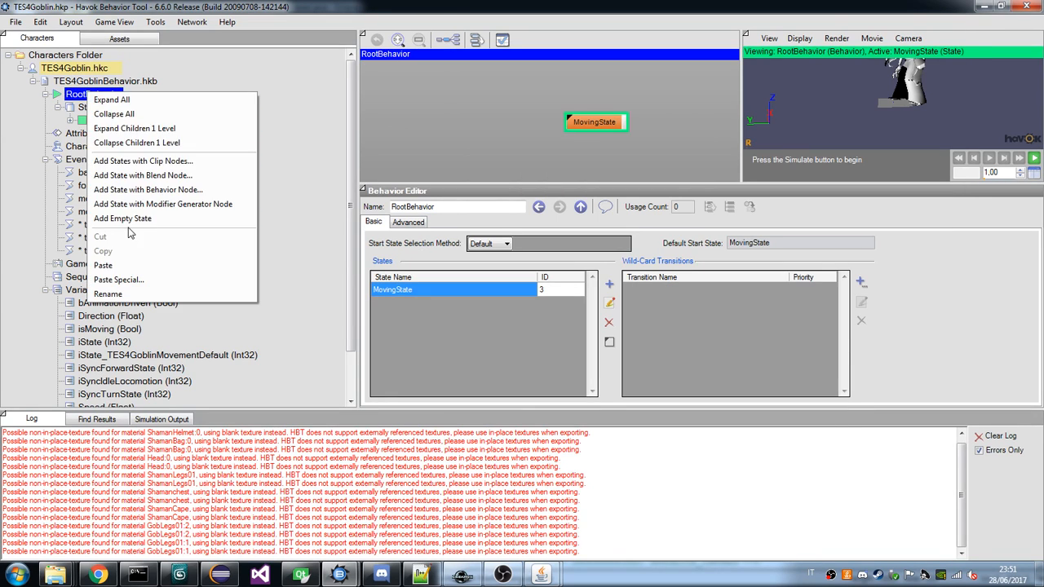
click(139, 219)
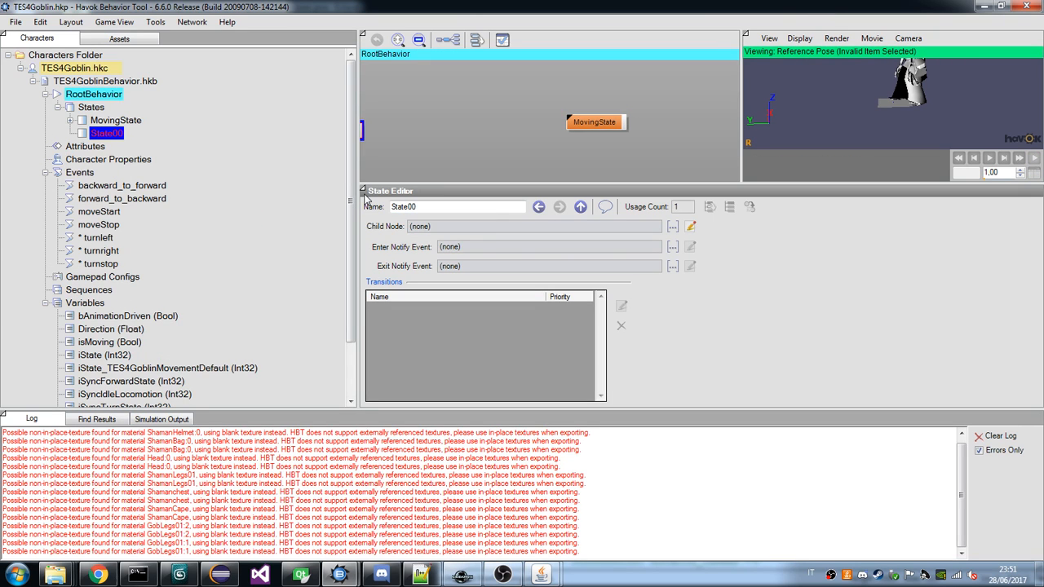
key(alt+Tab)
click(541, 574)
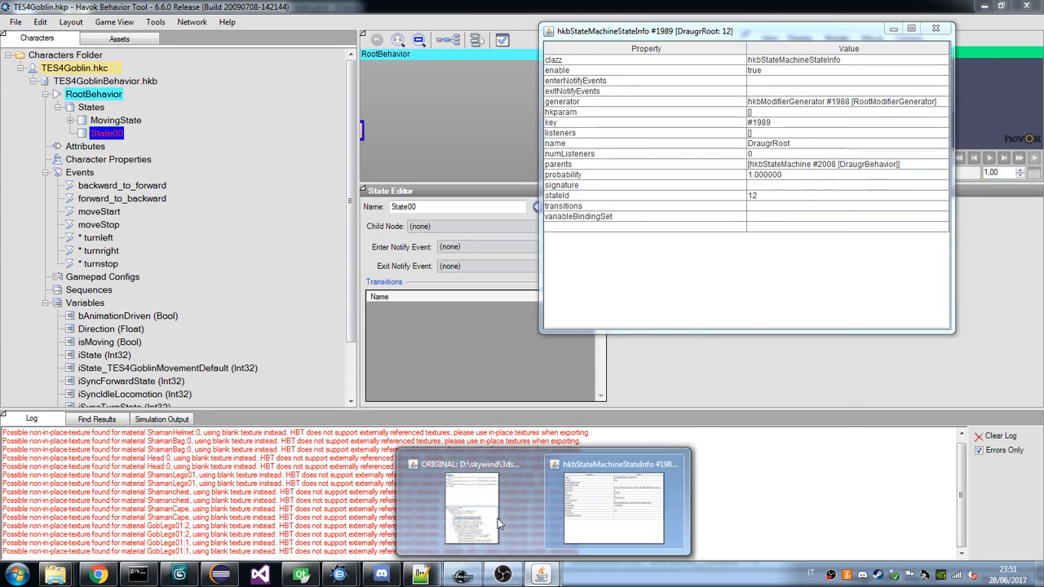
click(493, 521)
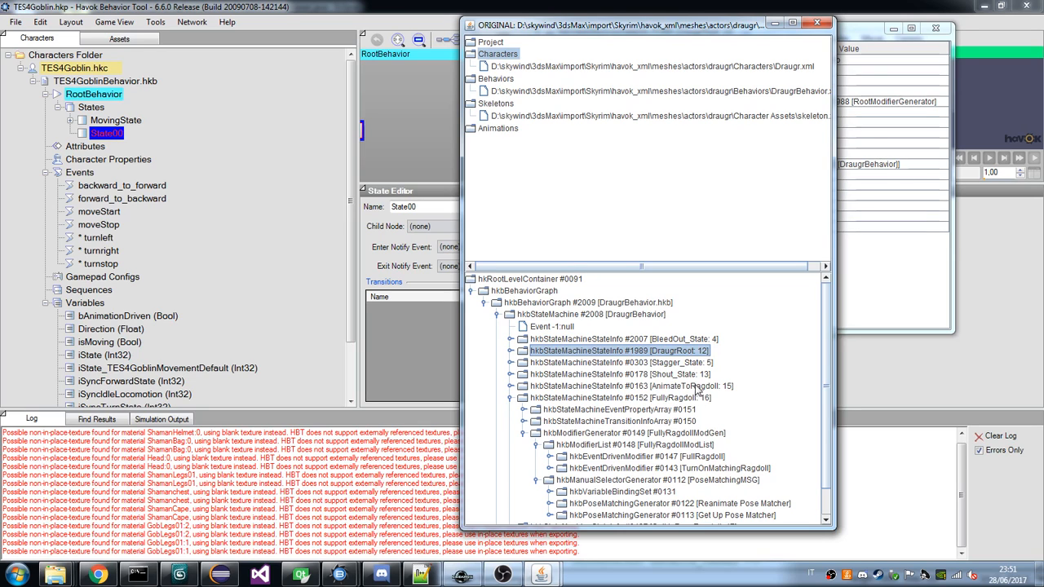
click(617, 386)
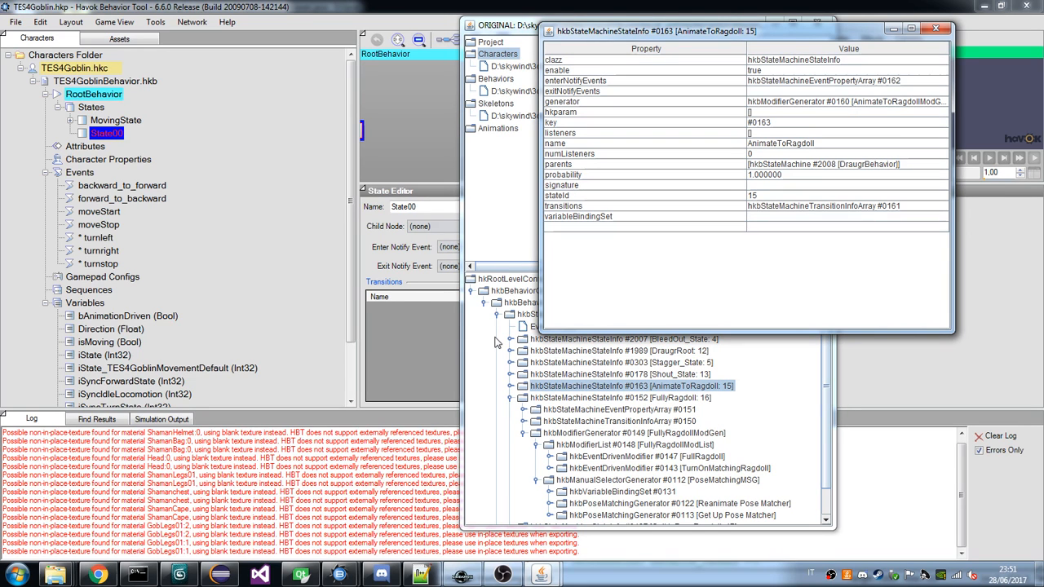
Rename the goblin's new empty state to AnimateToRagdoll.
click(406, 207)
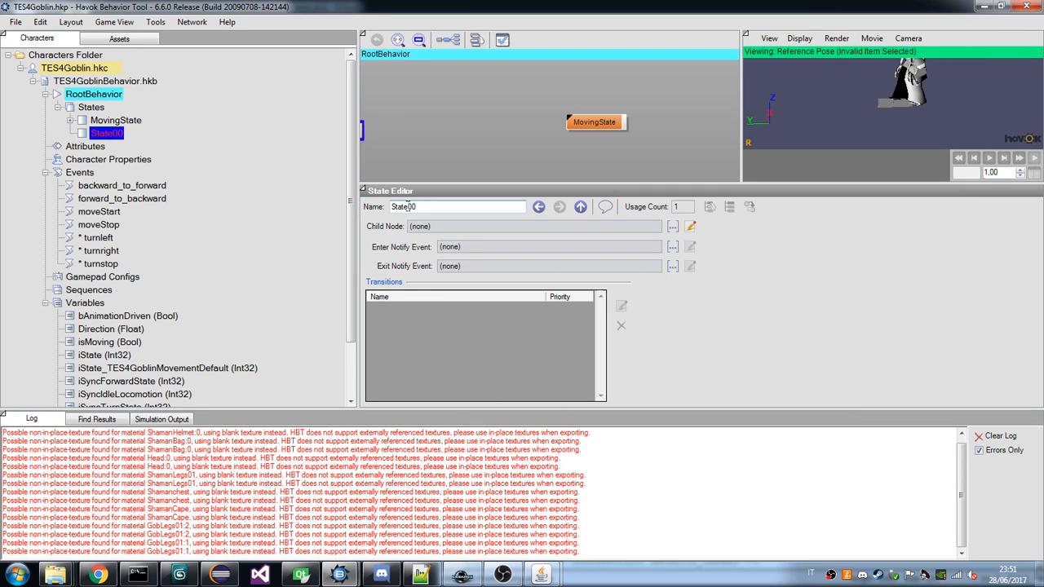
key(ctrl+a)
text(AnimateToRagdoll)
key(Return)
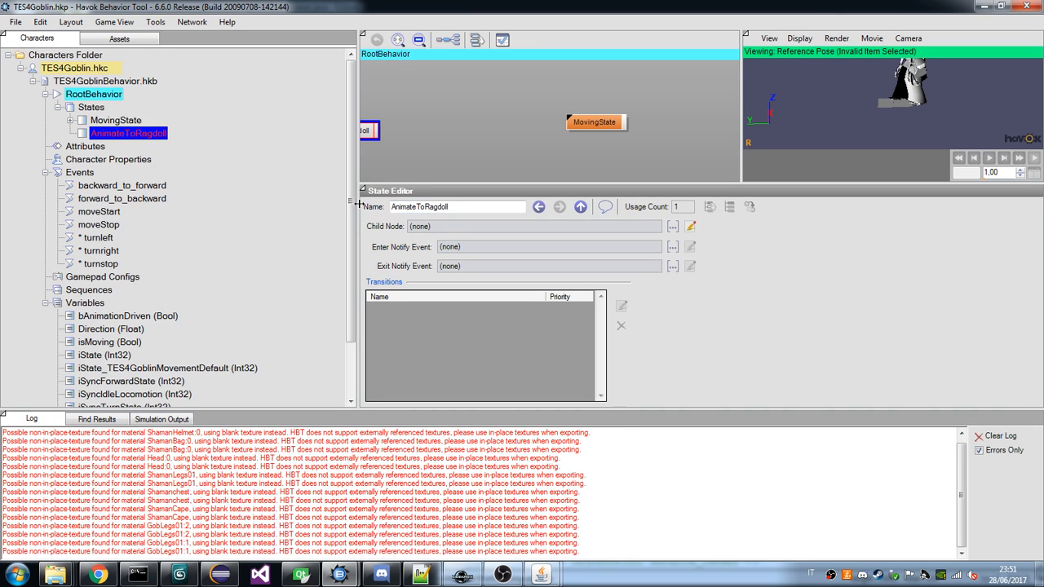
Compare the draugr's list of states with the goblin's MovingState and AnimateToRagdoll states.
mouse_move(541, 574)
click(634, 536)
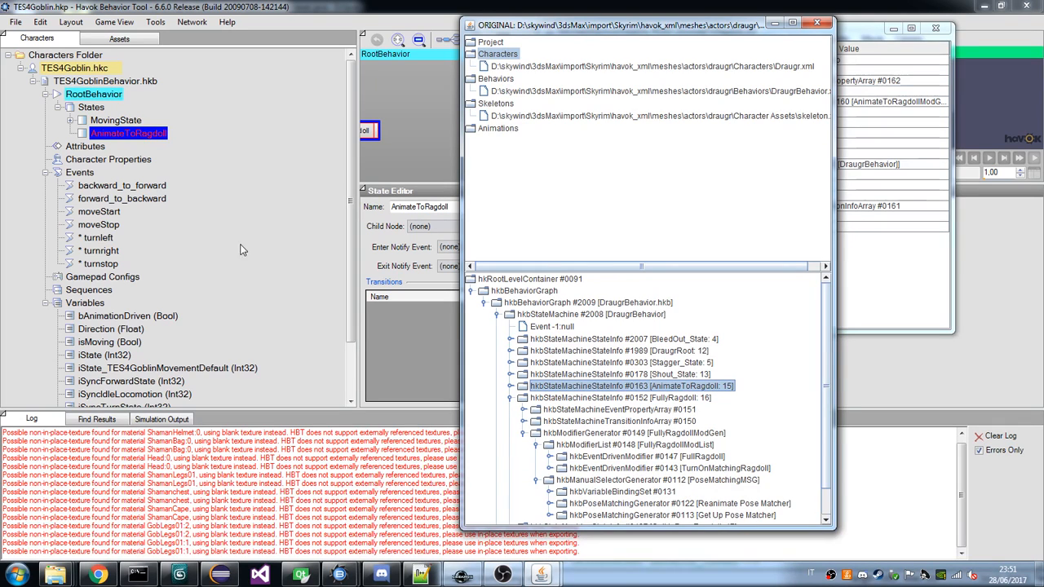
click(139, 121)
click(99, 107)
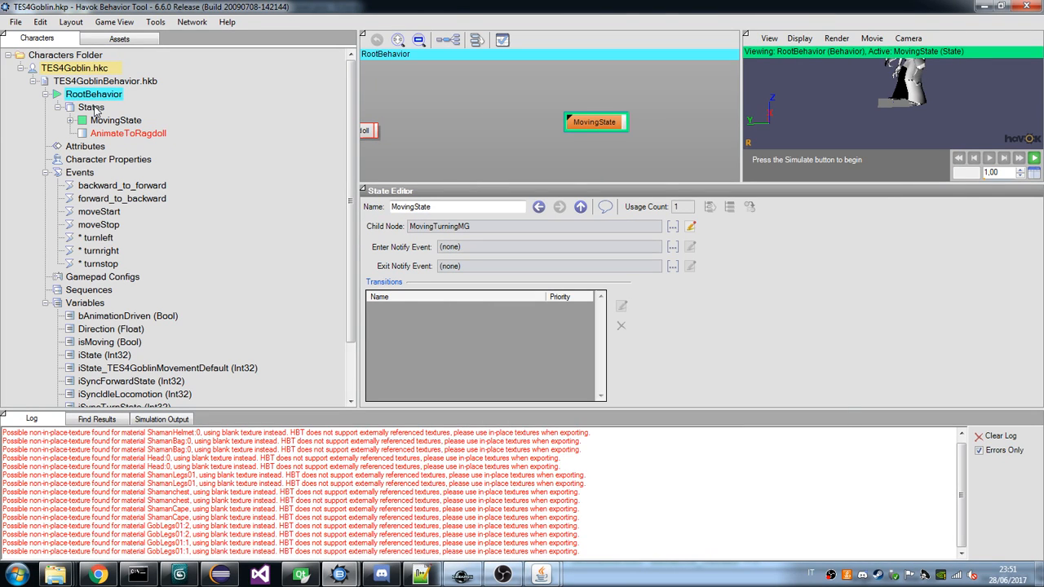
click(117, 133)
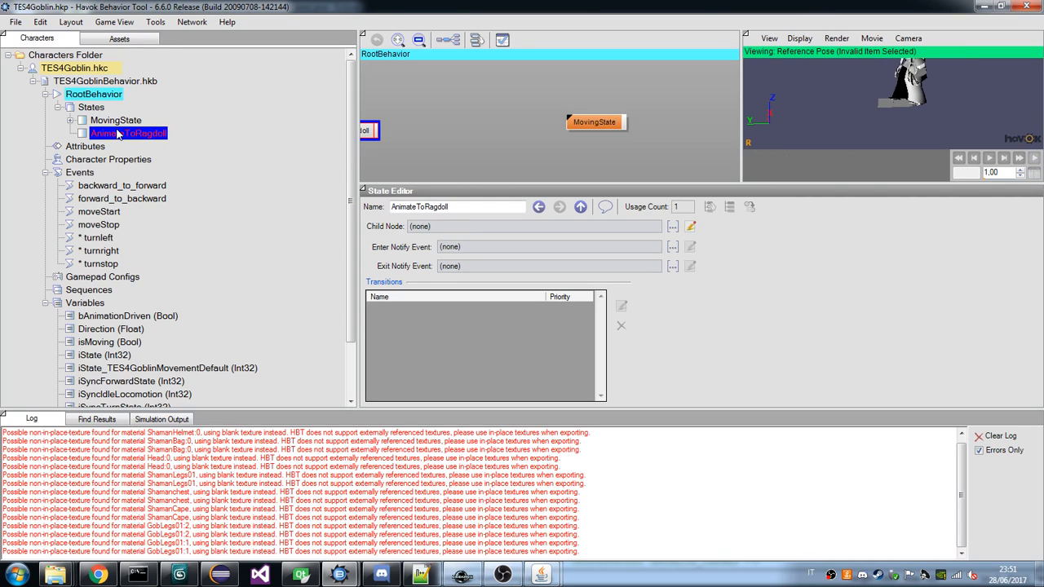
click(99, 110)
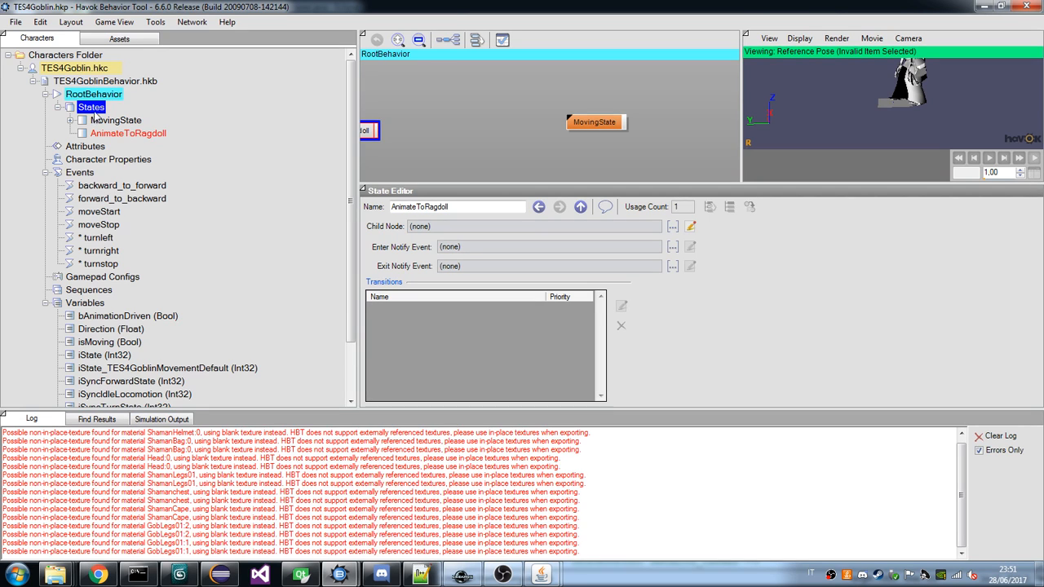
Add another empty state to the goblin's RootBehavior and name it FullyRagdoll.
right_click(98, 97)
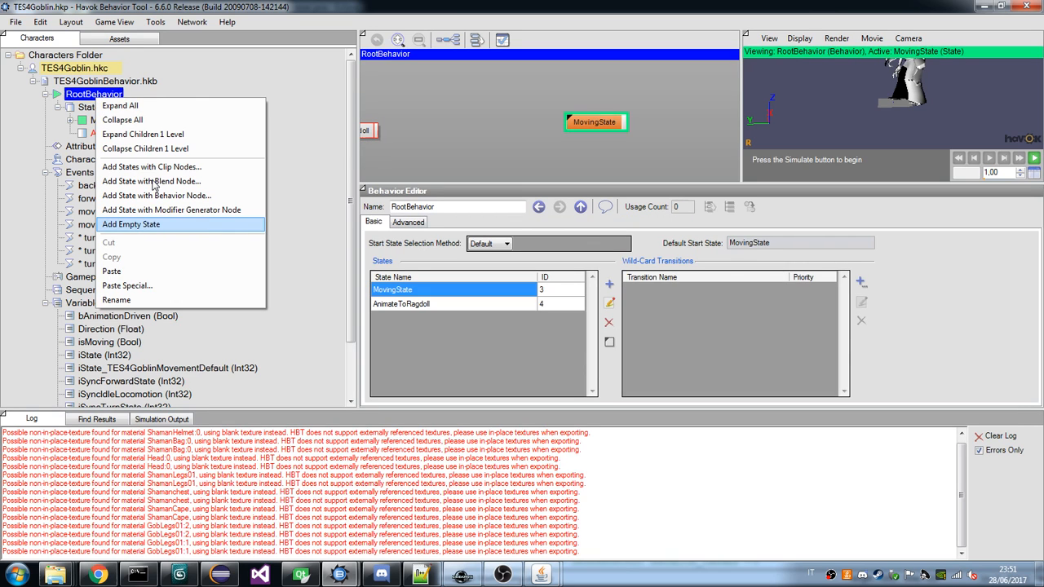
click(131, 224)
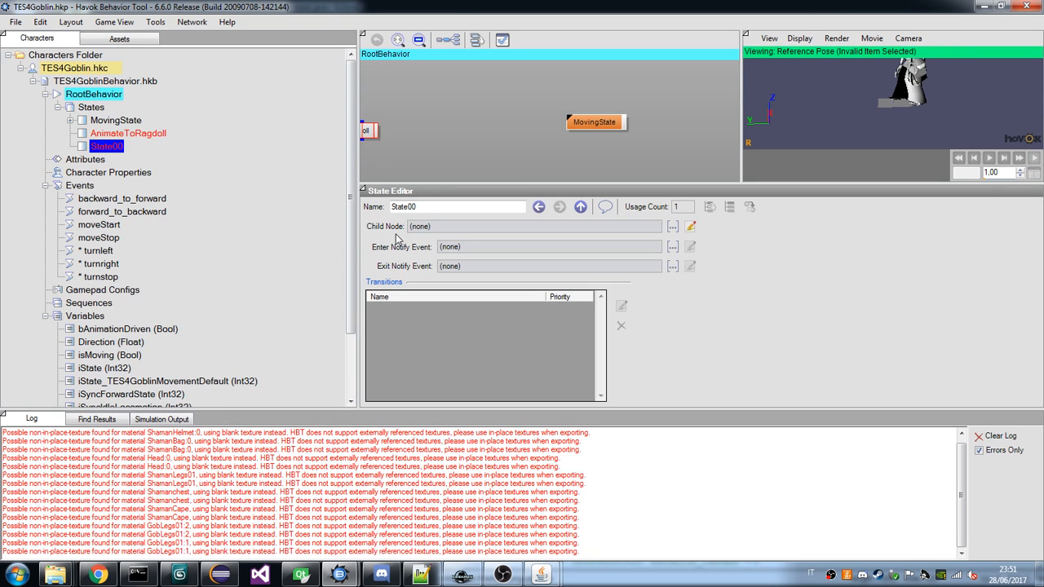
double_click(426, 207)
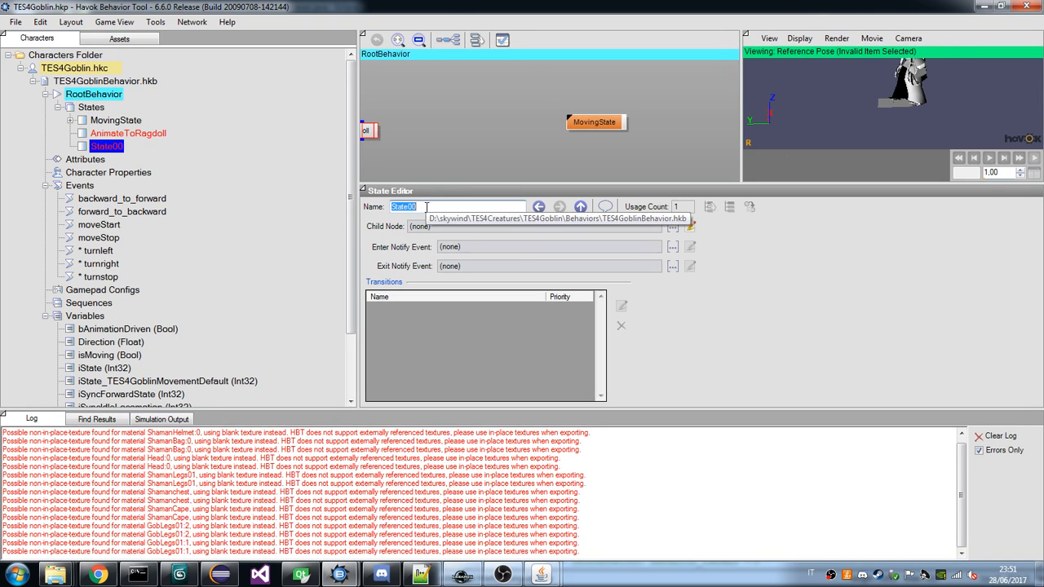
text(FullyRagdoll)
key(Return)
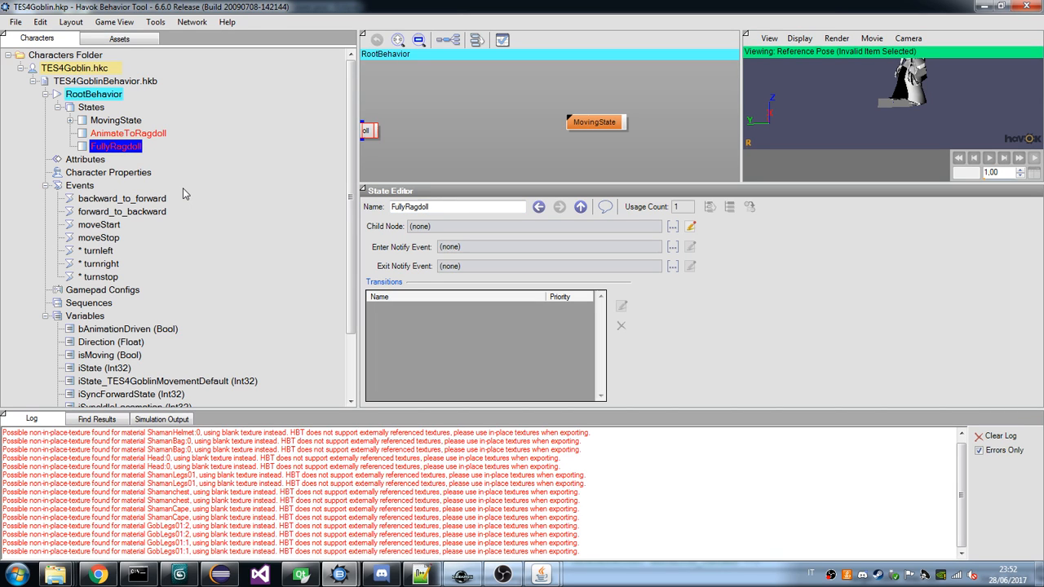
Examine the draugr AnimateToRagdoll state's transition to FullyRagdoll and the properties of its AnimateToRagdollModGen modifier generator.
click(541, 575)
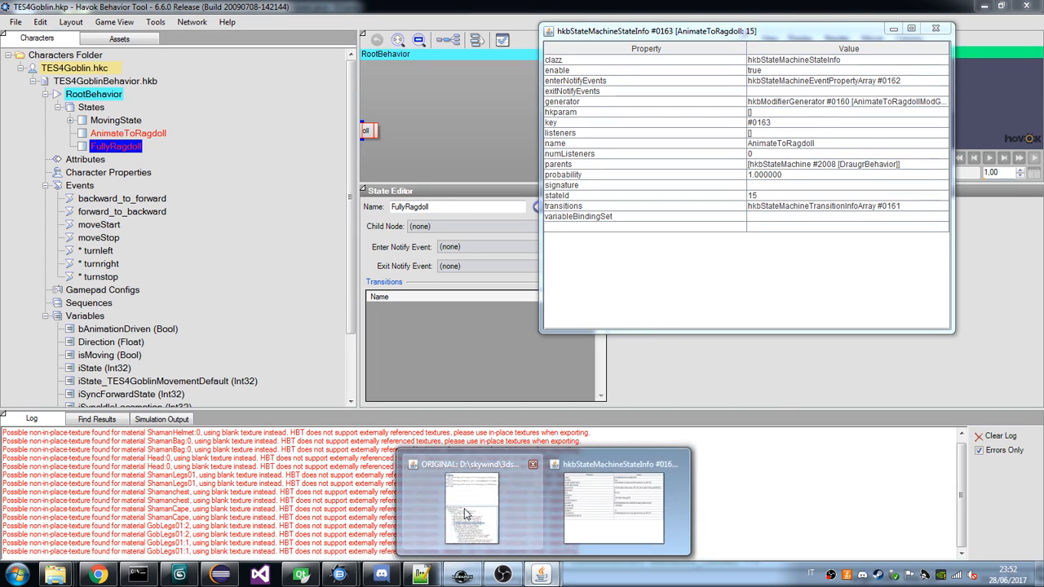
click(465, 514)
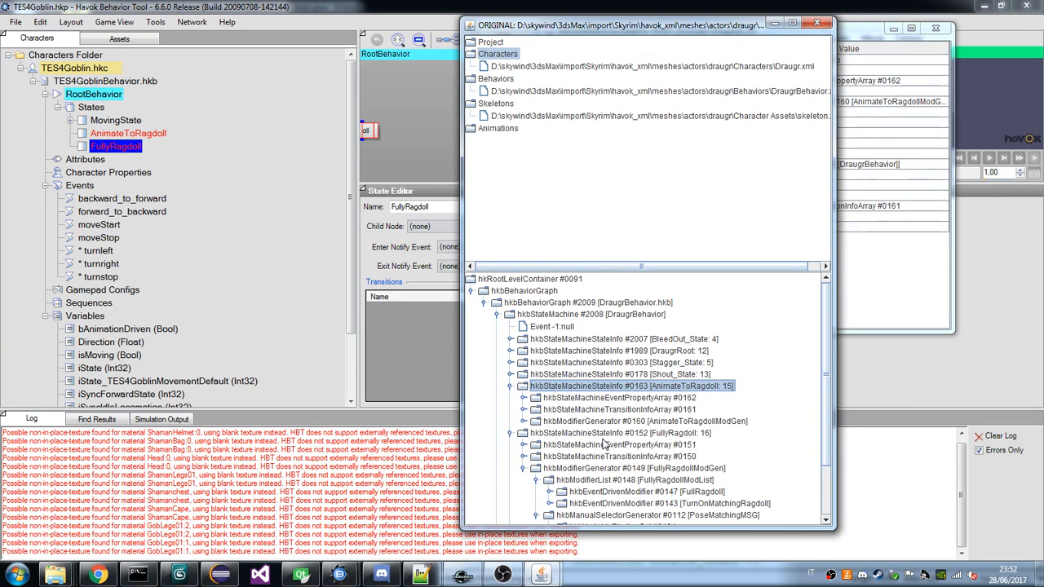
click(523, 409)
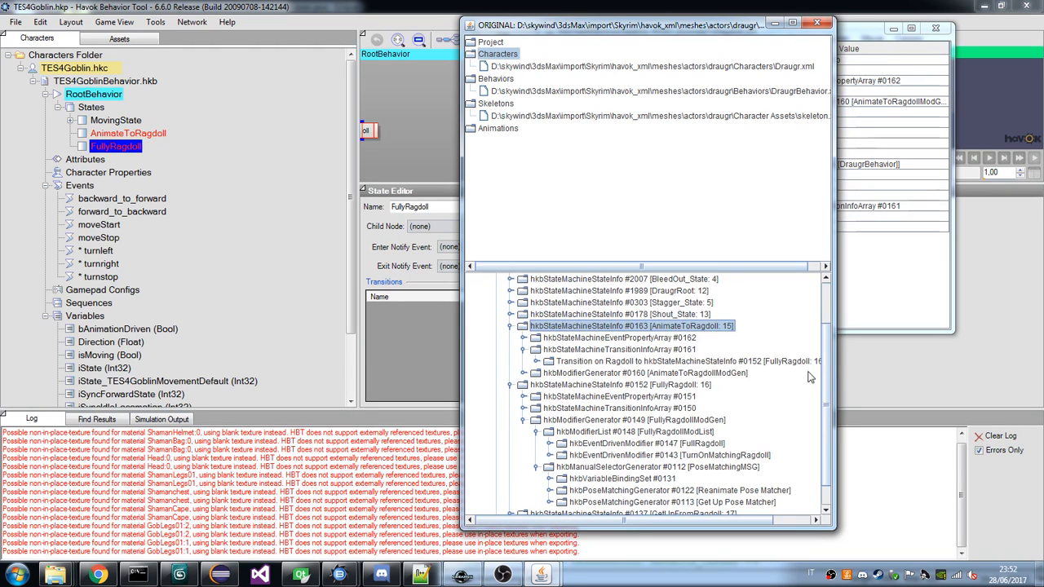
drag(834, 364, 840, 360)
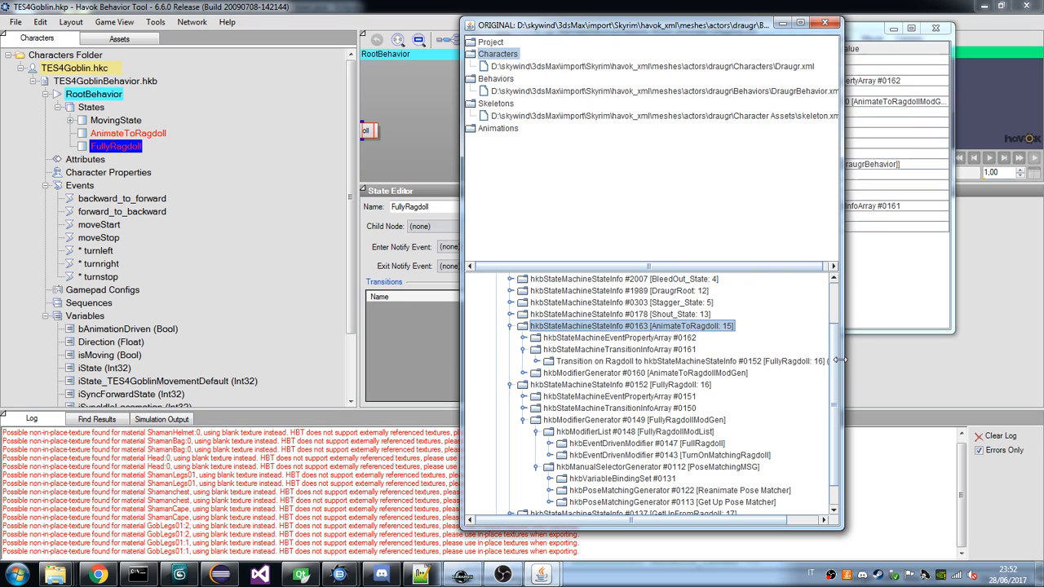
double_click(662, 362)
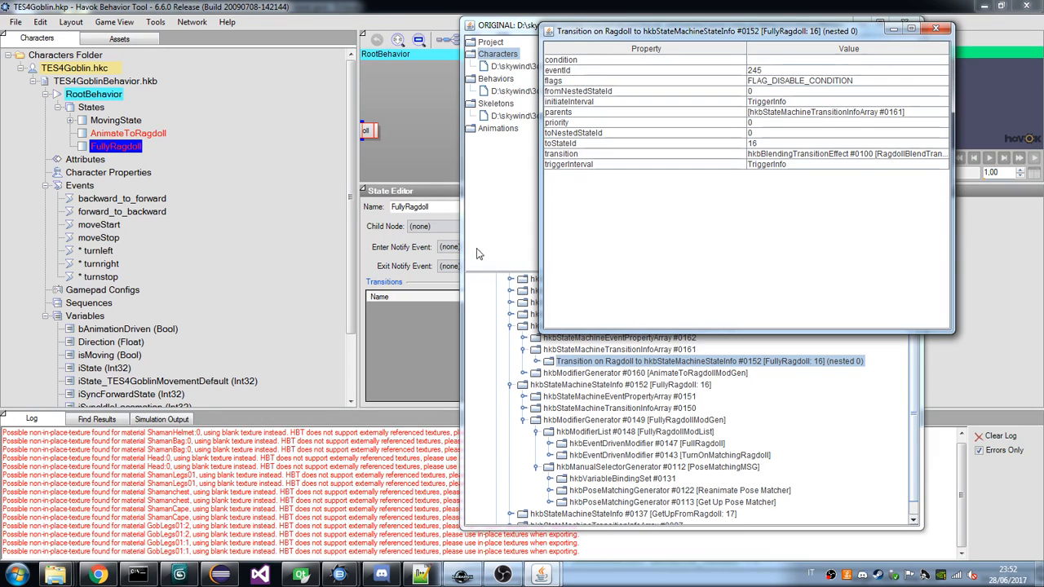
click(517, 25)
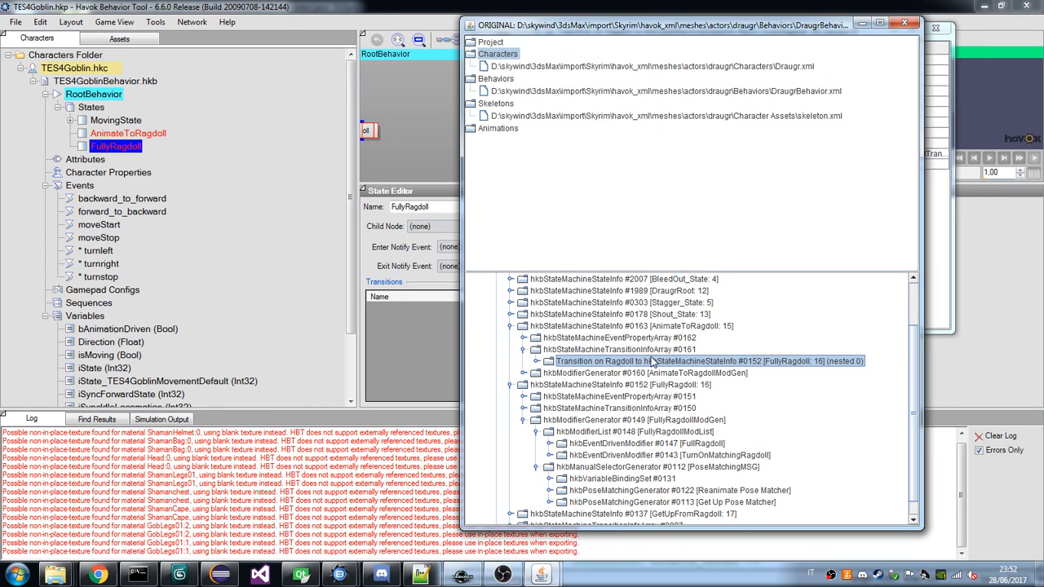
scroll(652, 362, down, 1)
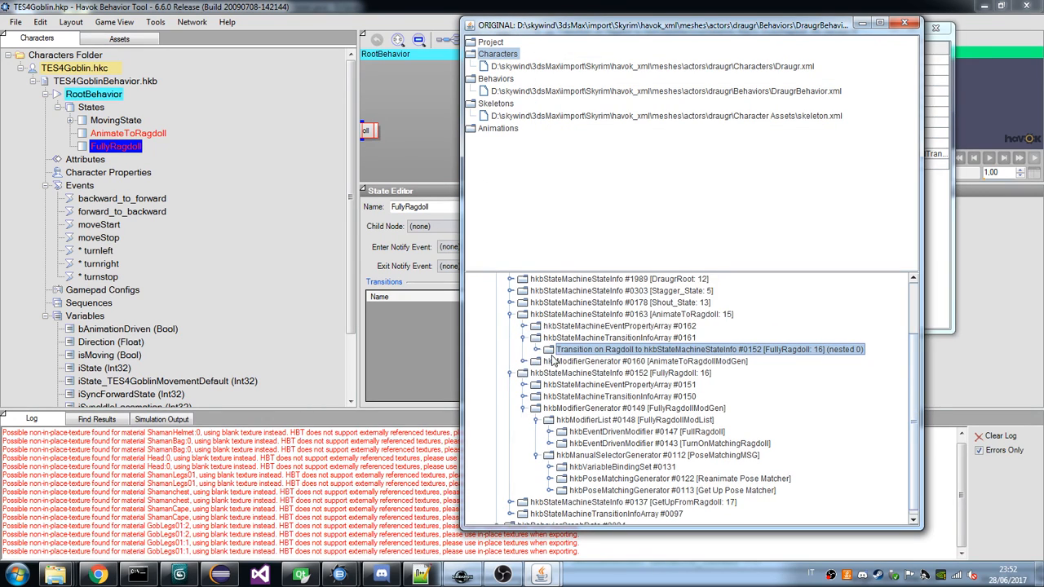
double_click(653, 362)
click(519, 20)
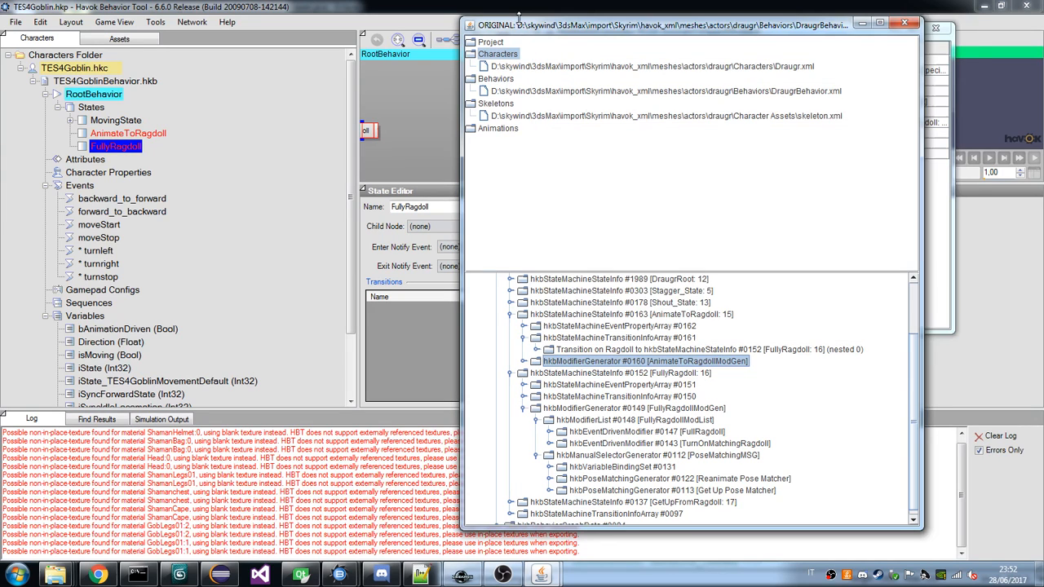
Add a modifier generator to the goblin's AnimateToRagdoll state and name it AnimateToRagdollMG.
click(131, 133)
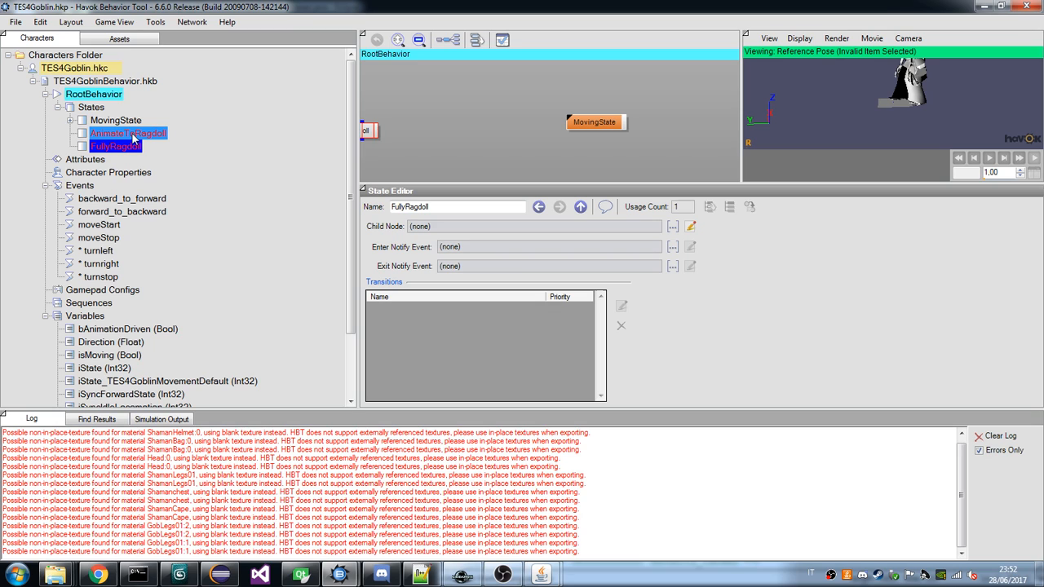
right_click(131, 132)
click(200, 263)
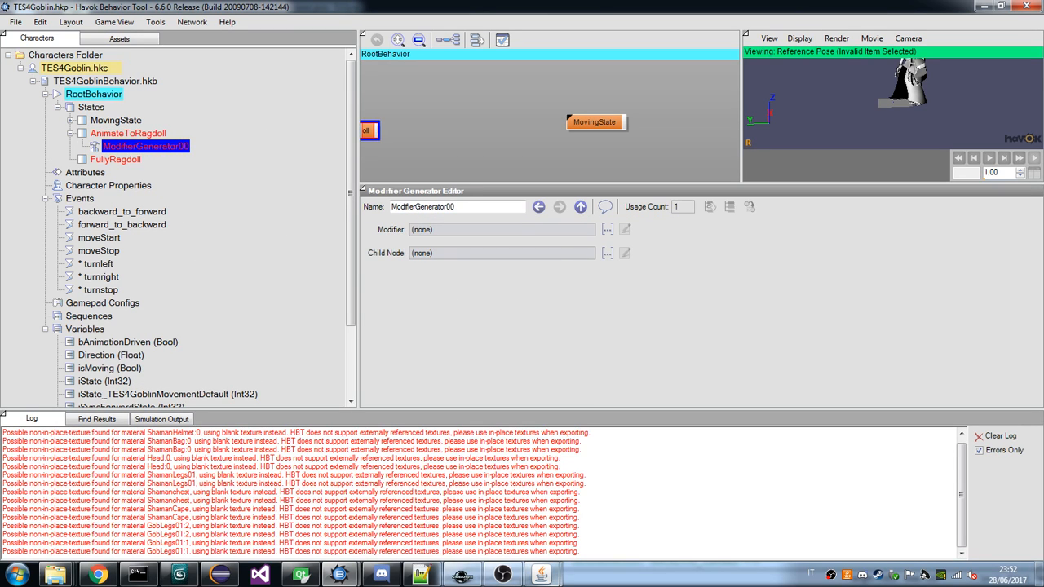
click(540, 575)
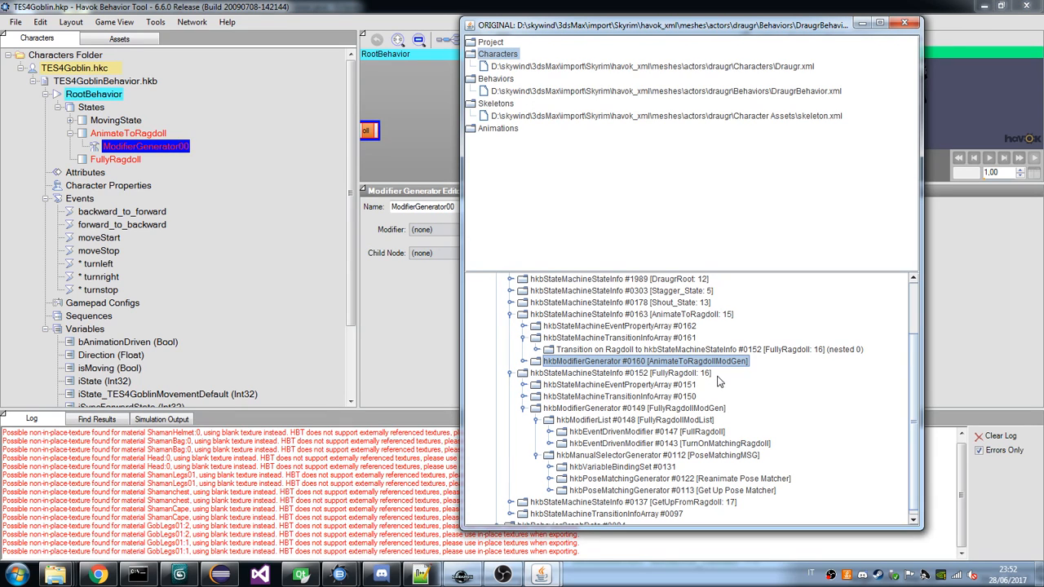
click(421, 279)
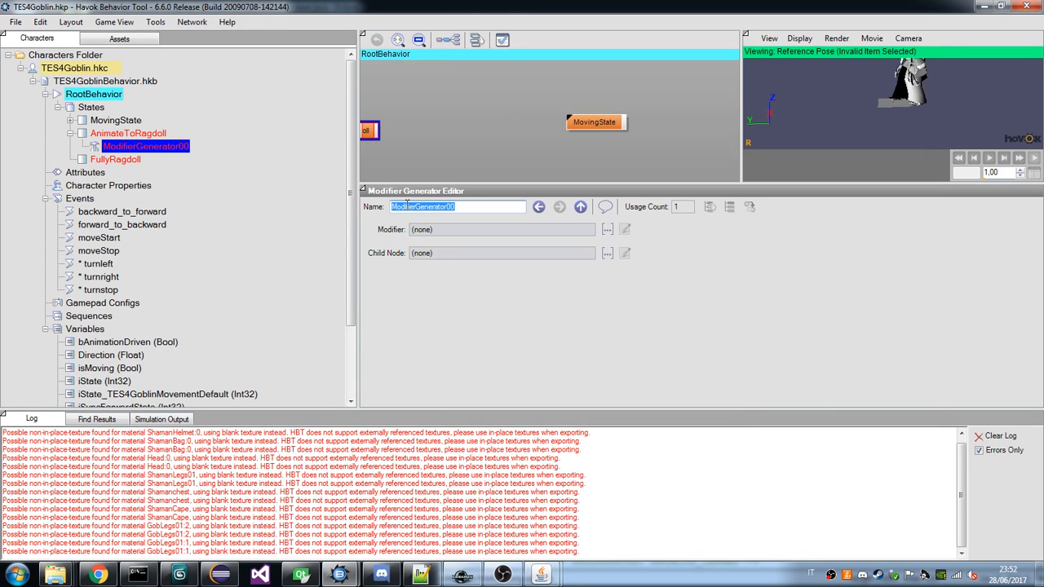
text(AnimateToRagso)
key(BackSpace)
text(dollMG)
key(Return)
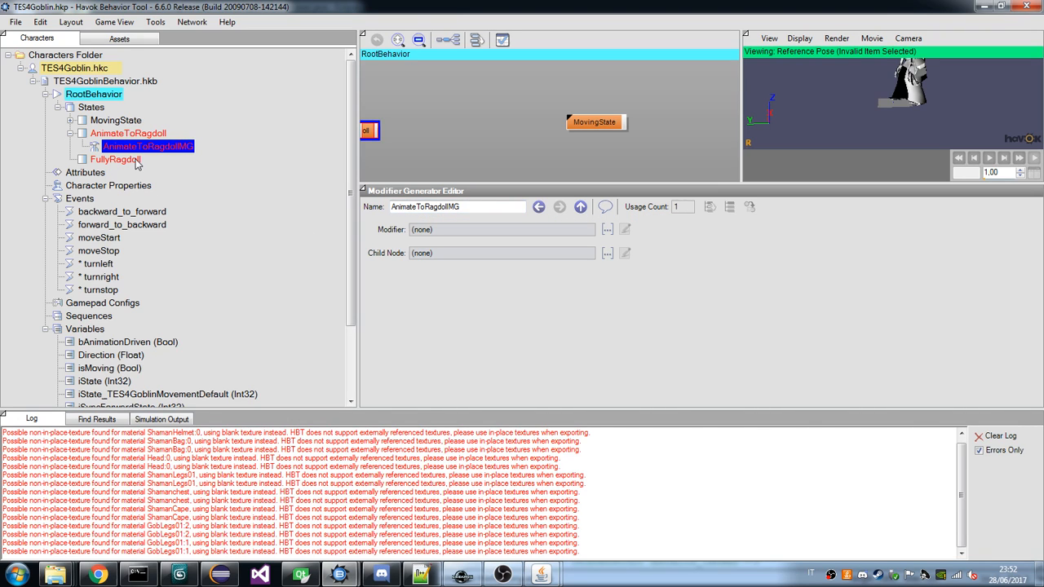
Examine the modifiers under the draugr's AnimateToRagdollModGen, including the properties of KeyframeFullRagdoll and its bone index array.
key(alt+Tab)
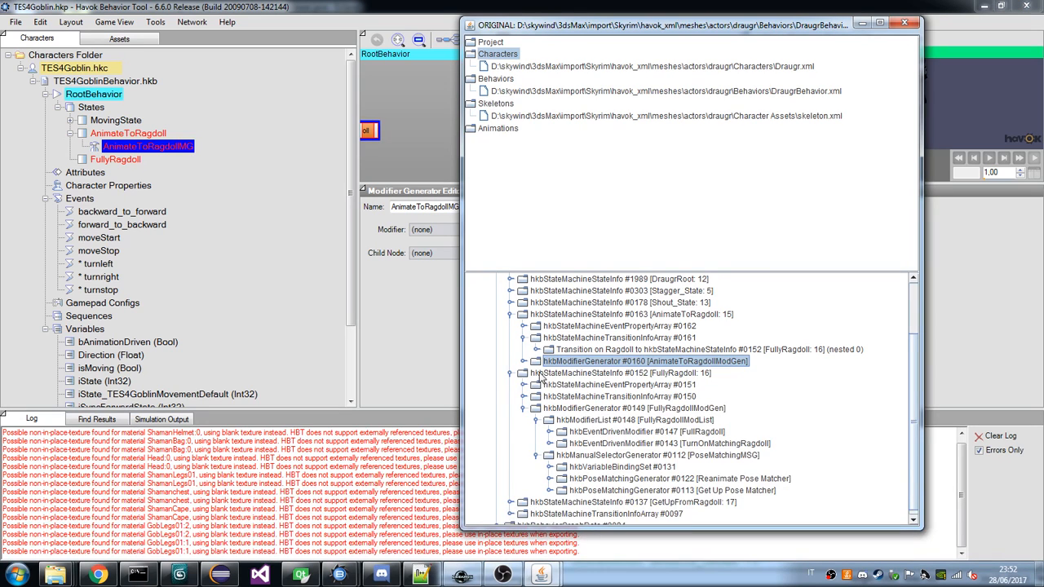
click(524, 361)
click(537, 373)
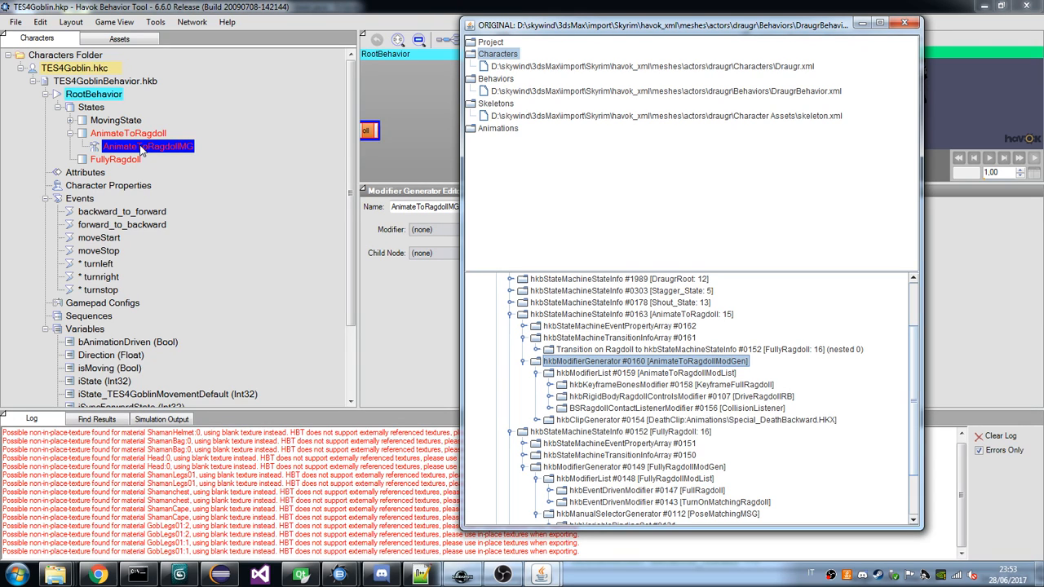
click(550, 408)
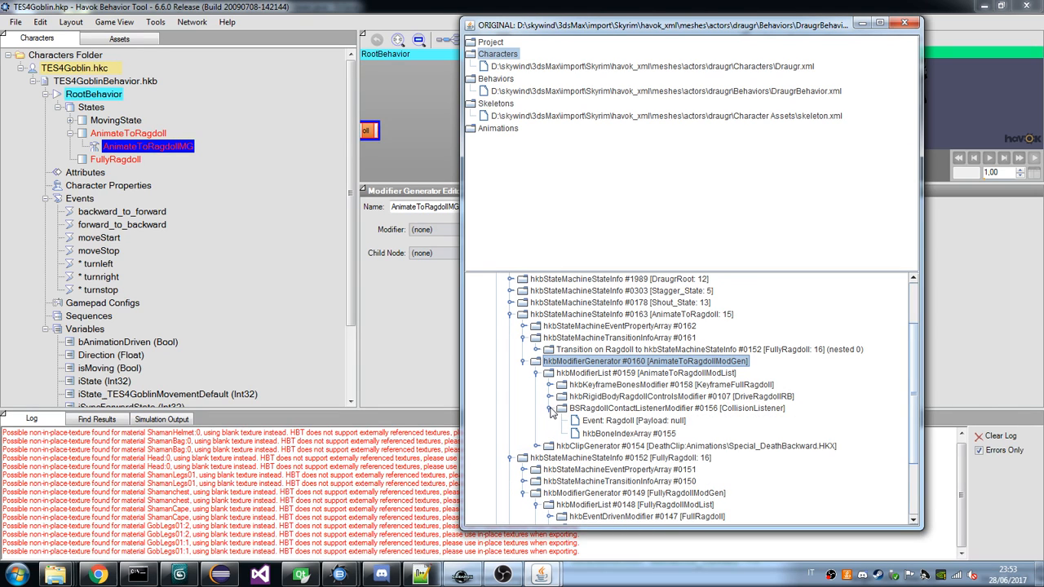
click(550, 409)
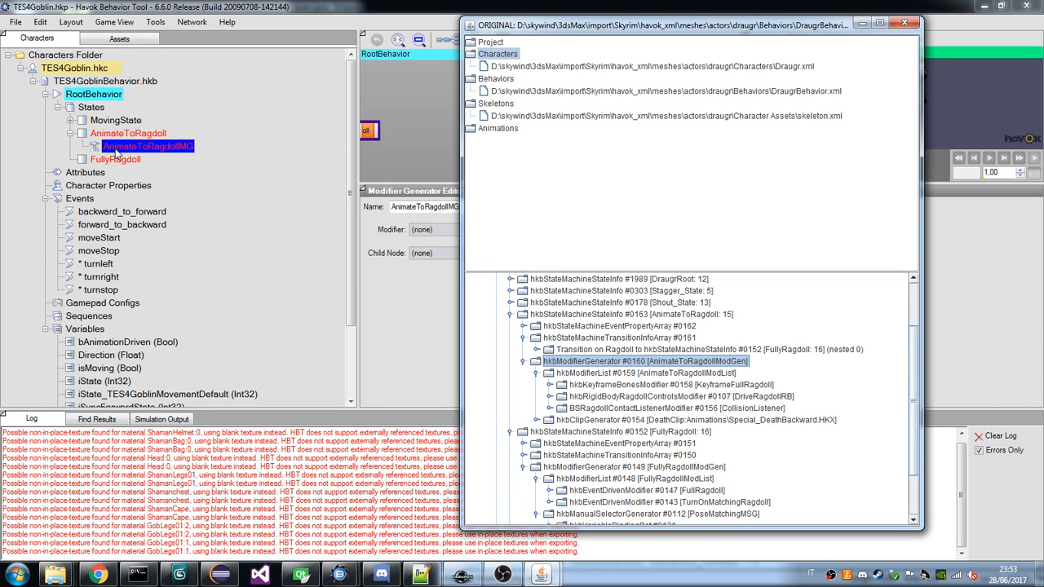
double_click(552, 386)
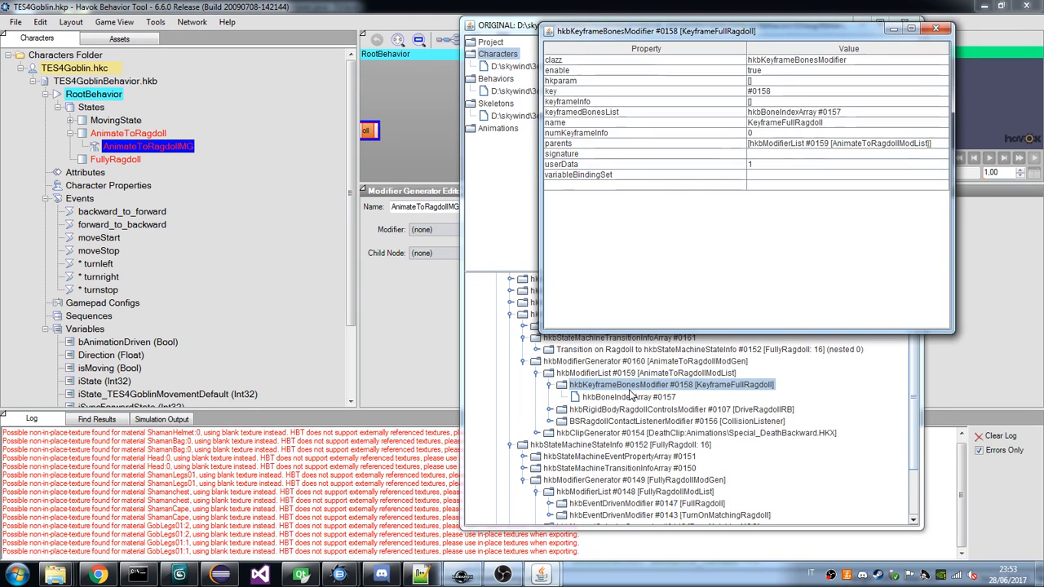
double_click(645, 397)
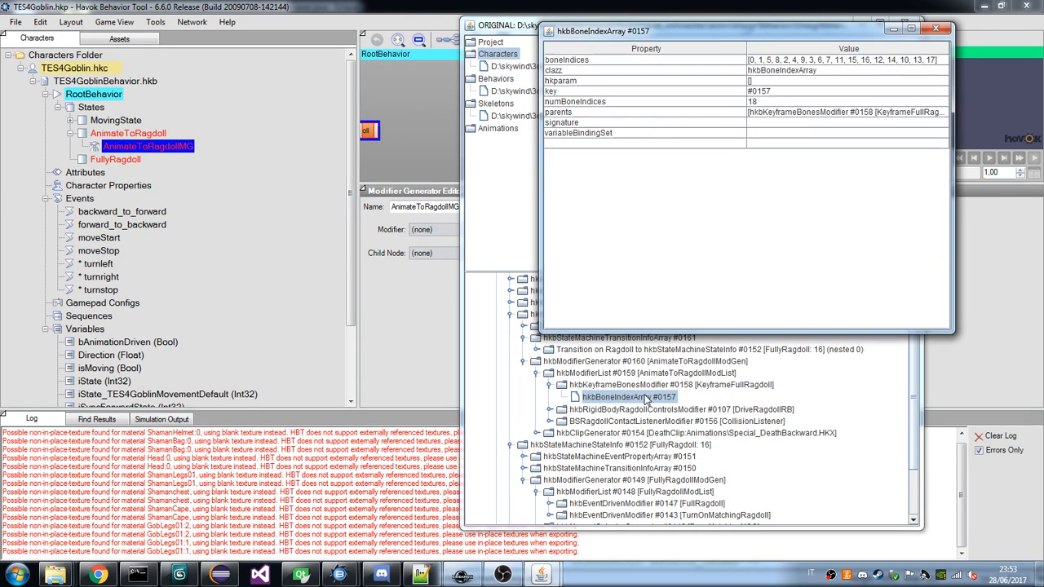
Assign a new Modifier List named KeyframFullRagdoll as the modifier of the goblin's AnimateToRagdollMG.
right_click(169, 146)
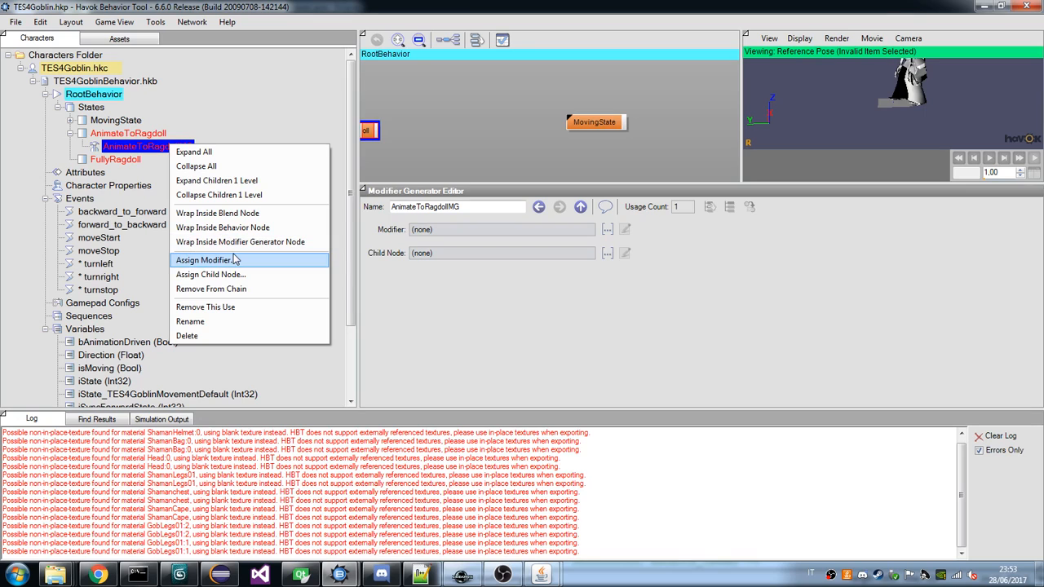
click(524, 233)
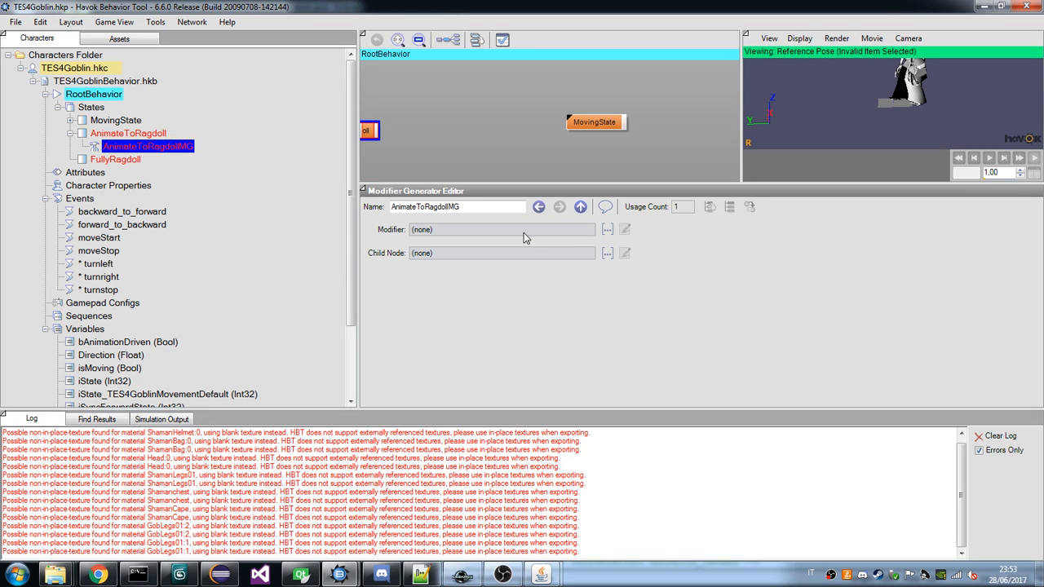
click(607, 231)
scroll(620, 387, down, 2)
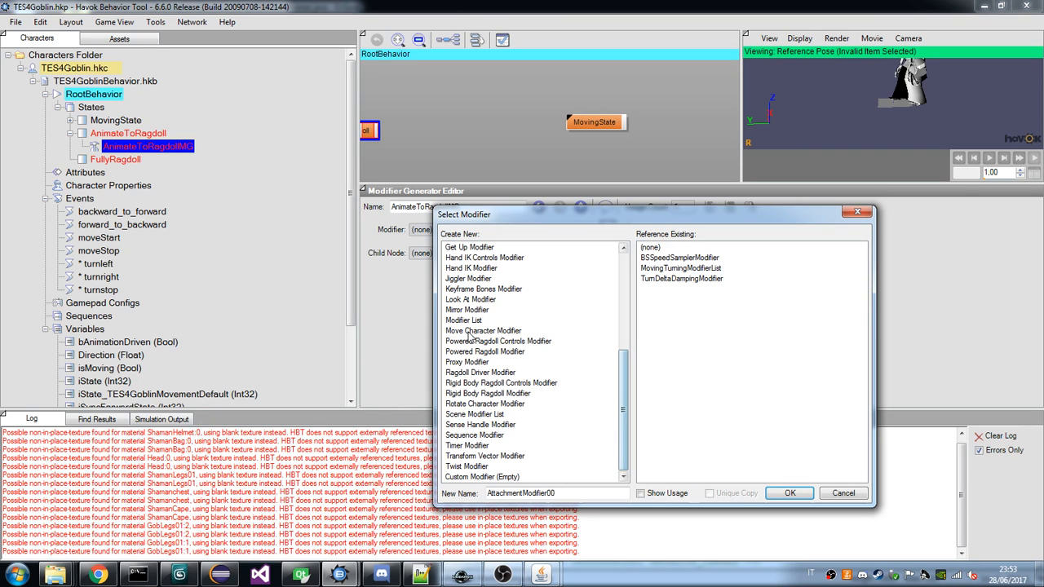
click(463, 319)
mouse_move(542, 575)
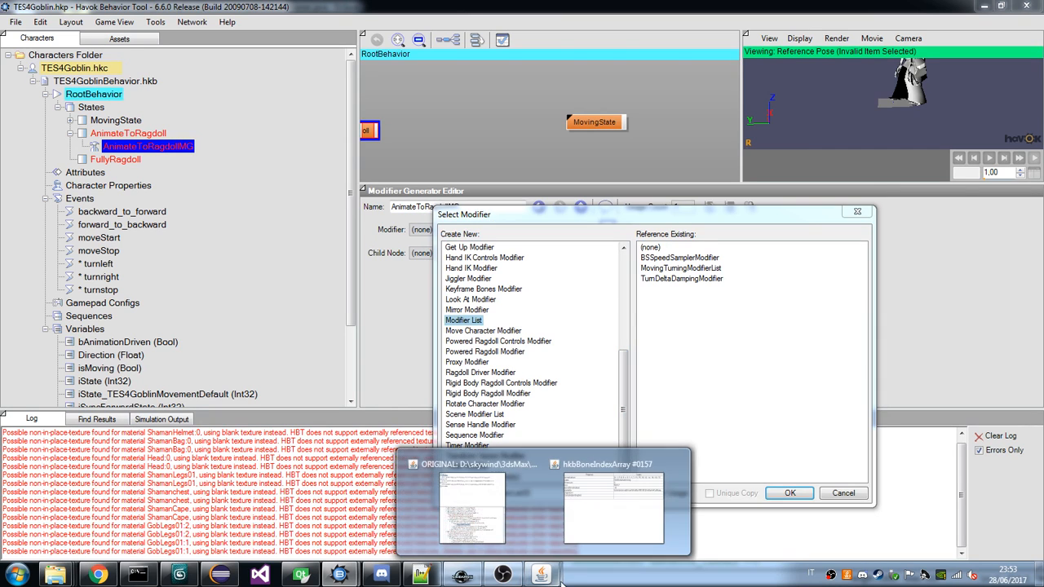
click(489, 519)
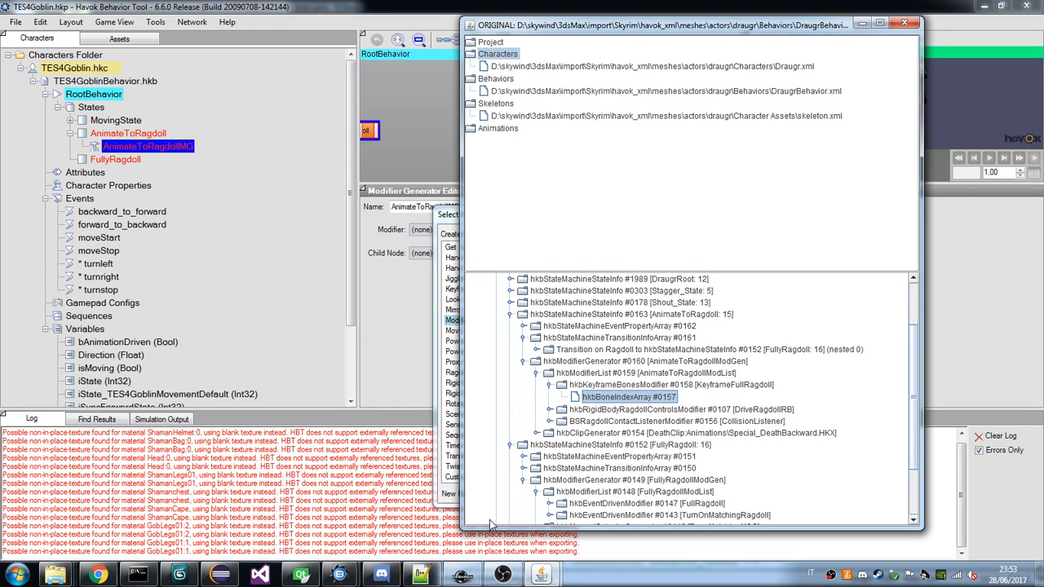
click(448, 216)
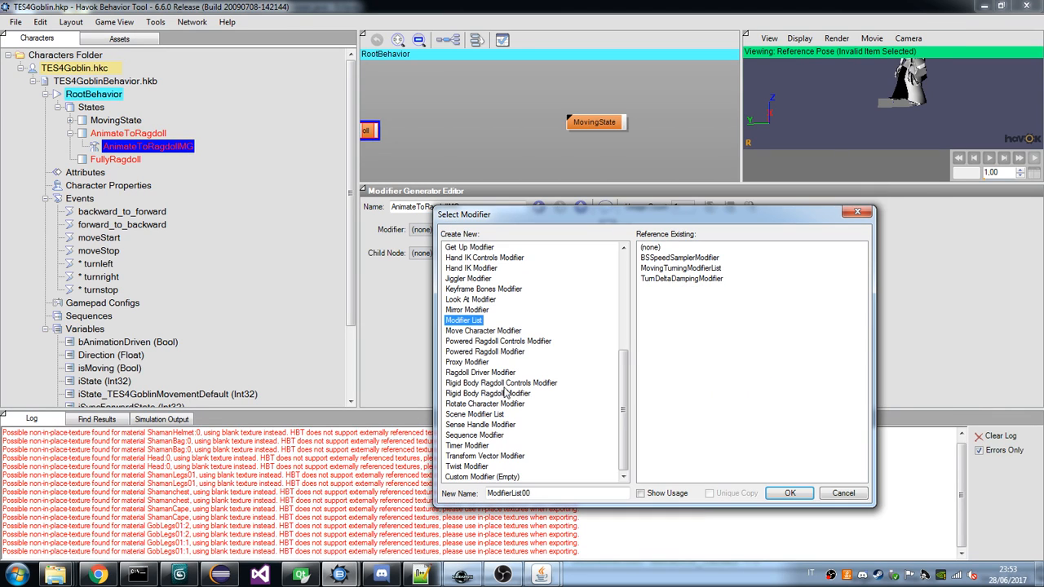
double_click(528, 495)
text(Keyfr)
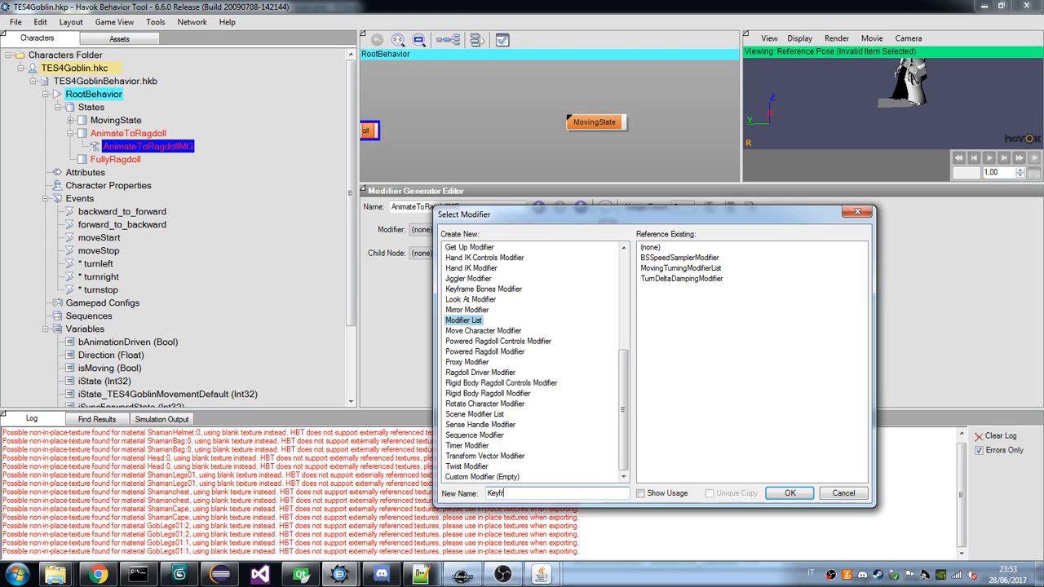
text(amFullRagdooll)
click(791, 496)
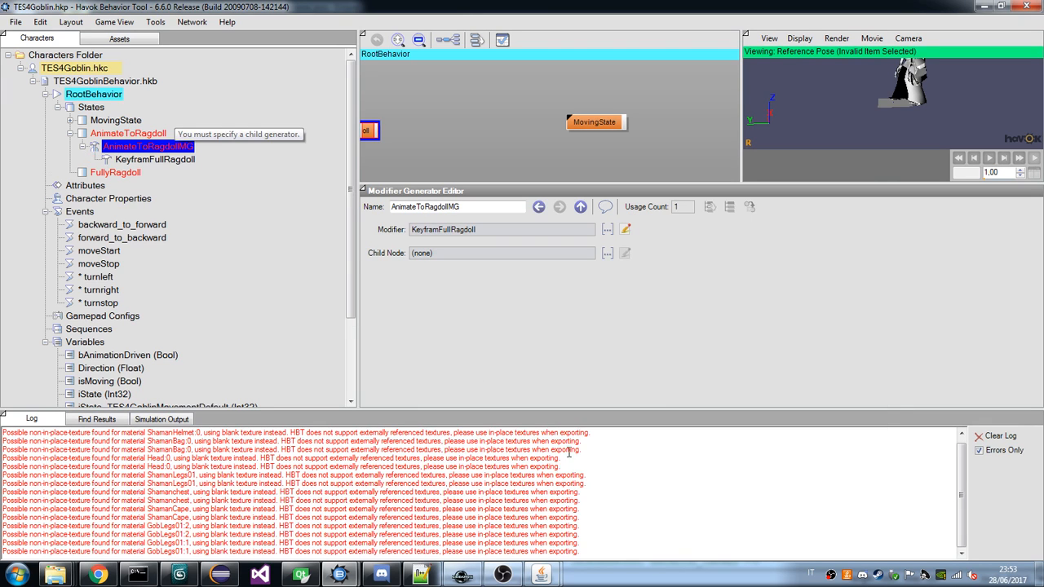
Check the draugr's modifier list name and rename the goblin's KeyframFullRagdoll list as AnimateToRagdollModList.
mouse_move(543, 575)
click(451, 485)
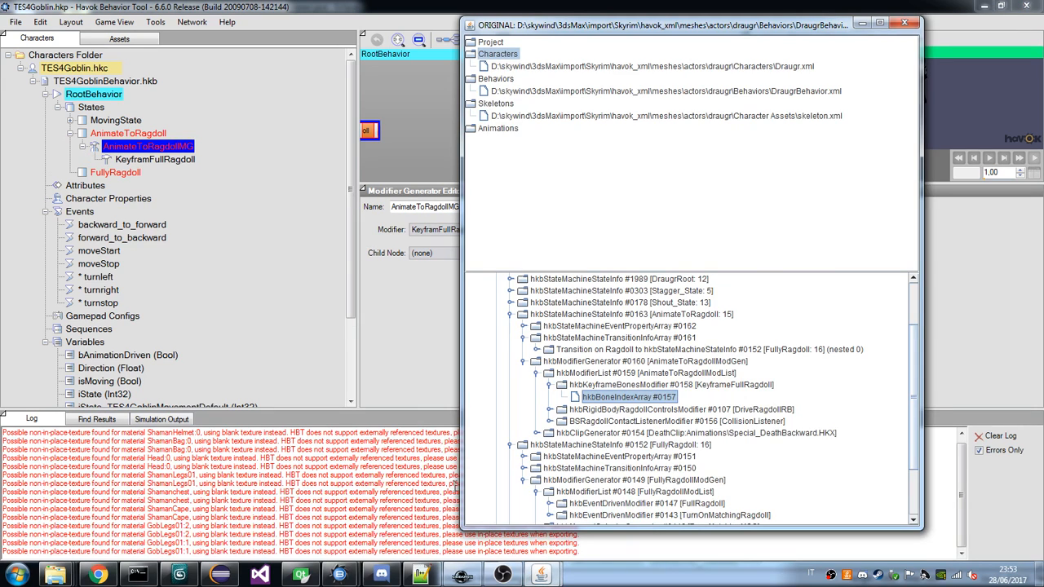
double_click(633, 384)
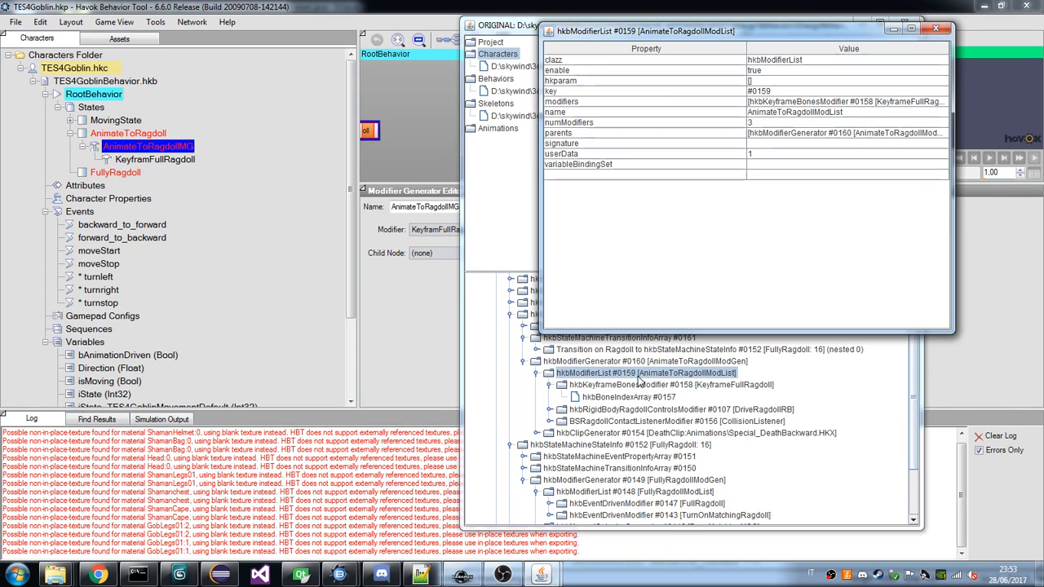
click(165, 163)
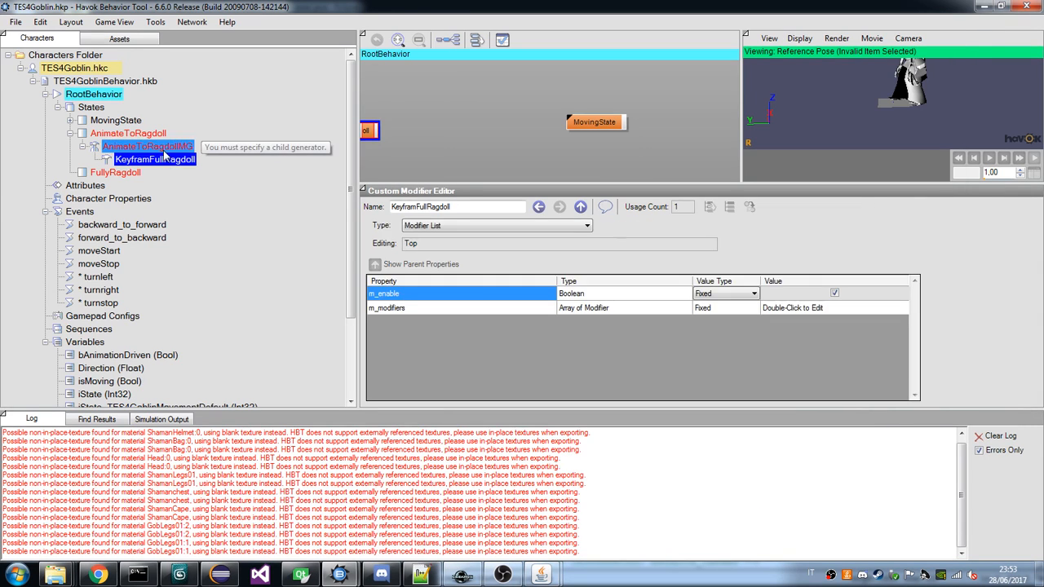
click(155, 146)
double_click(455, 209)
key(ctrl+c)
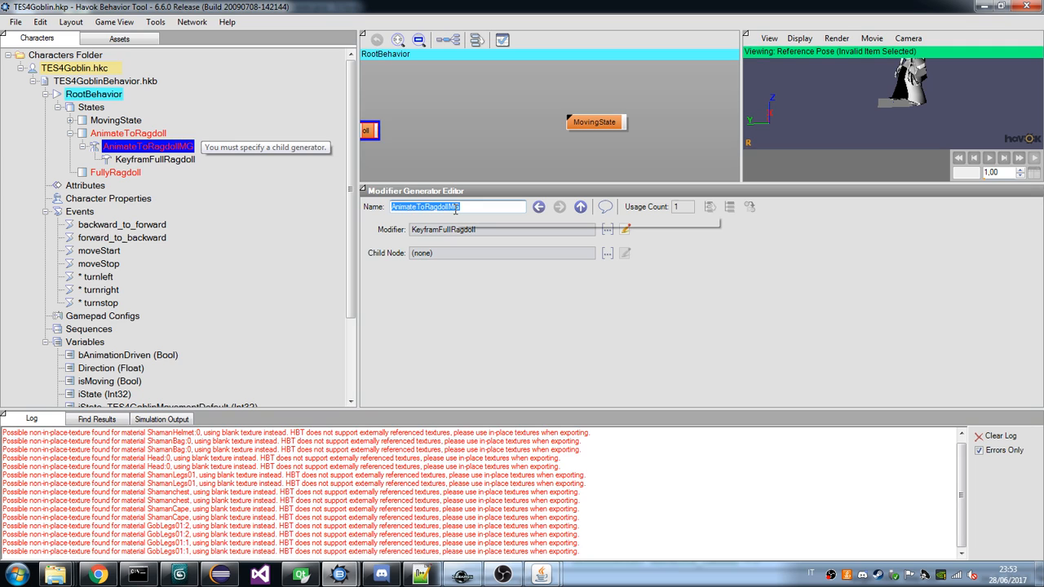
click(155, 160)
double_click(441, 208)
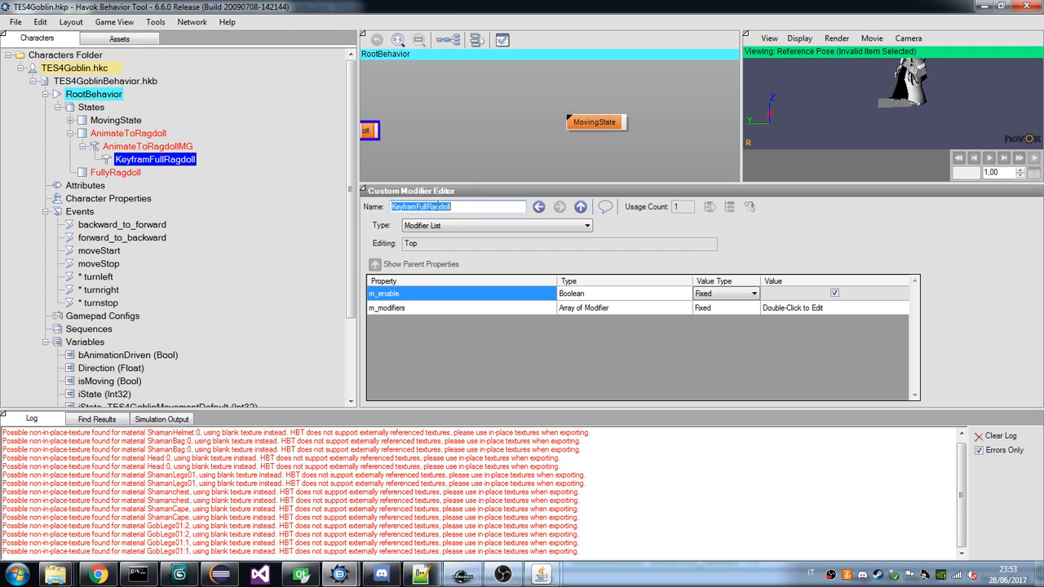
key(ctrl+v)
key(BackSpace)
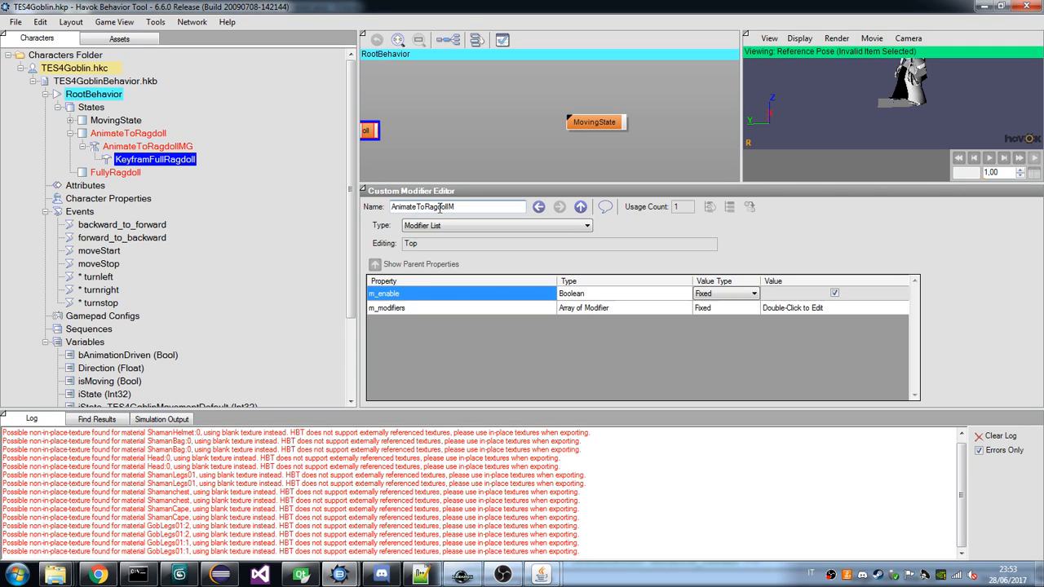
text(odList)
key(Return)
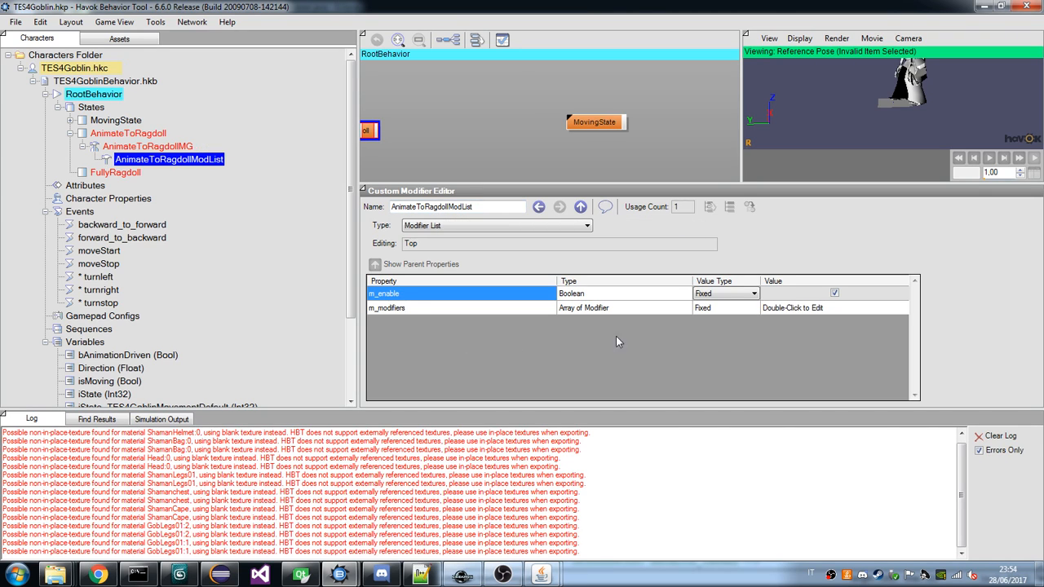
Add an entry to AnimateToRagdollModList's m_modifiers array and assign it a new Keyframe Bones Modifier named KeyframeFullRagdoll.
double_click(562, 308)
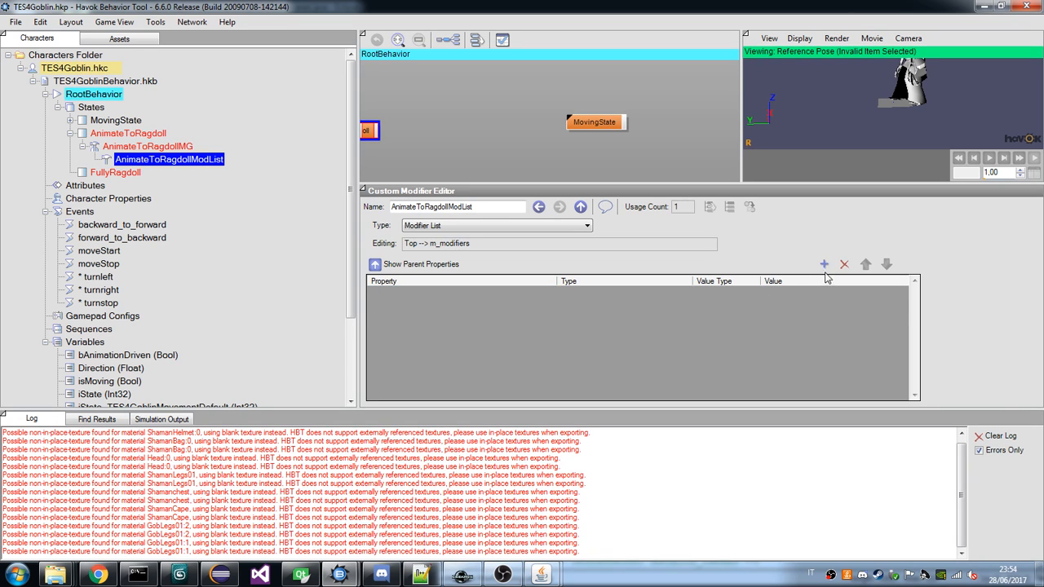
click(824, 265)
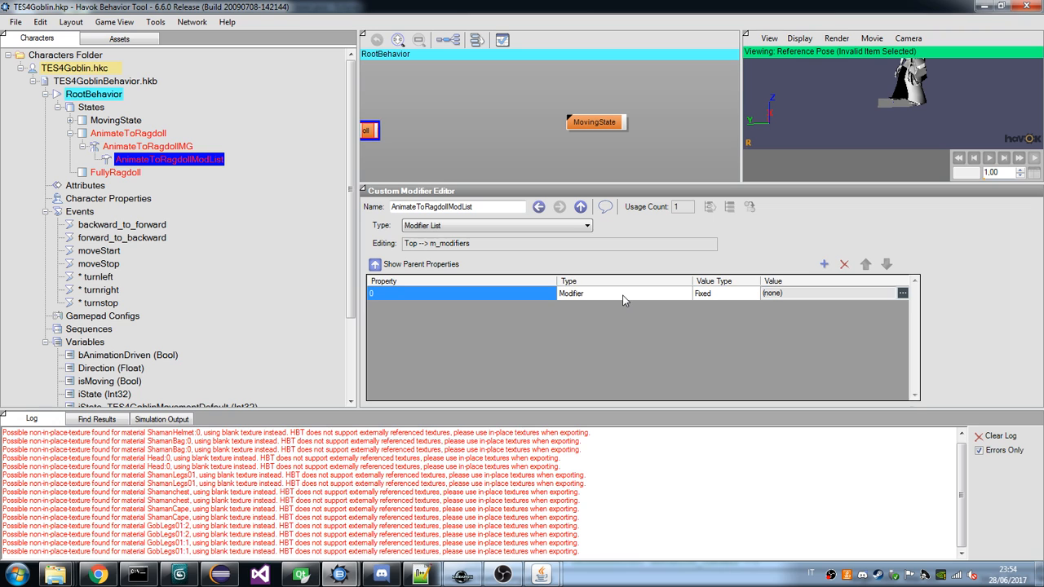
click(902, 293)
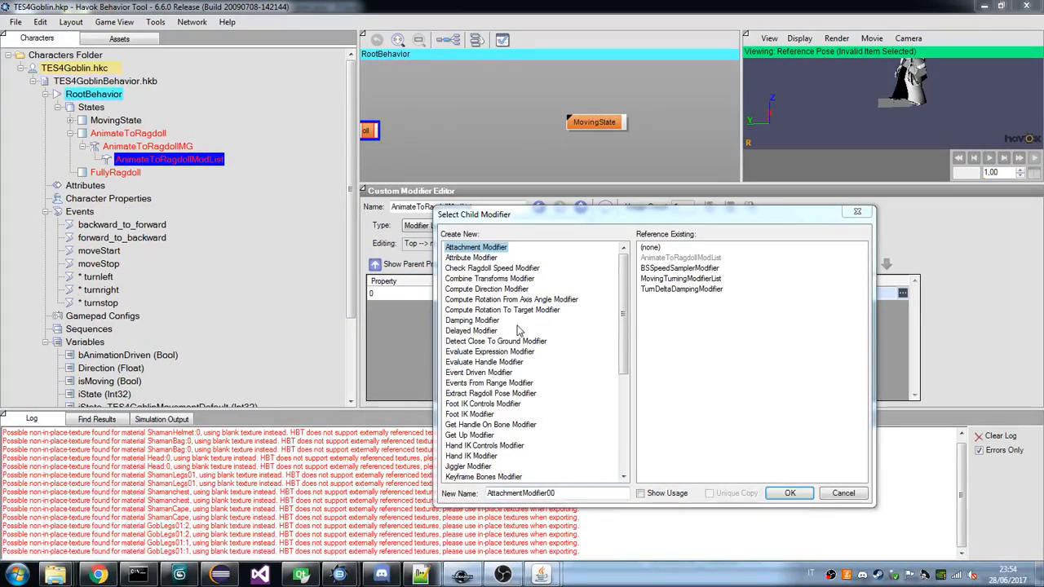
drag(620, 325, 615, 396)
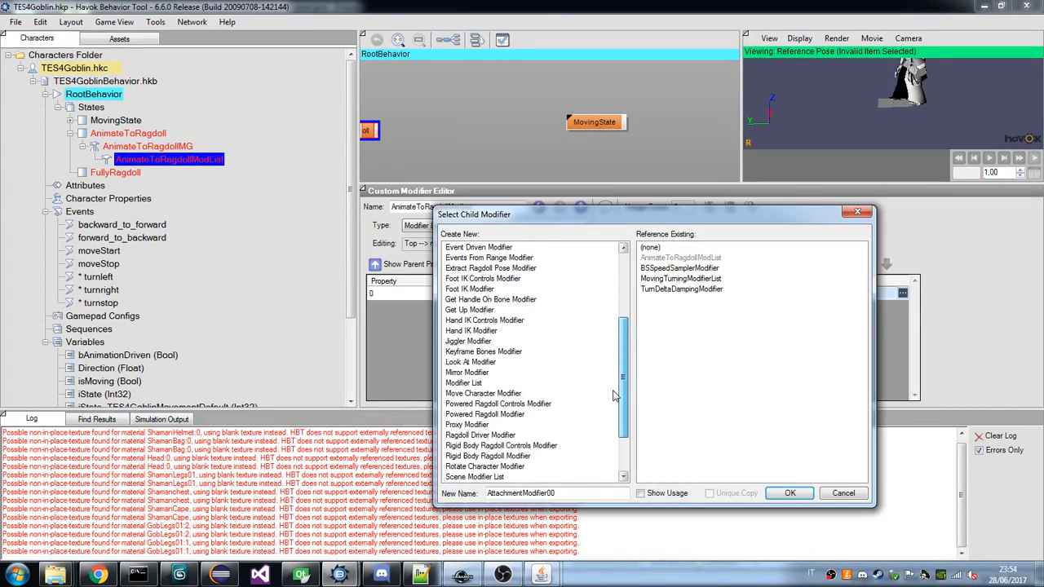
click(484, 351)
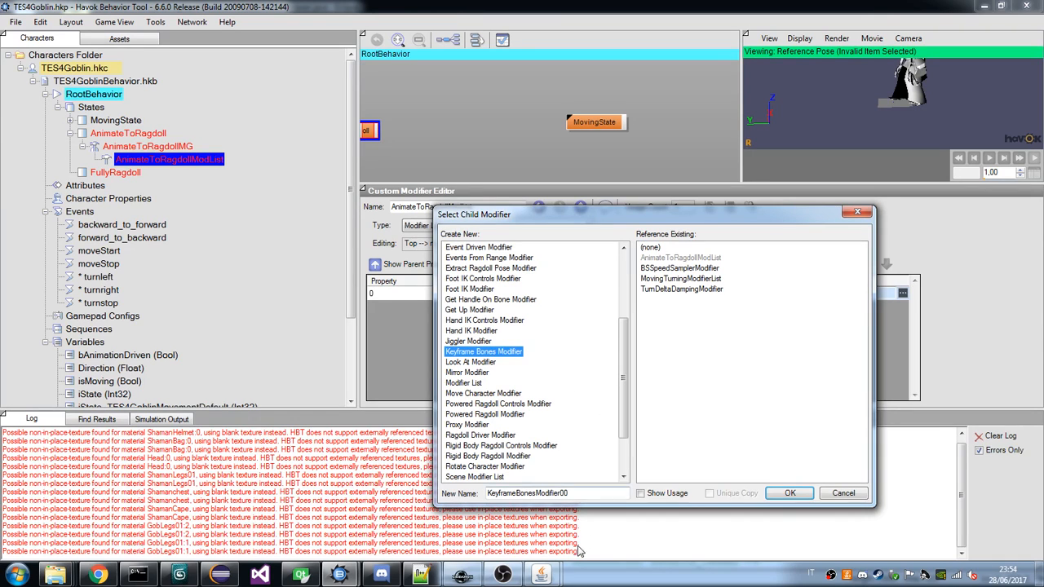
click(548, 580)
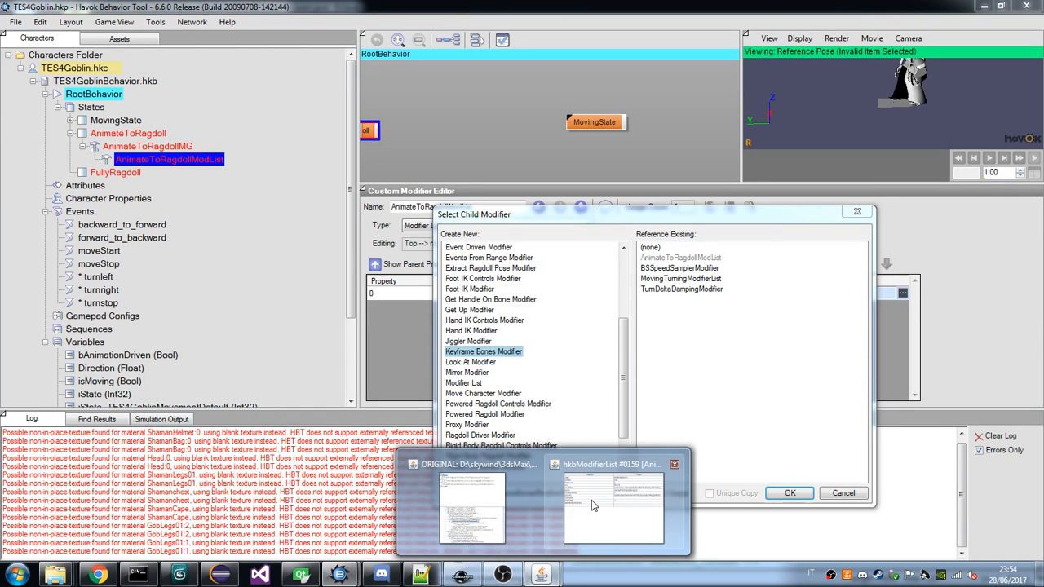
click(450, 464)
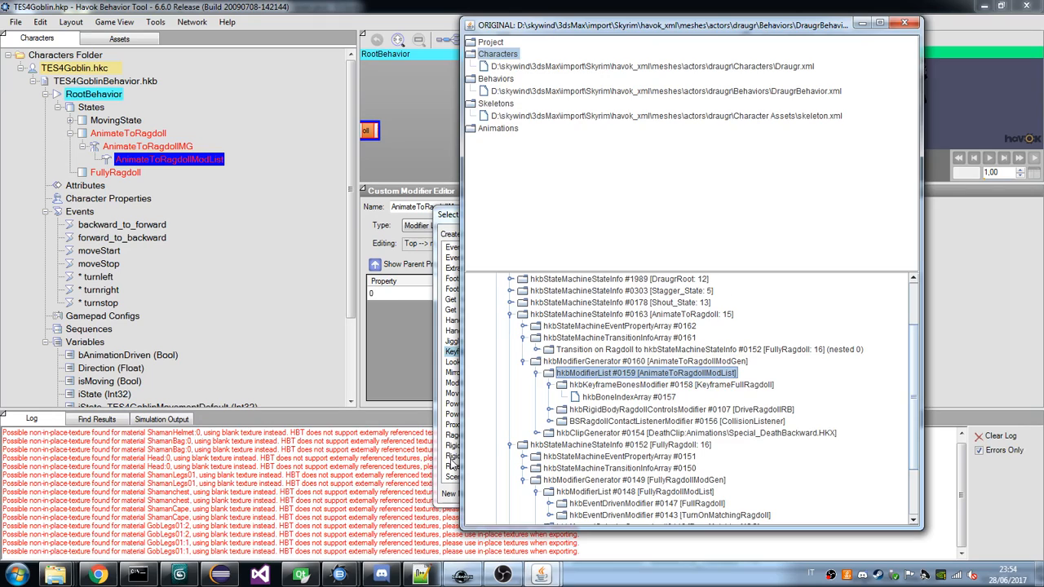
key(alt+Tab)
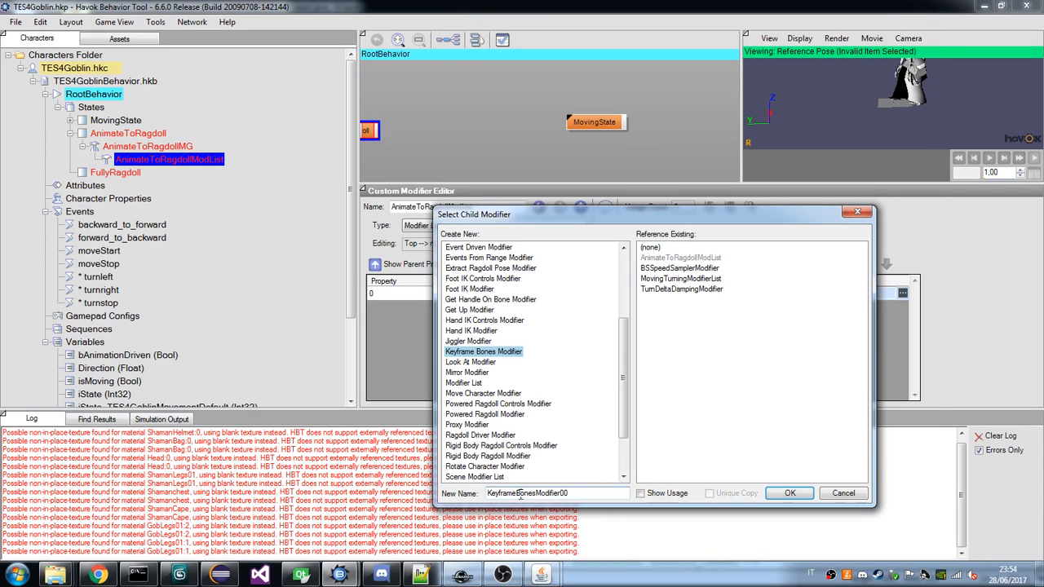
drag(520, 493, 657, 497)
key(BackSpace)
key(BackSpace)
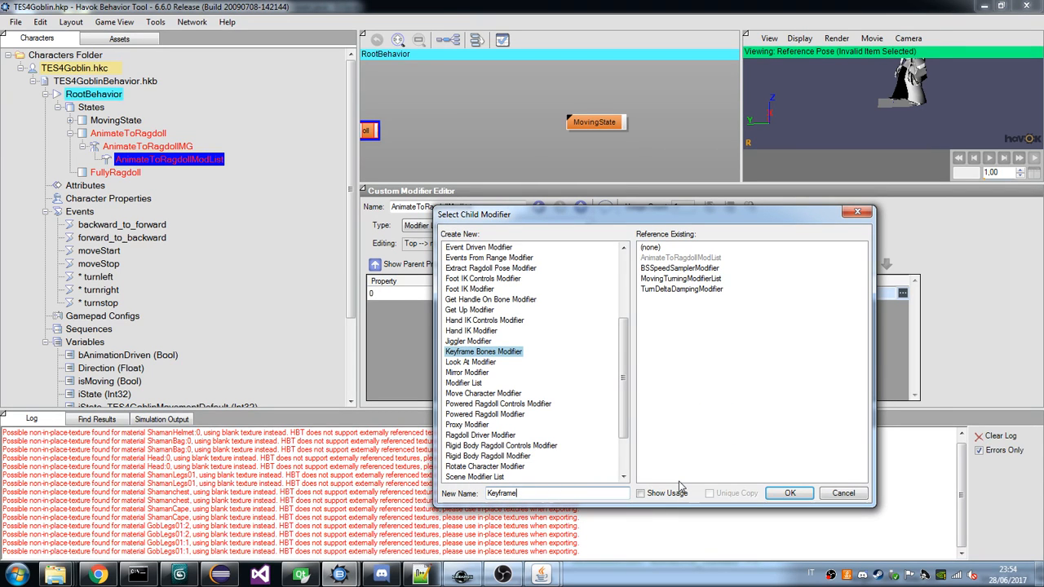
text(FullRagdoll)
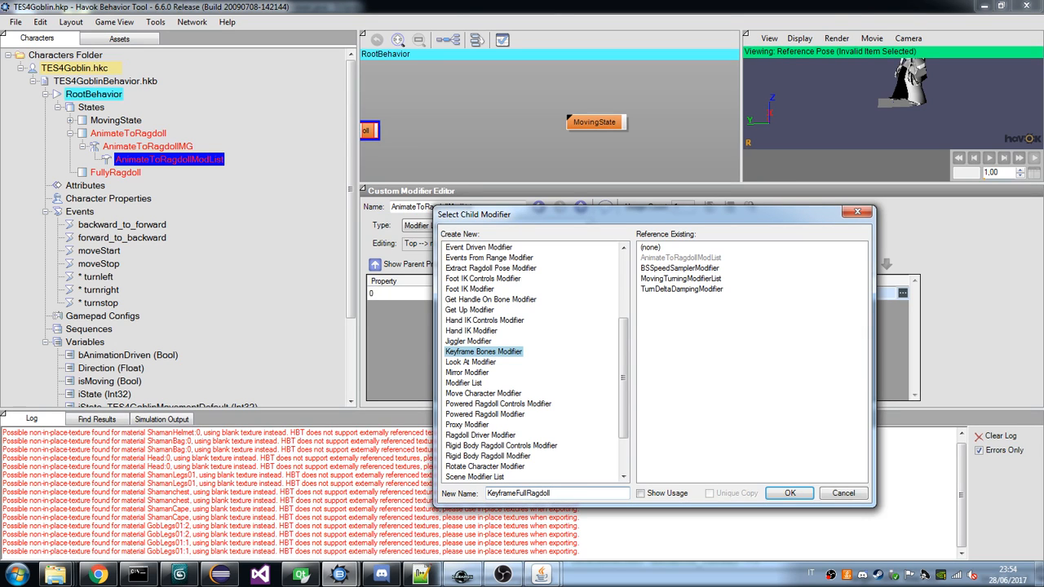
key(Return)
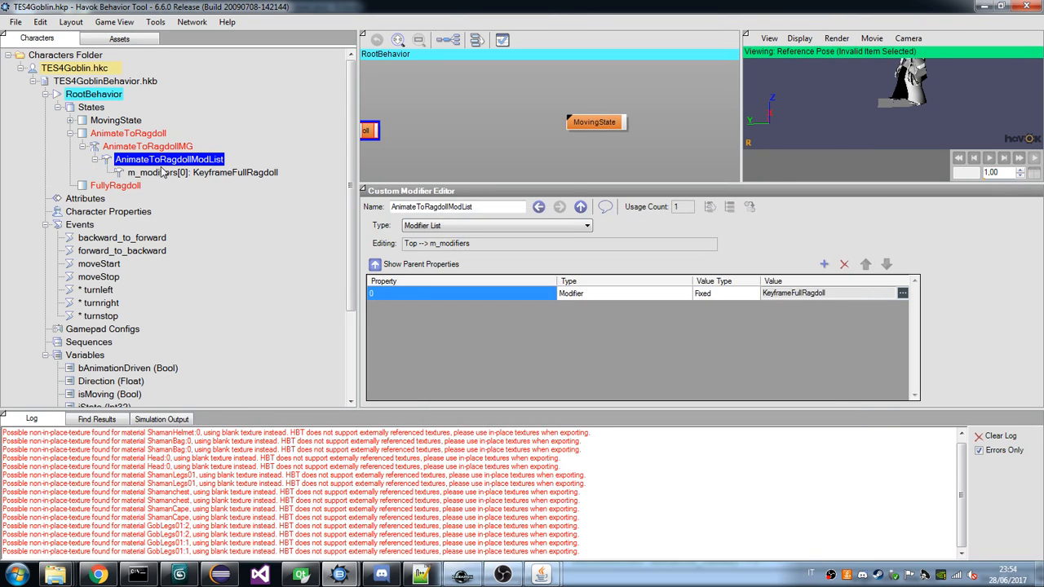
Compare the goblin KeyframeFullRagdoll modifier's properties, including m_keyframedBonesList, with those of the draugr's KeyframeFullRagdoll.
click(174, 173)
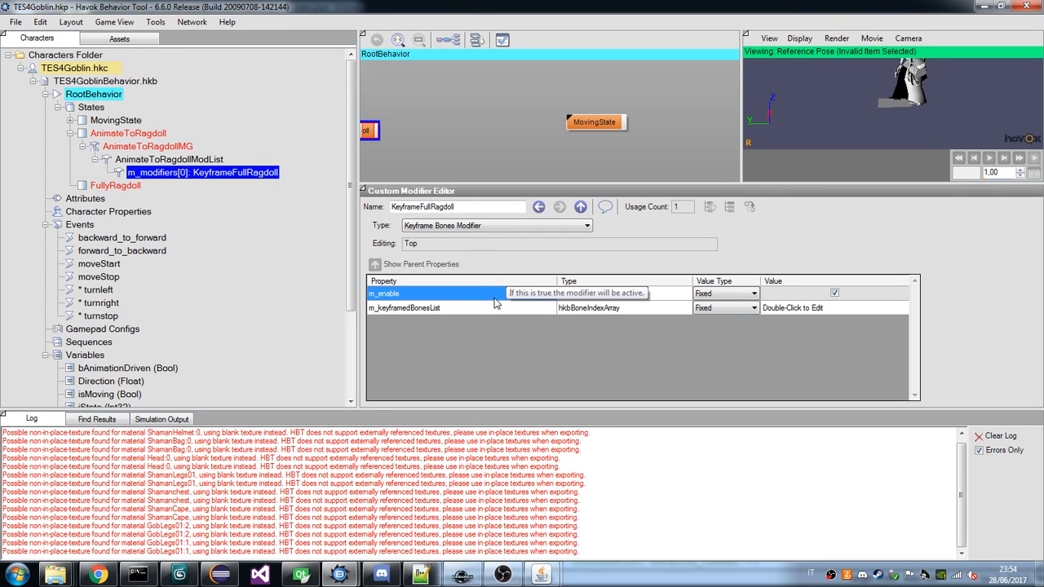
click(447, 313)
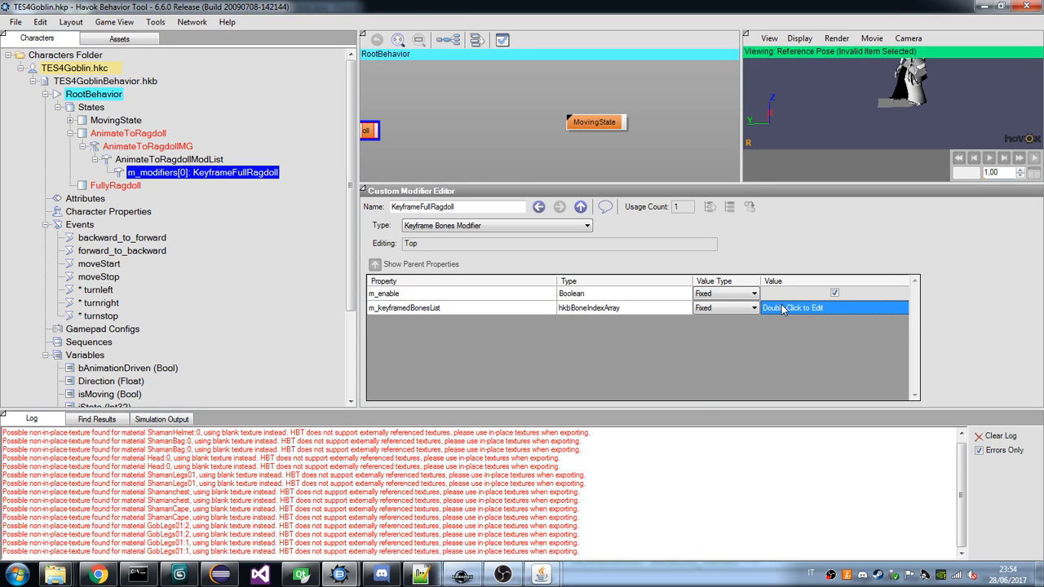
mouse_move(545, 576)
mouse_move(591, 528)
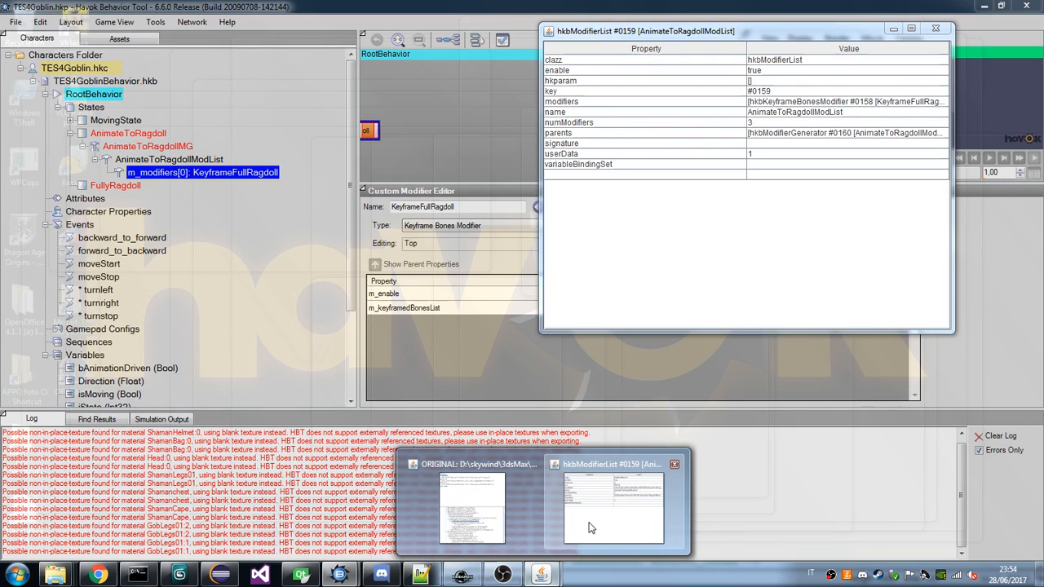
click(473, 507)
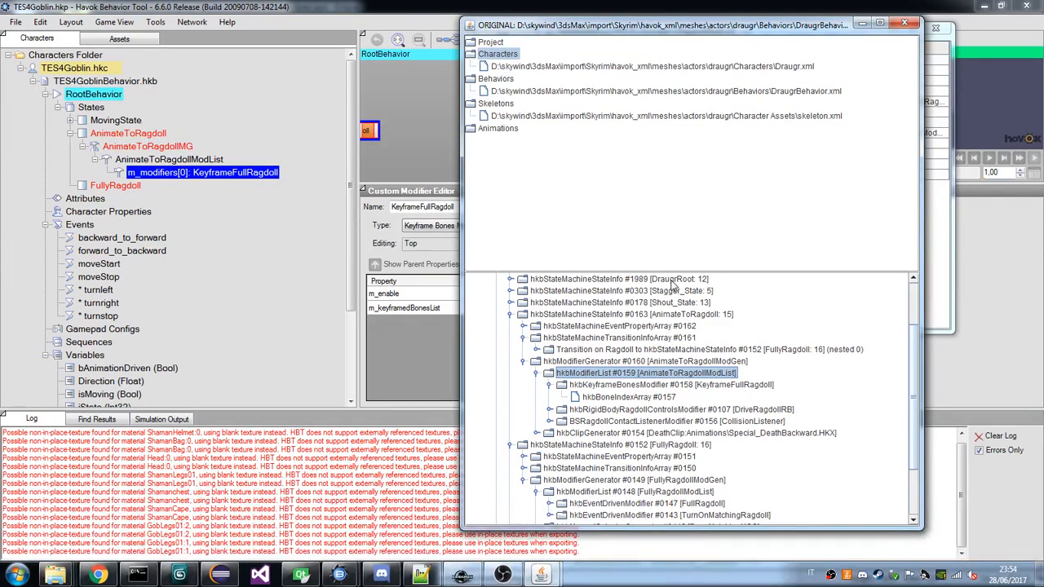
click(727, 385)
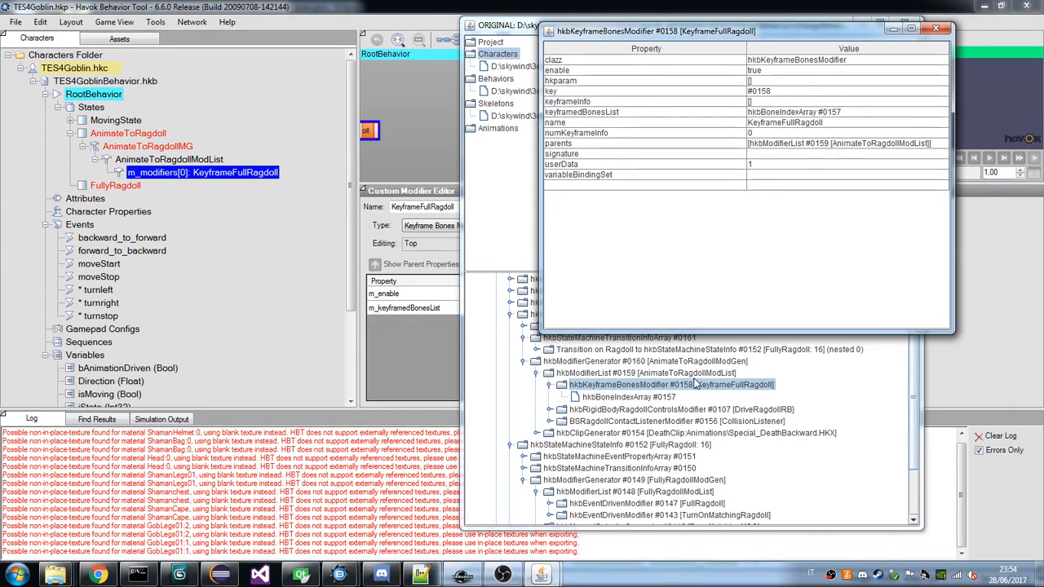
click(692, 389)
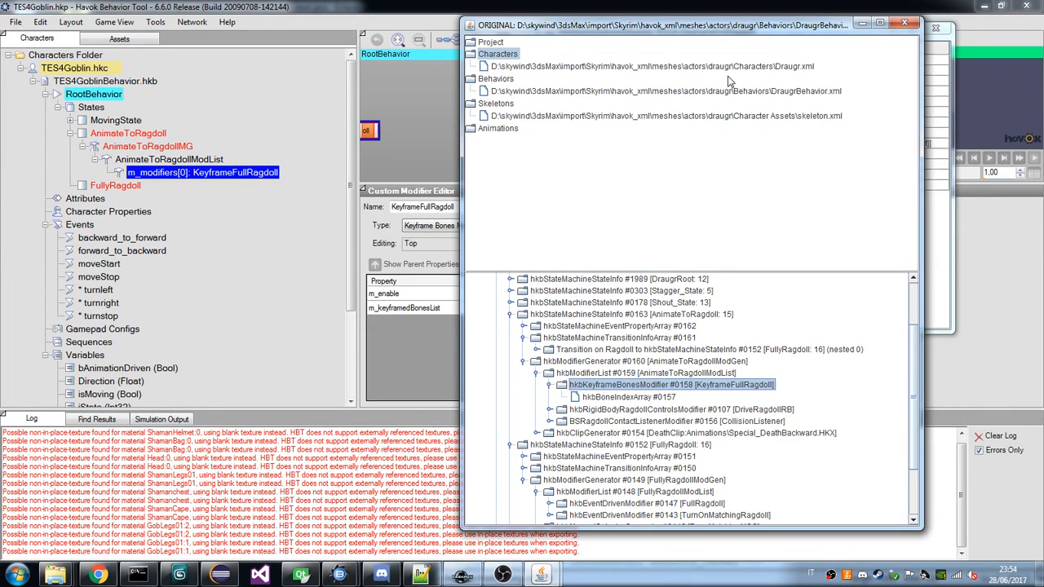
Examine the draugr's KeyframeFullRagdoll modifier with its bone index array, and expand and inspect its DriveRagdollRB modifier.
drag(729, 25, 455, 12)
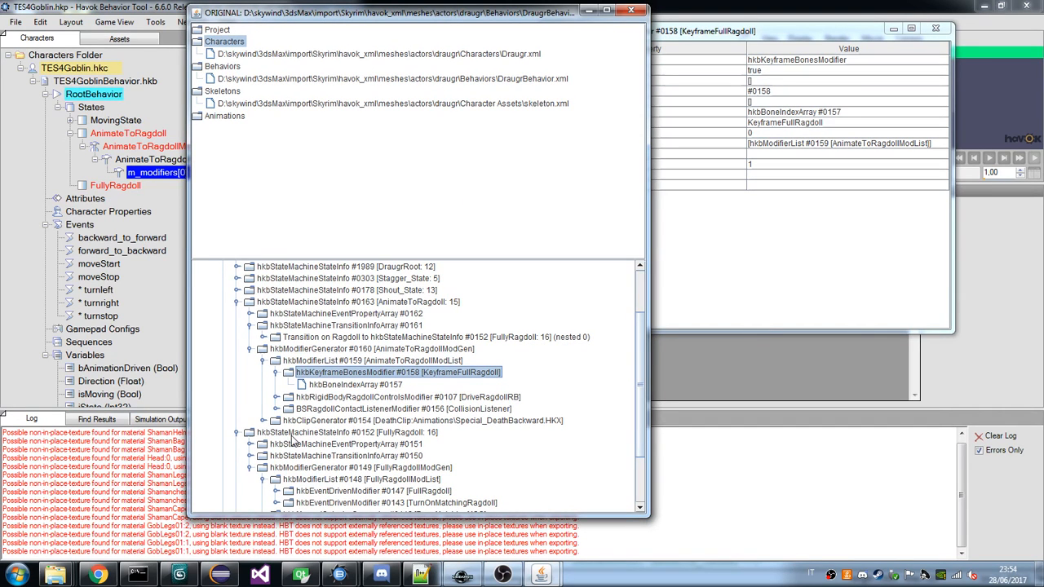
click(277, 397)
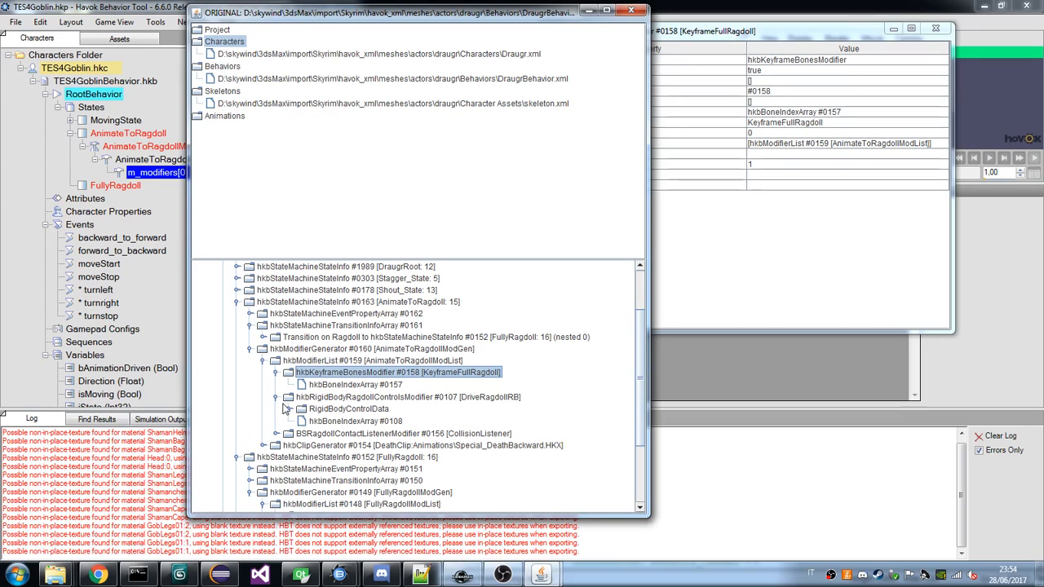
click(290, 410)
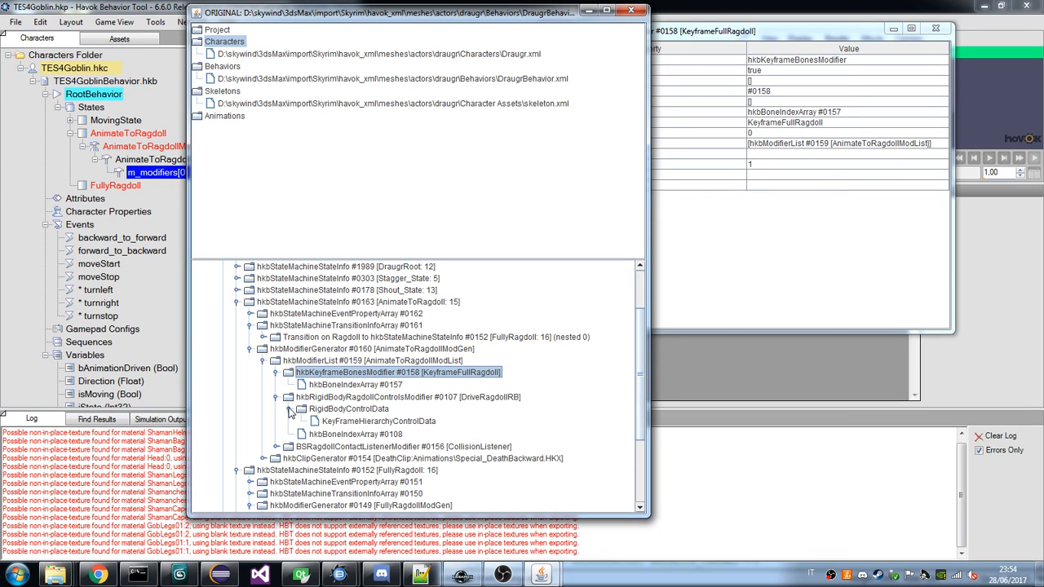
click(347, 384)
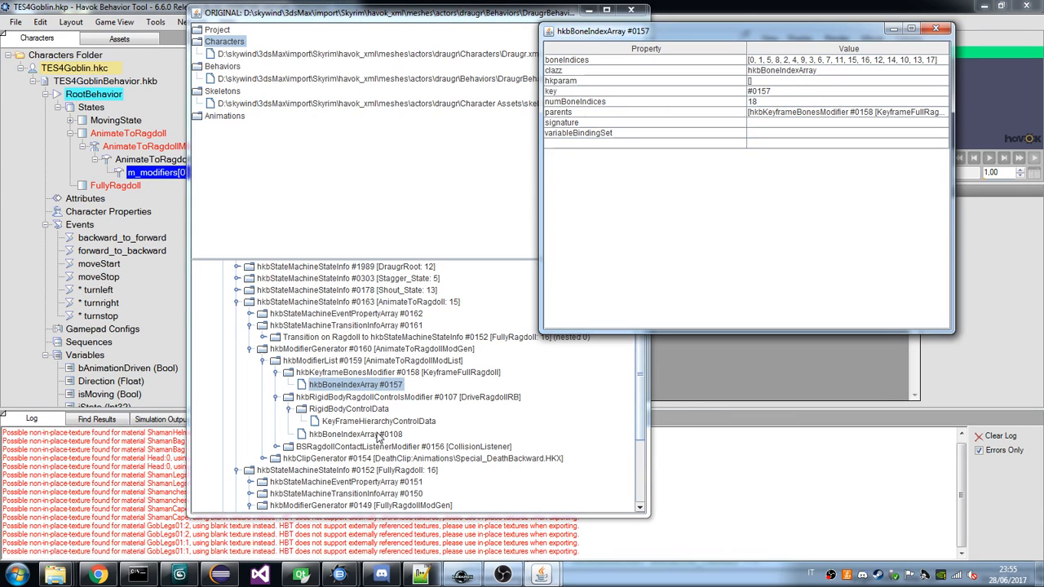
click(393, 373)
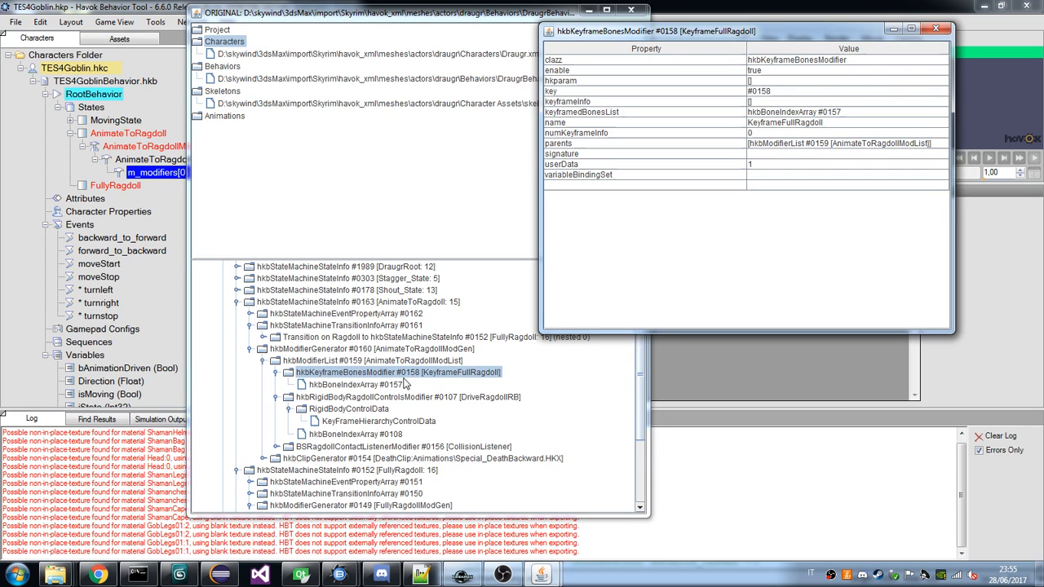
click(373, 385)
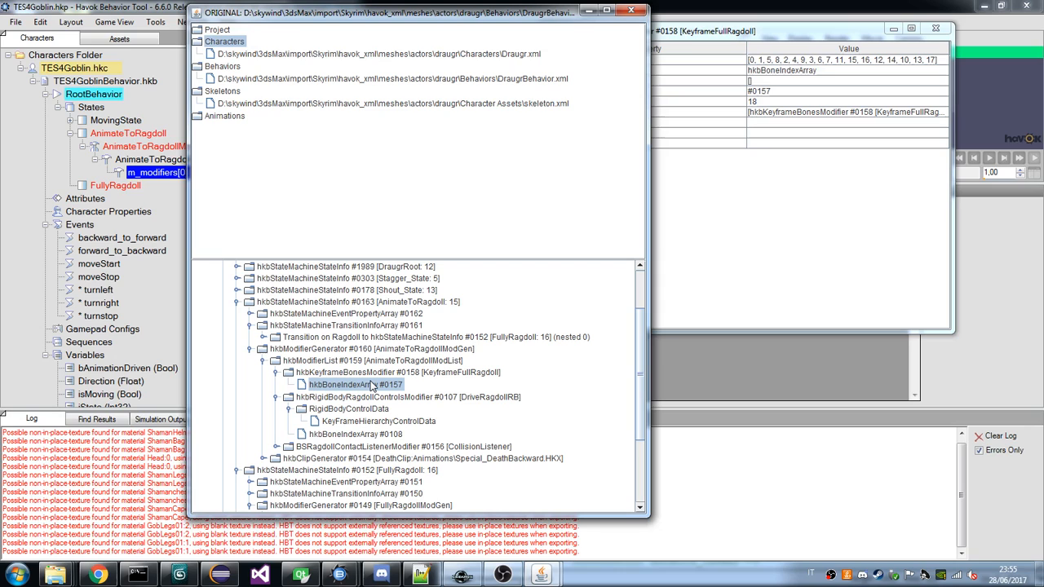
key(Up)
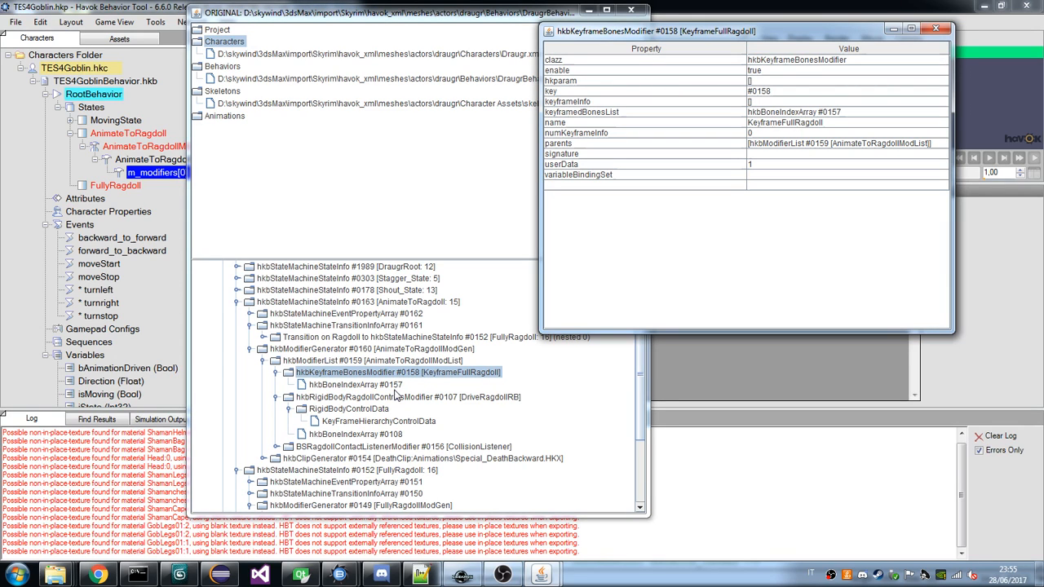
click(396, 397)
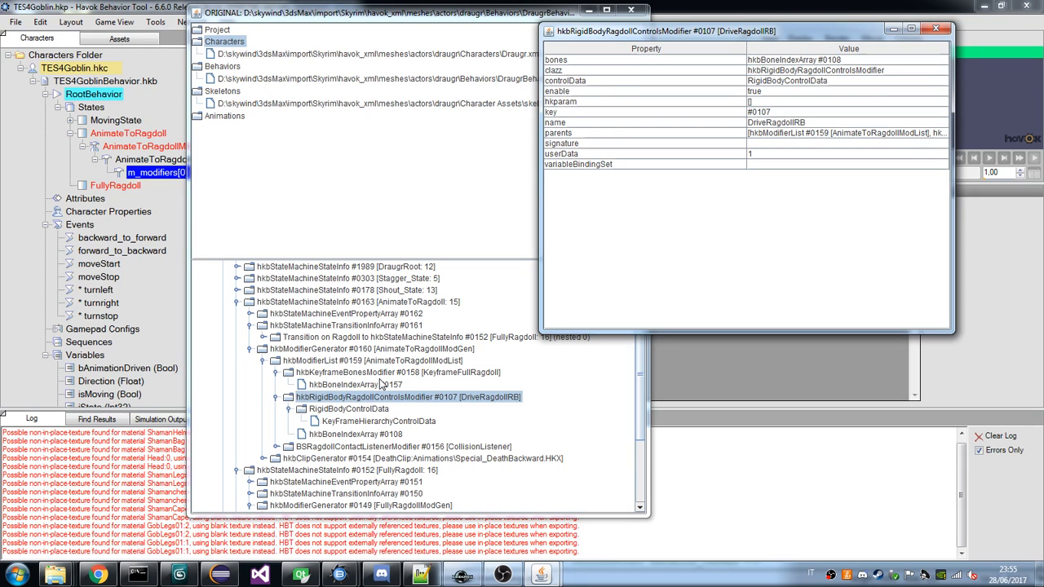
key(alt+Tab)
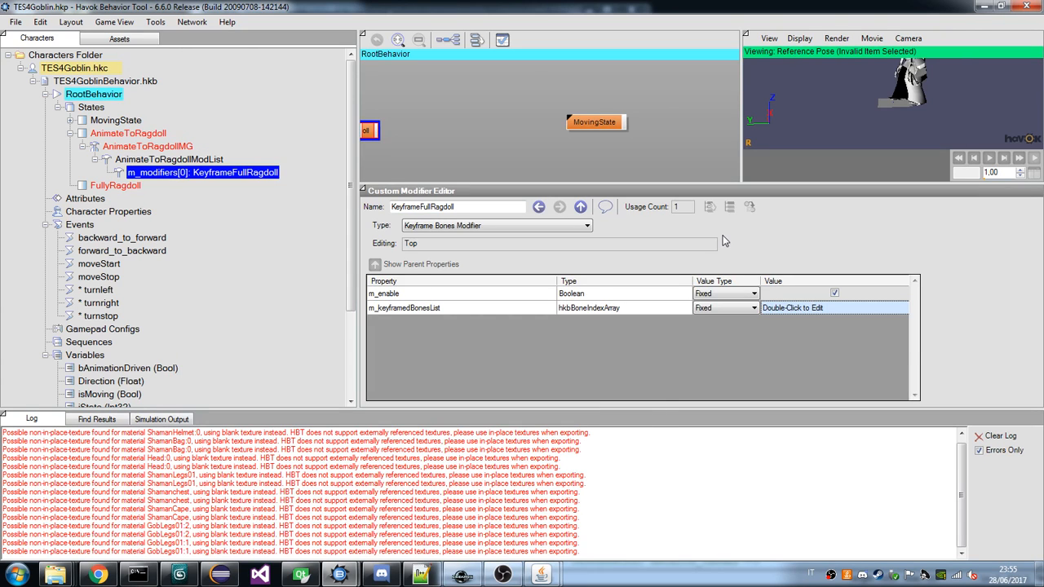
double_click(797, 309)
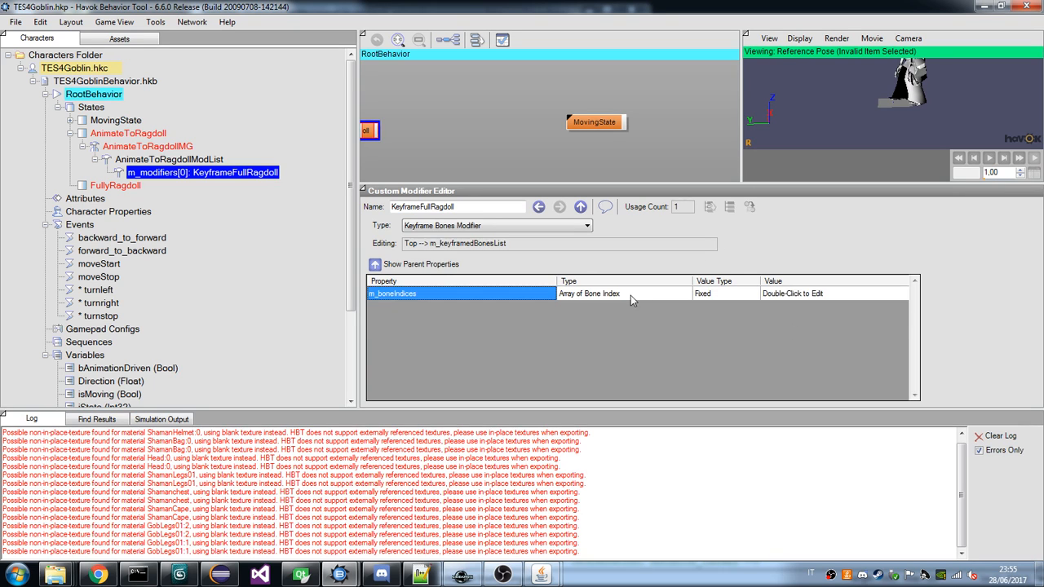
double_click(777, 295)
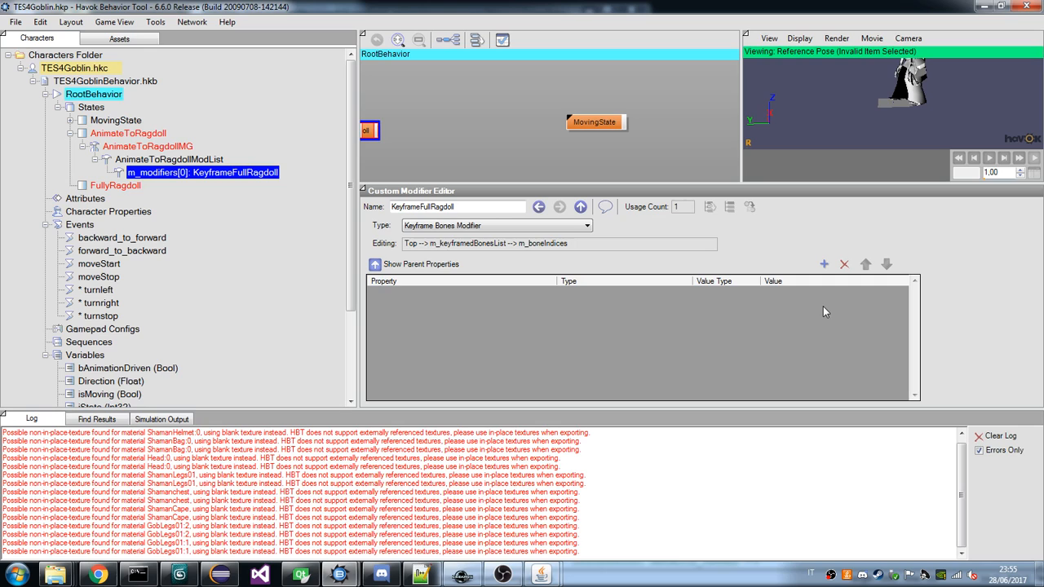
click(824, 266)
click(710, 295)
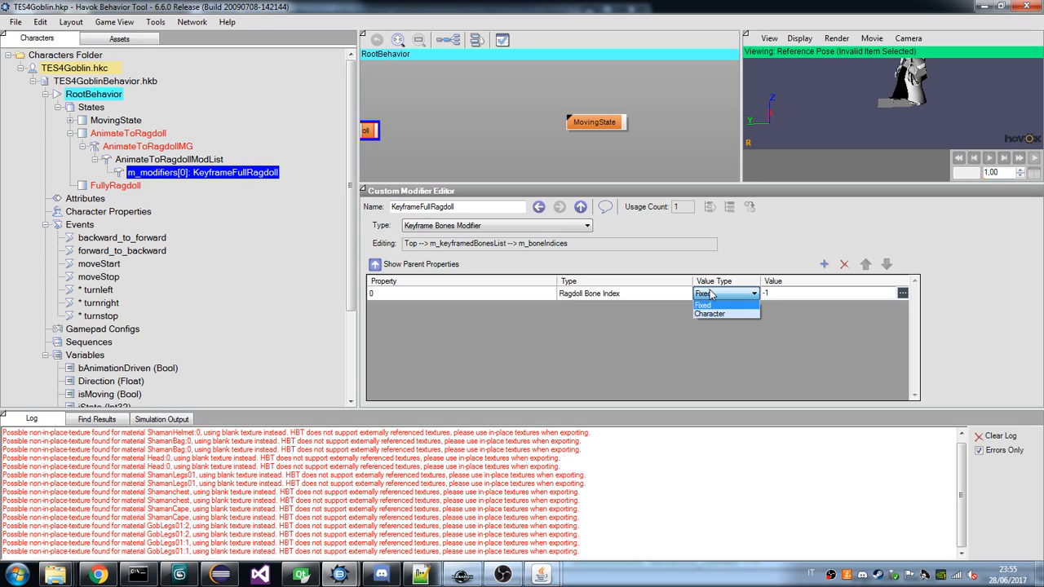
click(711, 295)
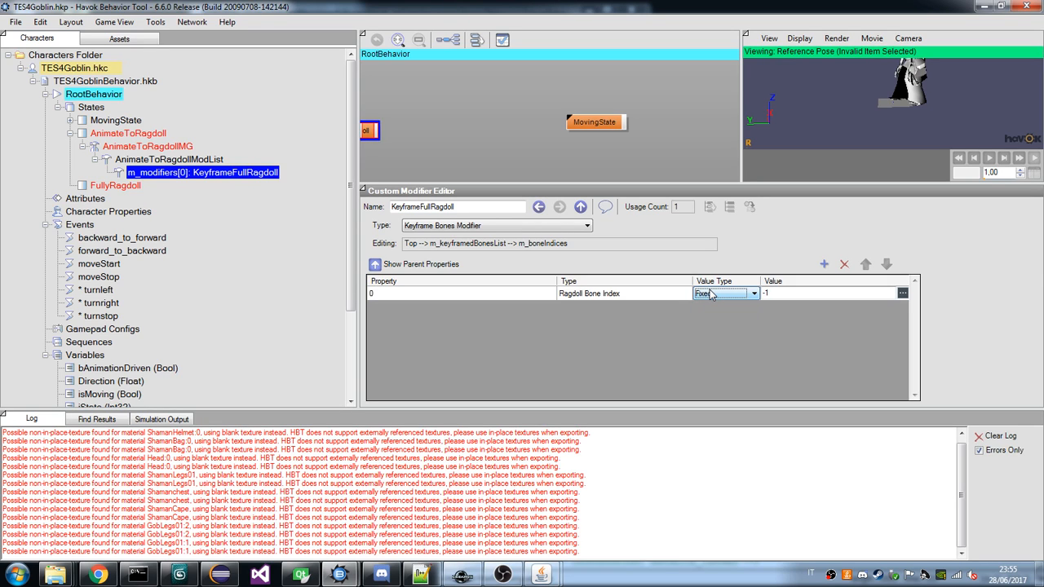
click(844, 264)
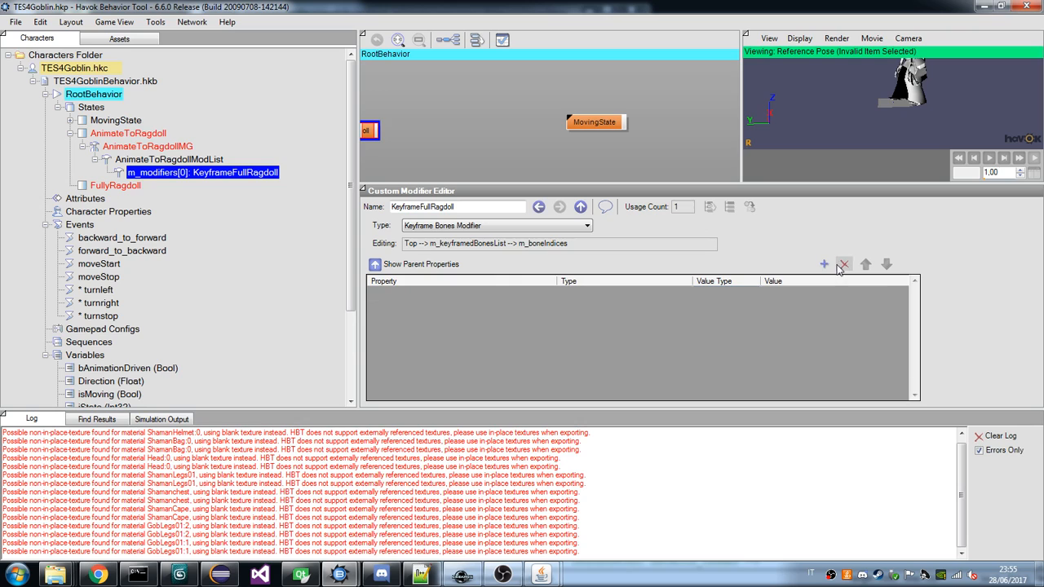
click(431, 264)
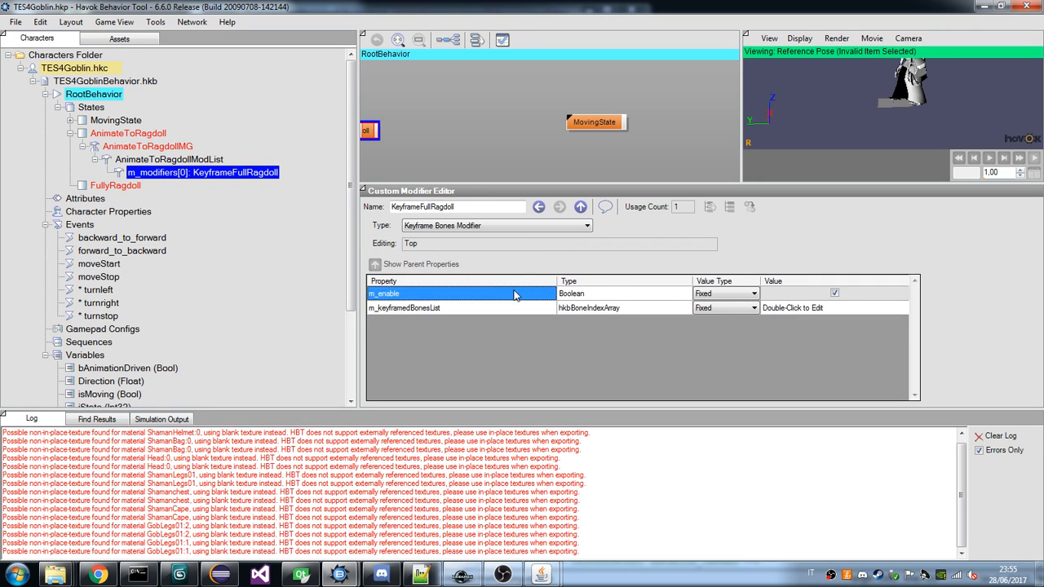
Open the goblin KeyframeFullRagdoll's m_keyframedBonesList and compare it with the bone index array of the draugr's KeyframeFullRagdoll.
click(495, 308)
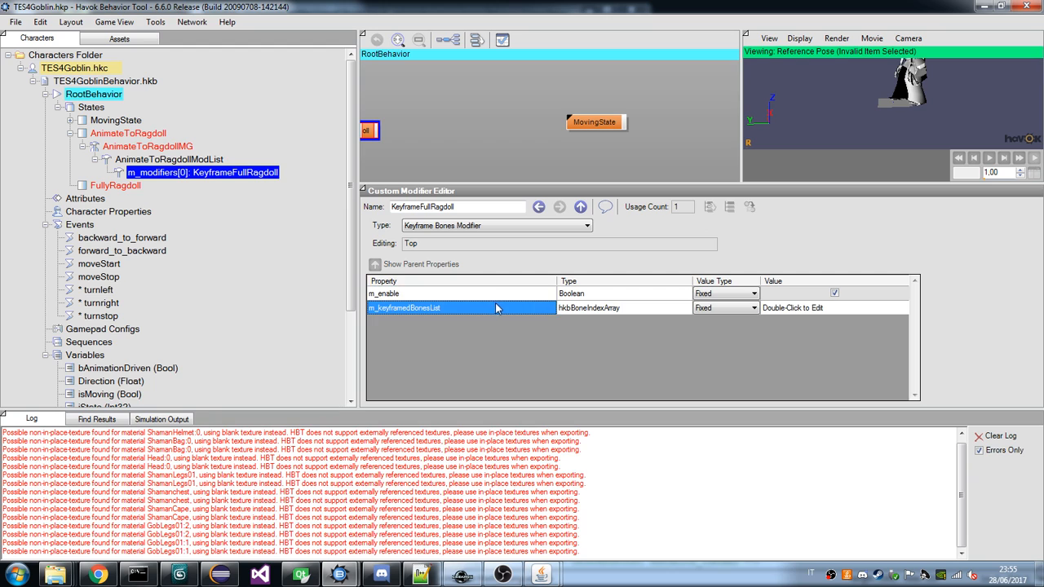
click(811, 309)
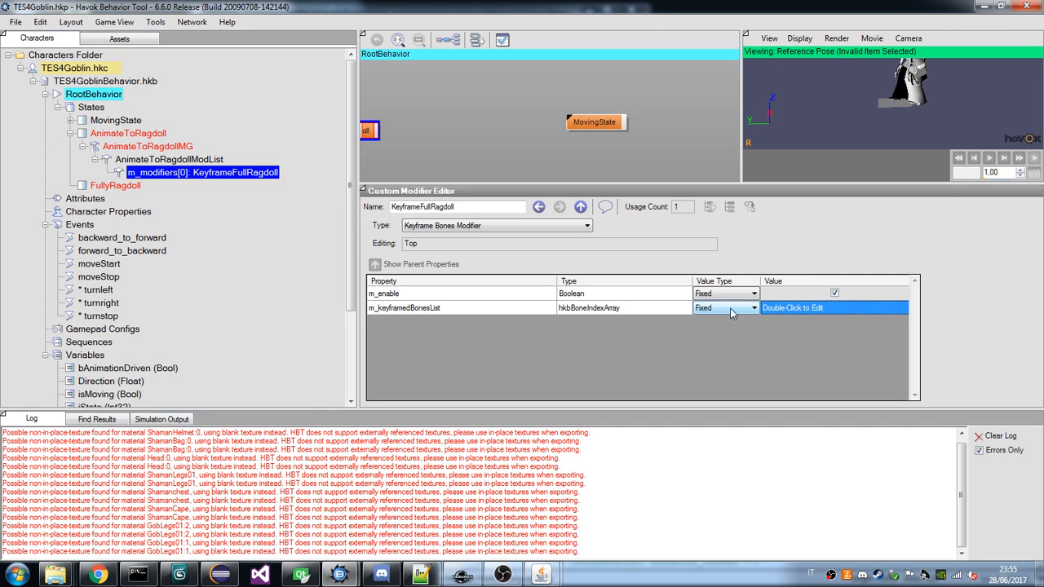
click(755, 309)
click(755, 308)
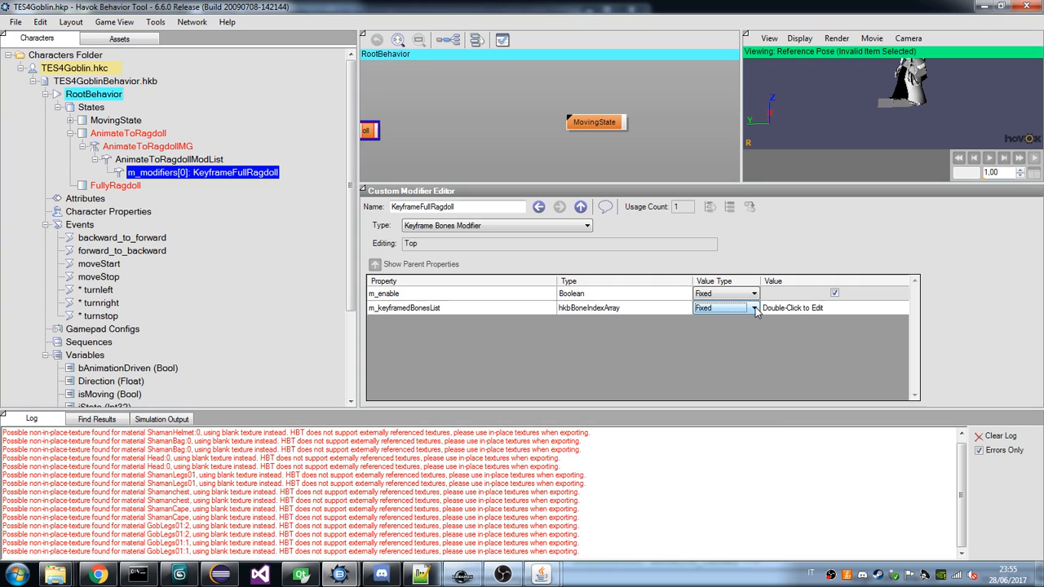
double_click(771, 308)
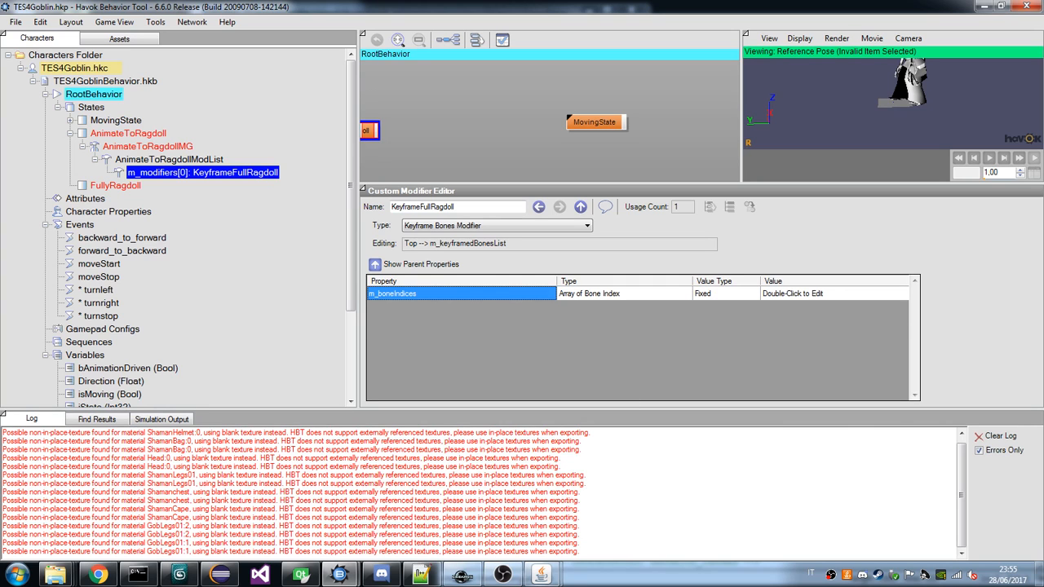
mouse_move(538, 576)
click(614, 499)
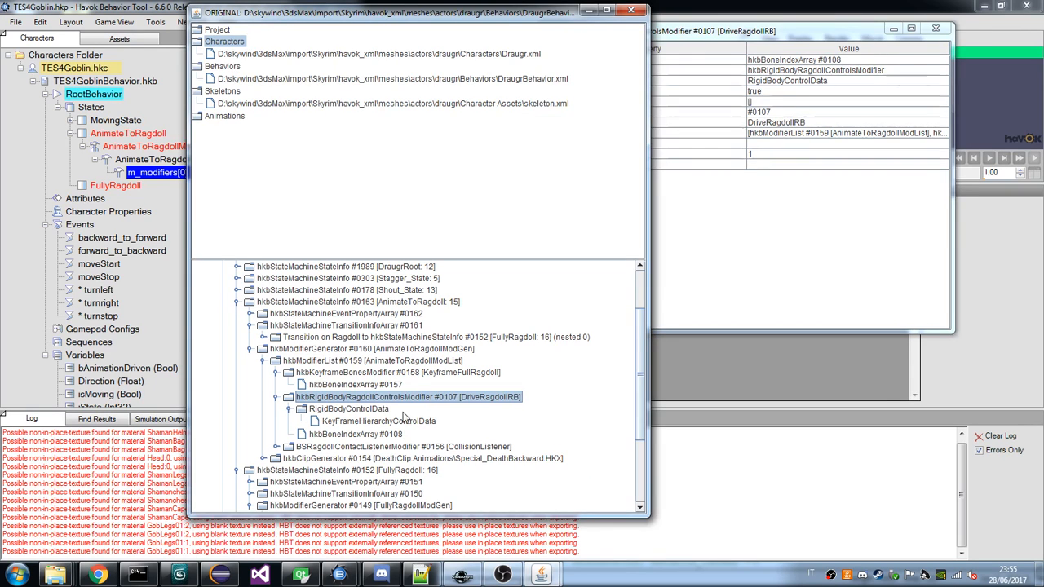
click(378, 385)
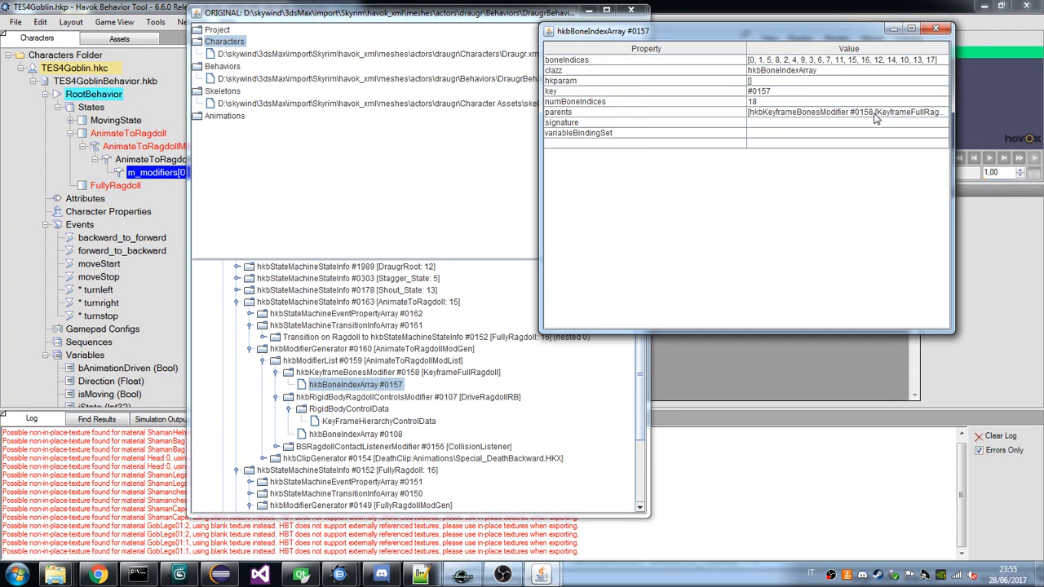
drag(793, 31, 628, 121)
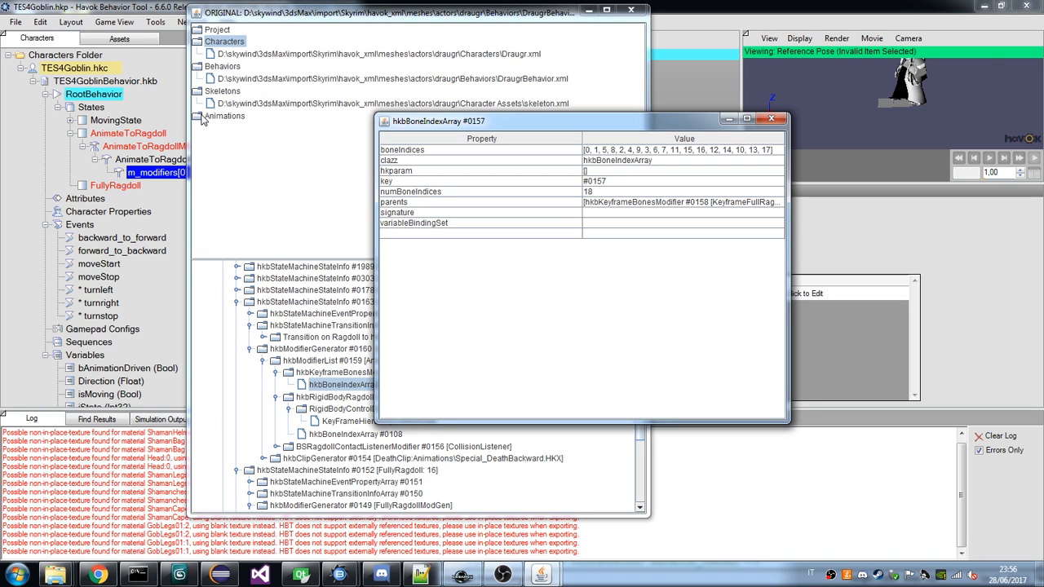
Load the draugr's skeleton.xml and examine the rigid bodies and constraints listed under its RagdollInstance.
drag(573, 126, 278, 203)
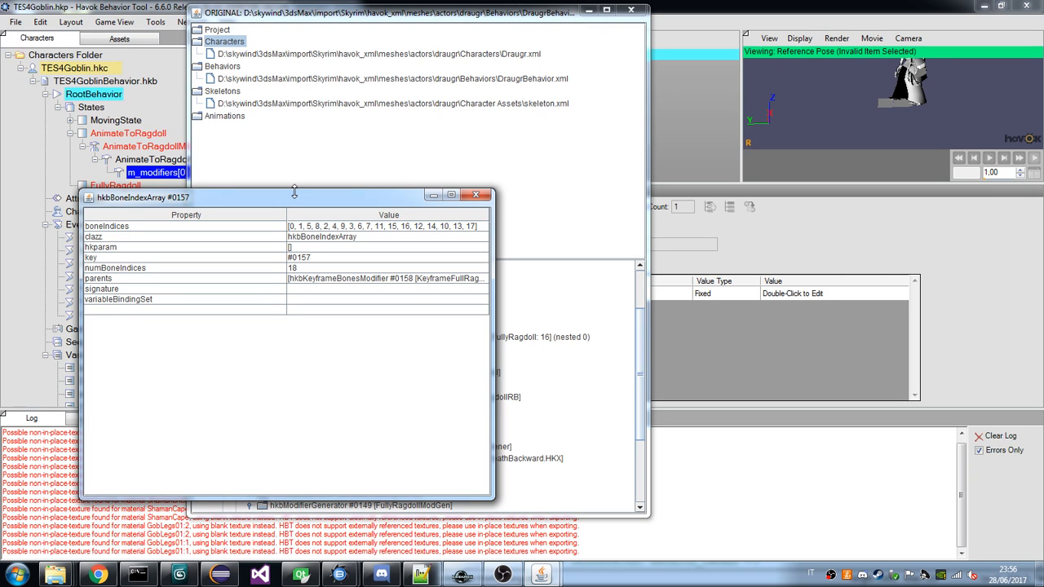
click(298, 104)
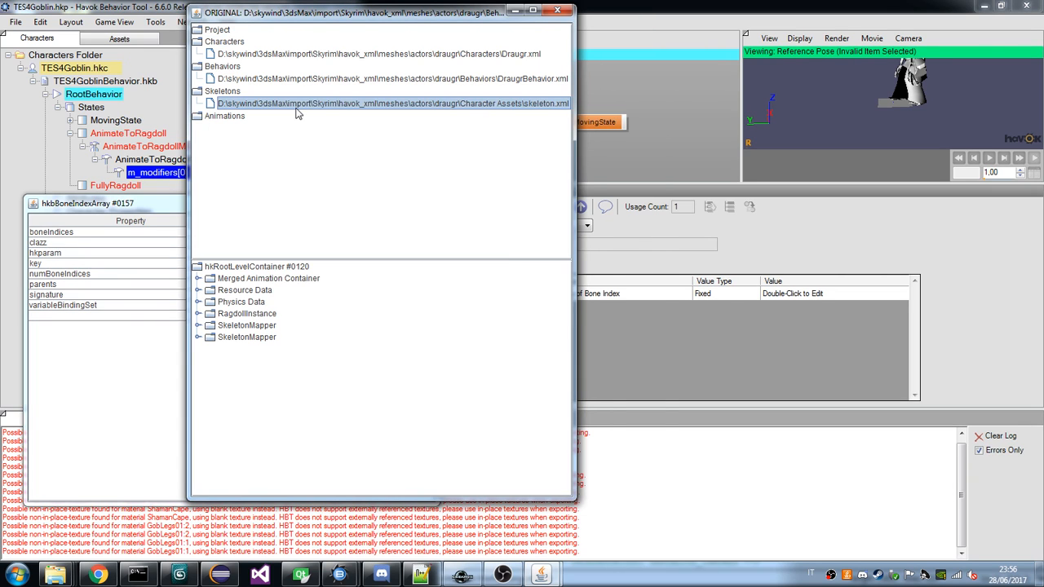
click(198, 314)
click(212, 327)
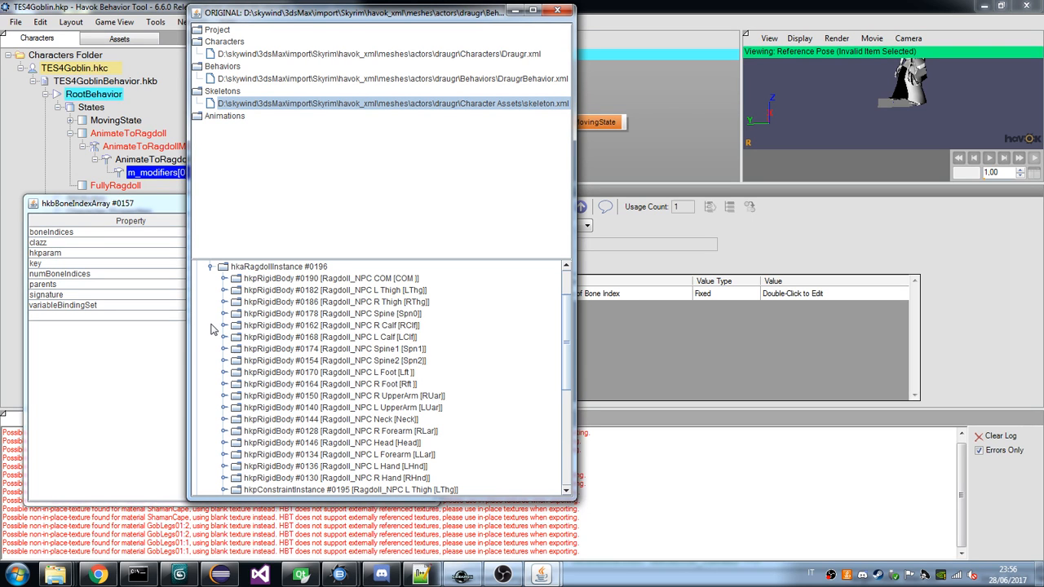
scroll(210, 328, up, 1)
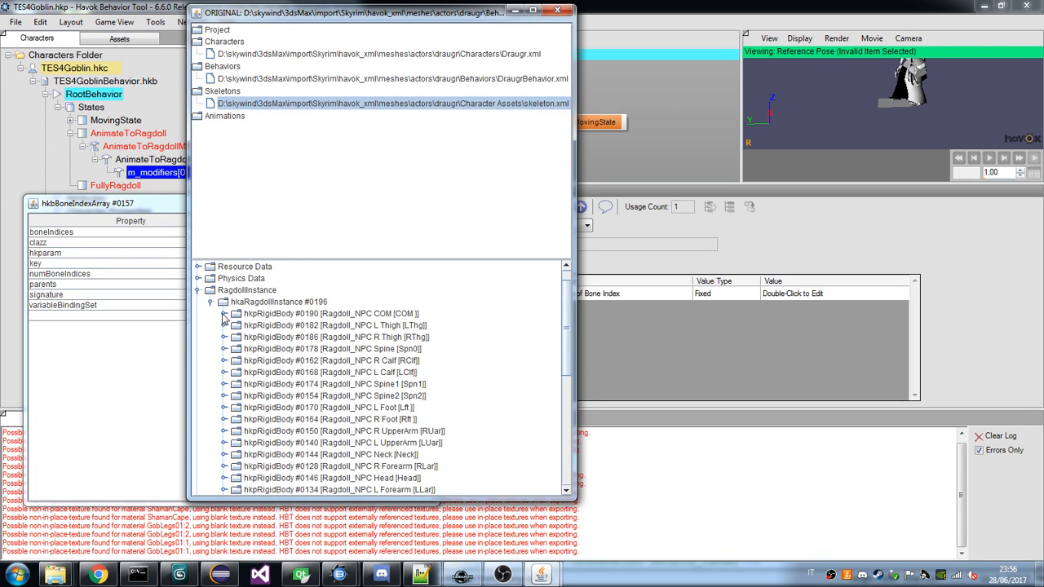
click(224, 315)
click(223, 314)
scroll(398, 325, down, 5)
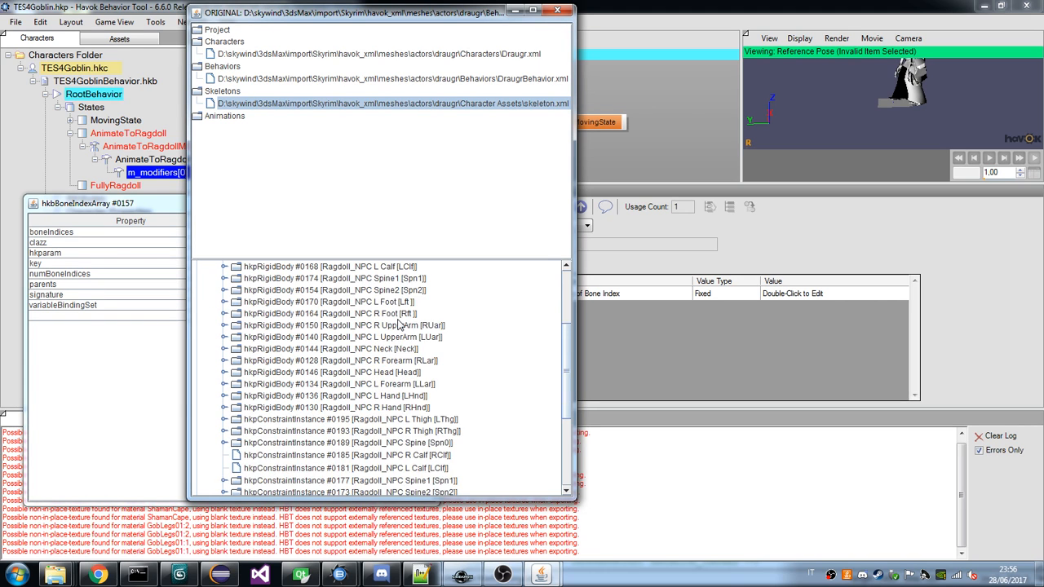
scroll(398, 325, down, 1)
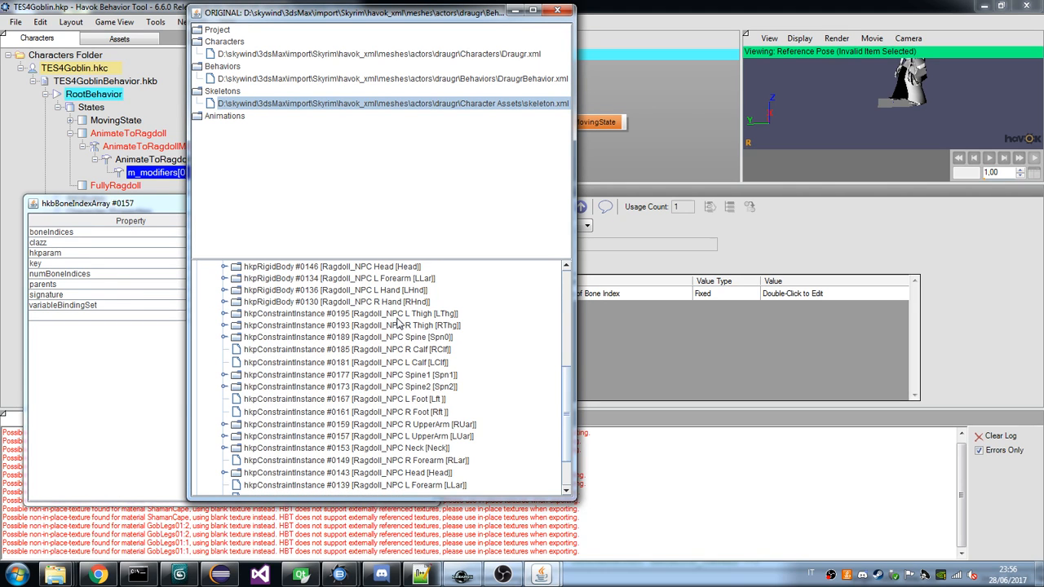
scroll(398, 324, up, 6)
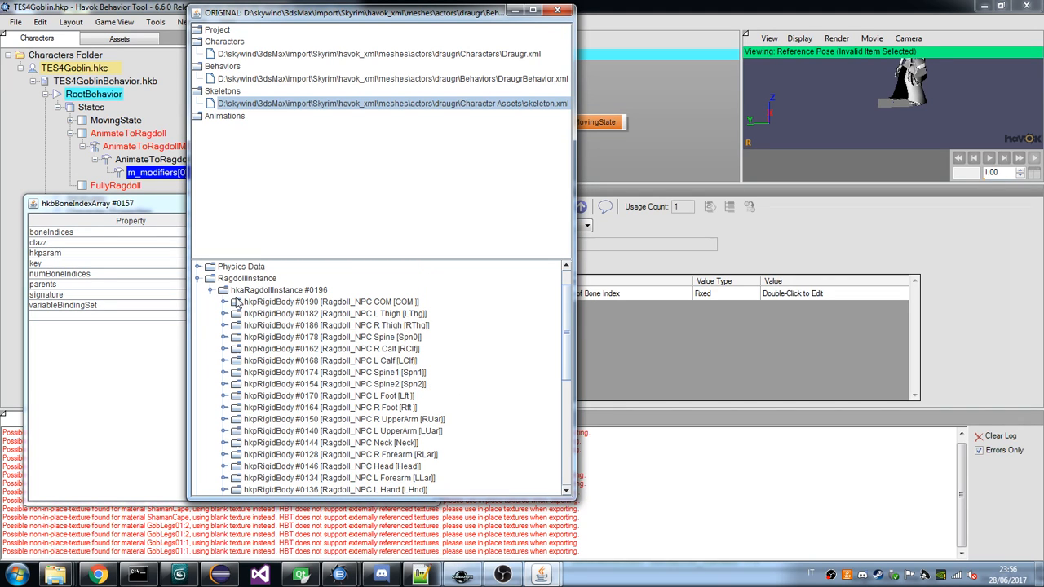
click(198, 279)
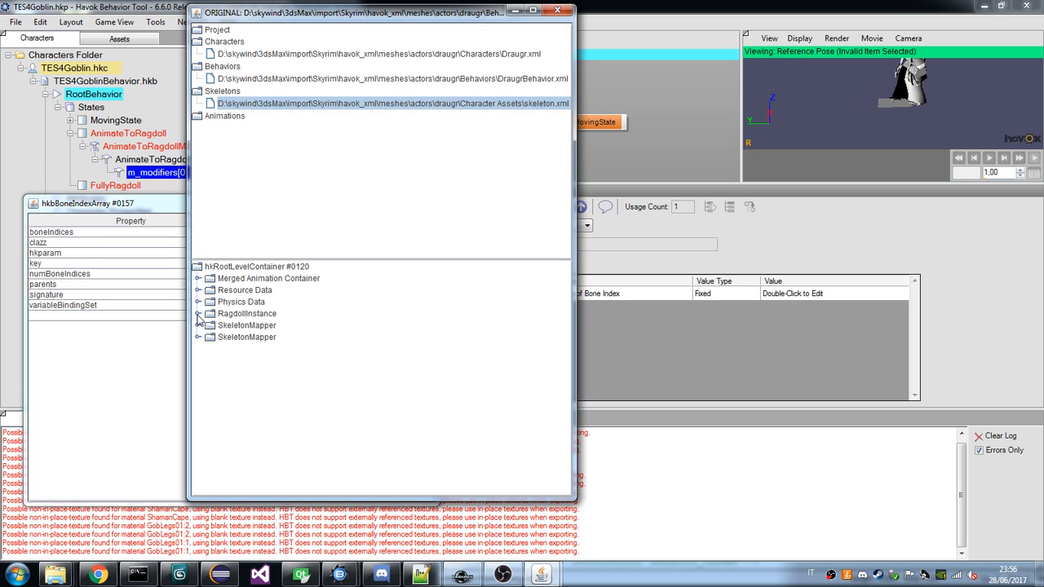
Expand the first SkeletonMapper down to its SkeletonMappingInfo and examine the bone mappings from the animation skeleton to the ragdoll skeleton.
click(197, 326)
click(210, 337)
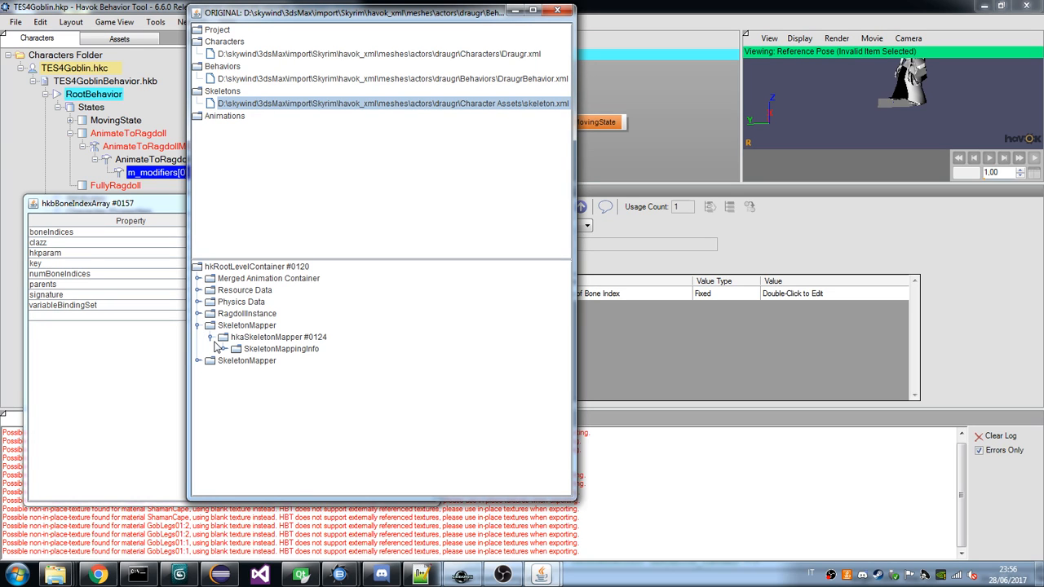
click(216, 347)
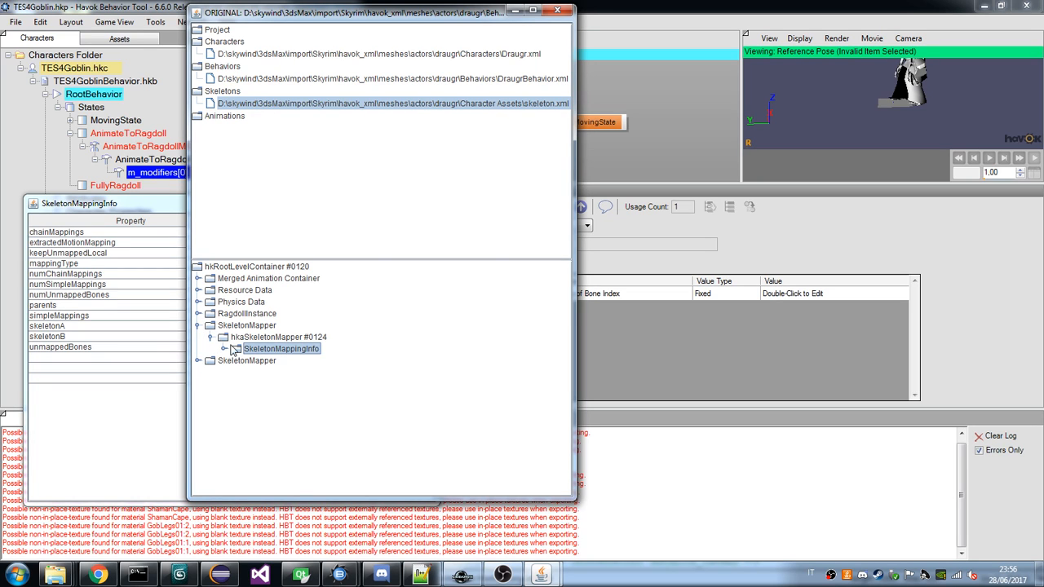
click(225, 349)
scroll(314, 351, down, 2)
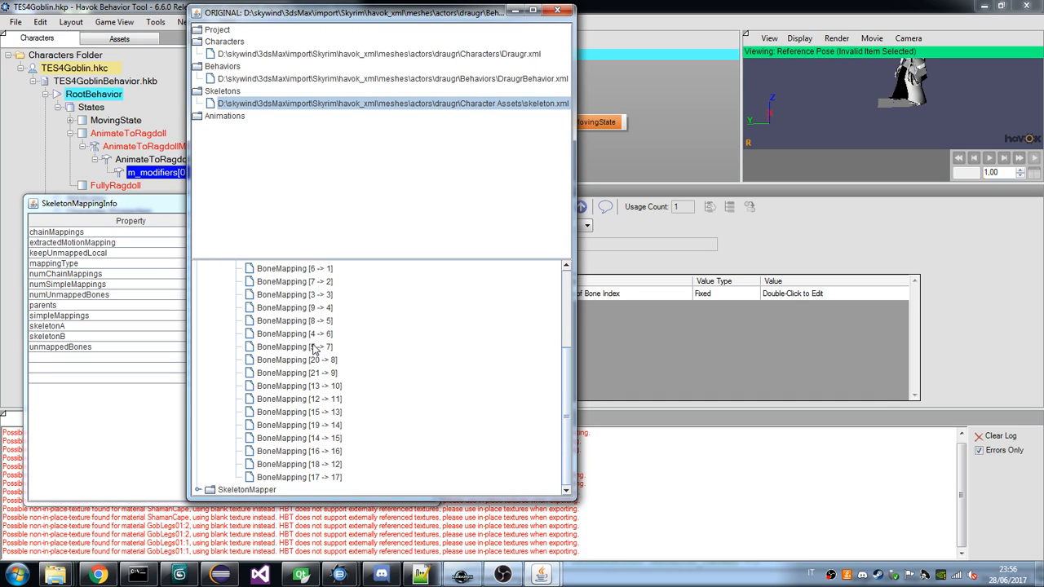
scroll(314, 349, up, 3)
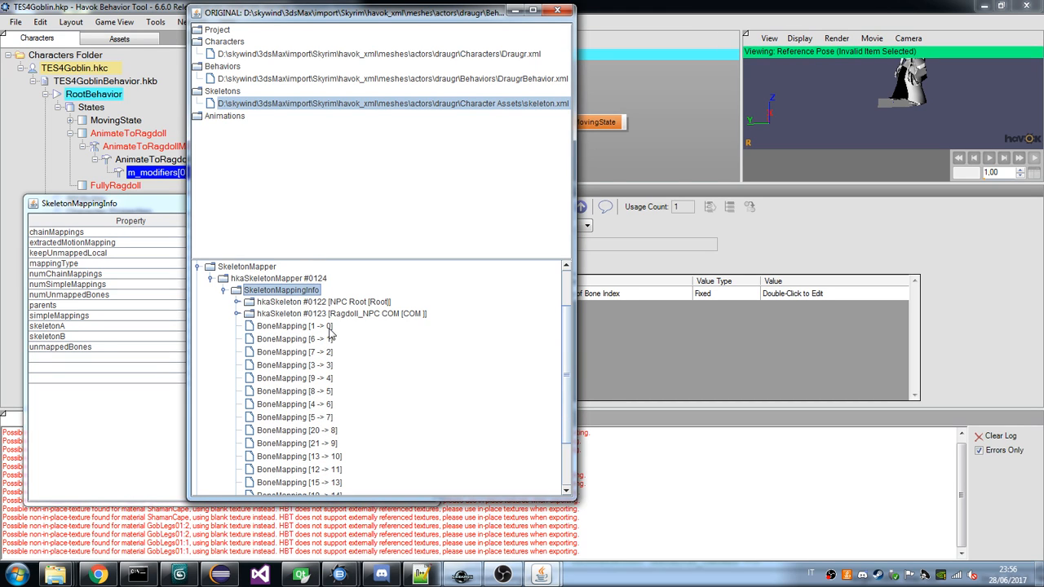
scroll(390, 354, down, 3)
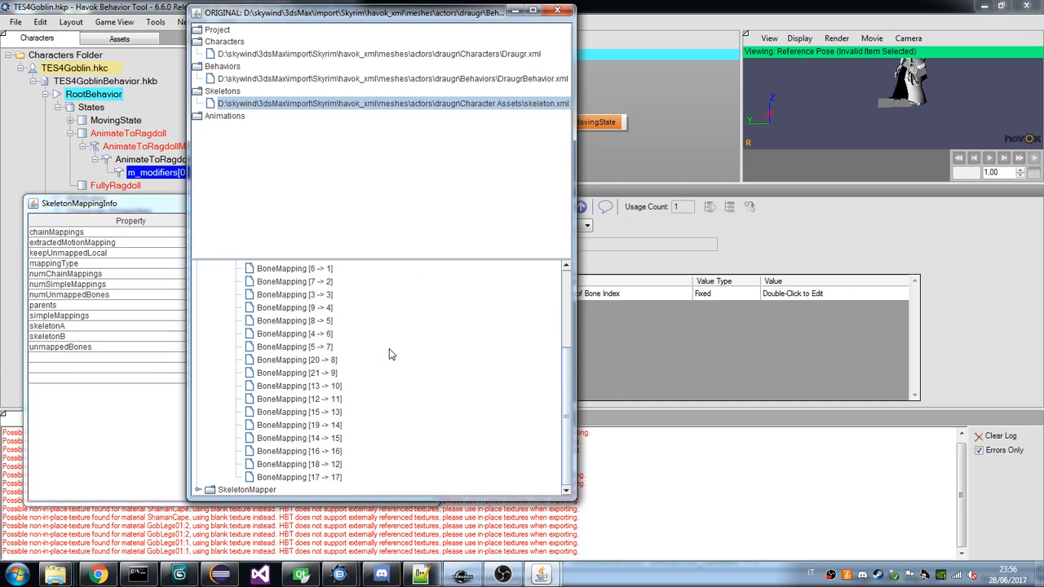
scroll(390, 354, up, 3)
scroll(390, 354, down, 3)
scroll(390, 354, up, 2)
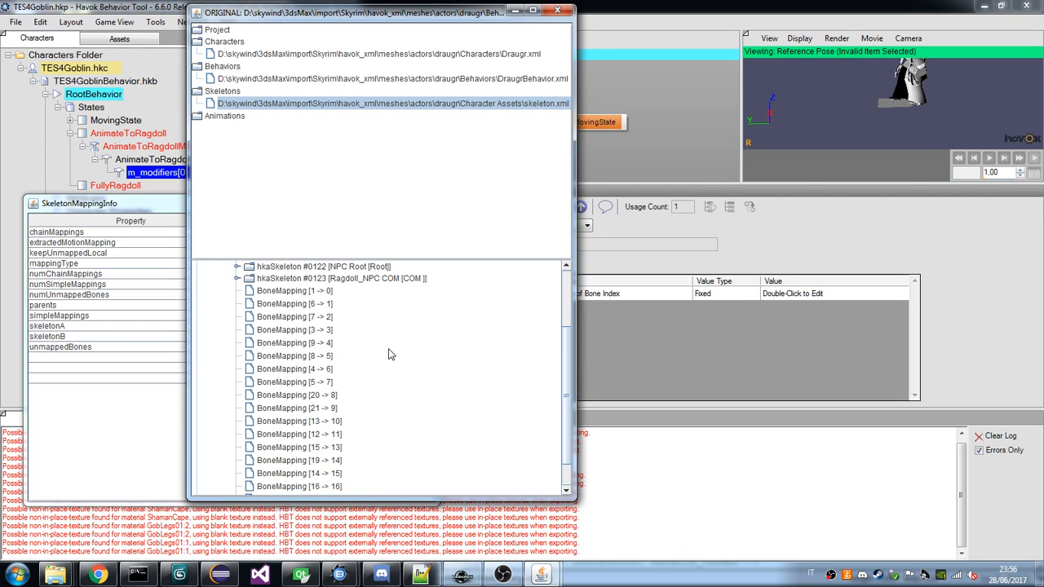
scroll(390, 354, up, 4)
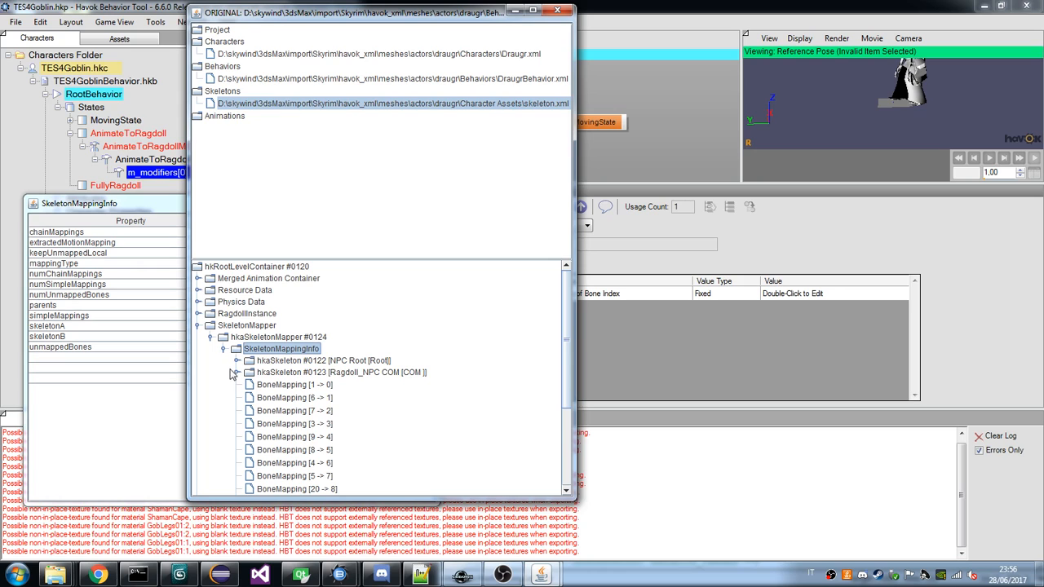
Compare the bone lists of the NPC Root and Ragdoll_NPC COM skeletons with the mappings, and inspect the Ragdoll_NPC COM bone's properties.
click(237, 375)
scroll(255, 343, up, 3)
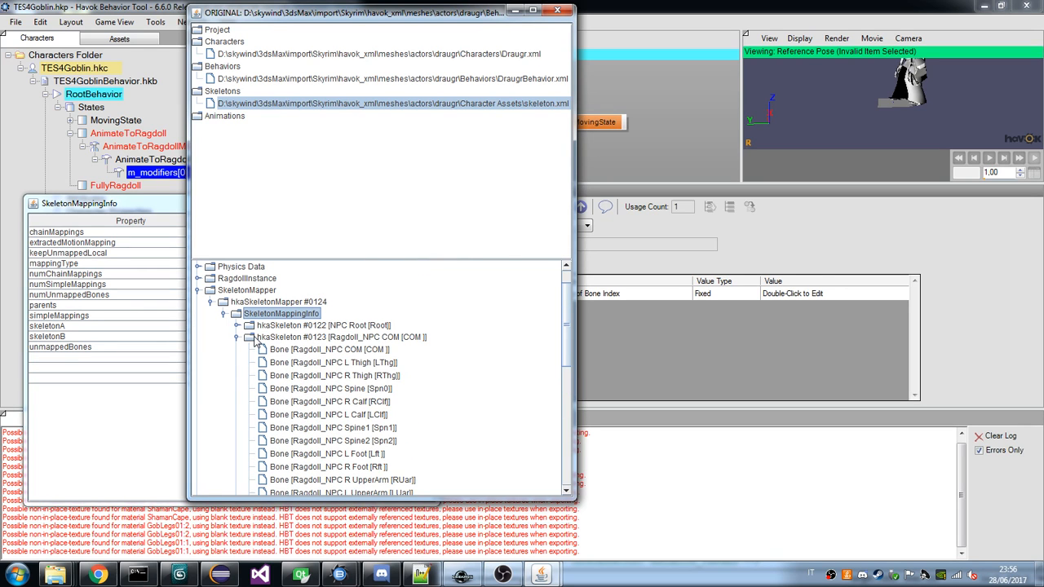
scroll(255, 342, down, 1)
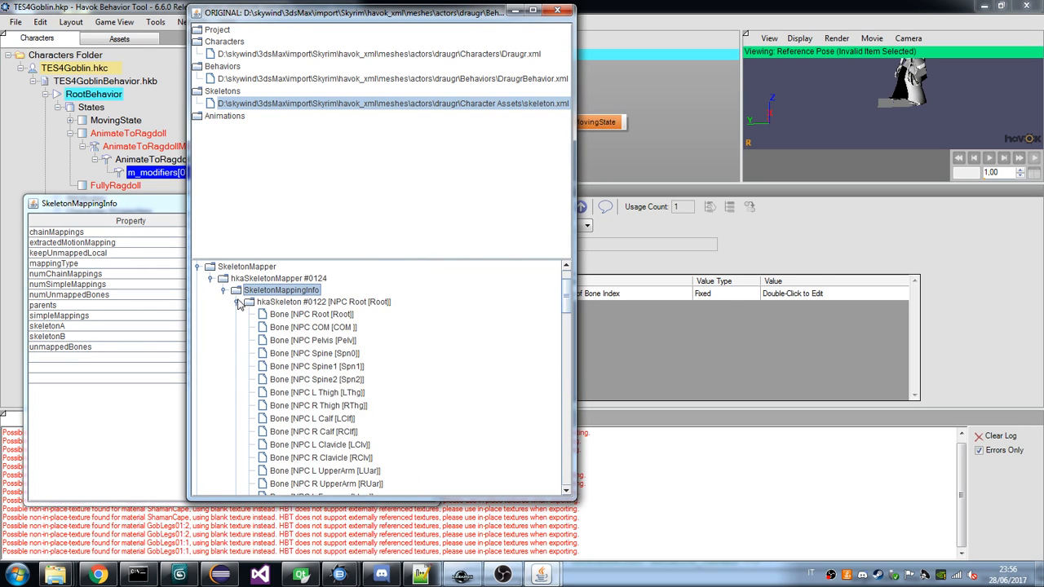
click(236, 313)
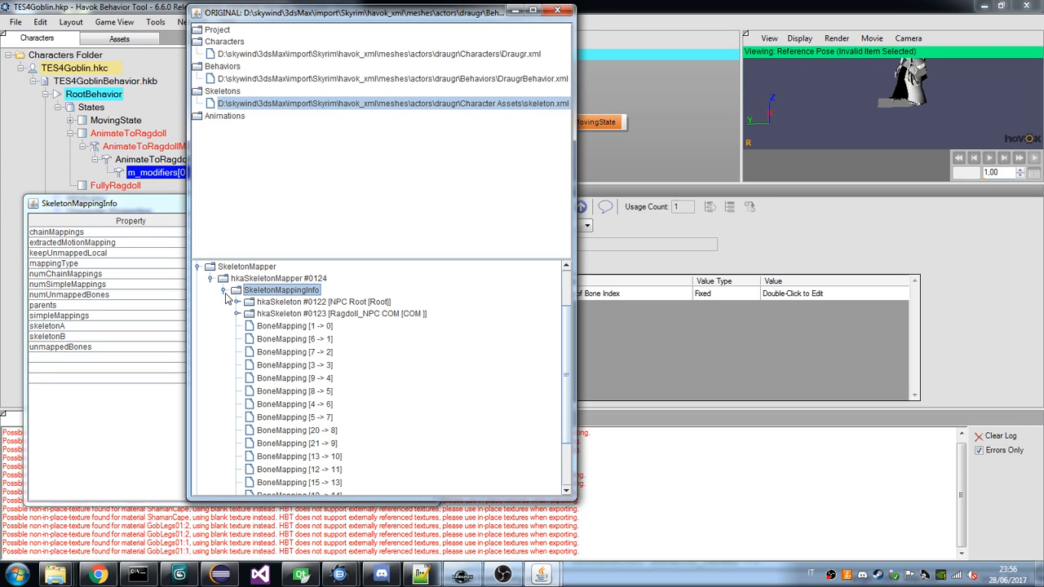
click(237, 302)
scroll(236, 301, up, 1)
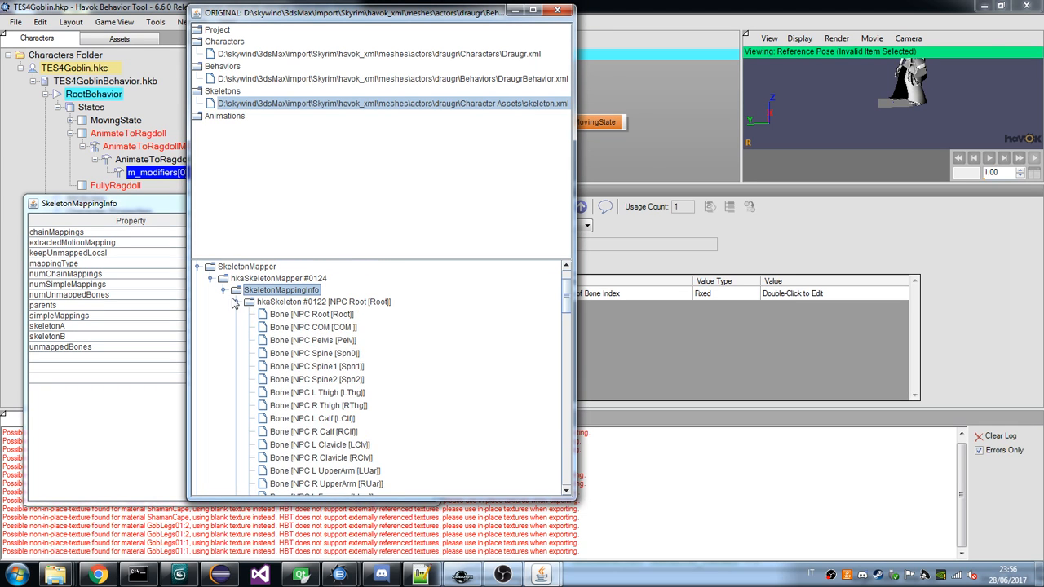
click(236, 301)
click(237, 314)
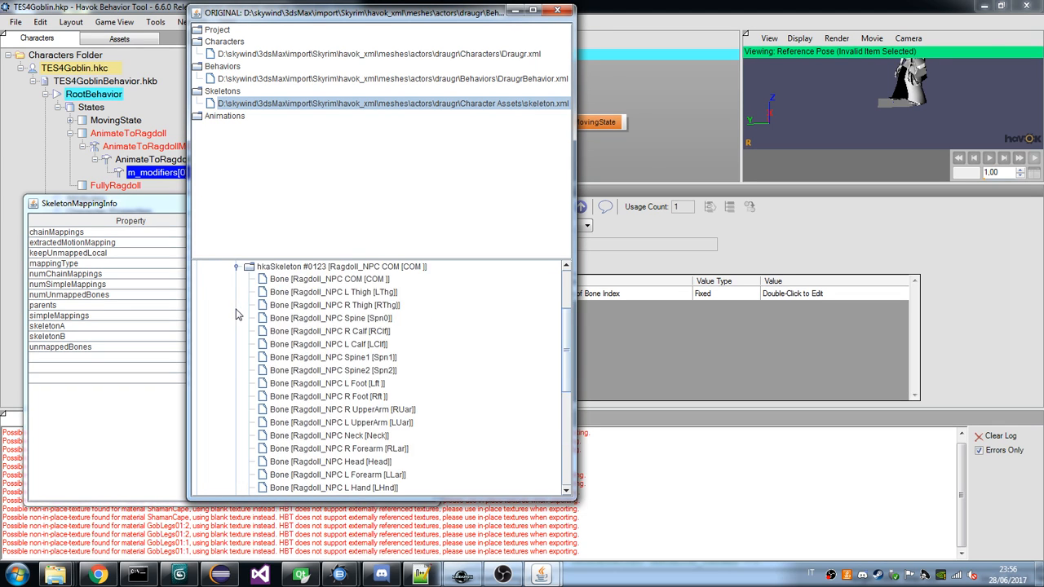
scroll(235, 303, up, 1)
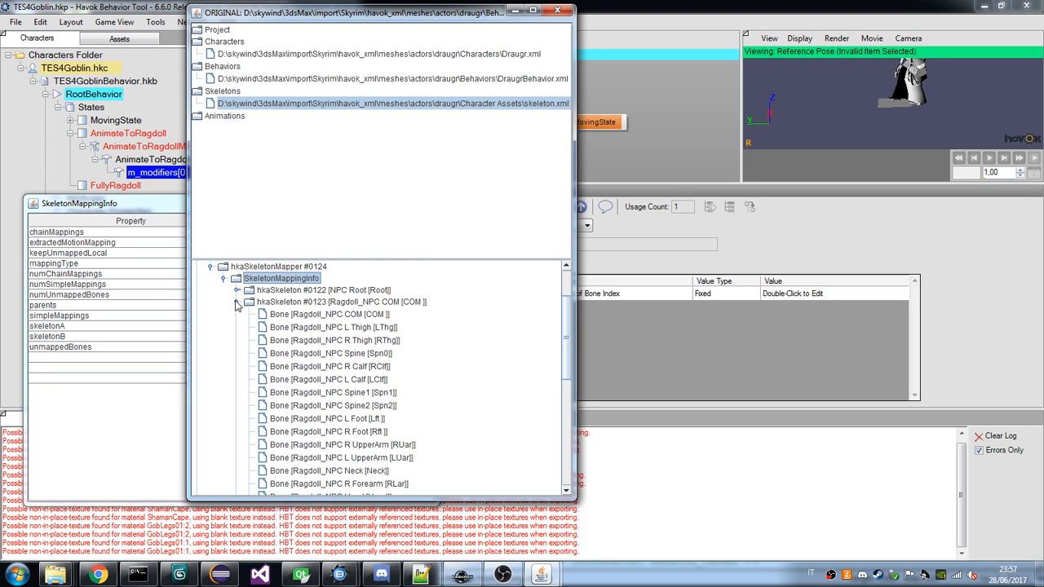
scroll(237, 304, down, 4)
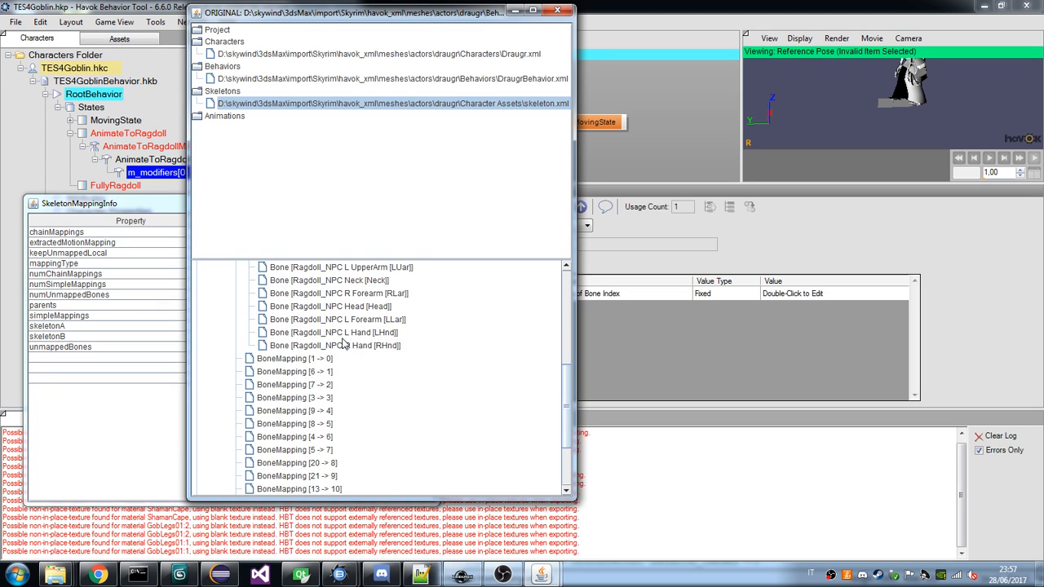
scroll(334, 330, up, 4)
double_click(349, 319)
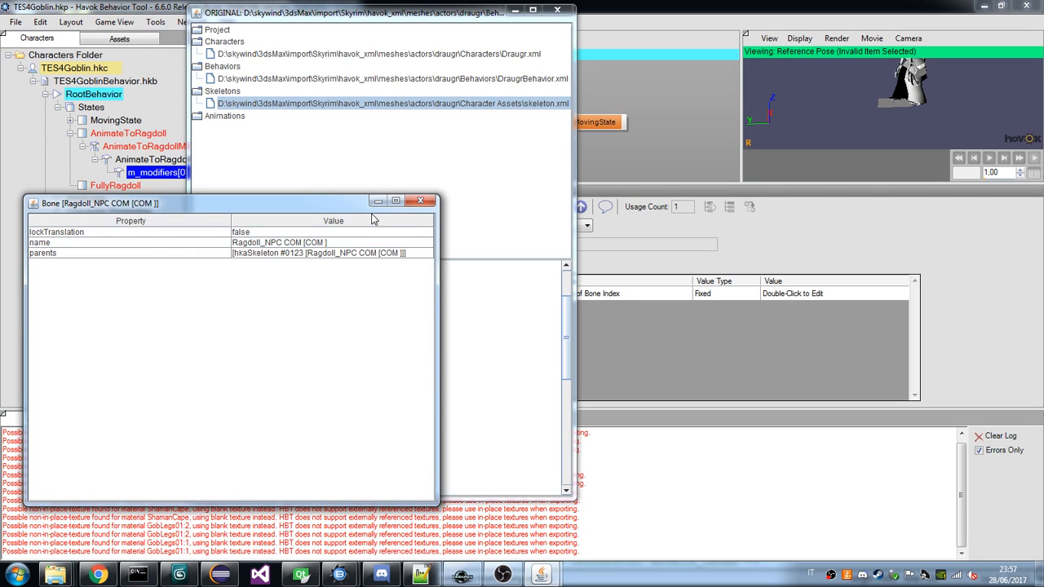
click(421, 202)
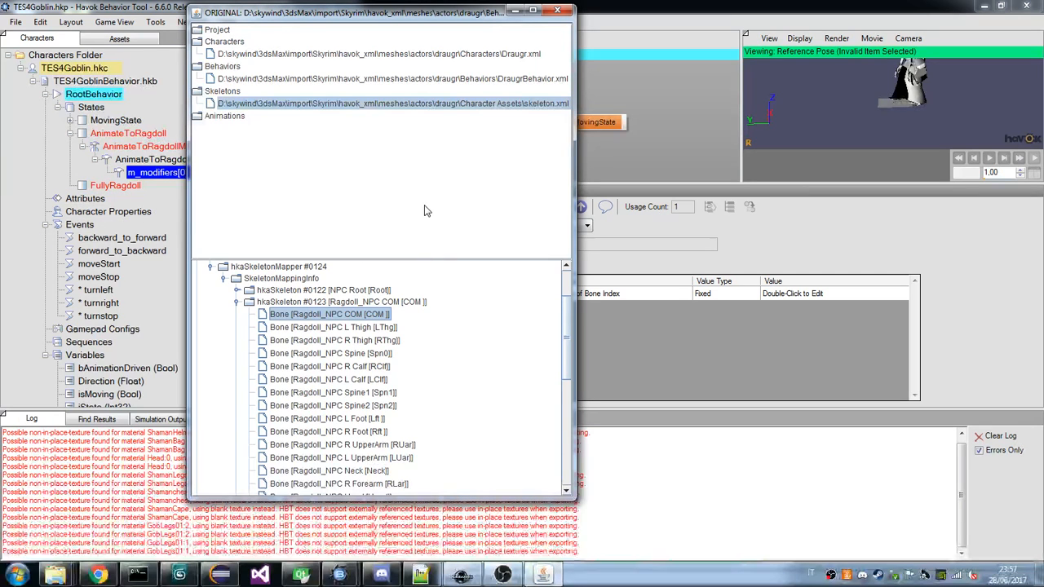
Move the draugr file viewer aside and expand the behavior graph of DraugrBehavior.xml.
drag(384, 12, 606, 38)
click(550, 579)
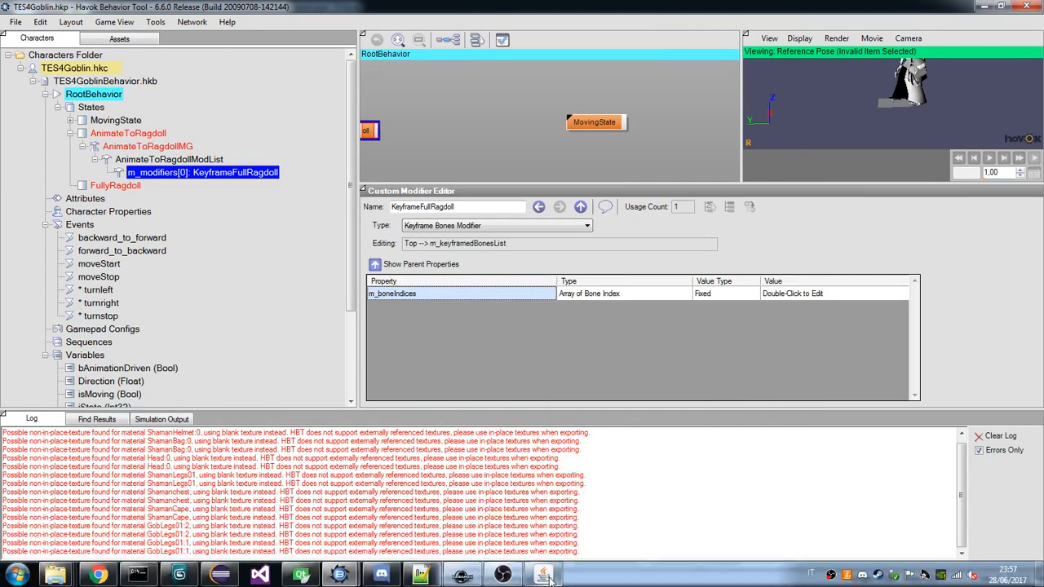
click(550, 579)
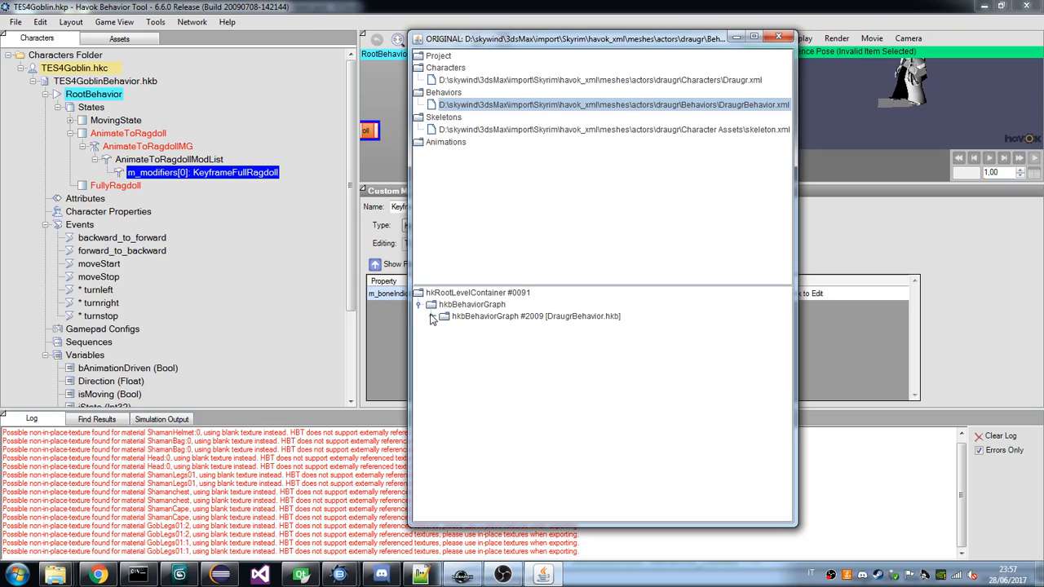
click(431, 316)
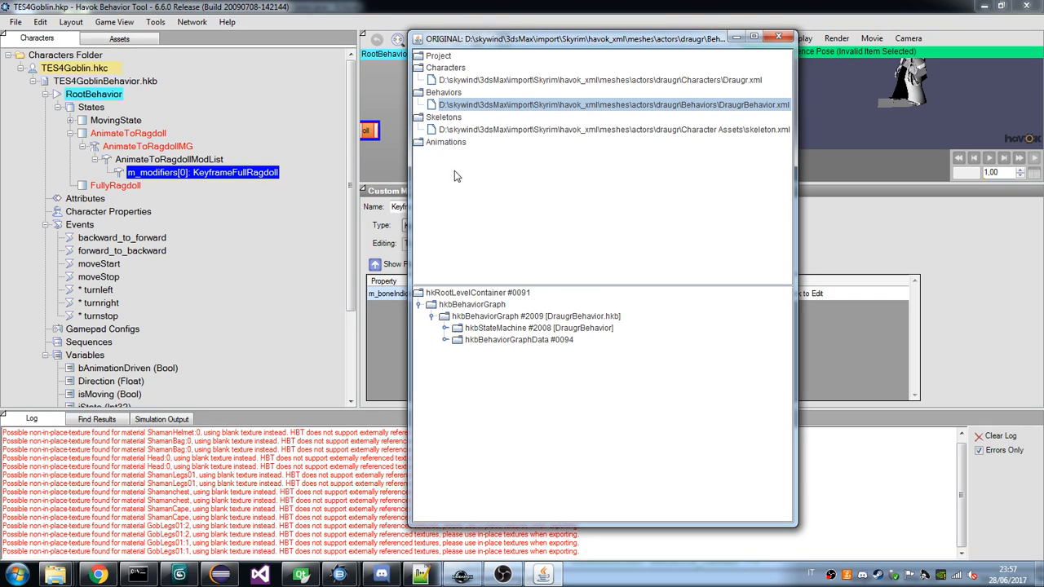
Return to skeleton.xml, examine the RagdollInstance's rigid body order, and inspect the properties of the Ragdoll_NPC COM rigid body.
click(490, 130)
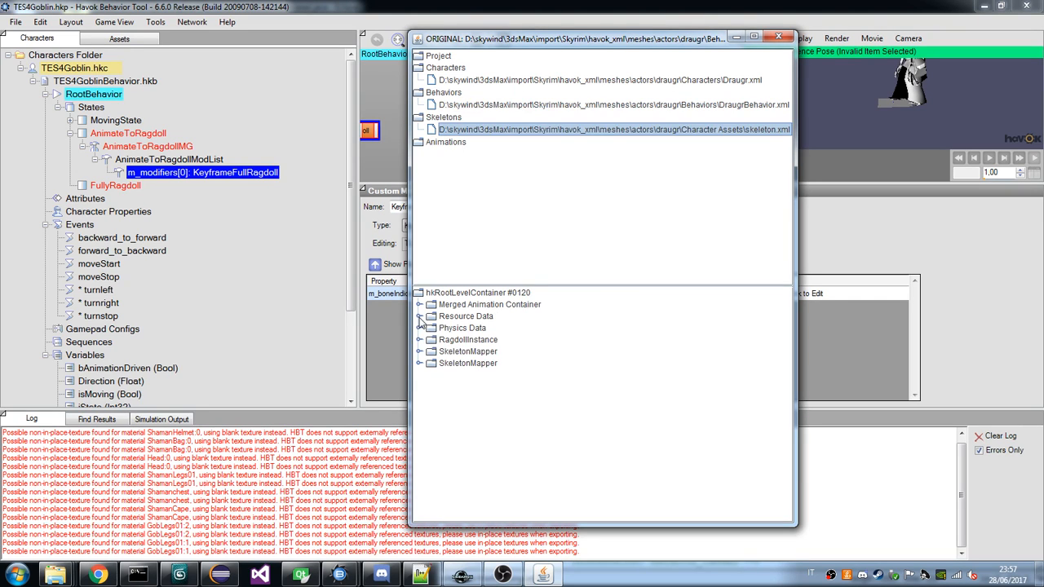
click(418, 316)
click(419, 339)
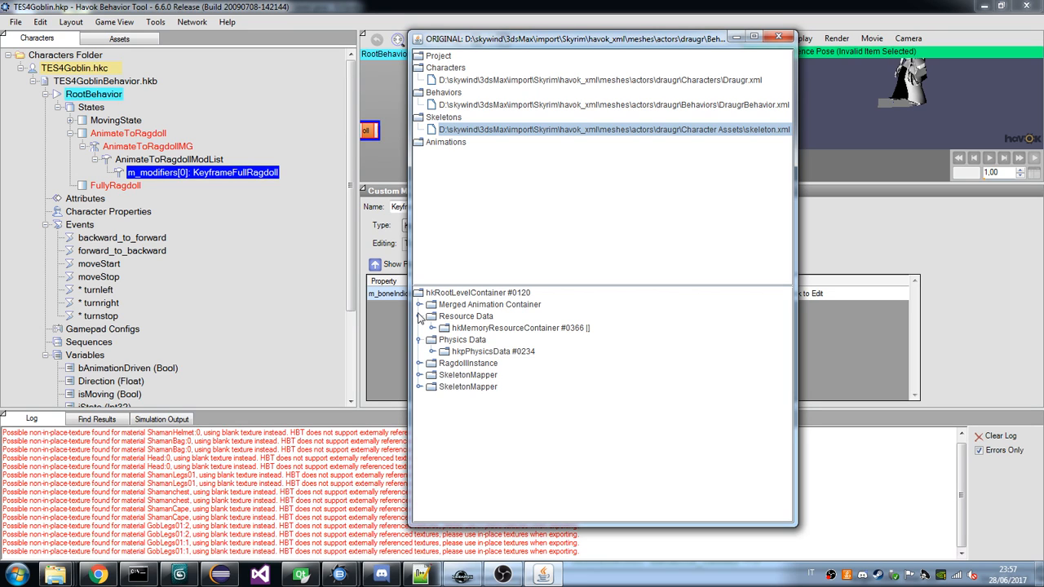
click(419, 316)
click(419, 351)
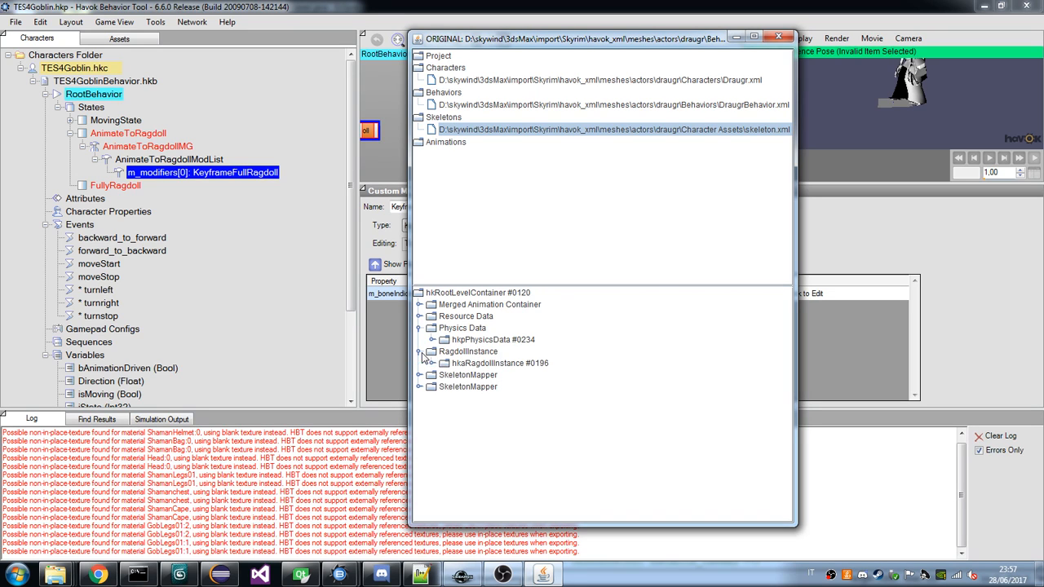
click(431, 363)
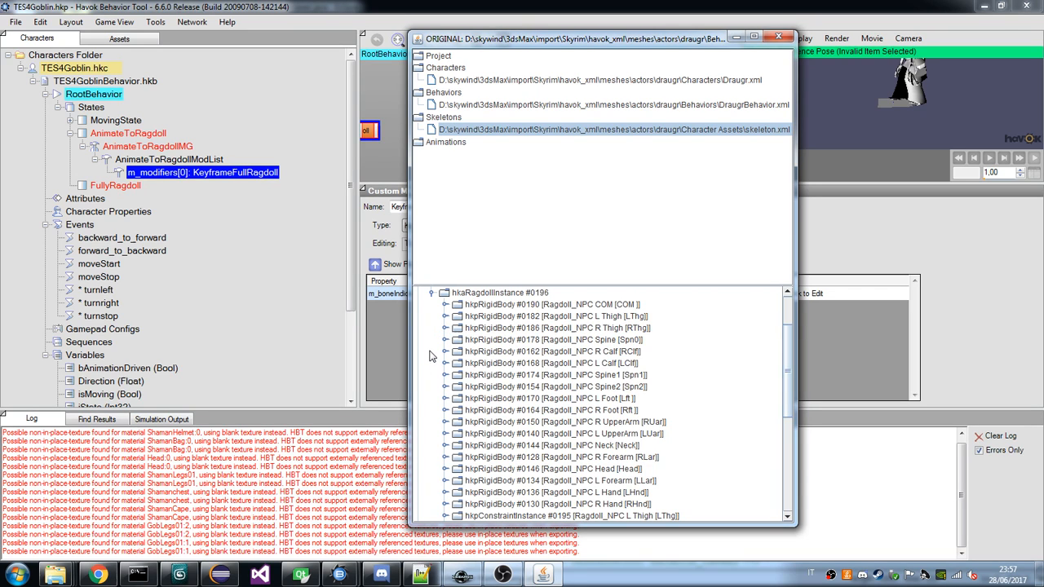
scroll(559, 362, down, 4)
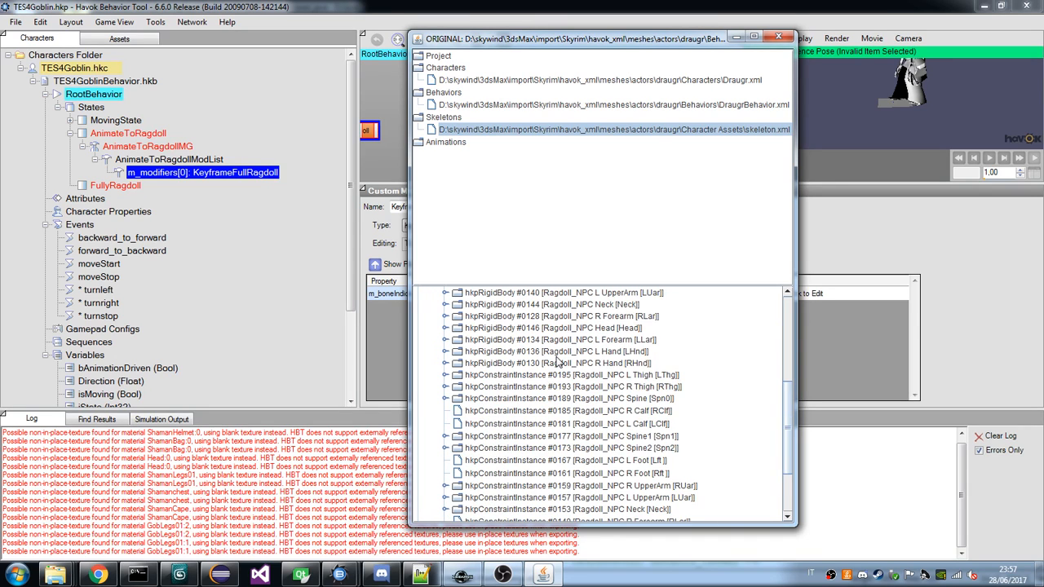
scroll(559, 362, up, 3)
scroll(559, 362, up, 1)
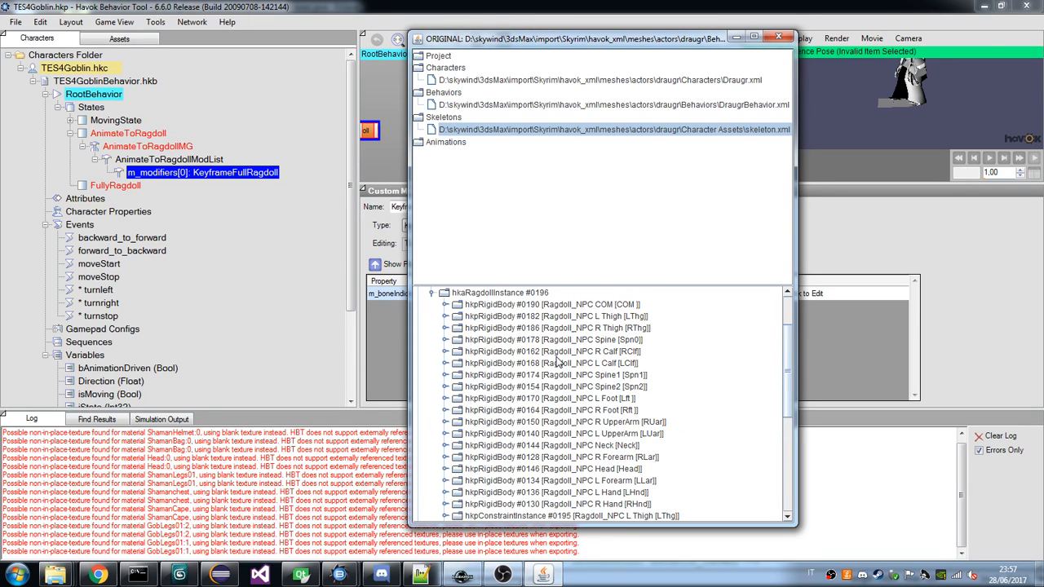
double_click(573, 306)
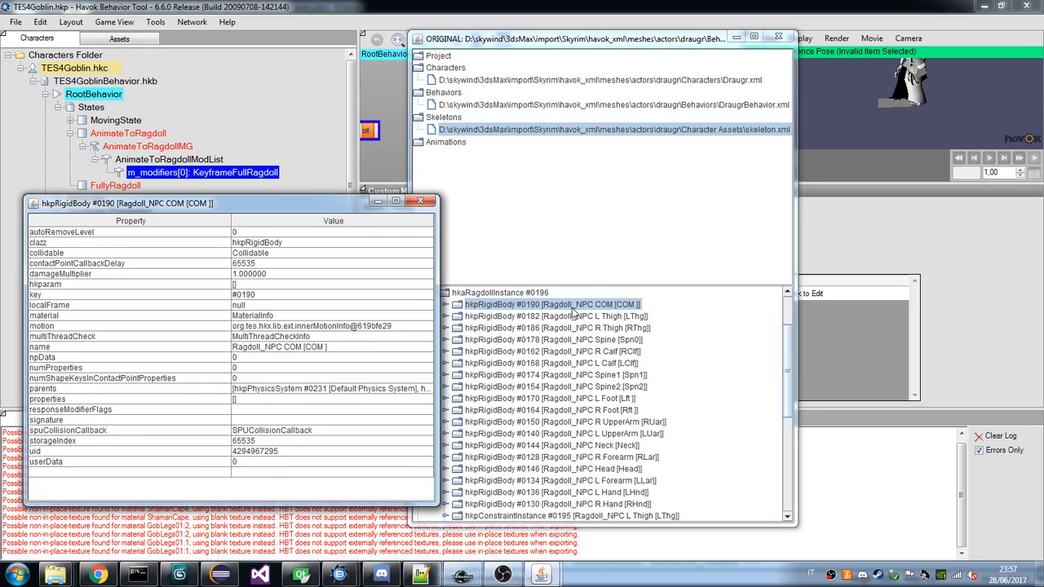
scroll(576, 371, down, 1)
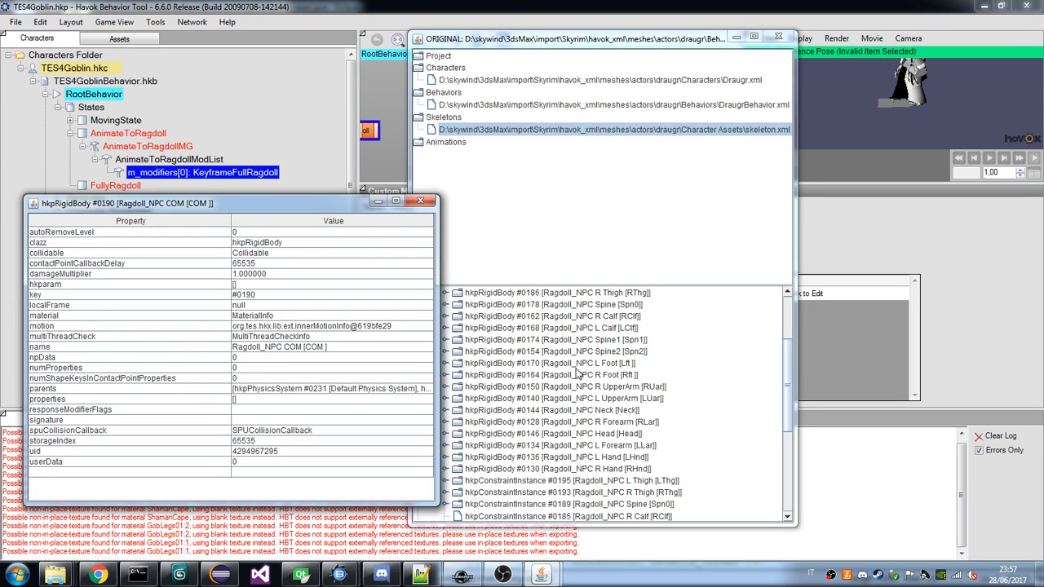
Leave the rigid body properties and add Ragdoll_Bip01 Spine0 as bone index entry 0 of the KeyframeFullRagdoll modifier.
scroll(662, 337, up, 1)
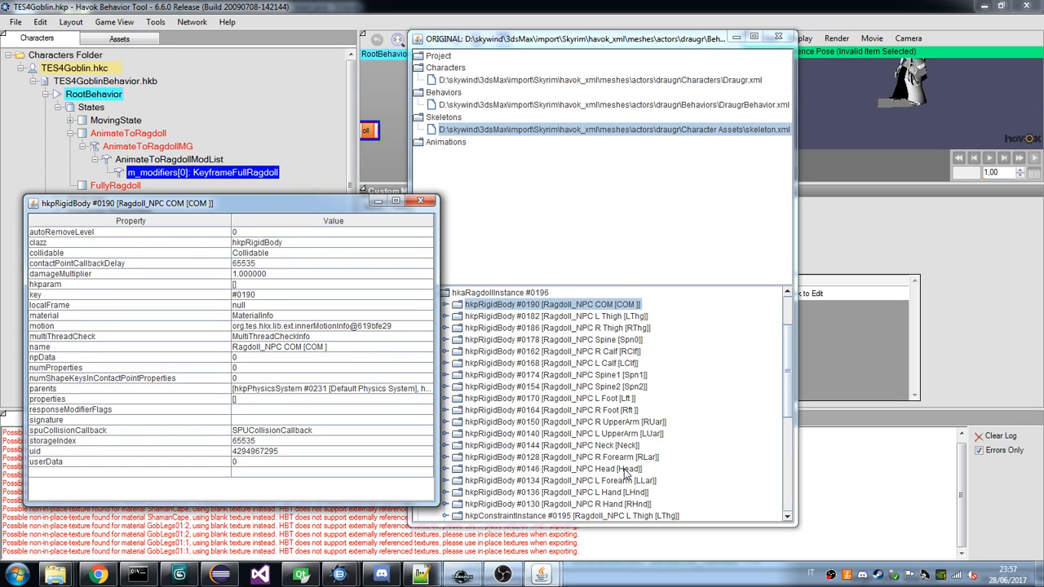
click(425, 202)
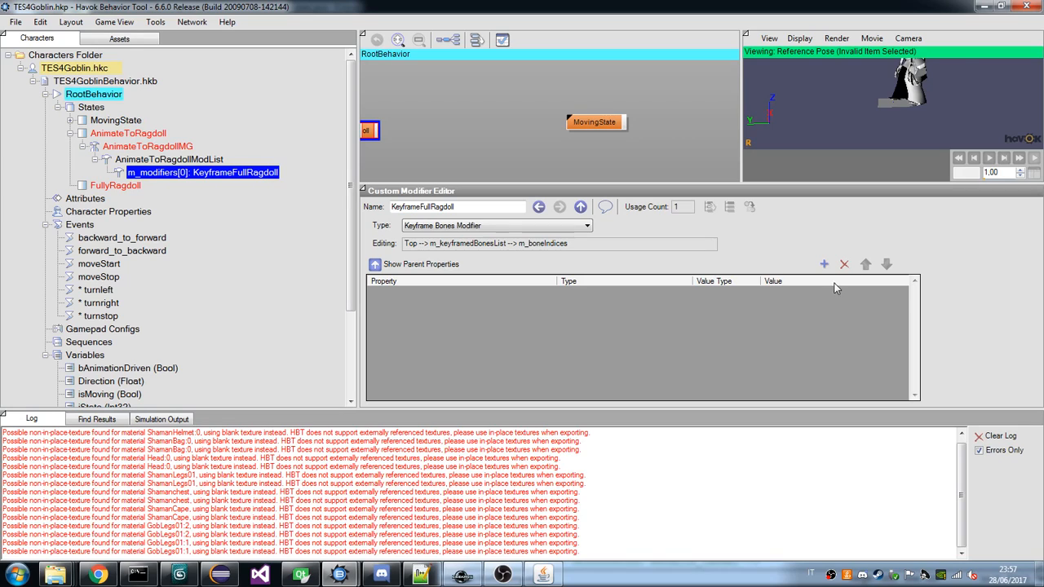
click(824, 264)
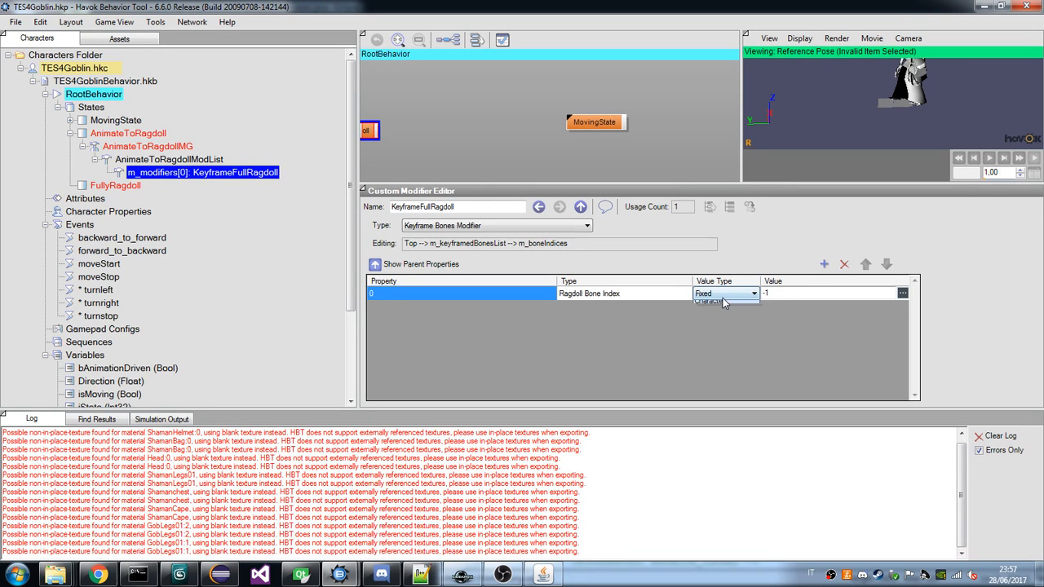
click(902, 293)
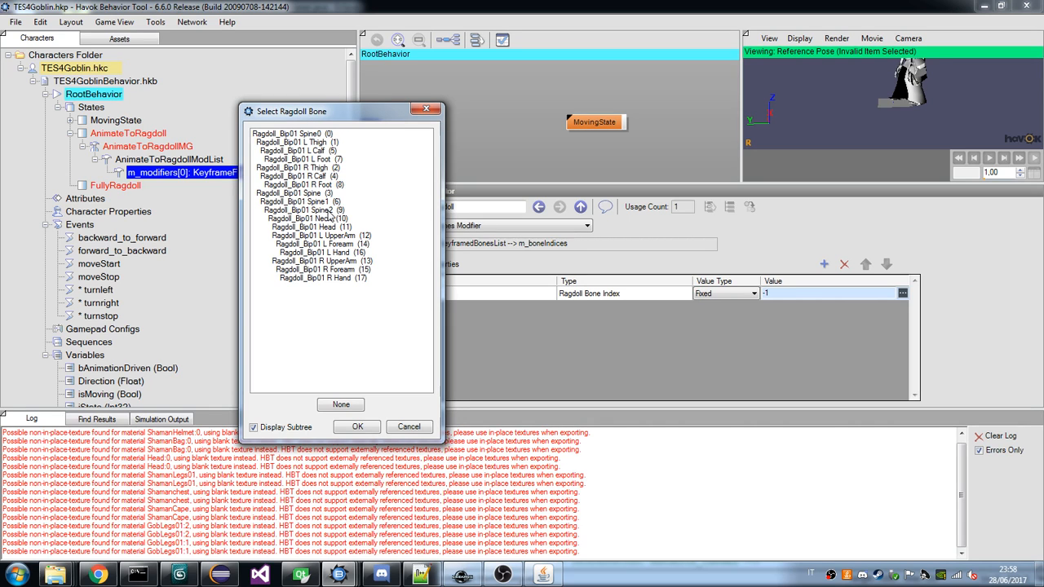
double_click(312, 134)
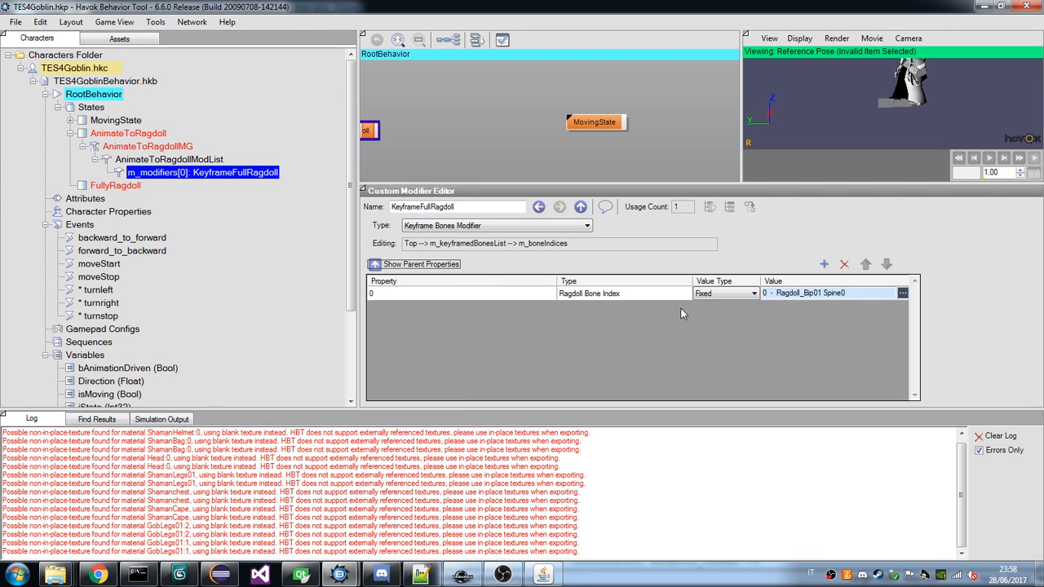
Add the left leg's ragdoll bones L Thigh, L Calf and L Foot as bone index entries 1 to 3.
click(824, 263)
click(878, 309)
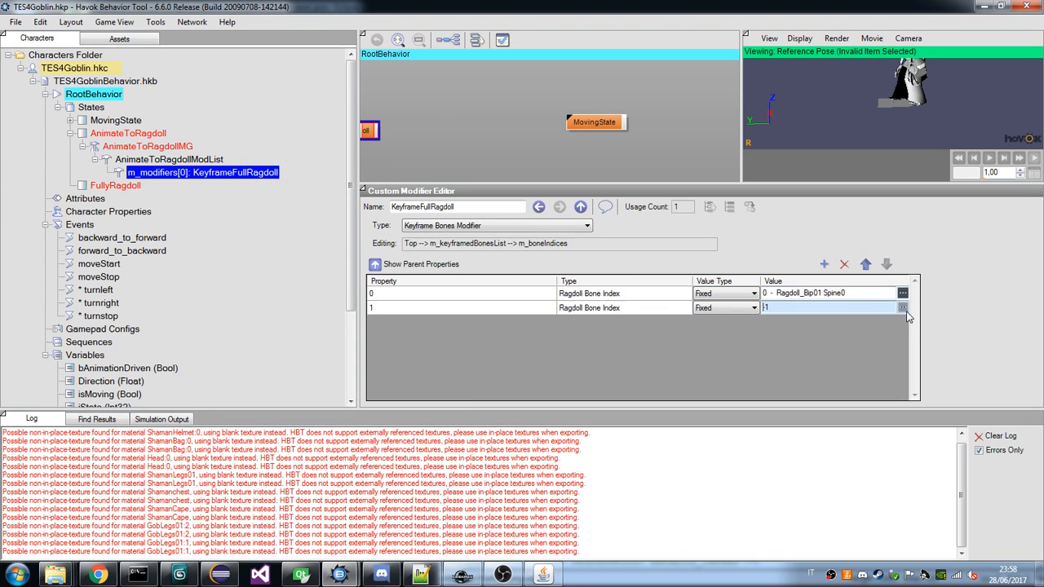
key(Return)
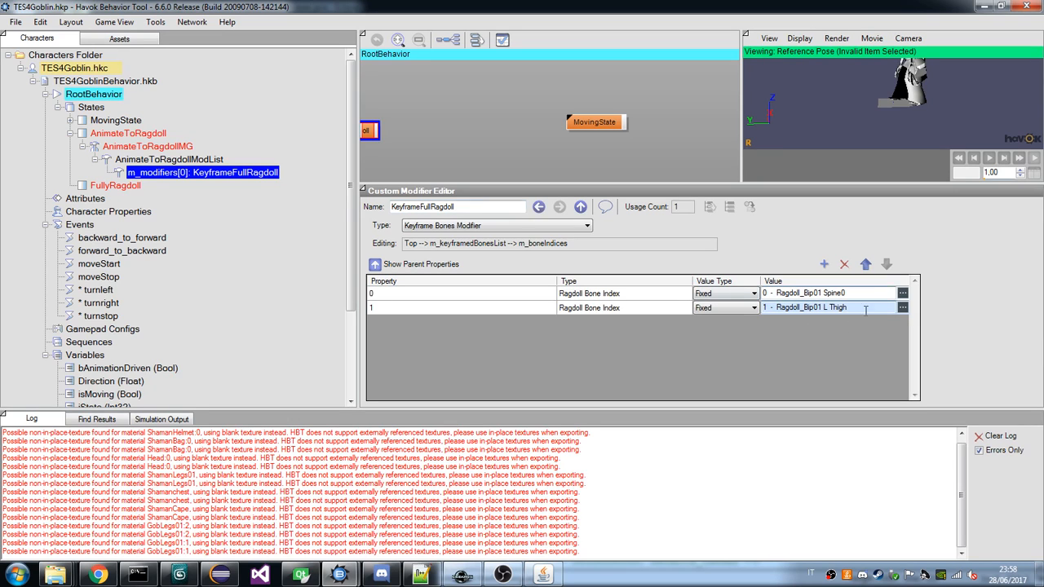
click(824, 263)
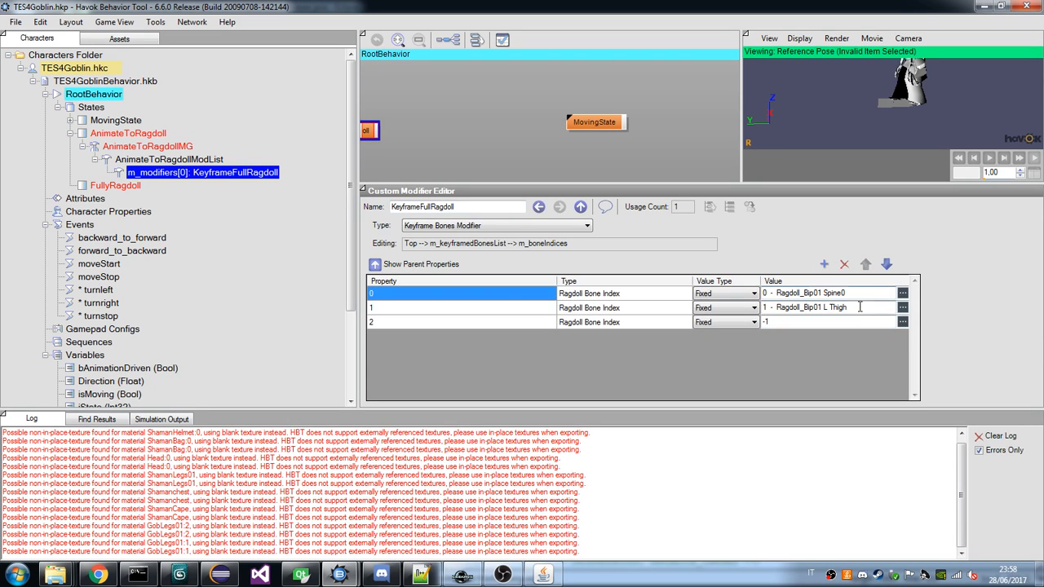
click(906, 324)
double_click(604, 223)
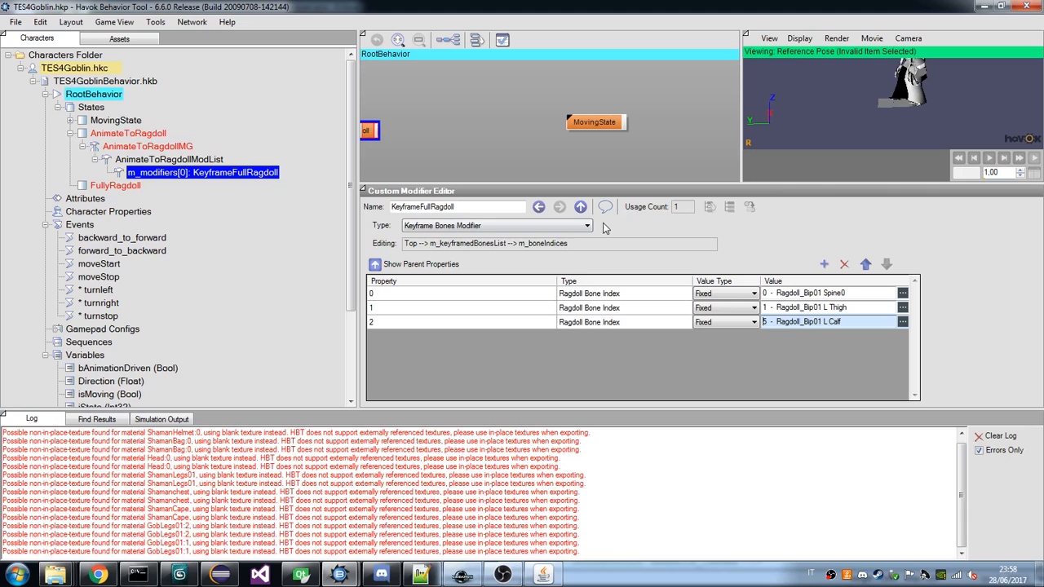
click(824, 264)
click(902, 336)
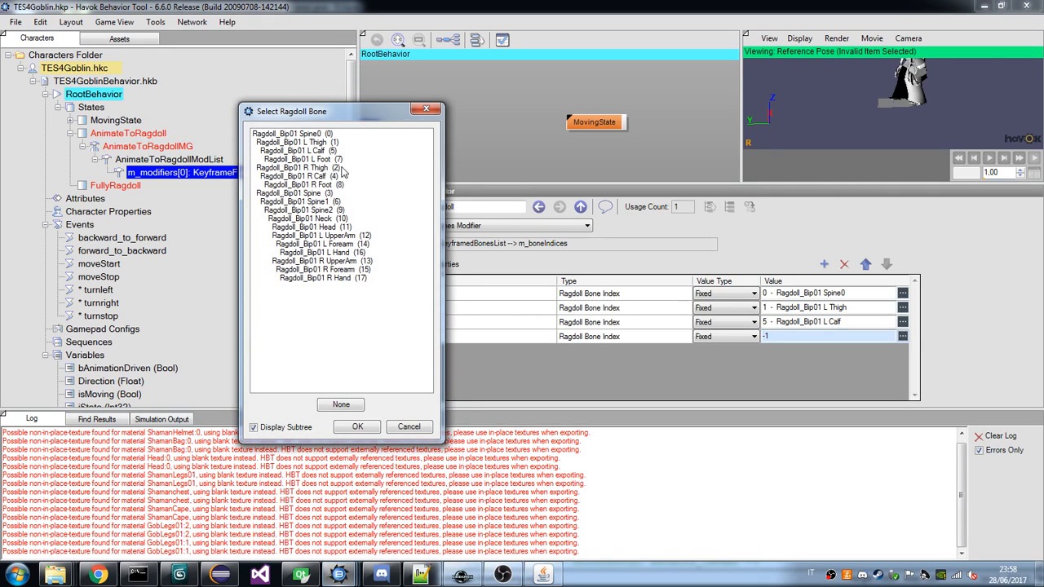
double_click(313, 159)
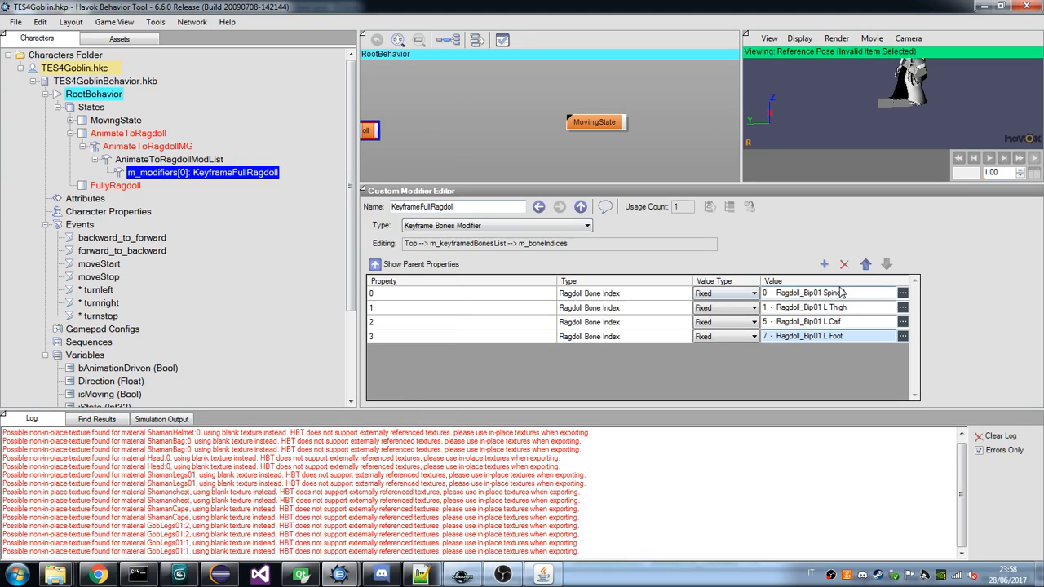
Add the right leg's ragdoll bones R Thigh, R Calf and R Foot as bone index entries 4 to 6.
click(824, 264)
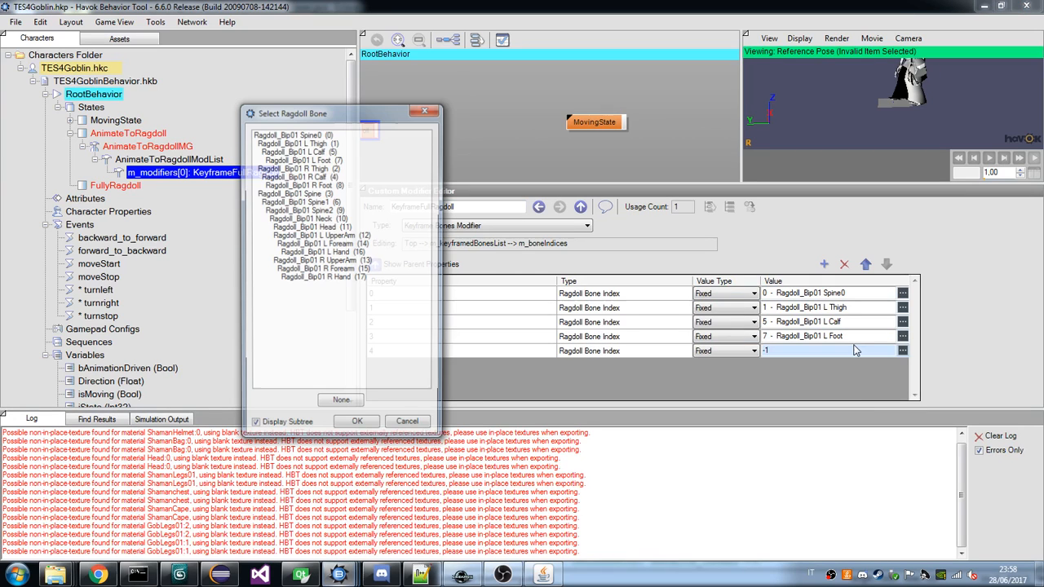
double_click(300, 168)
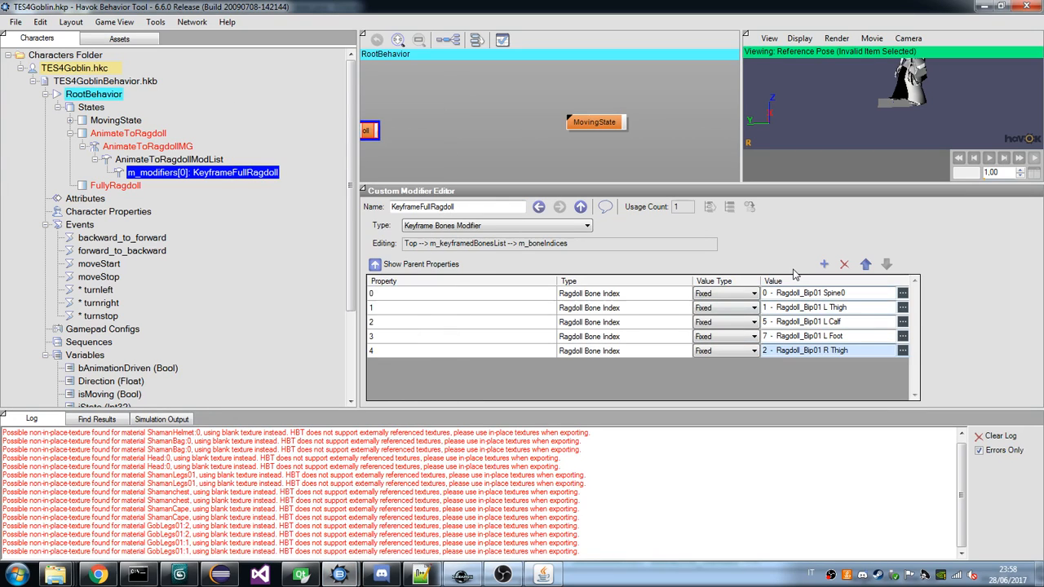
click(823, 263)
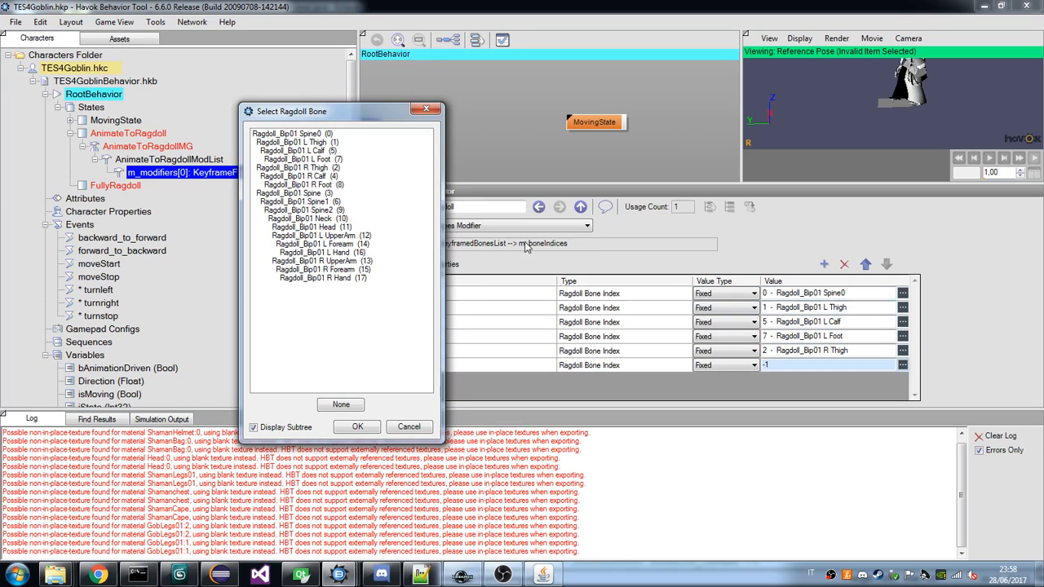
click(308, 176)
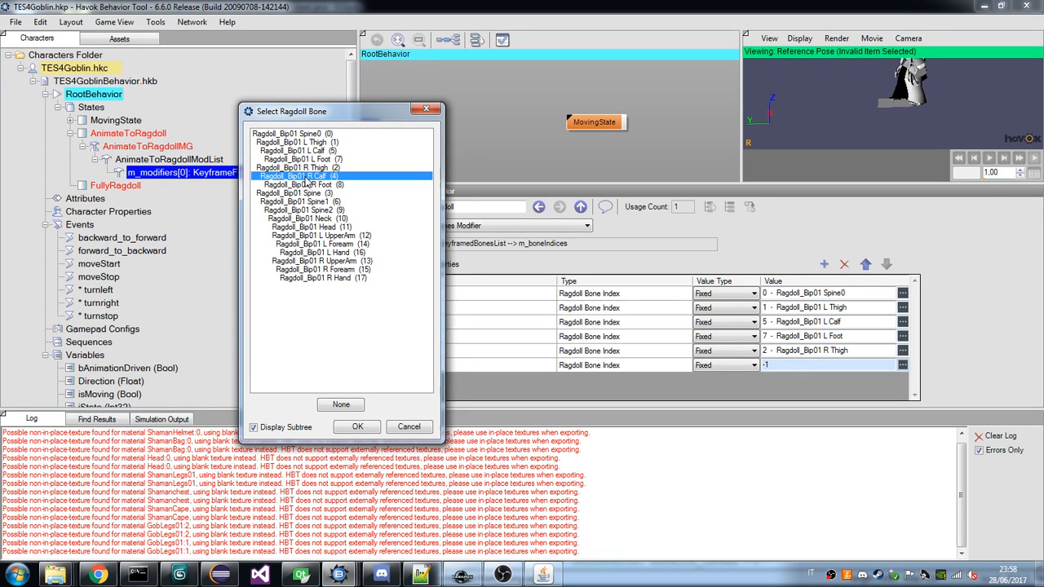
double_click(306, 177)
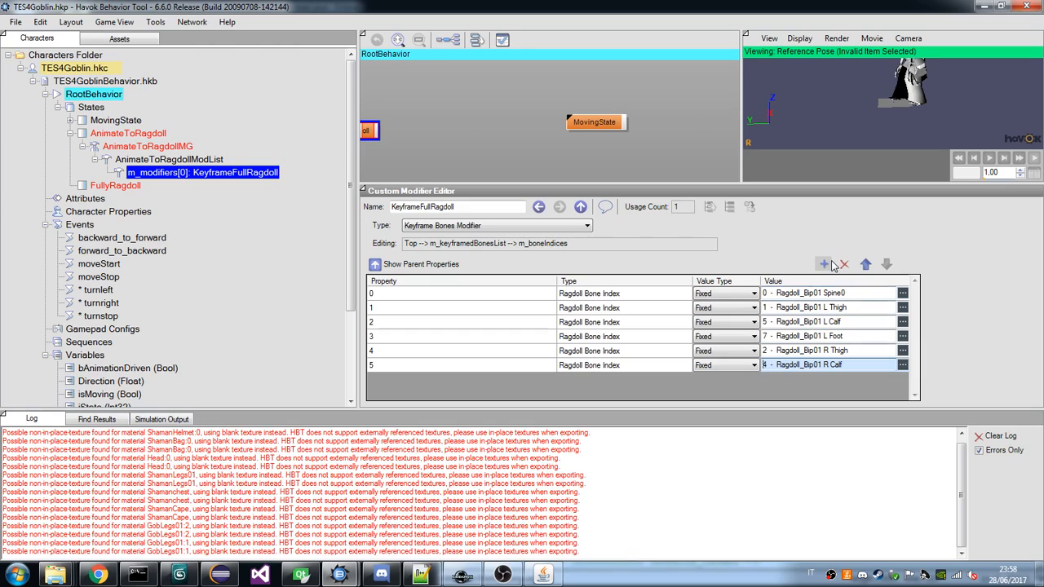
click(825, 264)
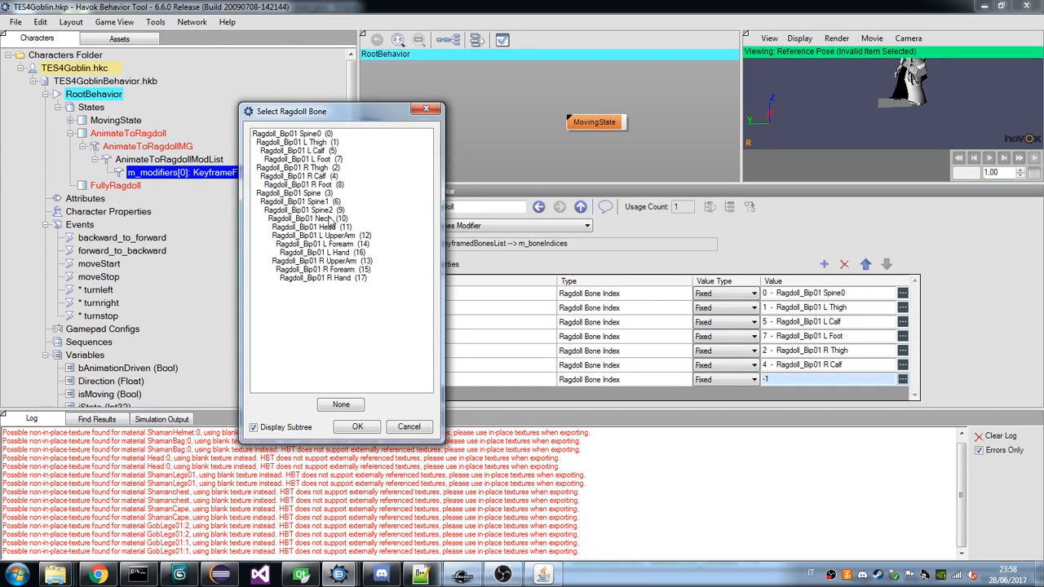
double_click(321, 185)
Add the ragdoll bones Spine, Spine1 and Spine2 as bone index entries 7 to 9.
click(824, 265)
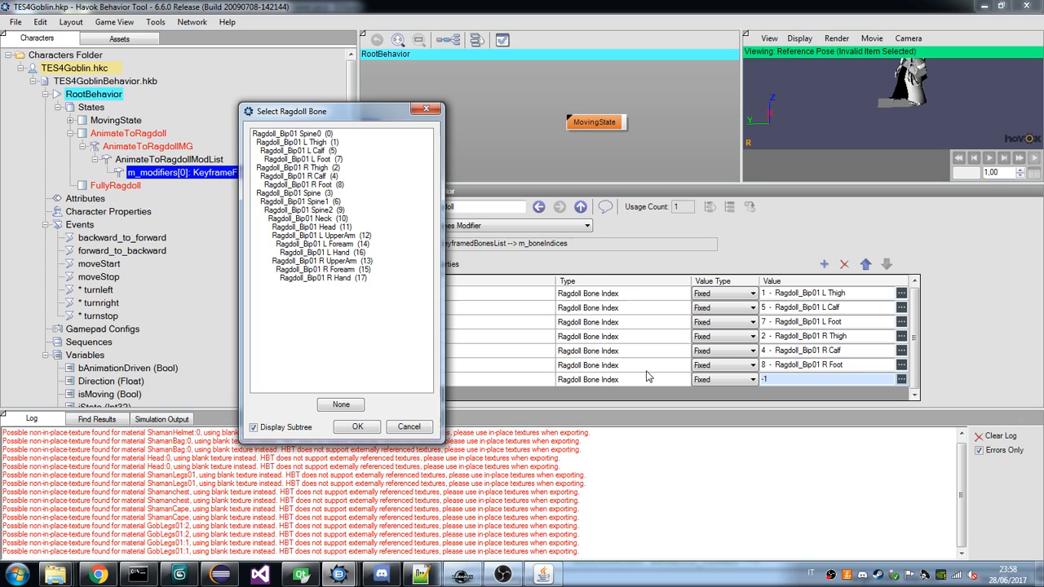
click(292, 192)
click(358, 427)
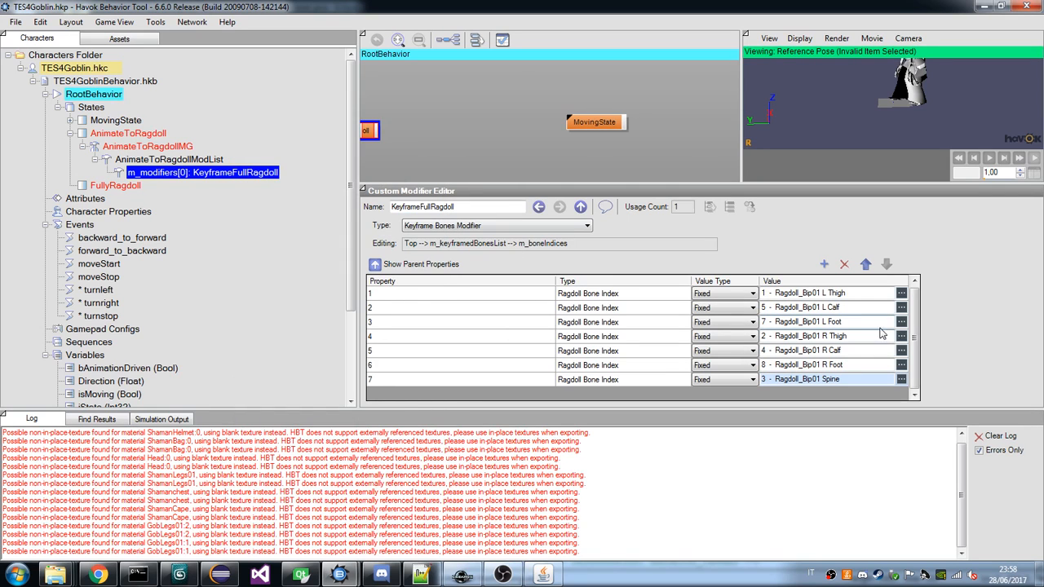
click(824, 264)
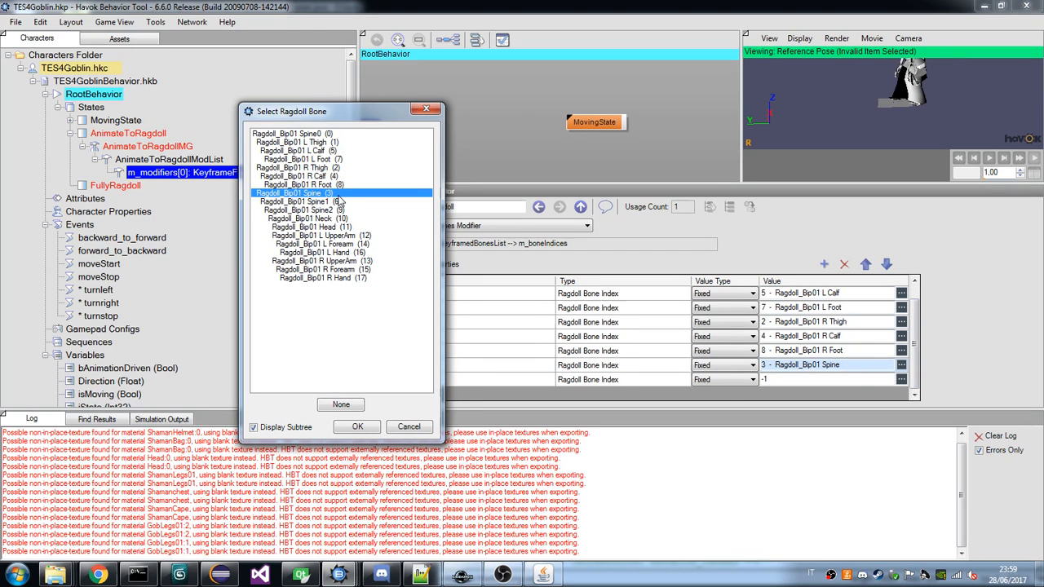
double_click(339, 196)
click(901, 380)
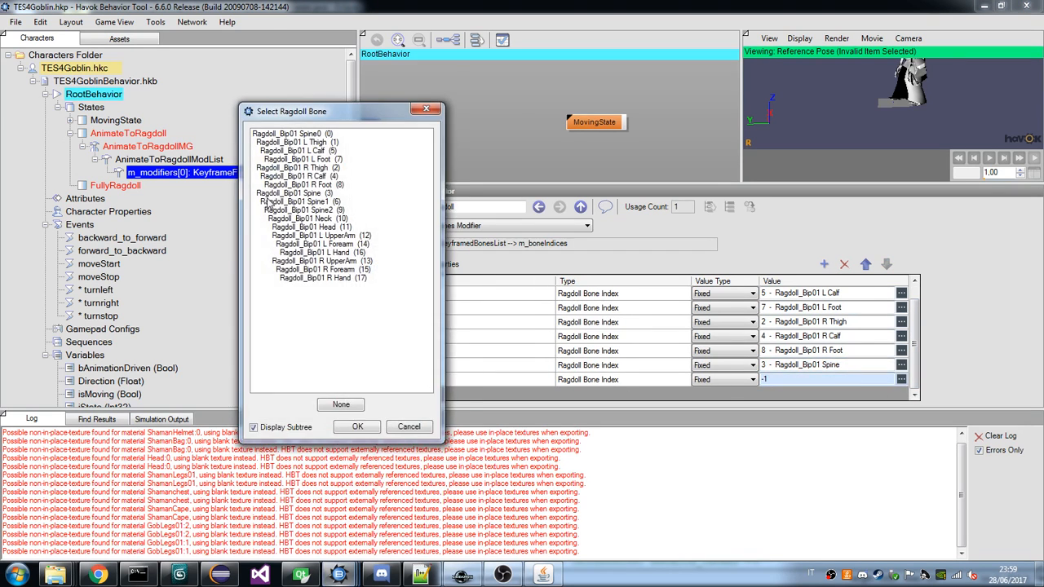
double_click(270, 201)
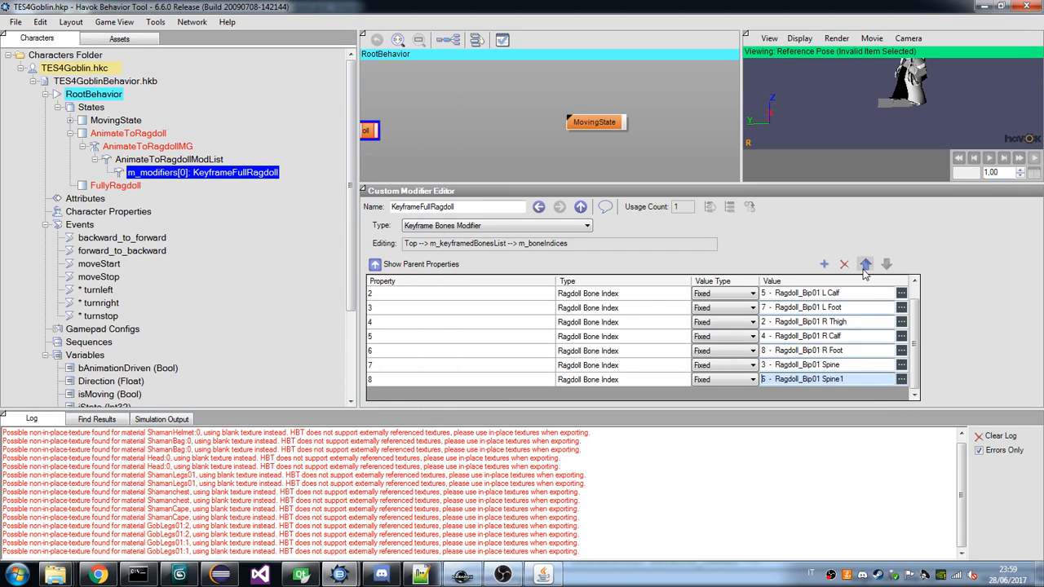
click(823, 264)
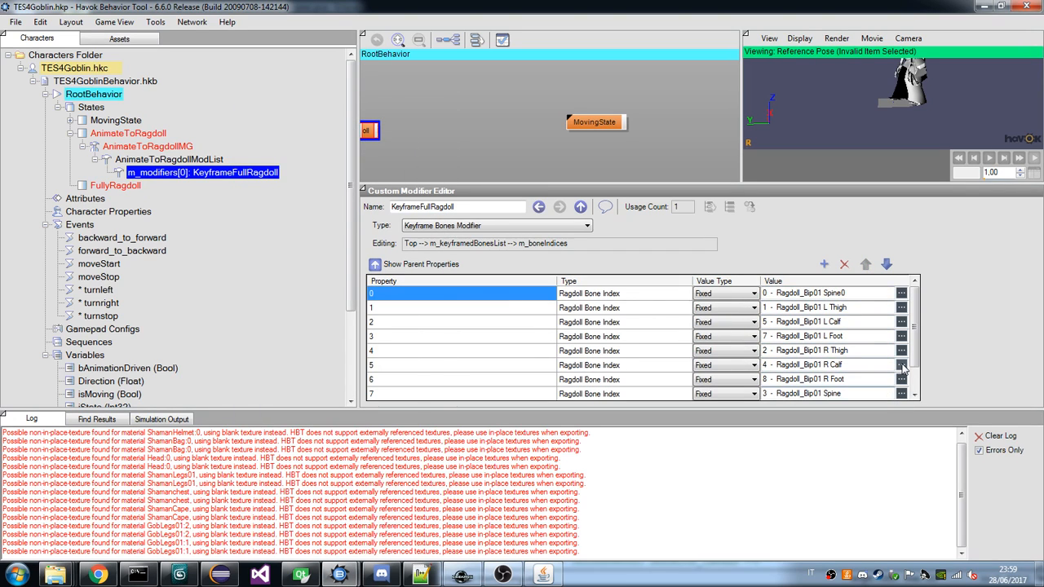
scroll(903, 369, down, 1)
click(901, 380)
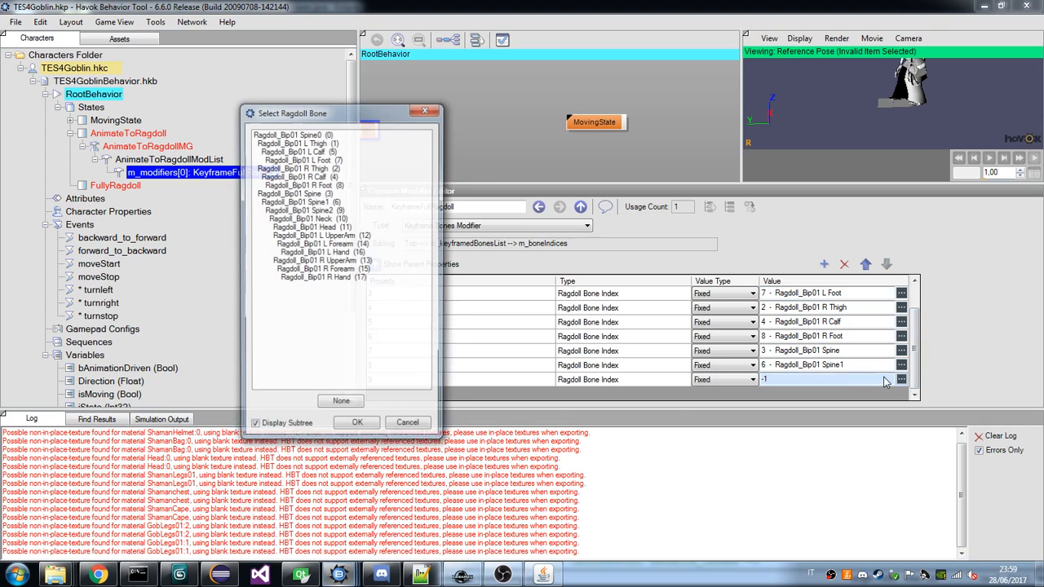
click(330, 210)
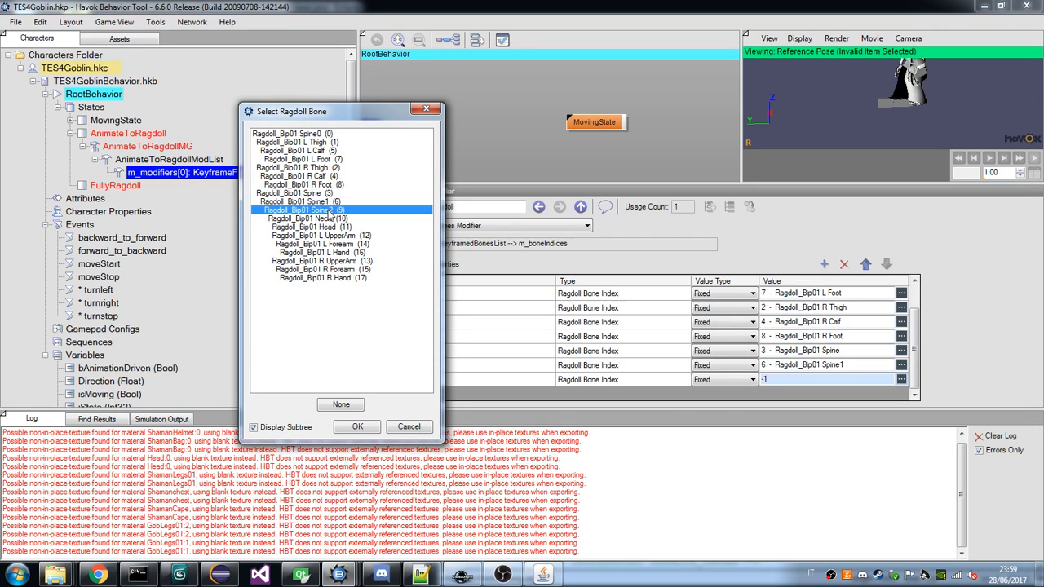
double_click(330, 211)
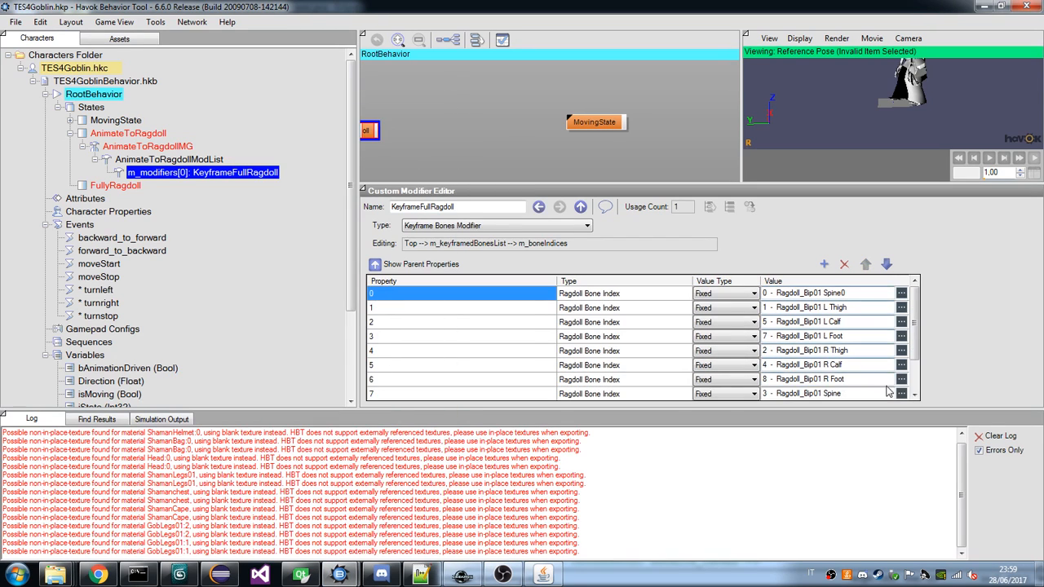
Add the ragdoll bones Neck and Head as bone index entries 10 and 11.
scroll(912, 371, down, 1)
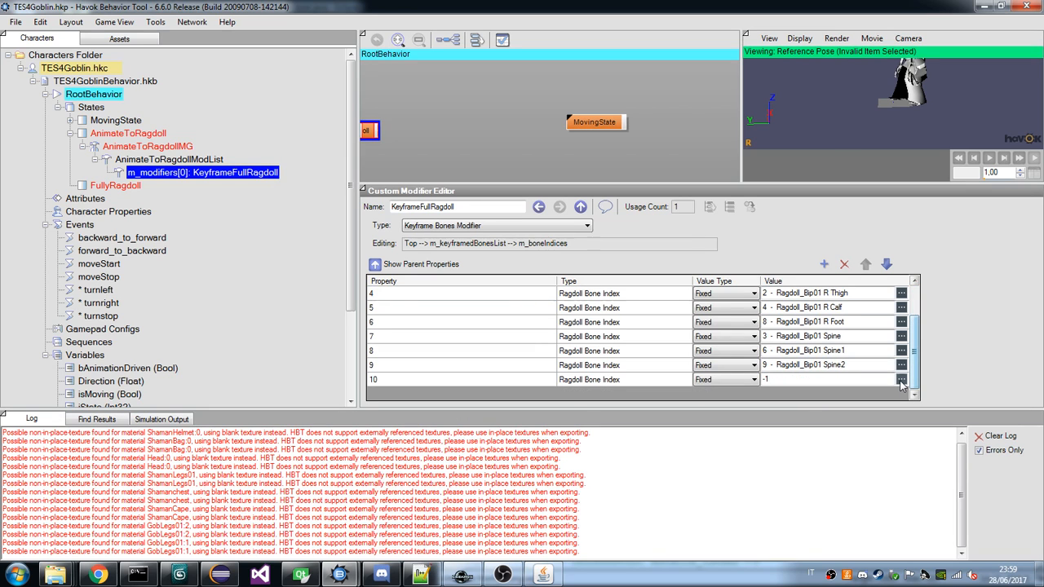
click(901, 381)
double_click(329, 219)
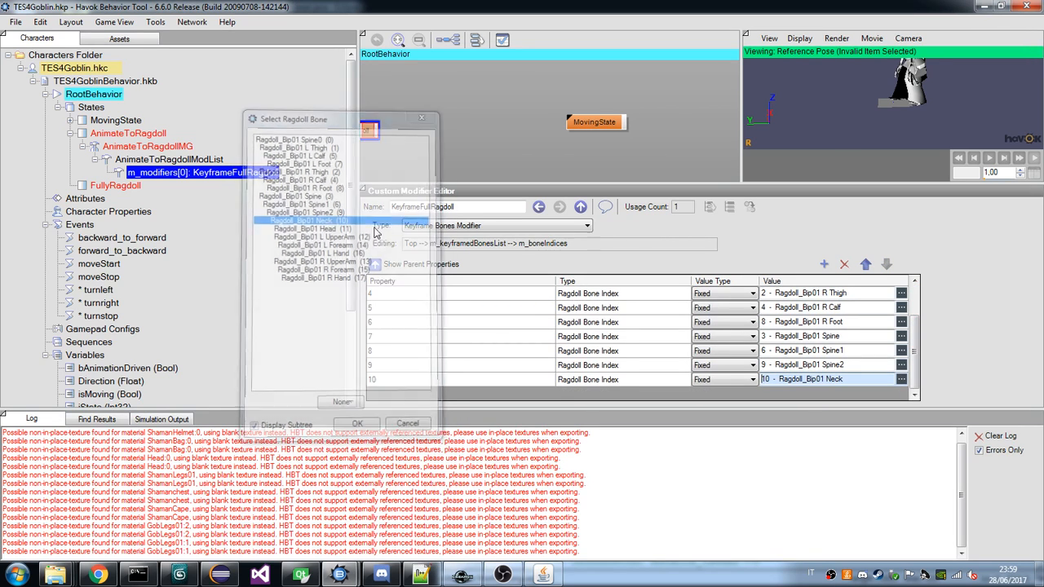
click(824, 264)
click(902, 379)
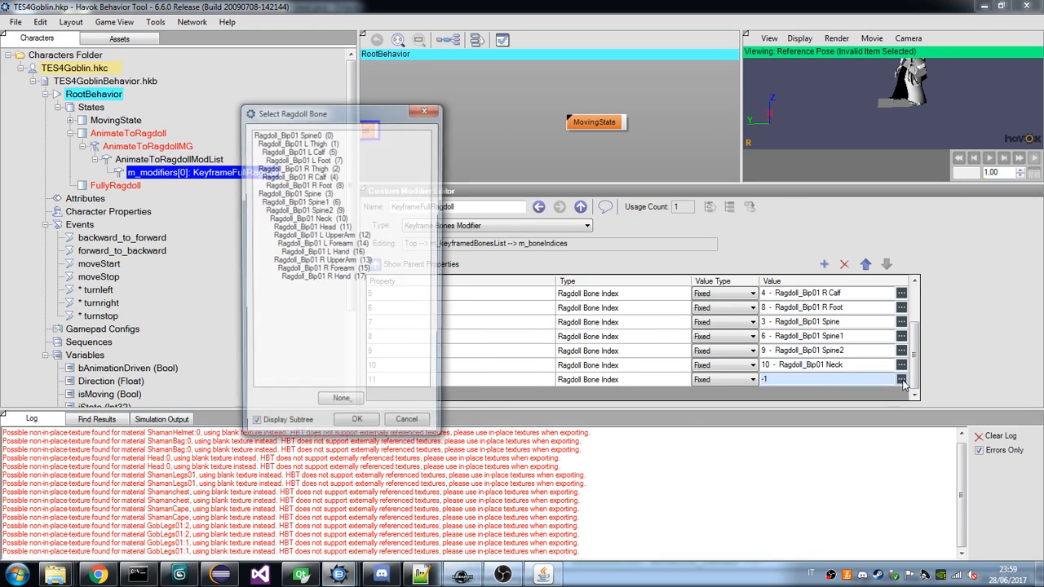
double_click(322, 228)
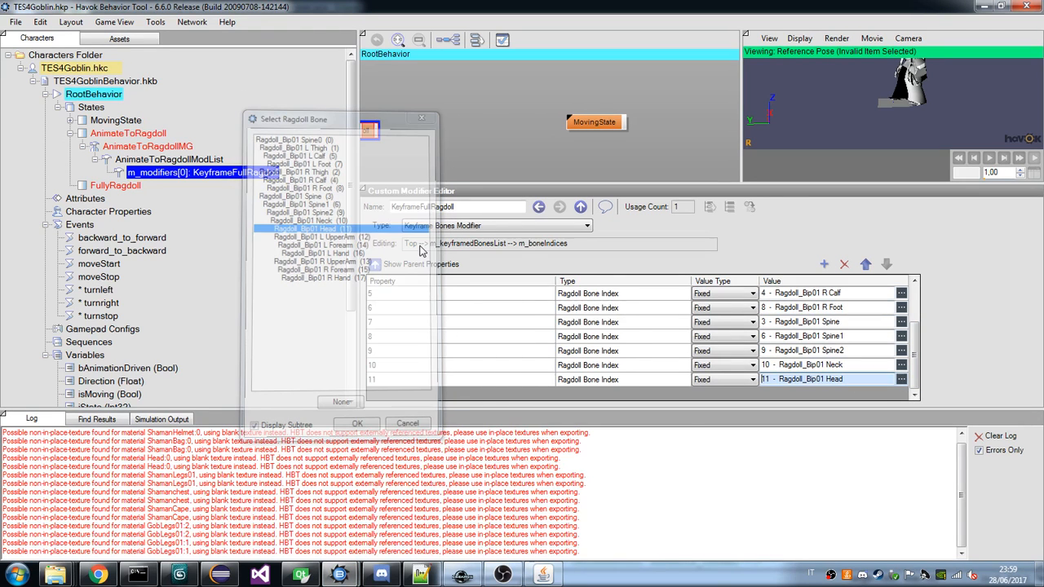
Add the ragdoll bone L UpperArm as bone index entry 12.
click(825, 265)
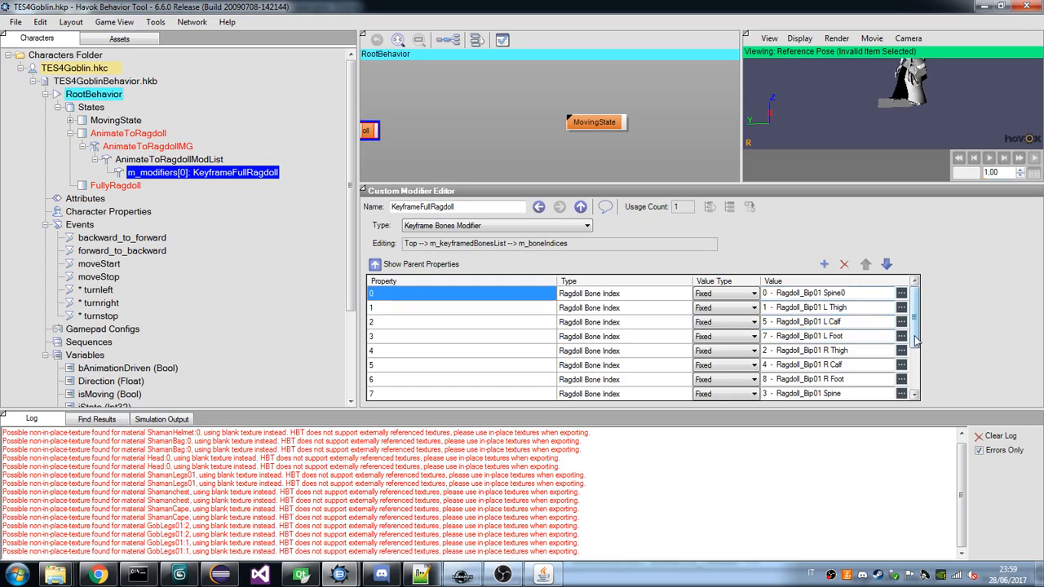
drag(914, 334, 919, 393)
click(905, 380)
click(903, 380)
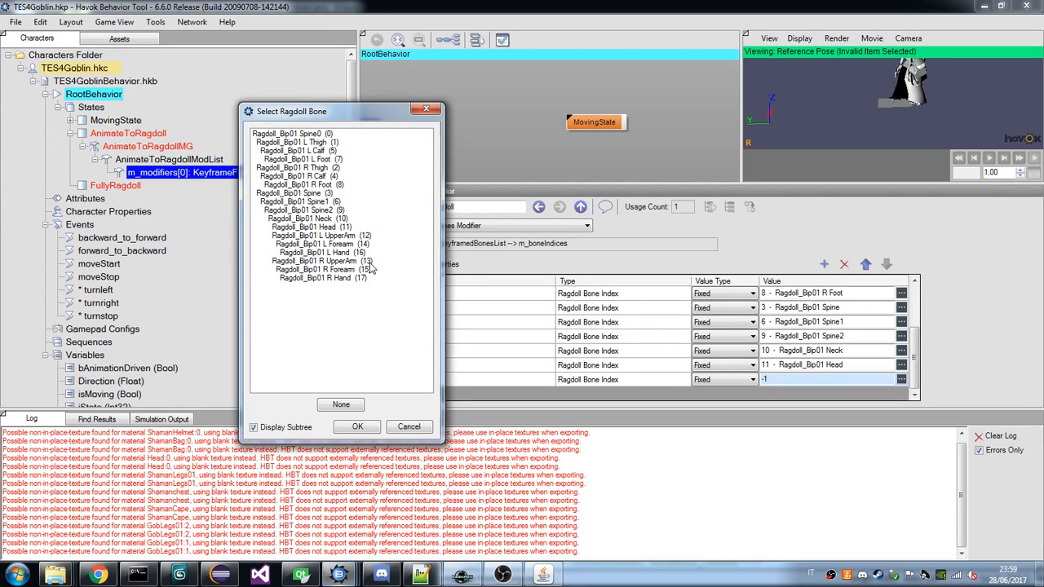
double_click(321, 235)
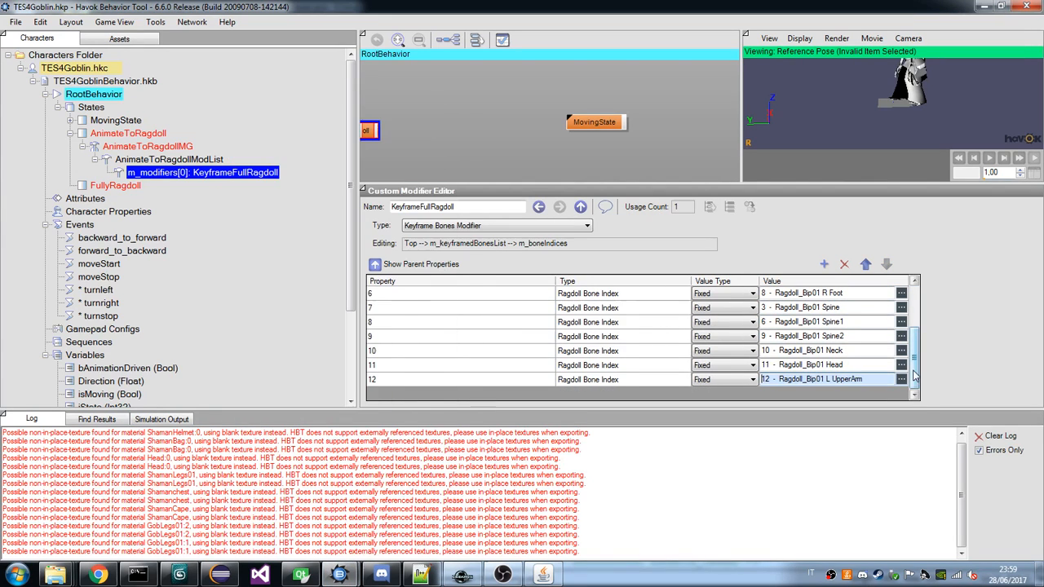
Add the ragdoll bones L Forearm and L Hand as bone index entries 13 and 14.
click(825, 266)
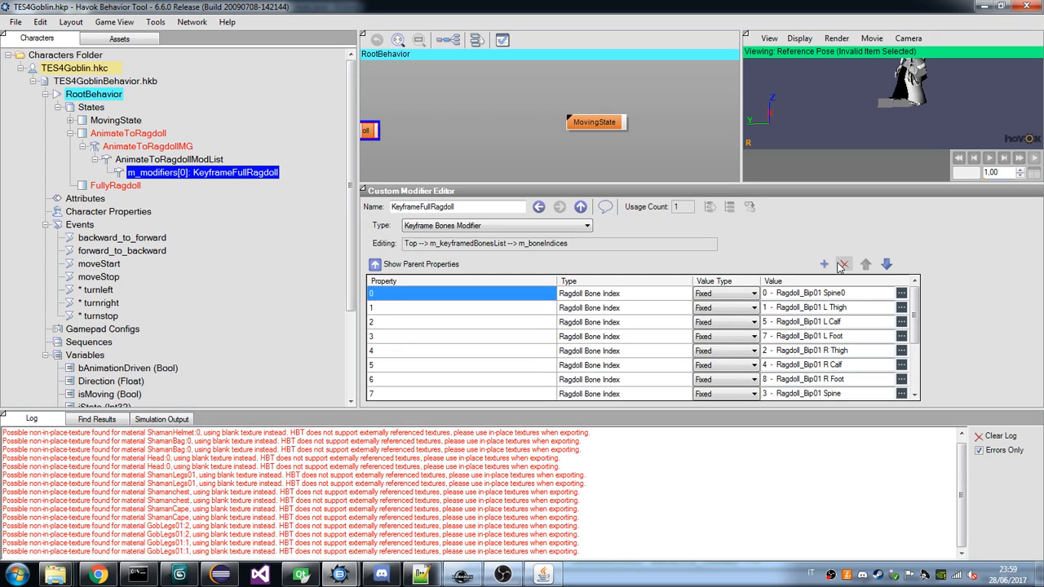
click(902, 379)
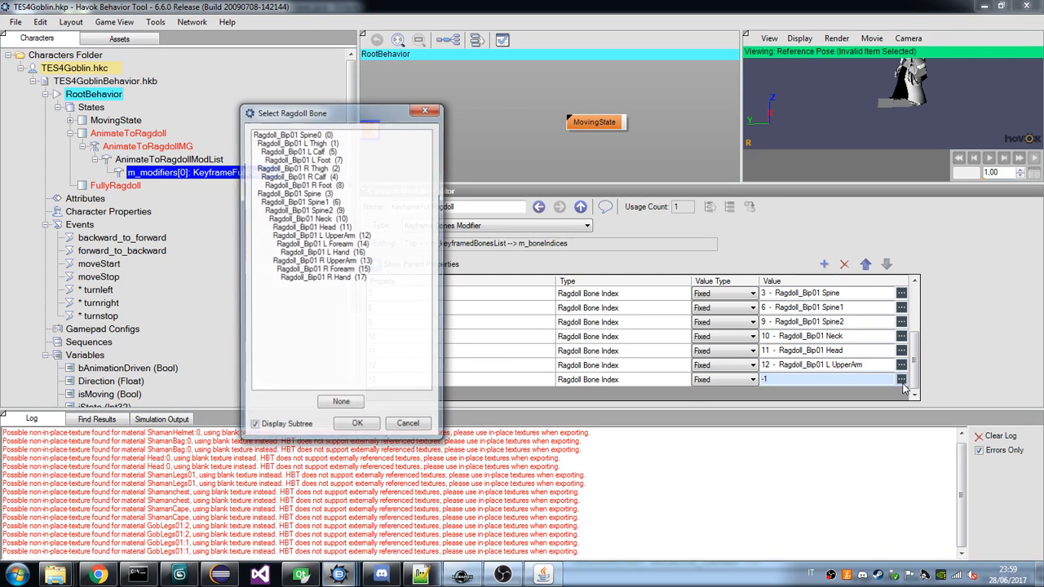
click(341, 243)
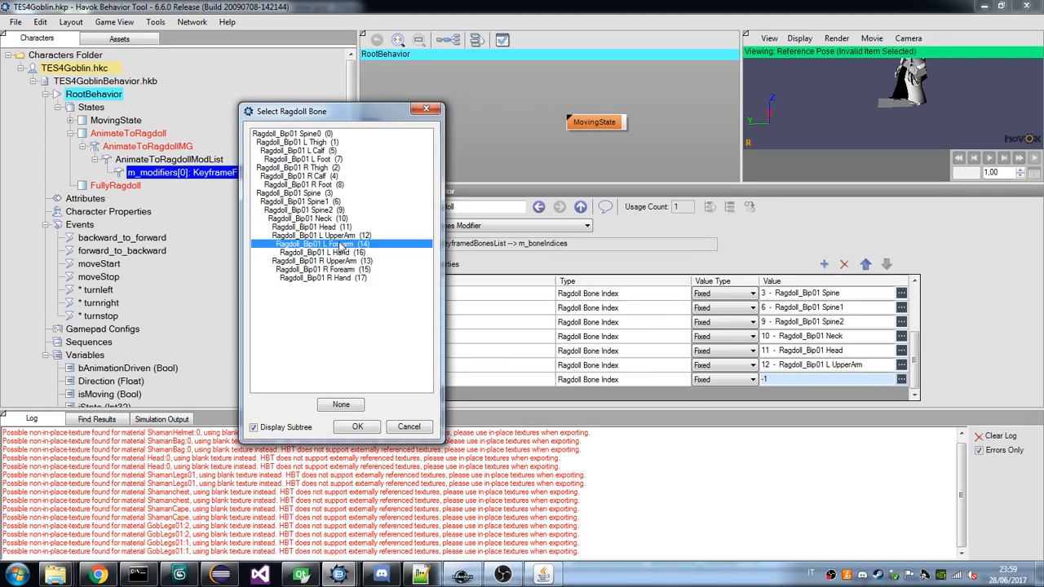
click(358, 427)
click(824, 265)
drag(915, 318, 914, 373)
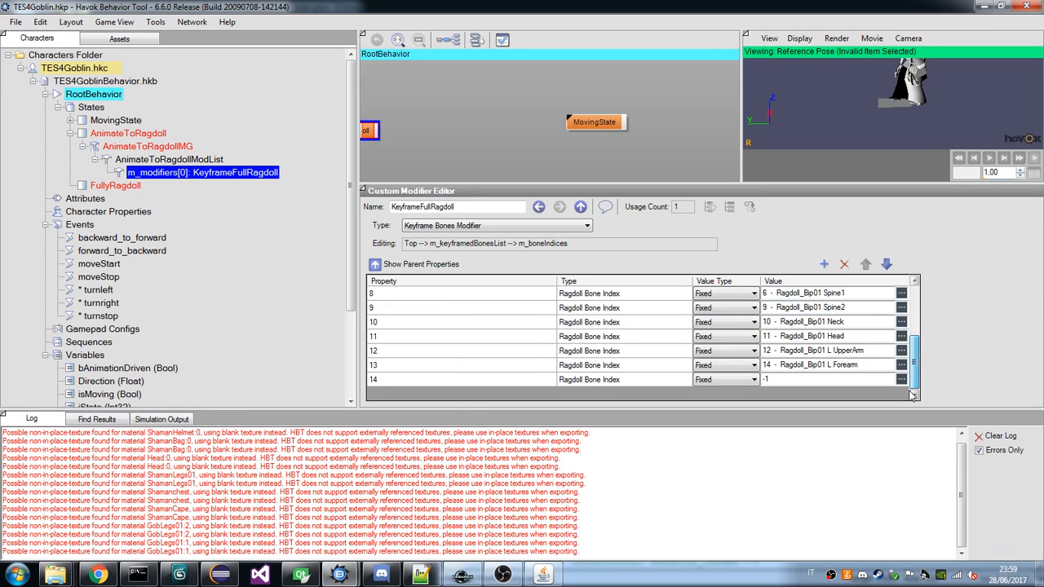
click(904, 380)
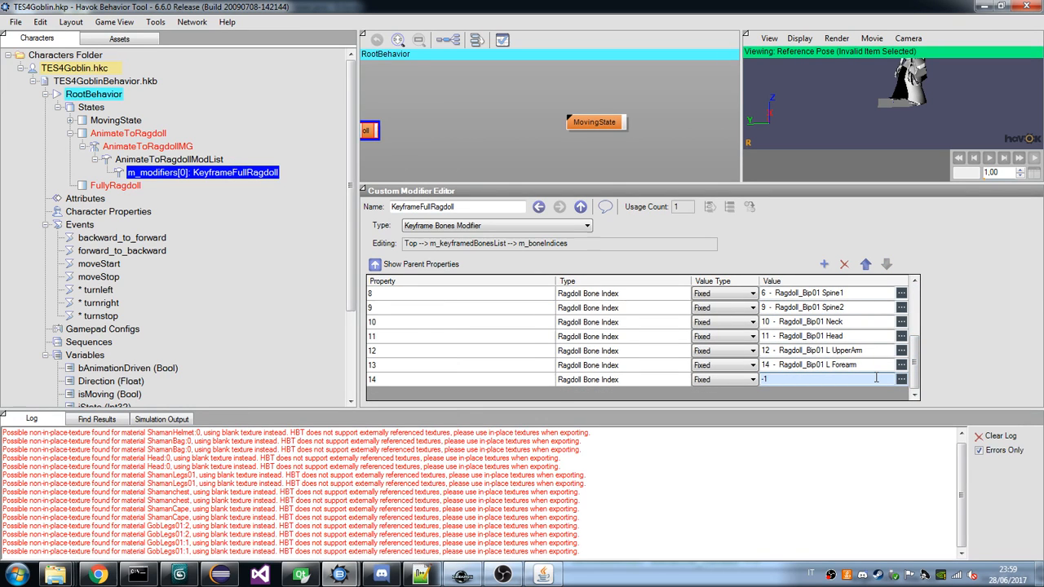
click(901, 379)
click(343, 257)
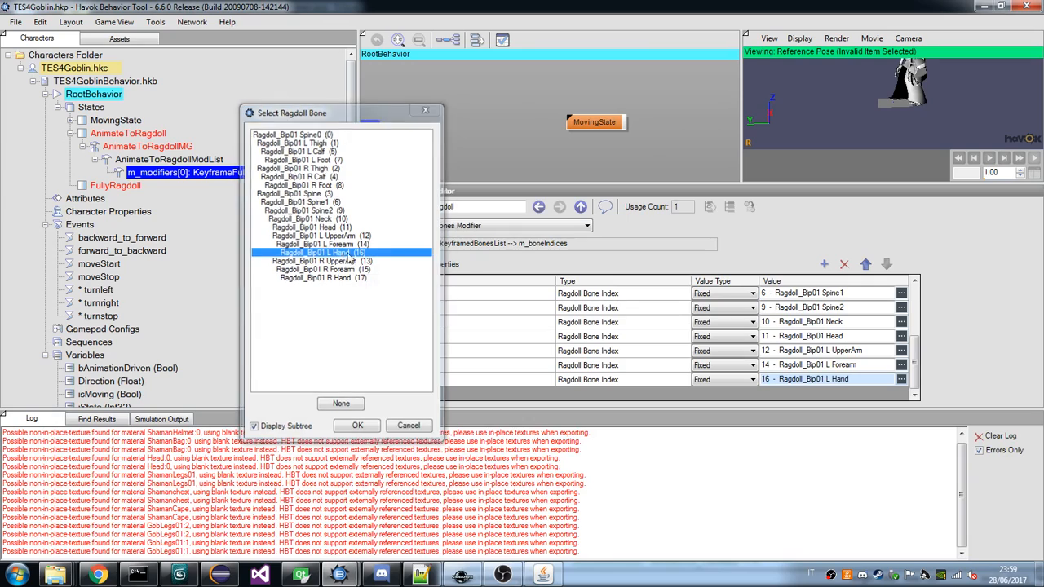
click(357, 426)
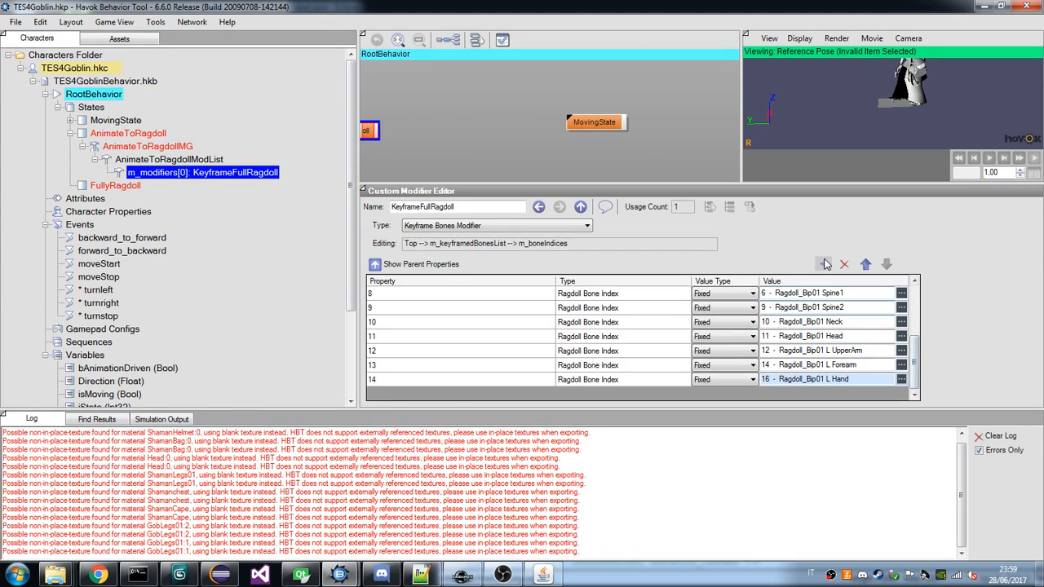
click(98, 576)
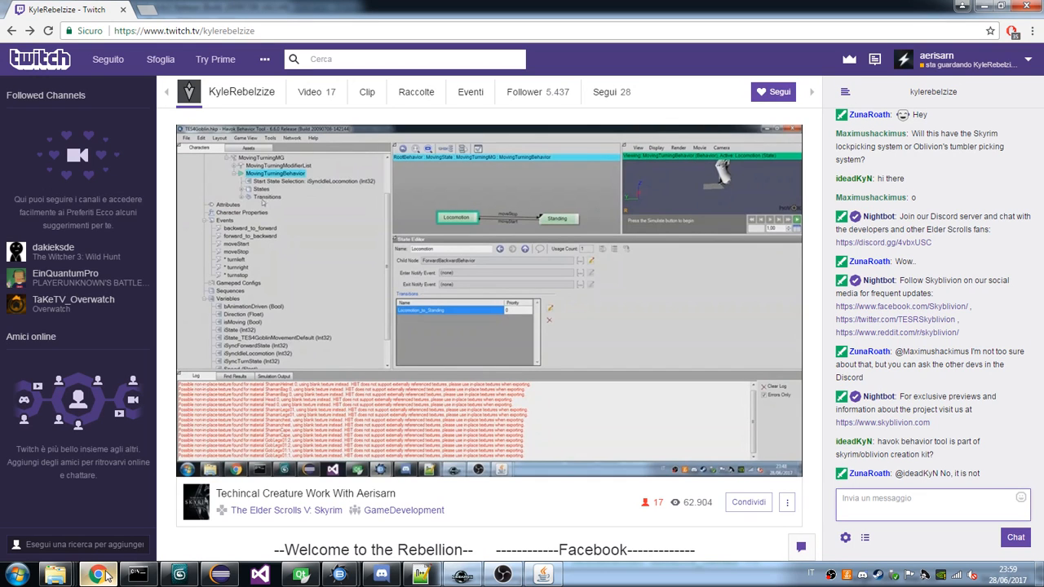
click(101, 575)
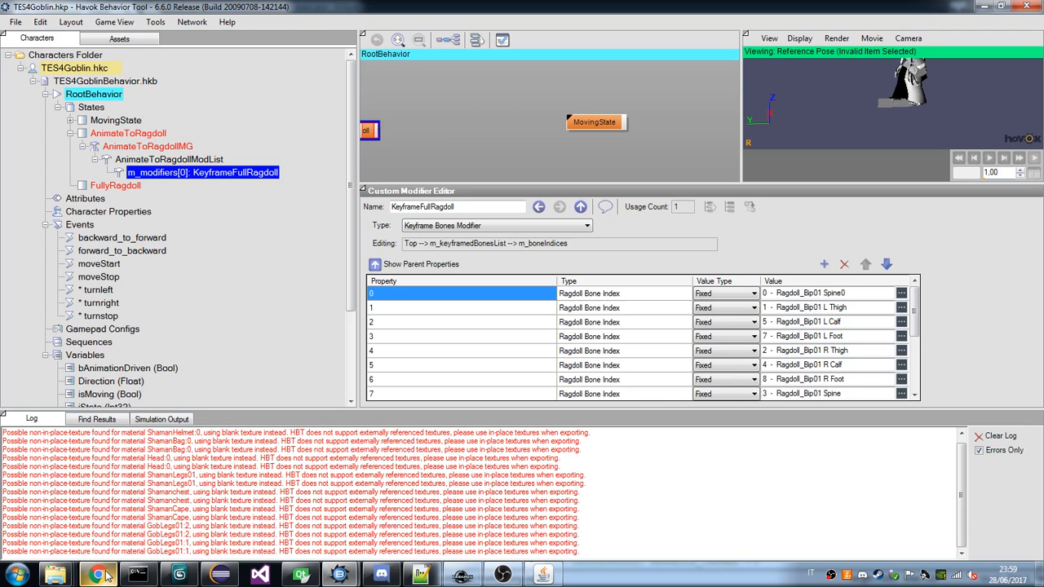
Add the right arm's ragdoll bones R UpperArm, R Forearm and R Hand as bone index entries 15 to 17.
click(824, 263)
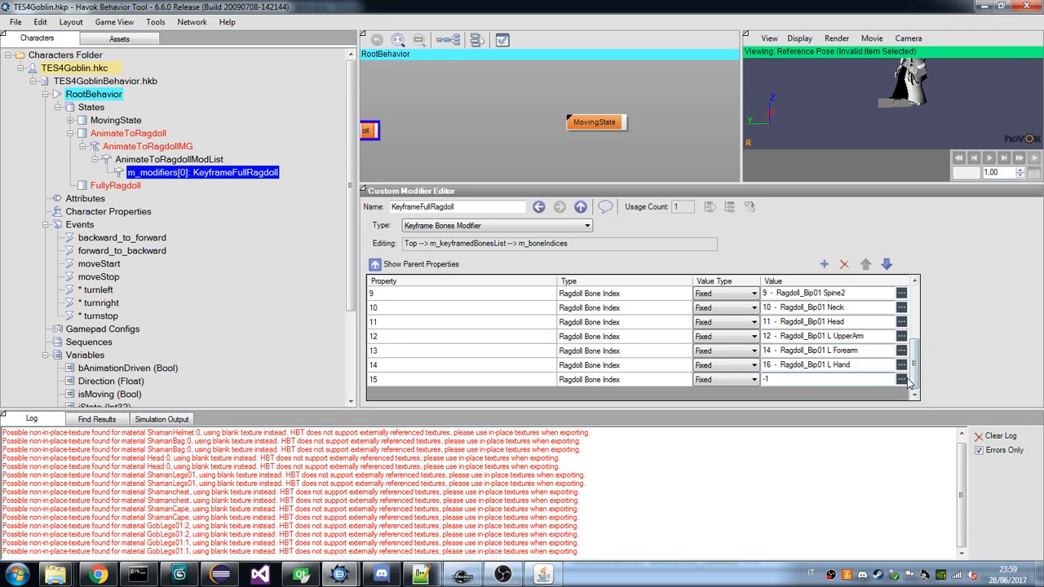
click(901, 380)
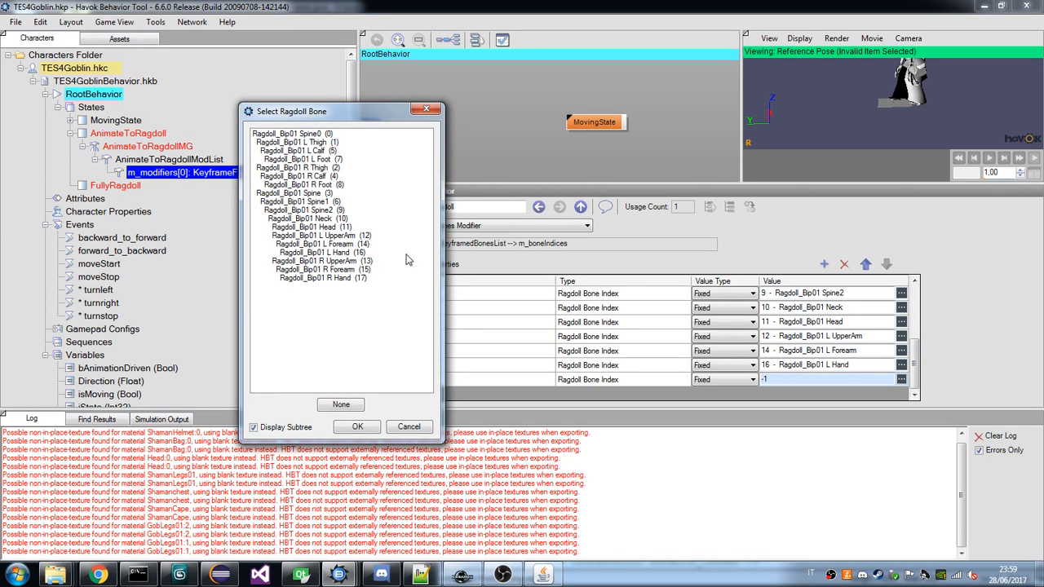
double_click(344, 261)
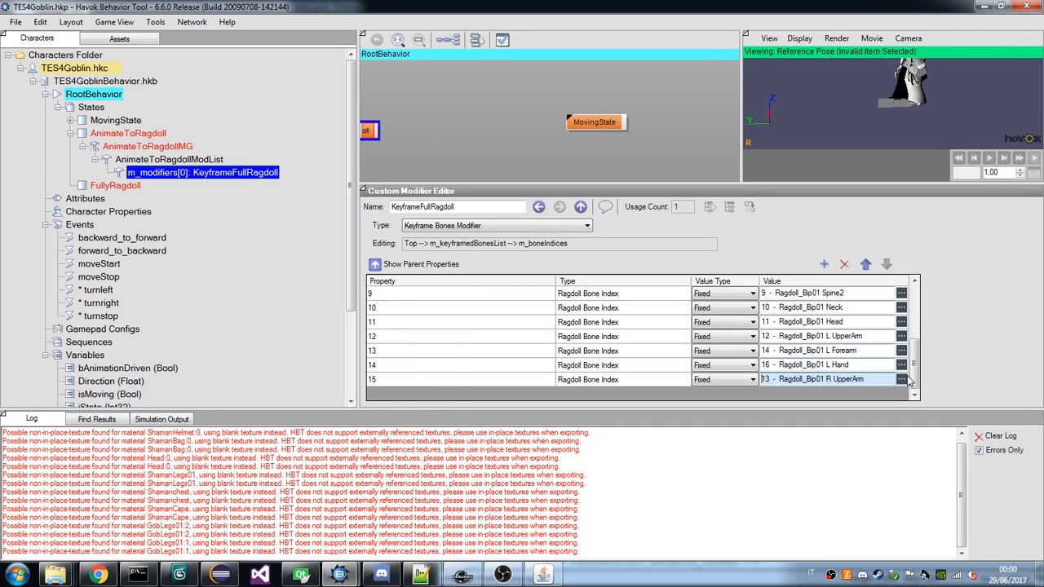
click(824, 264)
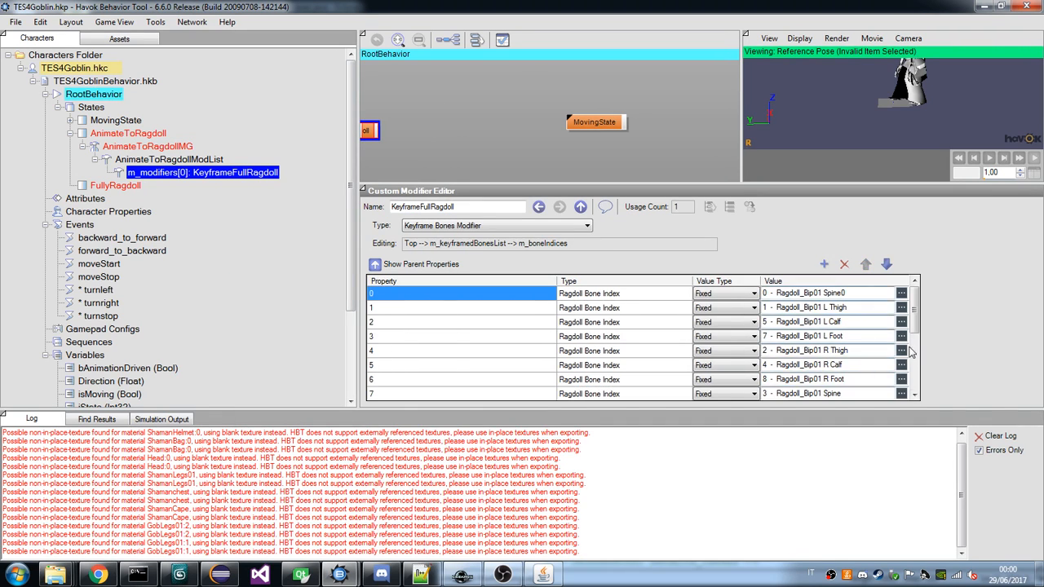
drag(914, 320, 920, 383)
click(902, 380)
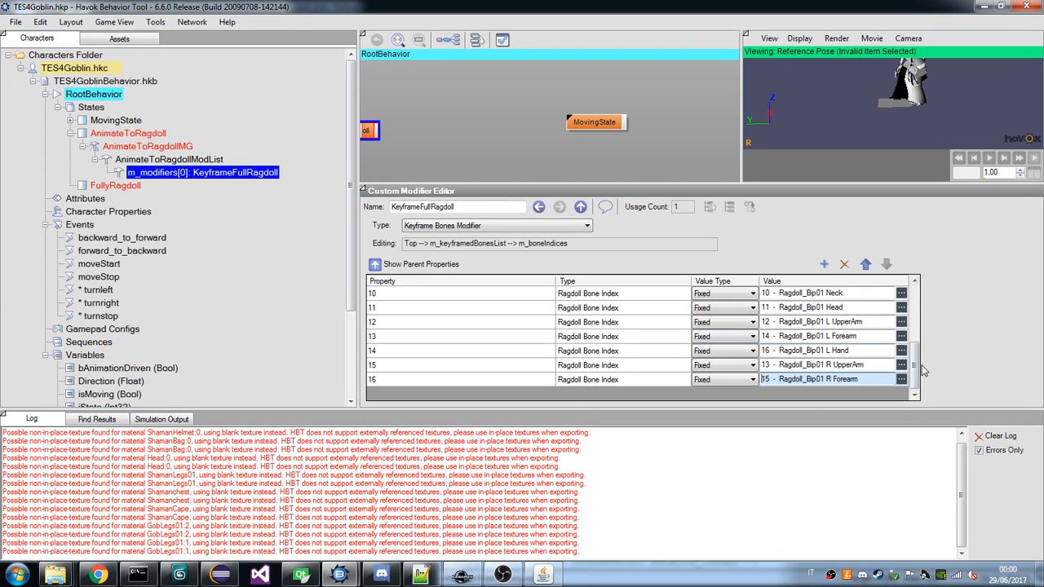
click(829, 266)
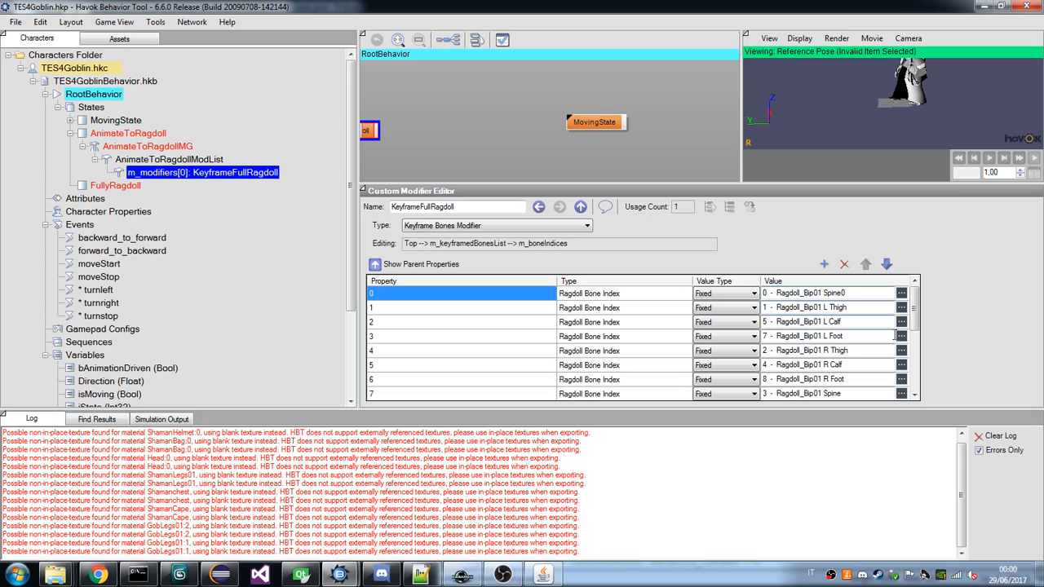
scroll(895, 336, down, 4)
click(901, 380)
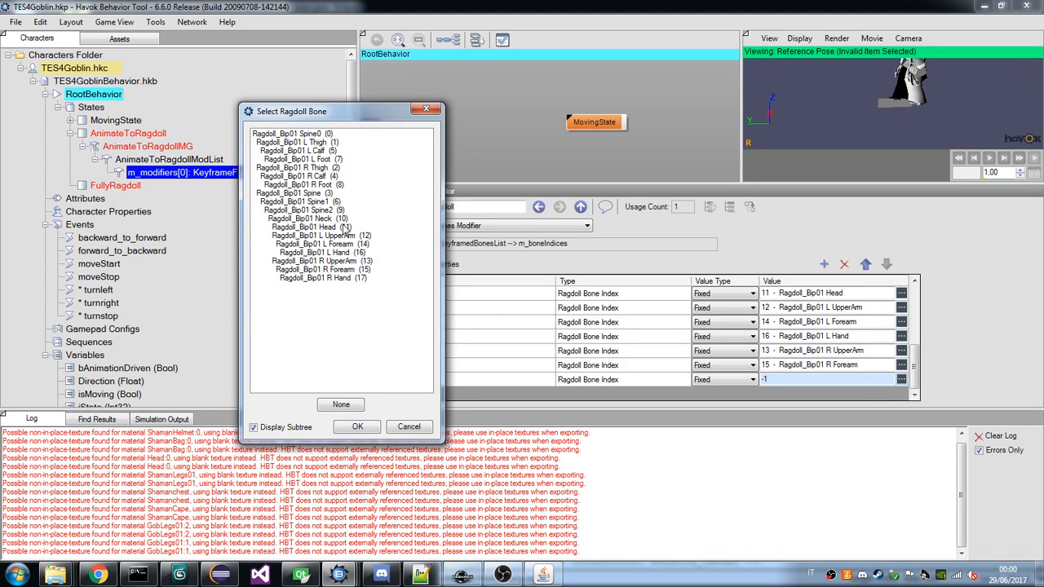
double_click(354, 279)
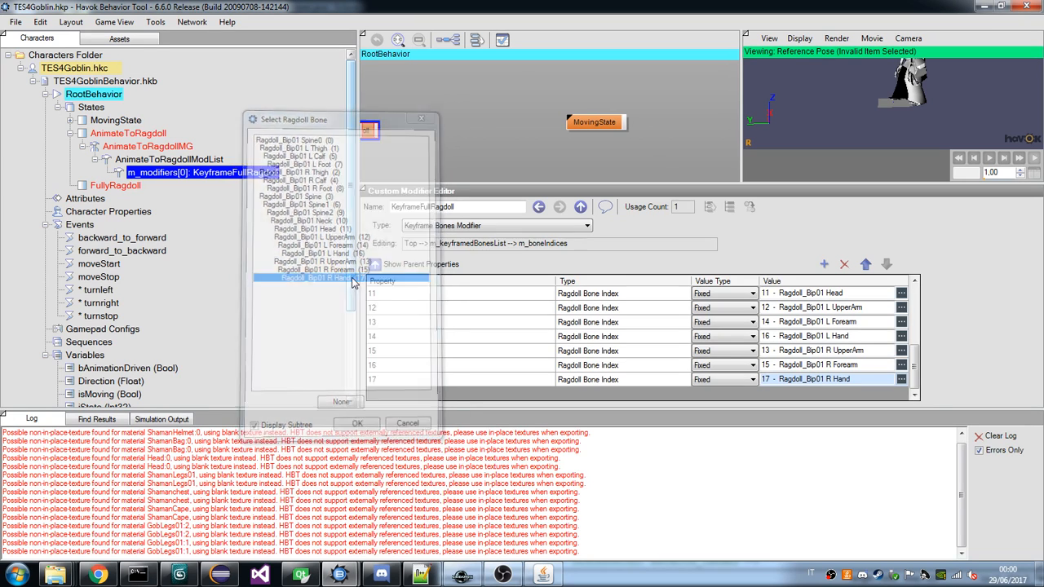
mouse_move(914, 382)
mouse_down()
mouse_move(912, 307)
mouse_move(927, 380)
mouse_up()
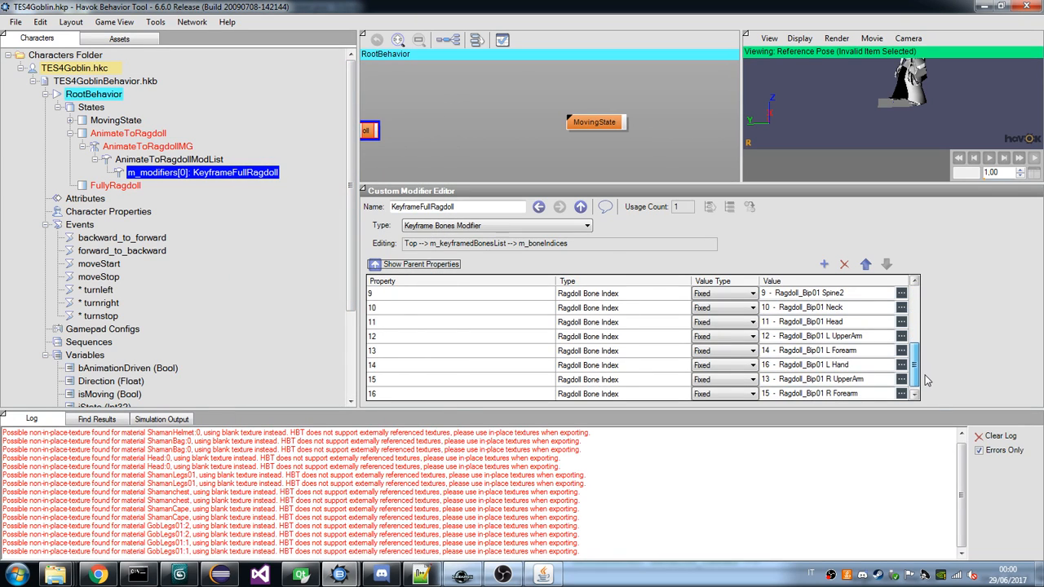
scroll(926, 380, down, 1)
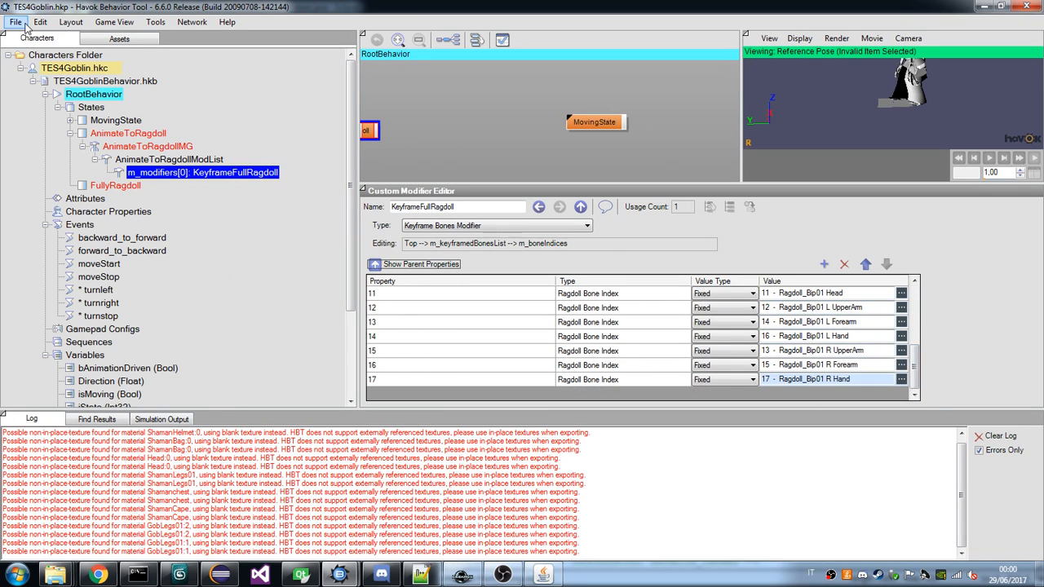
Save all project files and reselect the KeyframeFullRagdoll modifier under AnimateToRagdollModList.
click(15, 22)
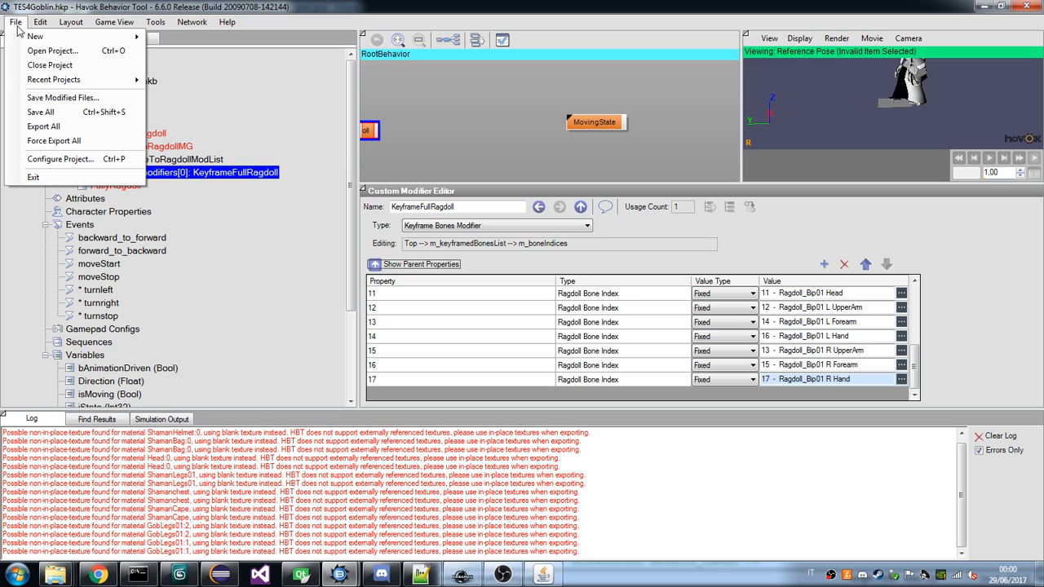
click(36, 115)
click(171, 160)
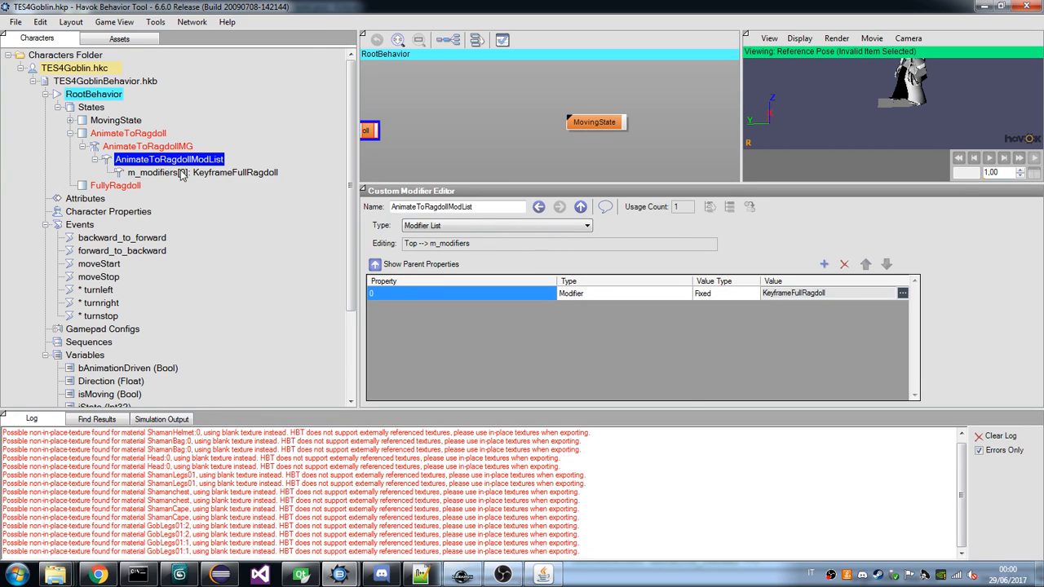
click(186, 173)
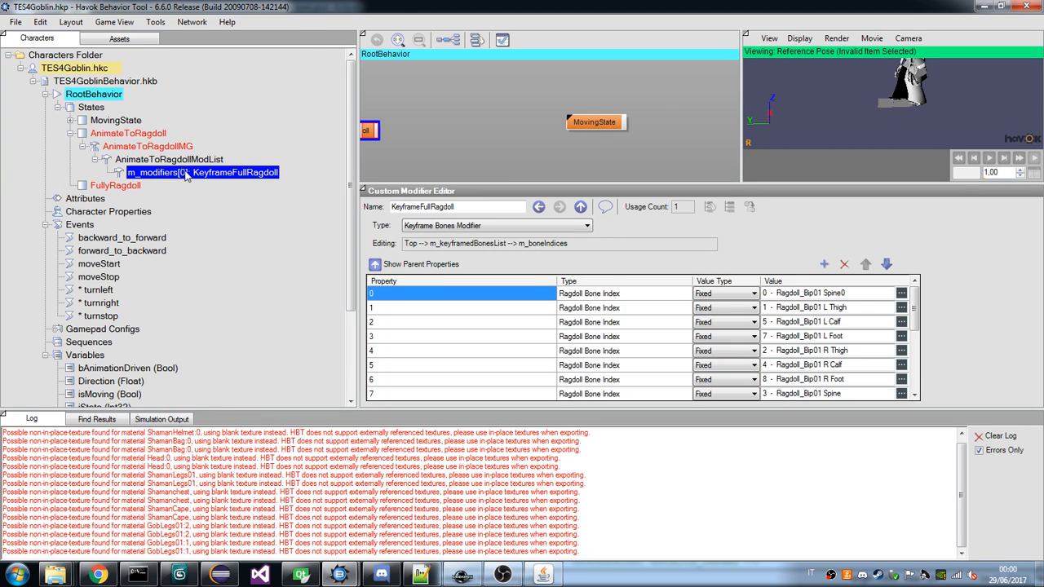
Switch to the draugr XML viewer, load DraugrBehavior.xml and expand its AnimateToRagdoll state down to the AnimateToRagdollModList modifiers.
click(529, 577)
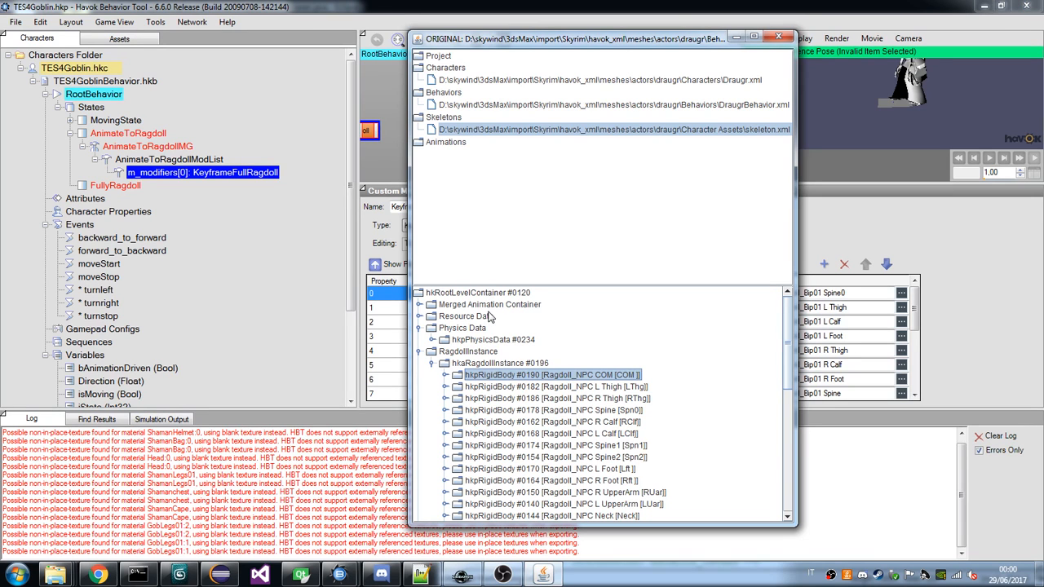
click(469, 104)
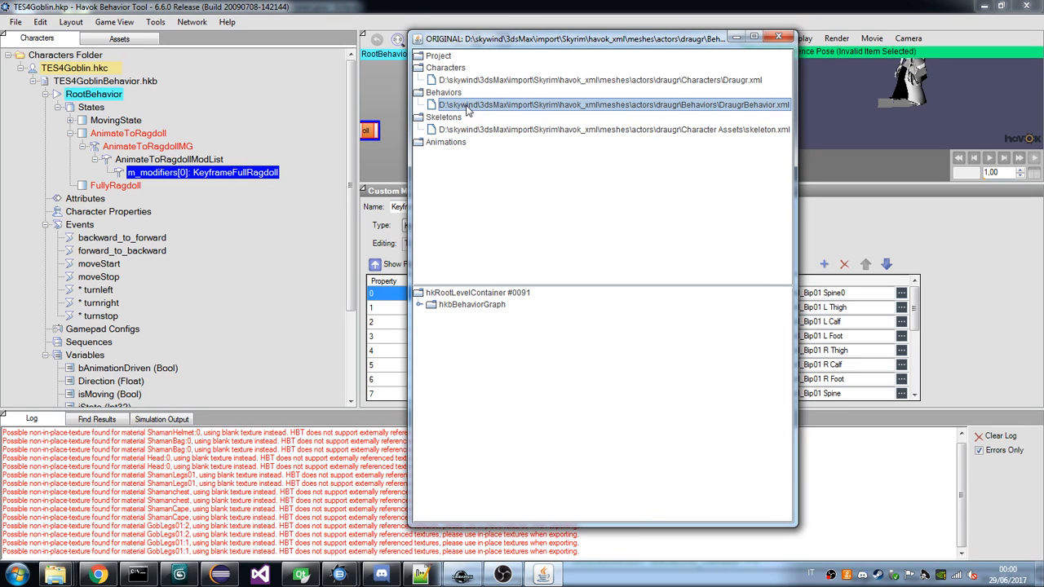
click(418, 305)
click(431, 316)
click(445, 328)
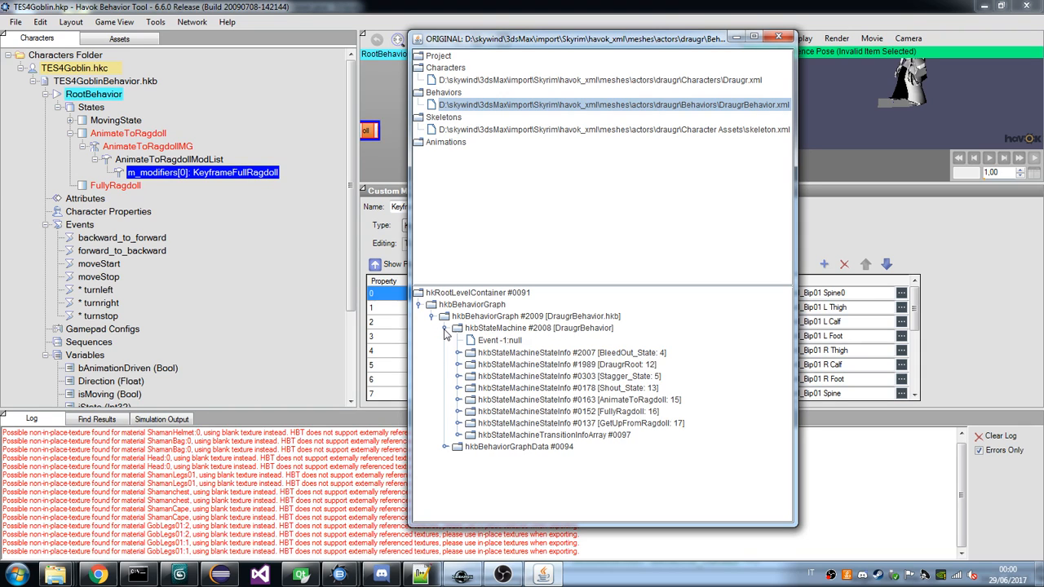
click(458, 401)
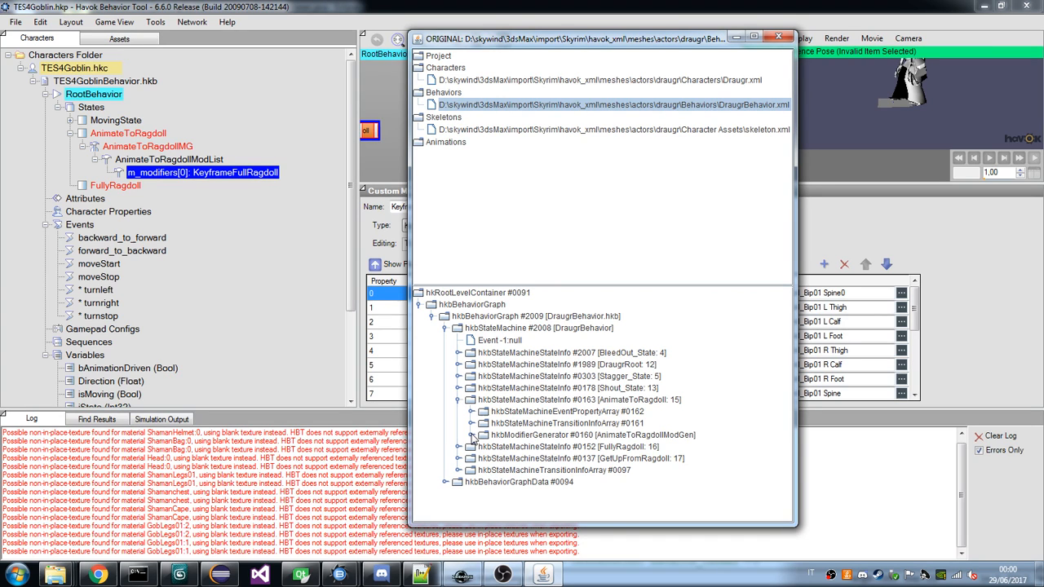
click(471, 436)
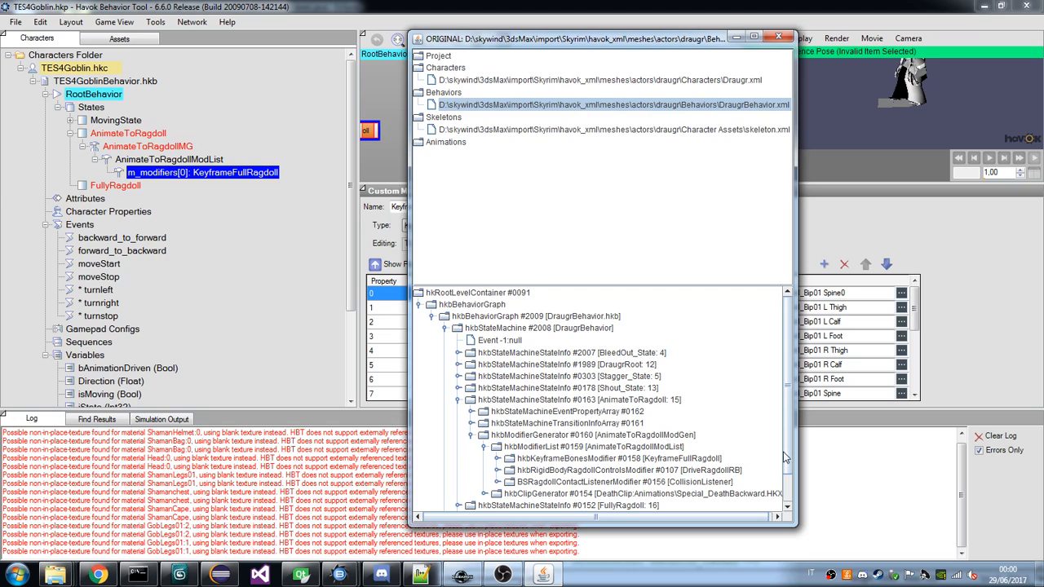
scroll(790, 457, down, 1)
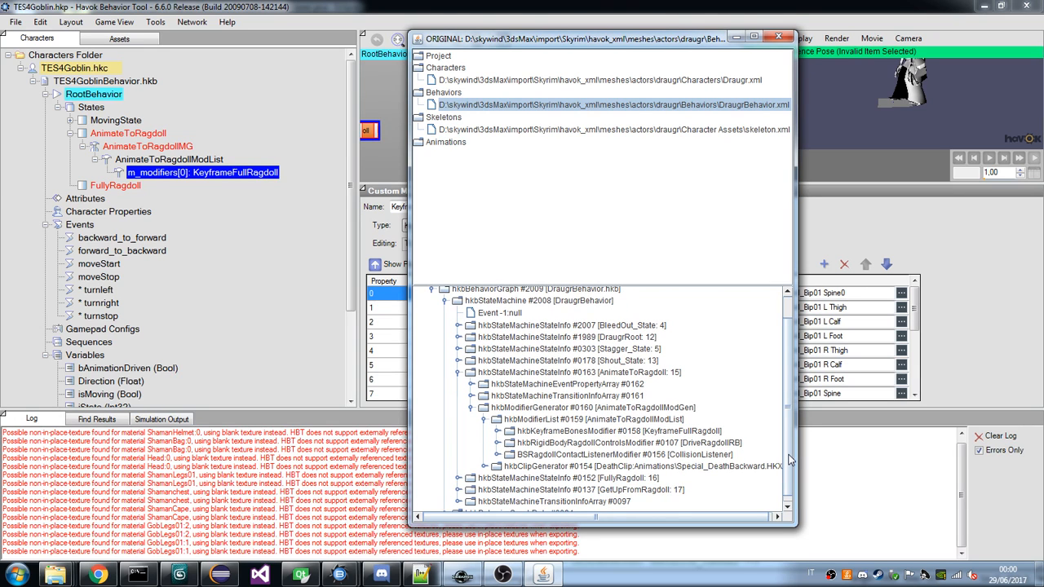
Examine the properties of the draugr's DriveRagdollRB modifier and its KeyFrameHierarchyControlData, moving the property window aside.
double_click(628, 443)
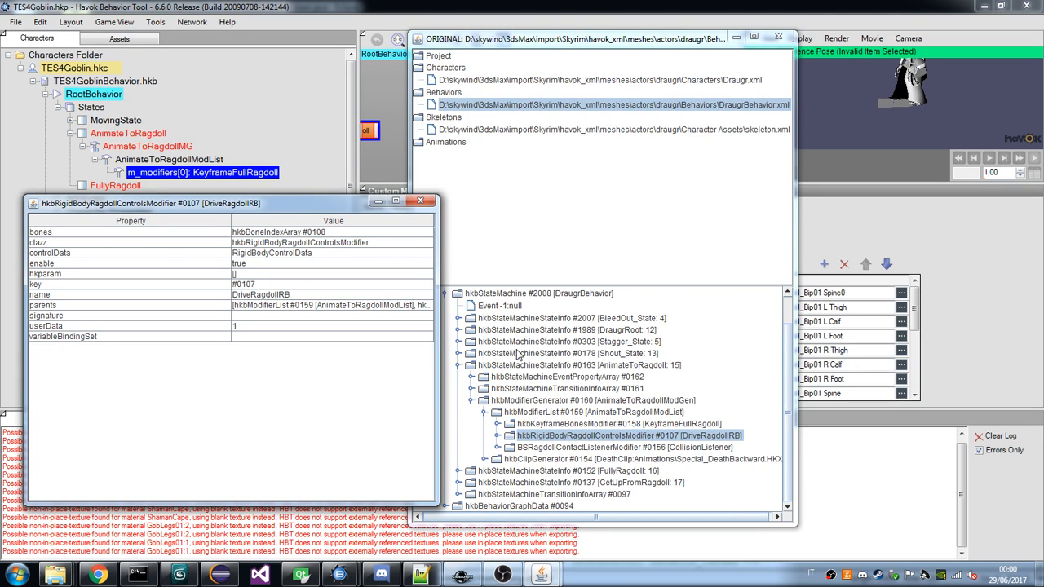
click(498, 436)
click(511, 448)
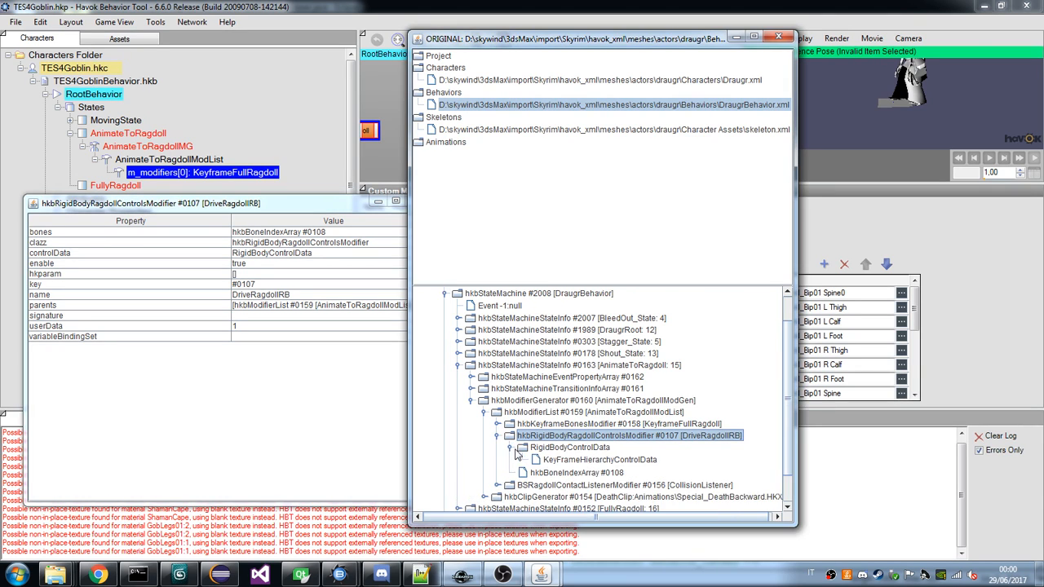
double_click(575, 460)
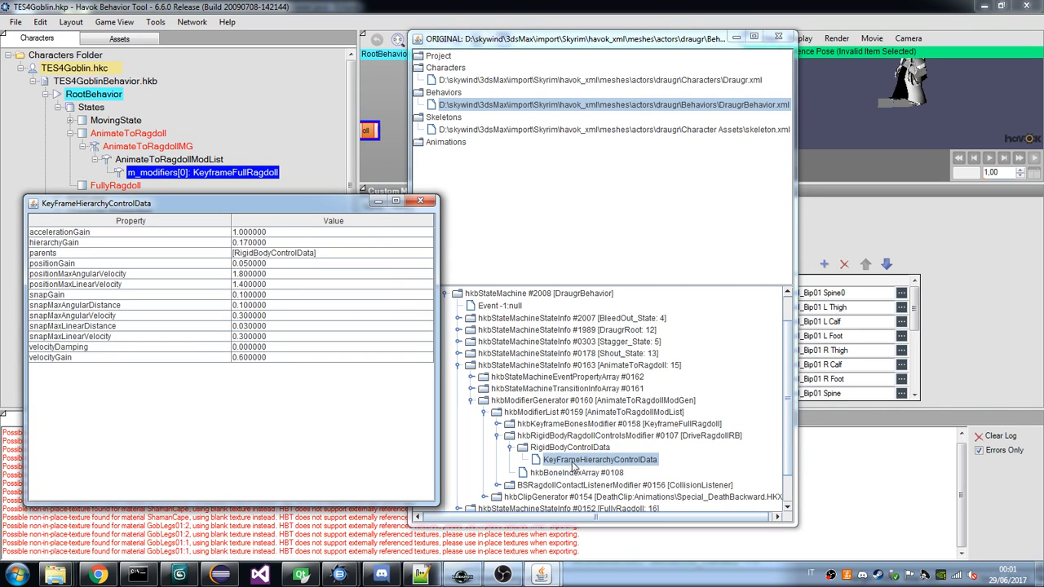
click(590, 437)
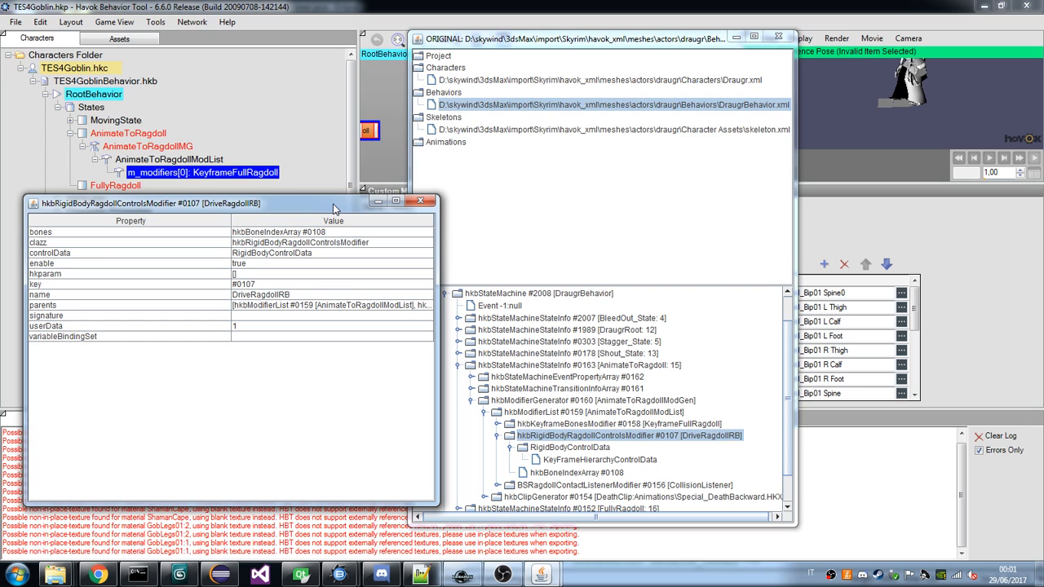
drag(333, 209, 822, 90)
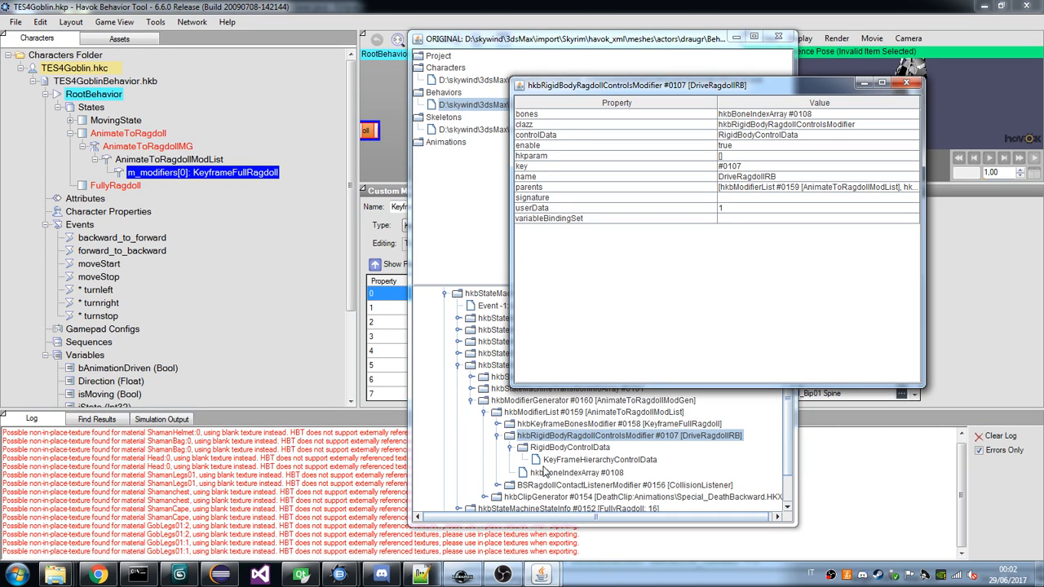
Examine the properties of the draugr's AnimateToRagdollModGen modifier generator and its parent AnimateToRagdoll state.
click(588, 438)
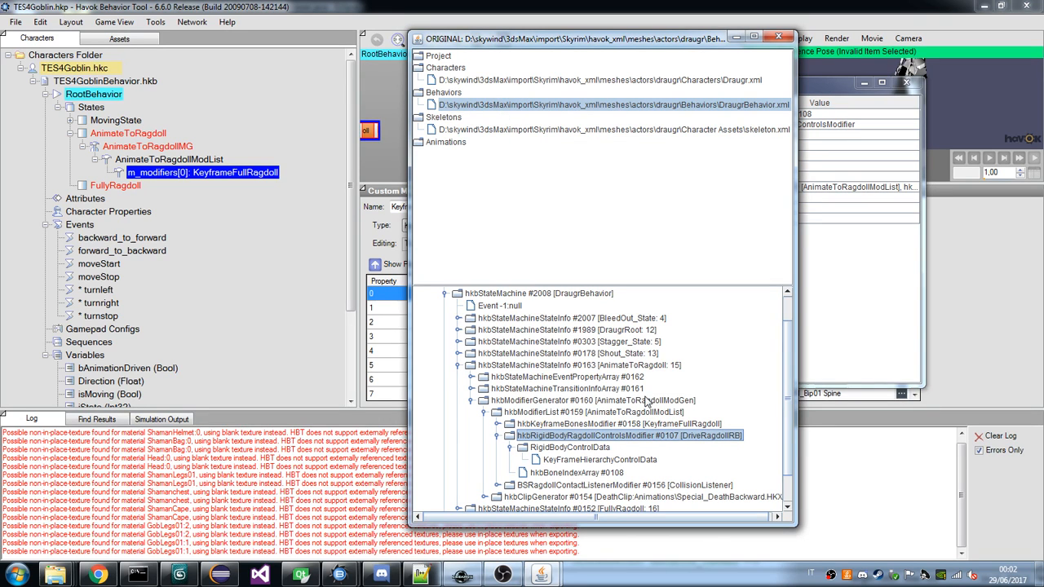
click(647, 401)
click(492, 366)
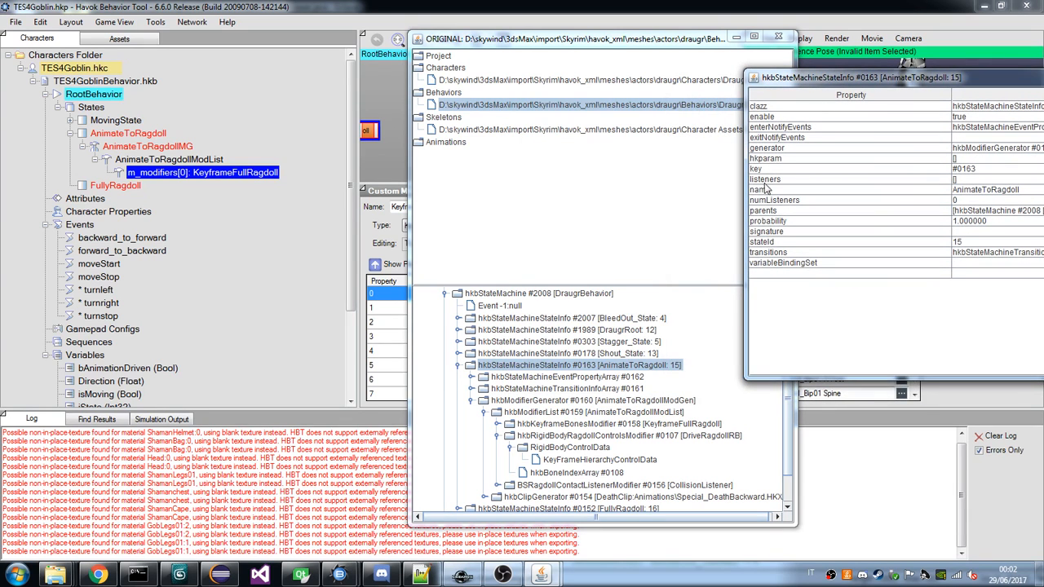
View the draugr's DraugrRoot state properties, then add a second modifier entry to the goblin's AnimateToRagdollModList.
click(622, 331)
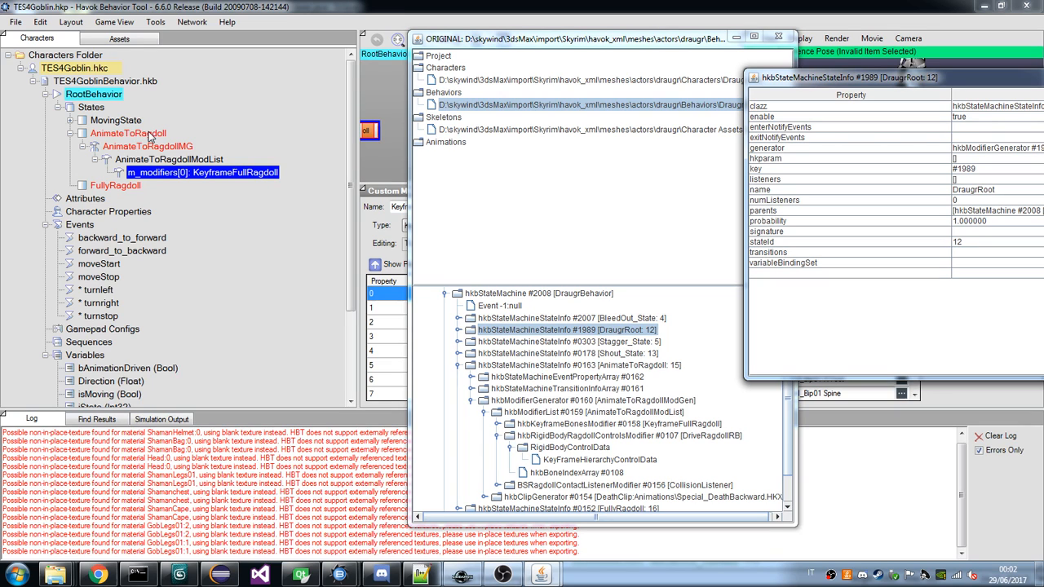
scroll(664, 483, down, 1)
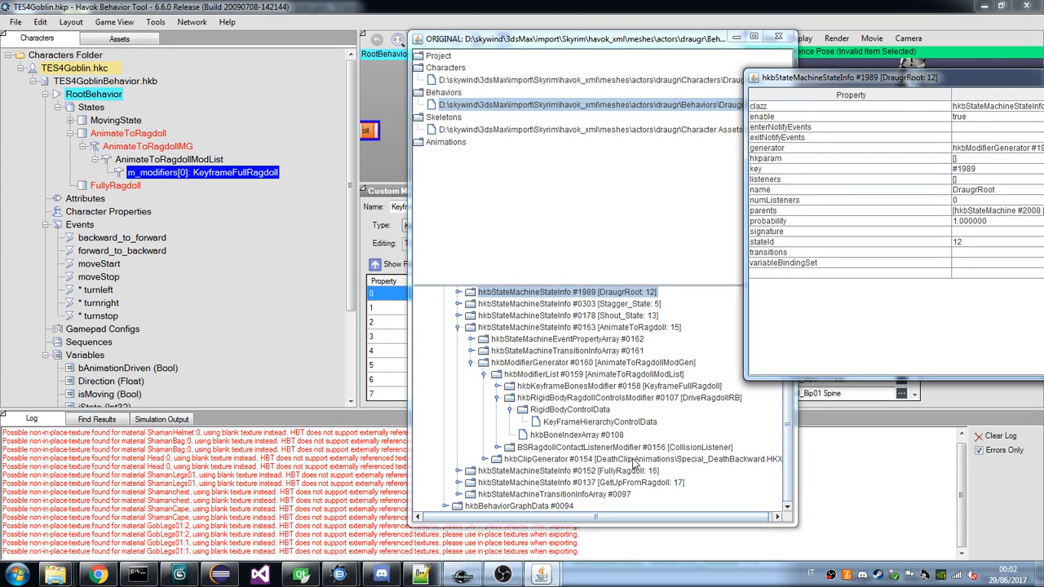
click(209, 160)
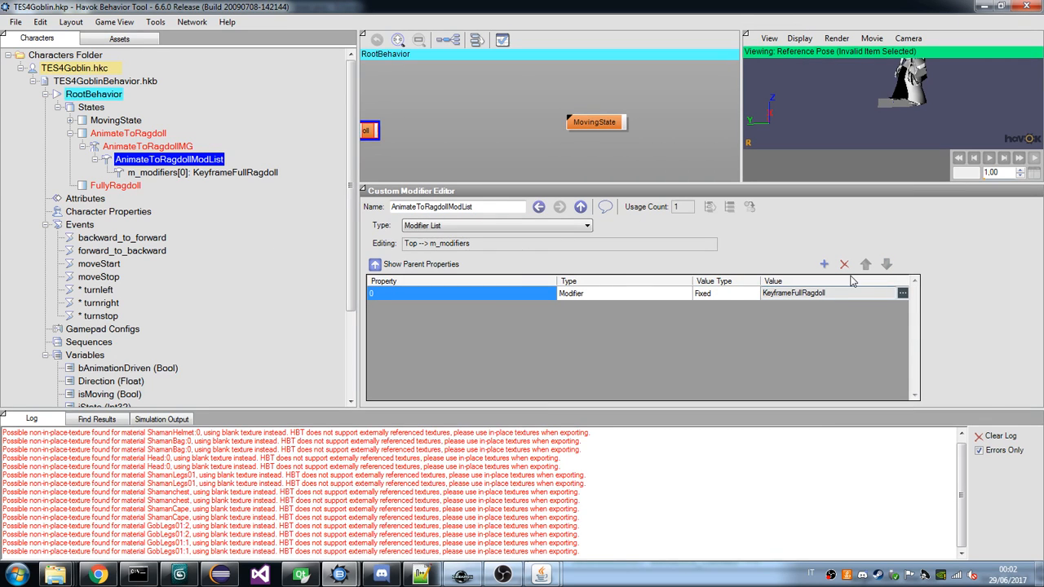
click(824, 263)
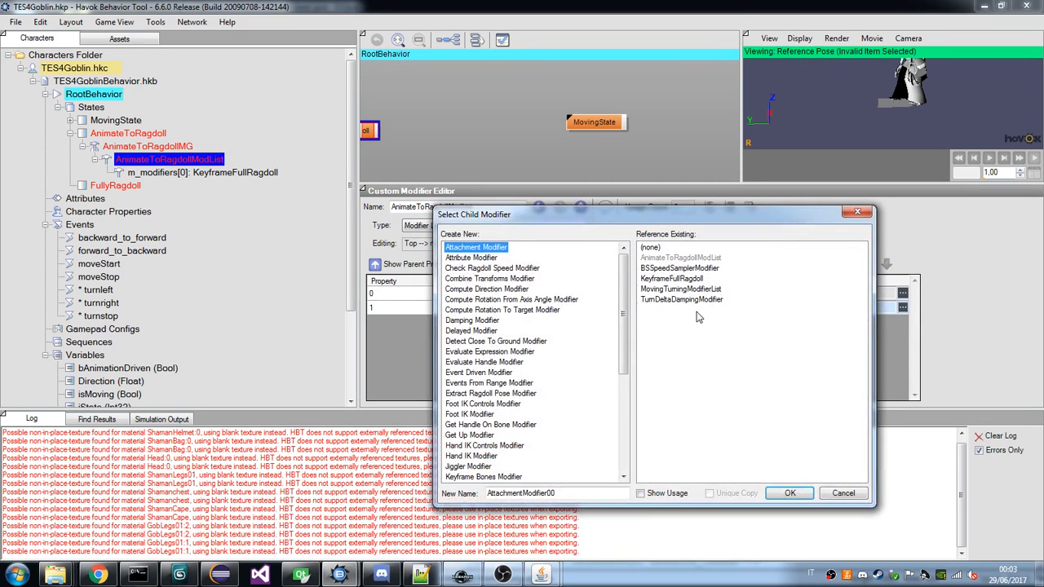
Create a Rigid Body Ragdoll Controls Modifier named DriveRagdollRB as the new child modifier of AnimateToRagdollModList.
drag(624, 314, 640, 424)
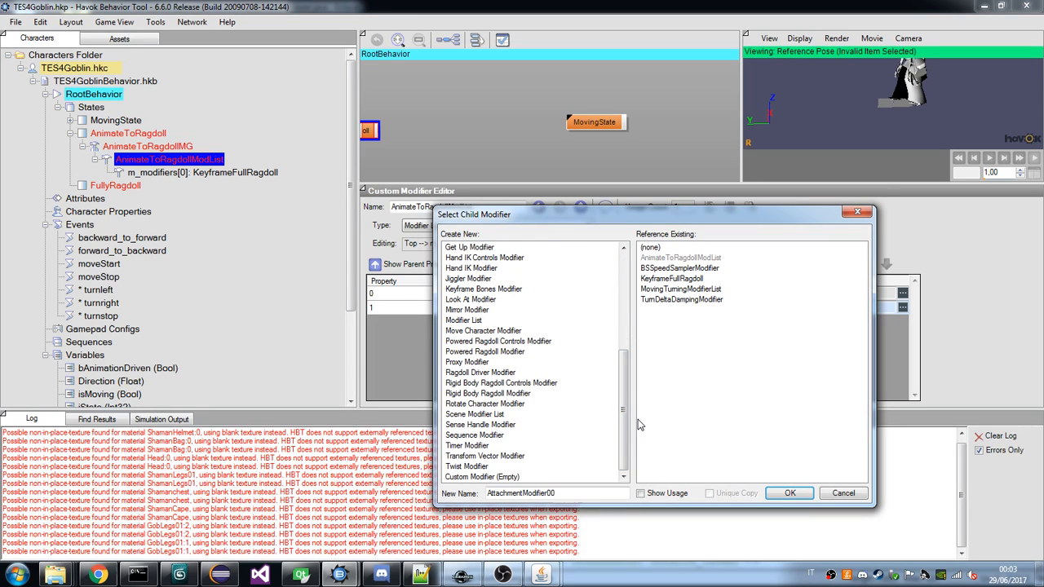
click(501, 383)
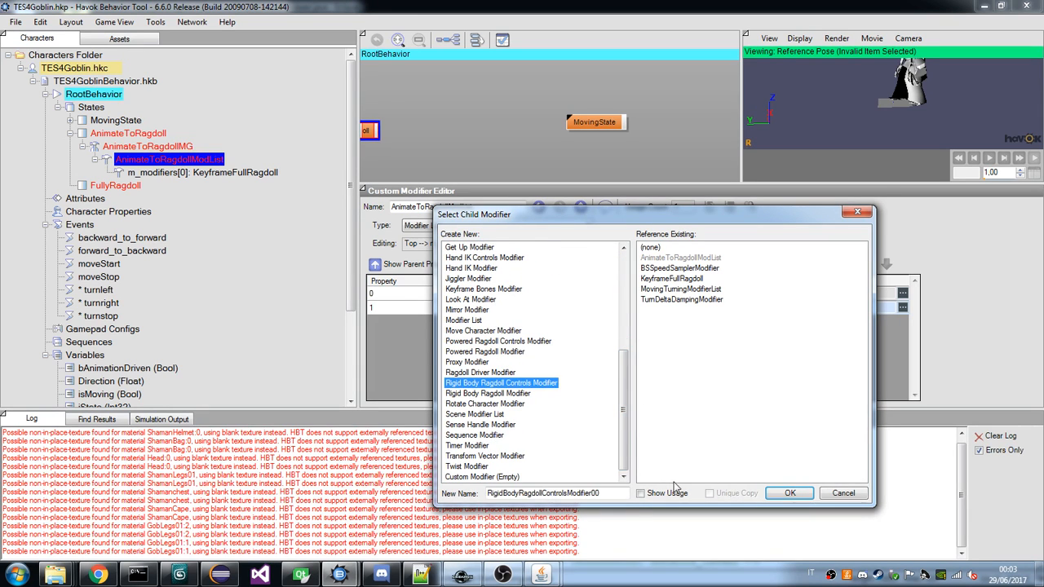
mouse_move(537, 563)
mouse_move(467, 518)
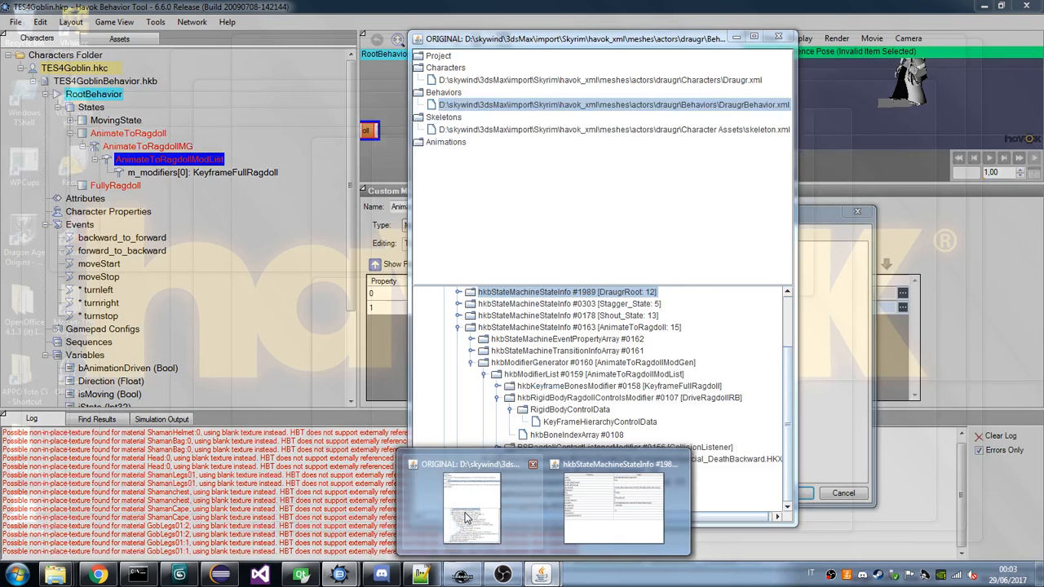
click(467, 518)
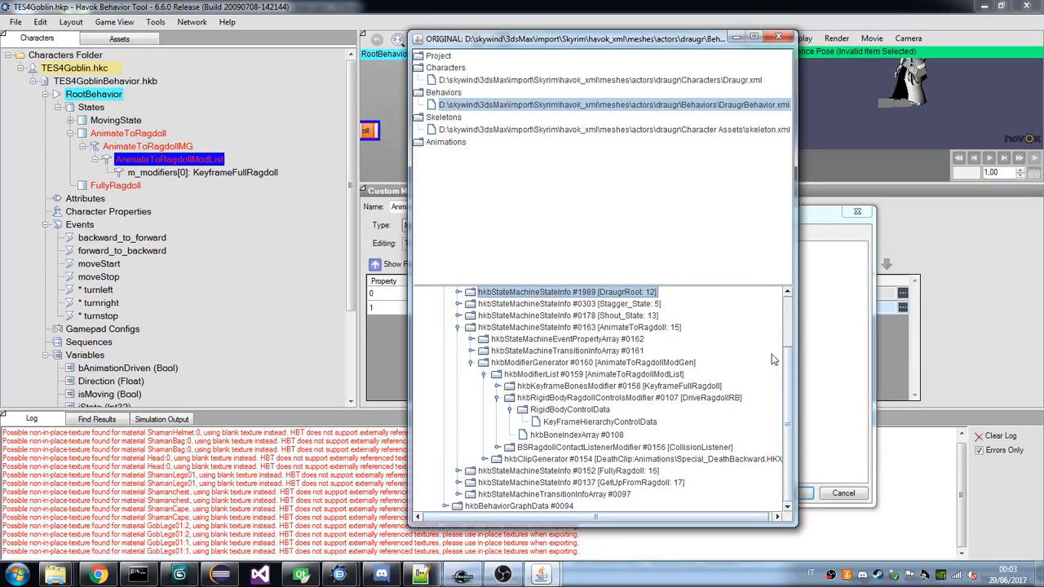
click(818, 322)
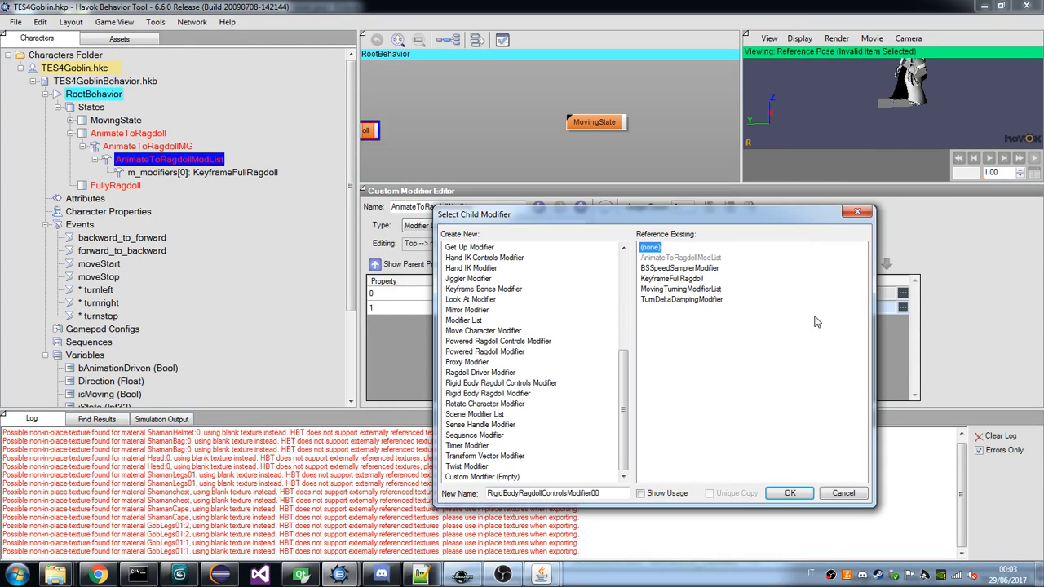
click(501, 383)
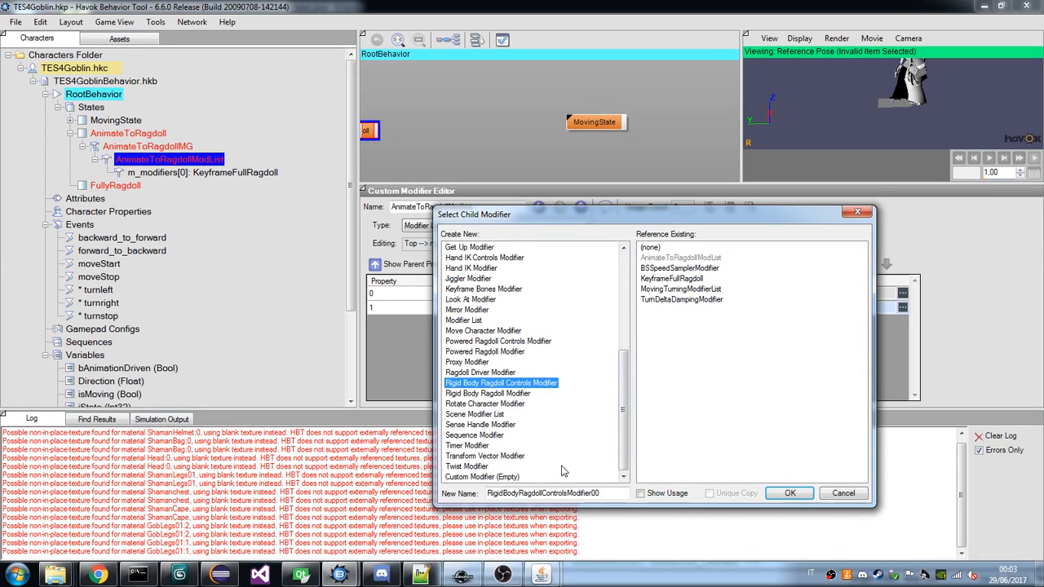
double_click(564, 494)
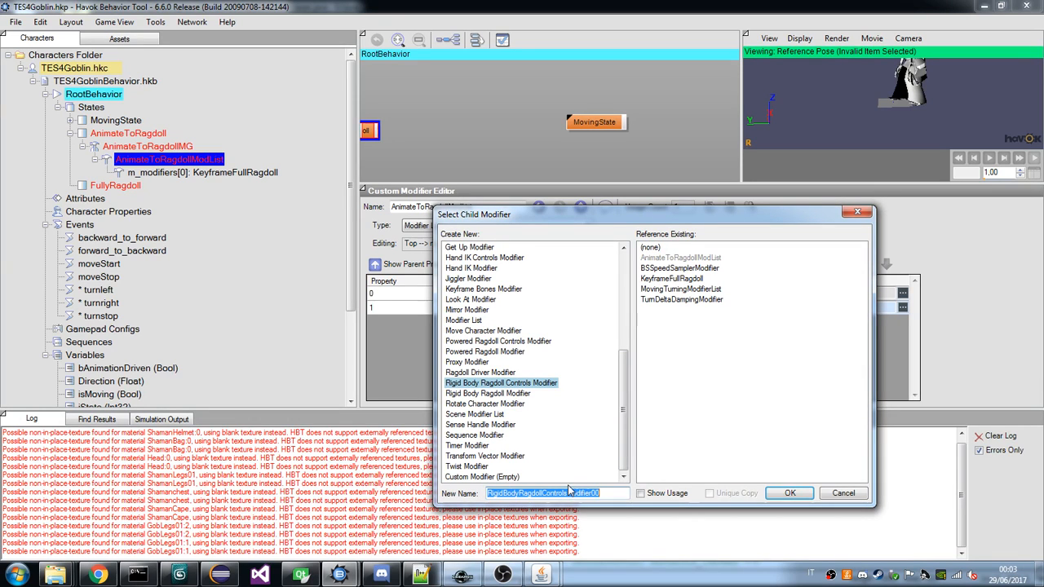
text(Drive)
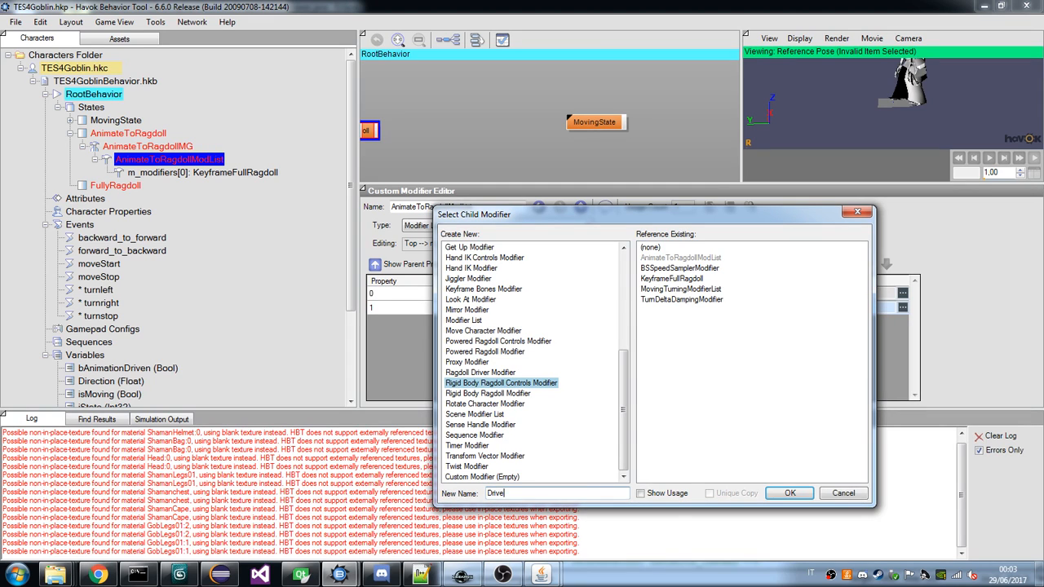
text(RagdollRB)
click(788, 494)
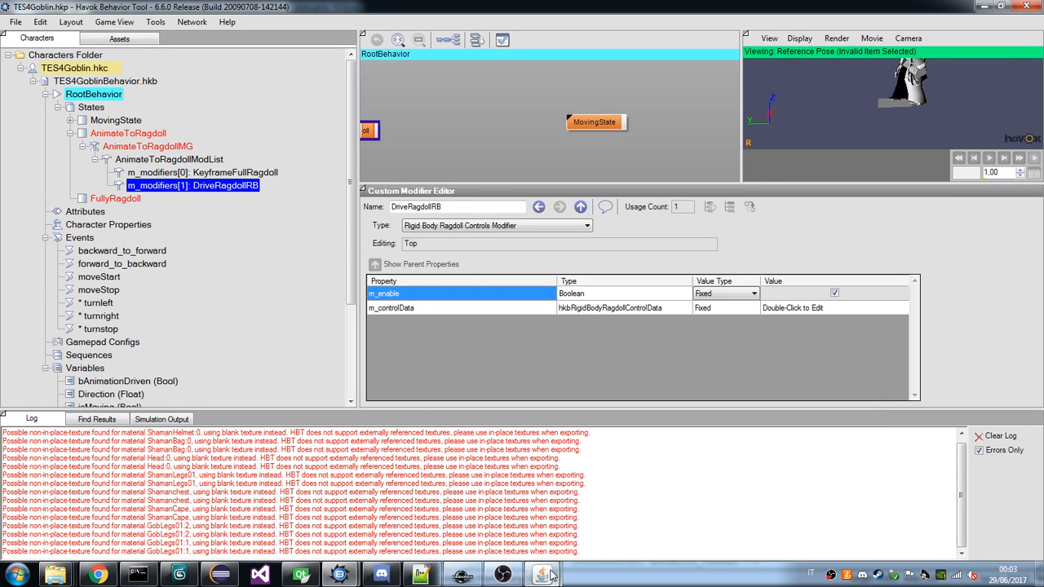
Switch to the draugr XML viewer, move it aside and open the properties of DriveRagdollRB's KeyFrameHierarchyControlData.
mouse_move(544, 575)
click(464, 501)
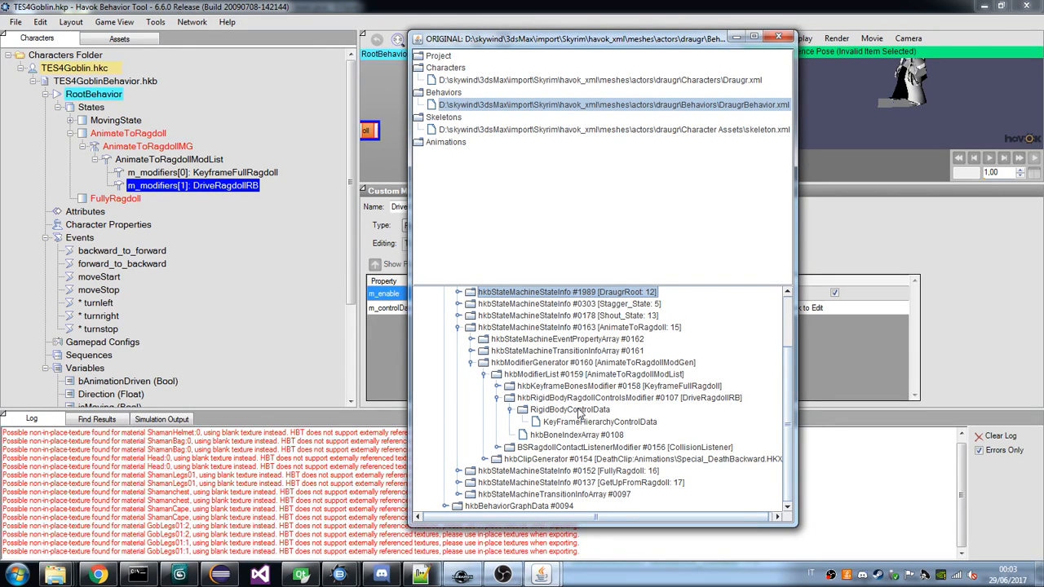
drag(492, 37, 194, 81)
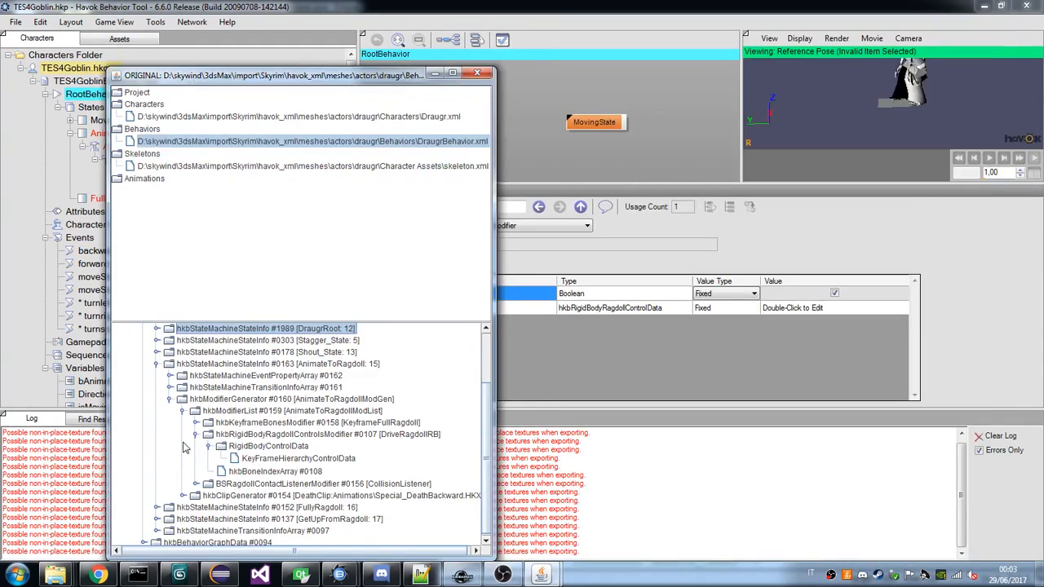
click(273, 460)
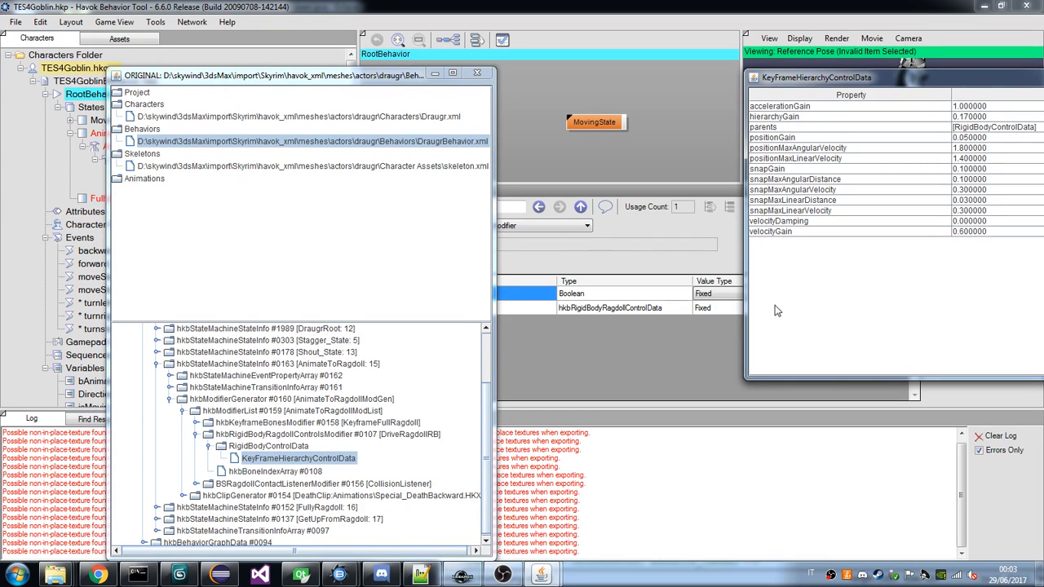
Open the m_controlData of the goblin's DriveRagdollRB and arrange the draugr's KeyFrameHierarchyControlData window for comparison.
click(730, 306)
click(818, 309)
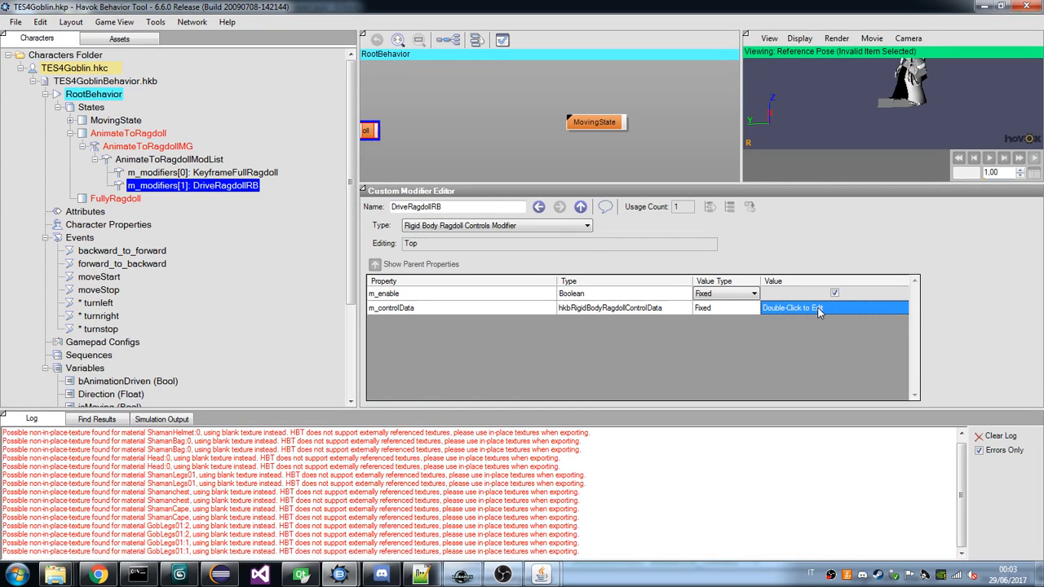
double_click(819, 309)
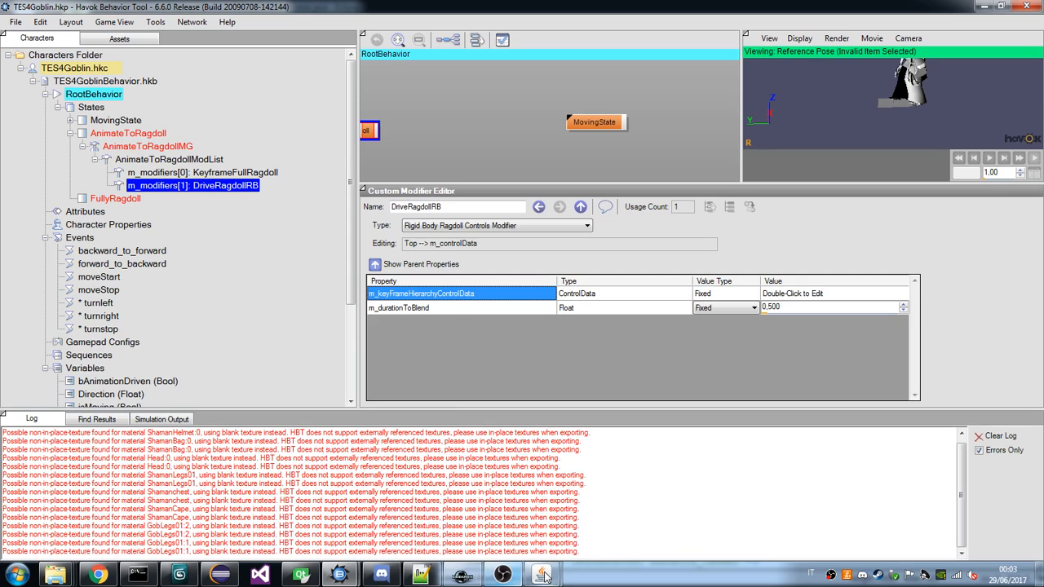
mouse_move(540, 574)
click(596, 526)
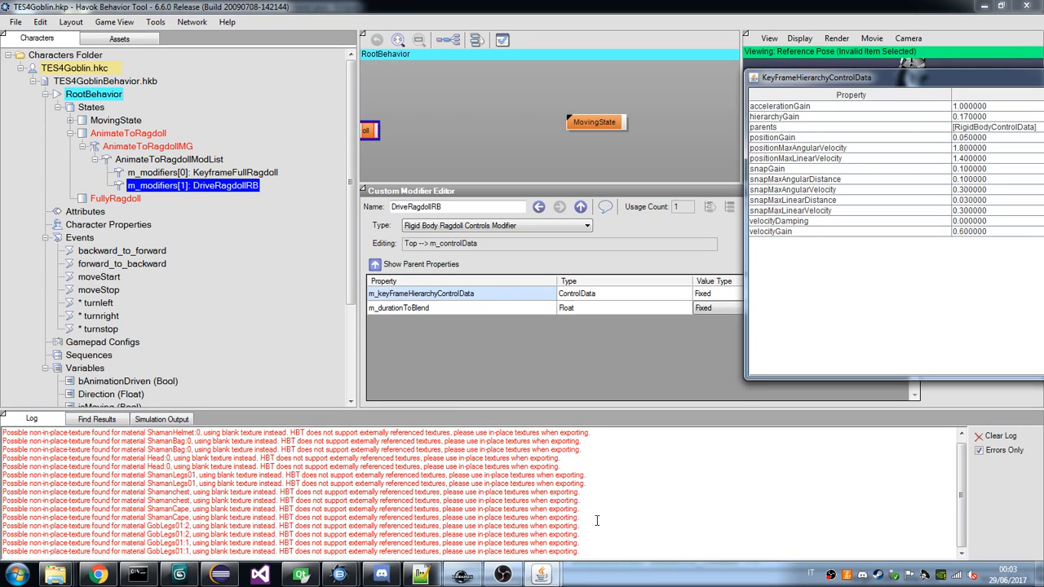
drag(886, 82, 154, 69)
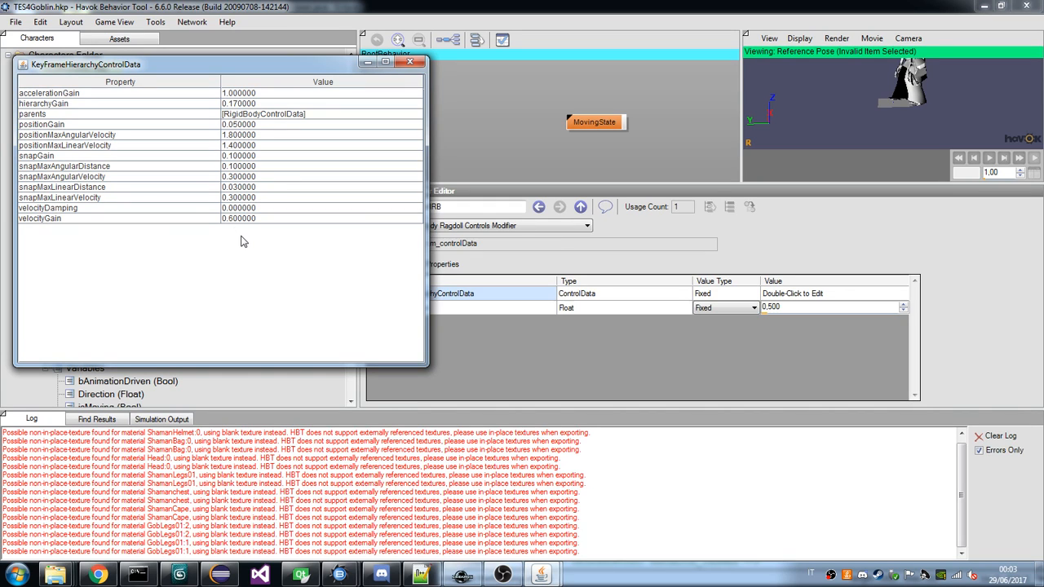
drag(139, 62, 263, 88)
click(699, 305)
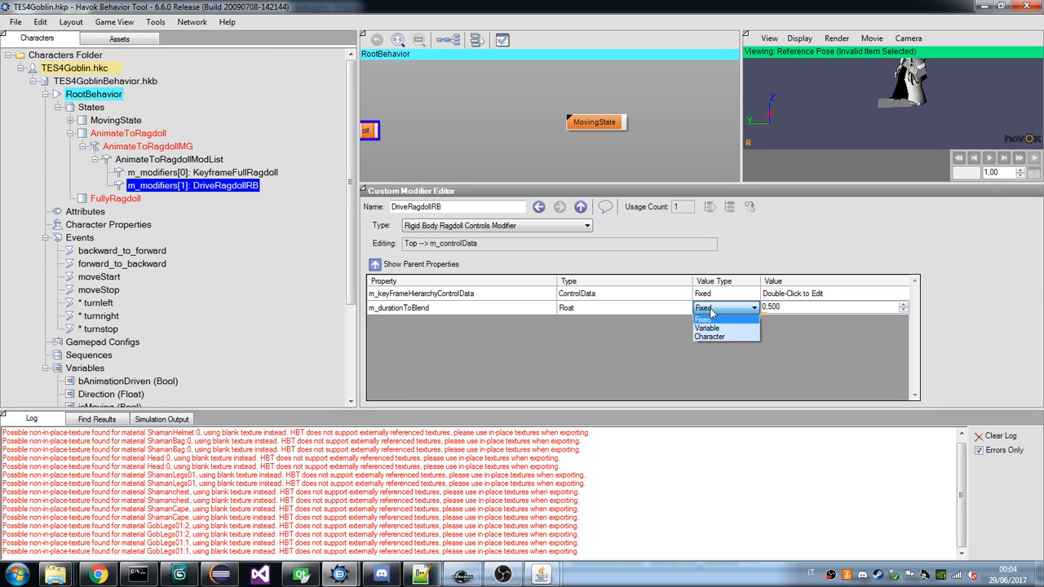
click(540, 575)
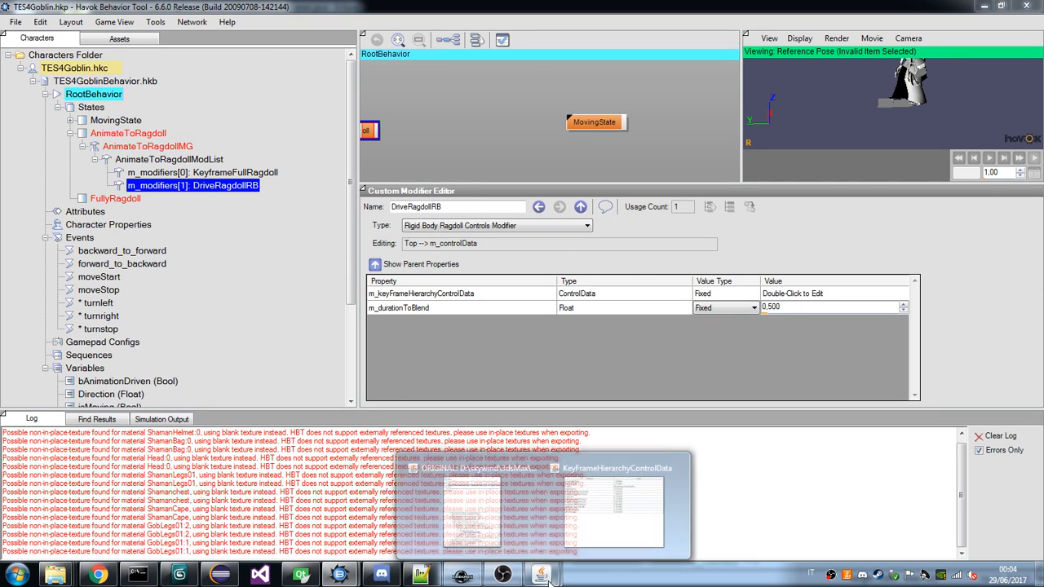
click(605, 510)
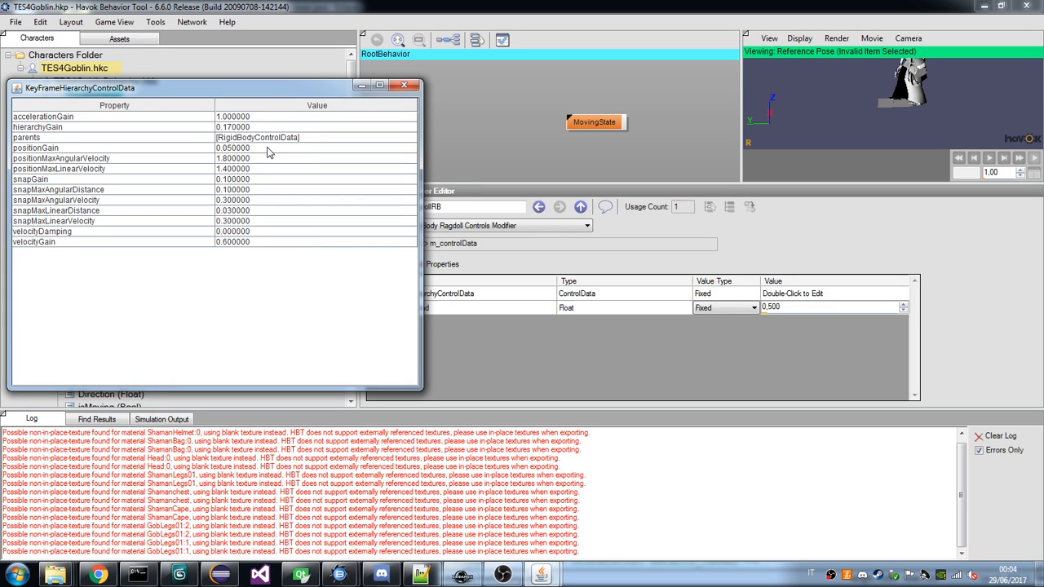
drag(247, 94, 324, 281)
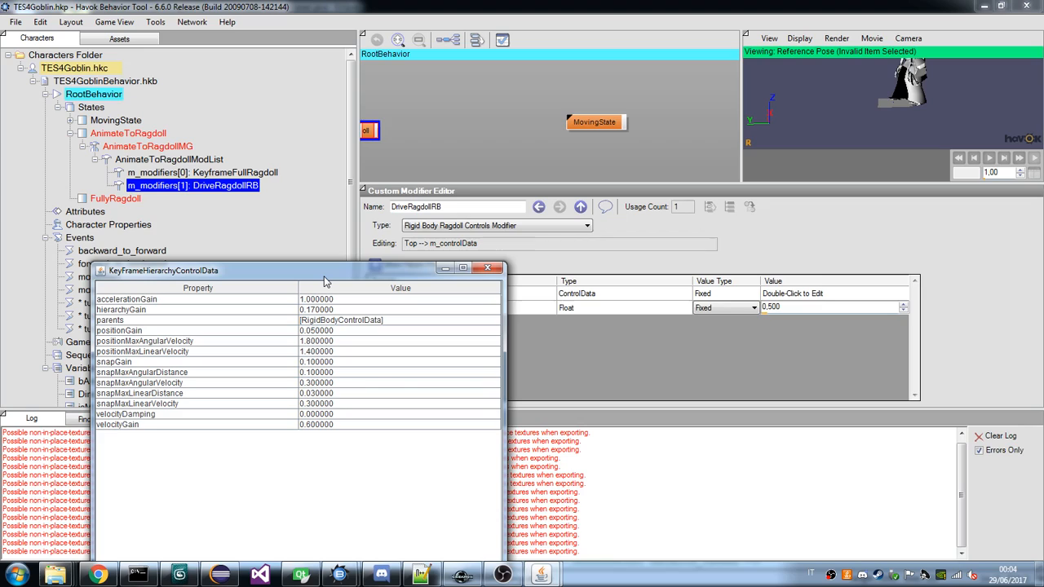
mouse_move(541, 575)
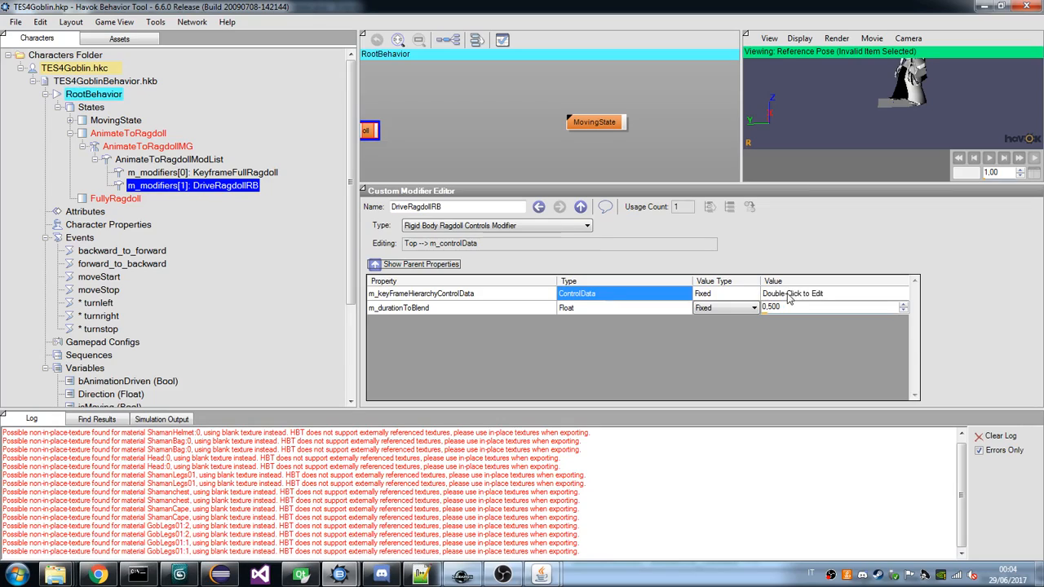
Open the goblin's m_keyFrameHierarchyControlData and compare its gain, velocity and snap values with the draugr's KeyFrameHierarchyControlData.
double_click(788, 293)
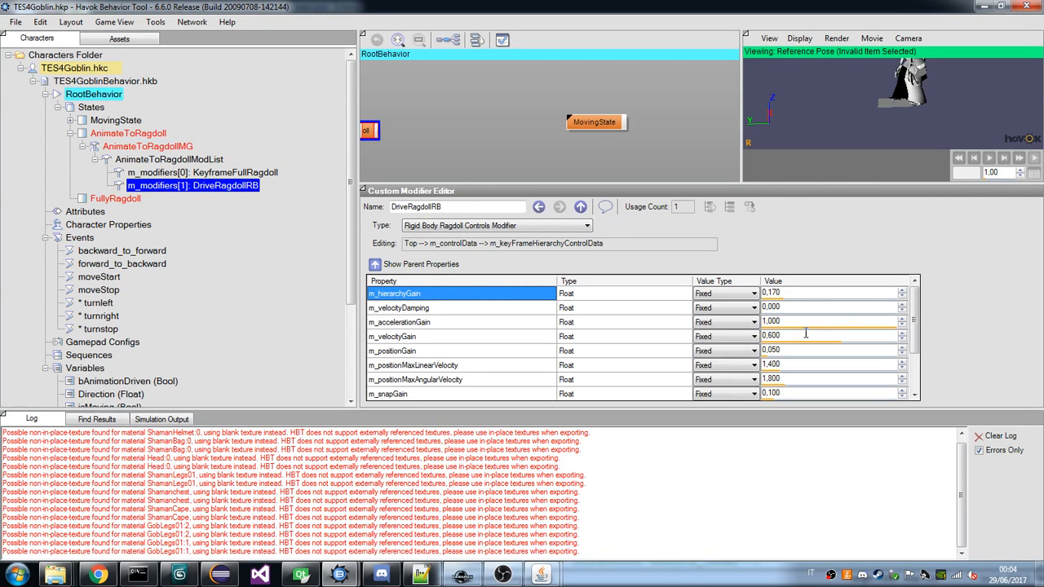
scroll(806, 333, down, 2)
mouse_move(541, 575)
click(624, 502)
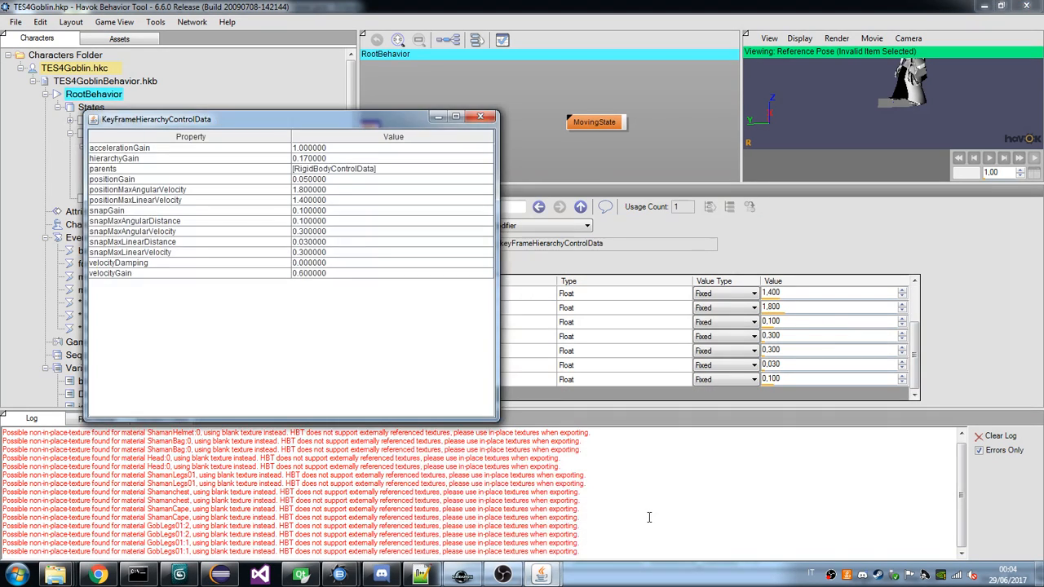
click(914, 367)
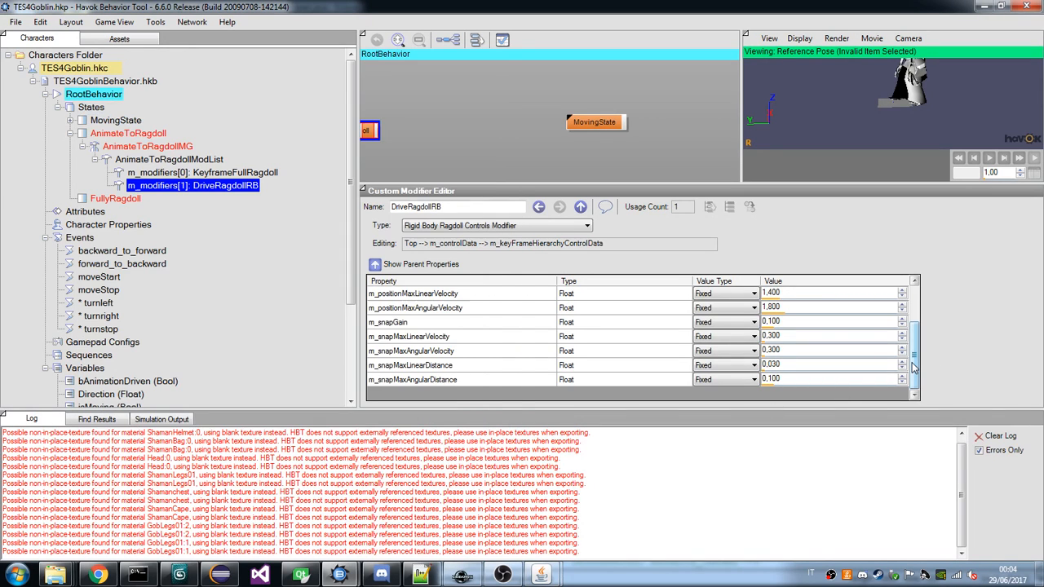
drag(913, 367, 914, 328)
mouse_move(541, 575)
click(607, 526)
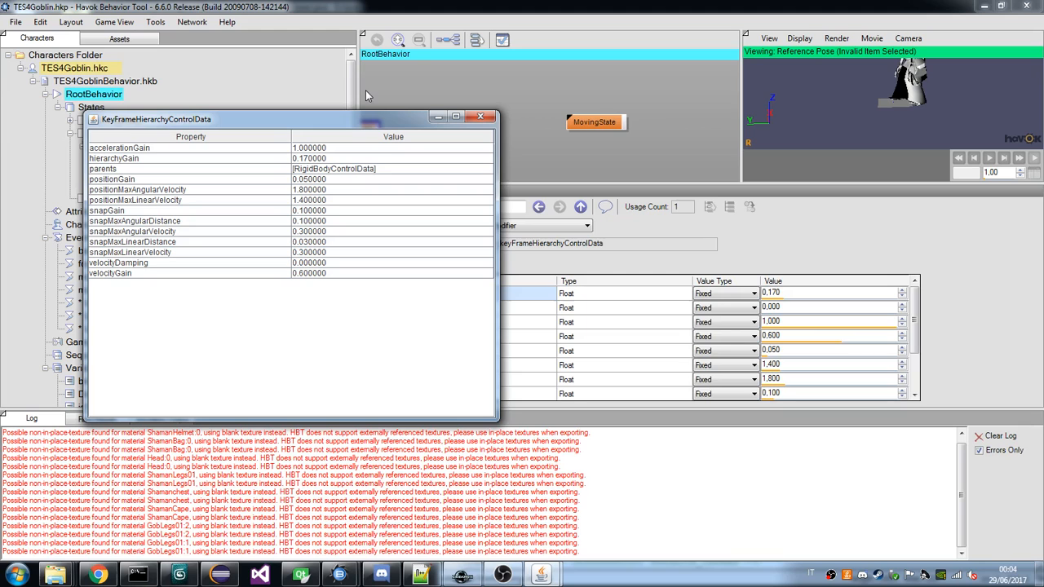
drag(387, 123, 319, 89)
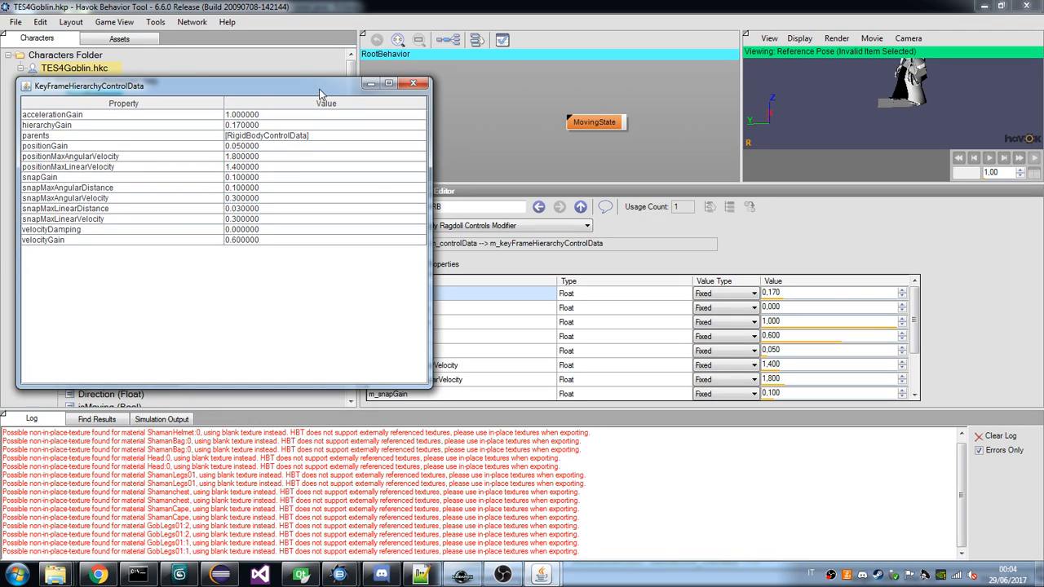
click(912, 322)
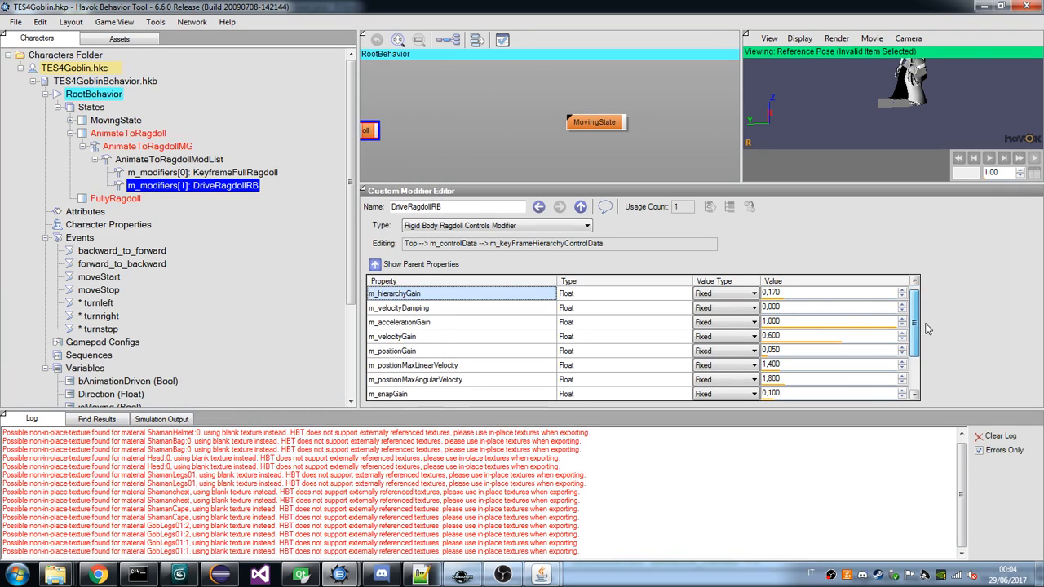
Return to the goblin's m_controlData properties and examine the draugr's hkbBoneIndexArray under DriveRagdollRB in the XML viewer.
click(438, 267)
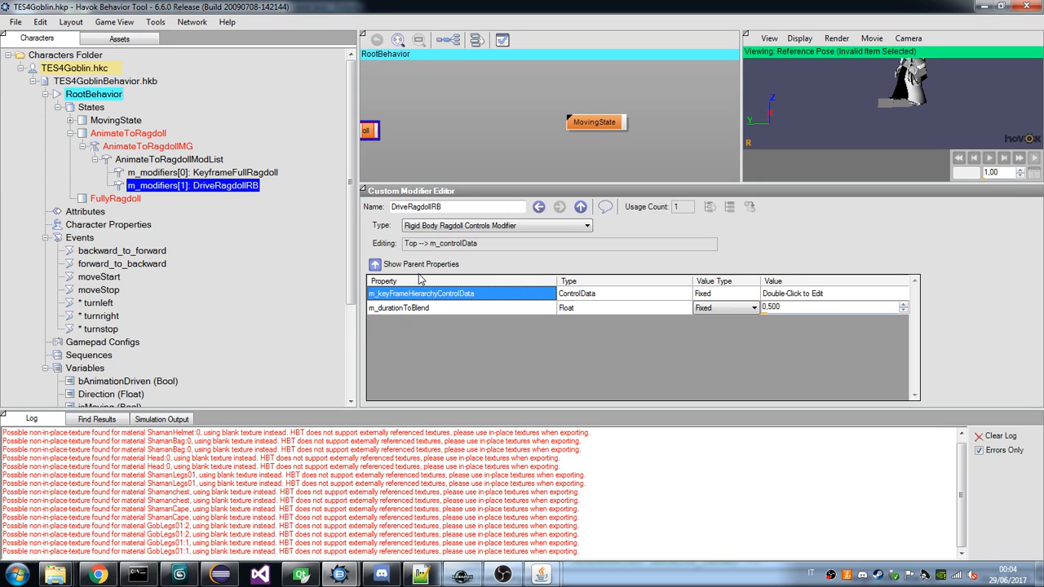
click(541, 575)
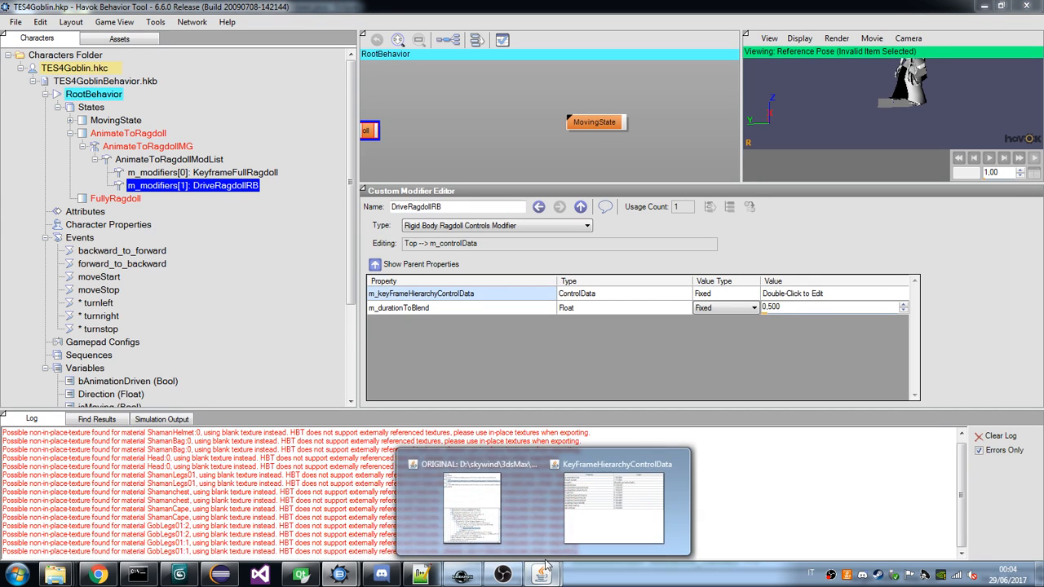
click(527, 523)
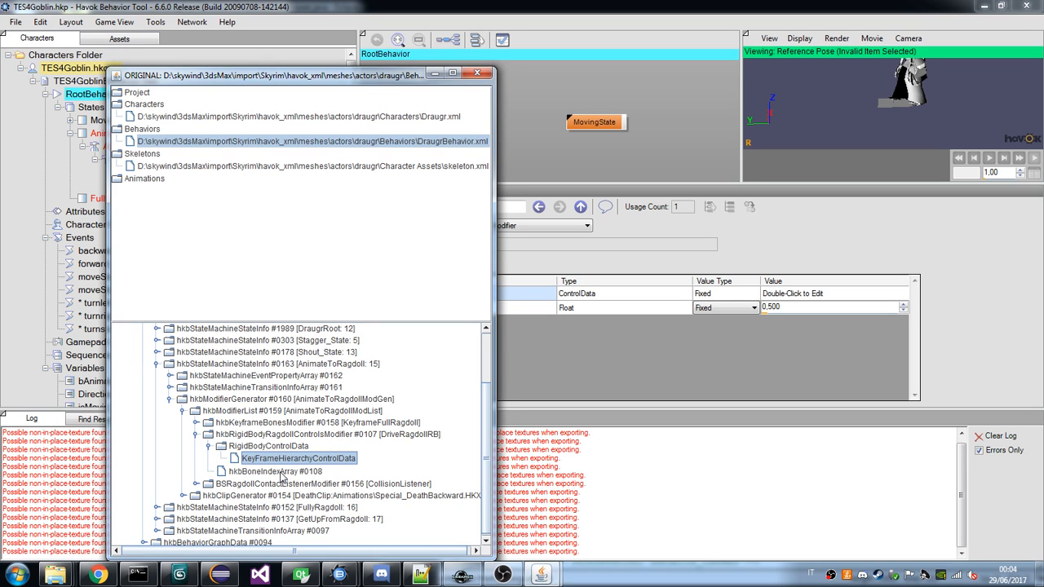
double_click(268, 473)
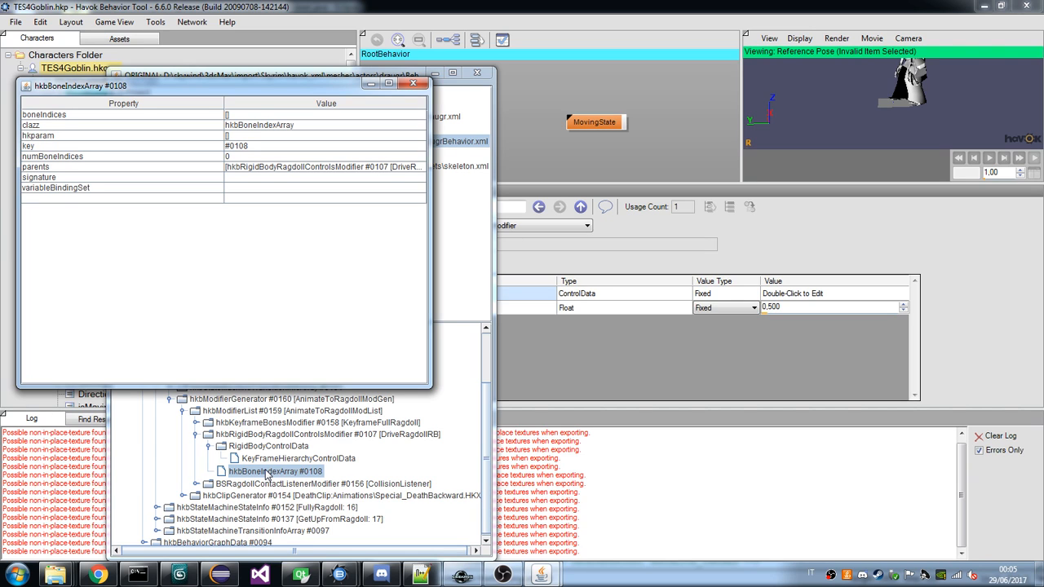
Examine the draugr's RigidBodyControlData, KeyframeFullRagdoll and BSRagdollContactListenerModifier properties under AnimateToRagdollModList.
double_click(277, 448)
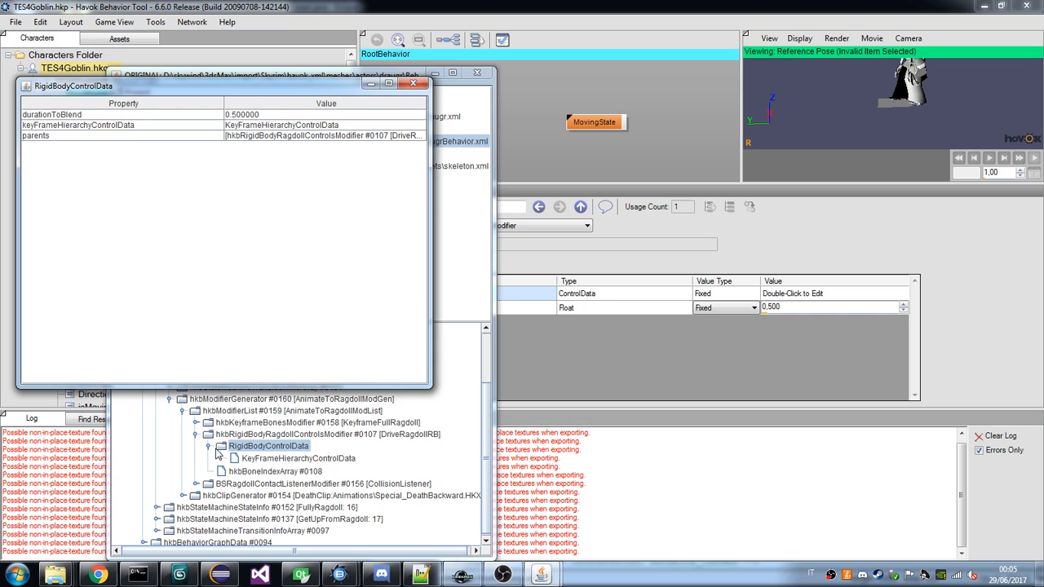
double_click(261, 423)
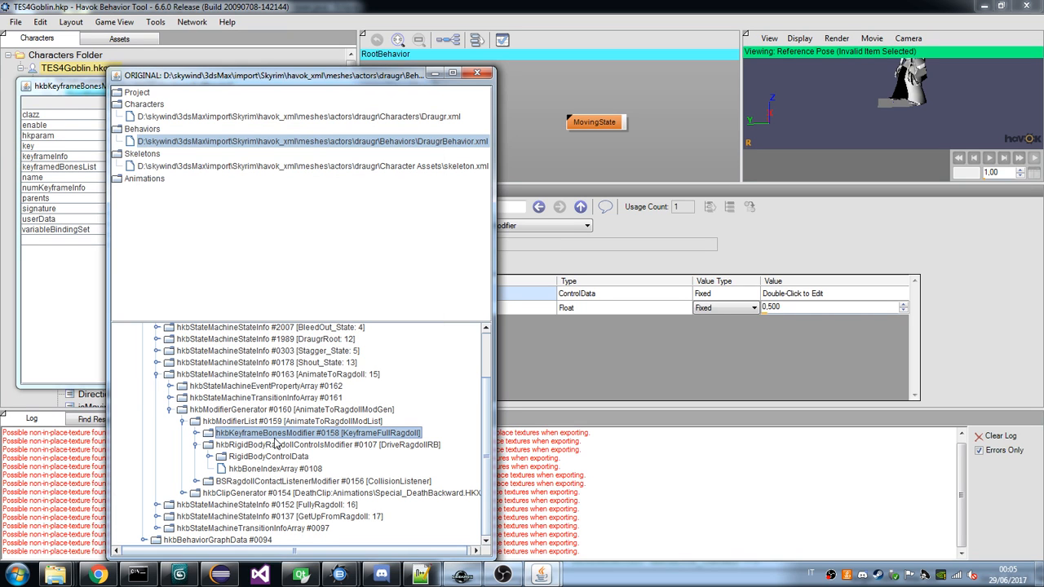
double_click(244, 481)
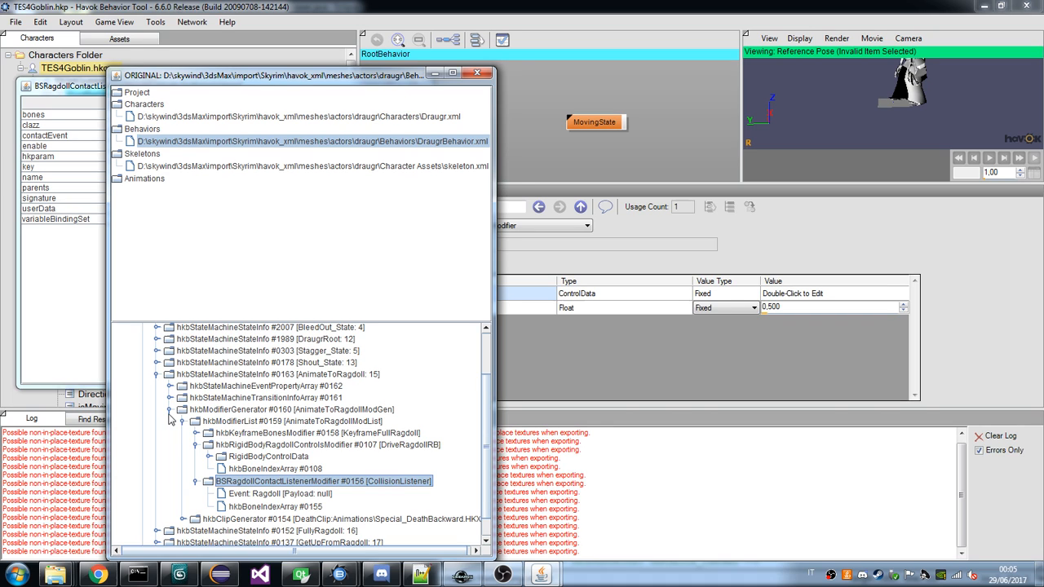
click(84, 307)
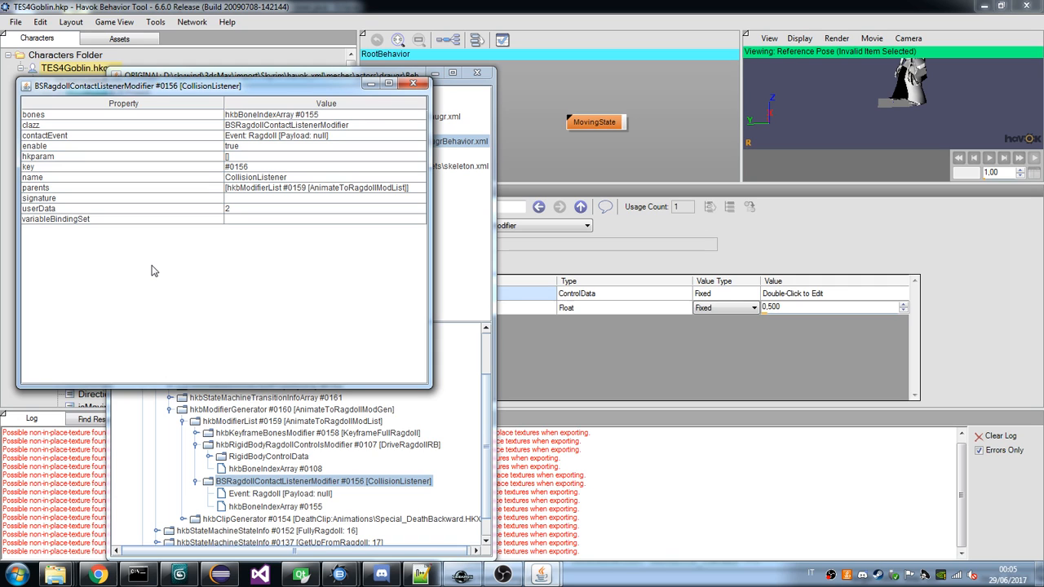
click(263, 483)
Switch to Havok Behavior Tool and add a new Modifier List as the third modifier of the goblin's AnimateToRagdollModList.
click(292, 6)
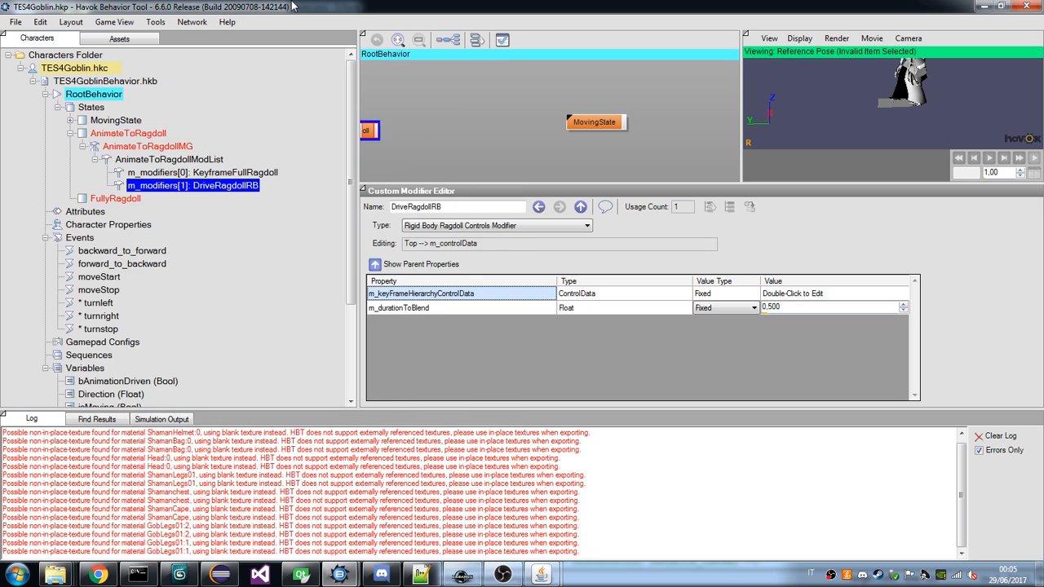
click(160, 161)
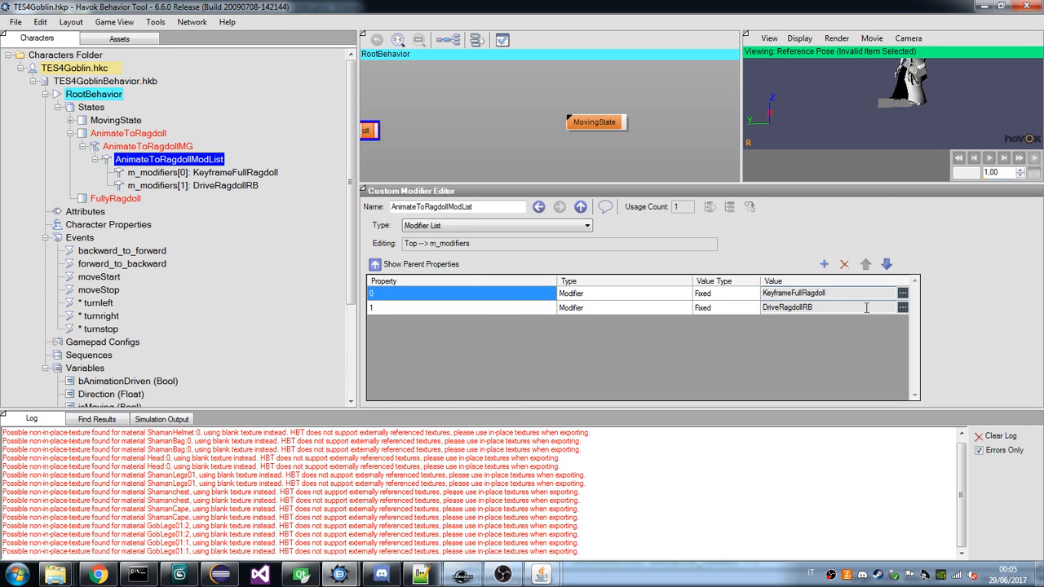
click(826, 266)
click(902, 322)
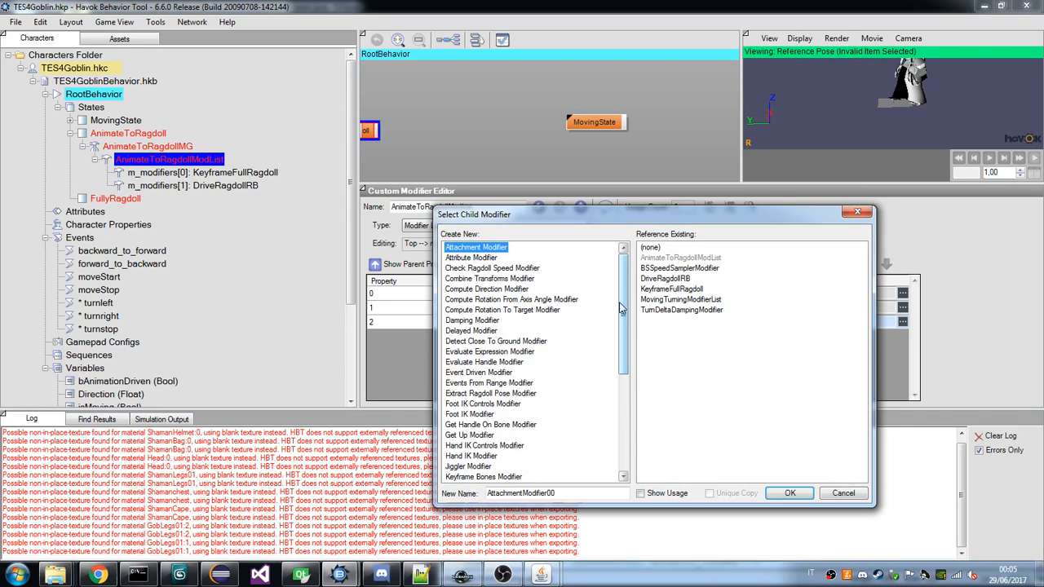
drag(620, 309, 620, 399)
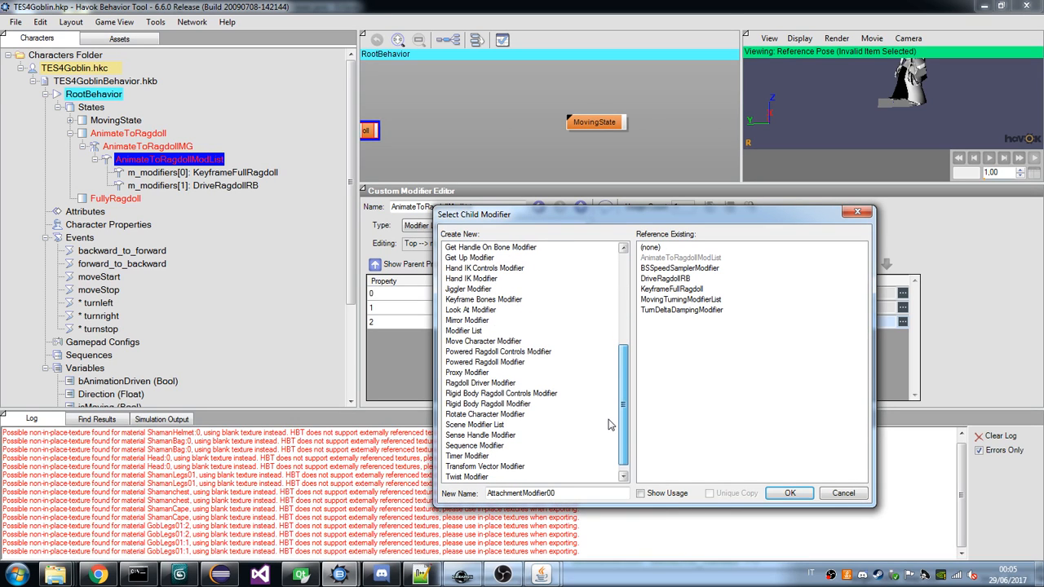
double_click(477, 330)
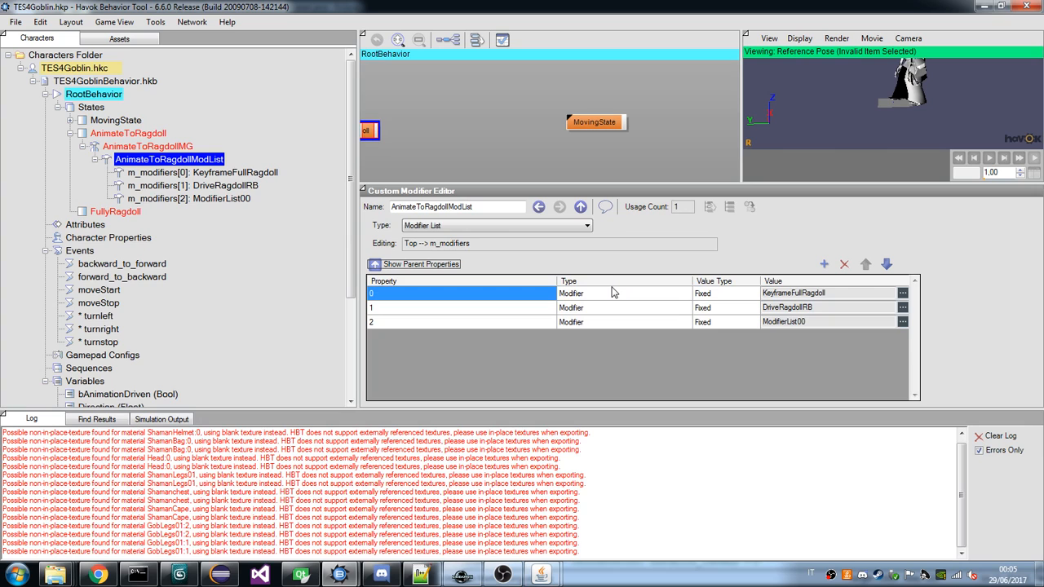
click(549, 569)
click(444, 501)
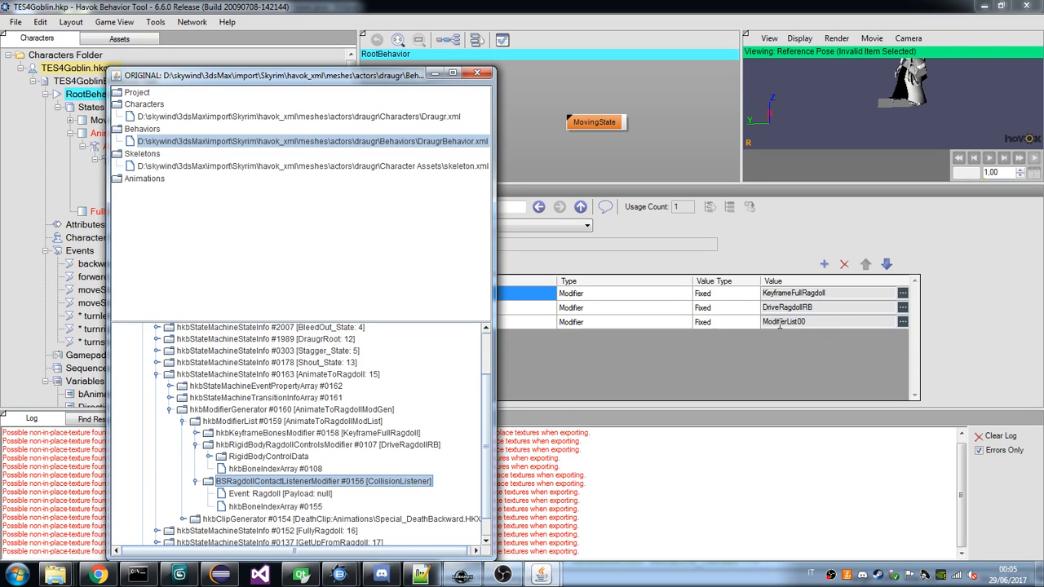
click(903, 325)
click(903, 323)
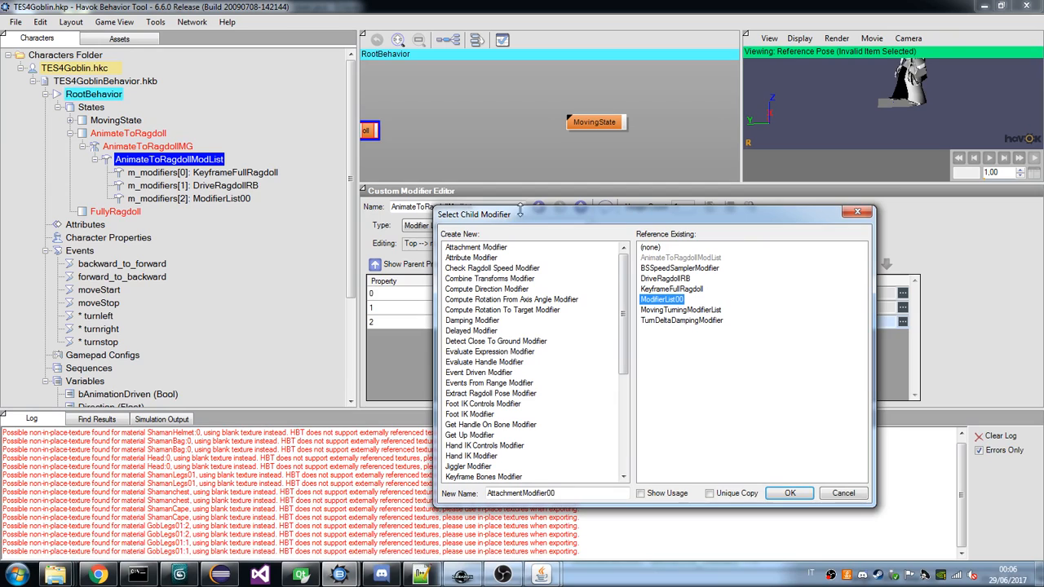
click(791, 493)
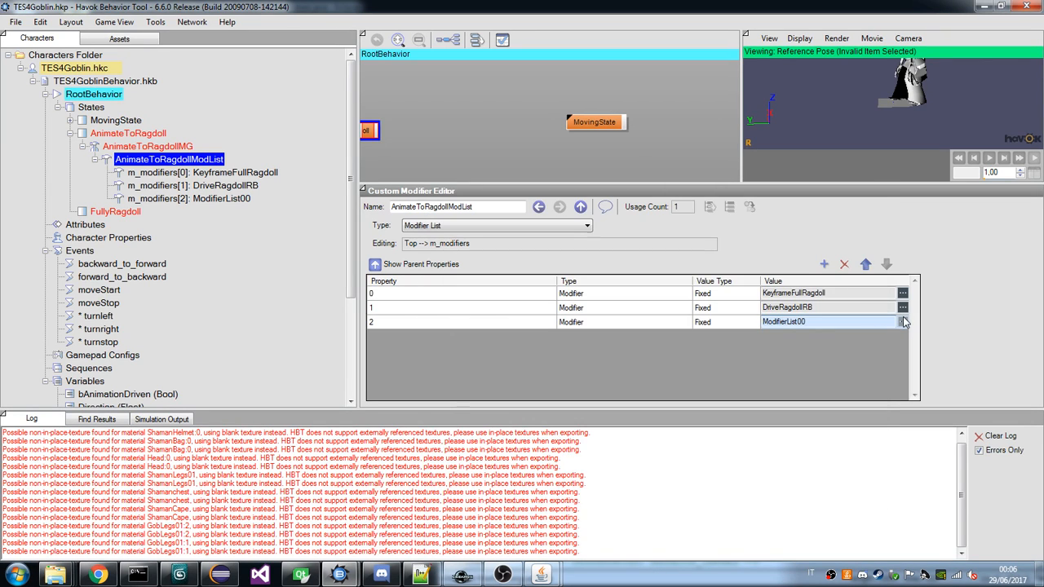
click(903, 323)
key(Escape)
Open the properties of the new third modifier list and arrange them beside the draugr's BSRagdollContactListenerModifier window.
click(658, 323)
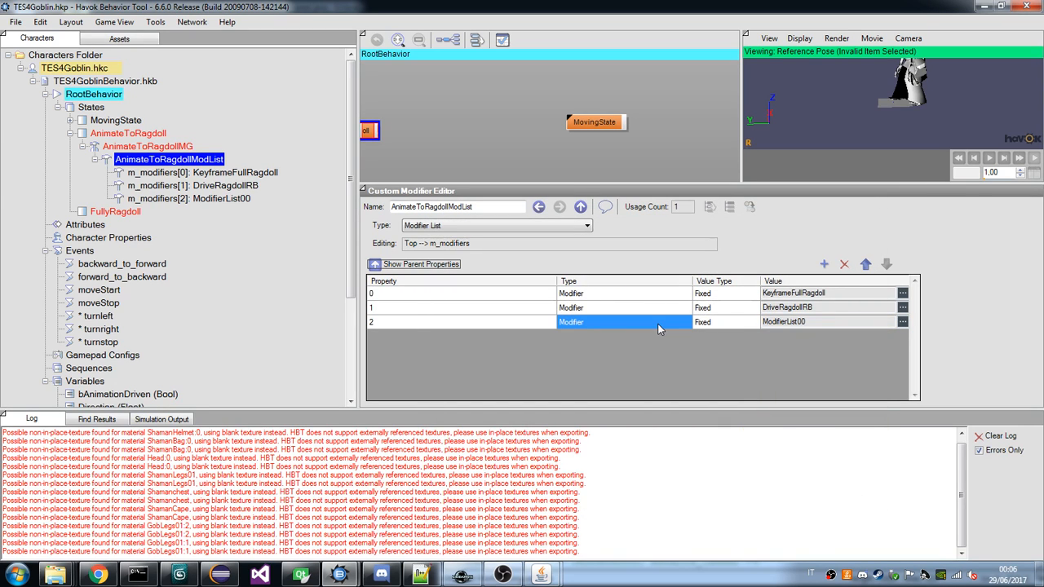
double_click(658, 324)
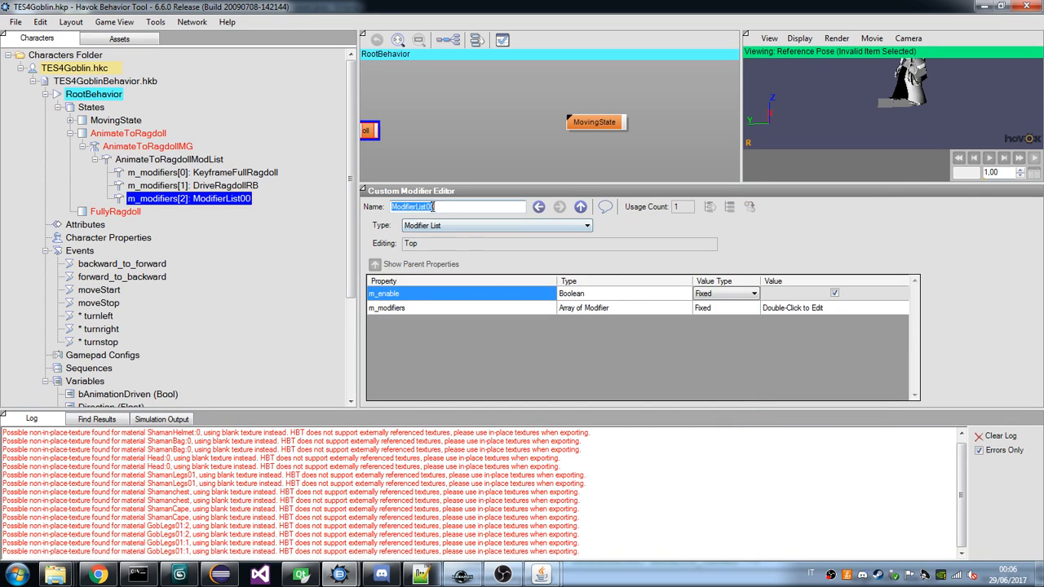
mouse_move(538, 575)
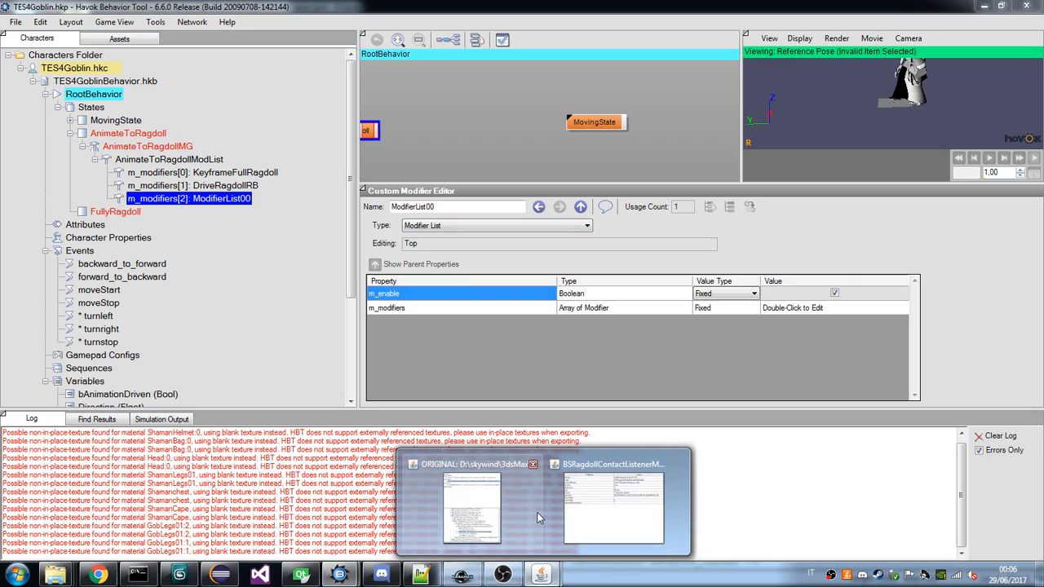
click(580, 512)
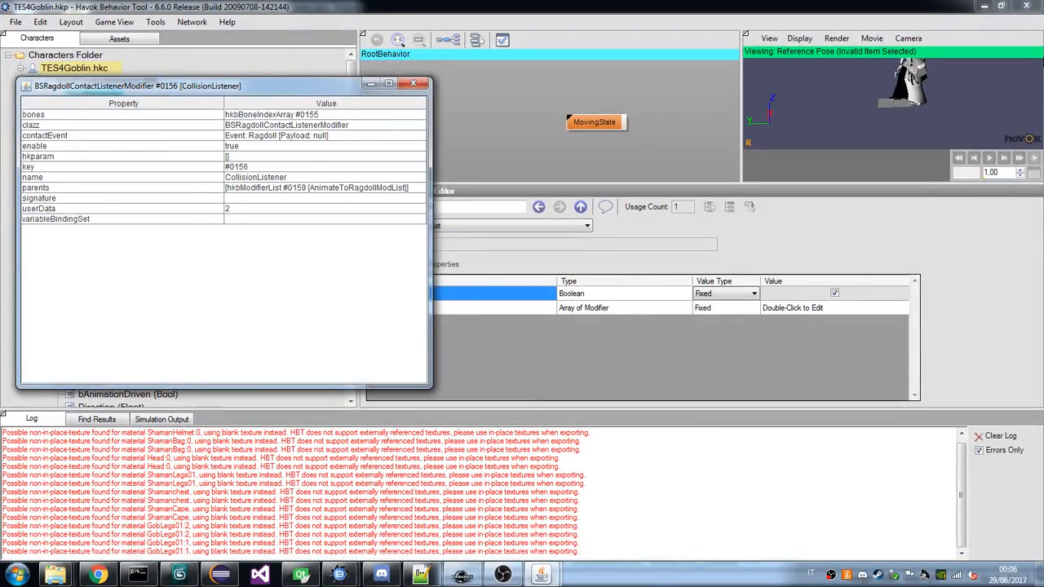
click(1000, 8)
click(1000, 8)
drag(496, 53, 638, 188)
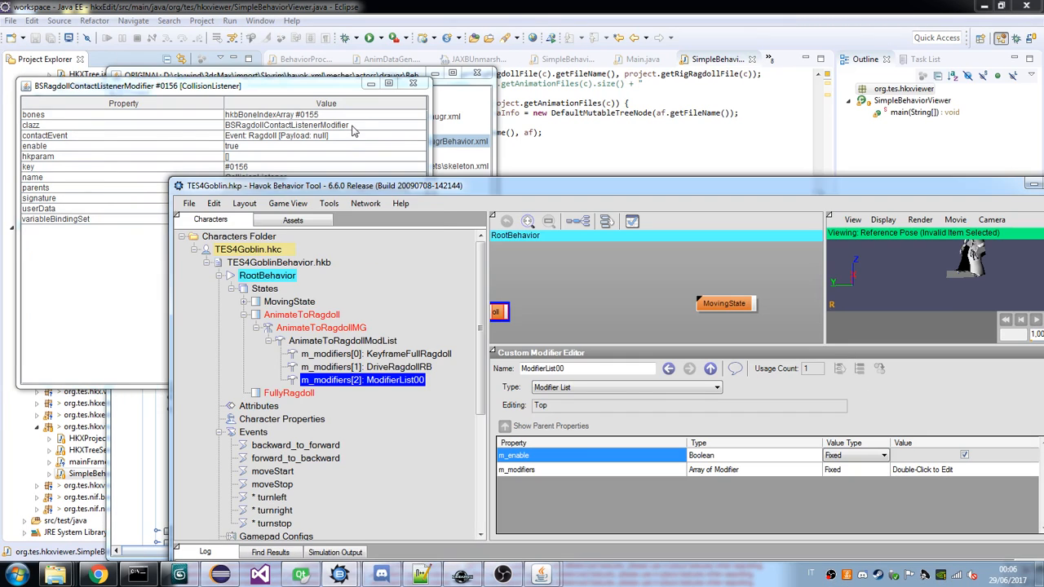
click(356, 132)
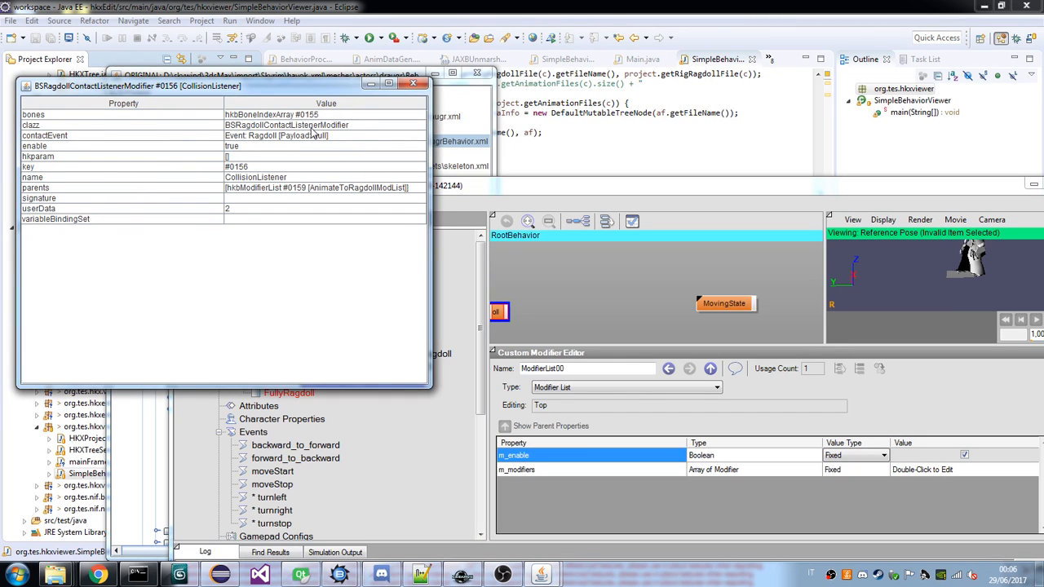
Rename the goblin's new modifier list to BSRagdollContactListenerModifier.
click(577, 359)
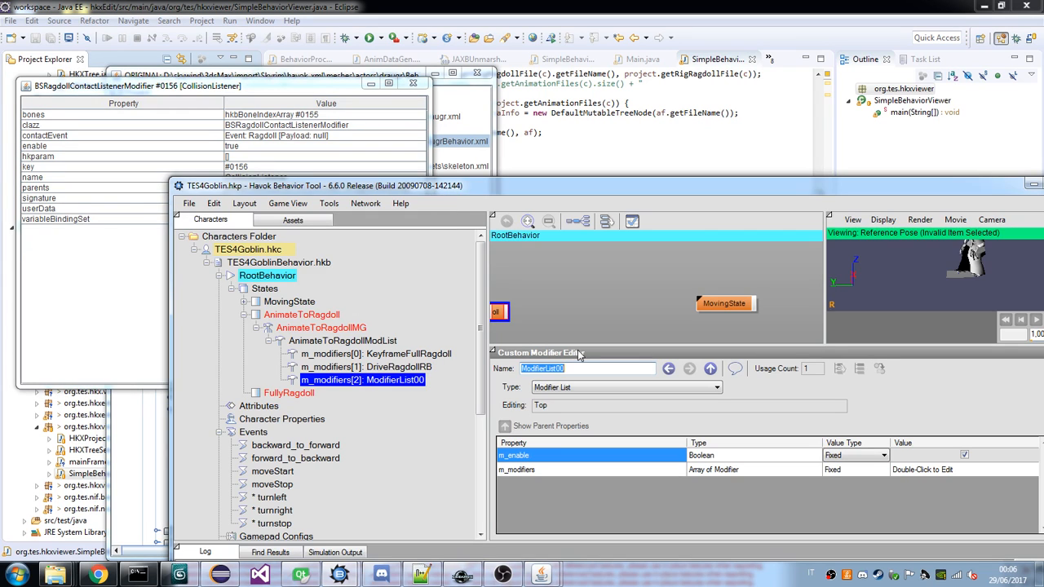
text(BSRagdollContactListener)
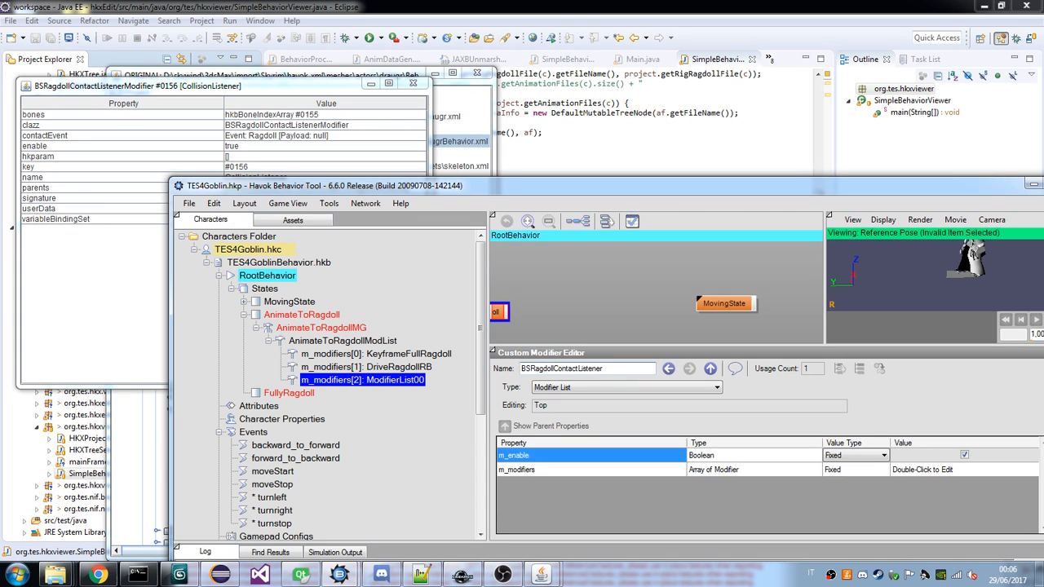
text(Modifier)
click(357, 392)
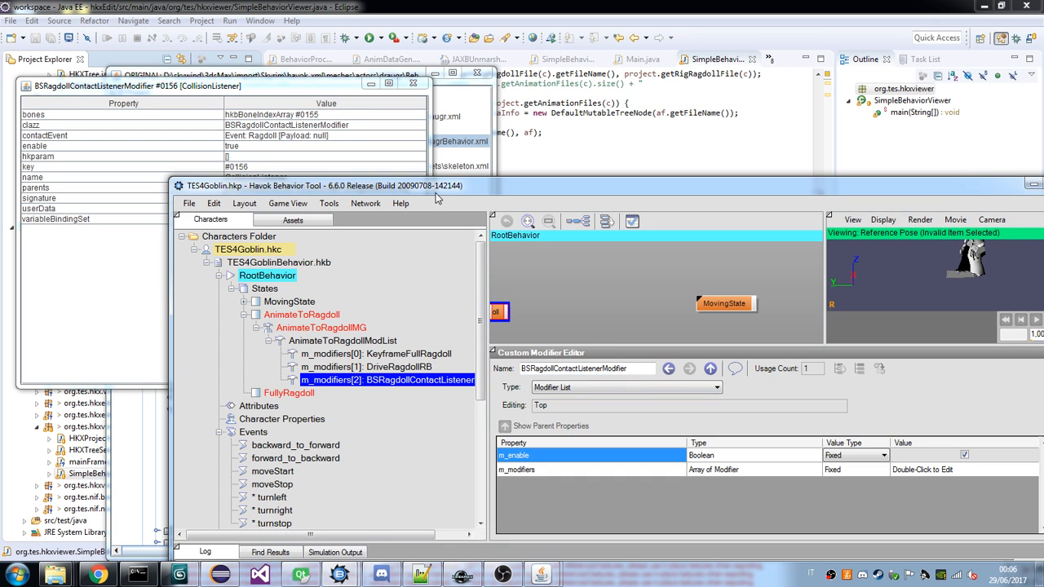
Arrange the Havok Behavior Tool and draugr XML viewer windows so both ragdoll hierarchies can be compared.
drag(435, 193, 393, 108)
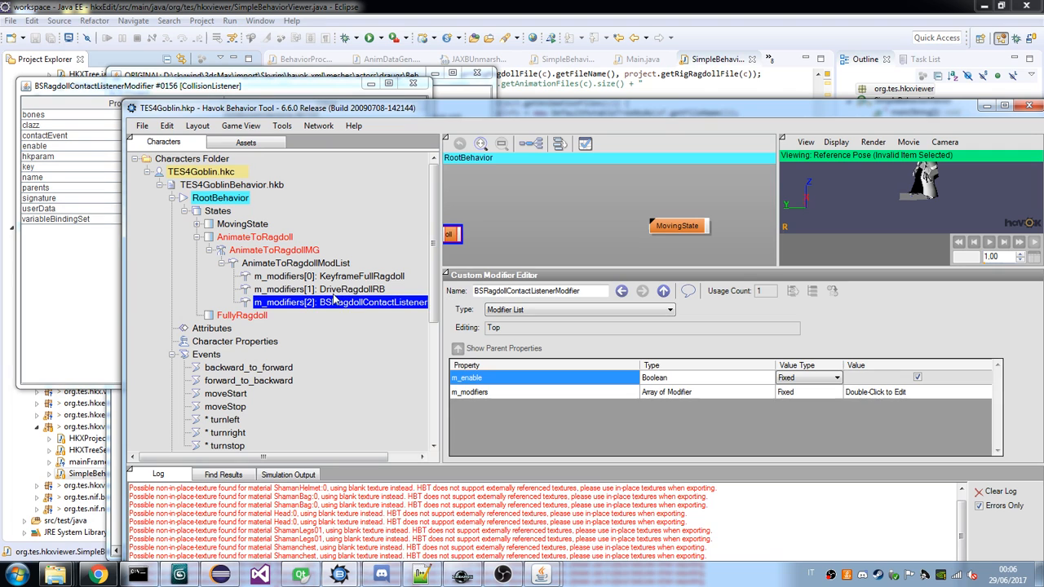
scroll(334, 300, down, 1)
scroll(334, 300, up, 1)
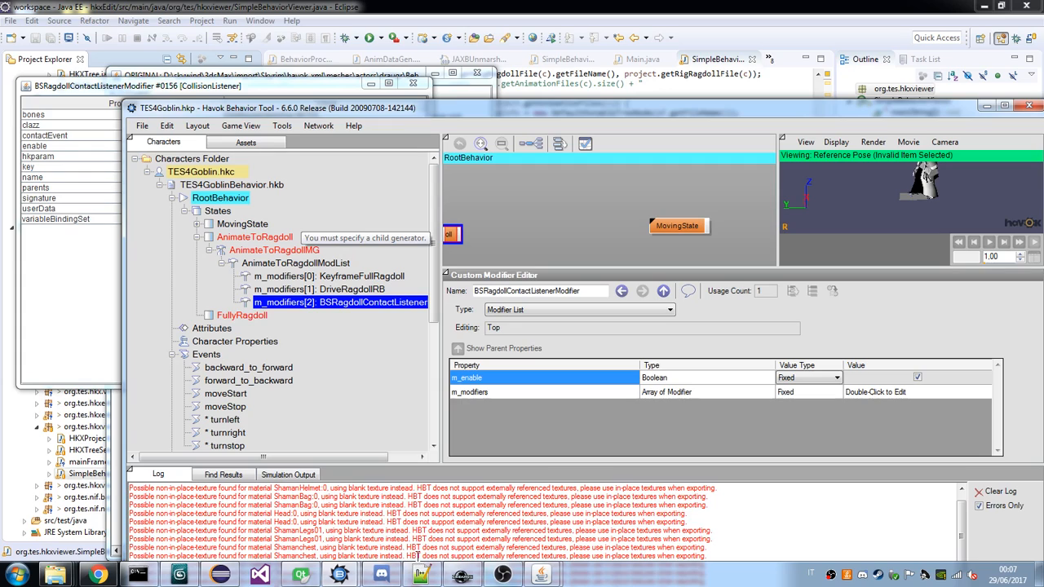
mouse_move(581, 511)
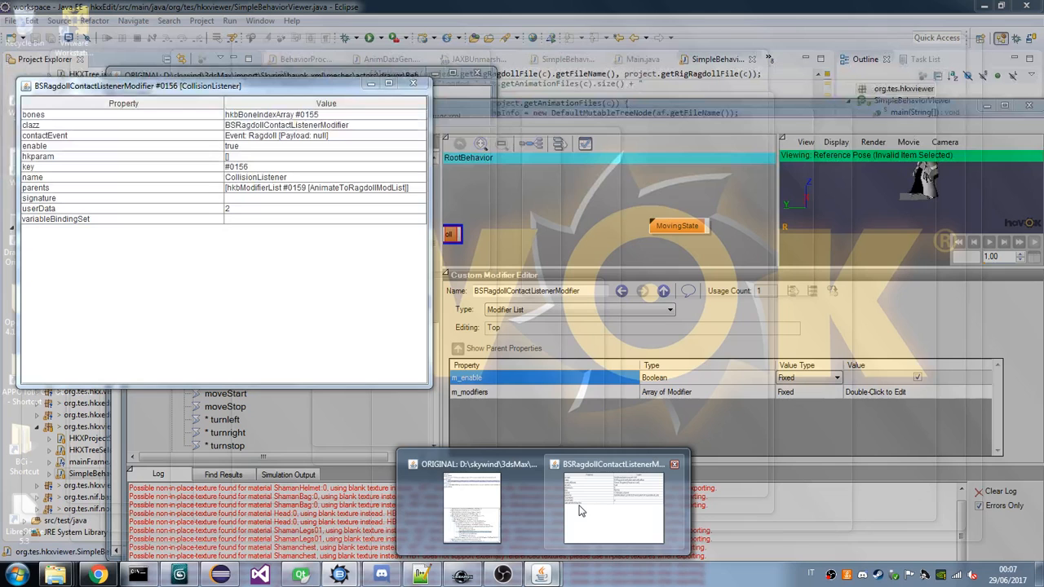
click(473, 508)
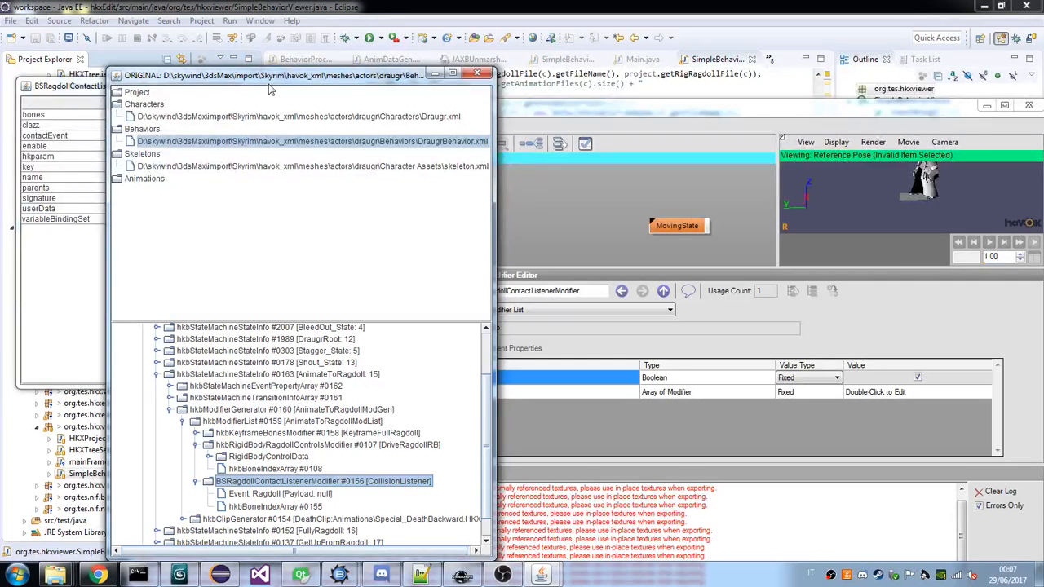
drag(273, 76, 668, 37)
scroll(754, 469, down, 1)
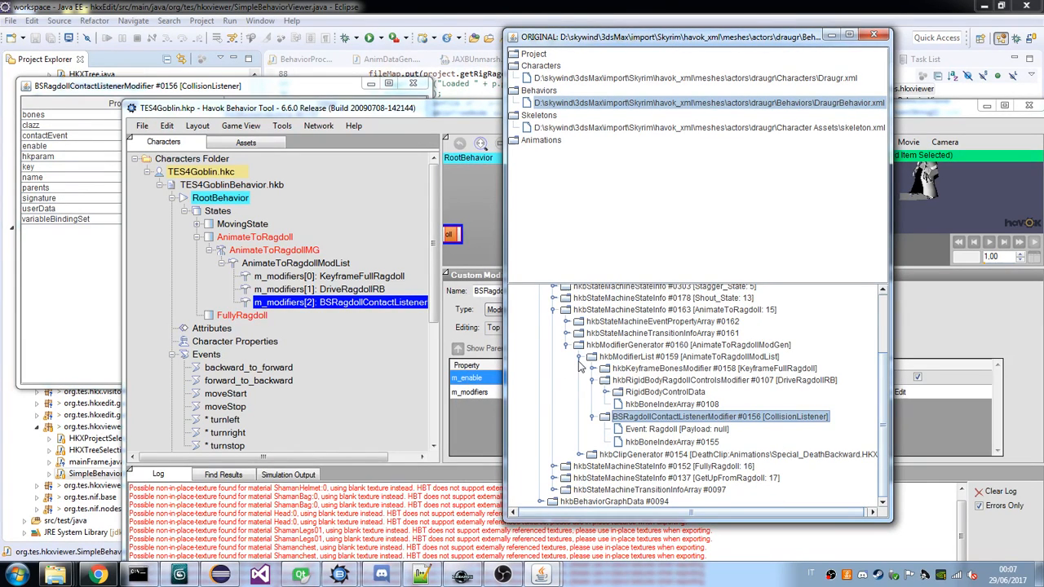
Examine the draugr's AnimateToRagdollModList and DeathClip clip generator, expanding the clip's trigger array down to its event.
click(603, 357)
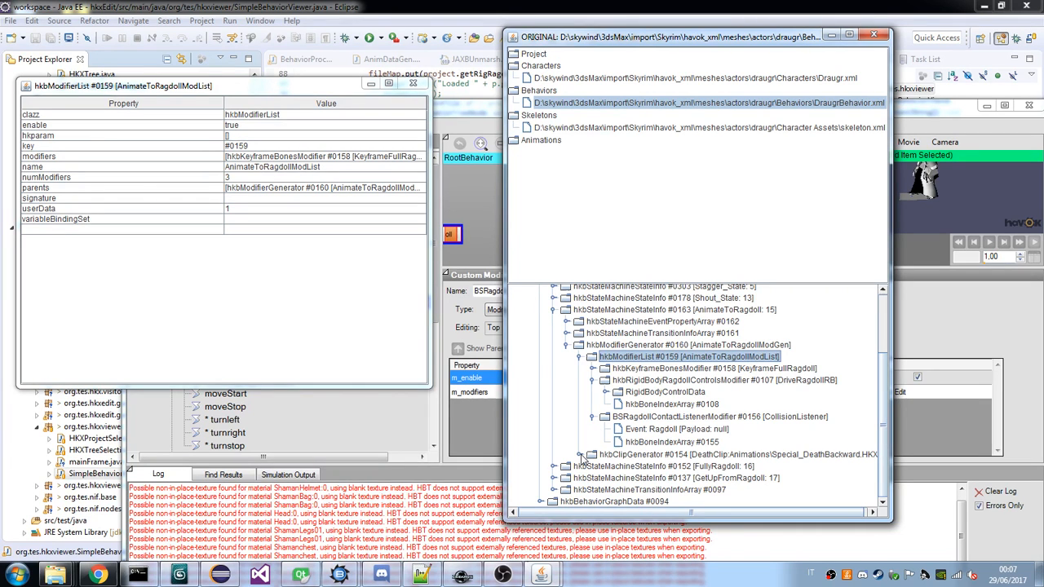
double_click(616, 454)
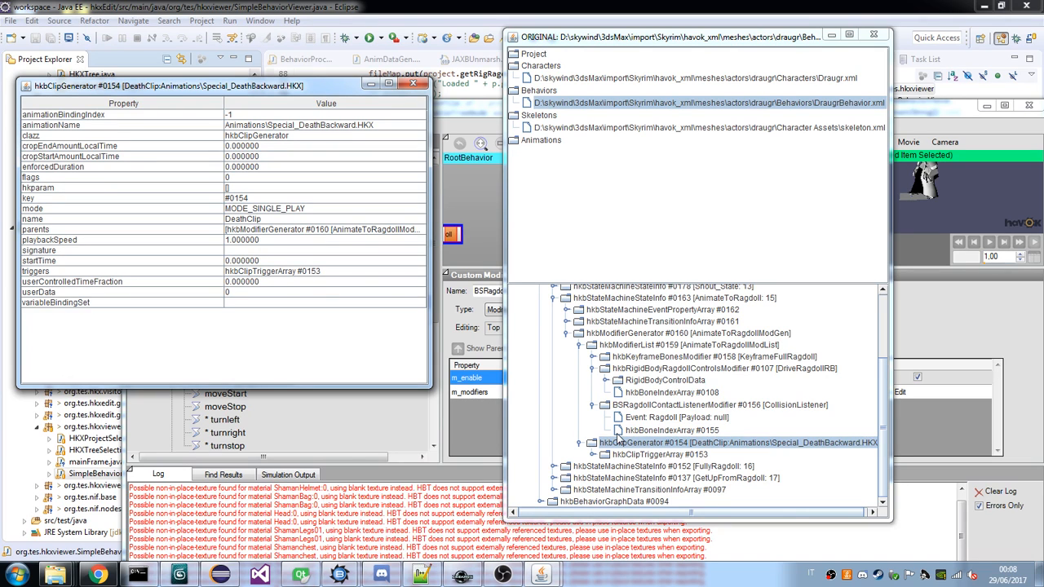
click(675, 440)
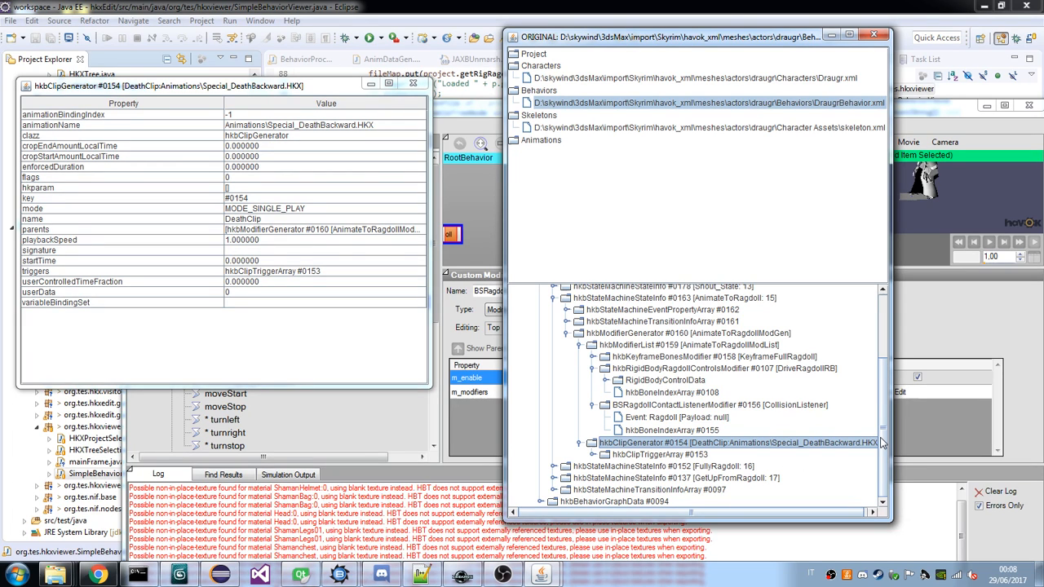
click(592, 454)
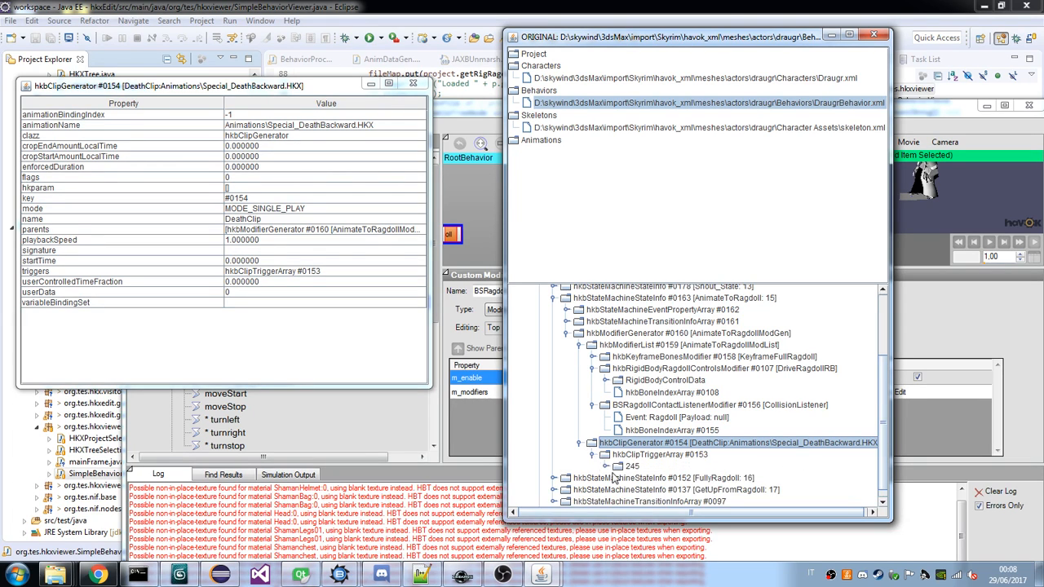
click(604, 466)
scroll(693, 480, down, 1)
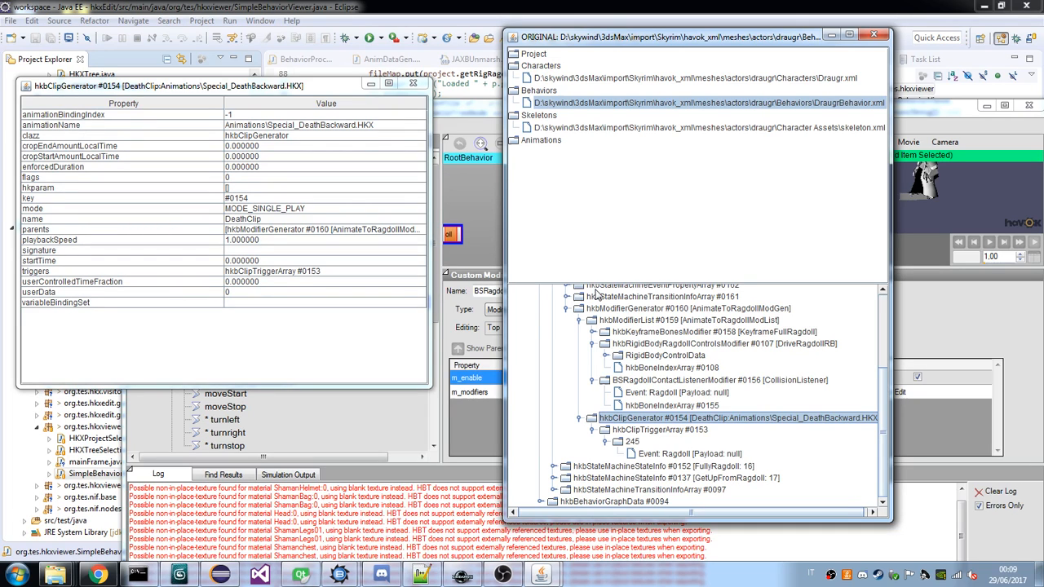
Create a new Clip as the child node of the goblin's AnimateToRagdollMG and open the clip's properties.
click(477, 273)
click(248, 254)
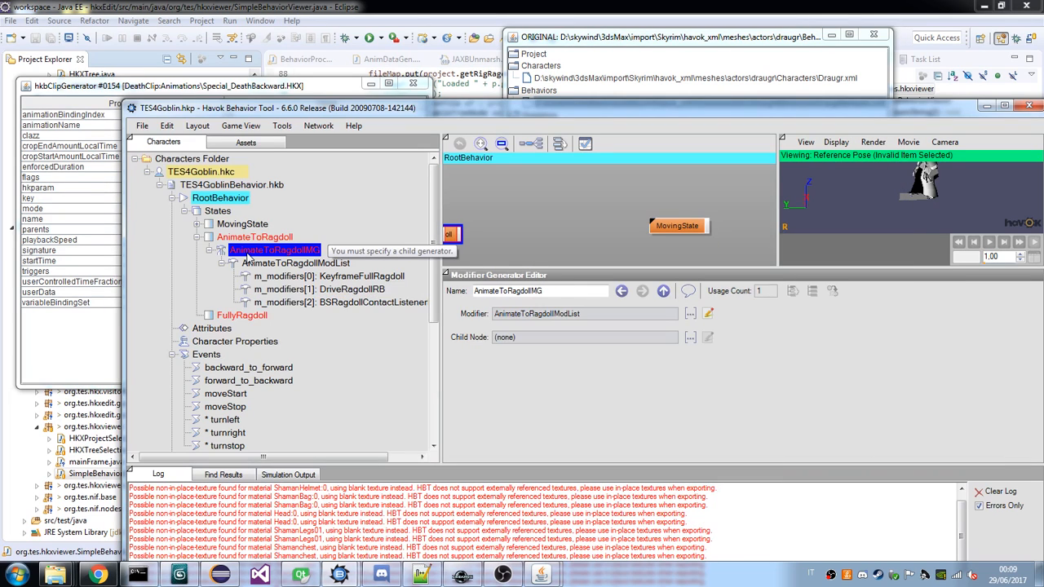
click(690, 338)
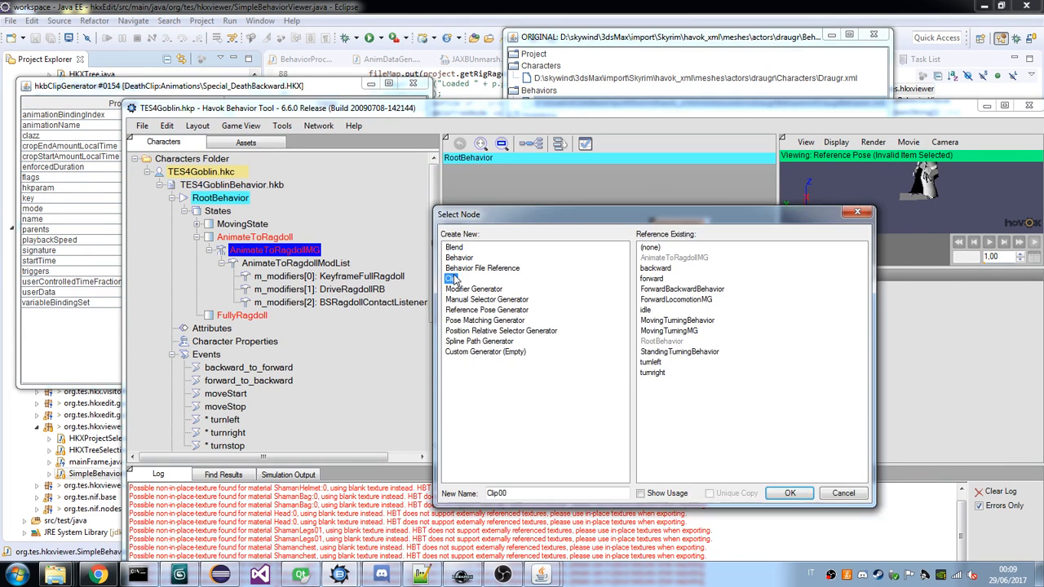
double_click(455, 279)
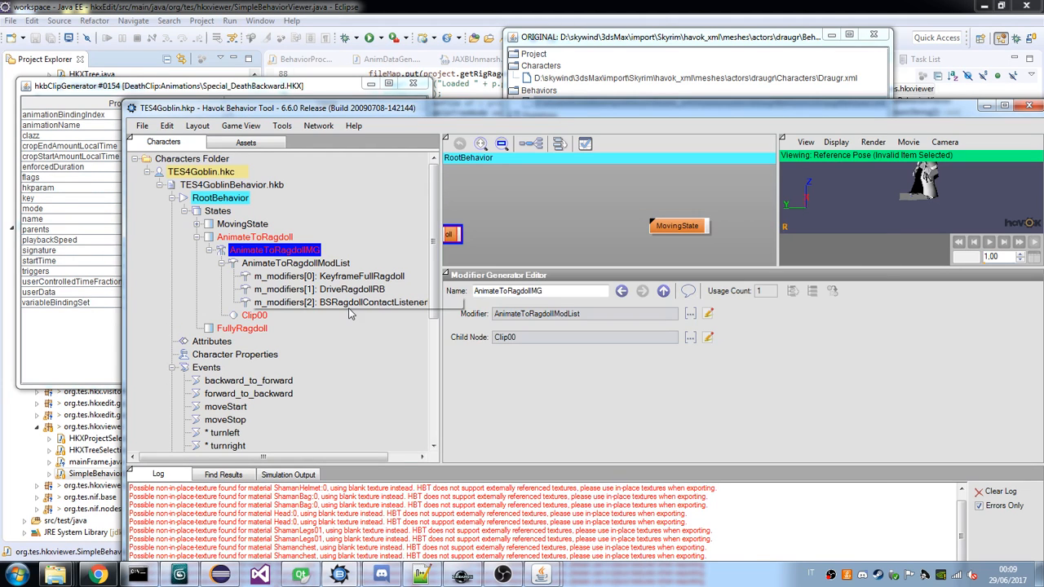
click(255, 315)
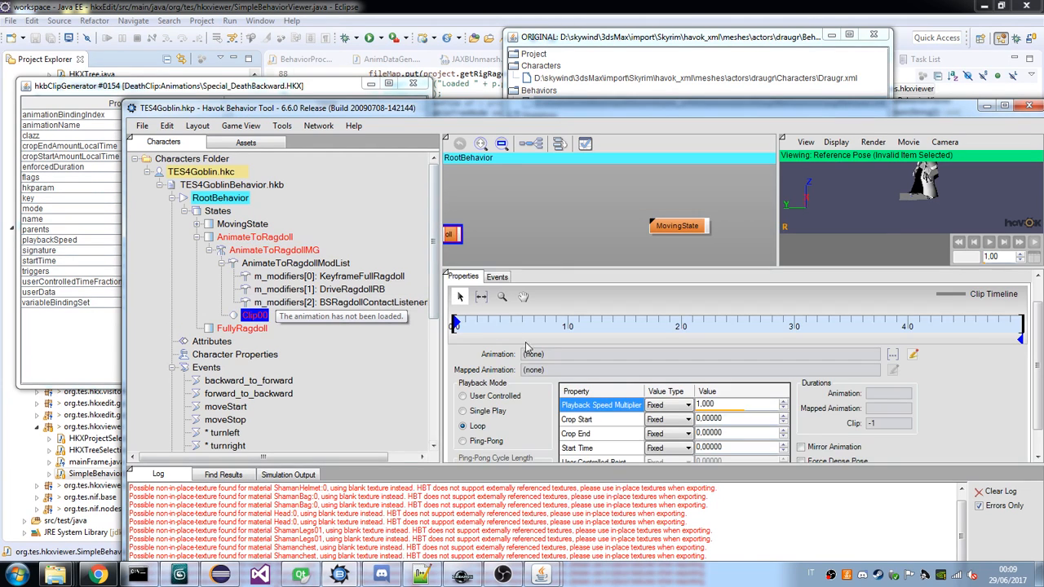
Assign the stagger.hkx animation to the new clip under AnimateToRagdollMG.
click(497, 277)
click(464, 277)
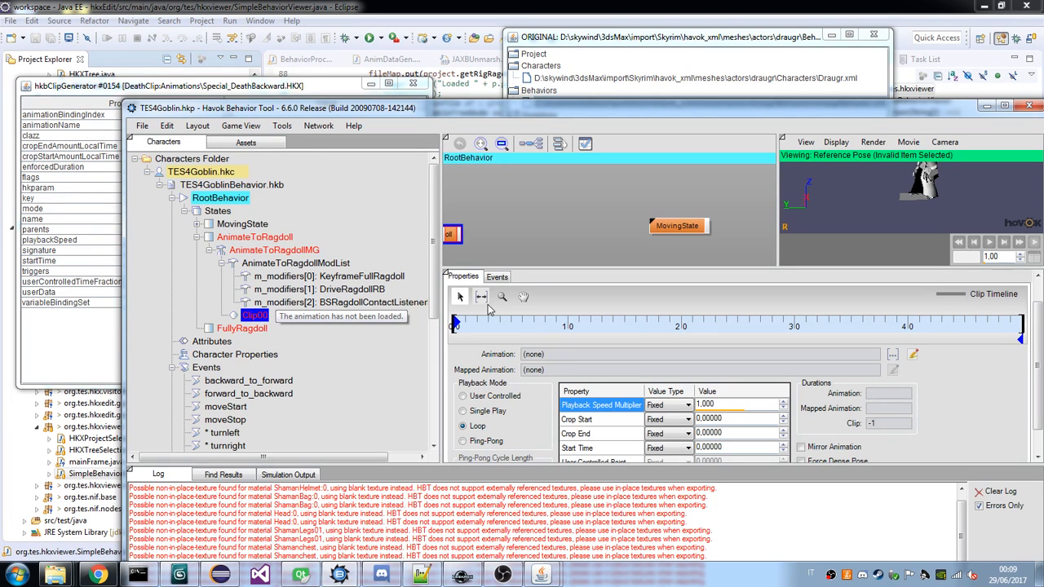
click(892, 354)
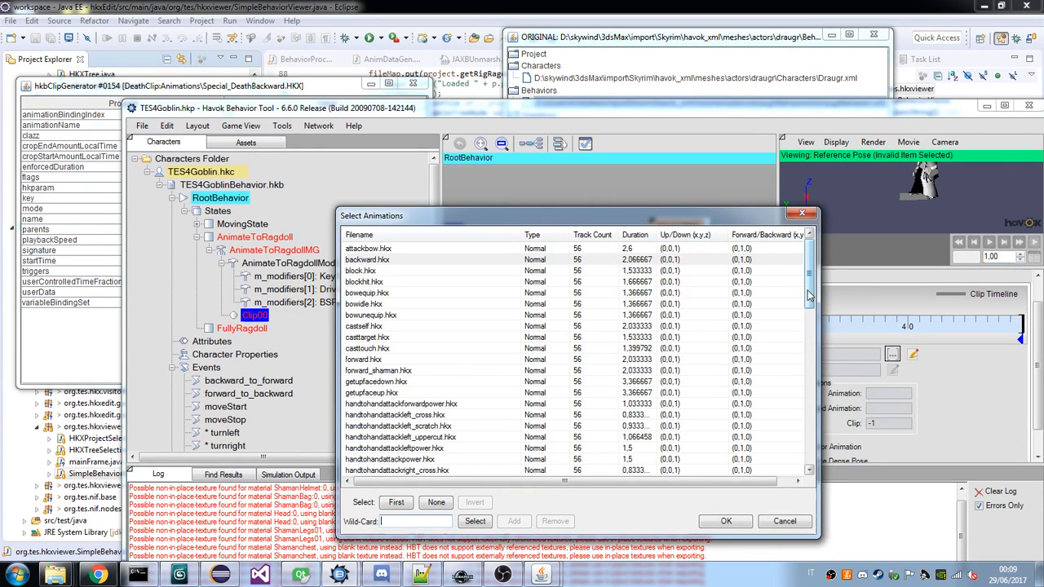
drag(809, 298, 775, 450)
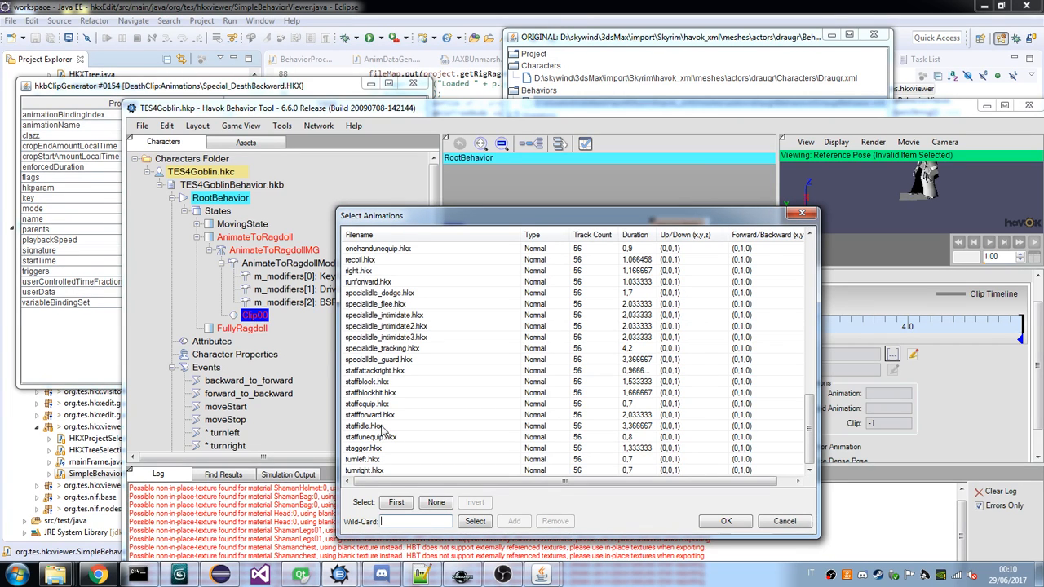
double_click(368, 451)
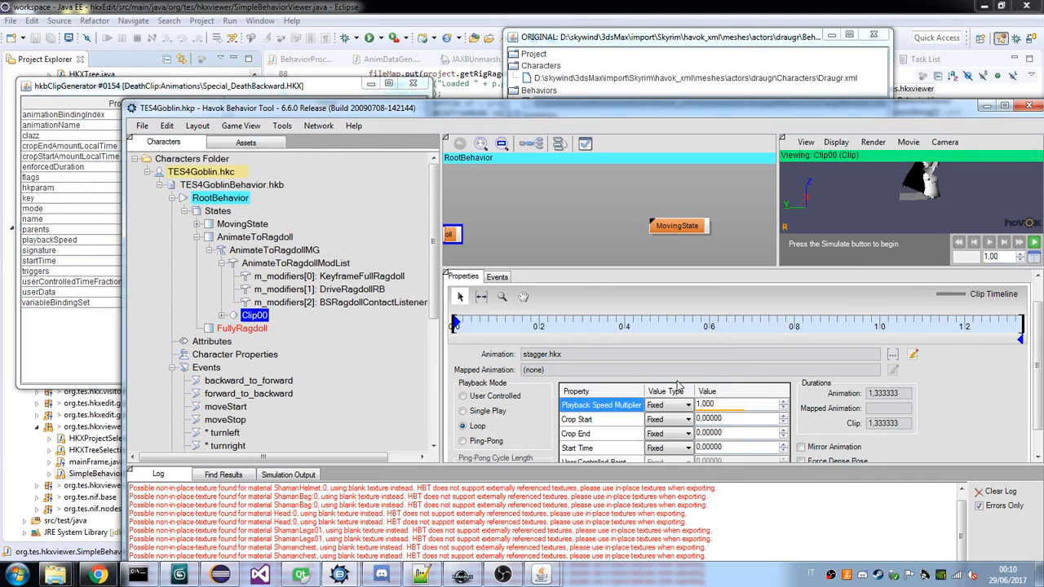
Rename the goblin's new clip to DeathAnimation.
right_click(245, 313)
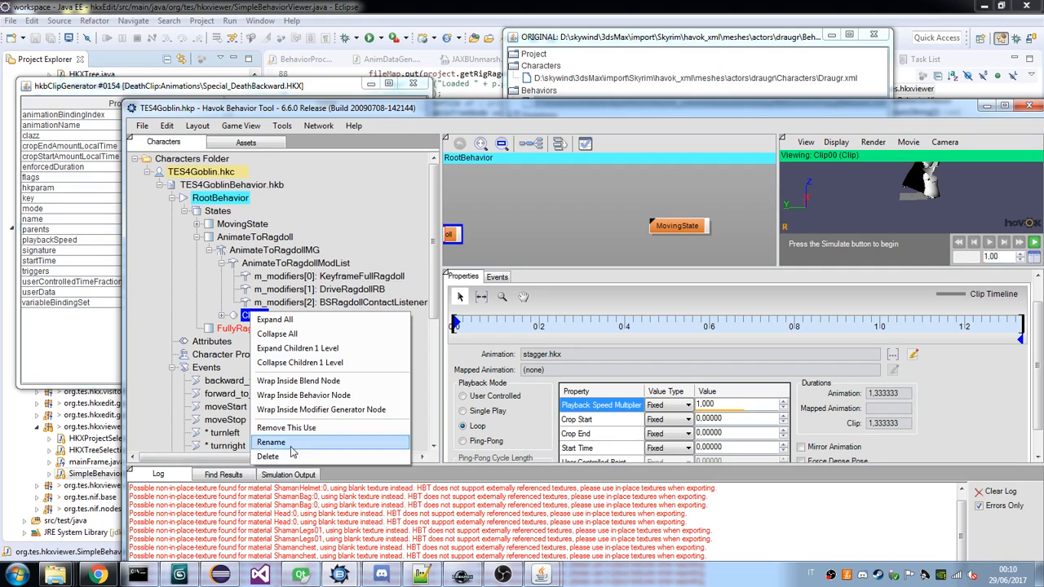
click(364, 441)
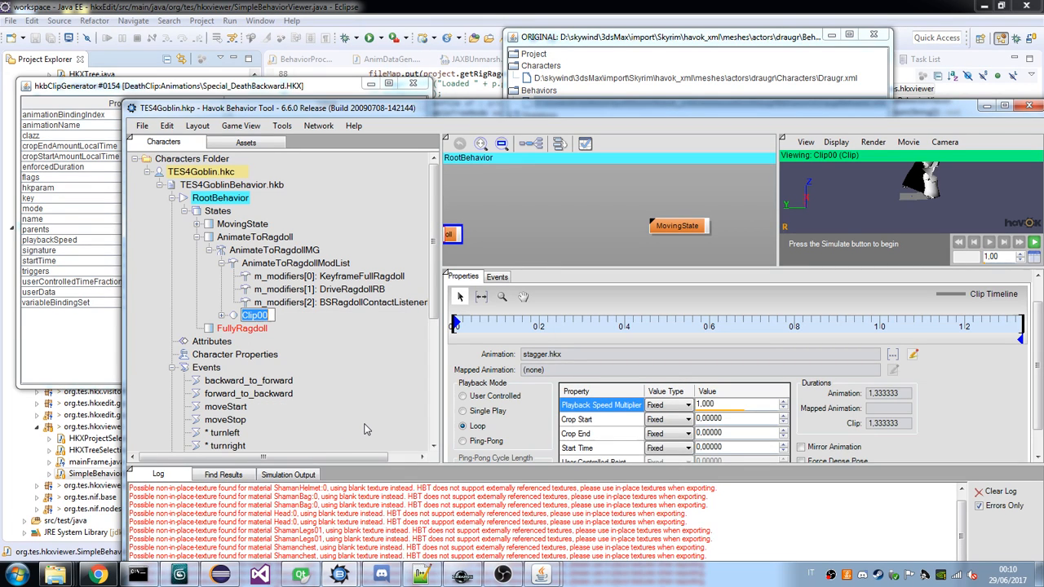
text(DeathAnimation)
key(Return)
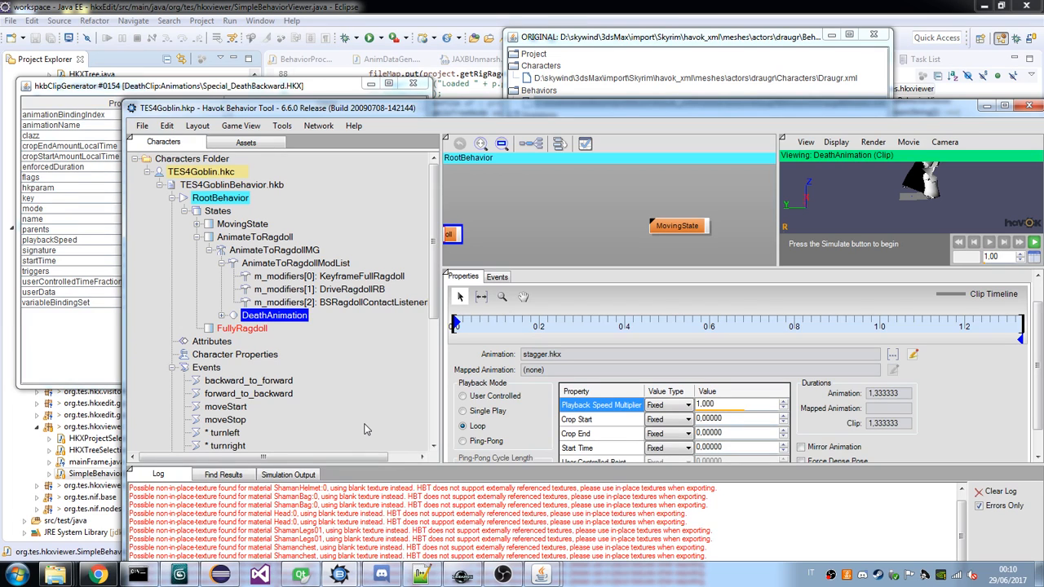
Review the goblin's AnimateToRagdoll state, its modifier generator, the KeyframeFullRagdoll and DriveRagdollRB modifiers, and the DeathAnimation clip.
click(223, 315)
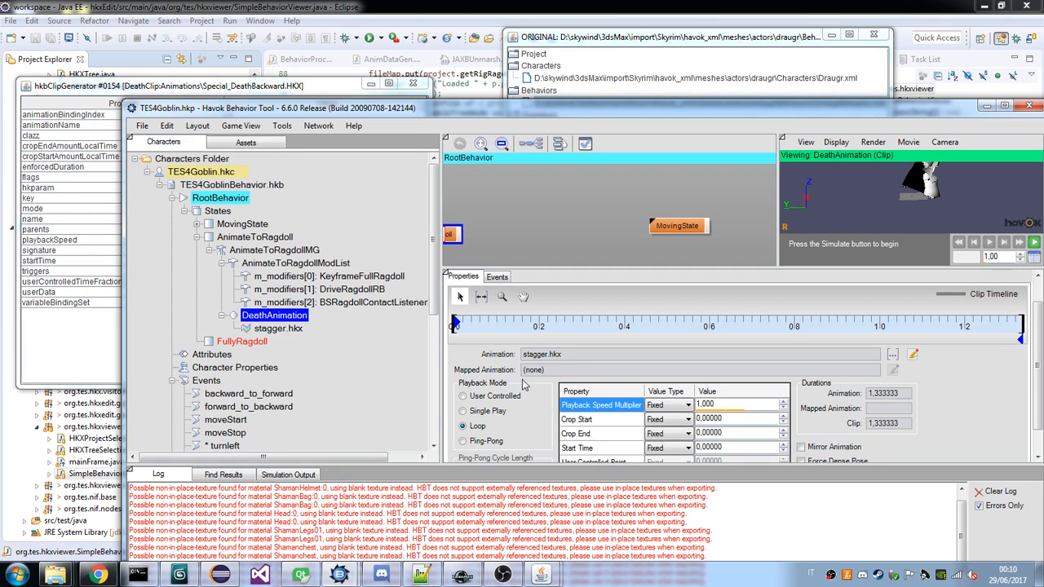
click(247, 237)
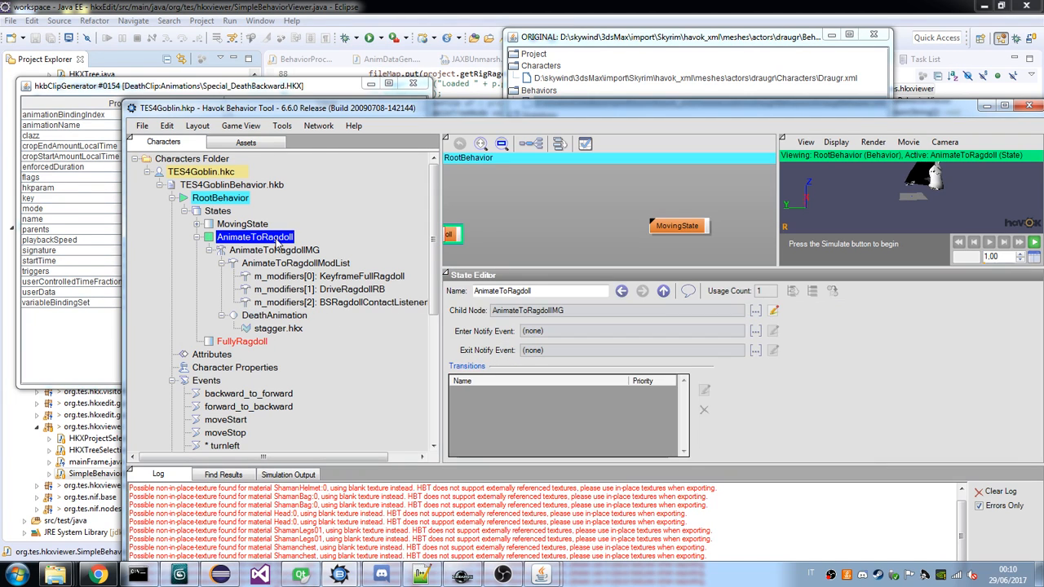
click(283, 317)
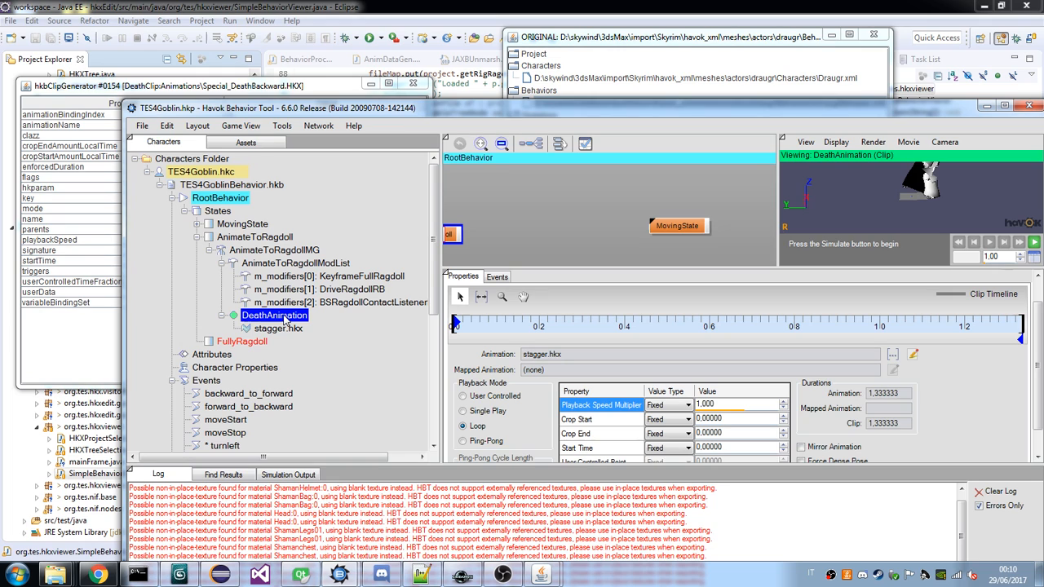
click(263, 248)
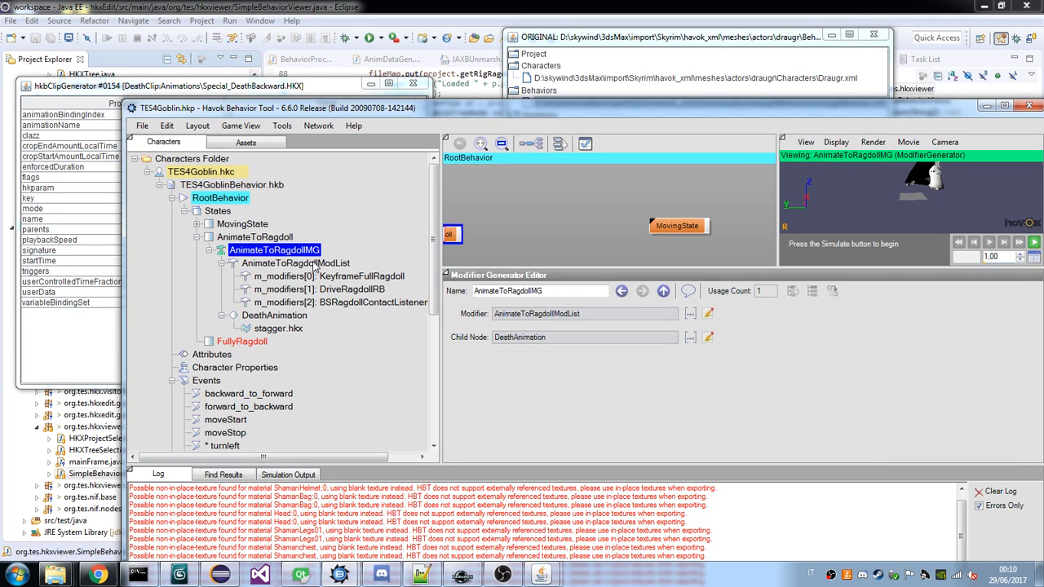
click(326, 276)
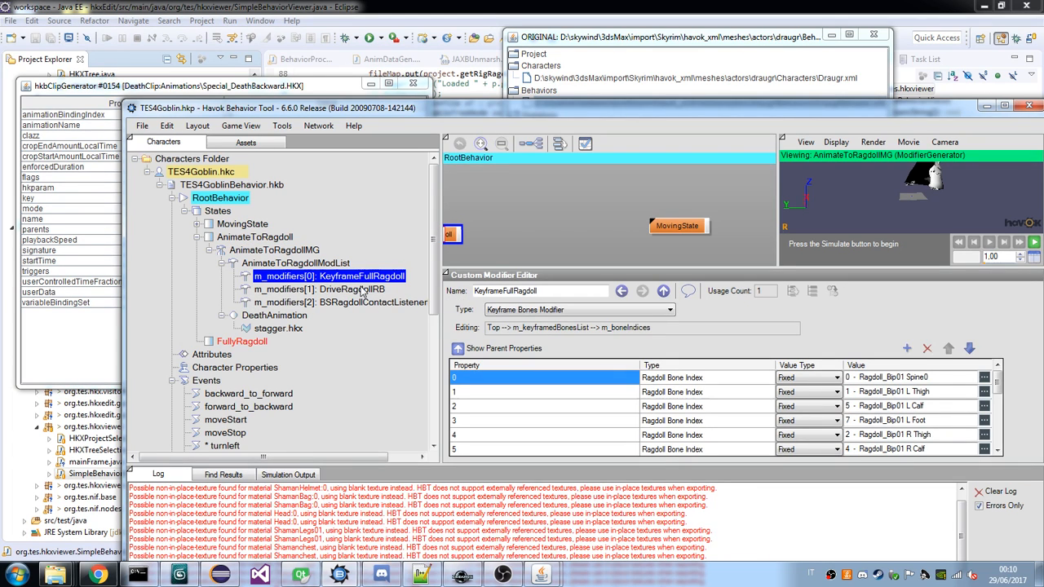
click(362, 291)
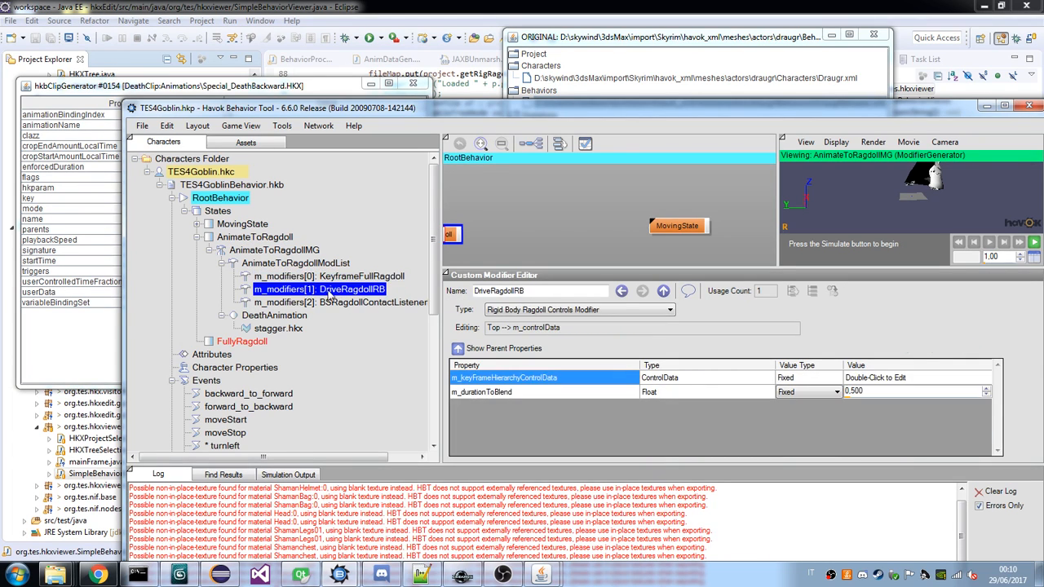
click(277, 318)
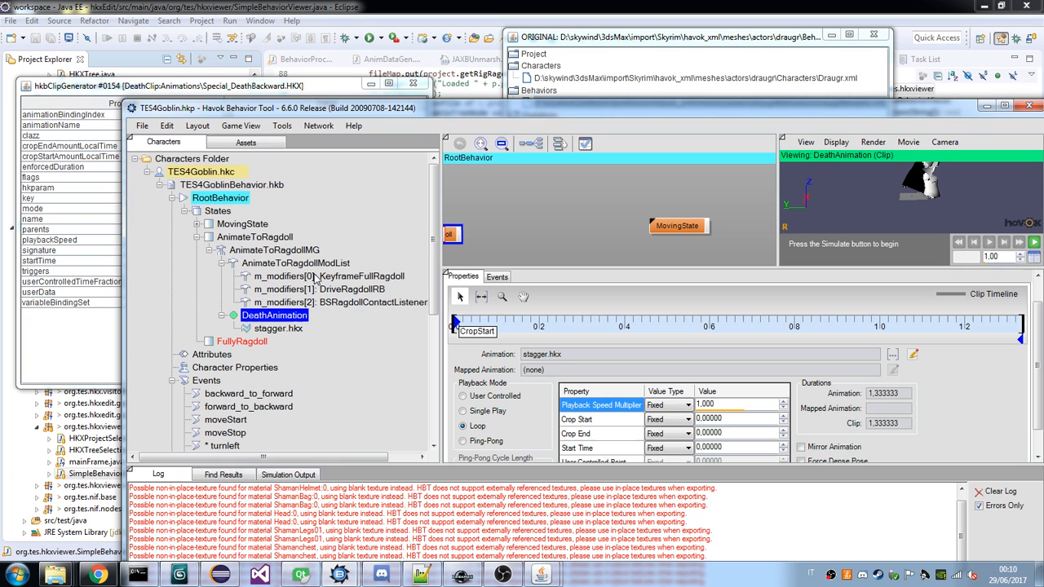
Select the goblin's FullyRagdoll state and expand the draugr's FullyRagdollModGen to inspect FullyRagdollModList and PoseMatchingMSG in the XML viewer.
click(198, 236)
click(249, 251)
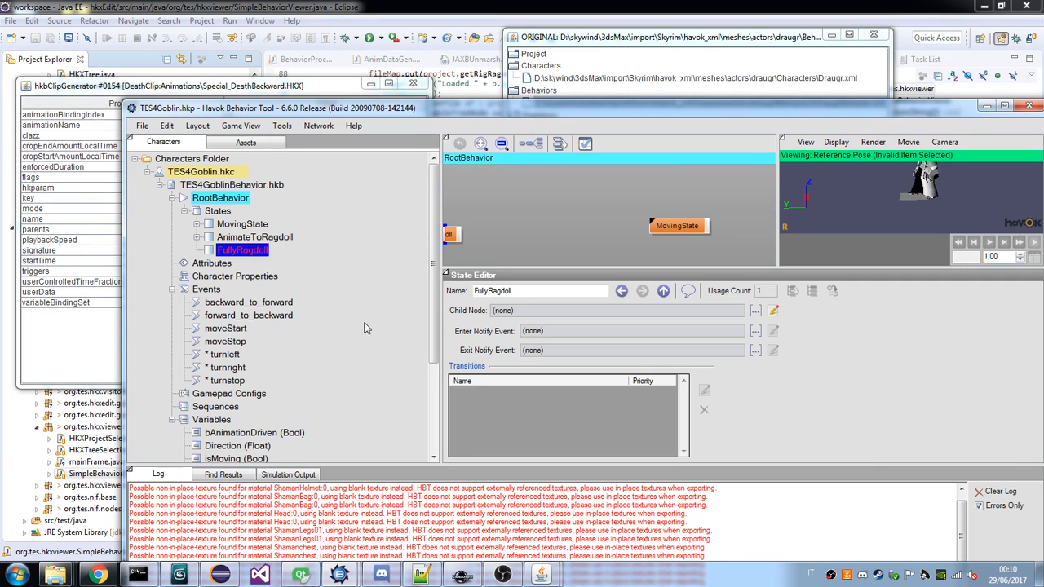
click(543, 574)
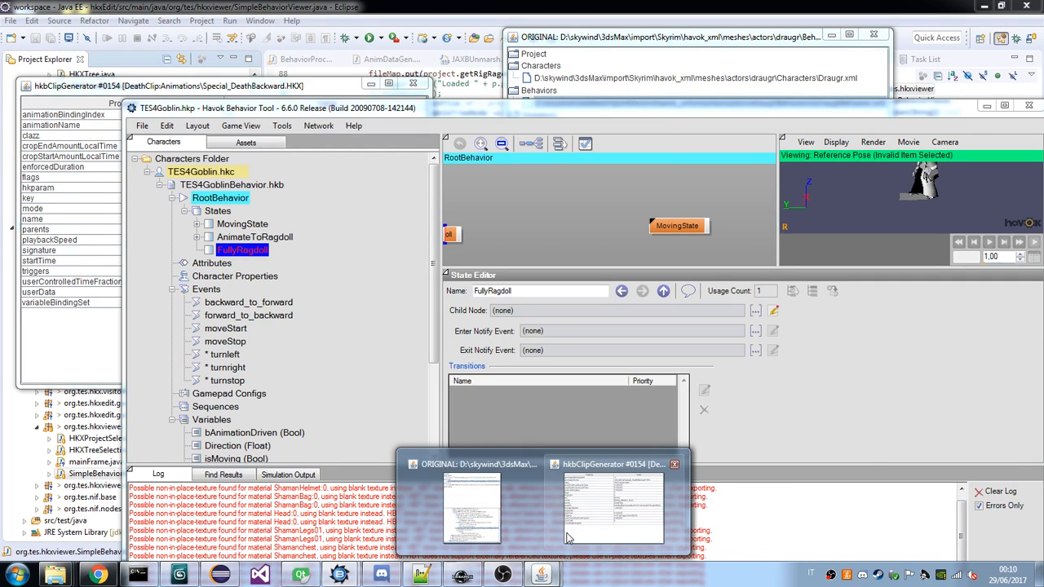
click(569, 539)
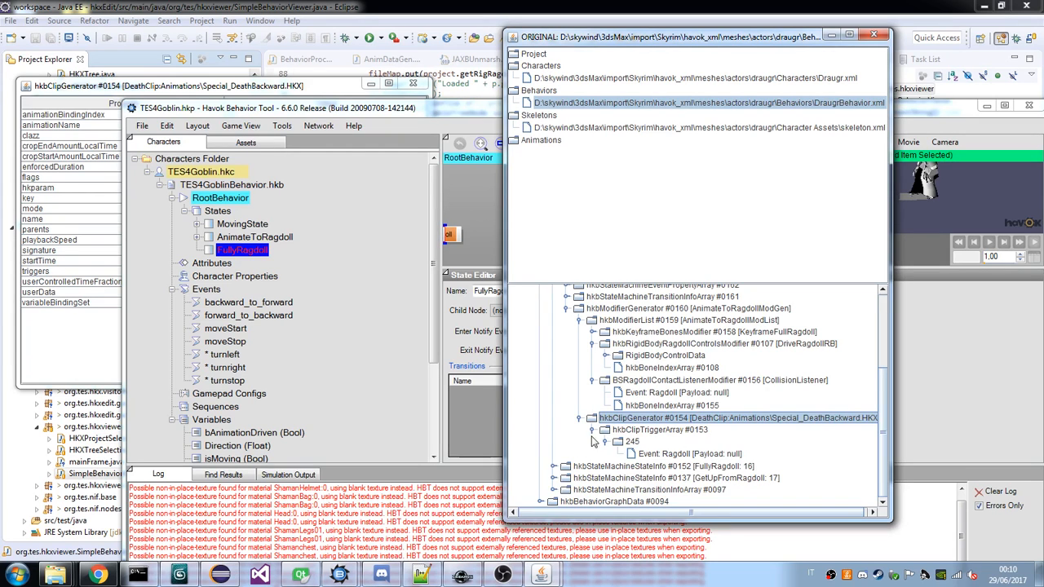
scroll(554, 445, down, 1)
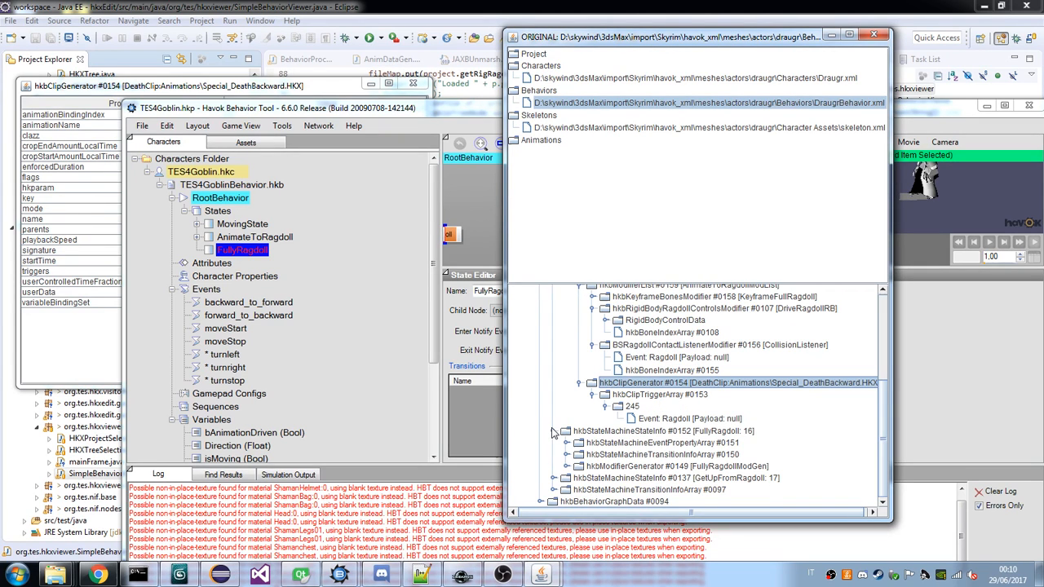
click(566, 466)
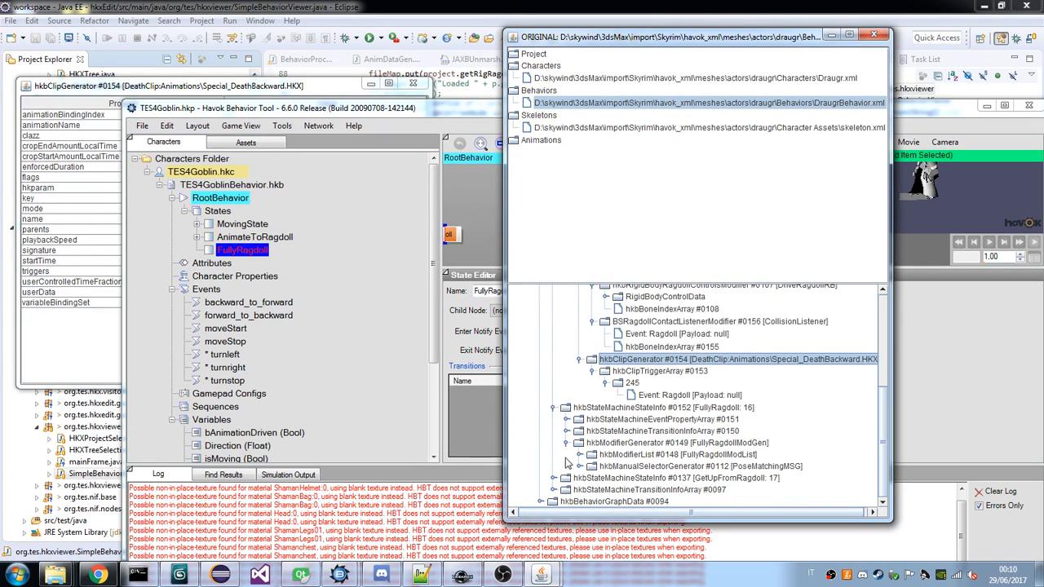
click(579, 454)
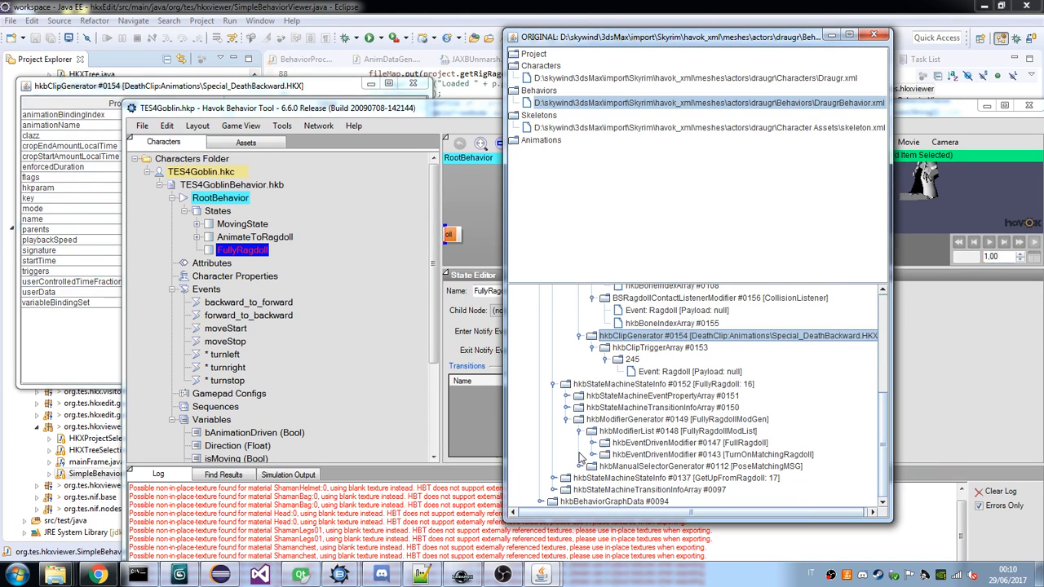
click(580, 466)
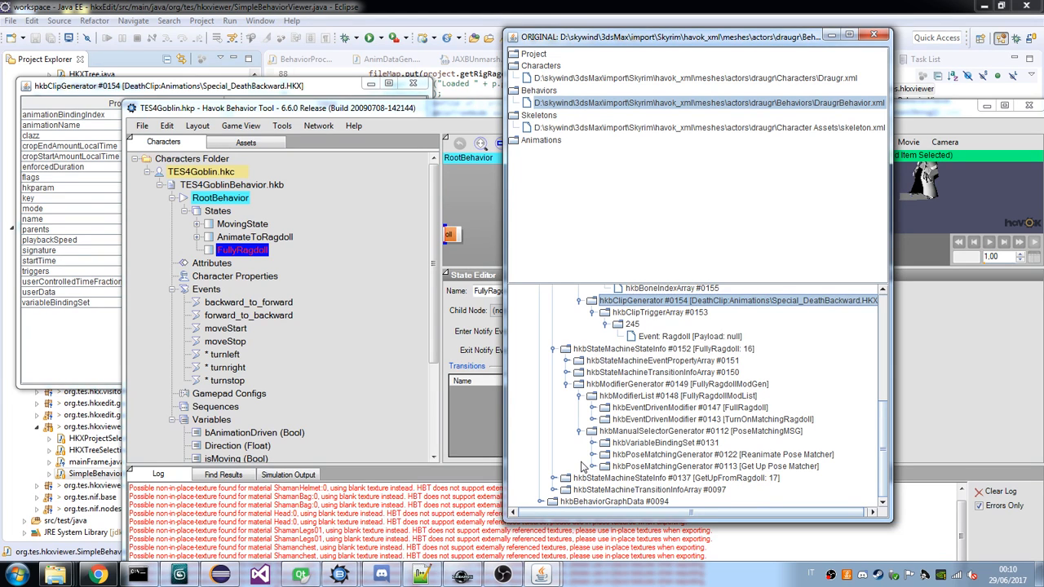
Examine the event property and transition info arrays of the draugr's AnimateToRagdoll state and return to its FullyRagdoll state.
scroll(624, 396, up, 5)
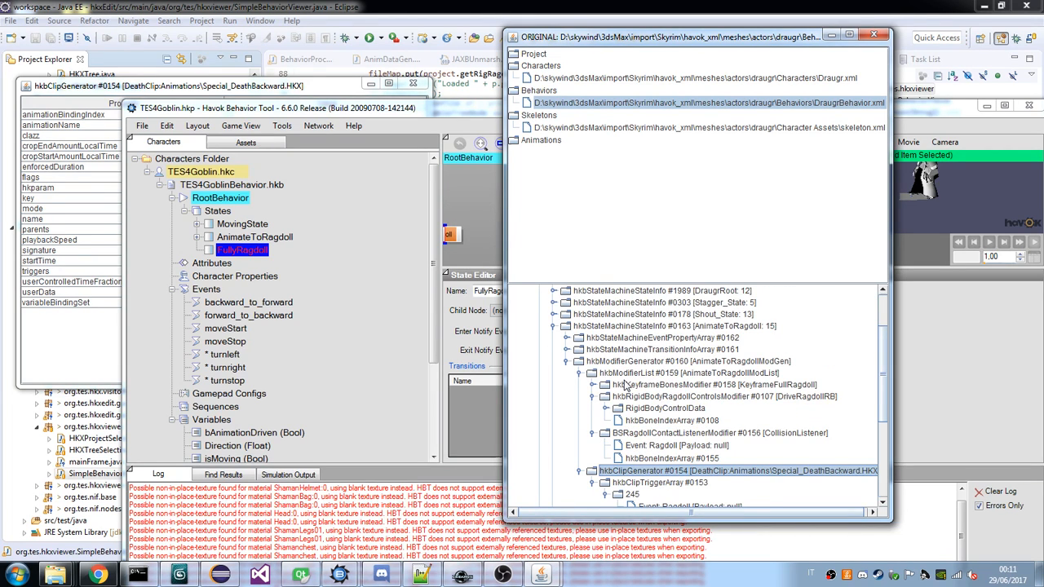
scroll(595, 343, down, 1)
click(567, 302)
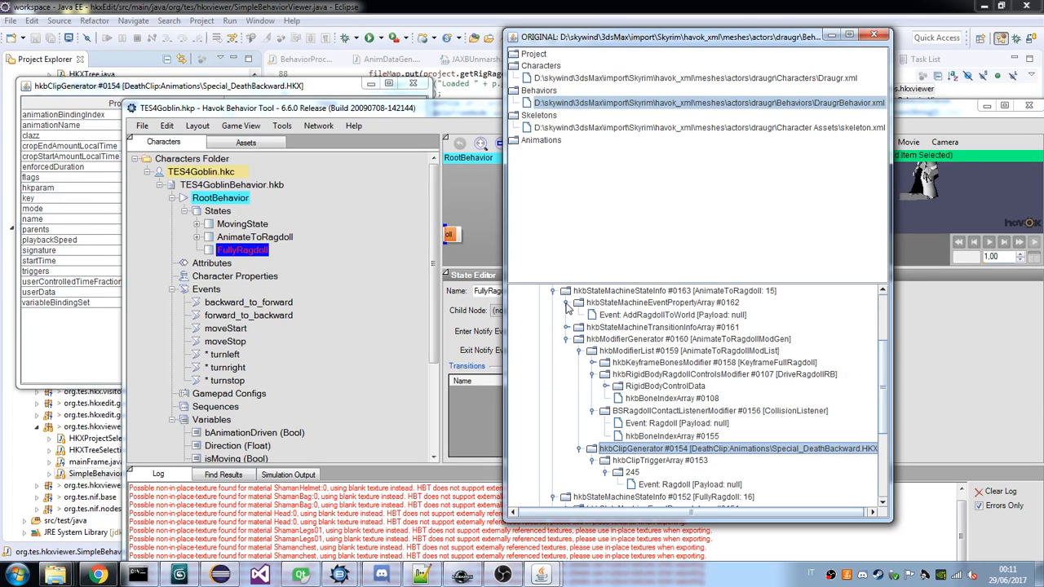
click(566, 327)
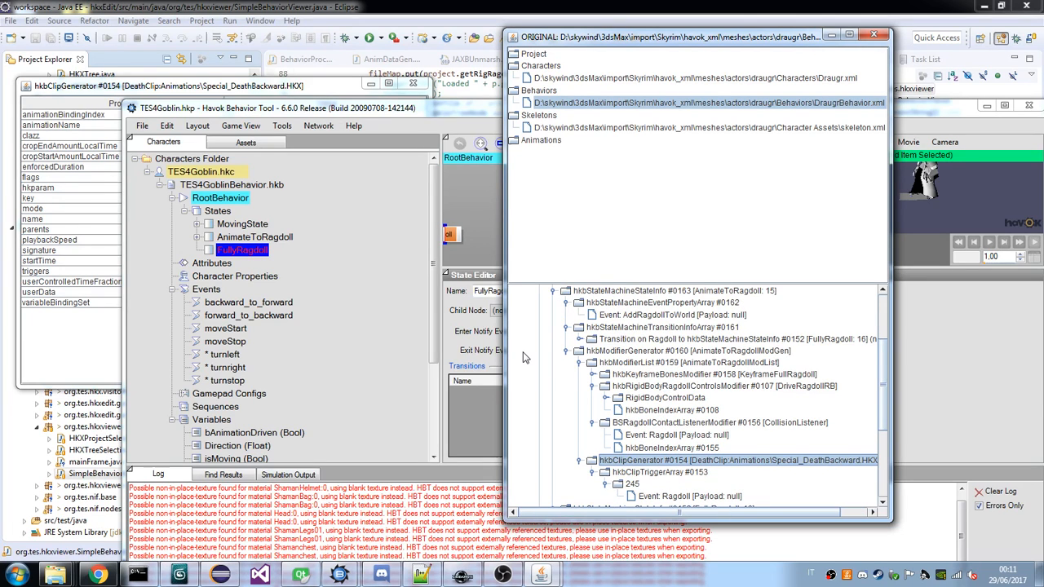
click(564, 329)
scroll(586, 376, down, 5)
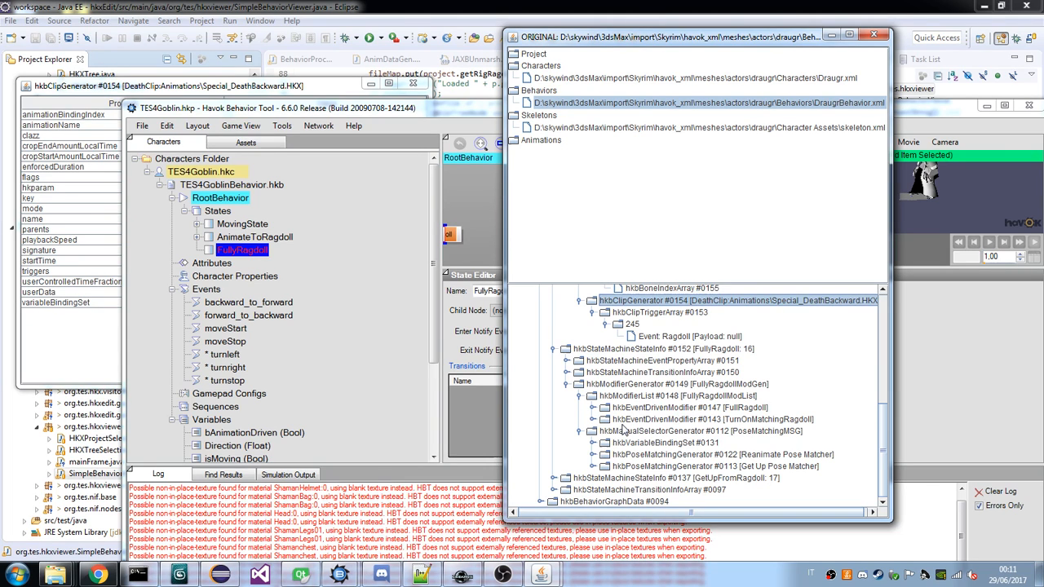
Check the properties of the draugr's FullyRagdollModGen and add a modifier generator node to the goblin's FullyRagdoll state in Havok Behavior Tool.
double_click(649, 384)
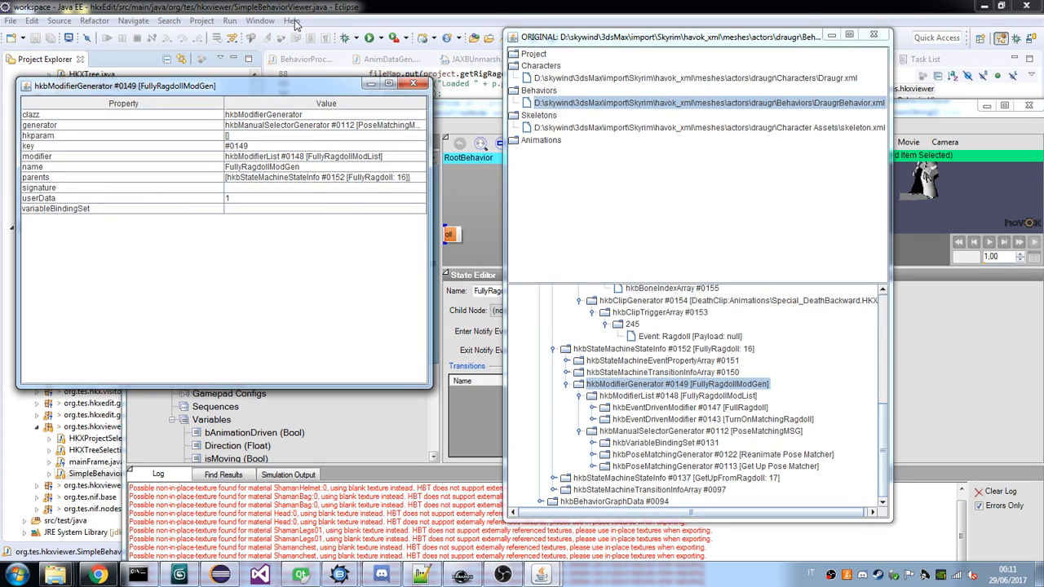
key(alt+Tab)
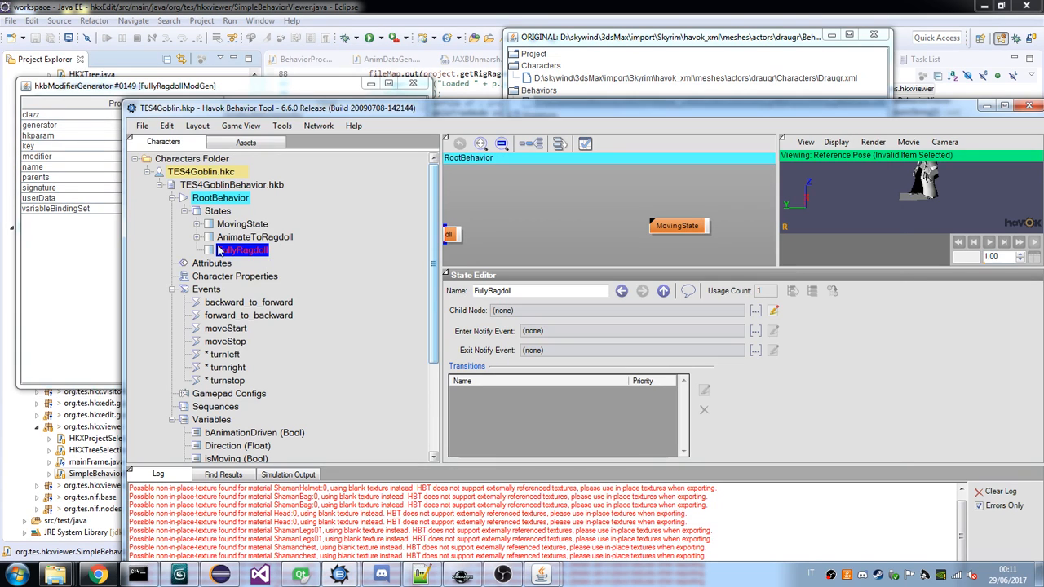
right_click(233, 250)
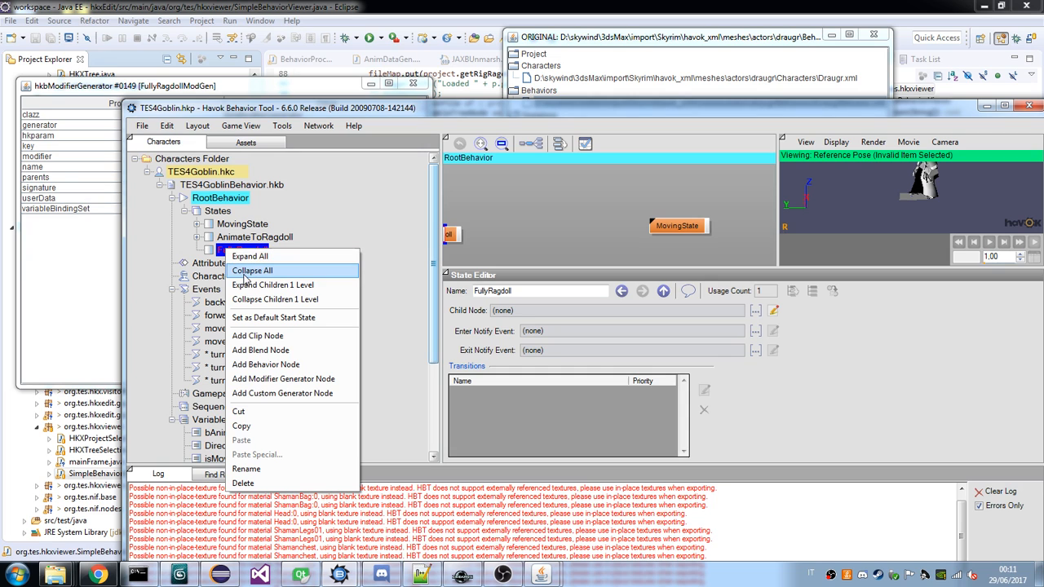
click(283, 378)
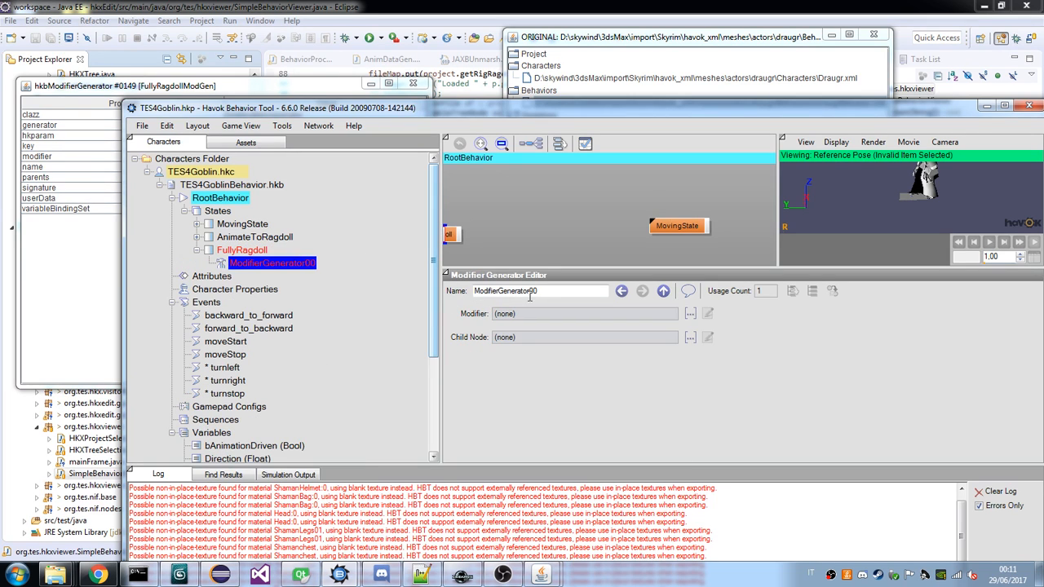
Rename the modifier generator under the goblin's FullyRagdoll state to FullyRagdollModGen, matching the draugr's node.
mouse_move(543, 575)
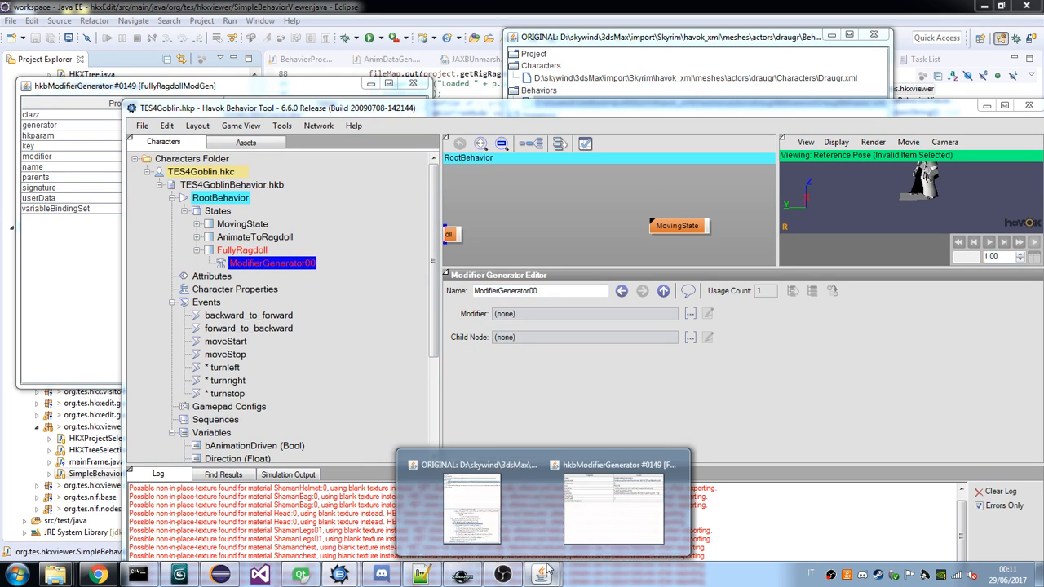
click(593, 504)
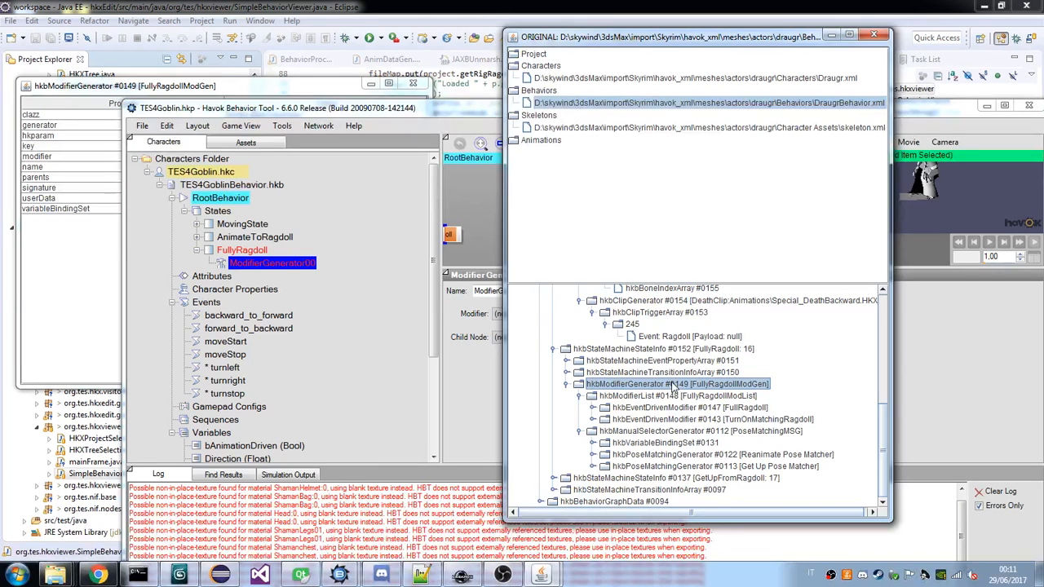
click(479, 290)
double_click(479, 291)
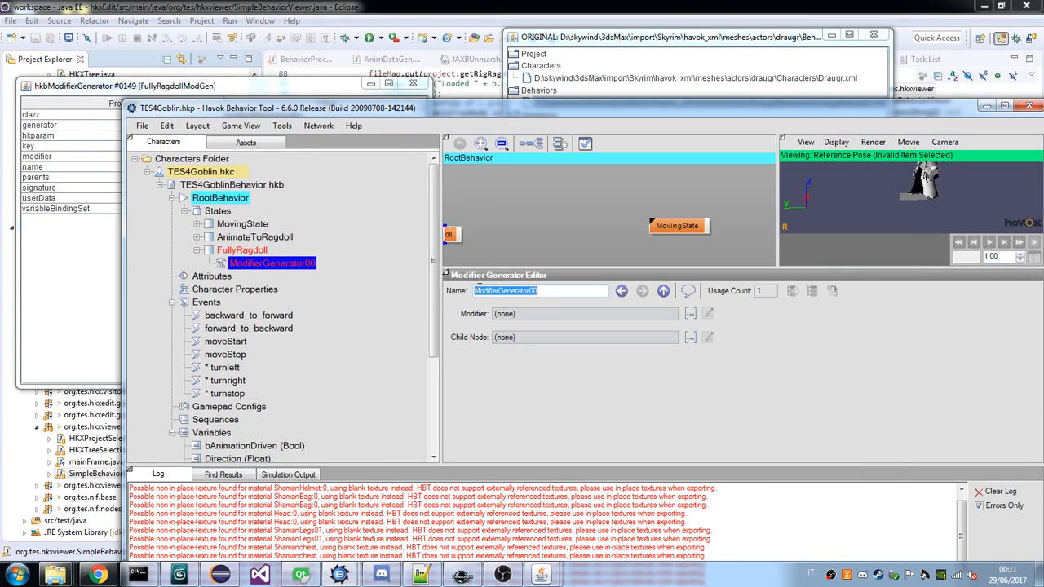
text(Fu)
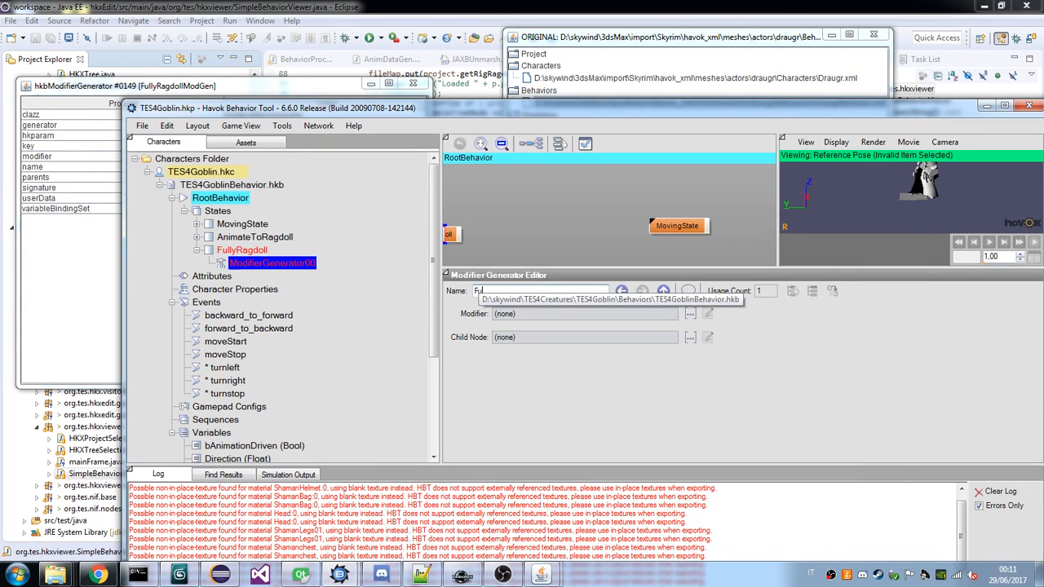
text(llyRagdollModGe)
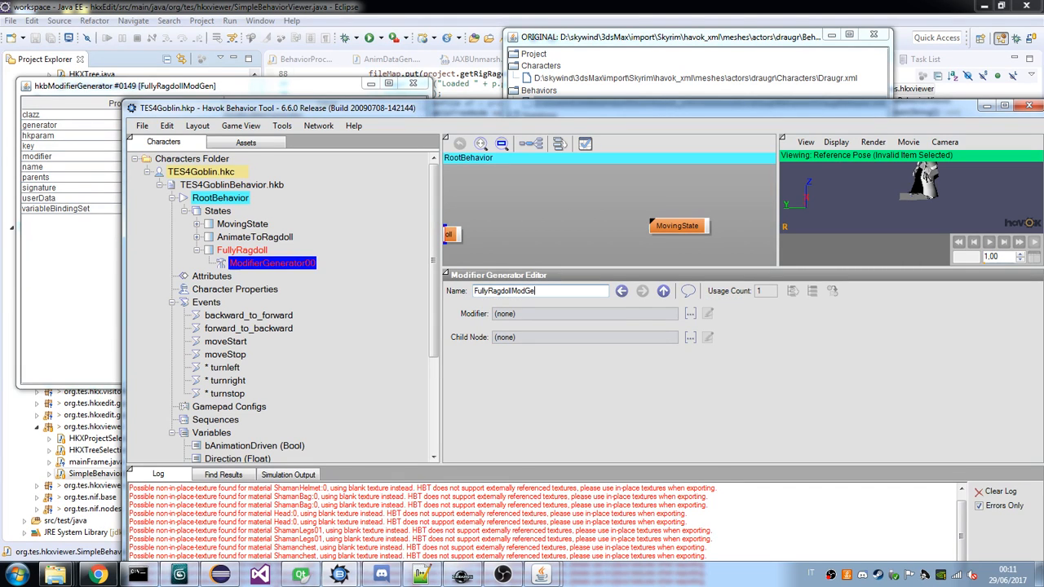
text(n)
key(Return)
Create a Modifier List named FullyRagdollModList as the modifier of the goblin's FullyRagdollModGen.
click(690, 314)
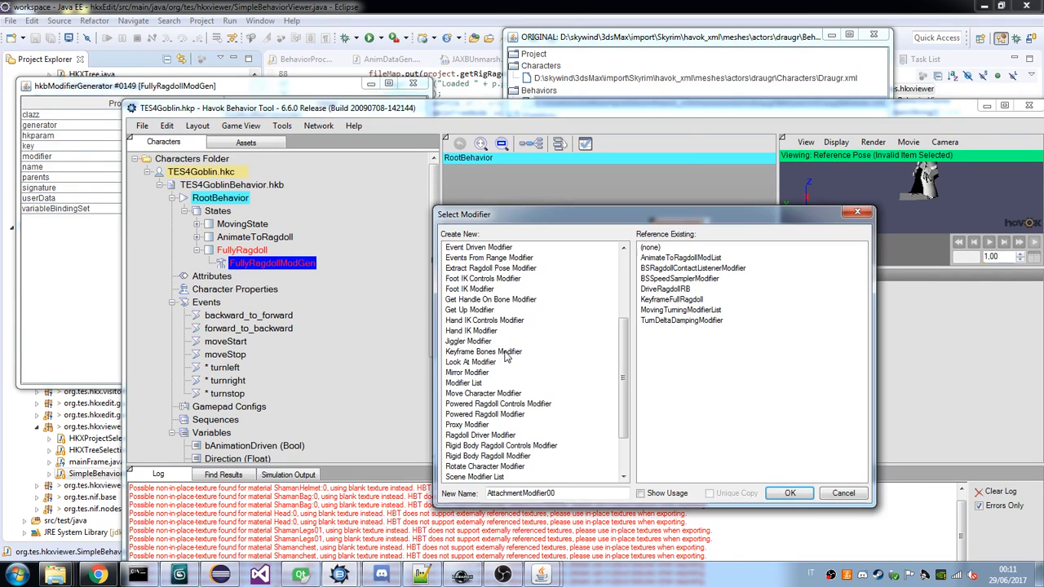
click(468, 383)
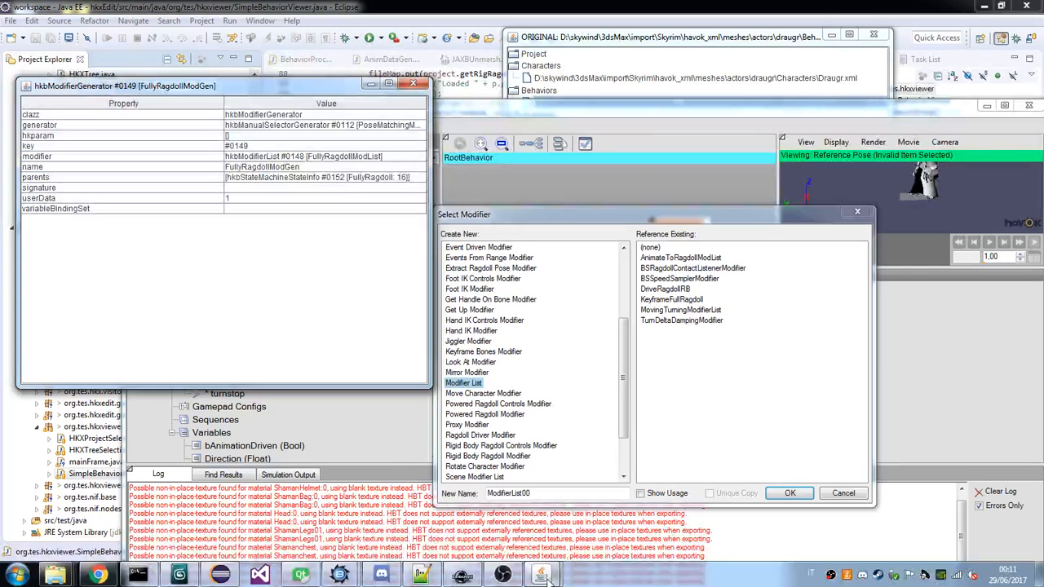
double_click(535, 492)
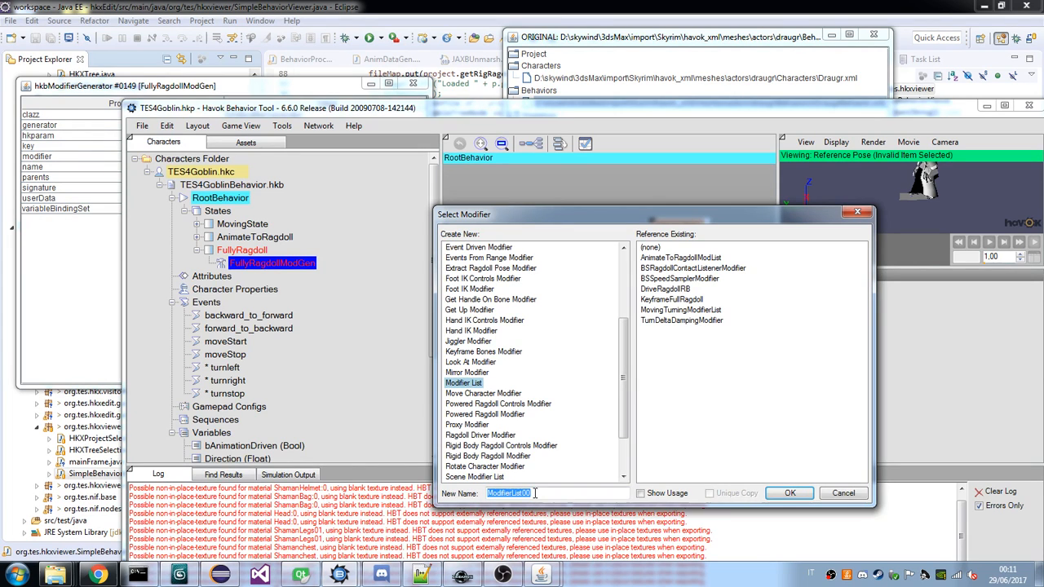
text(FullyRagdl)
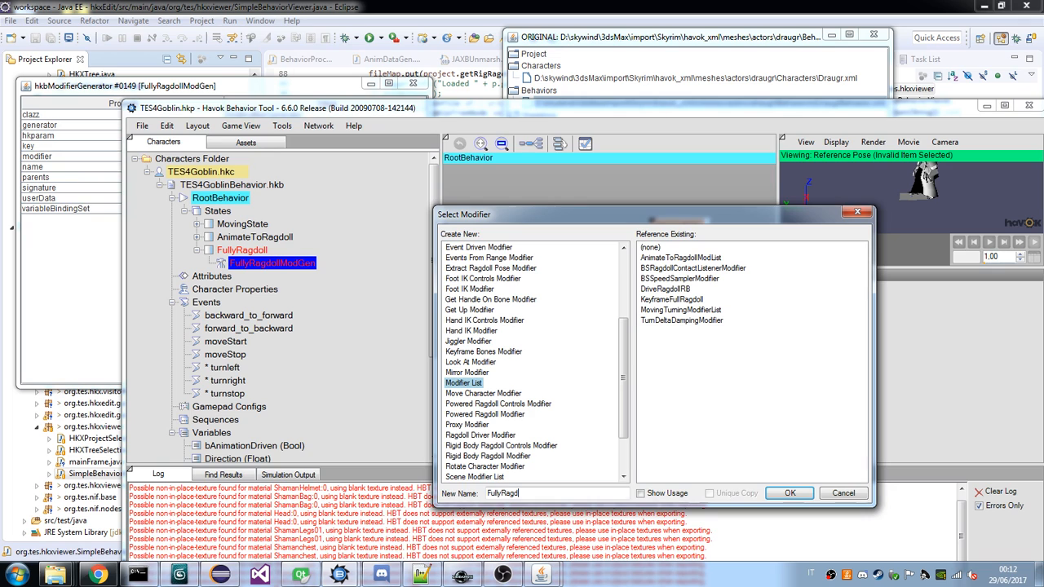
text(ollModList)
key(Return)
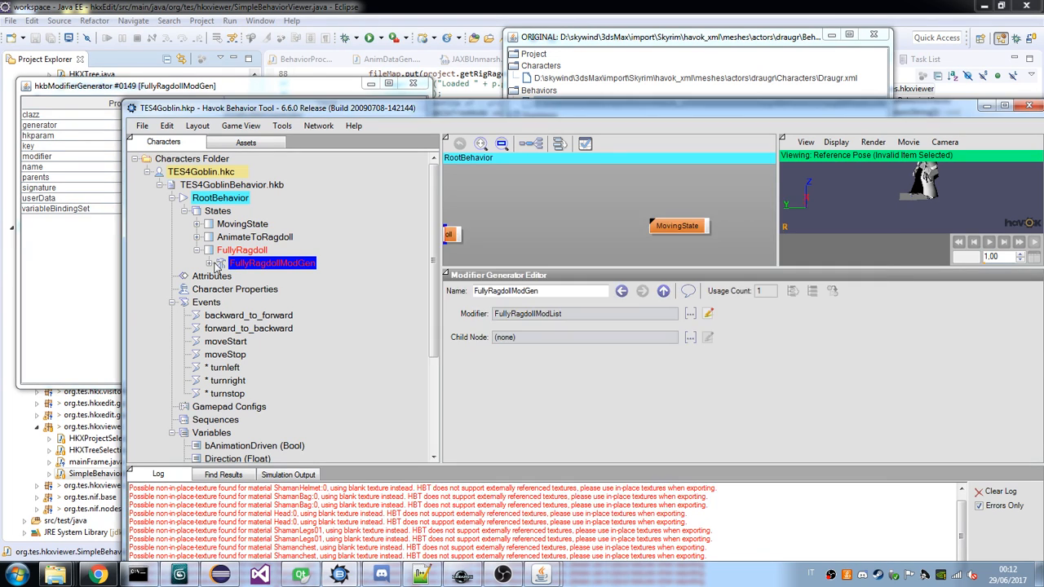
Switch to the draugr XML viewer and check the properties of PoseMatchingMSG, FullyRagdollModList and the FullRagdoll event-driven modifier.
mouse_move(541, 576)
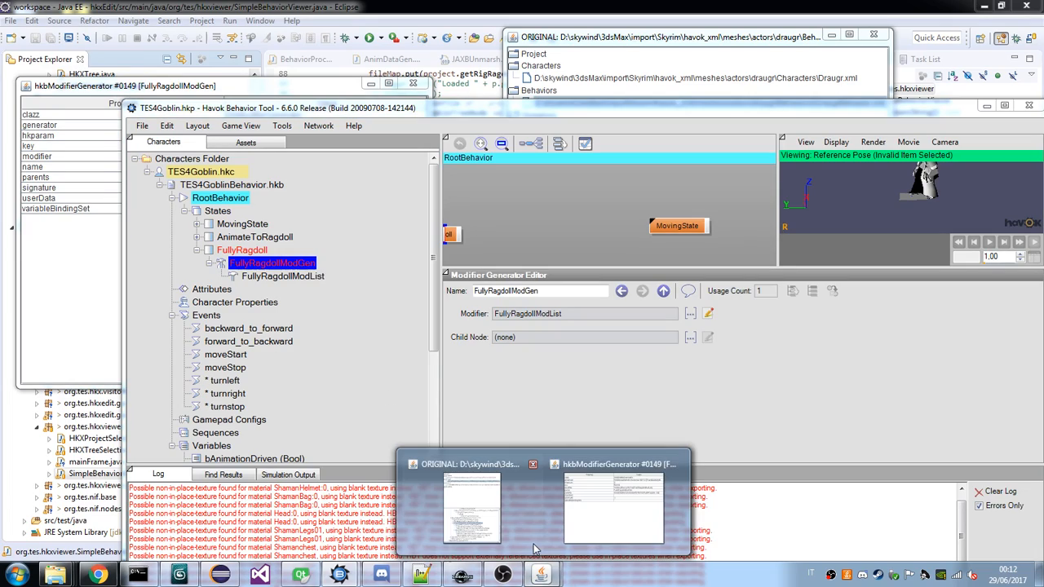
click(534, 548)
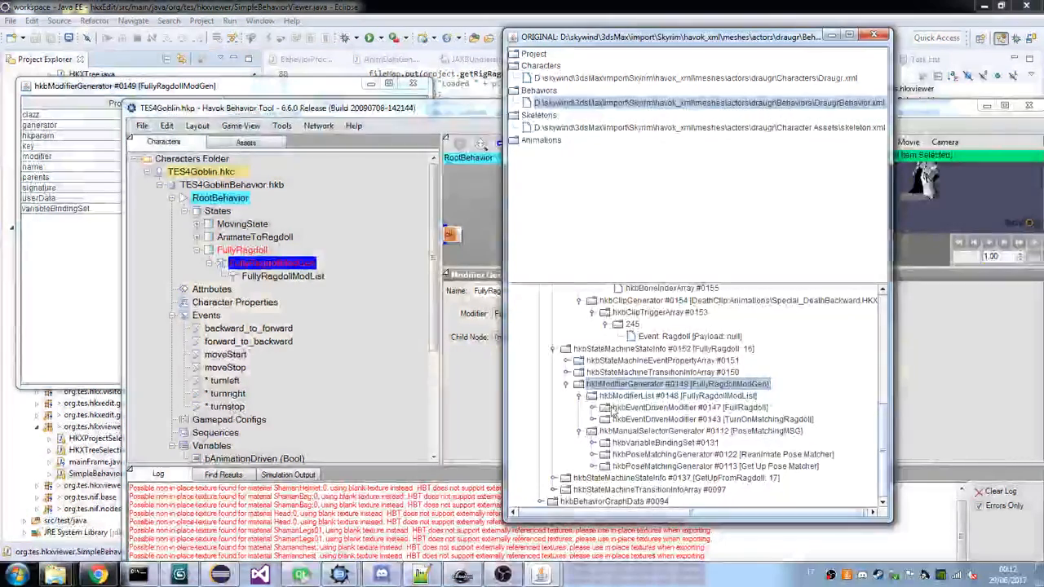
click(661, 433)
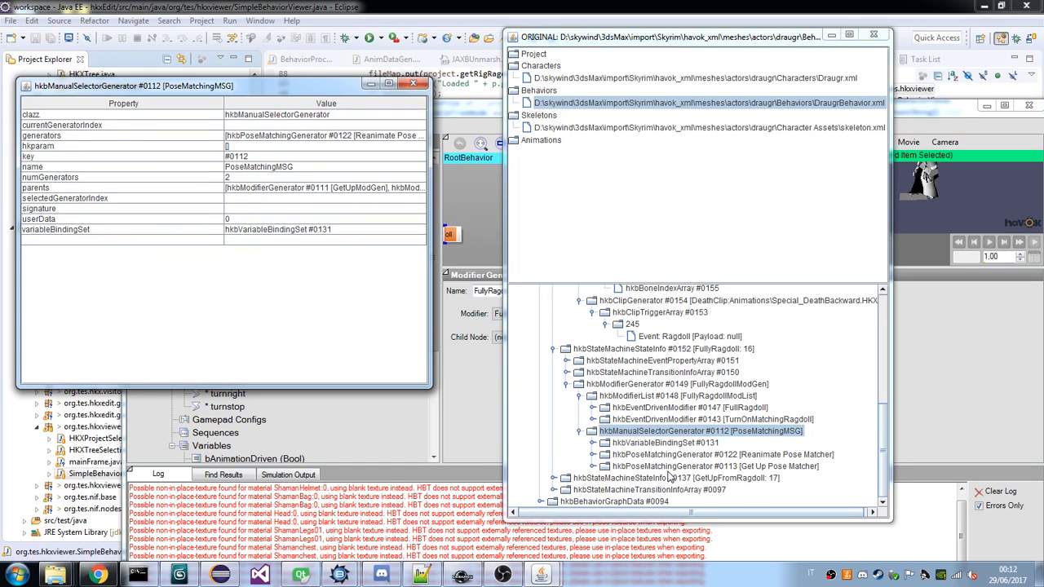
click(684, 397)
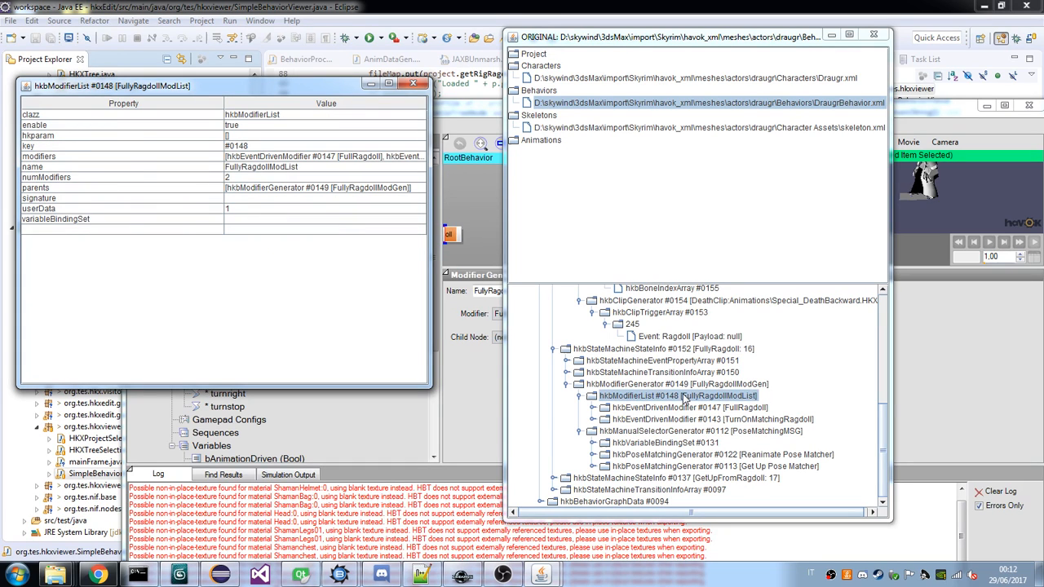
click(684, 407)
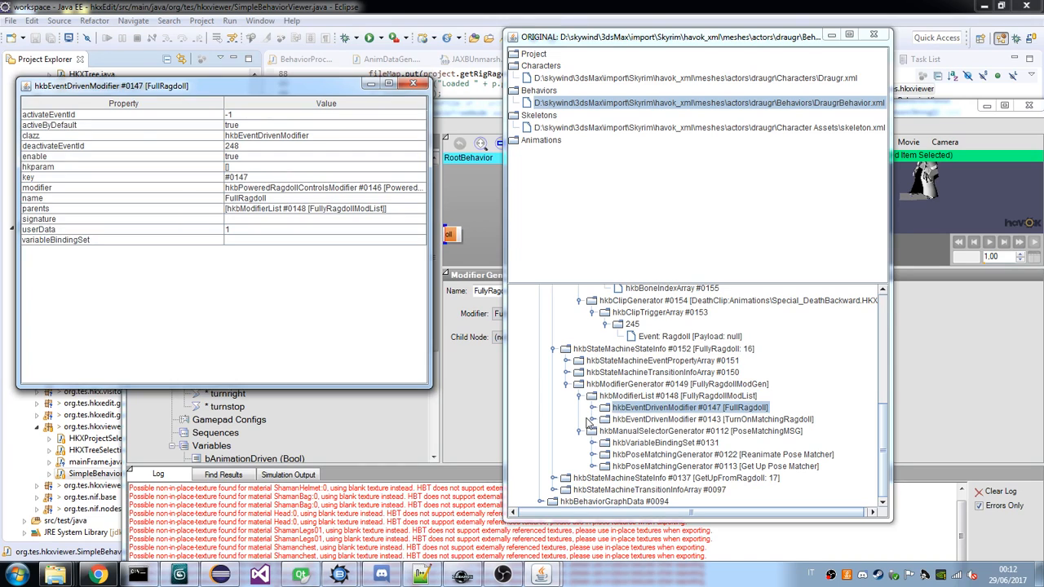
Expand the draugr's TurnOnMatchingRagdoll and FullRagdoll modifiers and inspect the properties of PoweredRagdoll No Matching.
click(592, 419)
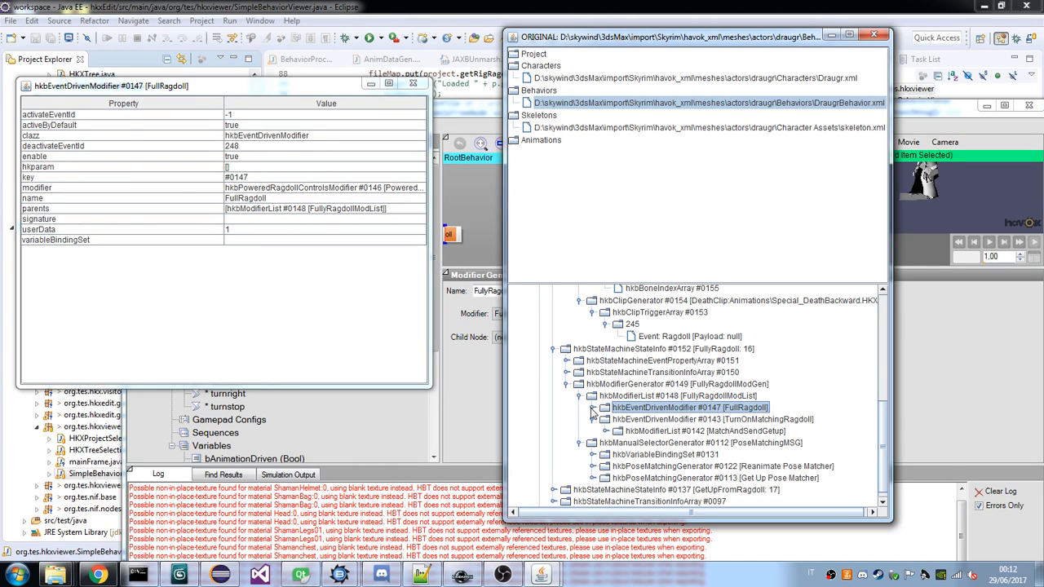
click(593, 408)
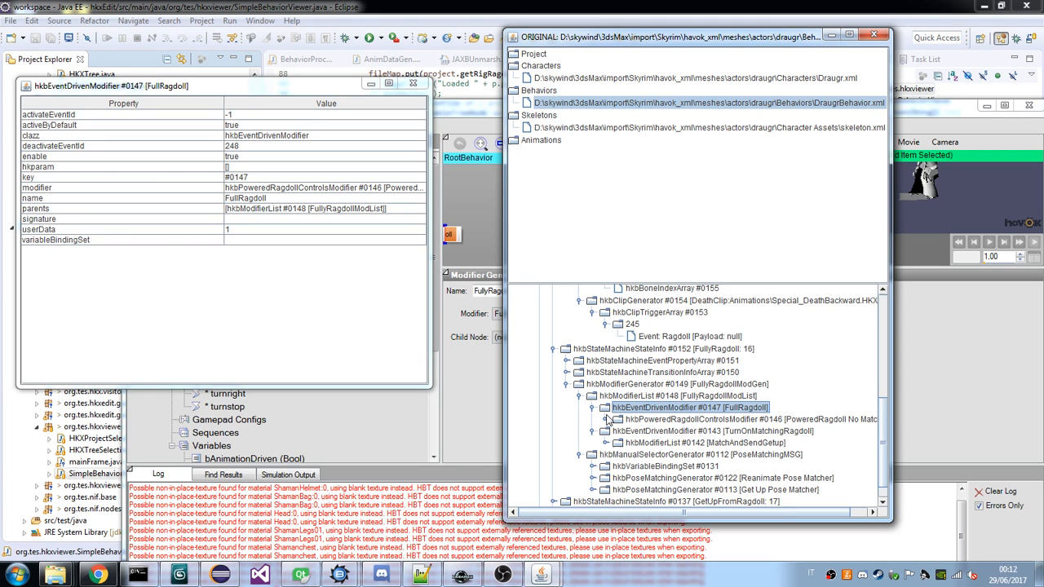
click(605, 419)
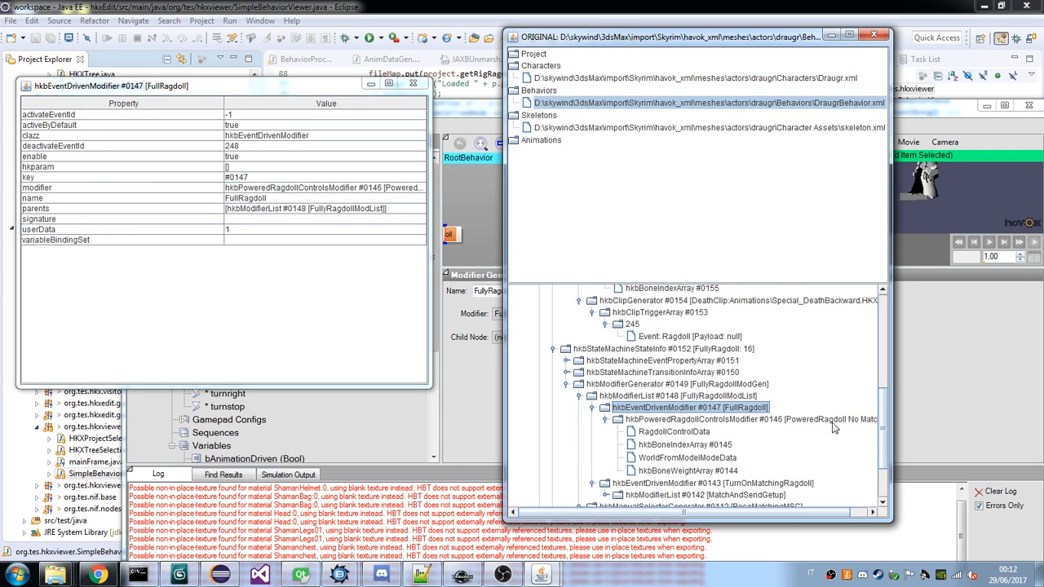
drag(892, 416, 945, 417)
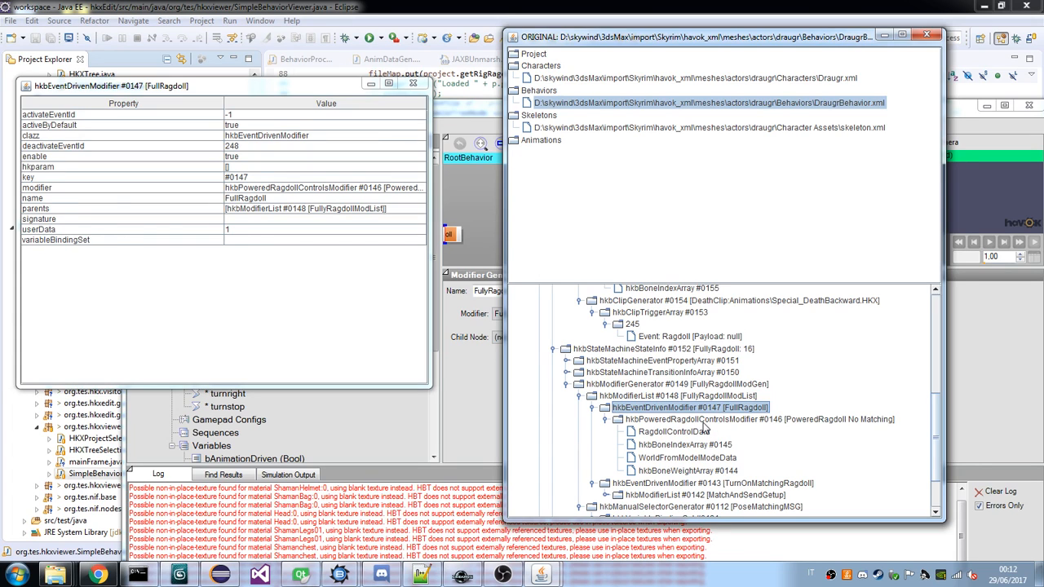
click(703, 422)
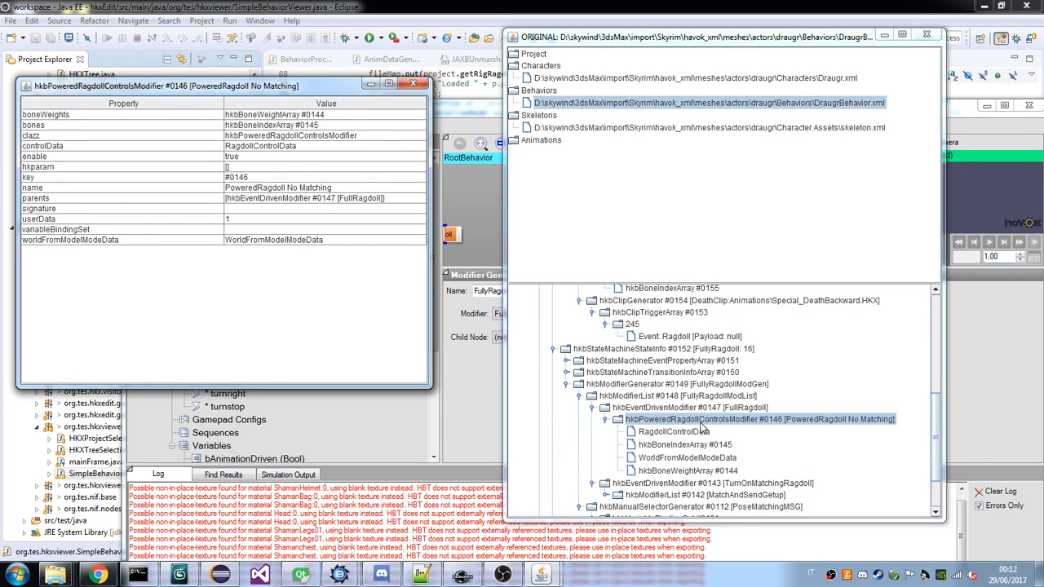
Examine the contents of the draugr's MatchAndSendGetup modifier list, including the children of PoweredRagdollMatching.
scroll(700, 424, down, 2)
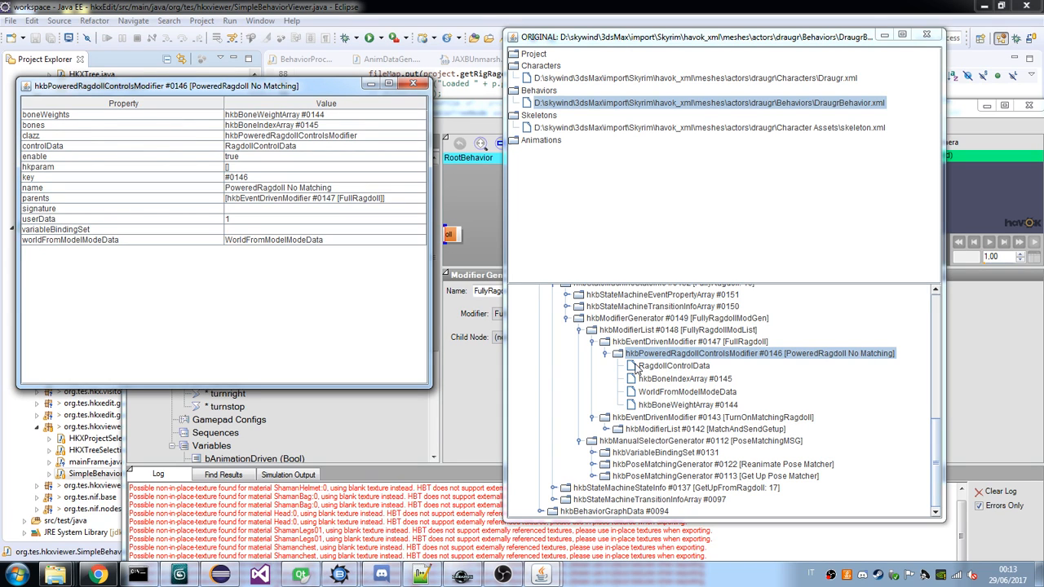
click(606, 430)
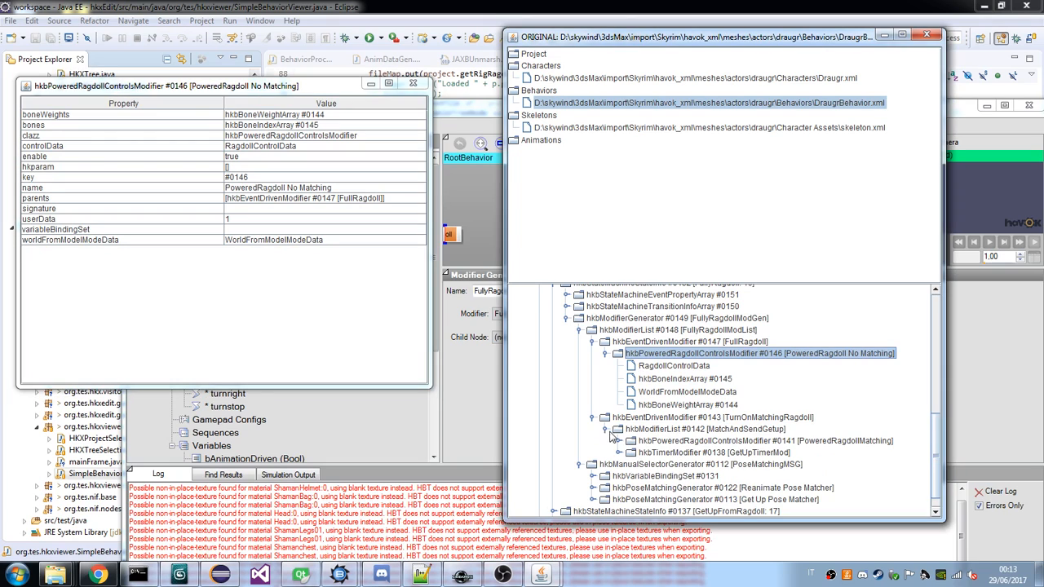
click(620, 441)
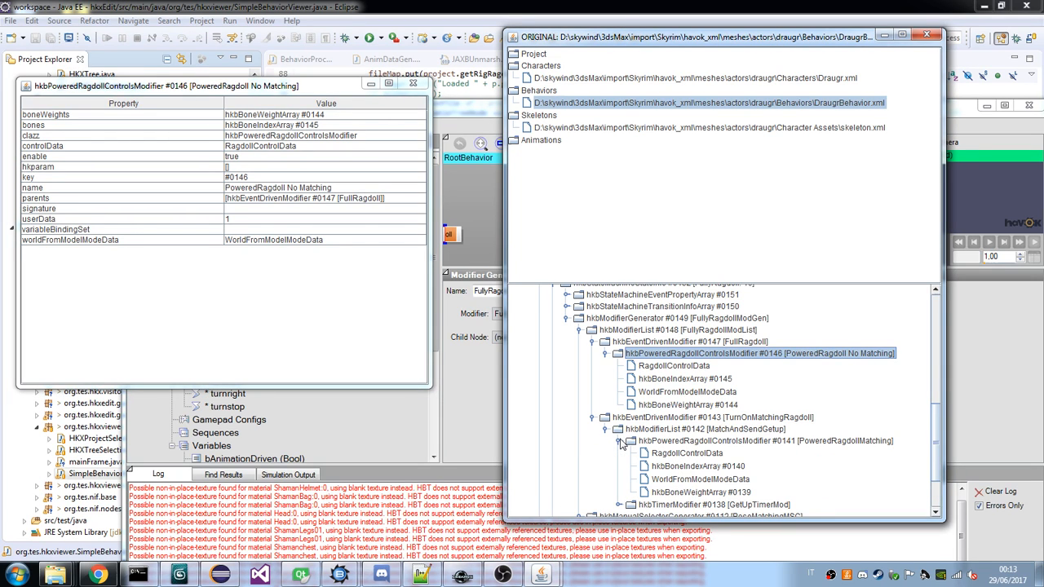
click(620, 442)
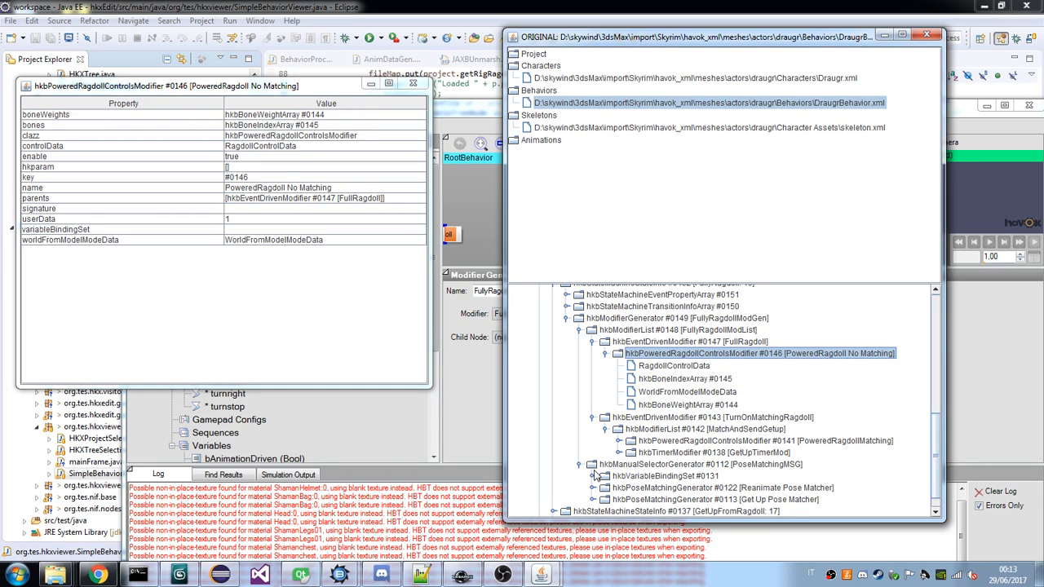
scroll(596, 476, down, 1)
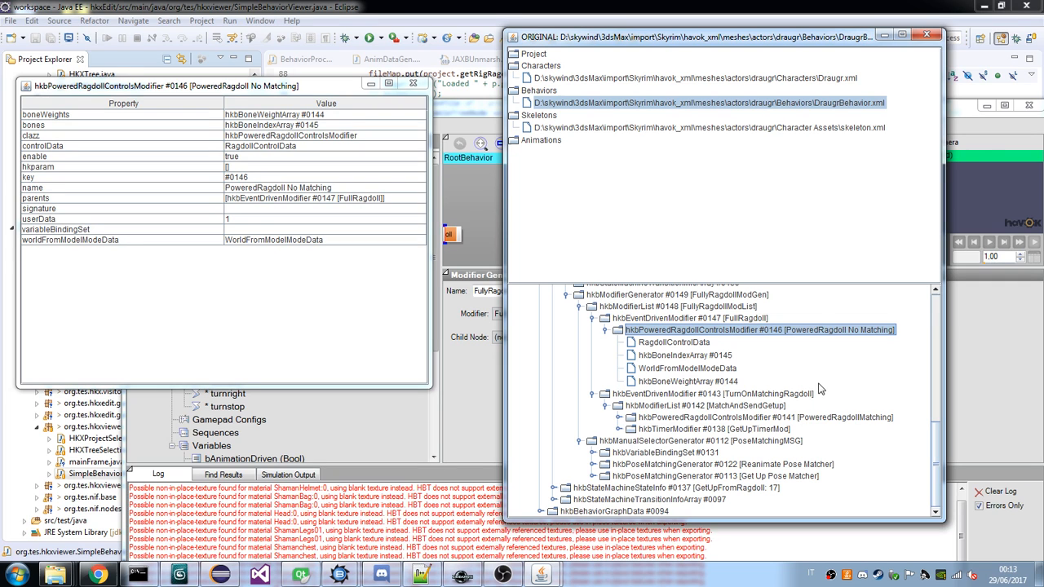
Recheck the properties of the draugr's FullRagdoll modifier and PoseMatchingMSG generator, and review their place in the FullyRagdoll hierarchy.
click(626, 318)
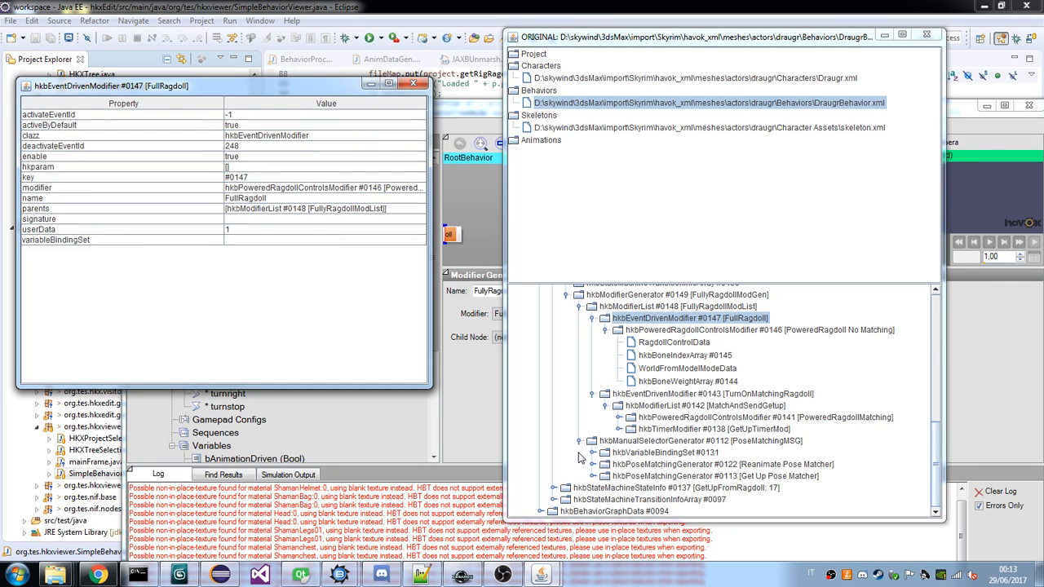
click(623, 441)
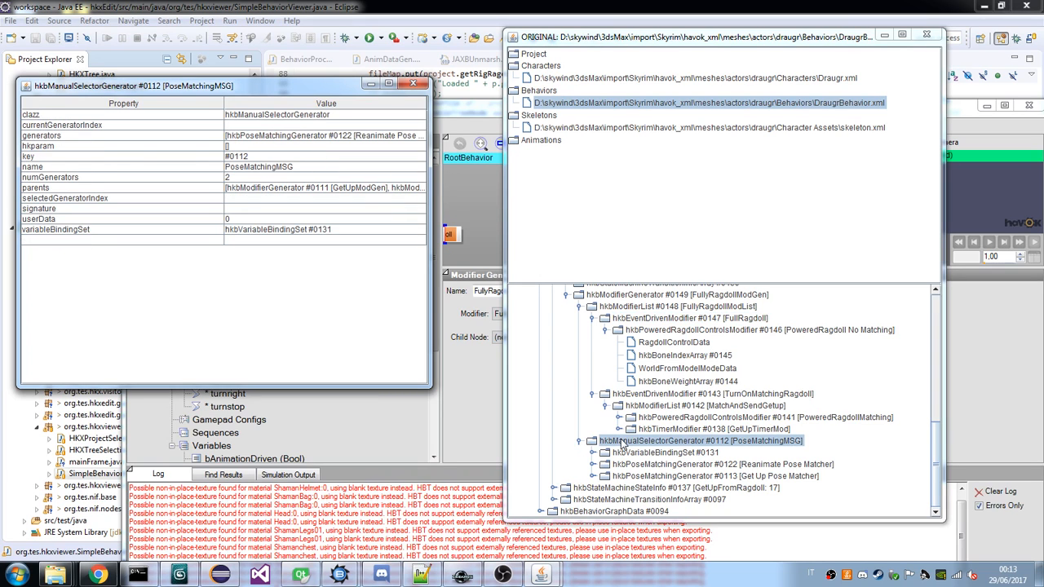
scroll(621, 438, up, 1)
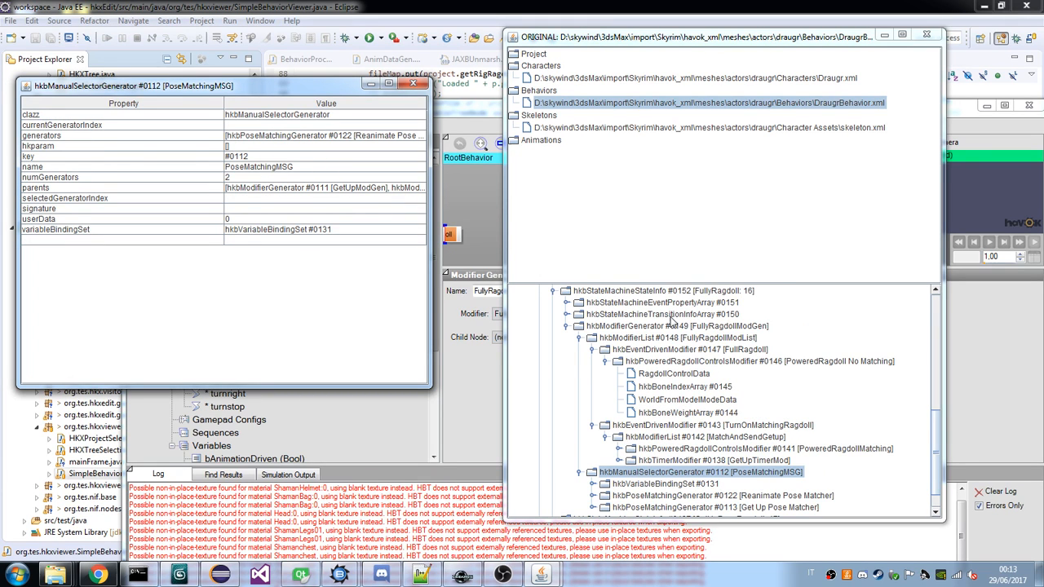
scroll(673, 325, down, 1)
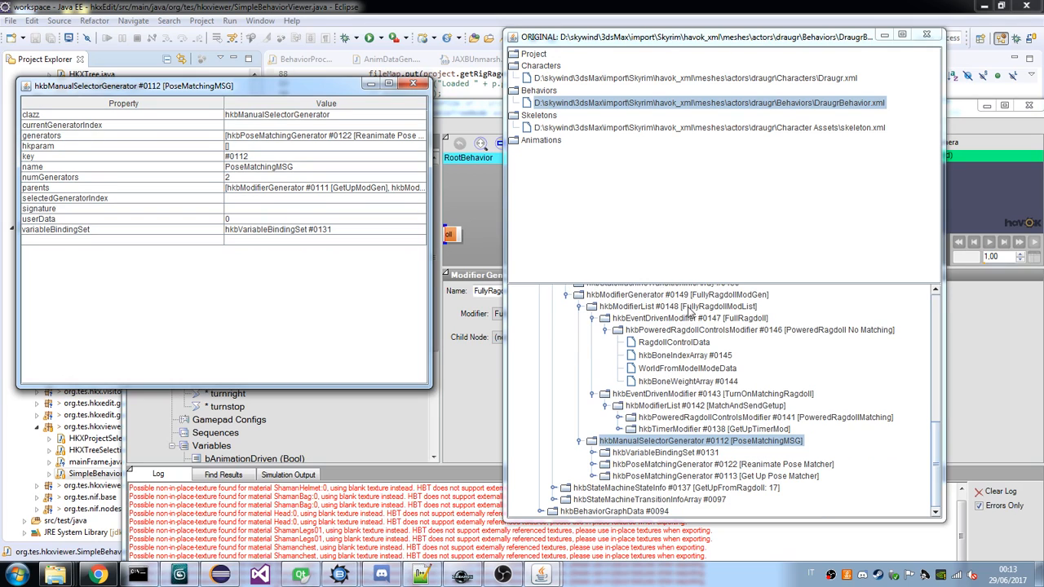
scroll(703, 367, up, 3)
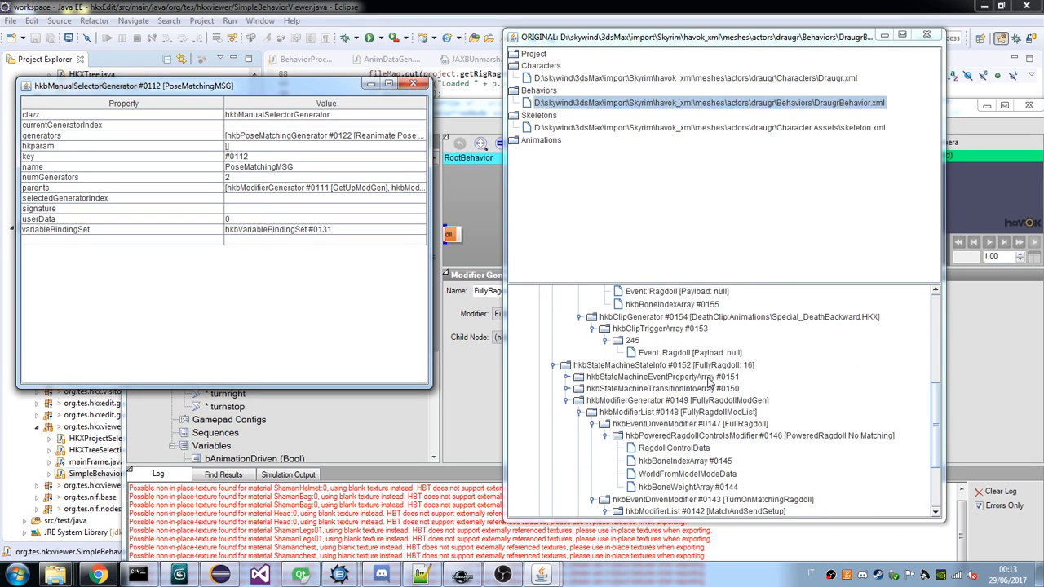
scroll(708, 384, down, 3)
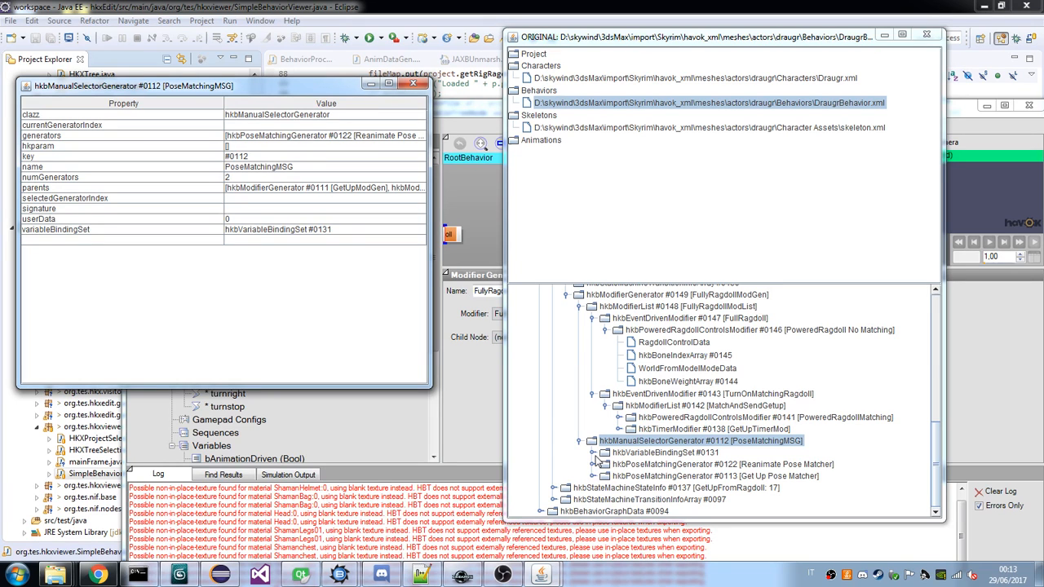
click(595, 456)
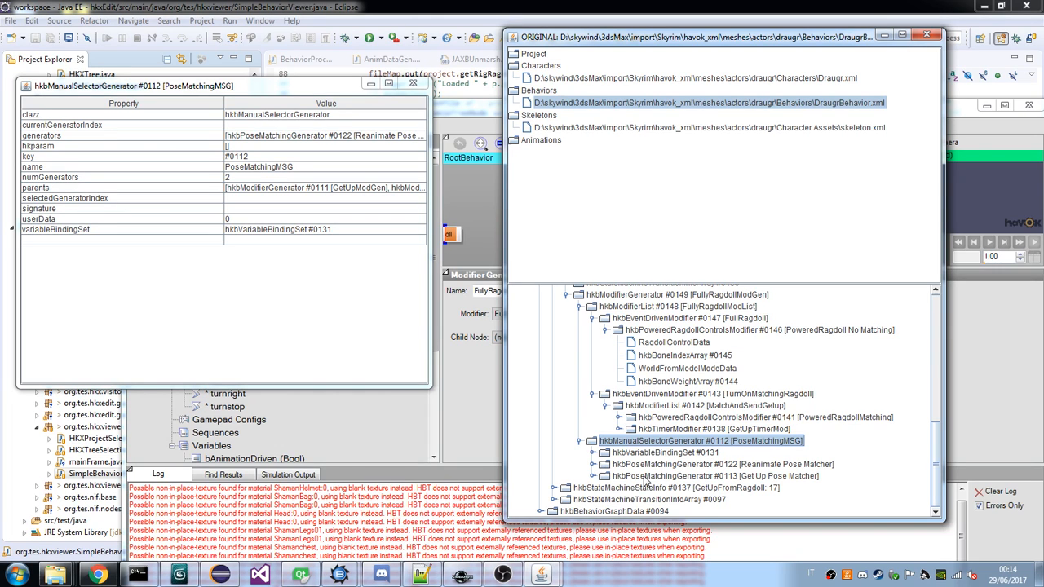
Expand the Reanimate Pose Matcher and Get Up Pose Matcher under PoseMatchingMSG and examine the clip generators and bone weight arrays of their blender children.
click(593, 464)
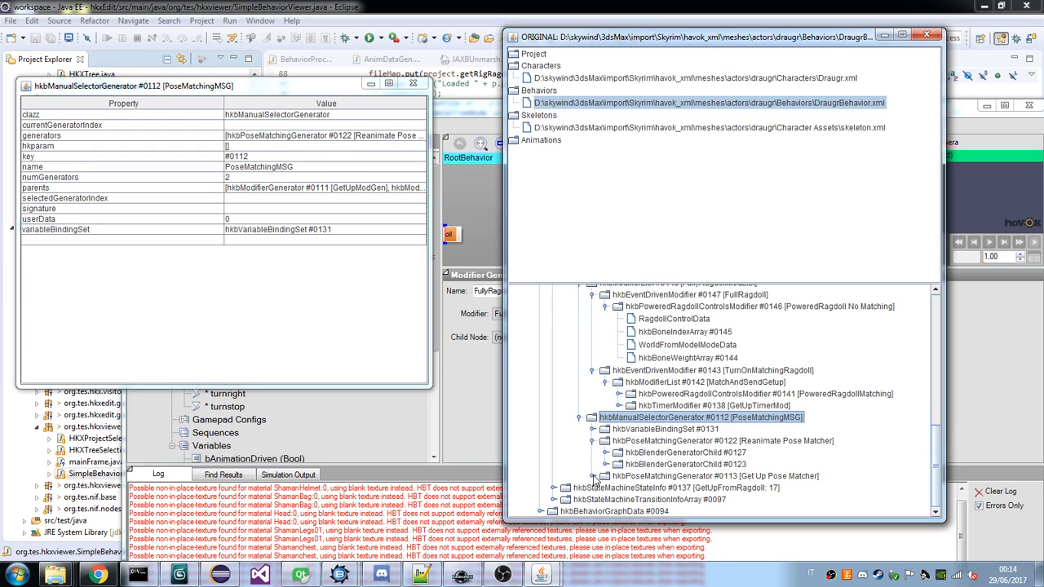
click(592, 475)
click(606, 429)
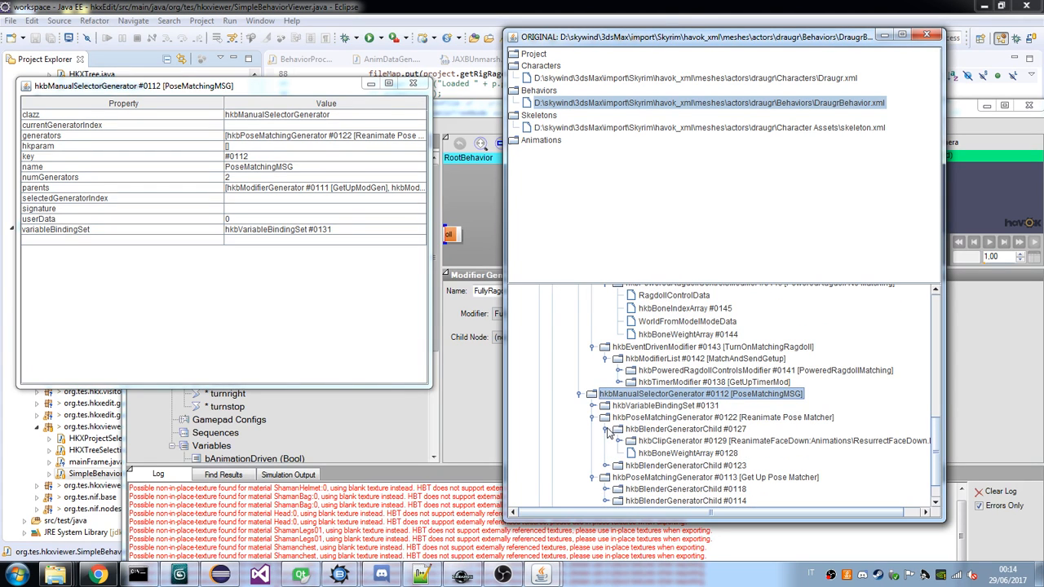
click(605, 465)
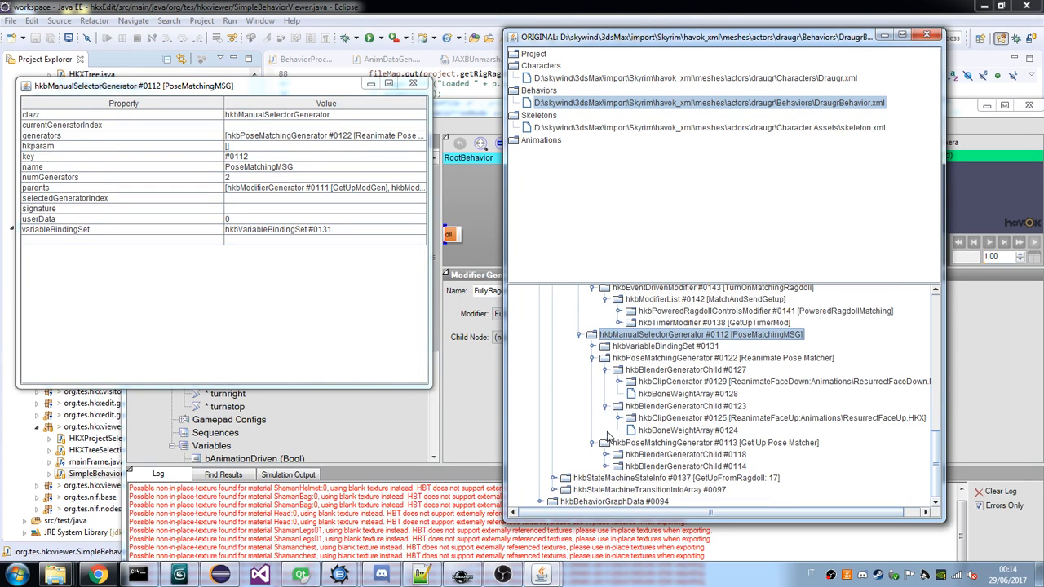
click(605, 455)
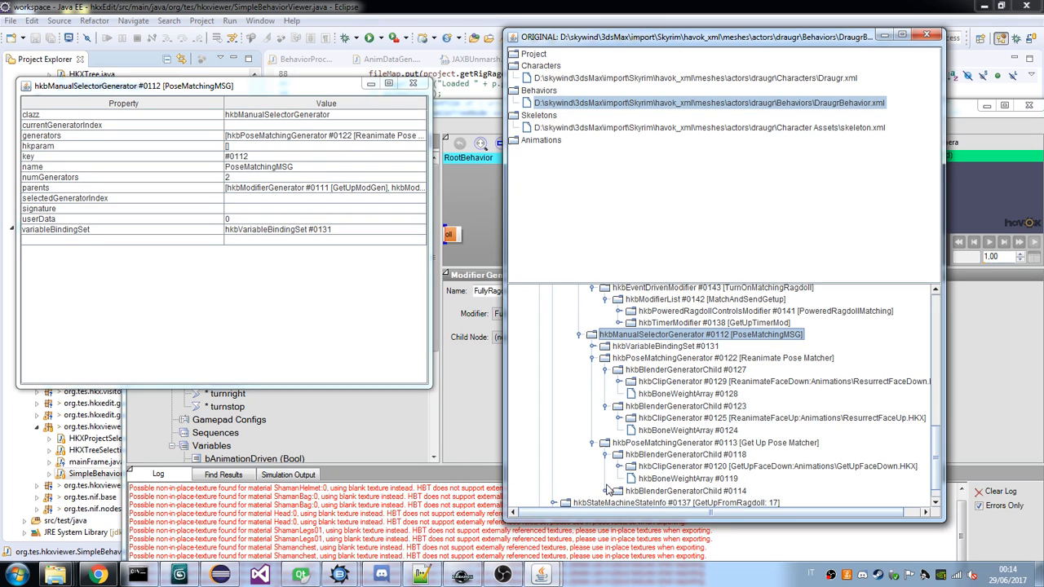
click(606, 490)
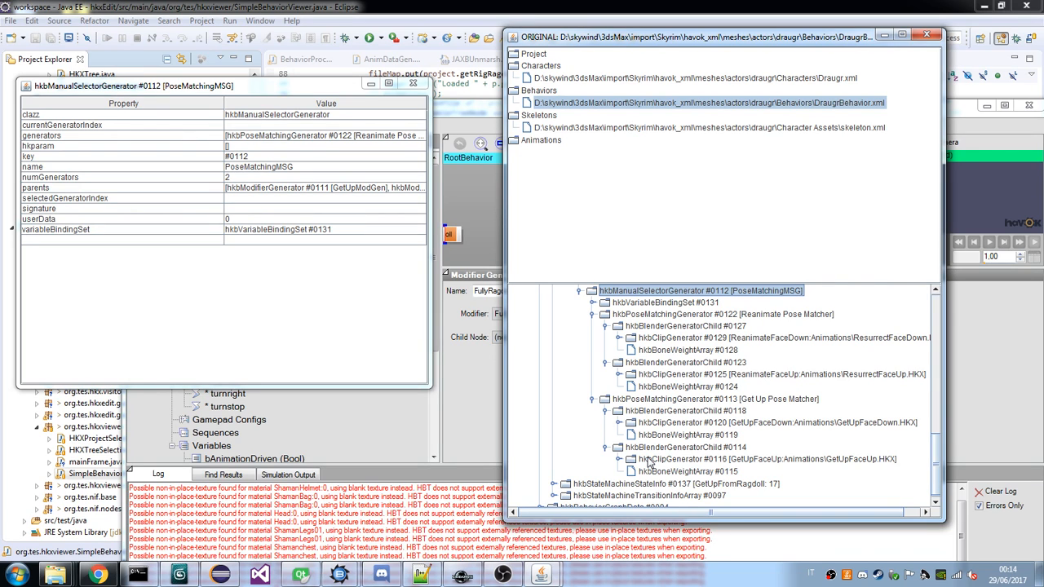
scroll(767, 322, up, 2)
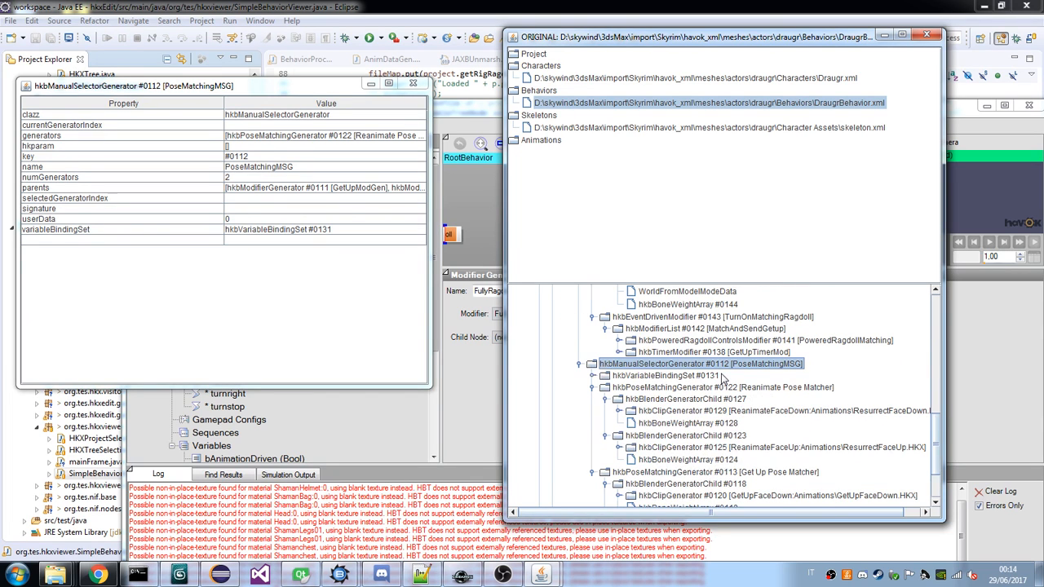
scroll(767, 323, down, 2)
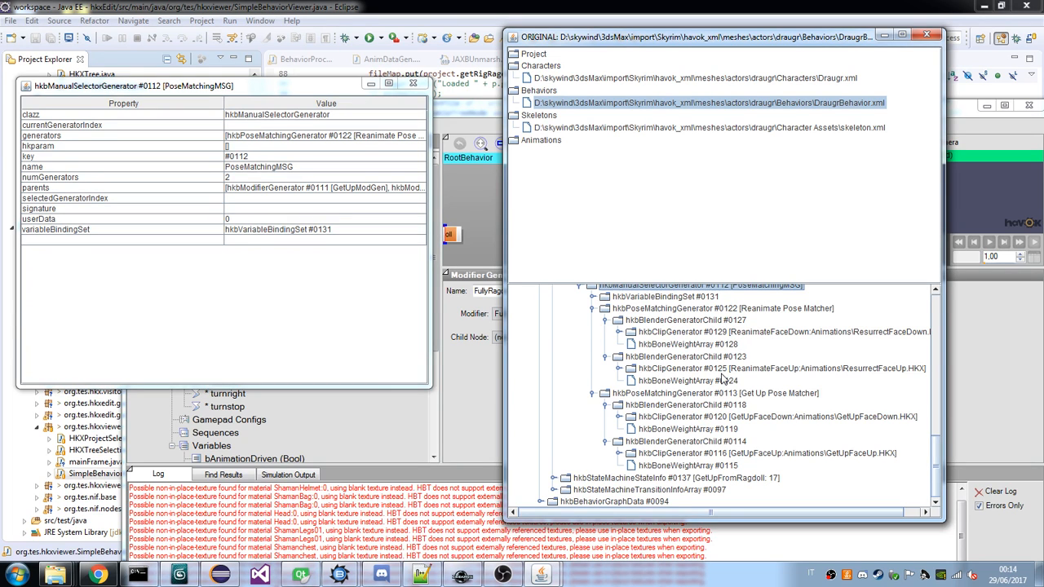
scroll(722, 378, up, 1)
scroll(722, 378, down, 1)
Inspect the properties of Get Up Pose Matcher and PoseMatchingMSG, including the iGetUpType variable binding of PoseMatchingMSG.
click(799, 392)
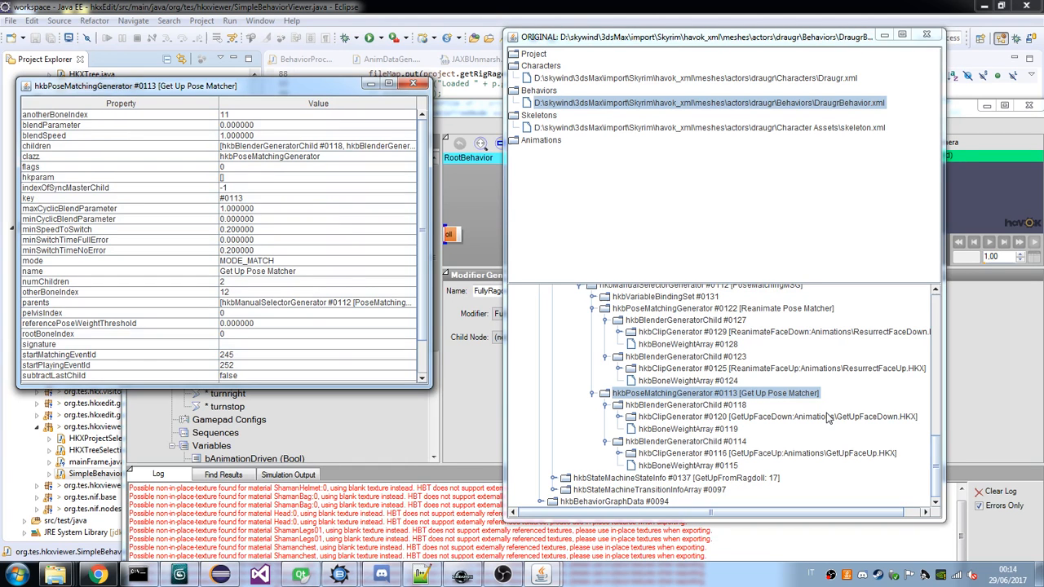
scroll(828, 417, up, 1)
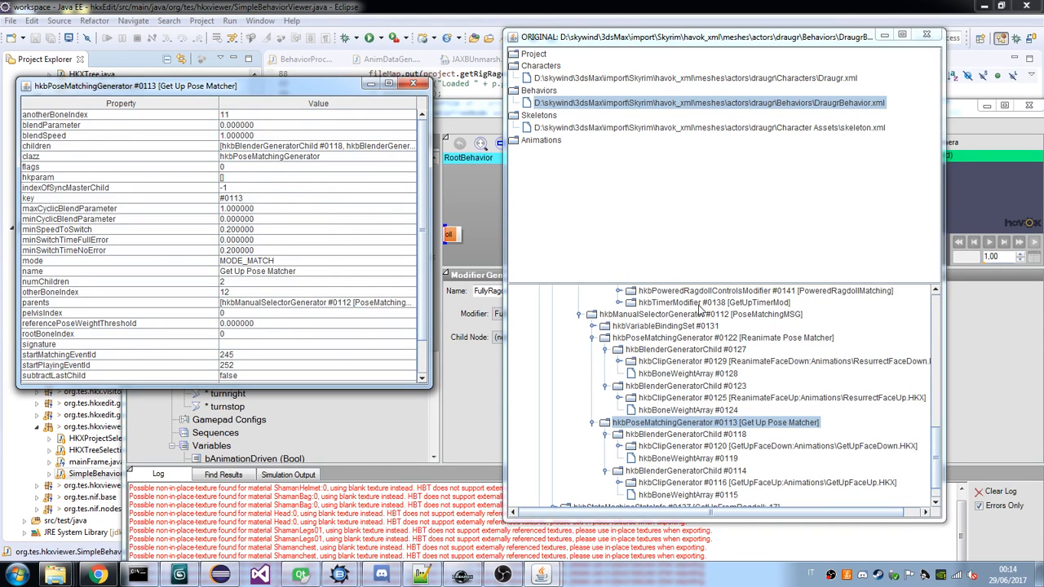
click(710, 315)
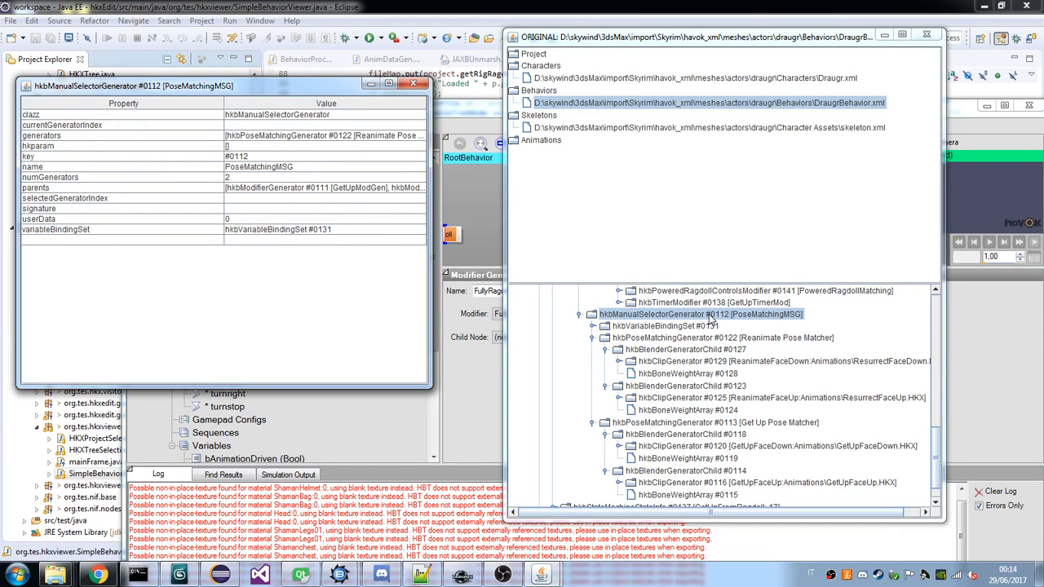
click(593, 326)
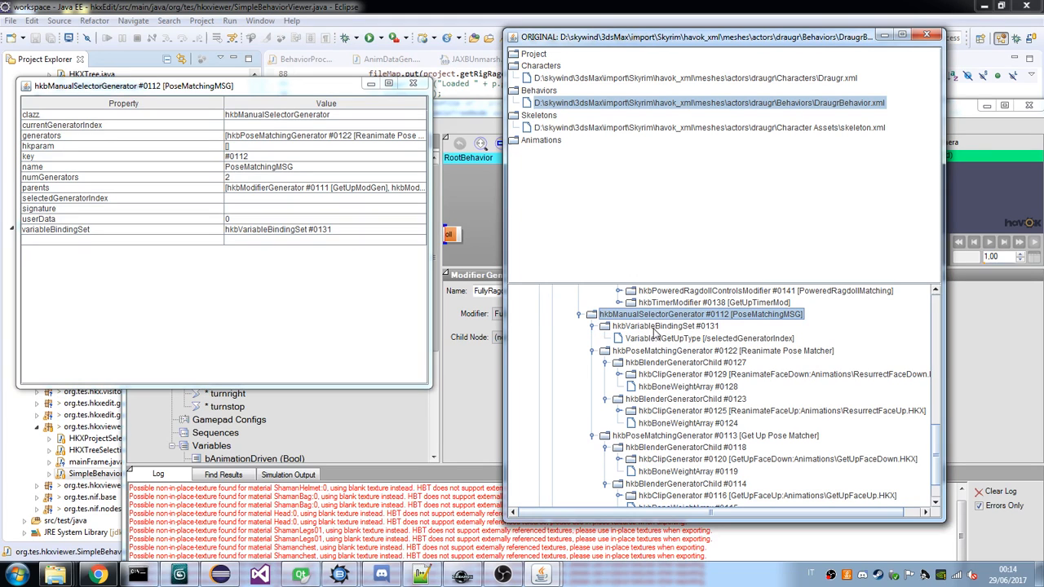
click(677, 338)
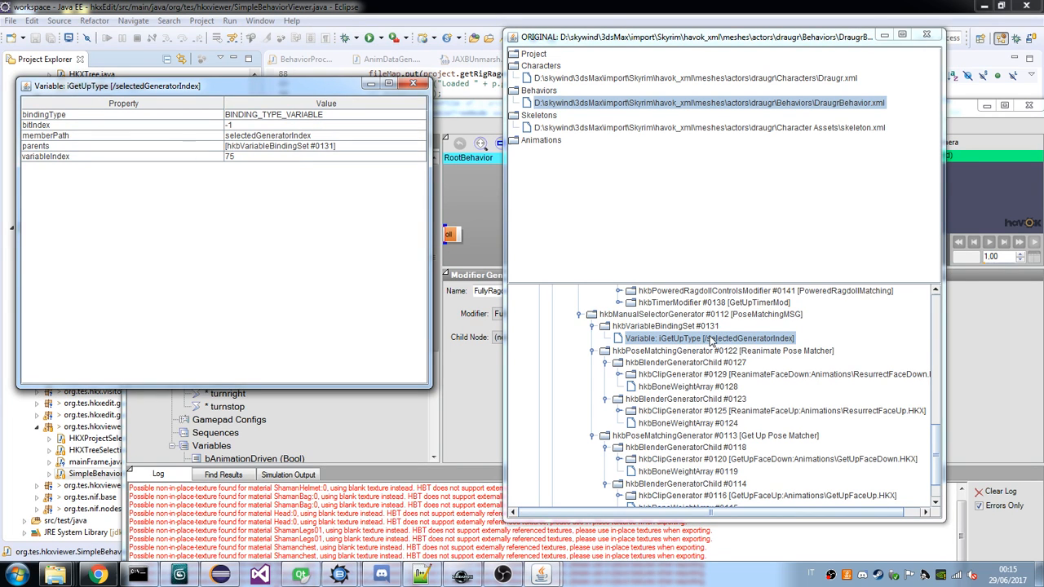
Compare the properties of the Get Up and Reanimate pose matchers, and recheck PoseMatchingMSG's iGetUpType binding to selectedGeneratorIndex.
click(795, 435)
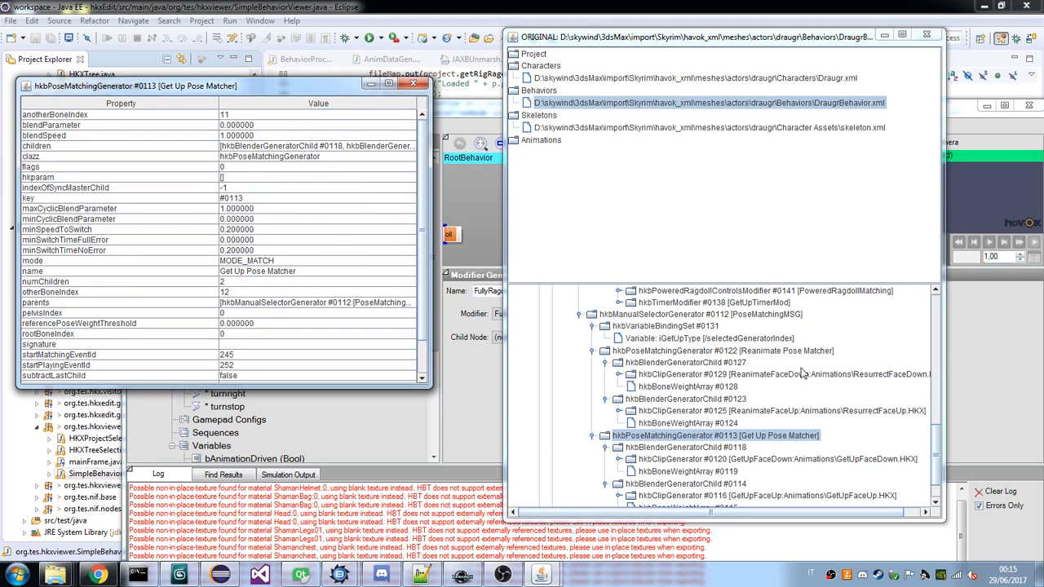
click(806, 351)
click(815, 352)
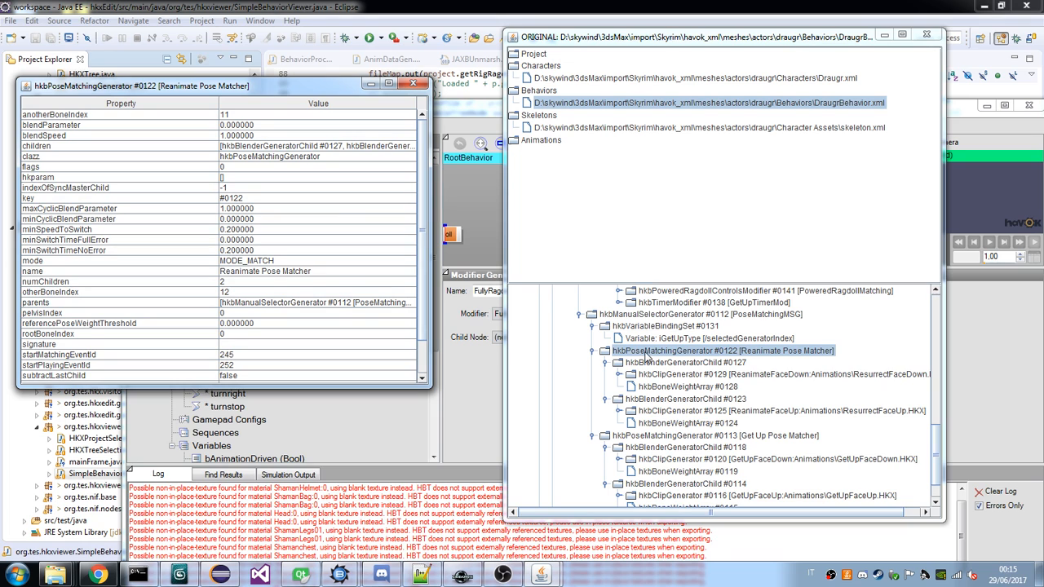
click(692, 315)
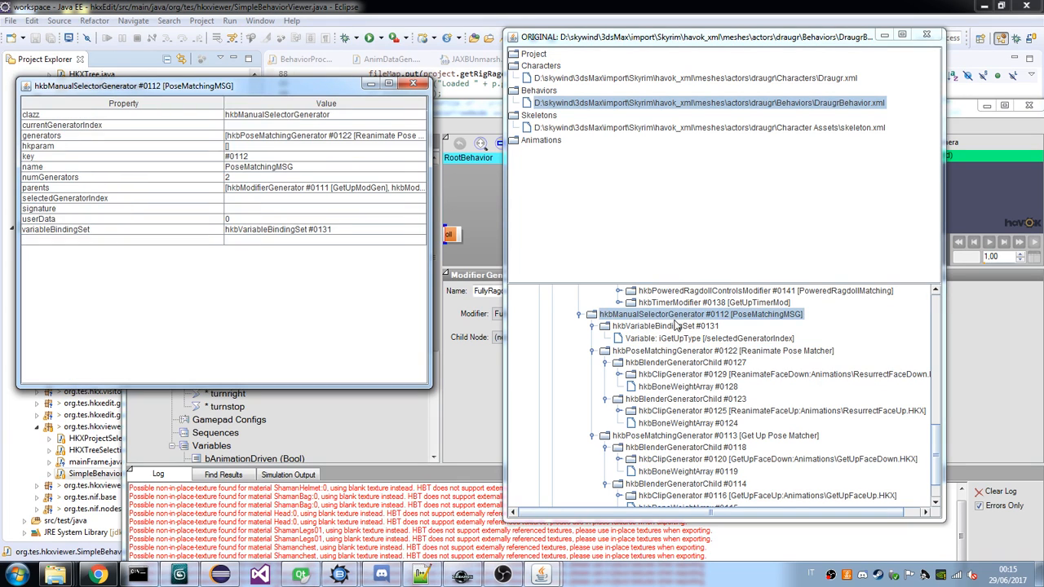
click(675, 338)
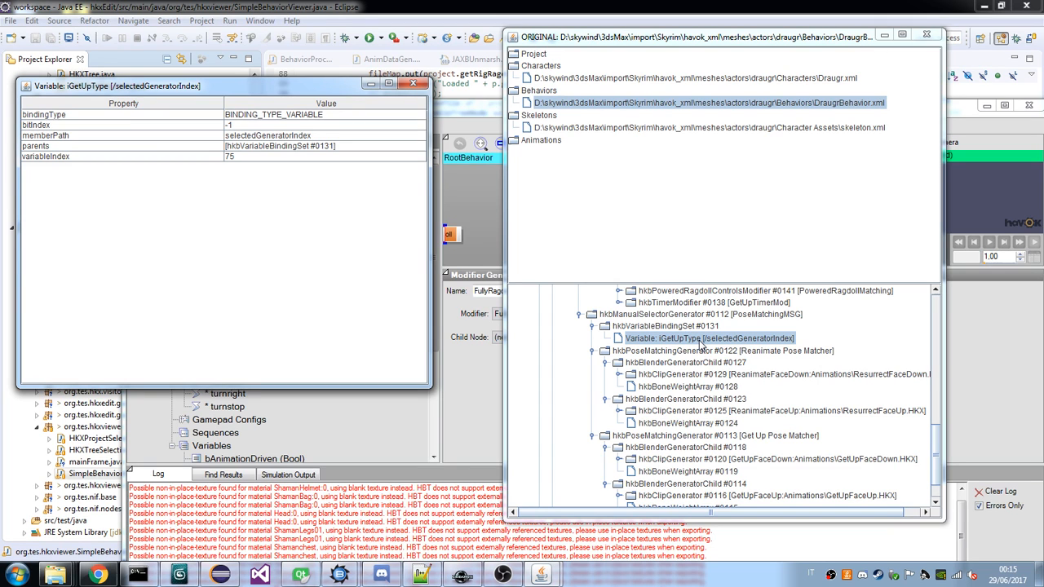
click(696, 351)
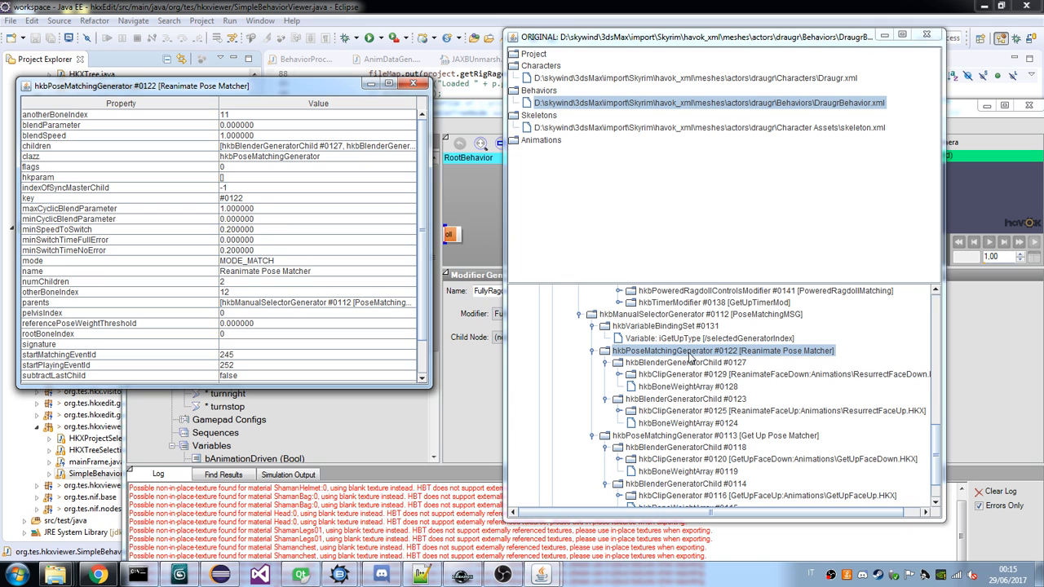
Inspect the ReanimateFaceDown clip generator inside Reanimate Pose Matcher, review both matchers' blender children, and collapse Reanimate Pose Matcher again.
click(592, 352)
click(592, 403)
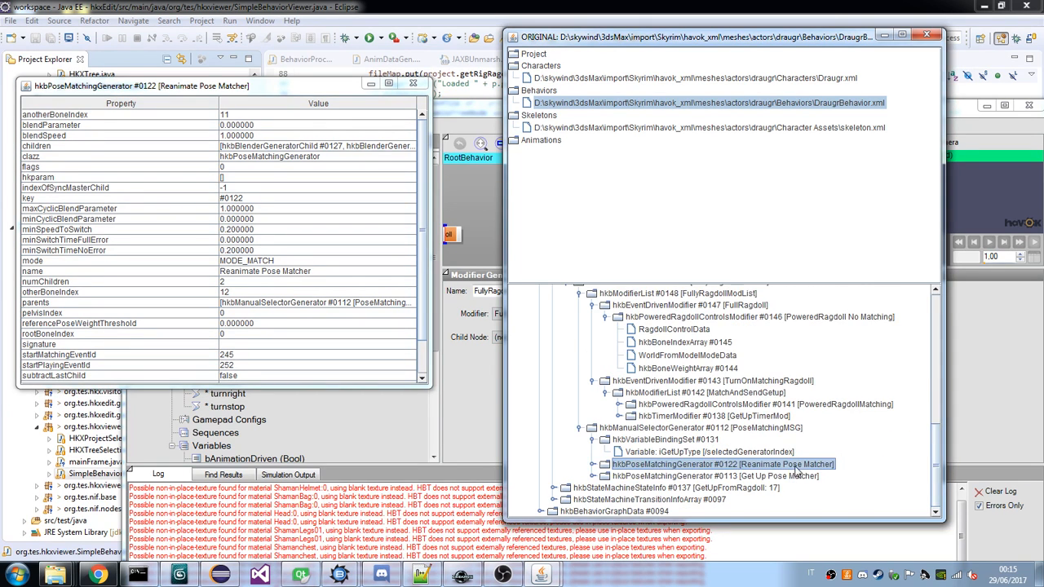
click(793, 477)
click(600, 468)
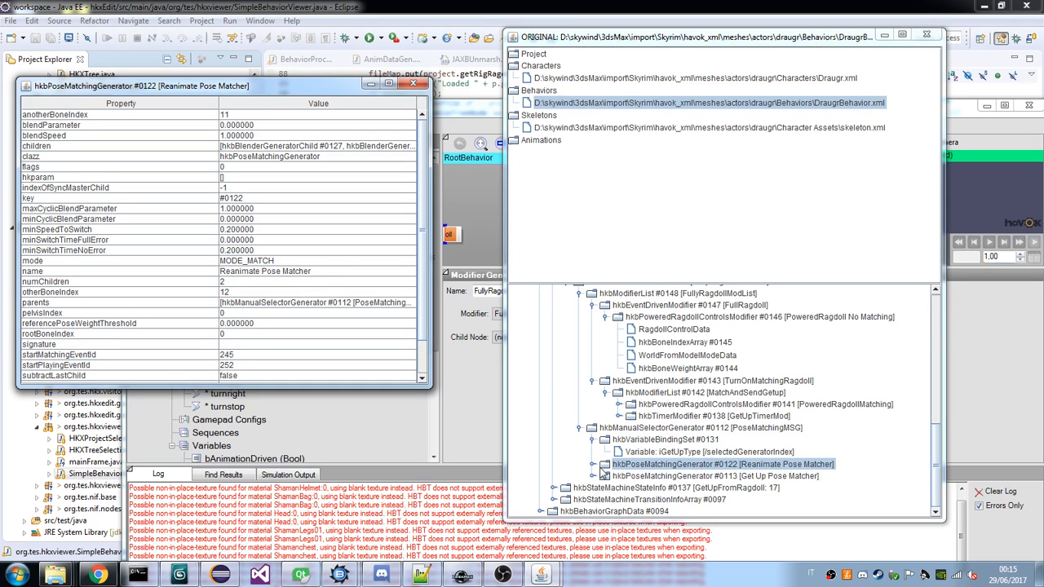
click(593, 464)
click(668, 425)
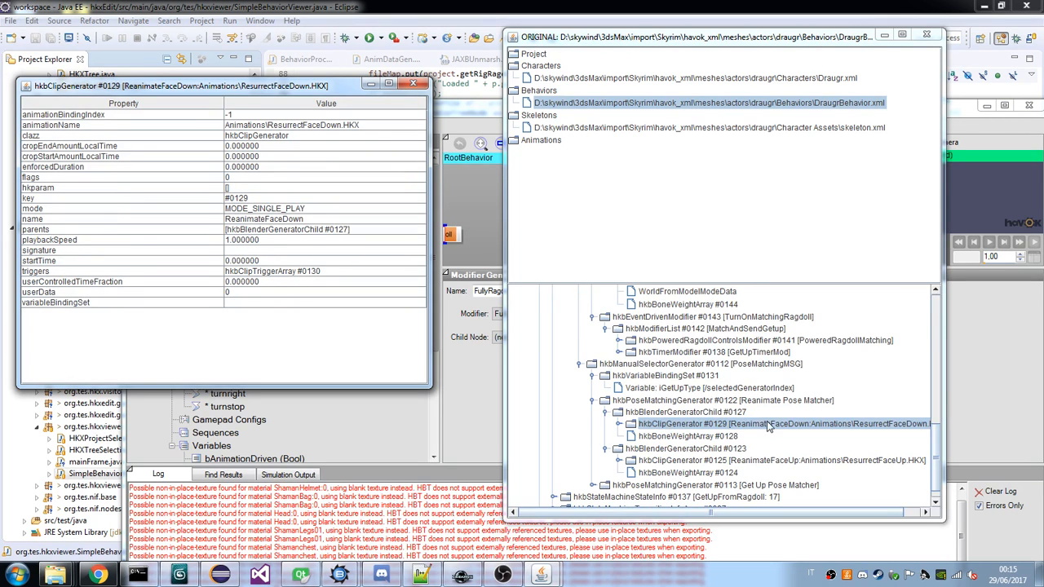
scroll(770, 428, down, 1)
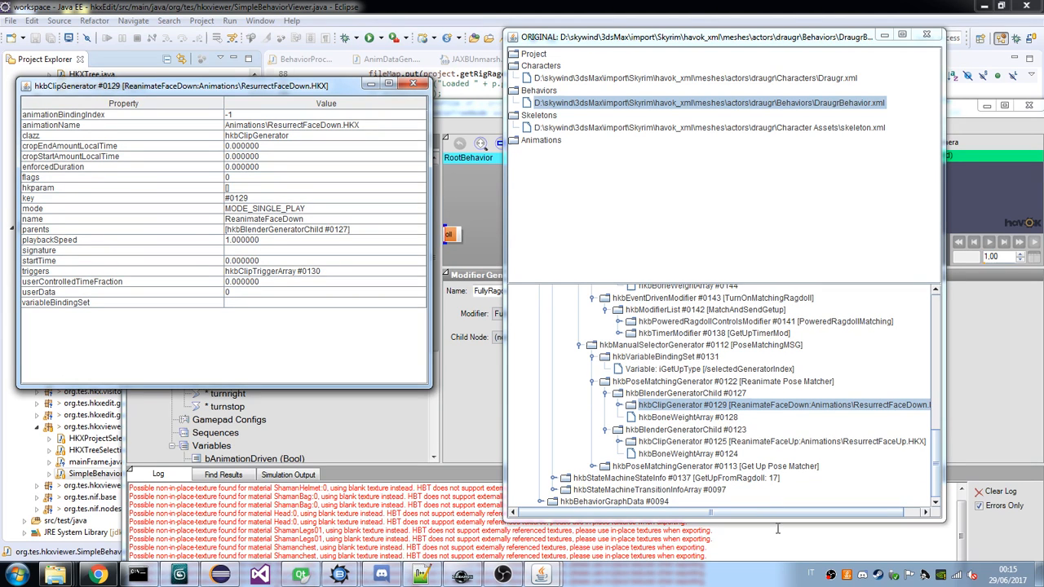
drag(776, 513, 851, 500)
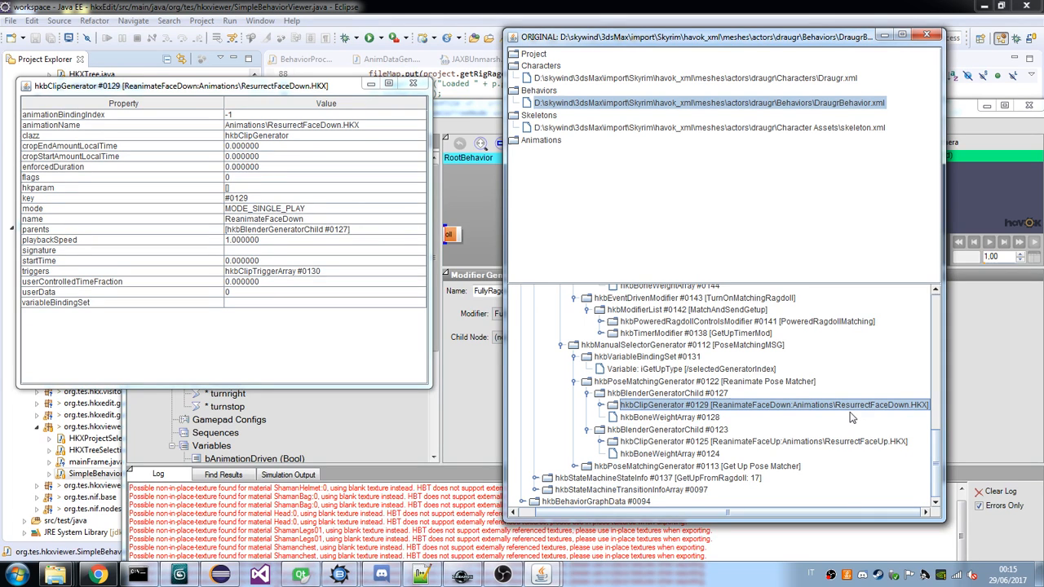
scroll(579, 476, down, 1)
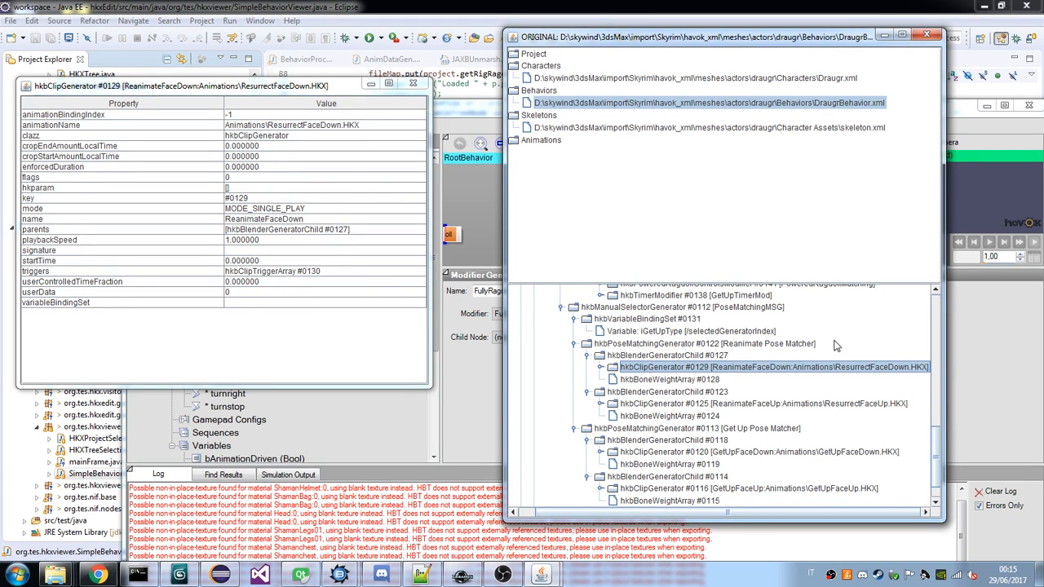
click(573, 343)
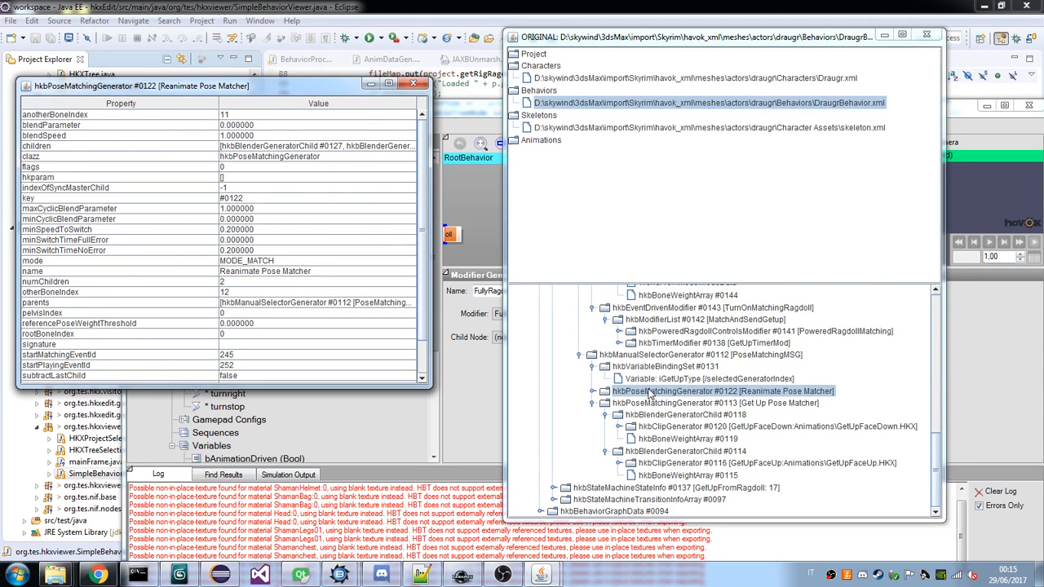
Expand PoweredRagdollMatching in the MatchAndSendGetup list and compare its properties with those of the TurnOnMatchingRagdoll event-driven modifier.
scroll(650, 395, up, 2)
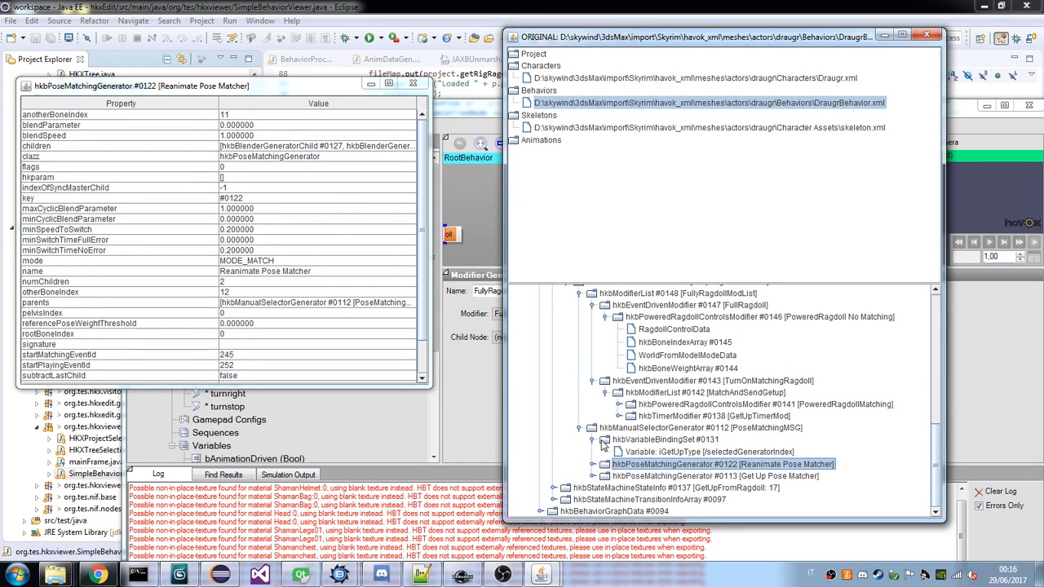
click(667, 406)
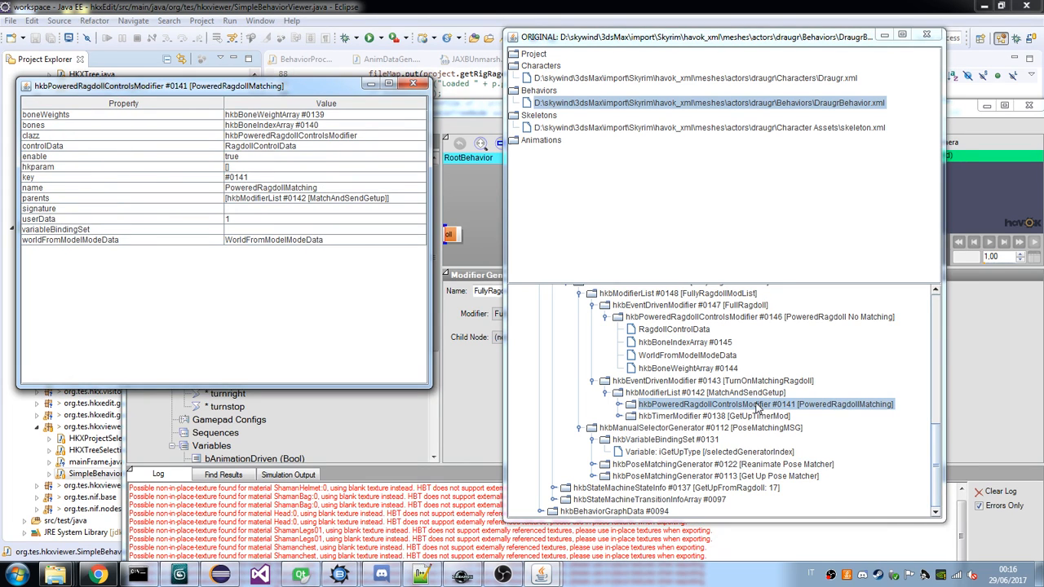
click(619, 405)
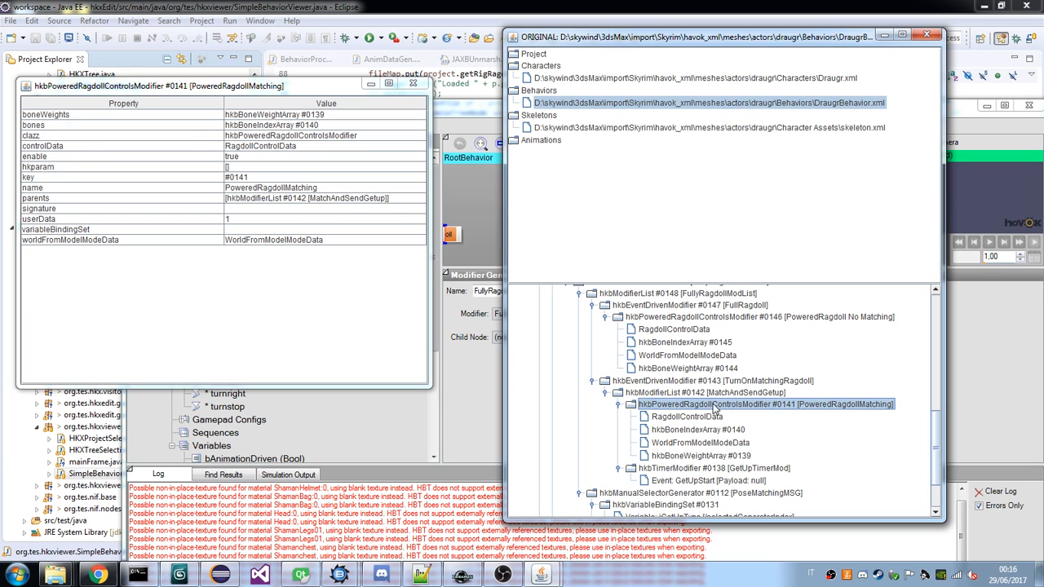
scroll(714, 407, up, 1)
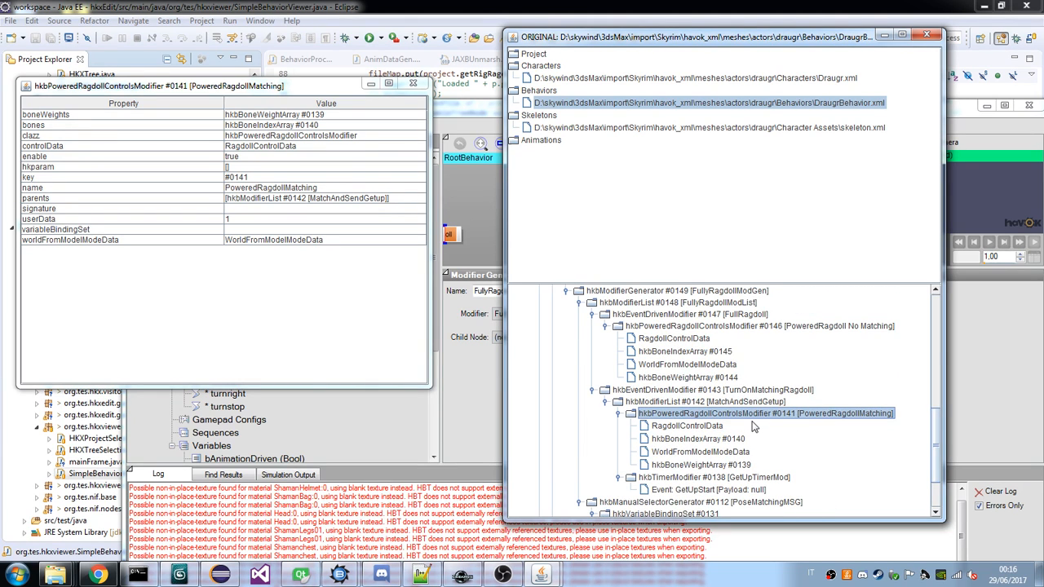
click(686, 390)
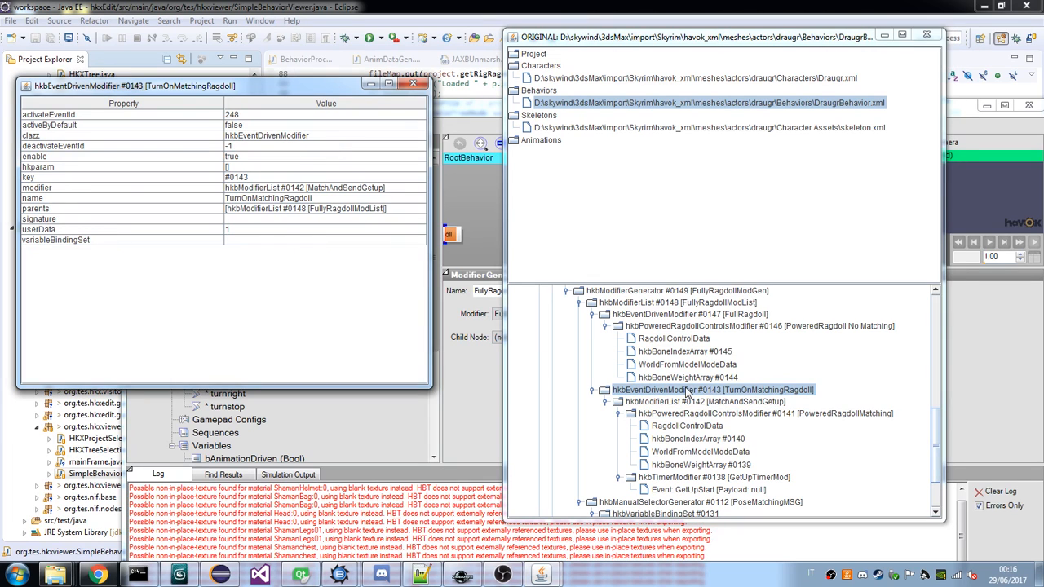
click(738, 414)
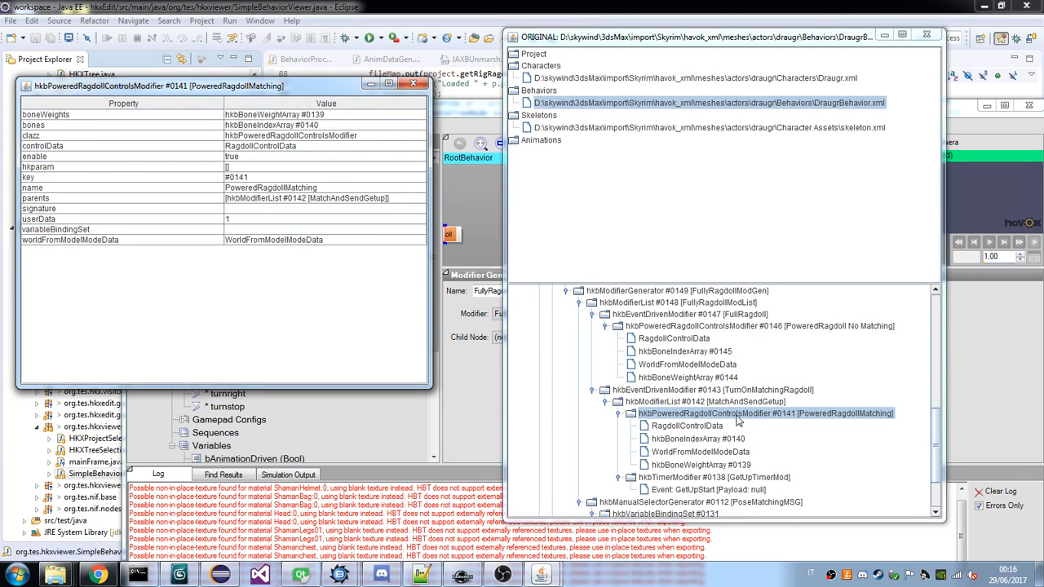
click(652, 391)
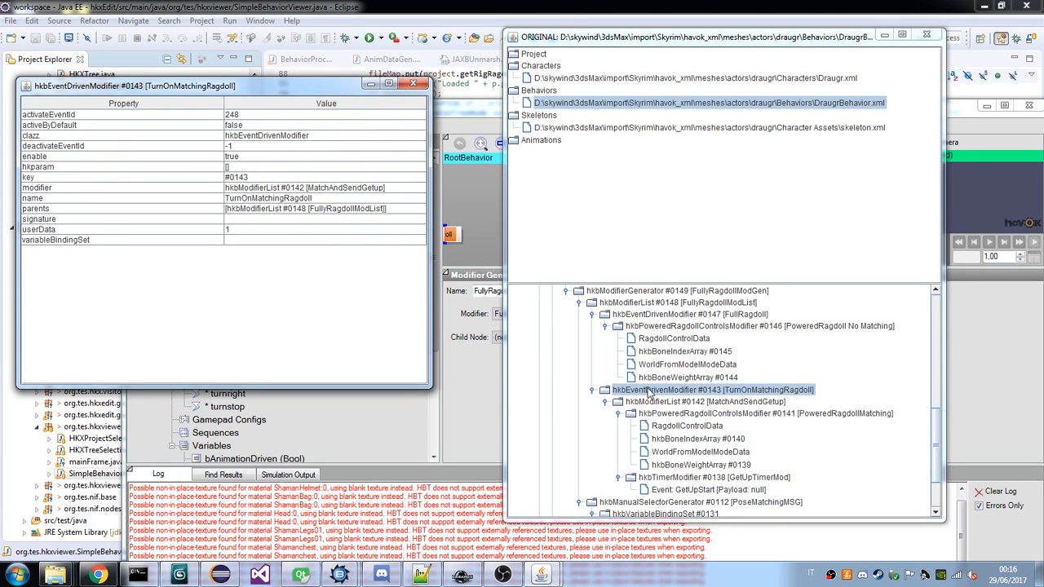
click(711, 415)
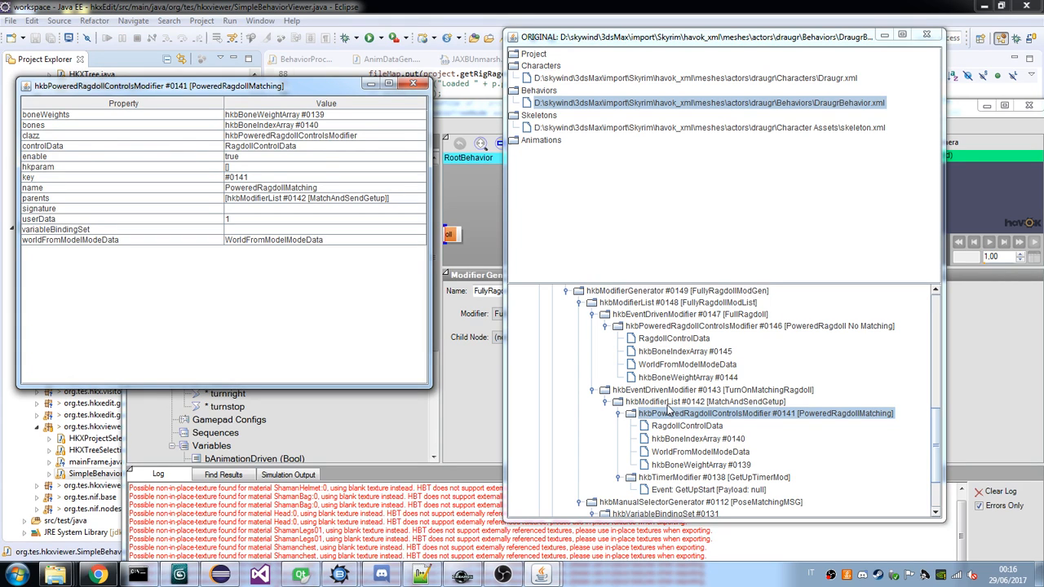
Review the FullyRagdoll state's hierarchy from its modifier generator to PoseMatchingMSG, rechecking the properties of TurnOnMatchingRagdoll.
scroll(752, 310, up, 1)
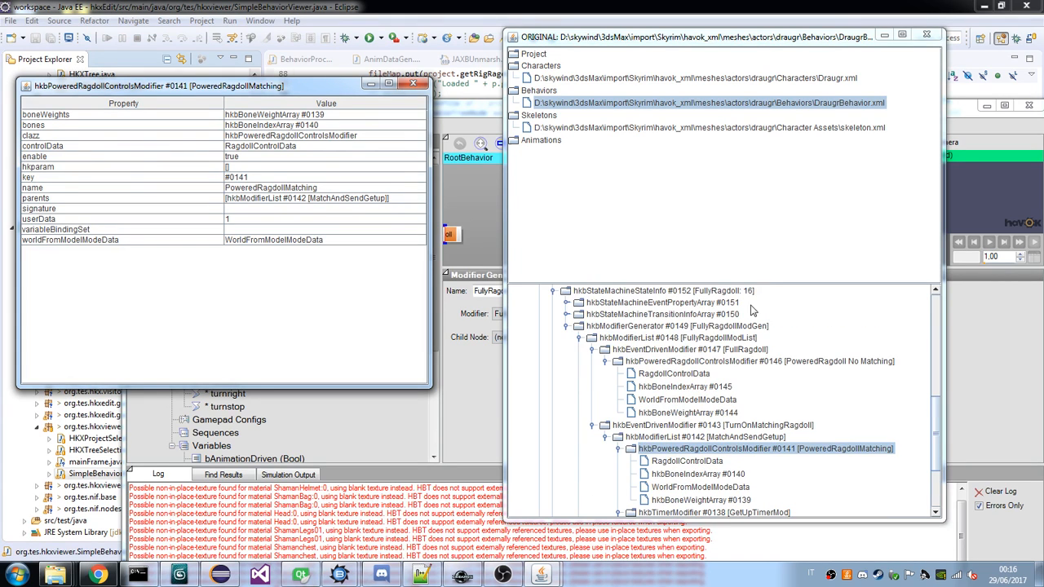
scroll(752, 310, down, 2)
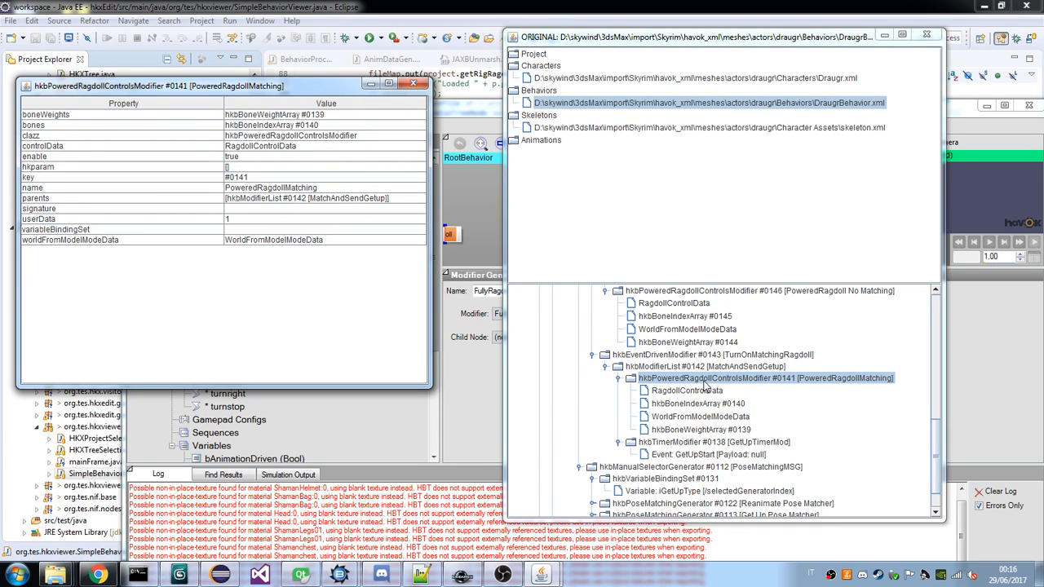
scroll(703, 383, up, 1)
click(702, 385)
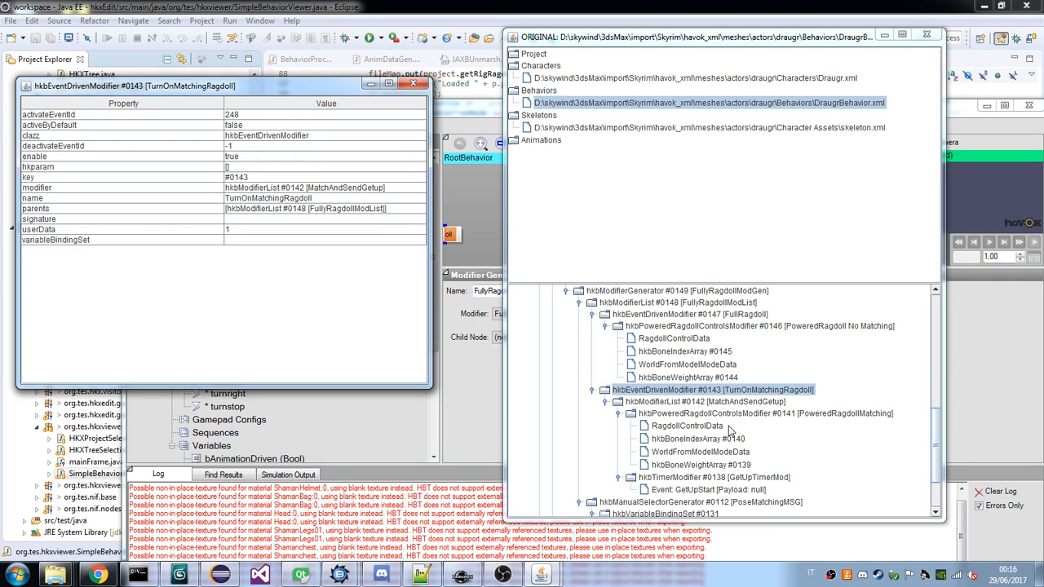
scroll(730, 431, down, 2)
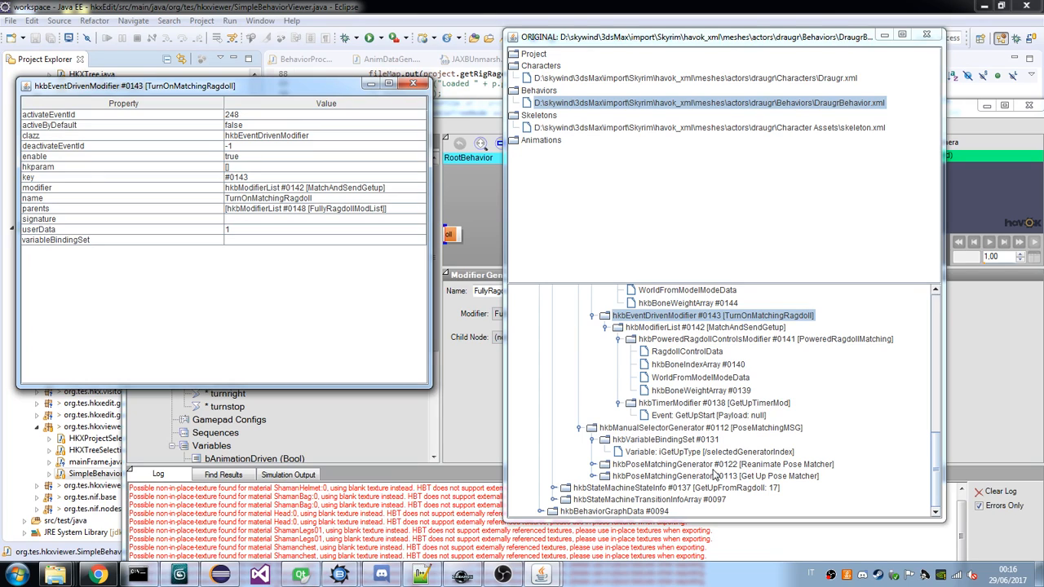
Expand the GetUpFromRagdoll state through GetUpFromRagdollModGen and GetUpModGen to reveal the children of GetUpModList and PoseMatchingMSG.
click(554, 488)
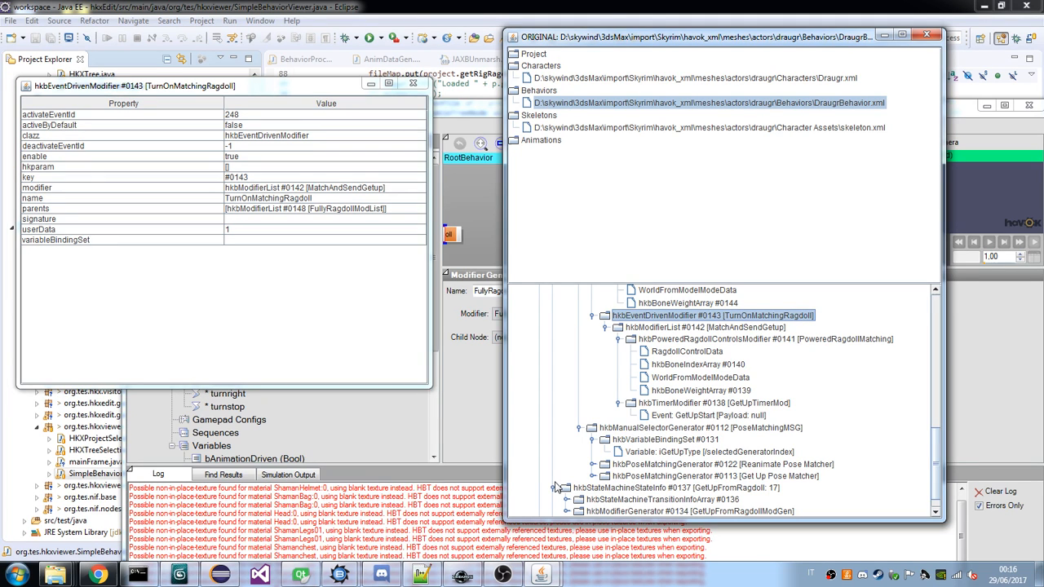
click(567, 511)
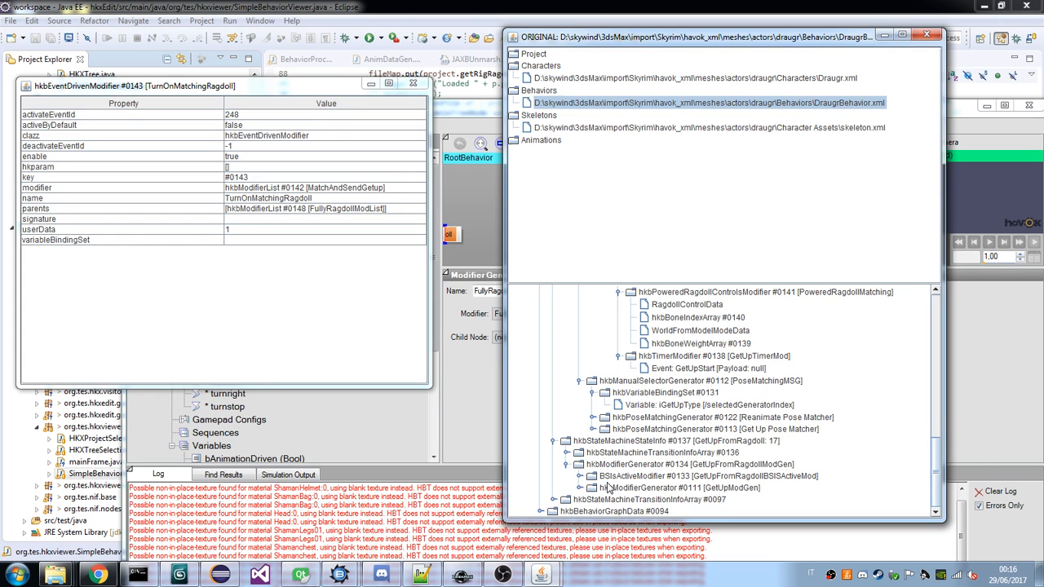
click(580, 488)
scroll(582, 487, down, 1)
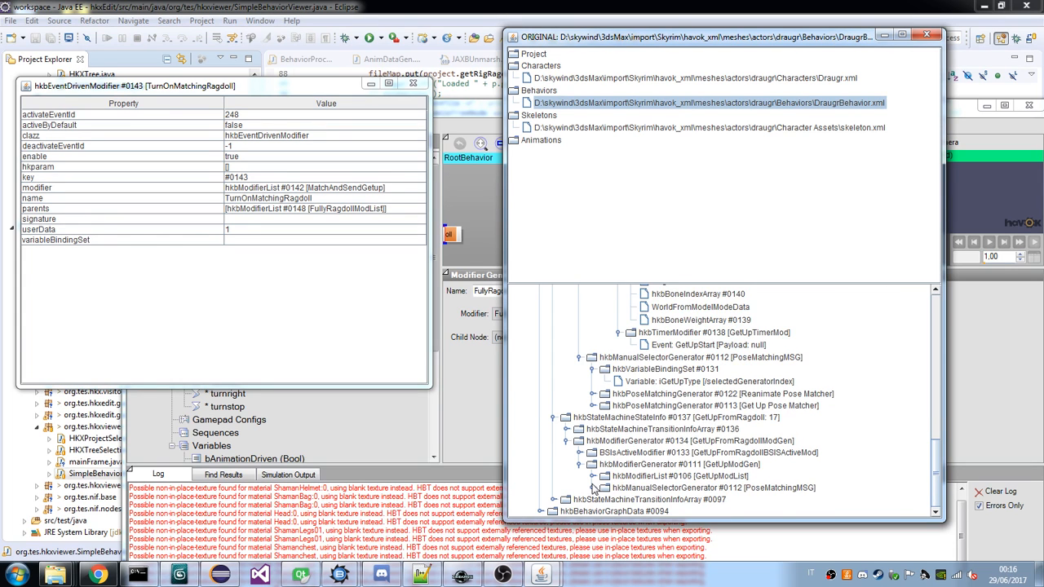
click(592, 486)
click(592, 464)
scroll(599, 457, down, 2)
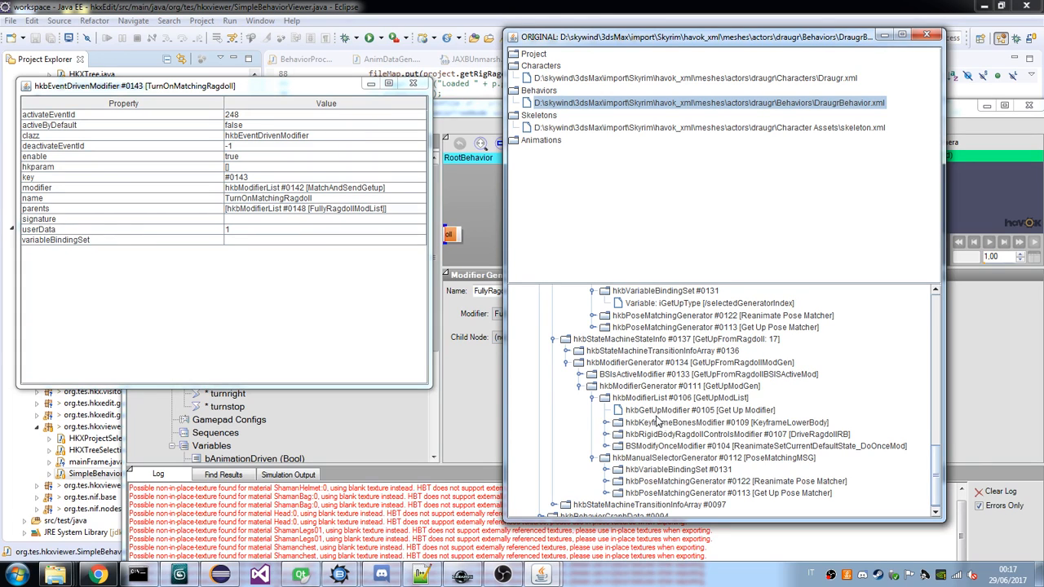
Inspect the expression modifier nested inside ReanimateSetCurrentDefaultState_DoOnceMod, and collapse that modify-once modifier again.
click(604, 447)
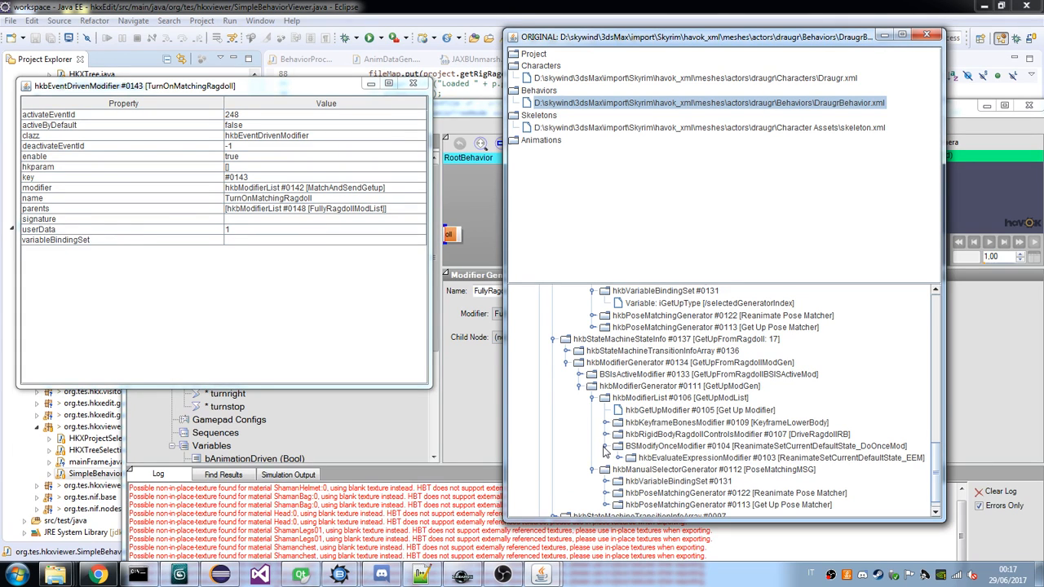
scroll(604, 451, down, 1)
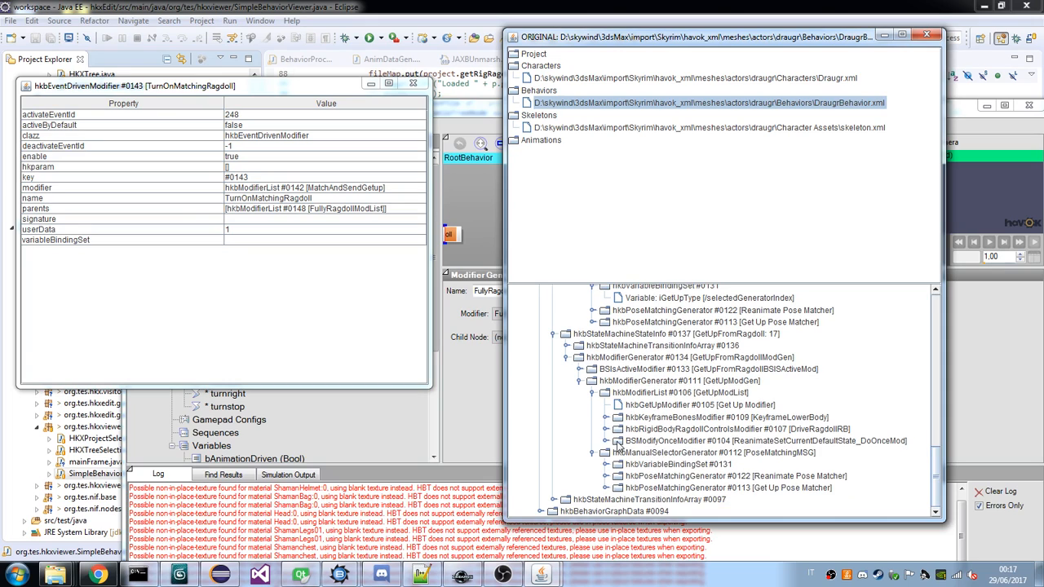
click(619, 453)
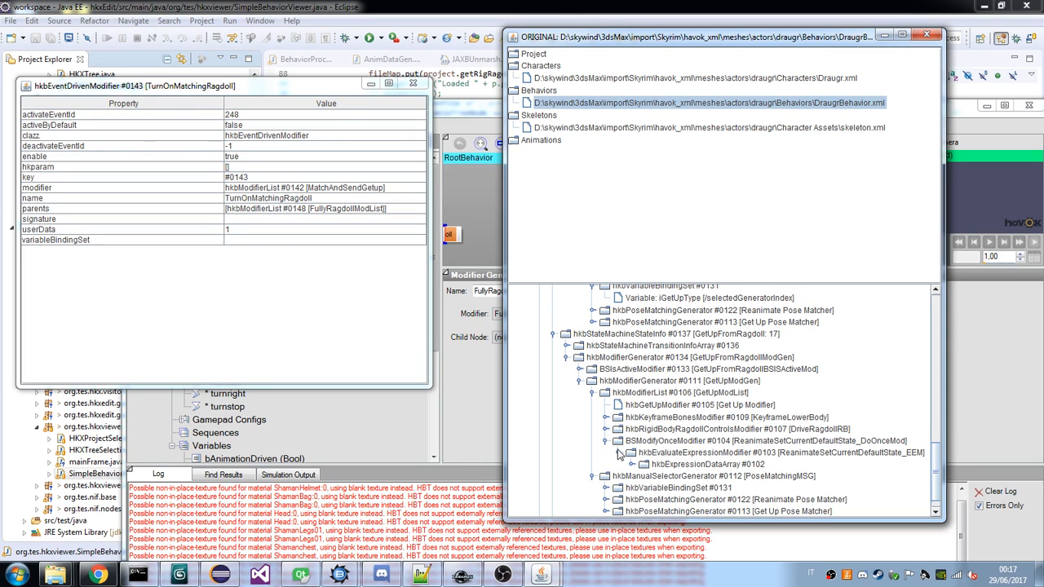
click(606, 441)
Expand the Reanimate and Get Up pose matchers under GetUpModGen's PoseMatchingMSG to review their blender children.
click(606, 476)
scroll(607, 479, down, 1)
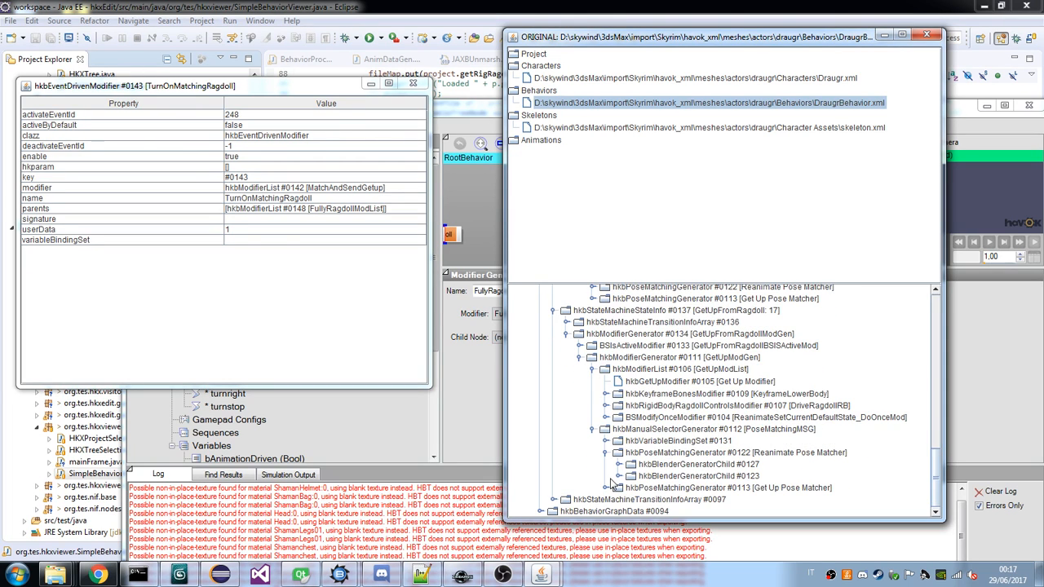
click(607, 489)
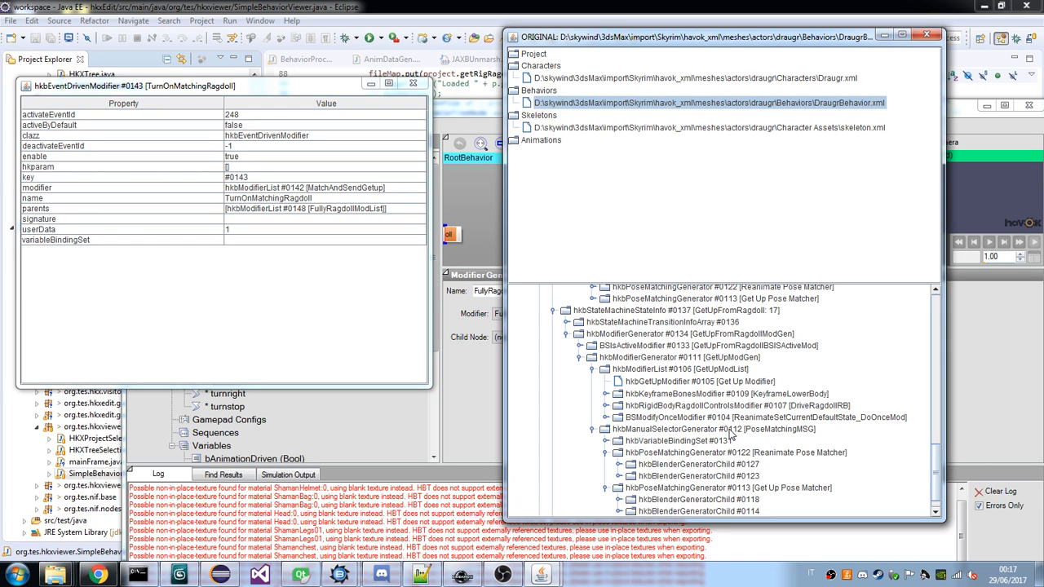
scroll(732, 437, down, 1)
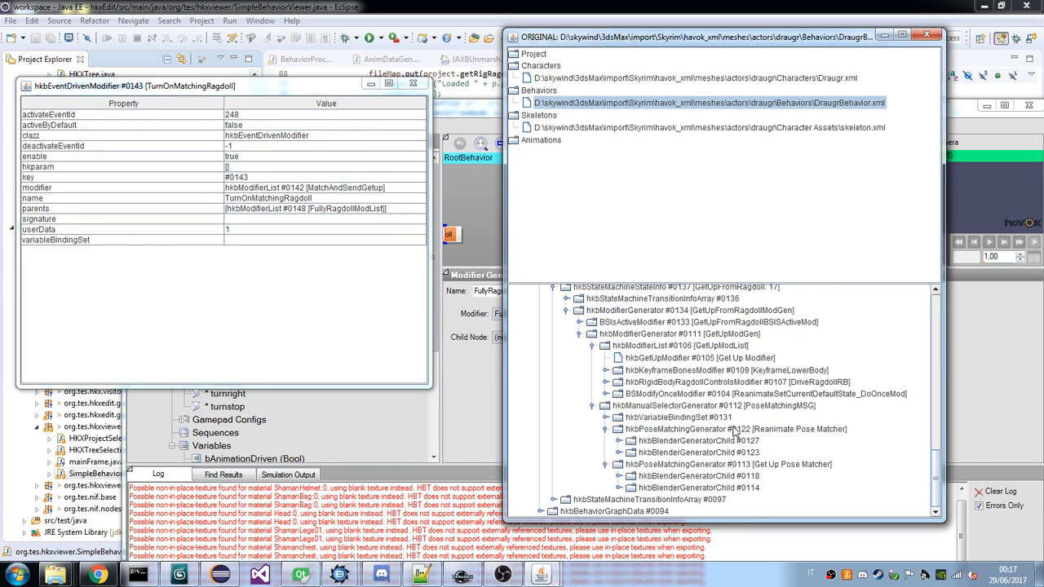
Recheck the properties of Reanimate Pose Matcher in the FullyRagdoll state and expand its blender children.
scroll(734, 429, up, 3)
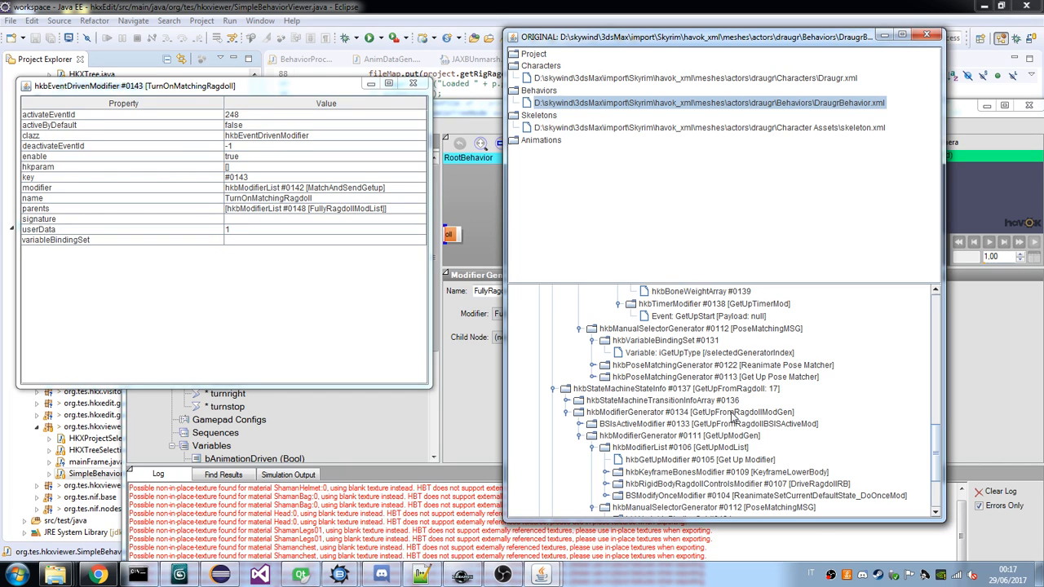
scroll(732, 417, up, 2)
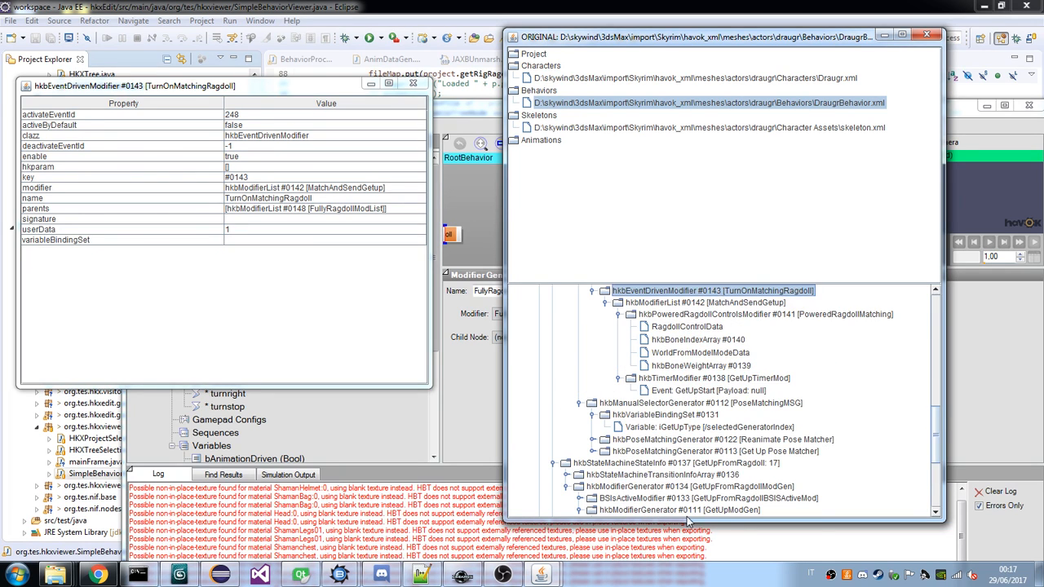
click(771, 441)
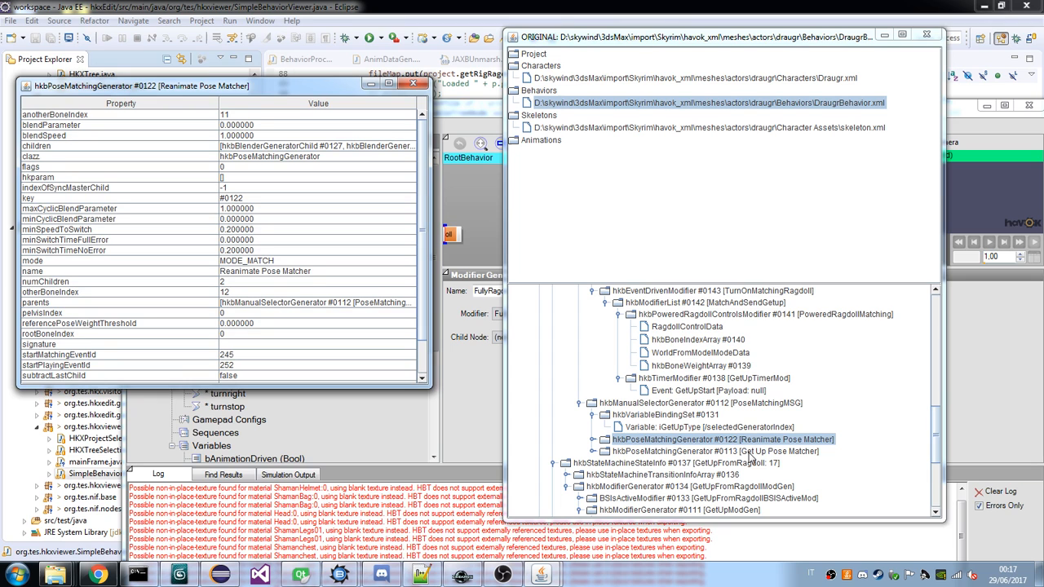
scroll(749, 455, down, 1)
click(593, 406)
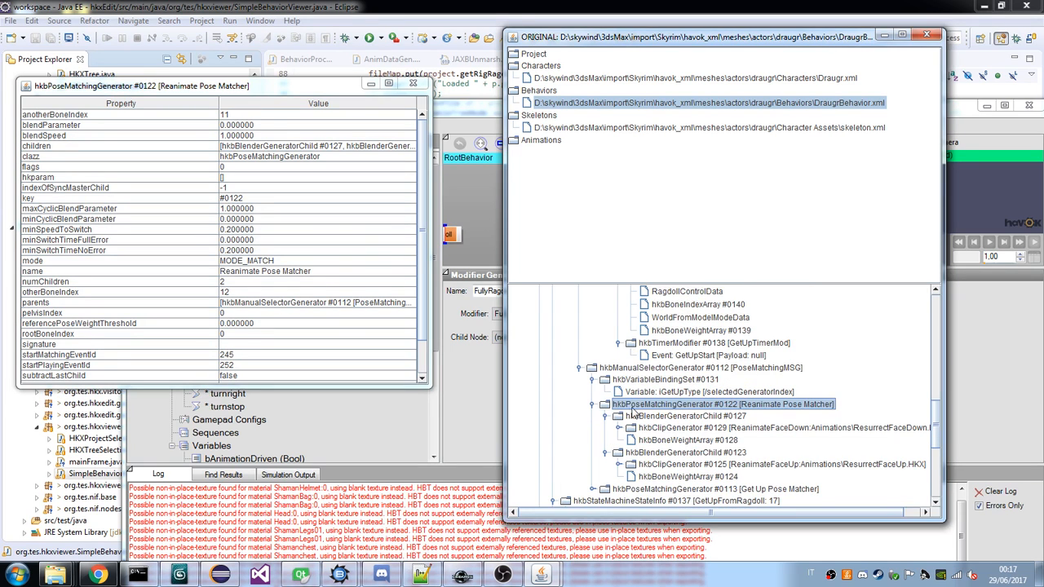
Inspect the properties of the GetUpFromRagdoll state and of the GetUpModGen modifier generator inside it.
scroll(674, 426, down, 4)
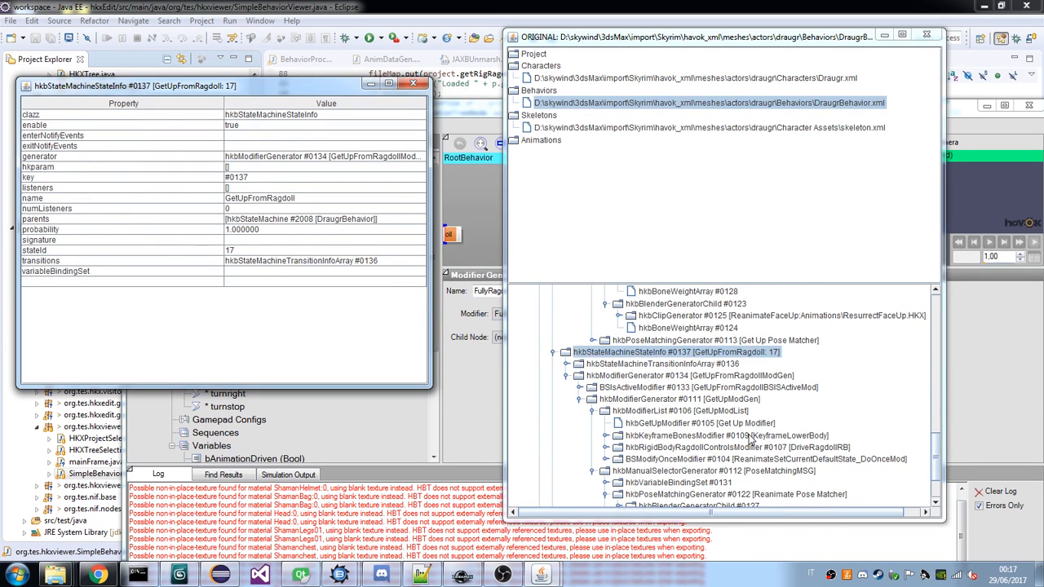
scroll(758, 432, down, 2)
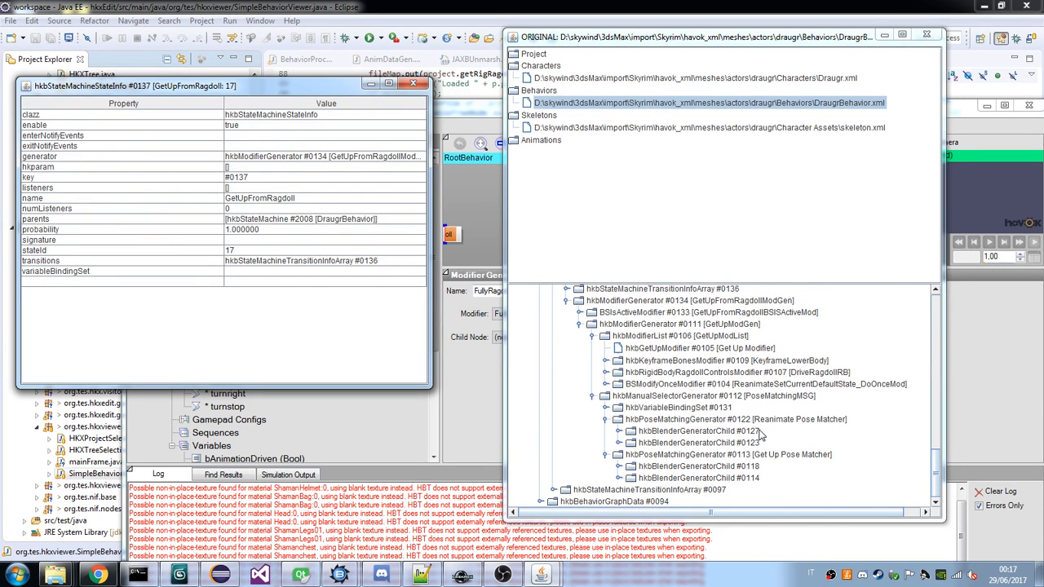
scroll(760, 435, up, 2)
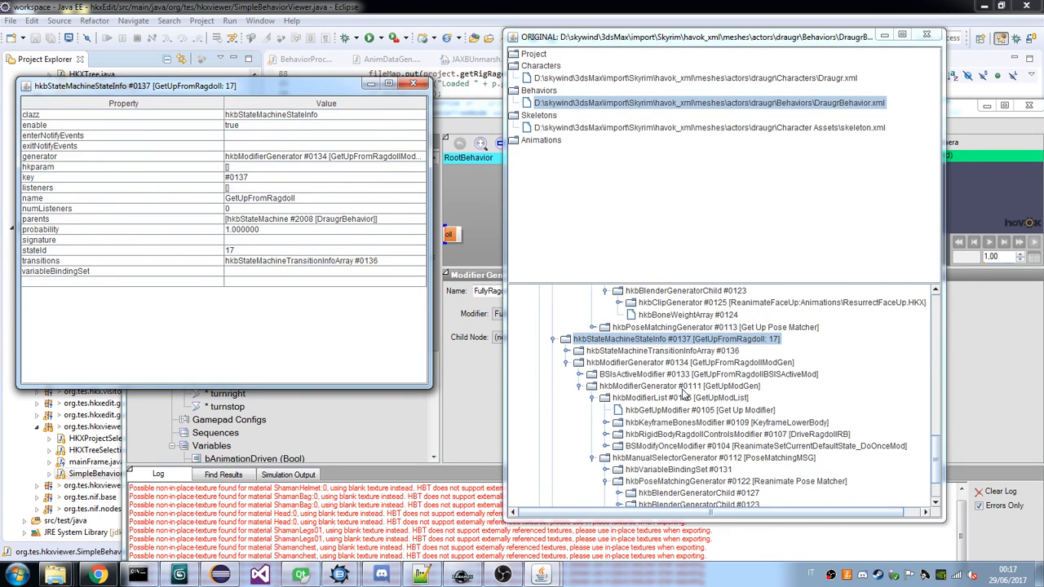
click(683, 387)
Compare the FullyRagdoll state's modifier and pose-matching hierarchy with the GetUpFromRagdoll state's hierarchy.
scroll(681, 404, up, 4)
scroll(681, 408, up, 3)
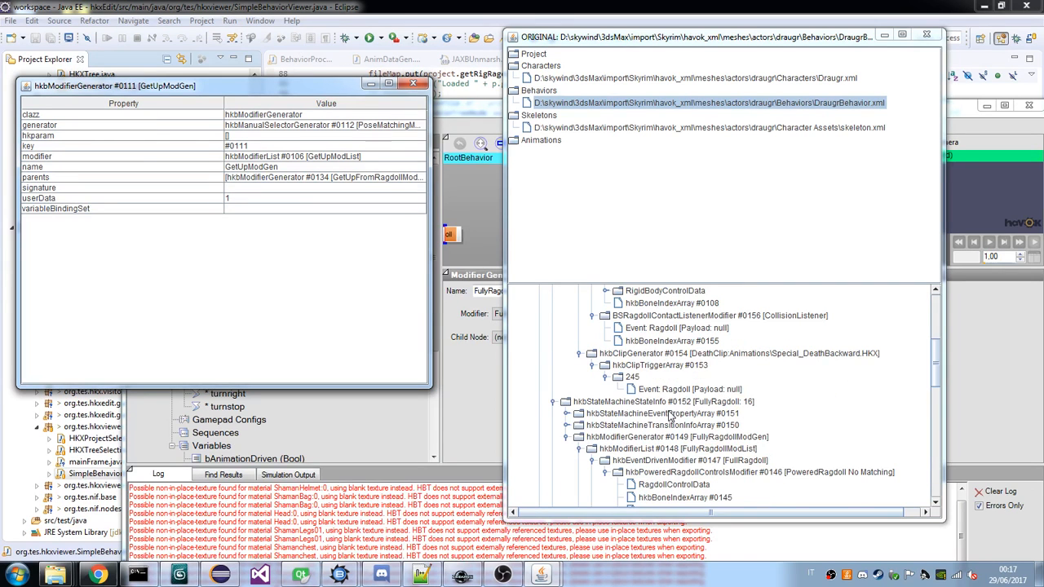
scroll(668, 416, down, 3)
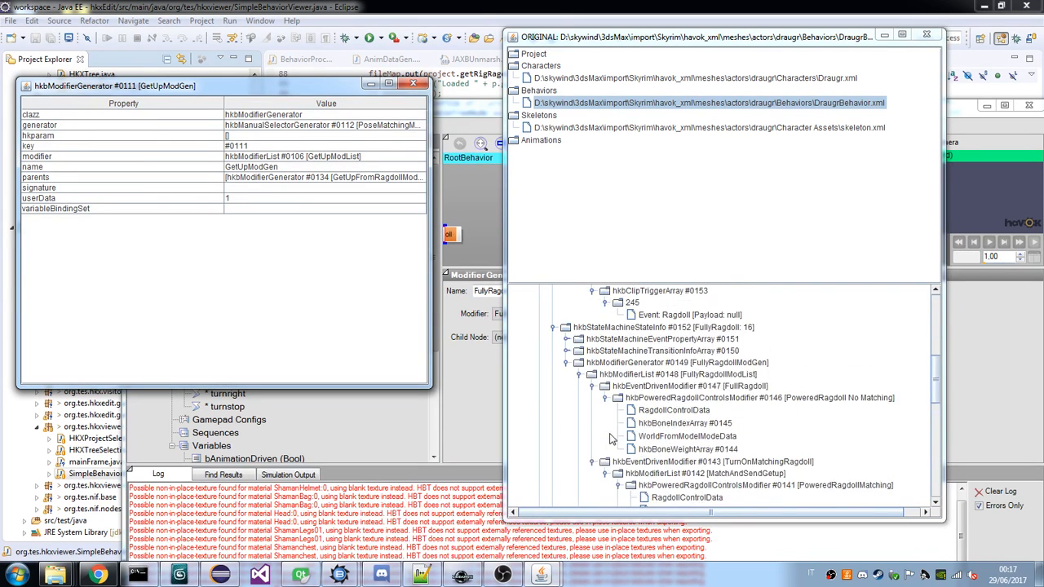
scroll(620, 412, up, 3)
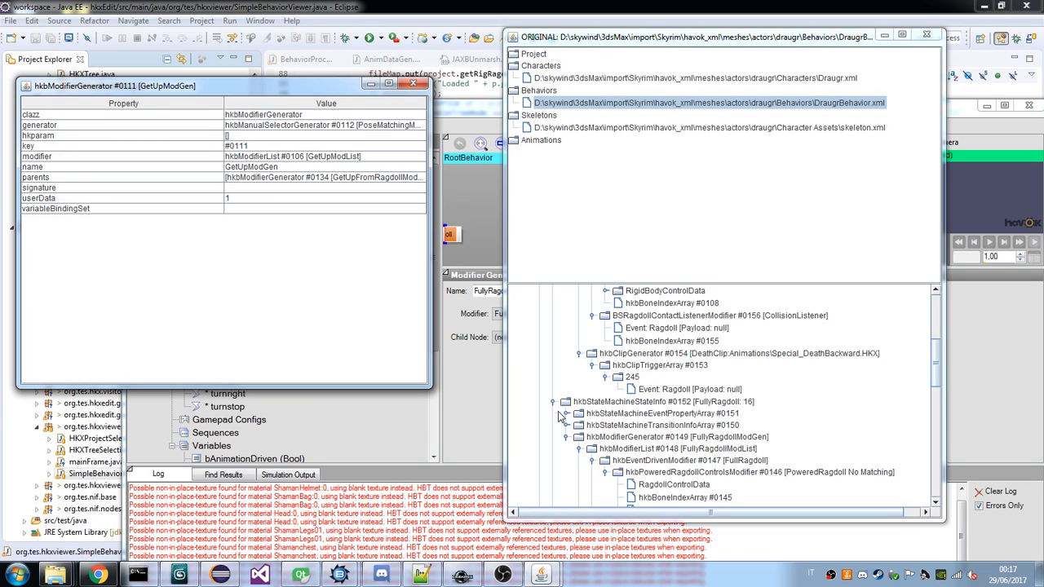
scroll(646, 451, down, 4)
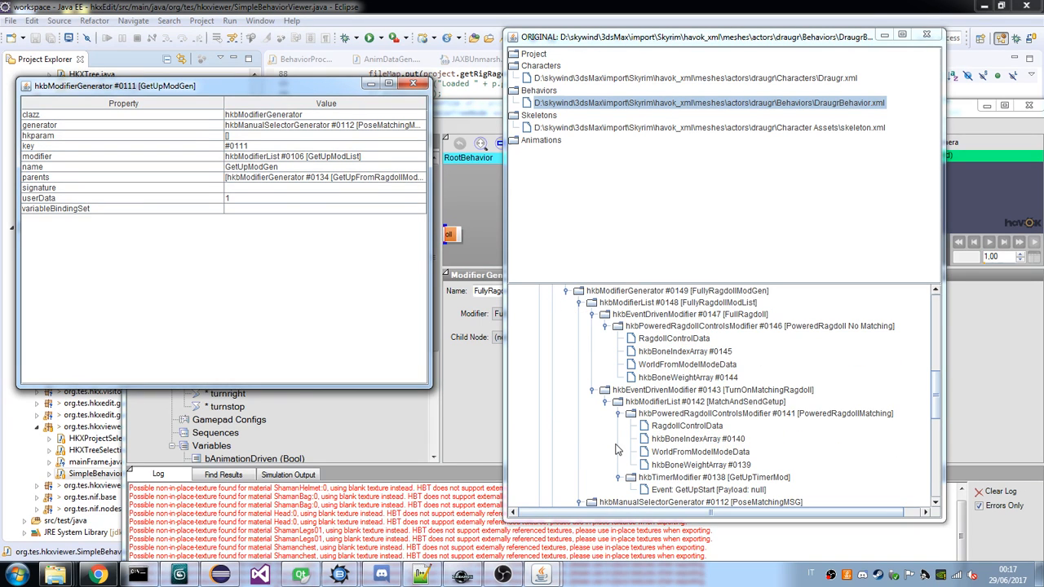
scroll(618, 450, down, 2)
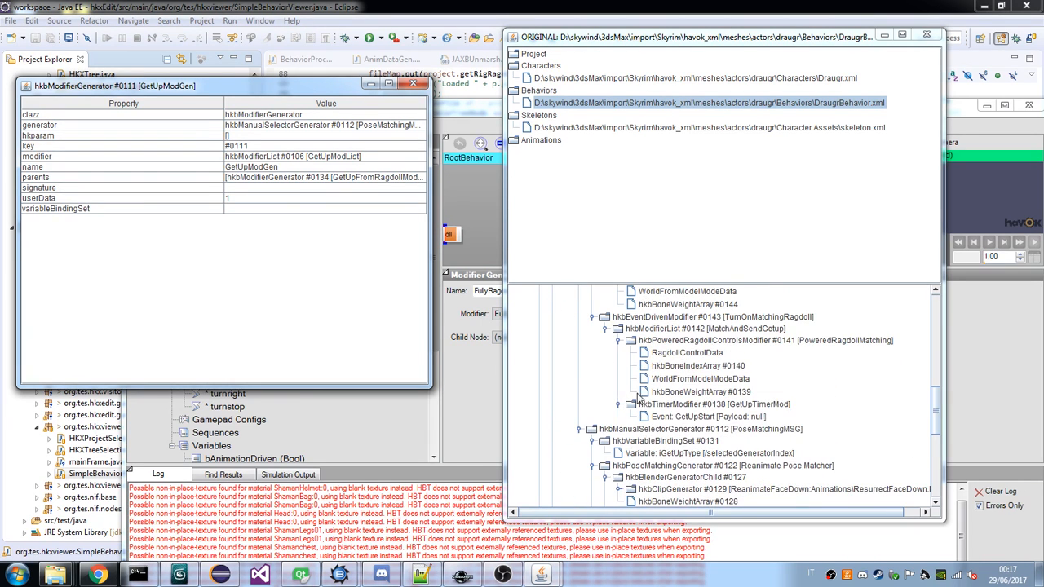
scroll(636, 396, up, 3)
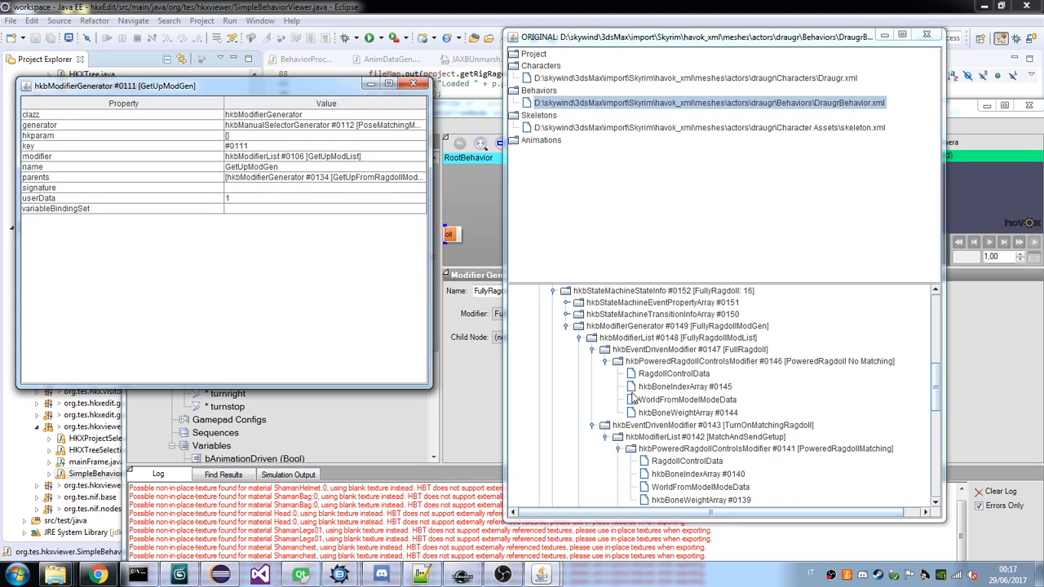
scroll(634, 398, up, 1)
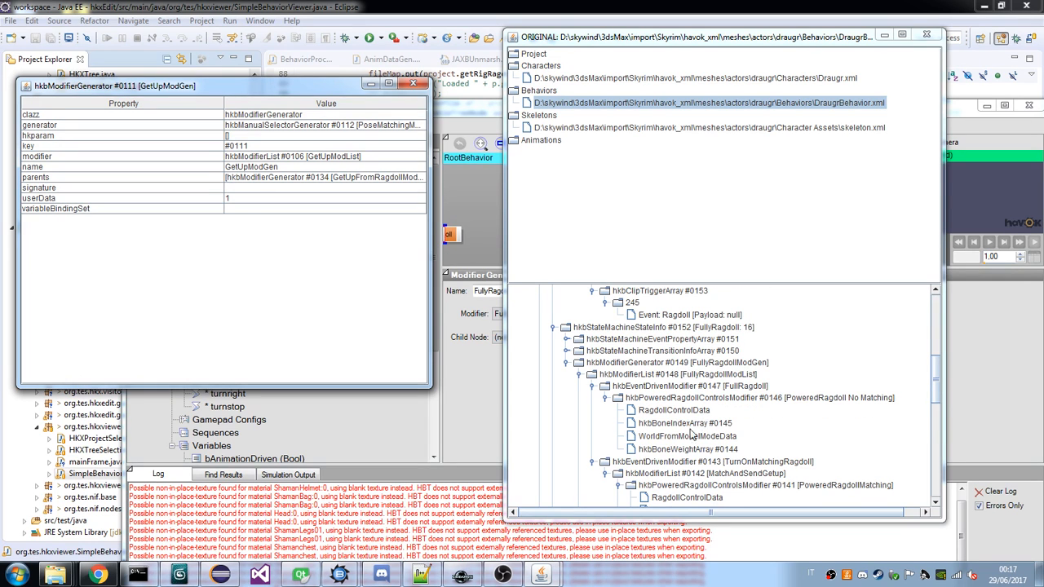
scroll(674, 439, up, 1)
scroll(675, 439, up, 1)
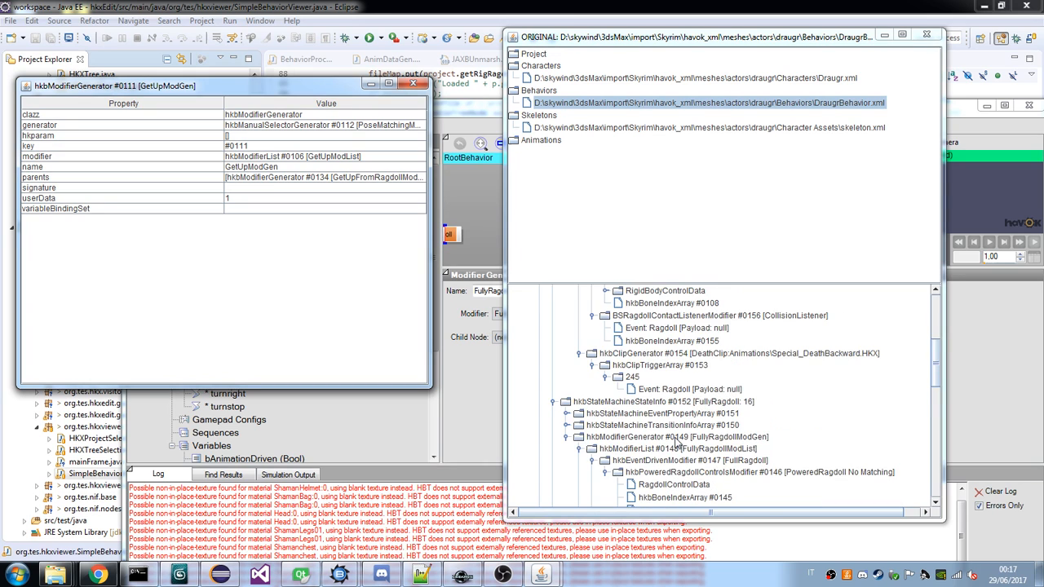
scroll(676, 443, down, 5)
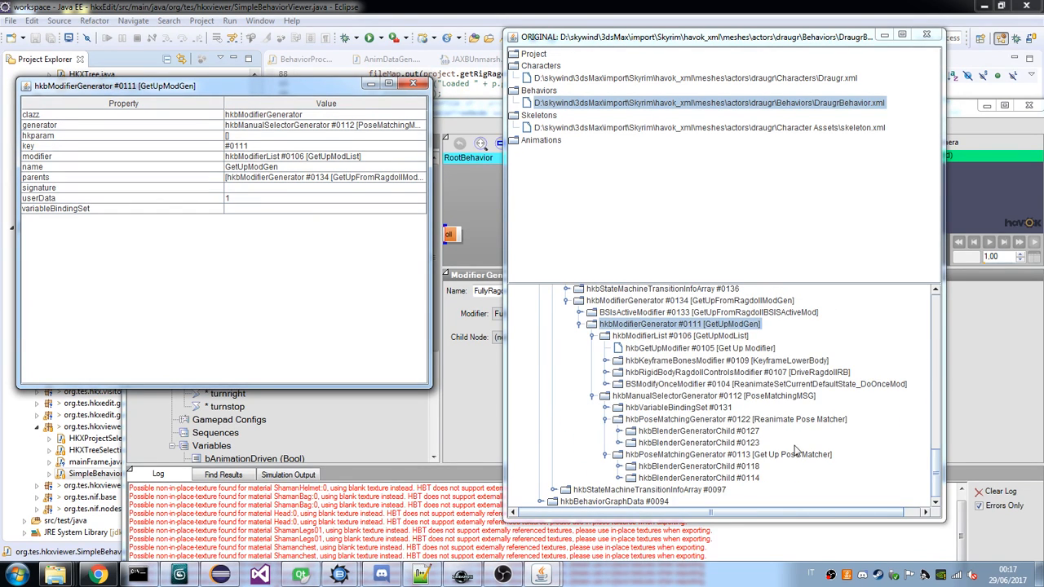
Switch to Chrome to check the Twitch stream and its chat, and return to the behavior viewer.
click(97, 576)
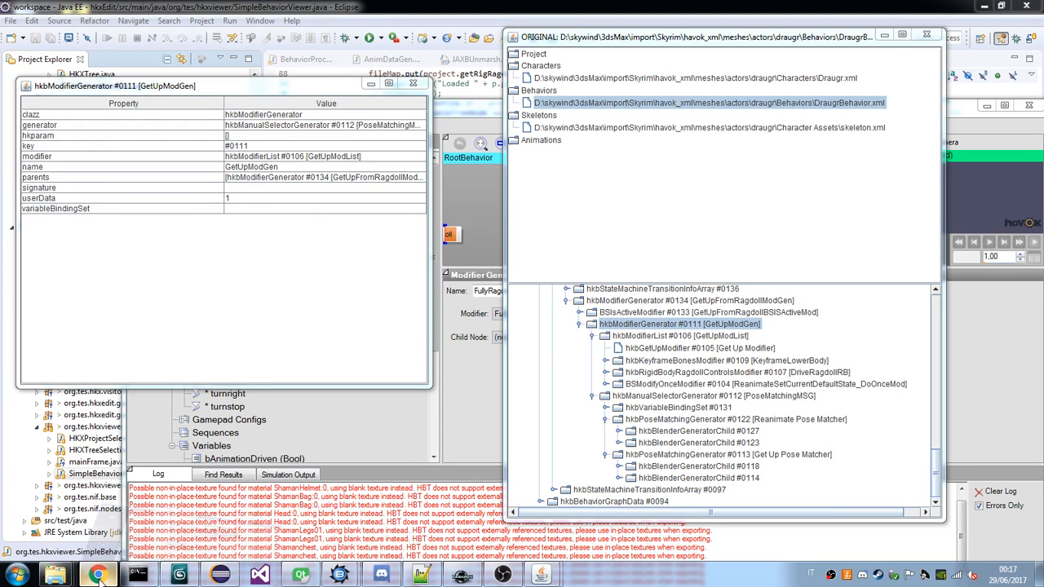
click(97, 575)
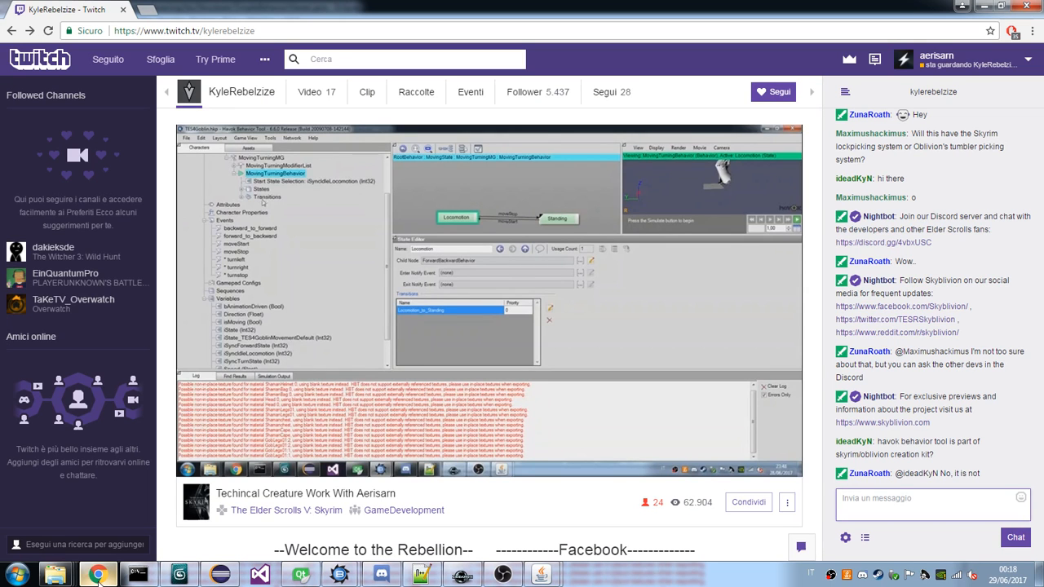
click(97, 575)
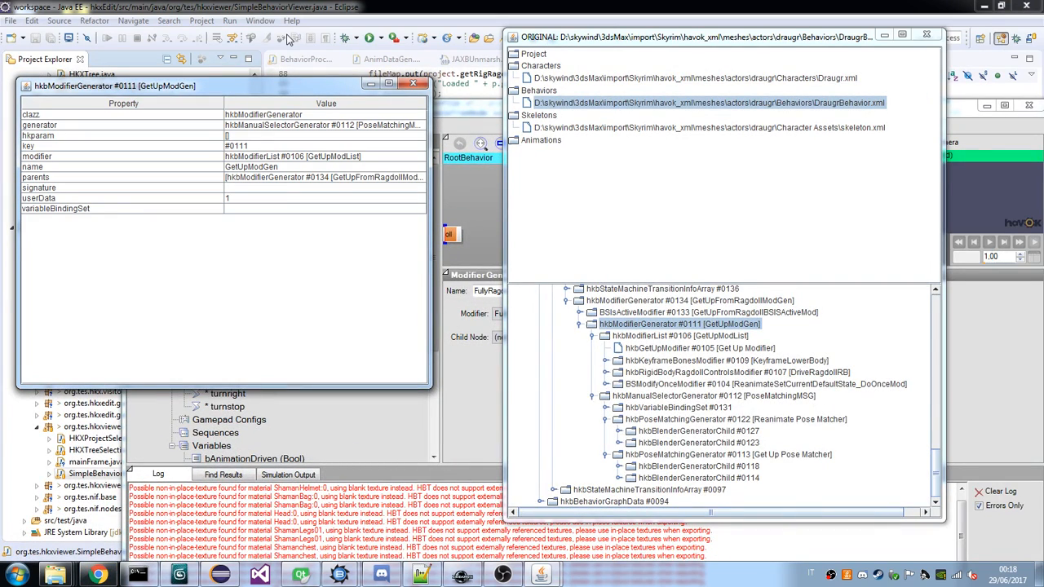
Move the property window aside, bring Havok Behavior Tool forward, and review the contents of the goblin's FullyRagdoll state.
drag(285, 85, 893, 71)
drag(414, 109, 317, 41)
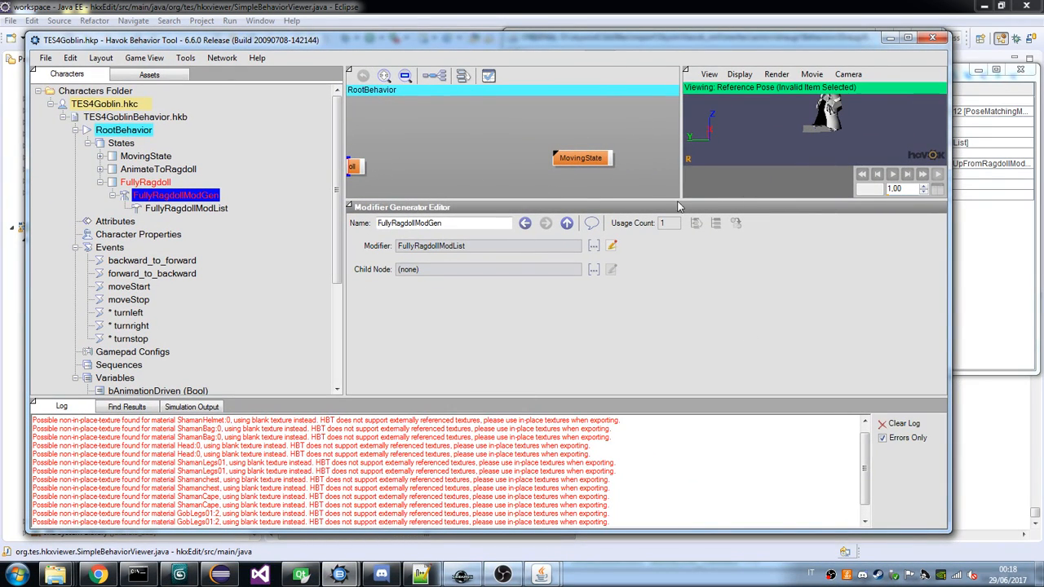
click(99, 182)
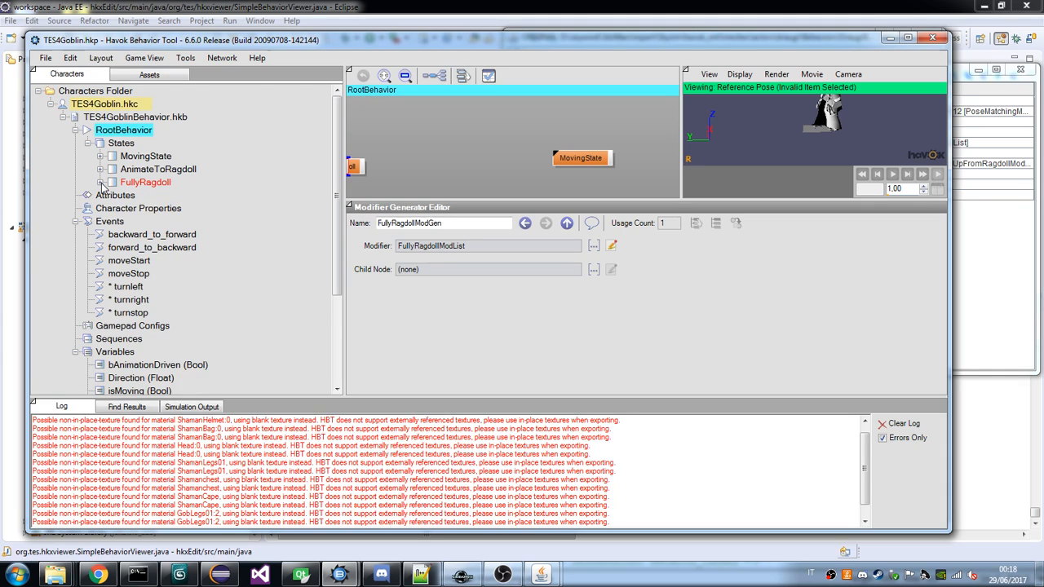
click(99, 182)
Bring the draugr viewer and its property window forward, collapse GetUpFromRagdollModGen, and inspect its properties.
mouse_move(540, 575)
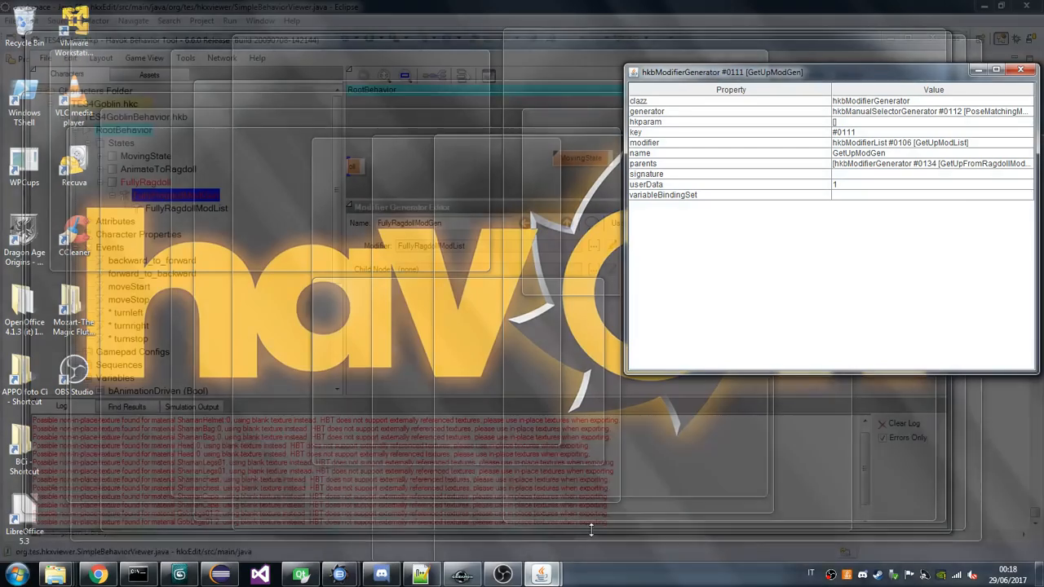
click(614, 507)
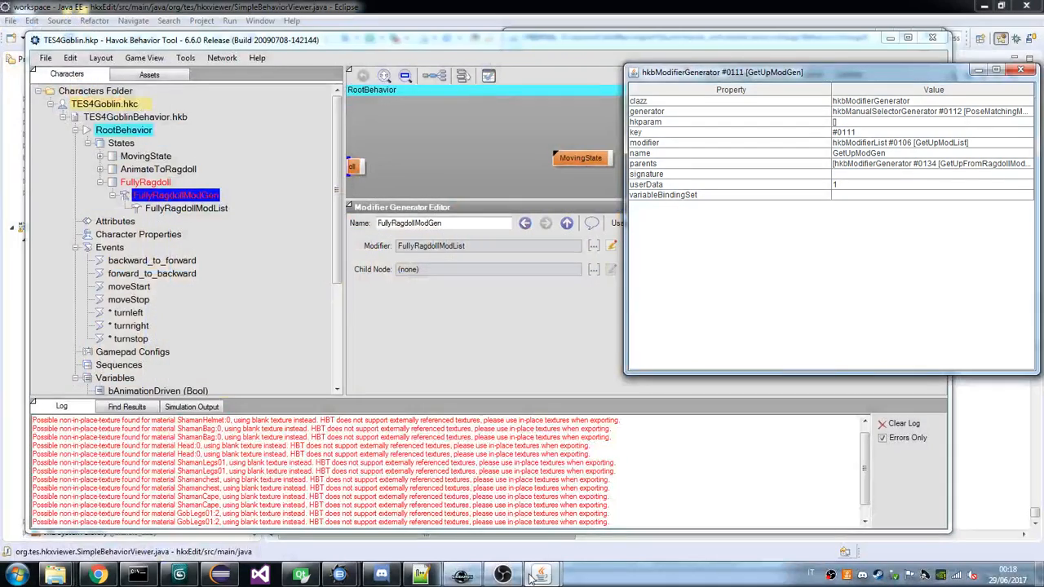
click(480, 535)
scroll(559, 367, up, 5)
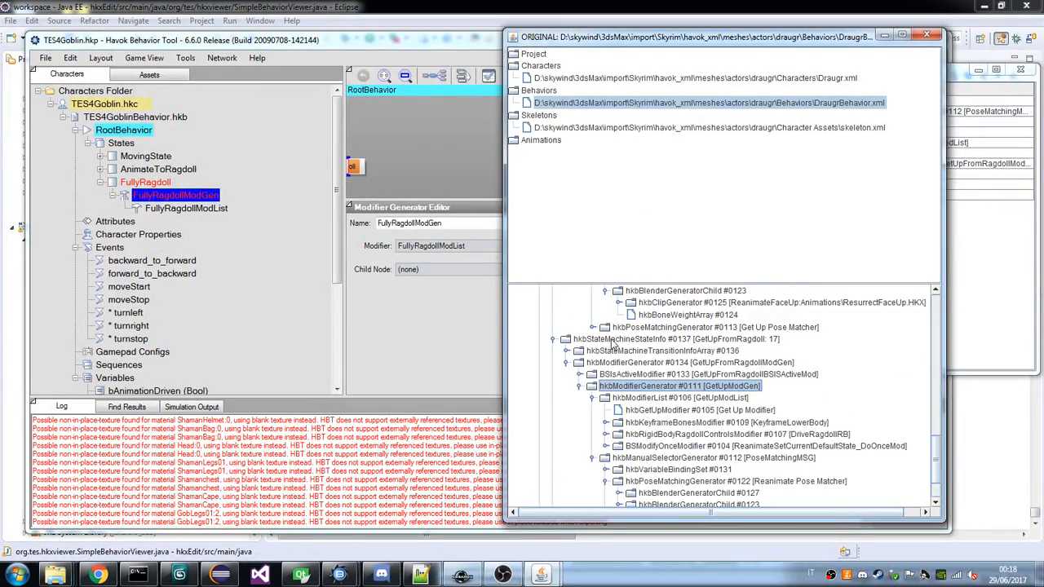
click(565, 363)
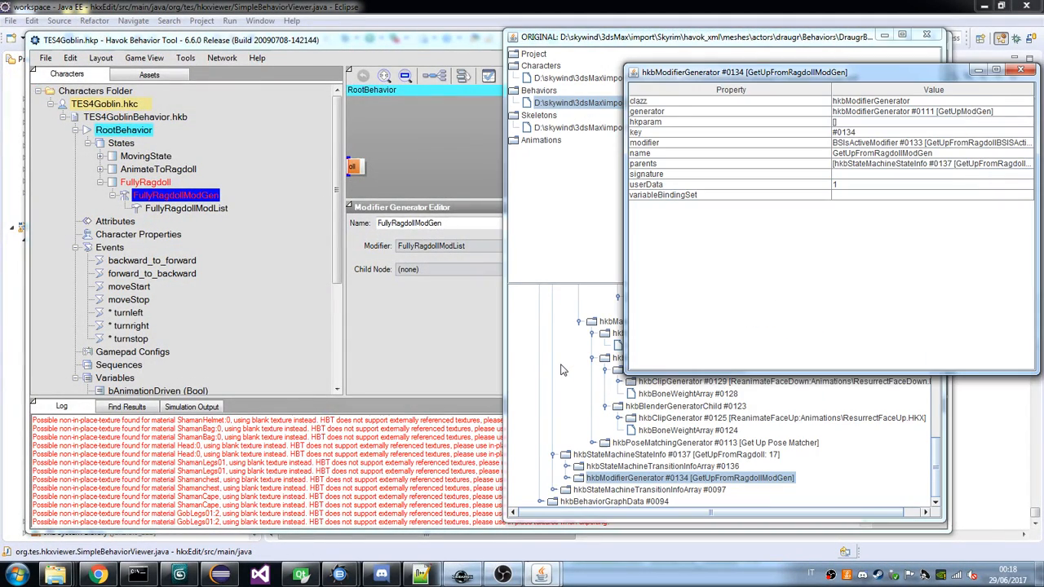
Bring the draugr viewer forward, collapse its FullyRagdoll and AnimateToRagdoll states, and place the window beside the goblin's behavior tree.
scroll(561, 370, up, 1)
click(672, 428)
drag(587, 42, 368, 41)
scroll(493, 310, up, 1)
scroll(492, 310, up, 2)
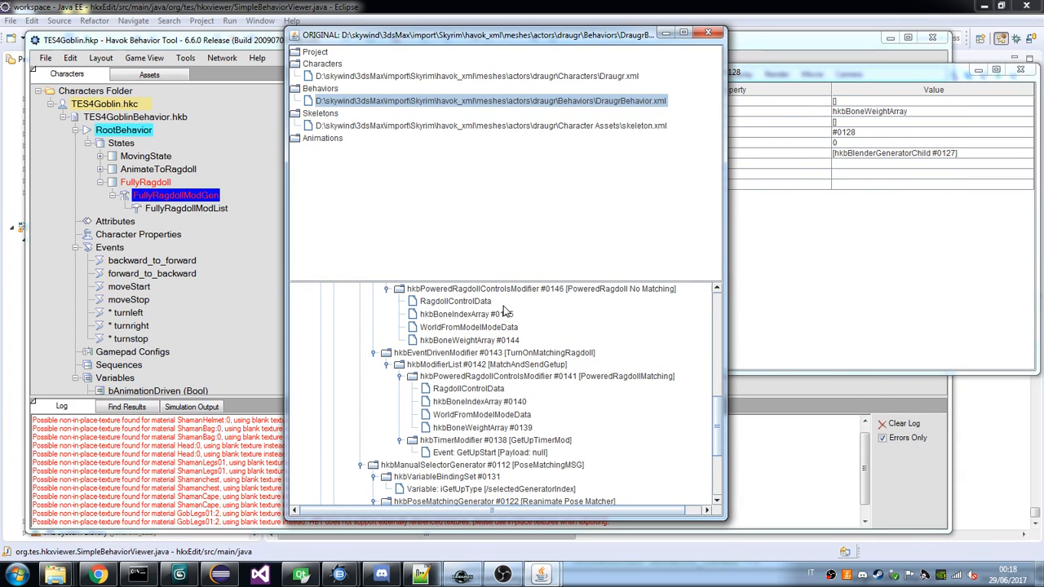
scroll(504, 311, up, 5)
click(336, 372)
click(340, 317)
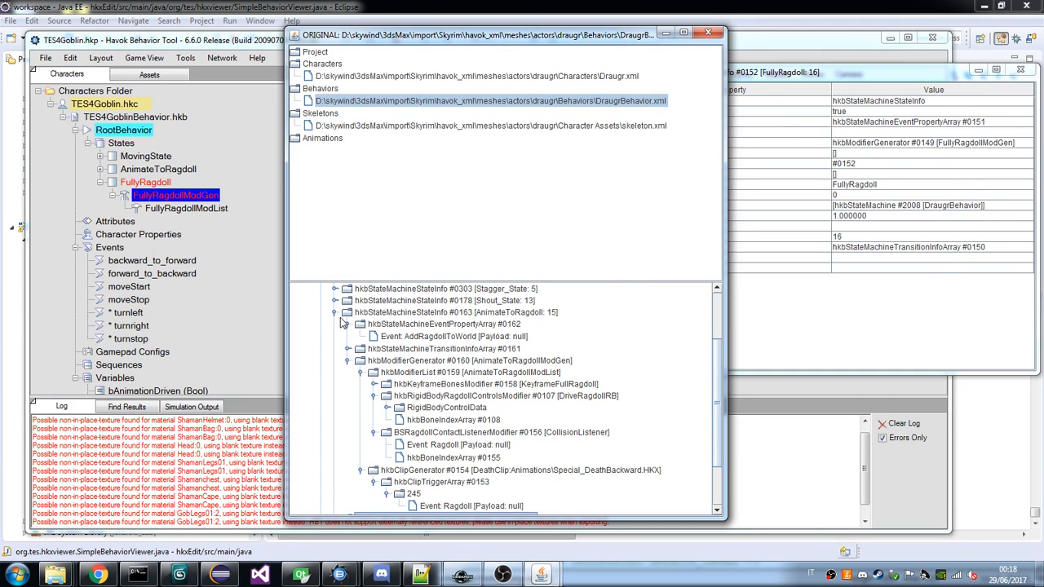
click(336, 314)
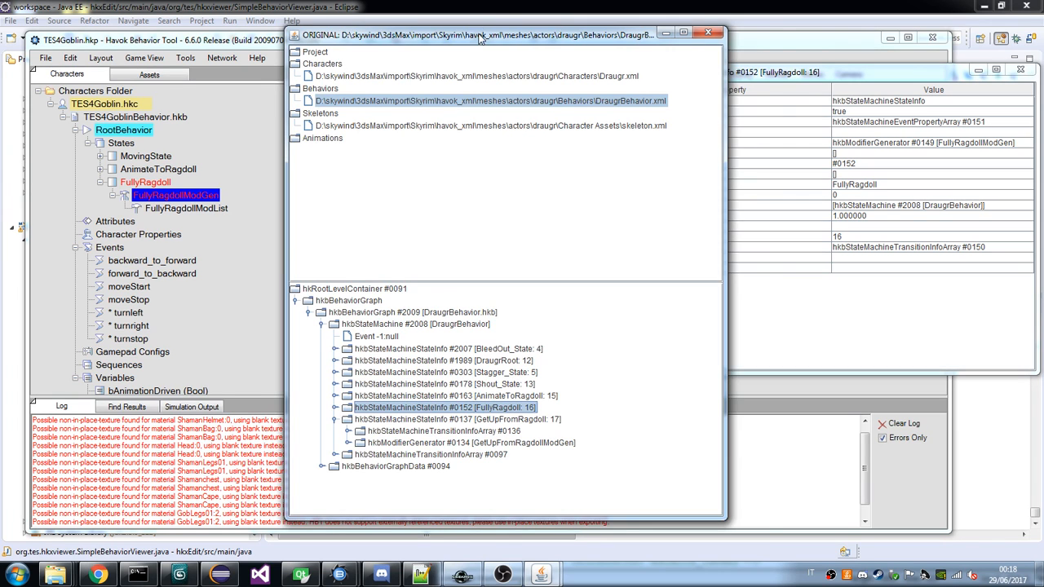
drag(480, 37, 771, 36)
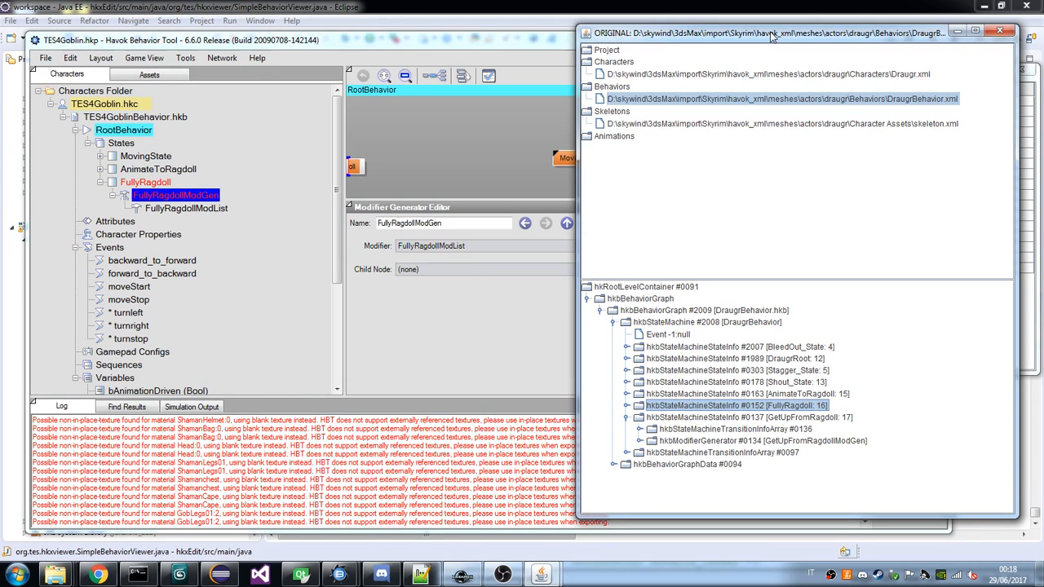
Expand the draugr's FullyRagdoll state and compare its modifier hierarchy with the one under AnimateToRagdoll.
click(626, 405)
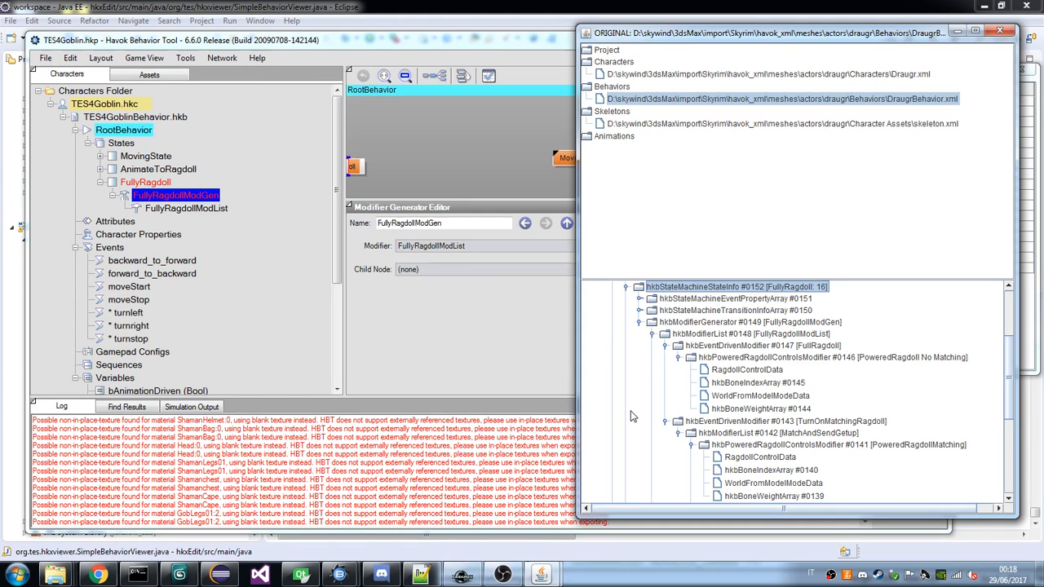
scroll(628, 399, up, 5)
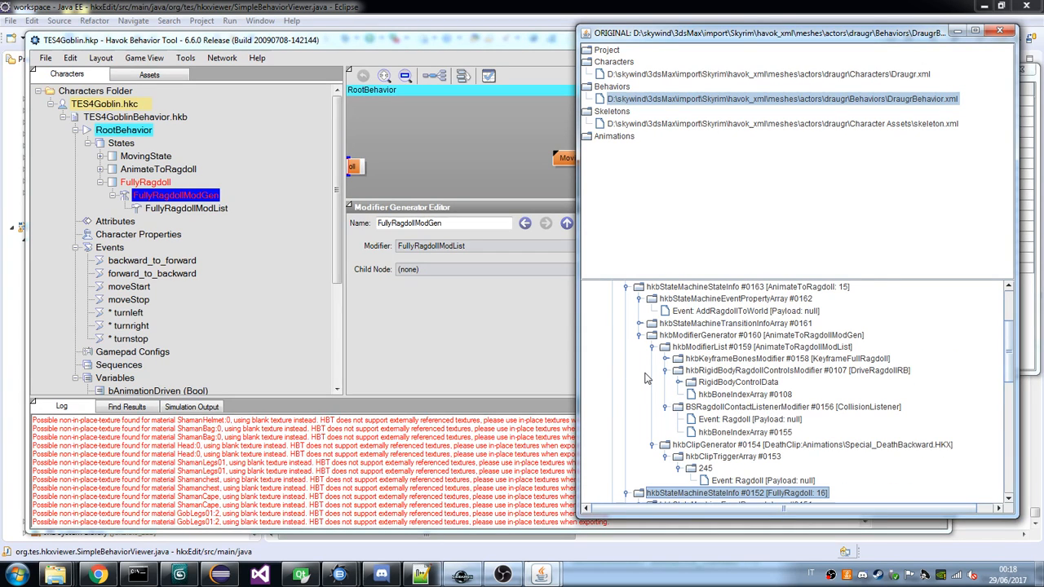
scroll(644, 378, down, 4)
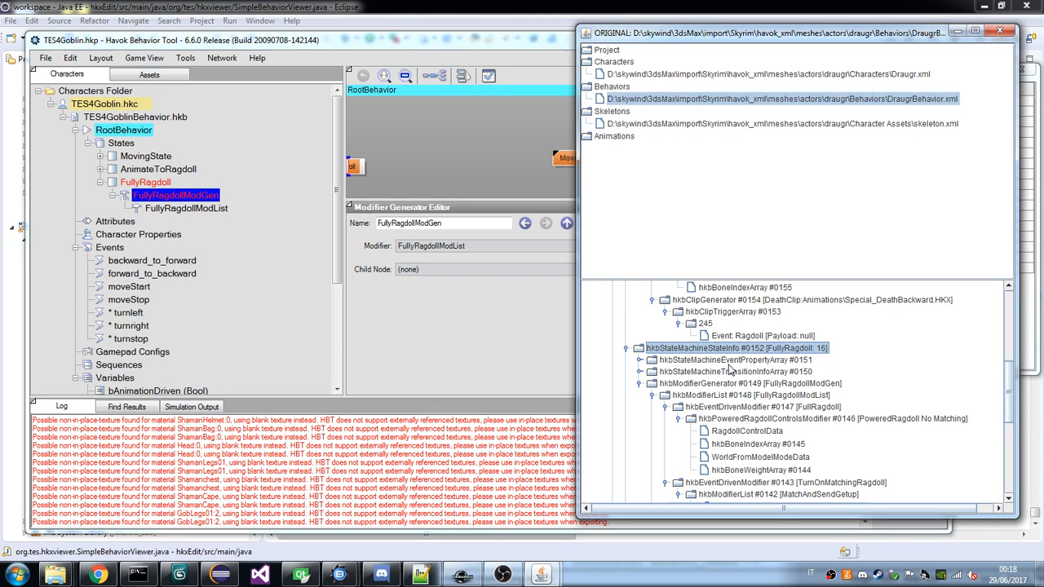
scroll(730, 370, up, 3)
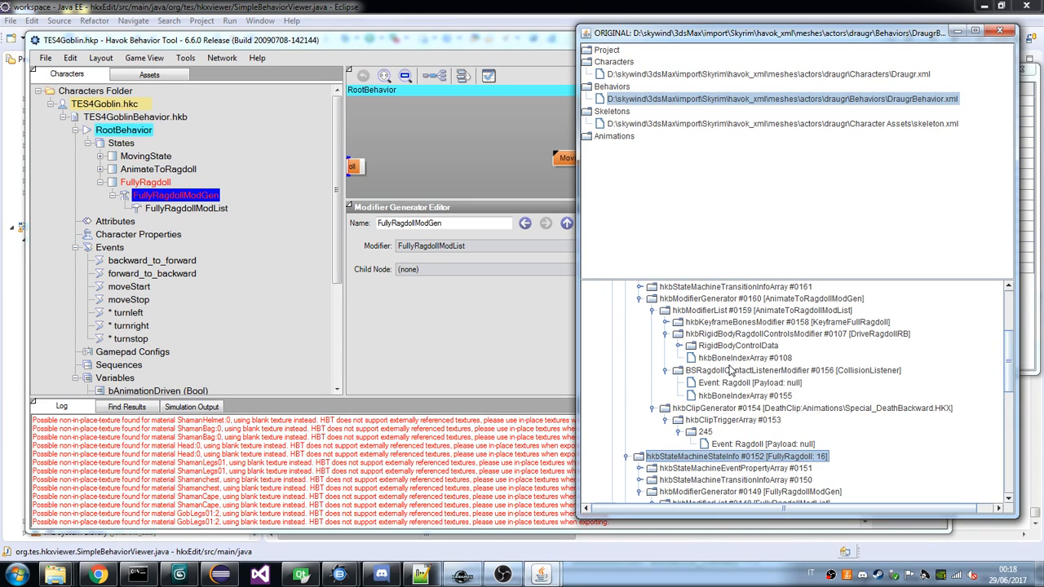
scroll(732, 370, up, 1)
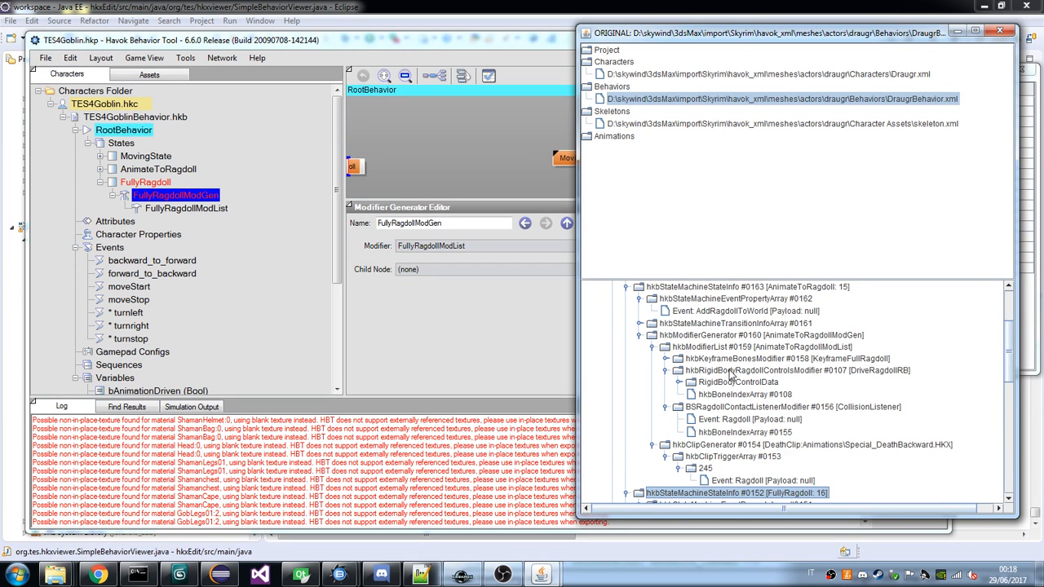
scroll(717, 377, down, 2)
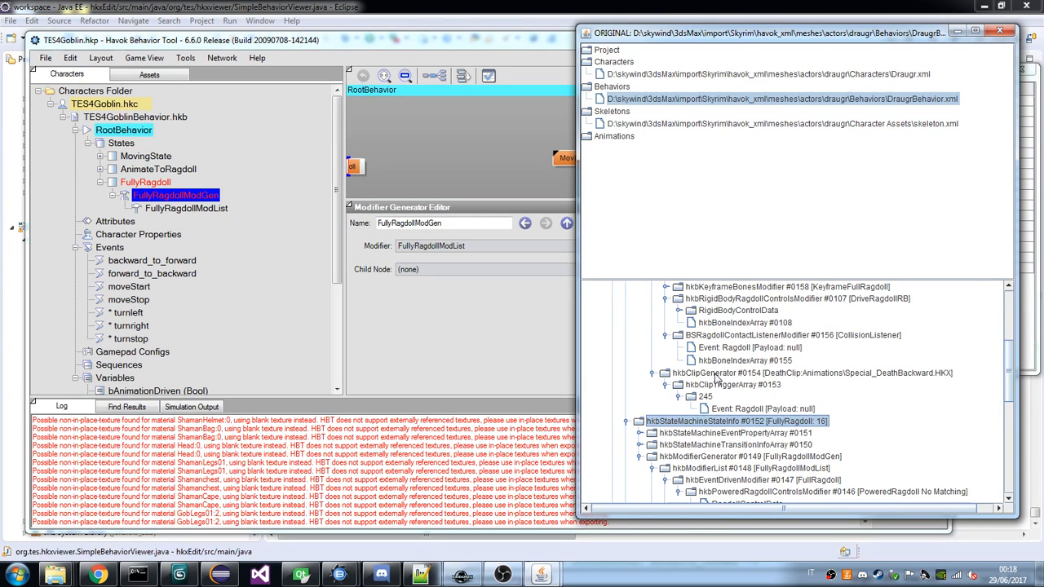
scroll(717, 377, up, 2)
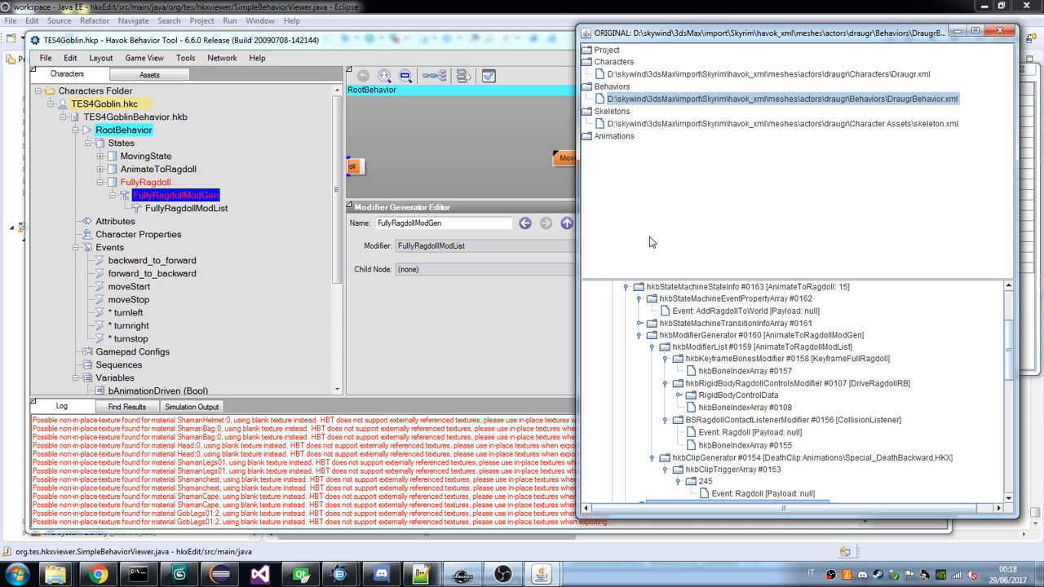
Collapse the draugr's AnimateToRagdoll state and the FullyRagdollModList branch under FullyRagdollModGen.
click(640, 336)
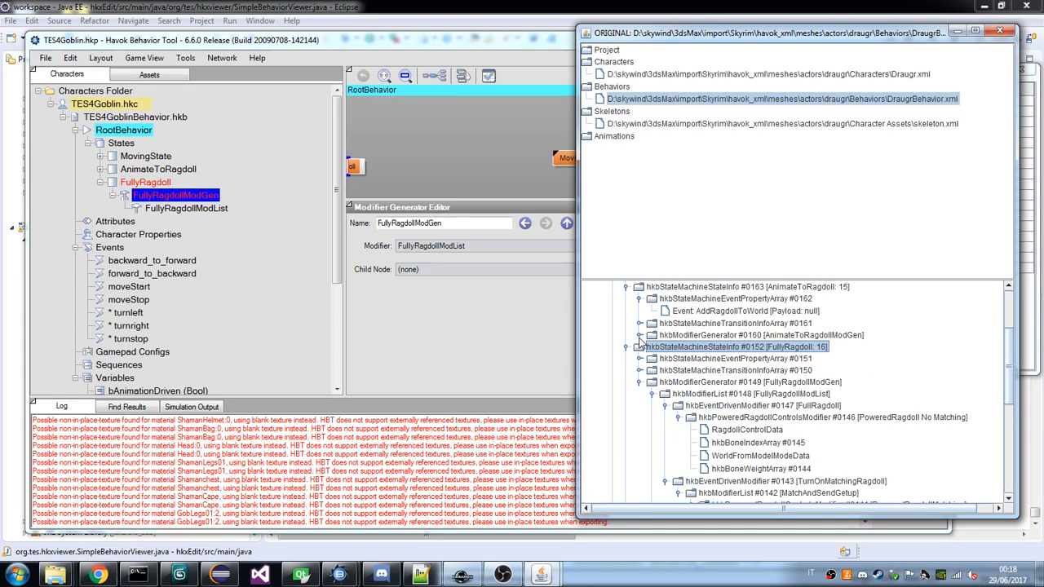
click(625, 287)
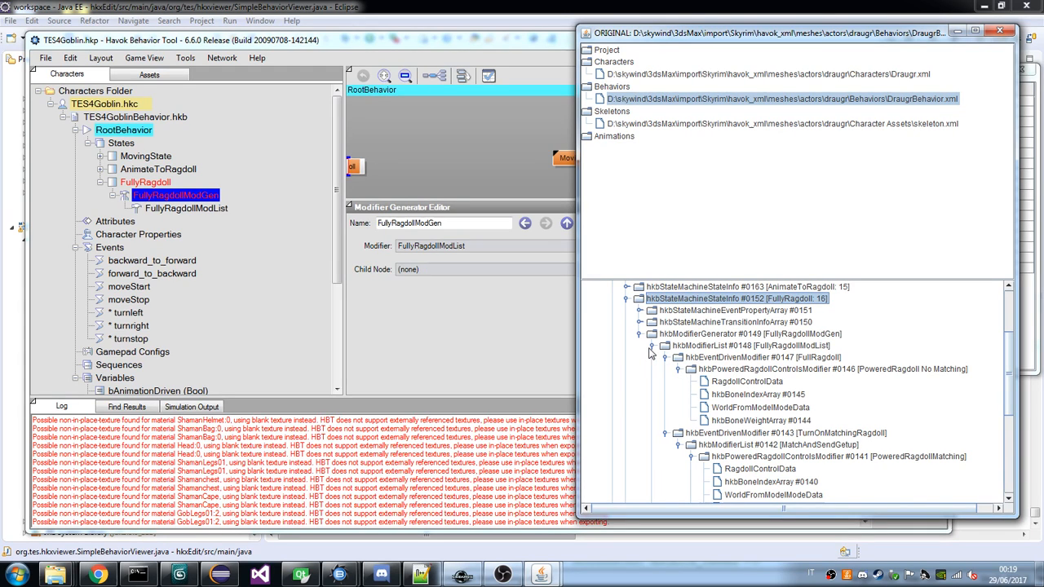
click(652, 347)
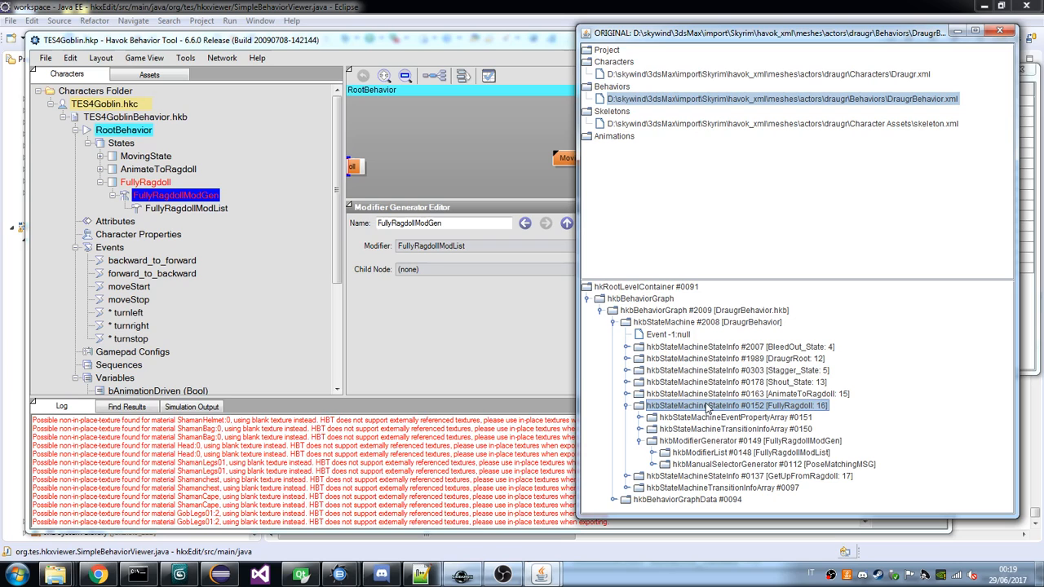
Examine the event property array of the draugr's FullyRagdoll state and the state's own properties.
click(640, 417)
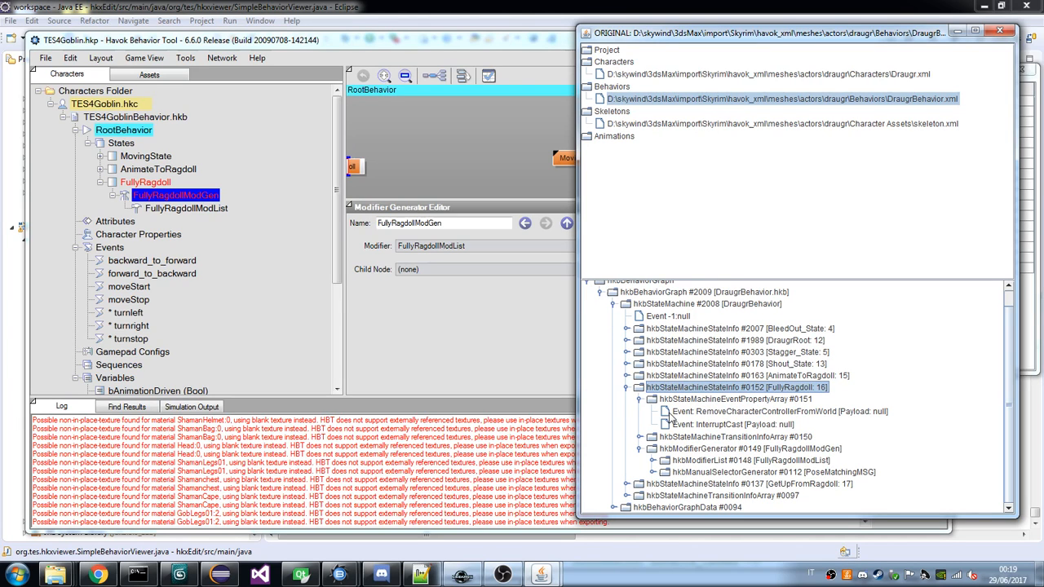
double_click(738, 399)
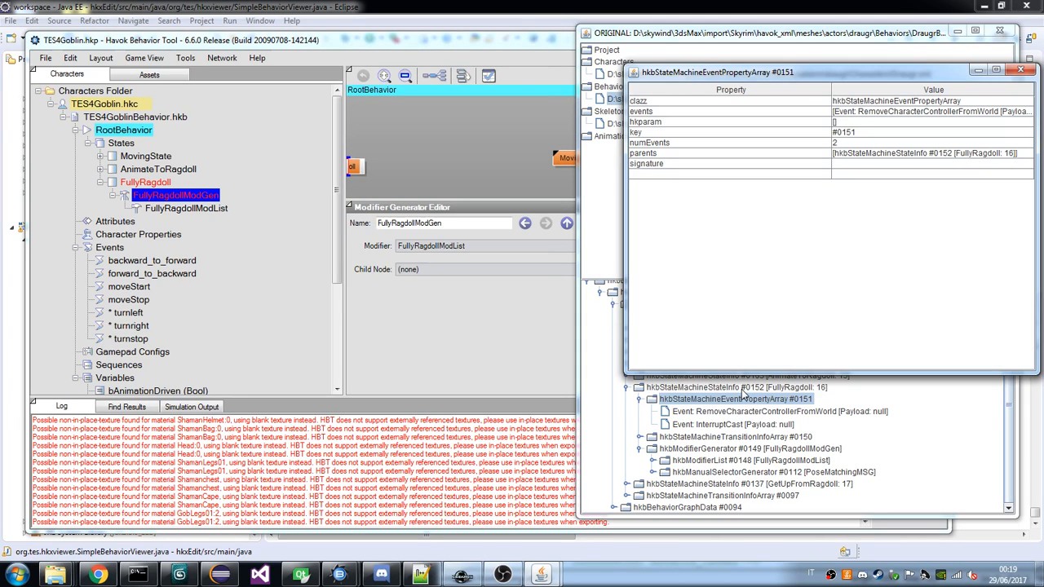
double_click(738, 388)
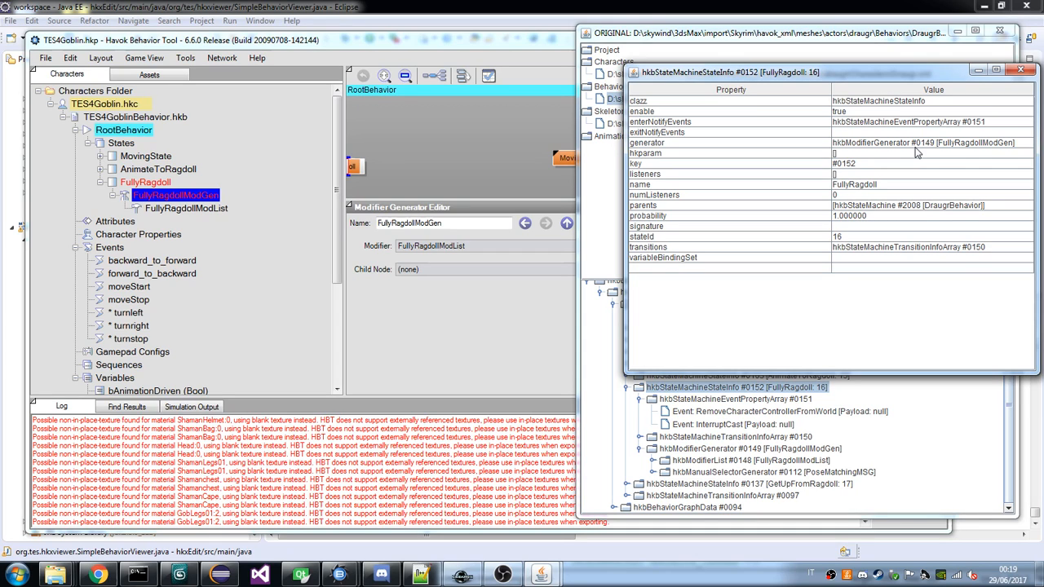
click(745, 390)
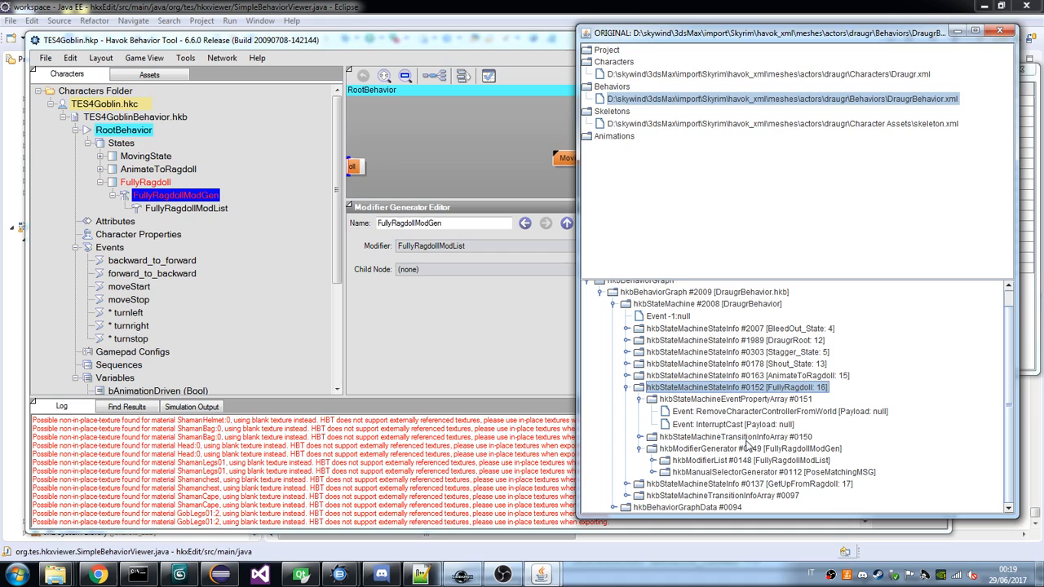
Review the draugr's FullyRagdollModList and collapse its FullRagdoll and TurnOnMatchingRagdoll event-driven modifiers.
click(638, 450)
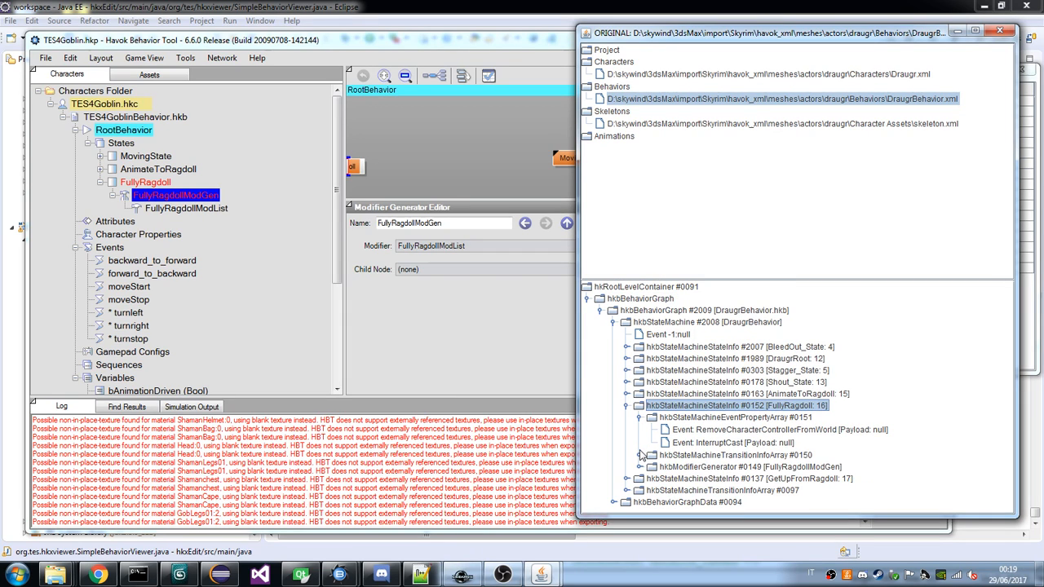
click(639, 467)
scroll(712, 465, down, 1)
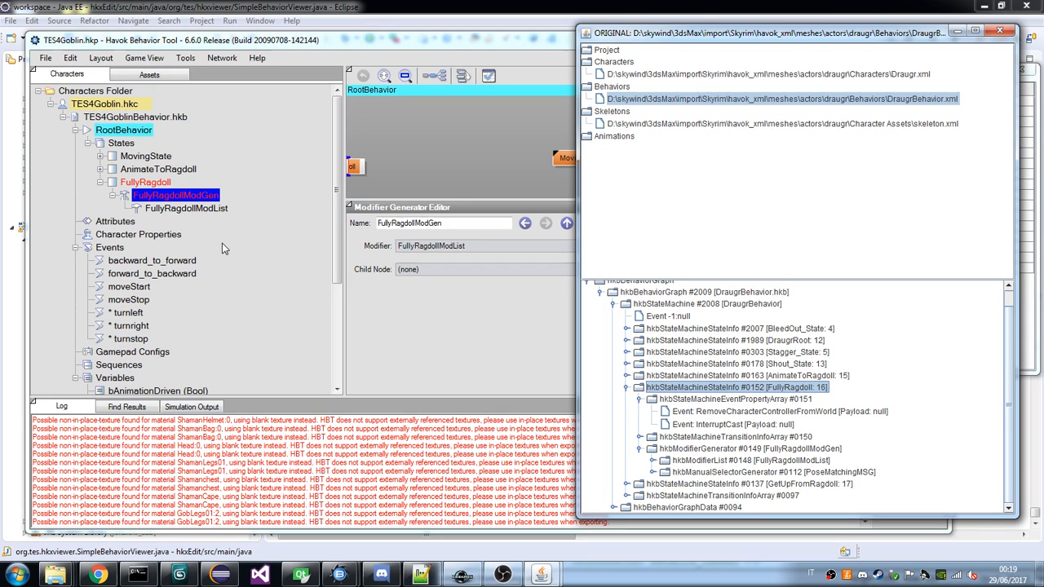
click(653, 460)
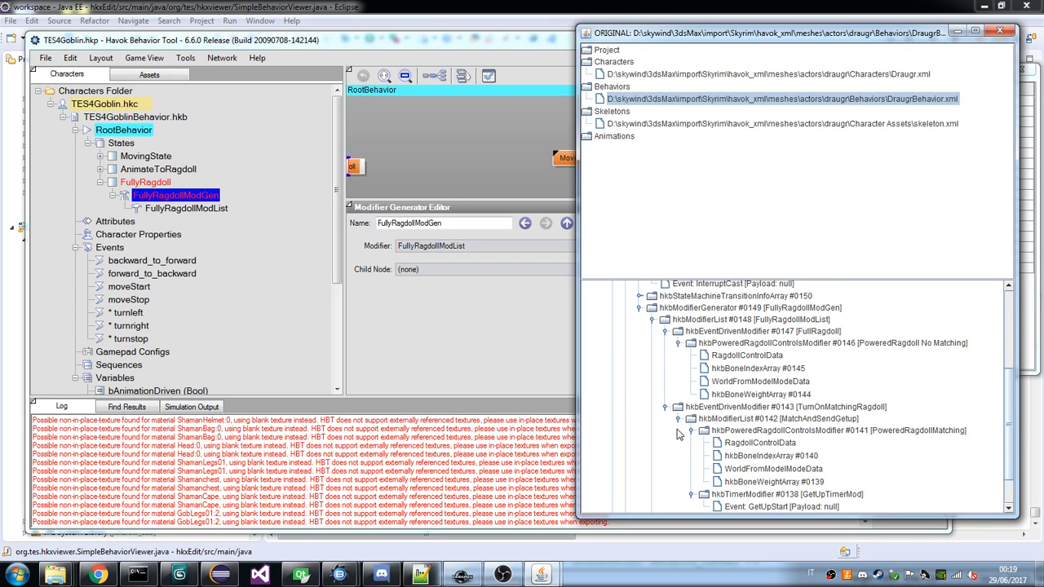
scroll(677, 430, up, 1)
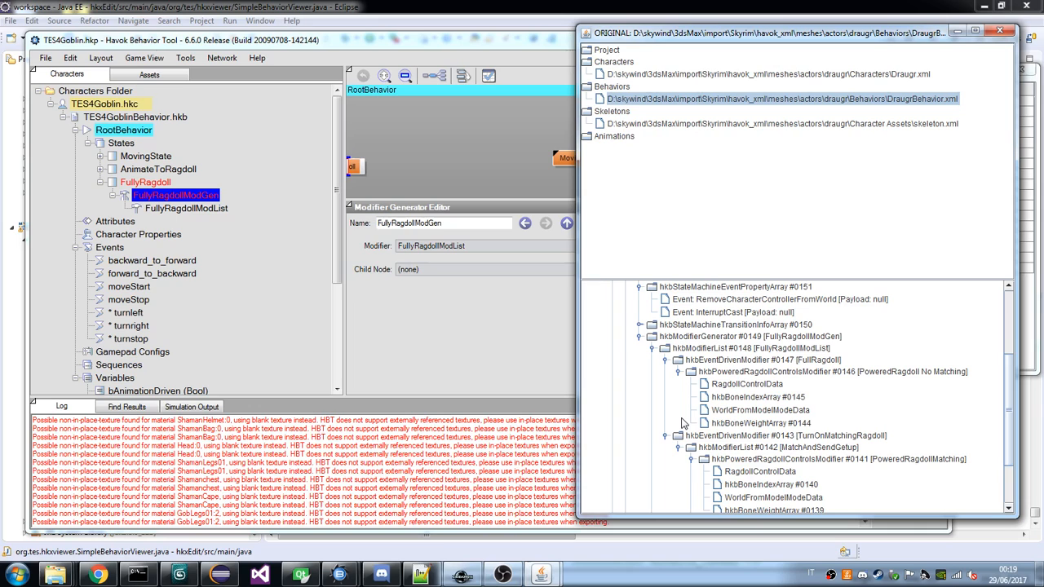
click(665, 360)
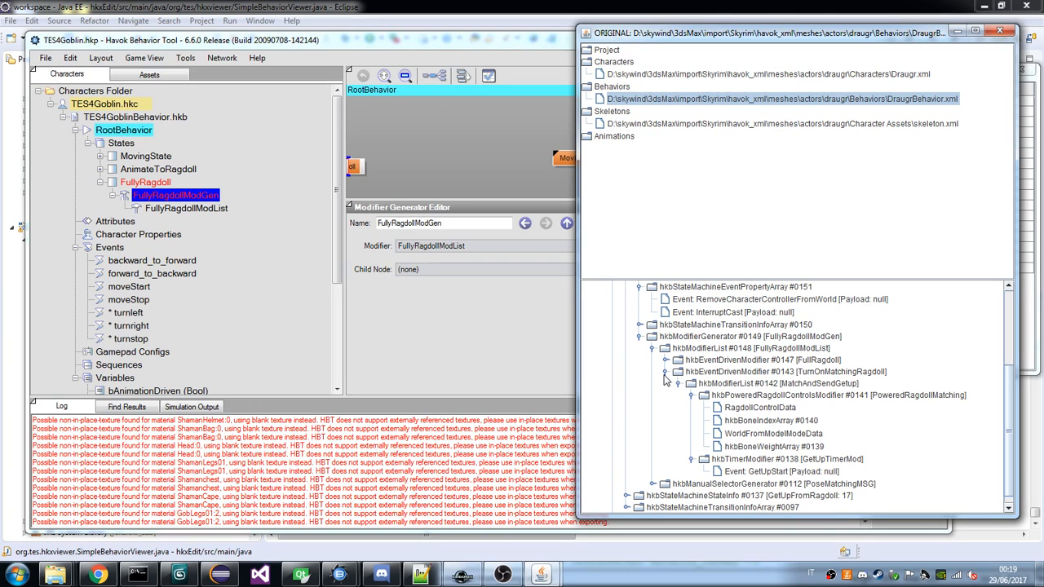
click(664, 374)
Add a new Event Driven Modifier as the first entry in the m_modifiers array of the goblin's FullyRagdollModList.
click(186, 209)
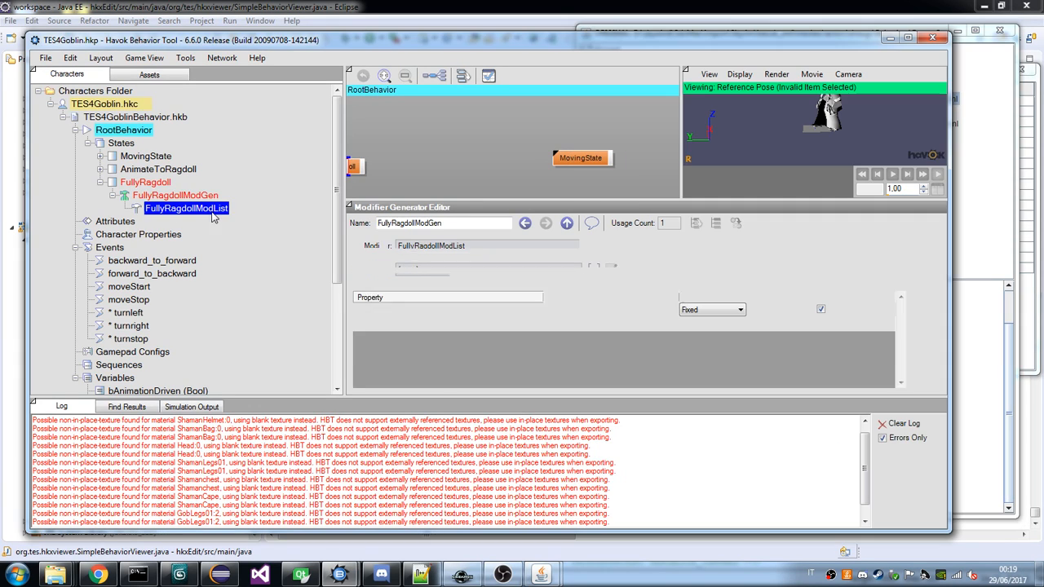
right_click(213, 210)
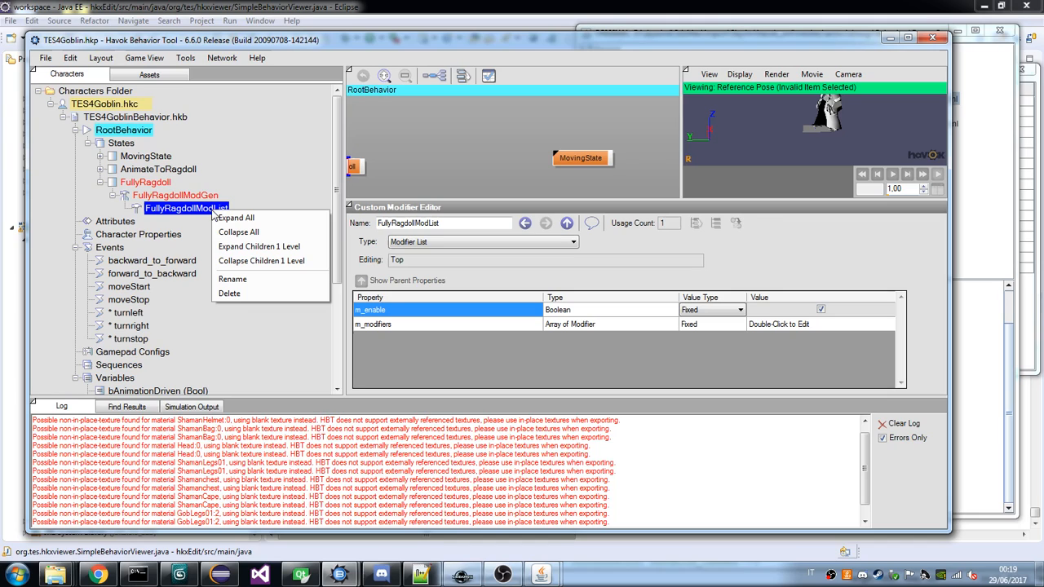
double_click(779, 324)
click(810, 279)
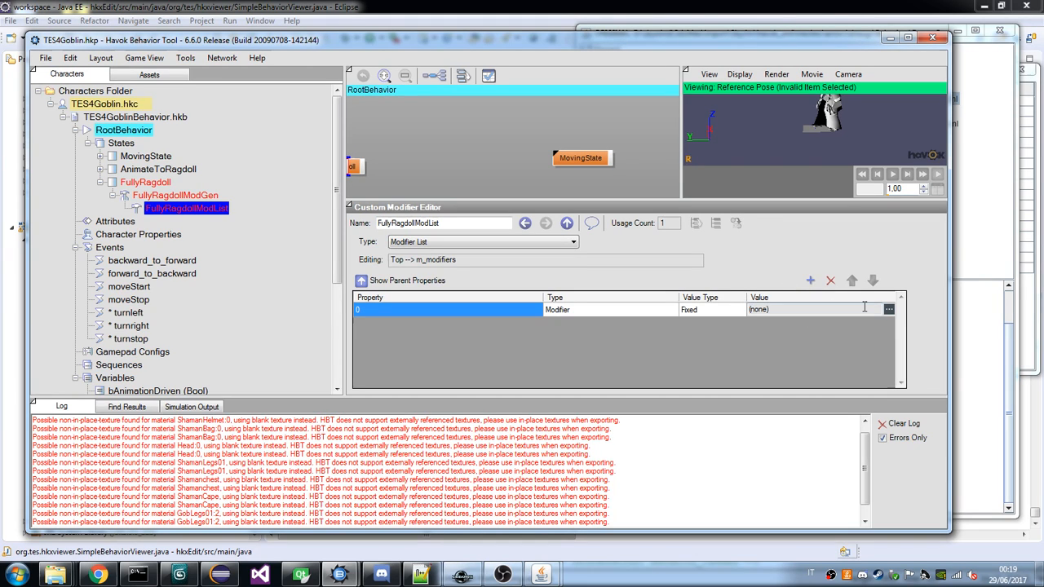
click(889, 309)
click(482, 372)
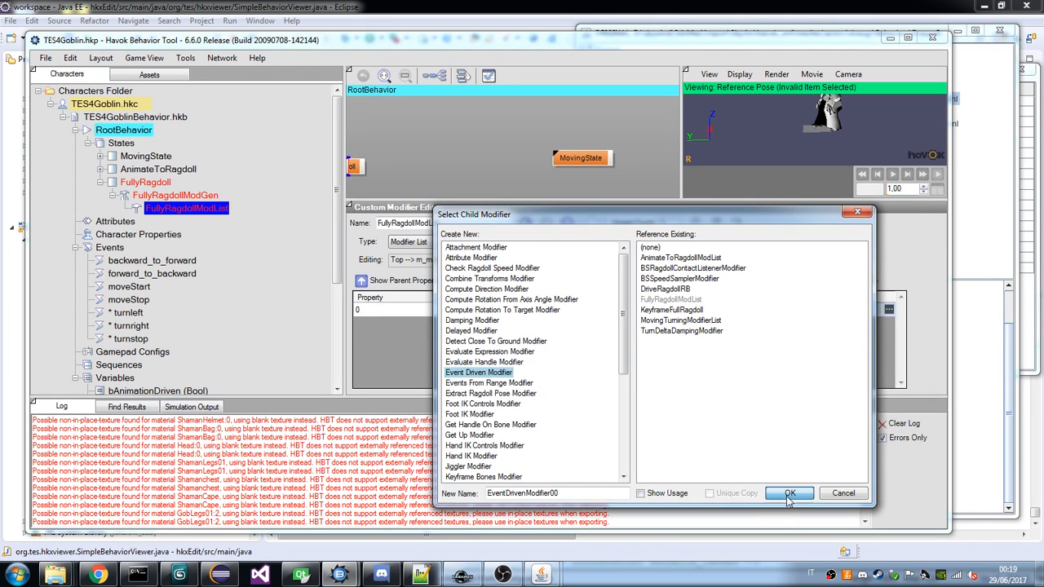
key(Return)
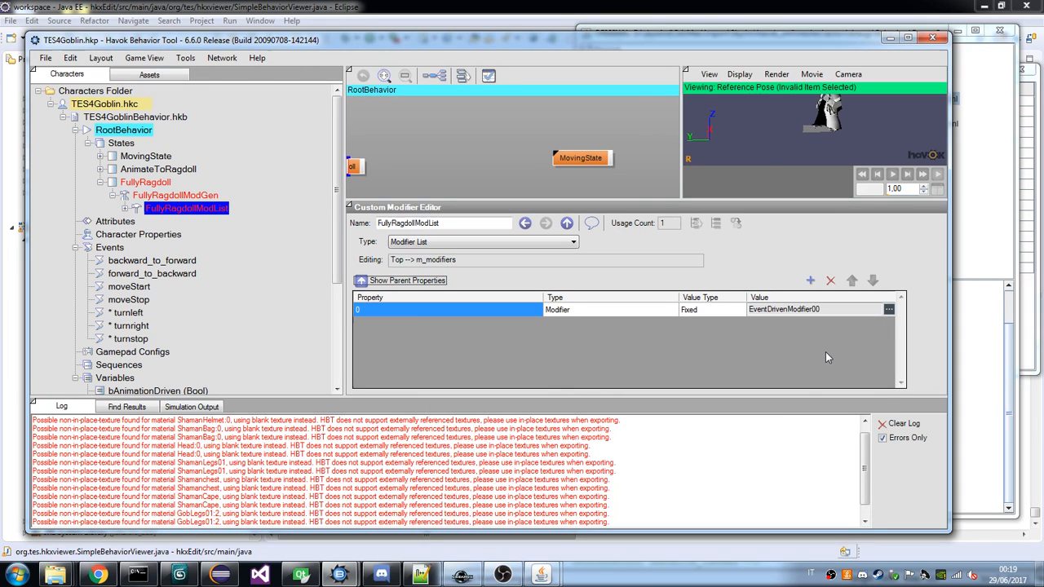
Add a second new Event Driven Modifier as entry 1 of FullyRagdollModList's m_modifiers array.
click(810, 280)
click(889, 324)
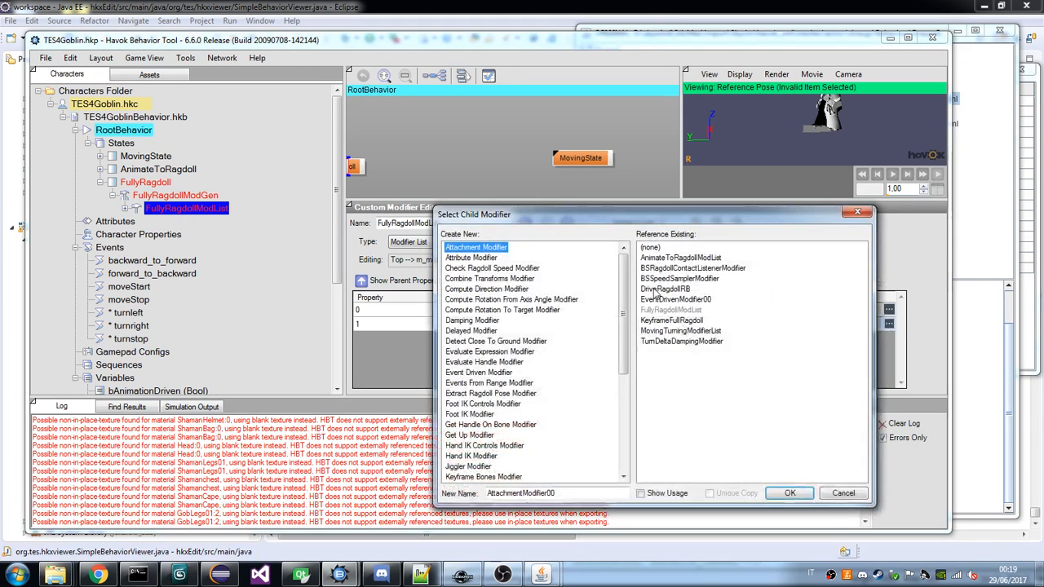
click(488, 372)
click(791, 493)
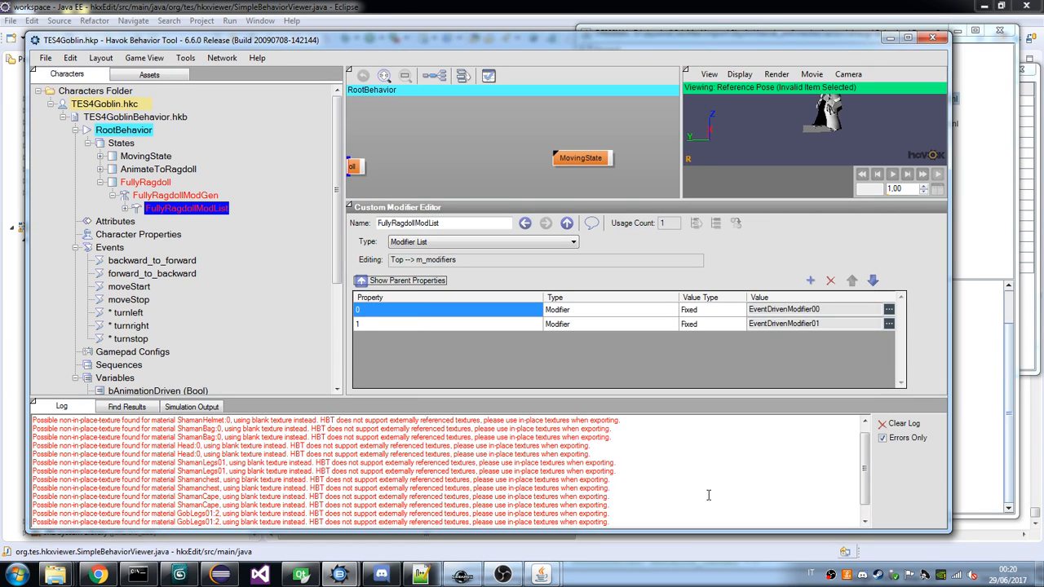
Review the draugr's FullRagdoll modifier contents in the viewer, and expand the goblin's FullyRagdollModList in Havok Behavior Tool.
mouse_move(539, 576)
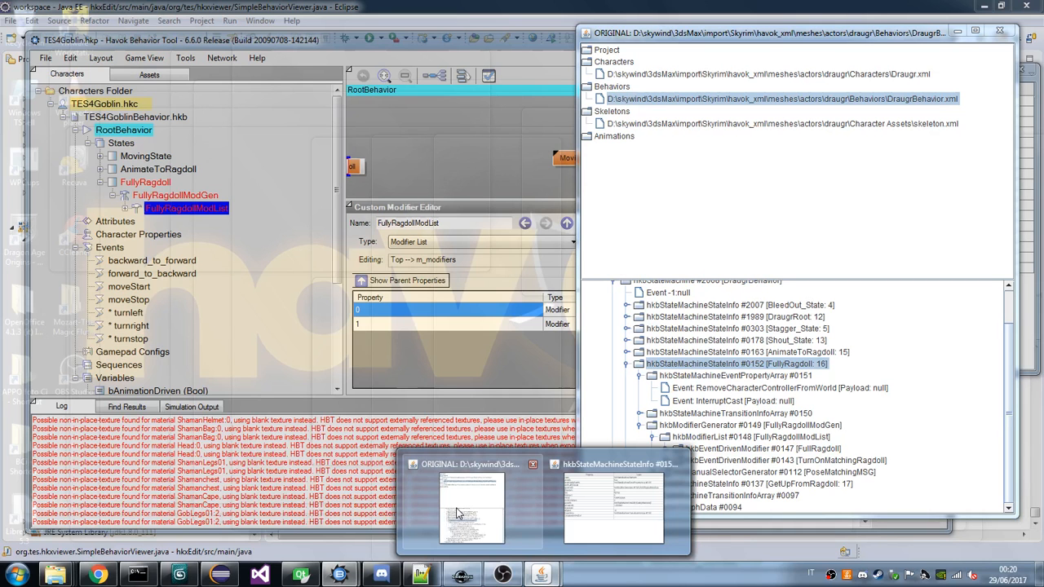
click(457, 512)
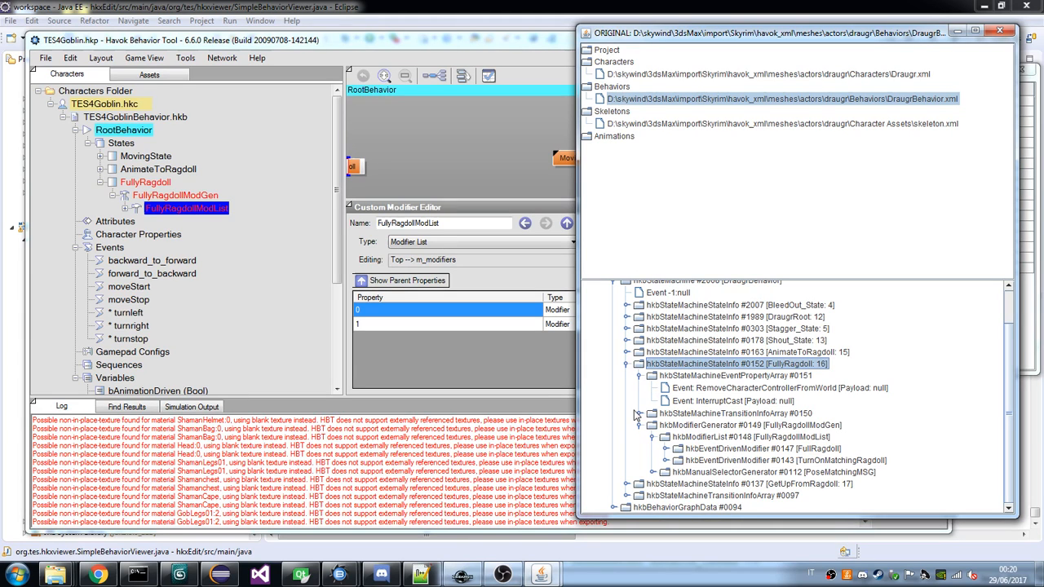
click(665, 449)
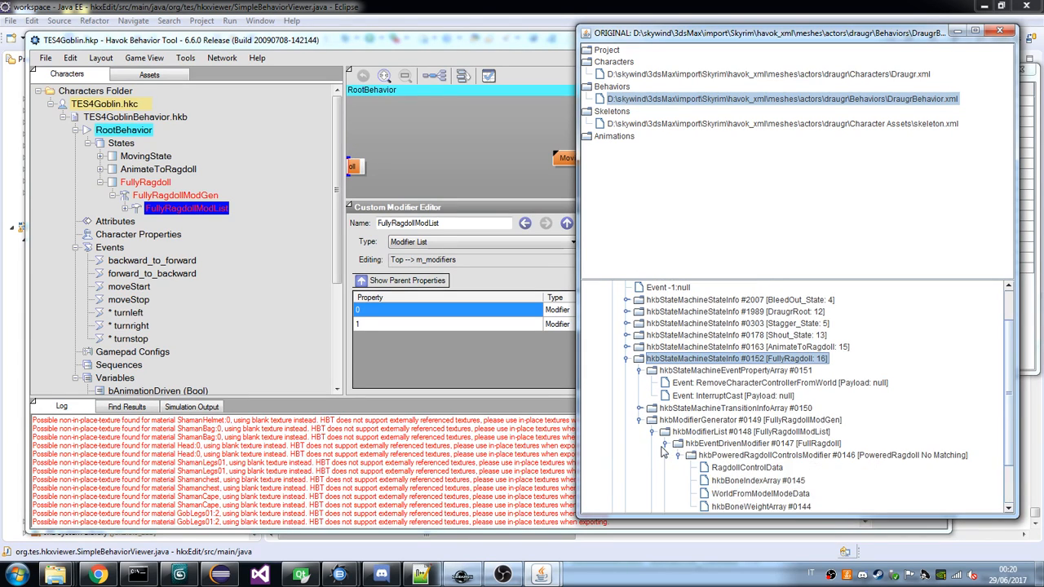
click(678, 448)
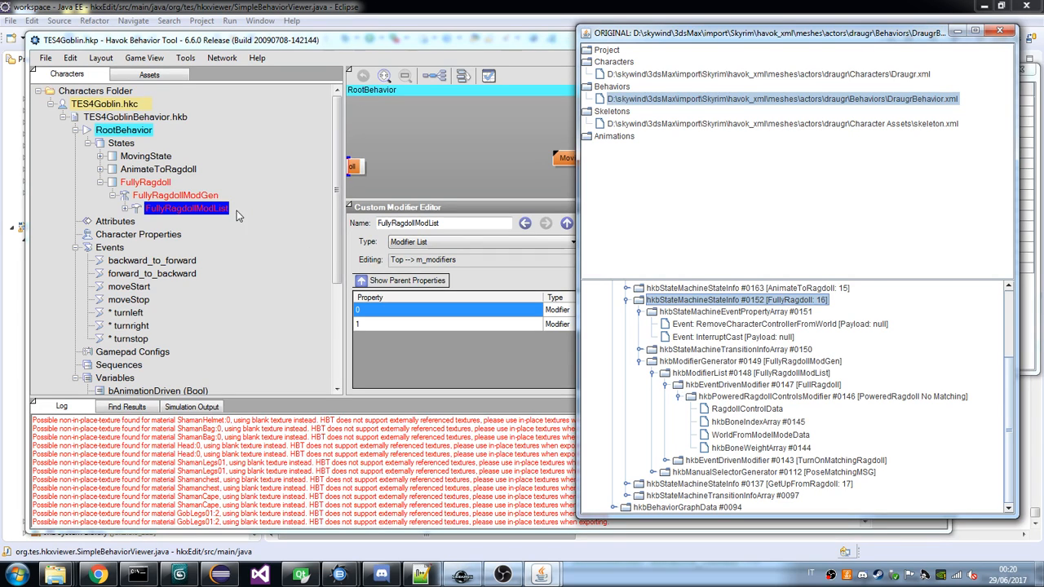
click(201, 214)
click(125, 210)
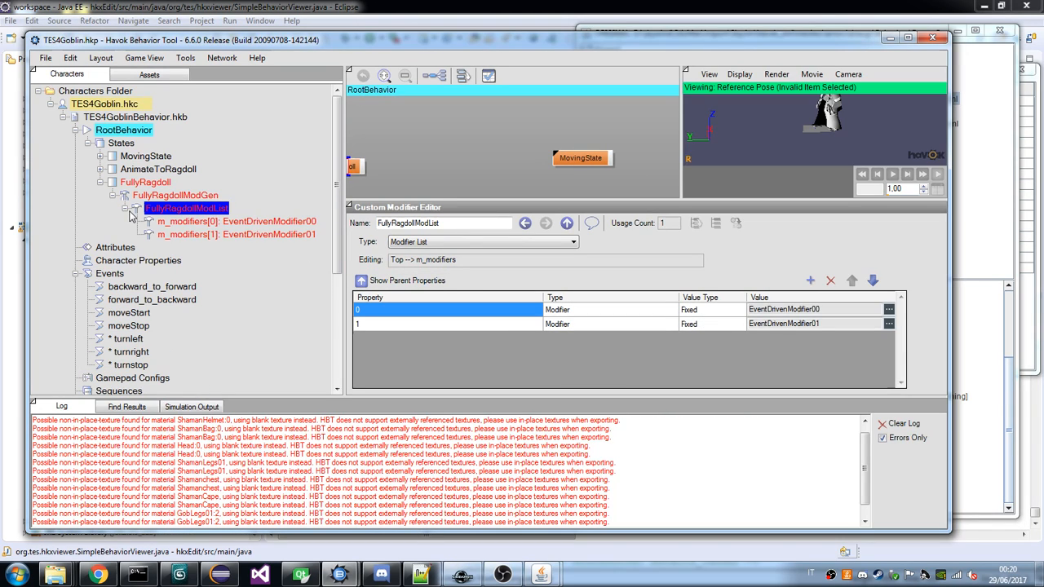
Select the goblin's first event-driven modifier, and examine the draugr's FullRagdoll modifier with its PoweredRagdoll No Matching child and bone index array in the viewer.
click(203, 221)
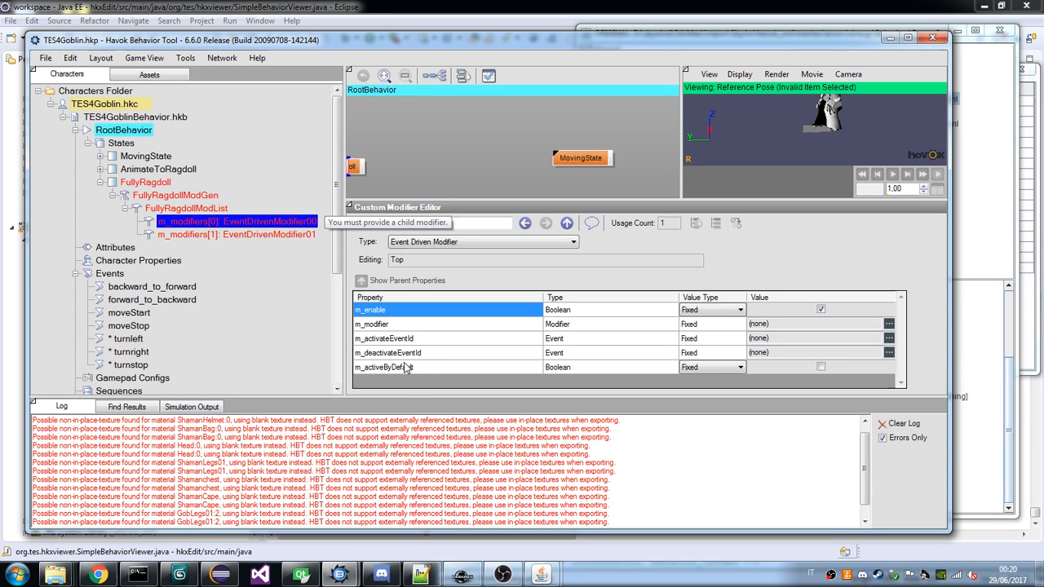
mouse_move(541, 575)
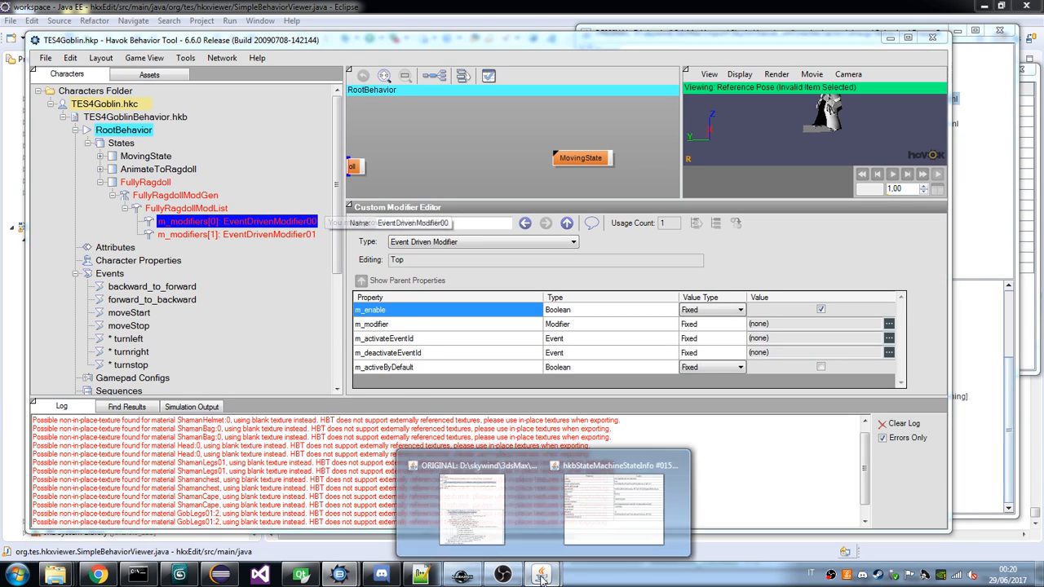
mouse_move(489, 518)
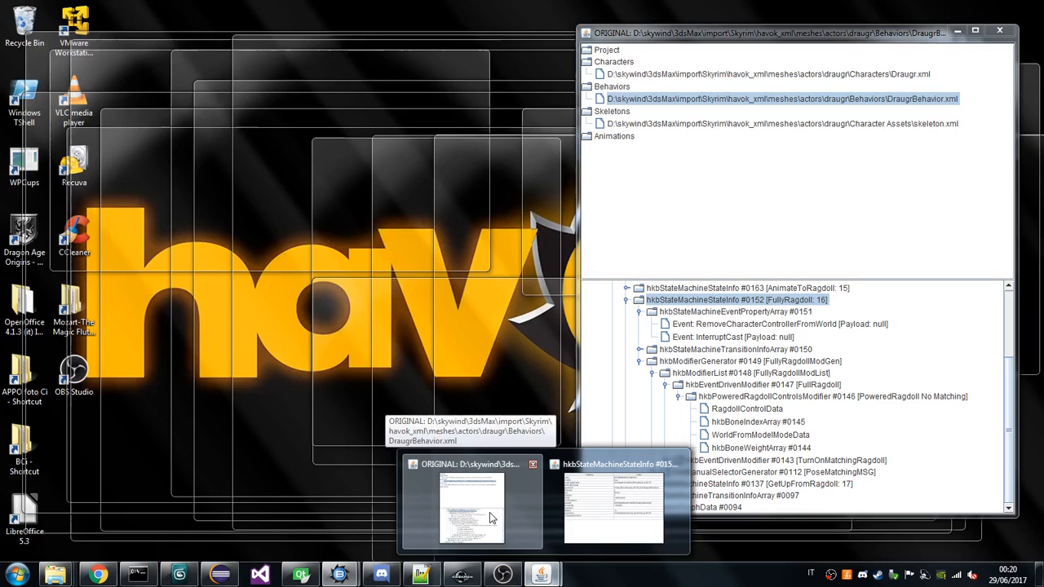
click(489, 517)
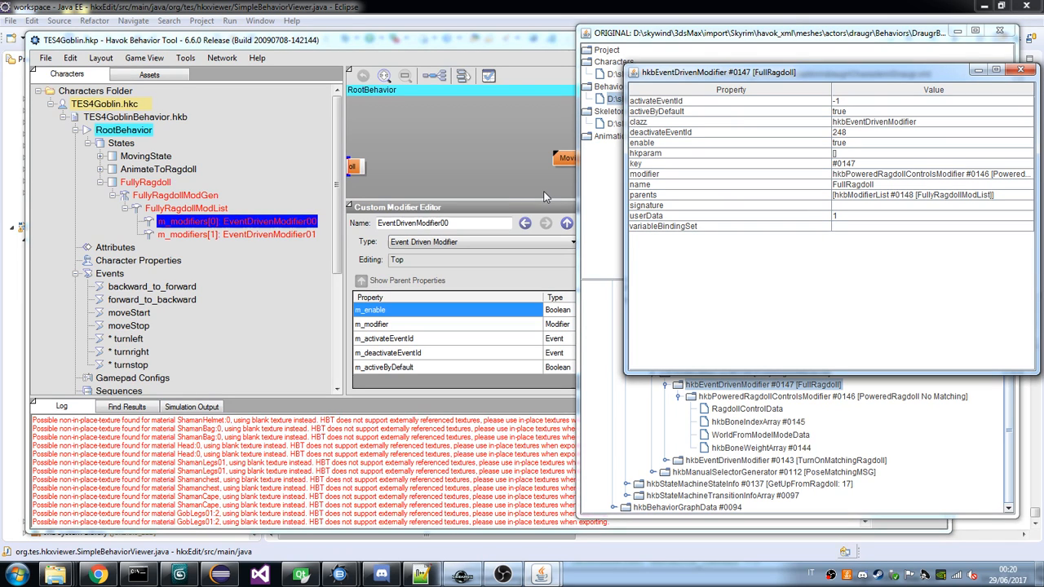
click(788, 417)
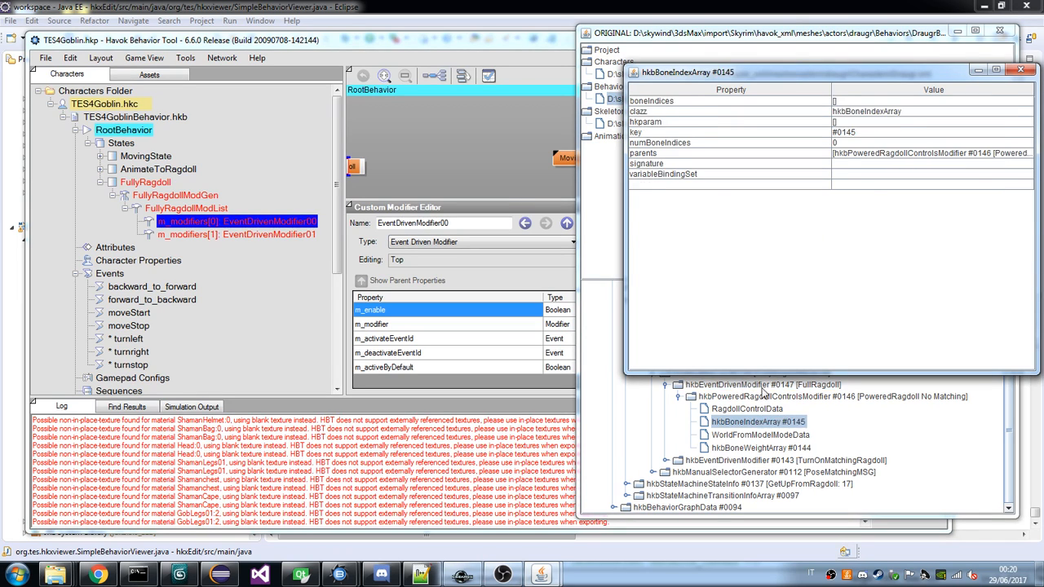
click(761, 389)
click(751, 395)
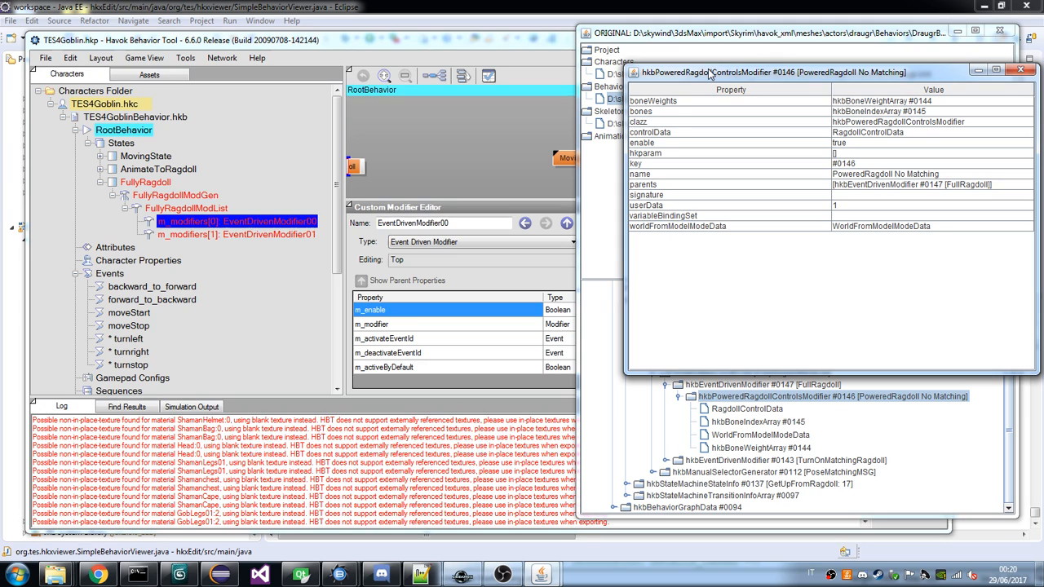
drag(709, 73, 1021, 93)
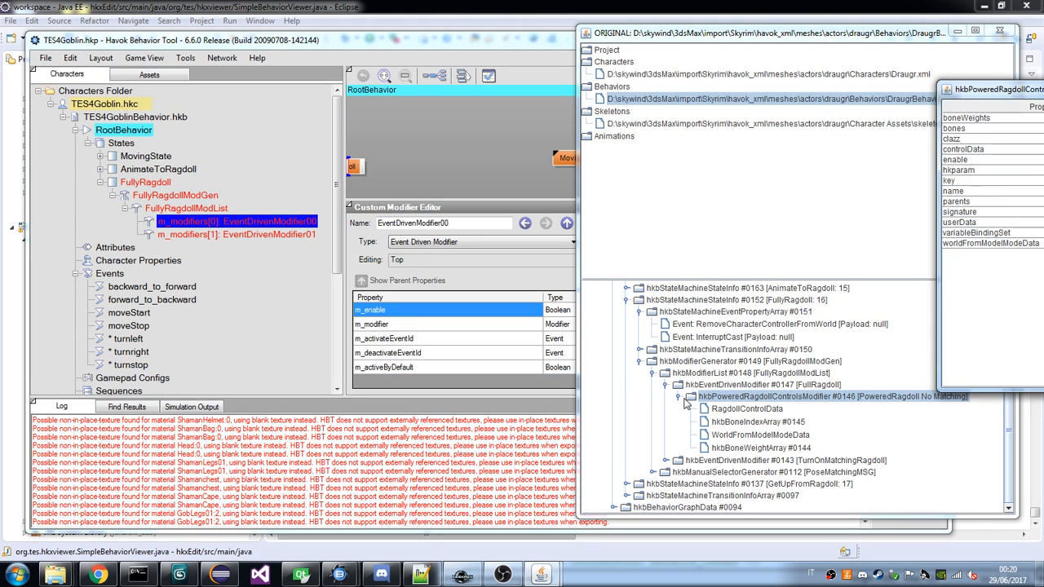
click(718, 397)
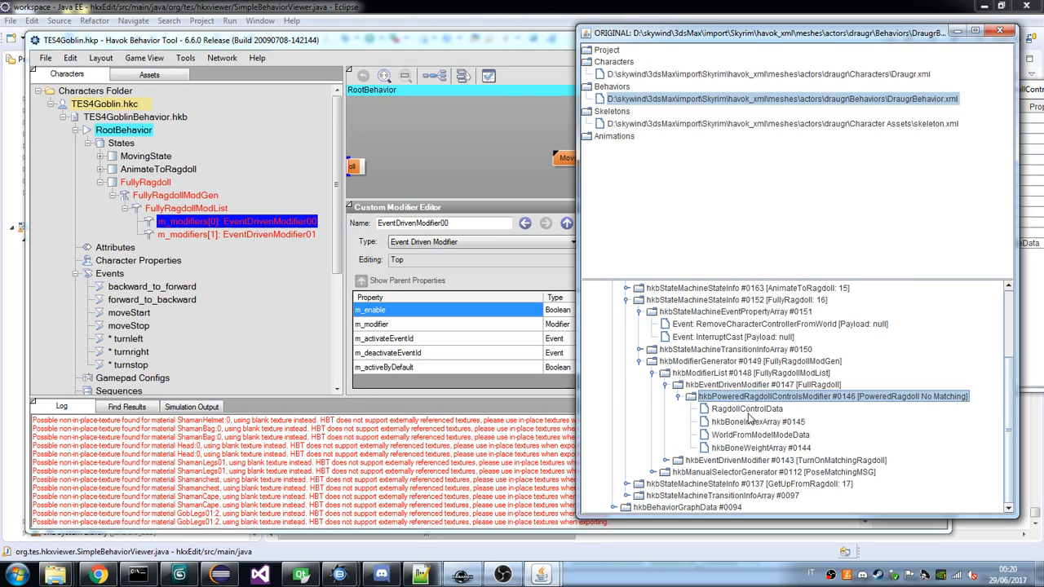
Rename the first event-driven modifier in the goblin's FullyRagdollModList to FullRagdoll.
click(466, 270)
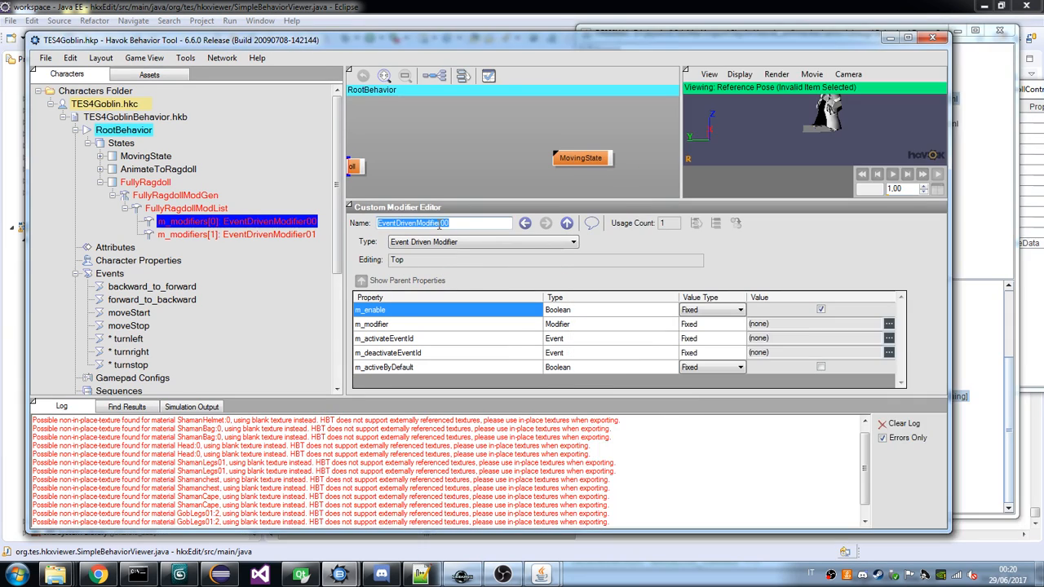
text(FullRagdo)
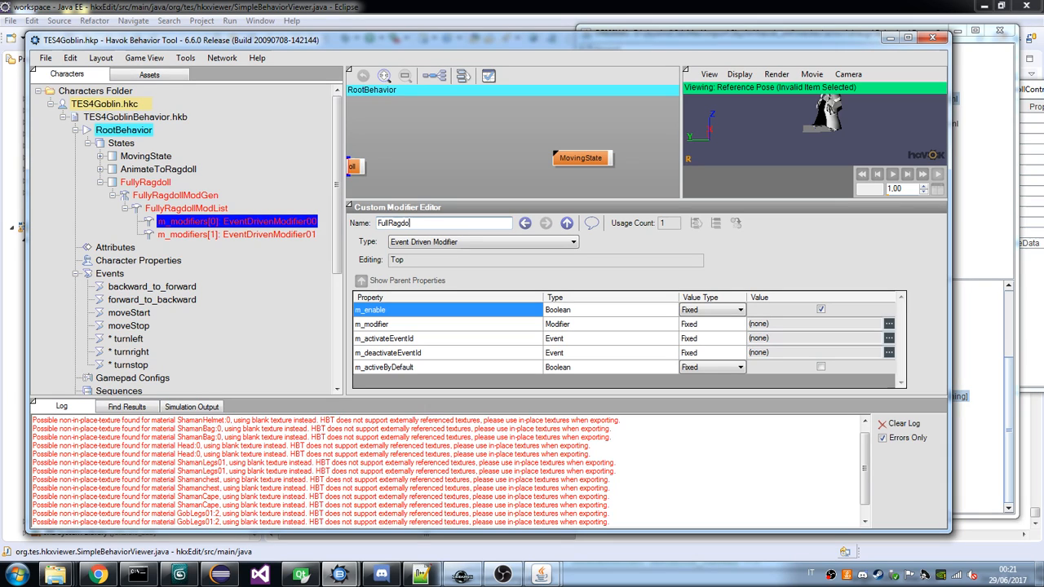
text(ll)
key(Return)
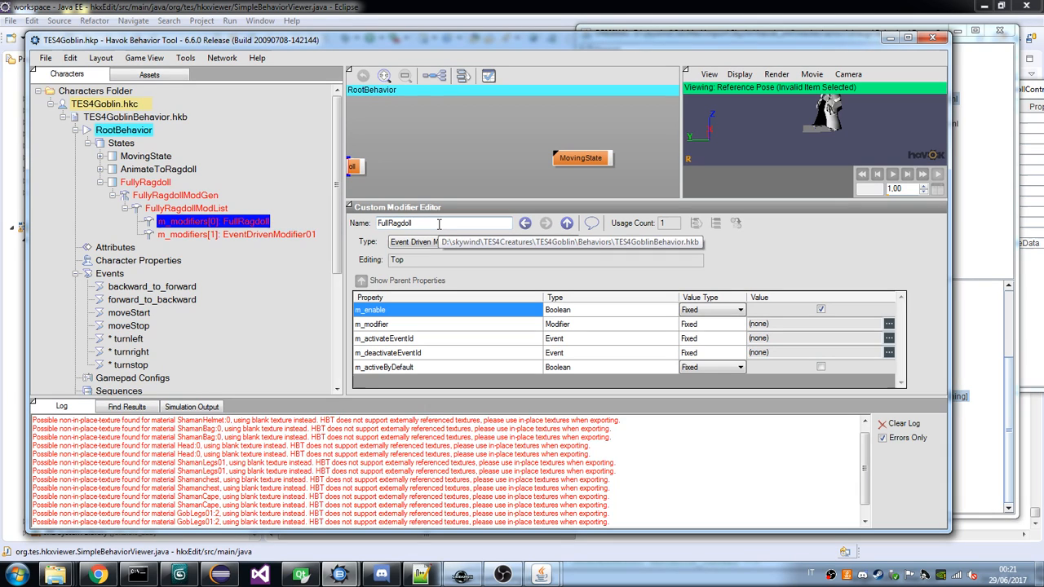
Assign a new Powered Ragdoll Controls Modifier as the m_modifier of FullRagdoll, matching the draugr's modifier type.
click(889, 324)
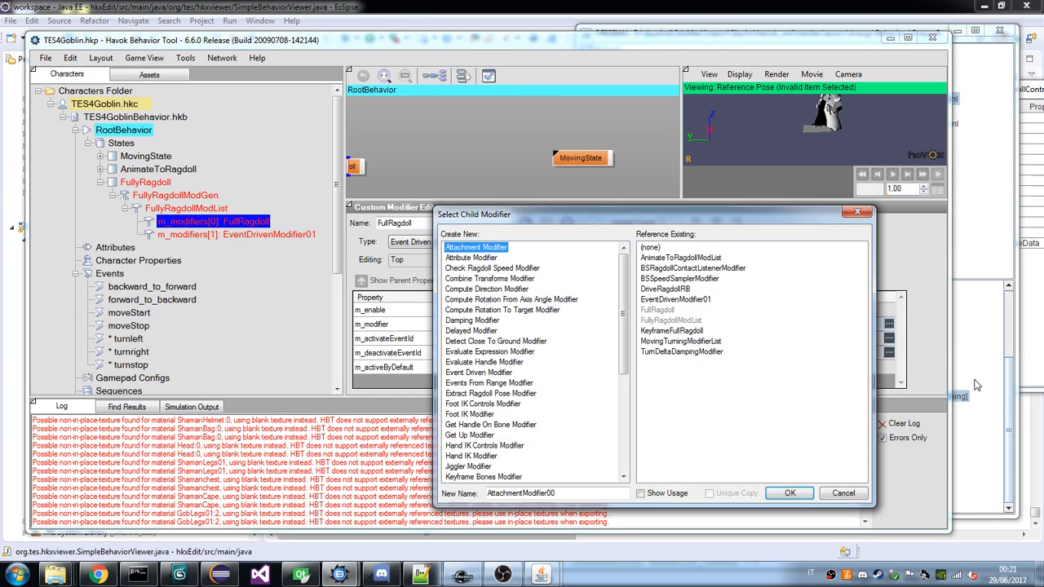
click(976, 382)
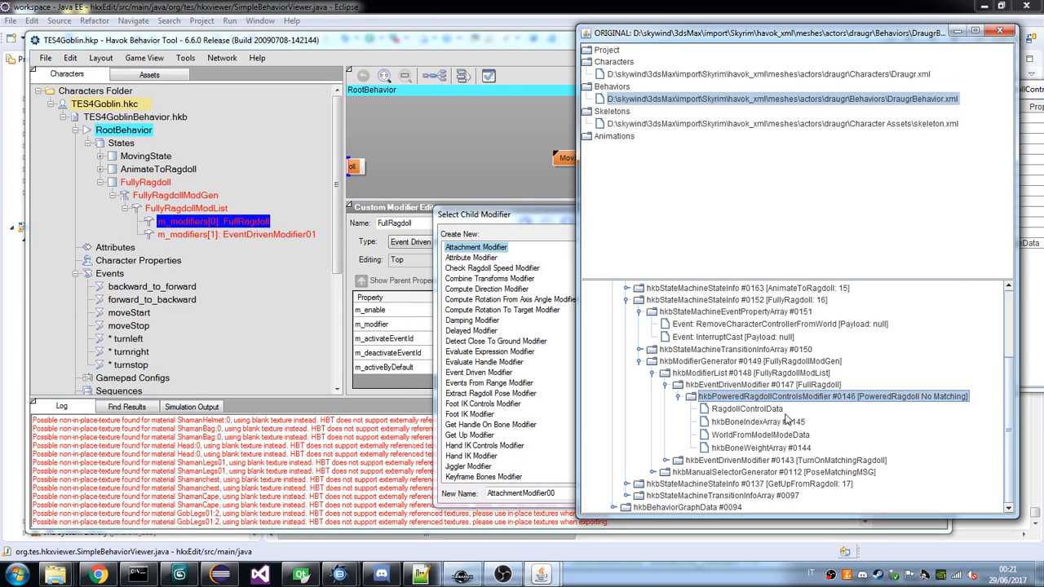
click(545, 341)
scroll(534, 341, down, 5)
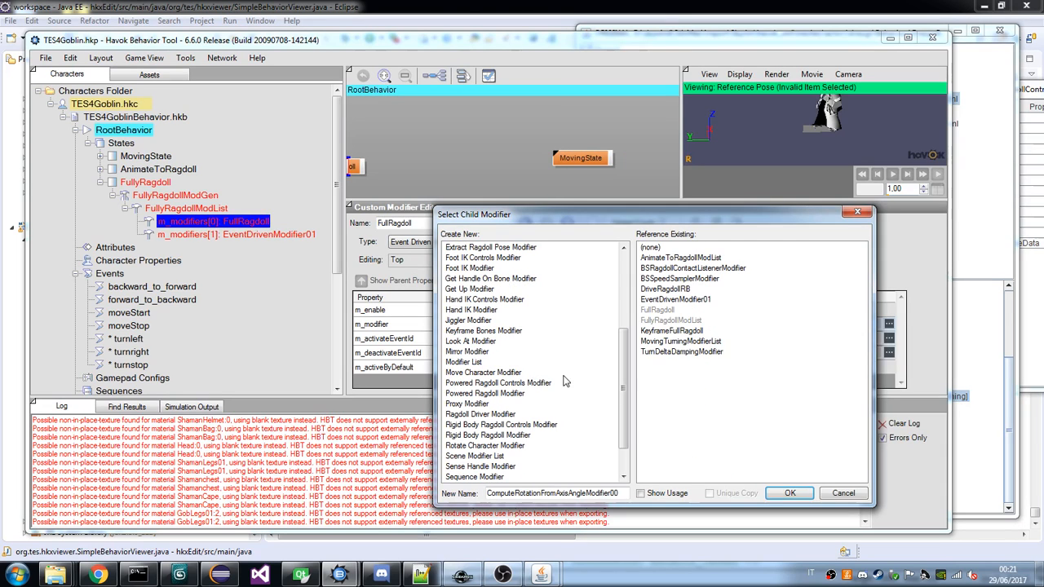
click(971, 353)
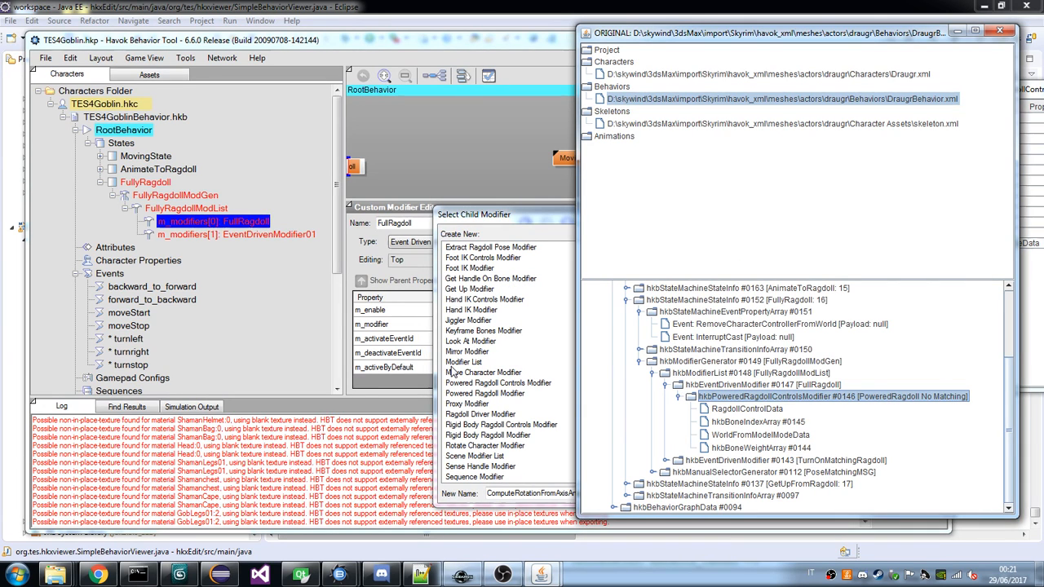
click(481, 383)
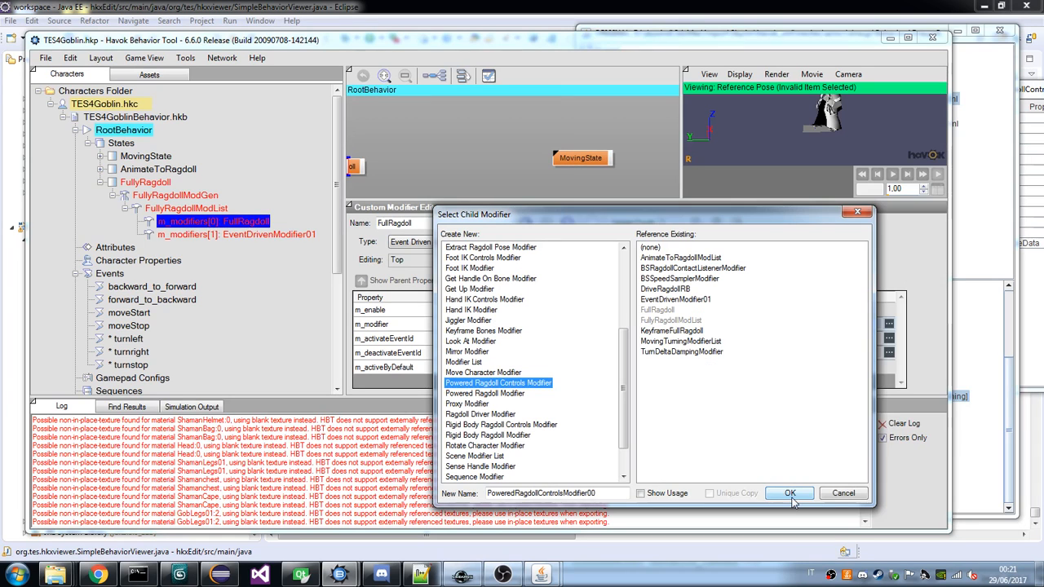
click(792, 495)
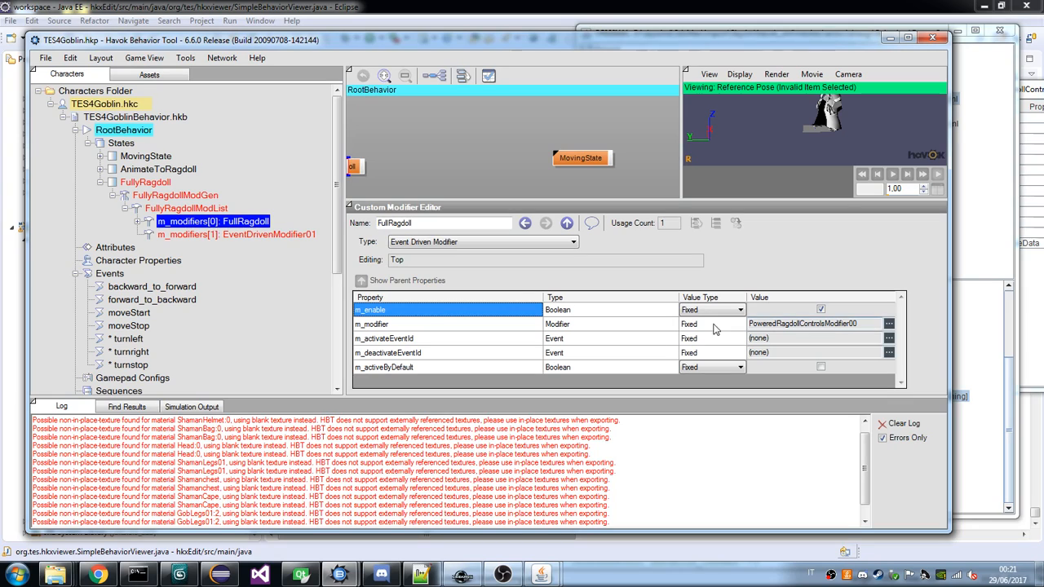
Set m_maxForce to 0 in the m_controlData of FullRagdoll's powered ragdoll controls modifier, following the draugr's RagdollControlData.
click(138, 222)
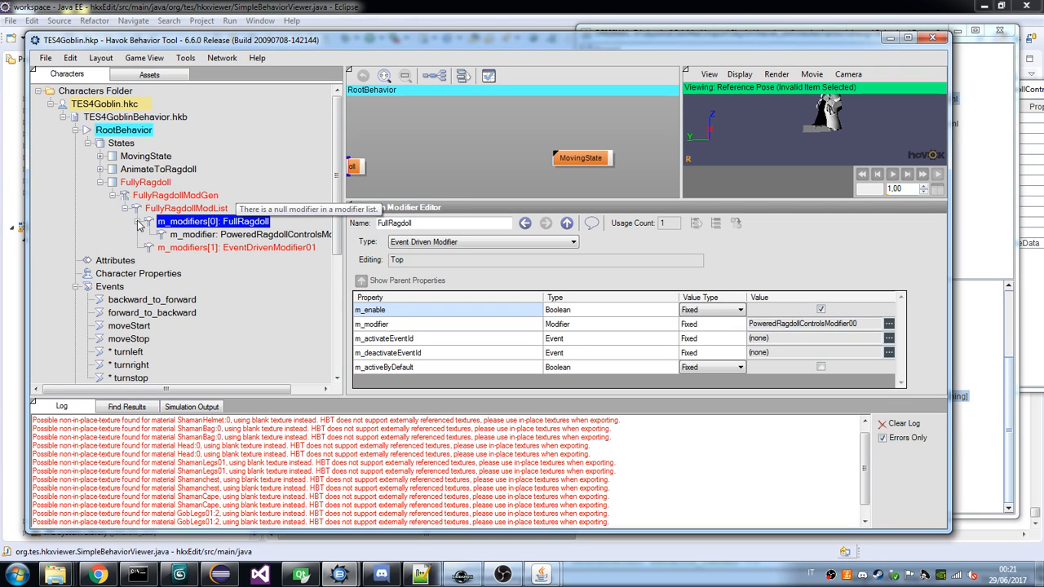
click(187, 234)
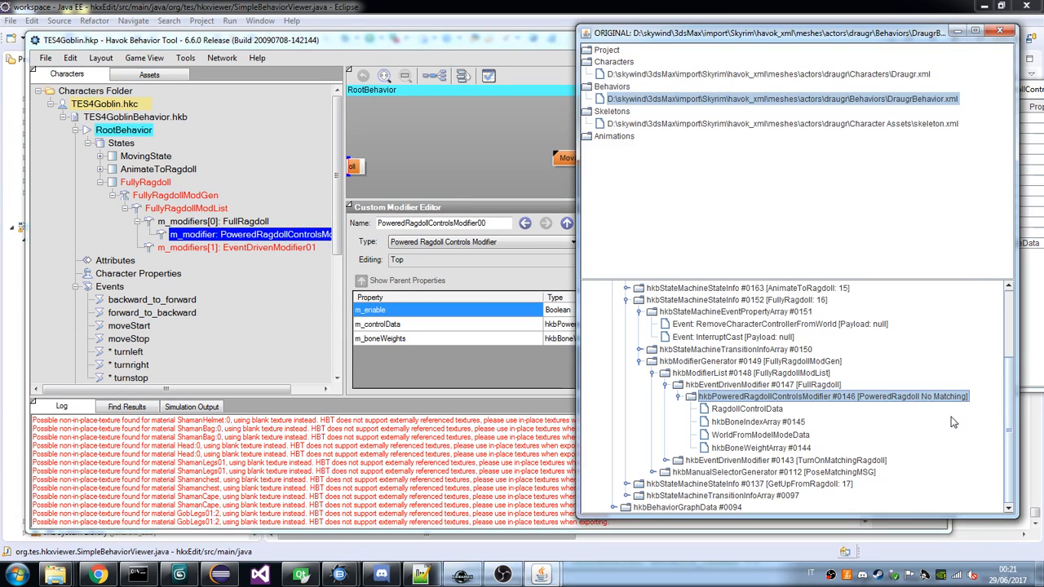
double_click(734, 410)
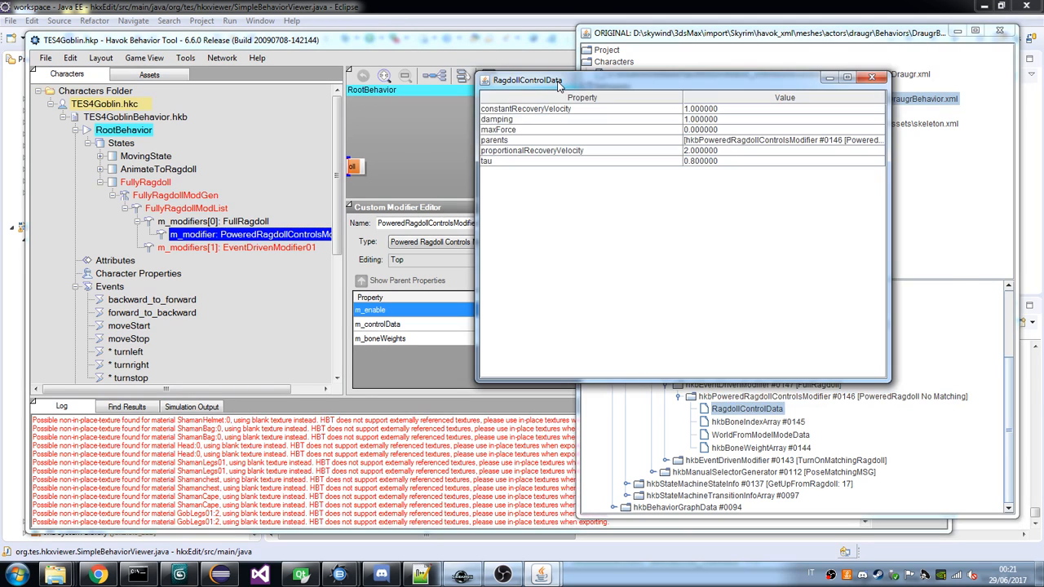
click(424, 378)
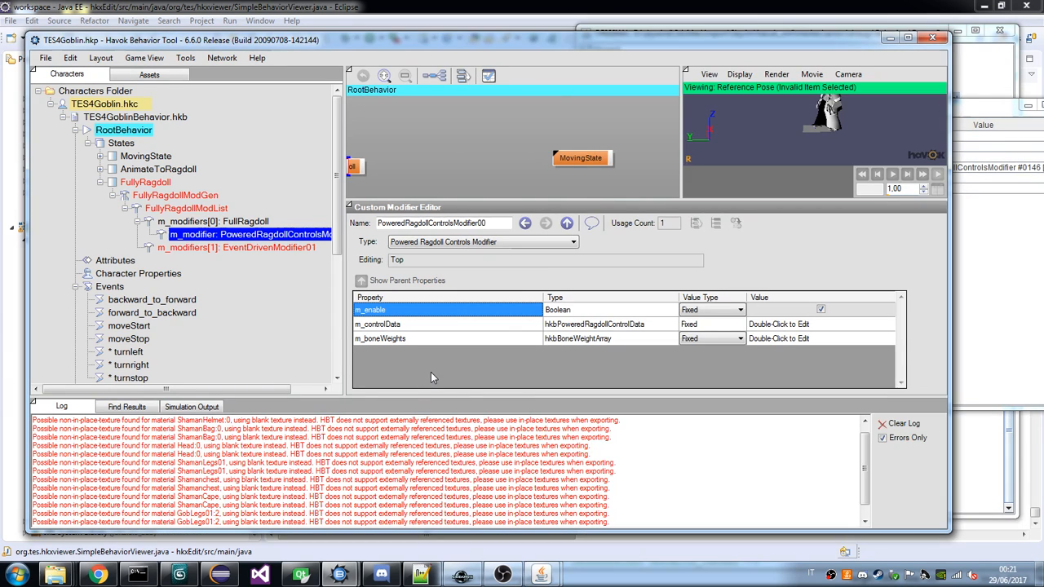
double_click(781, 325)
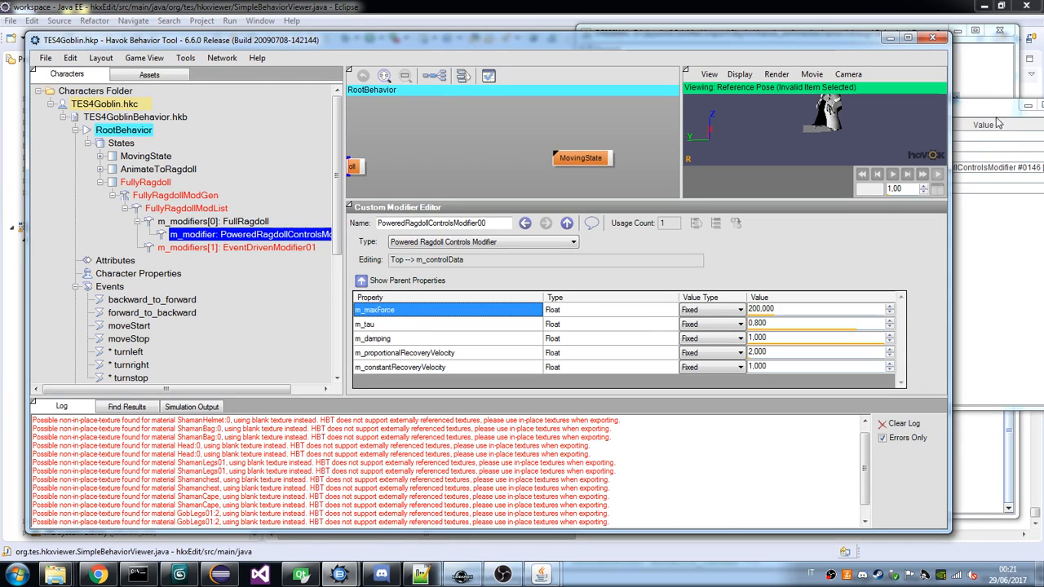
drag(990, 110, 477, 125)
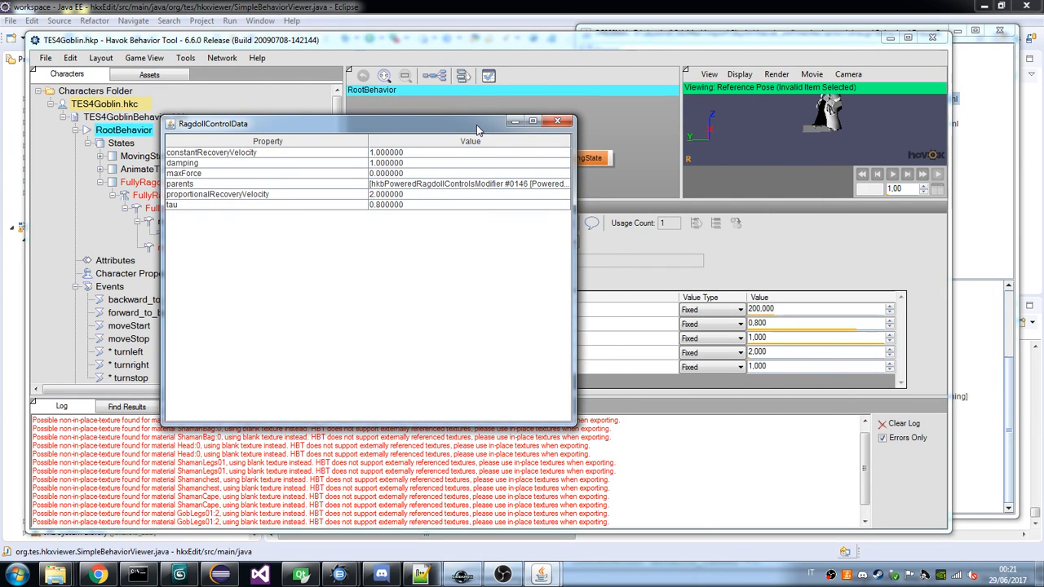
drag(478, 129, 466, 251)
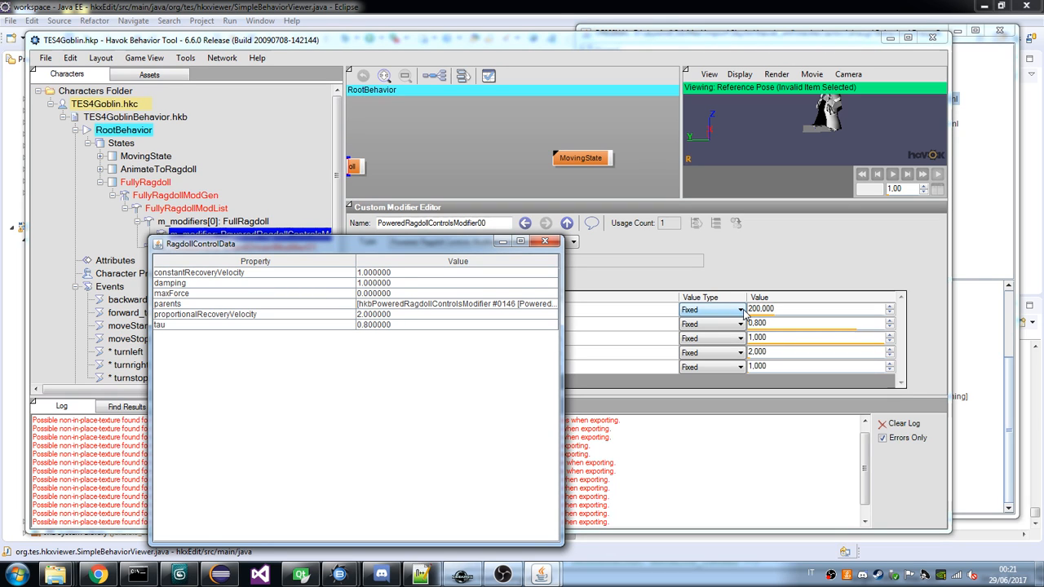
drag(358, 244, 416, 169)
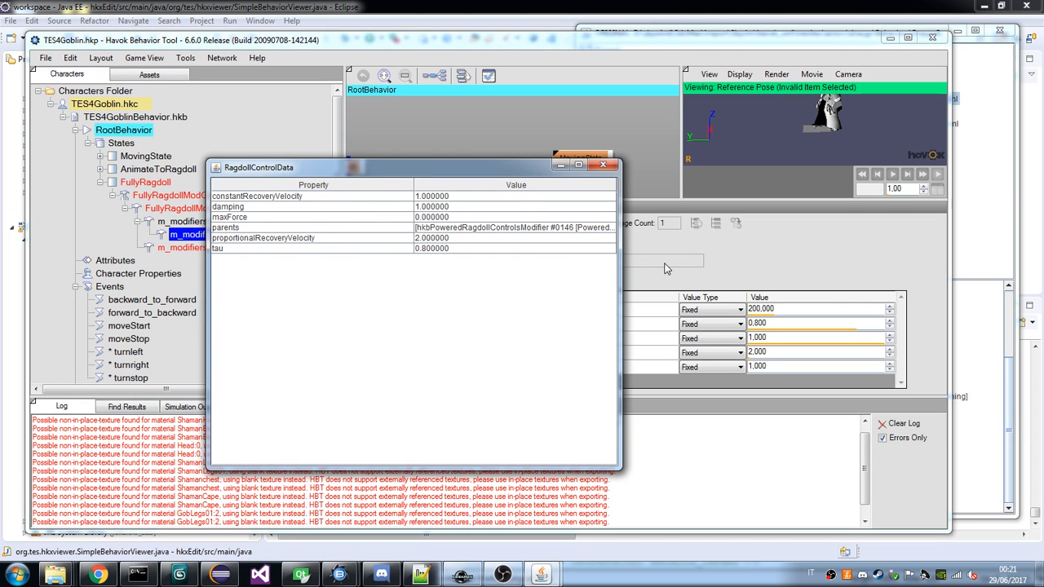
click(790, 322)
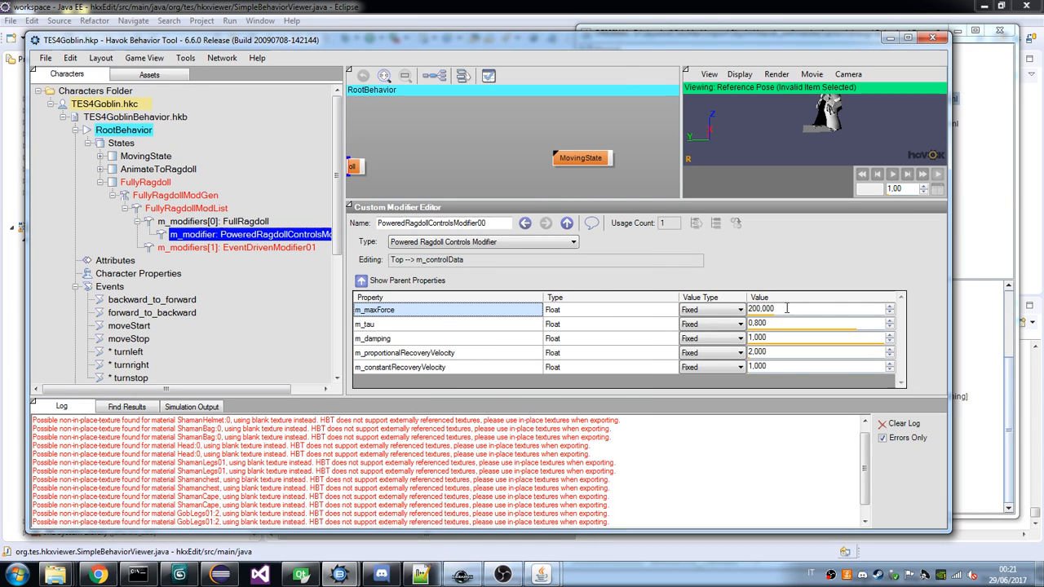
click(787, 308)
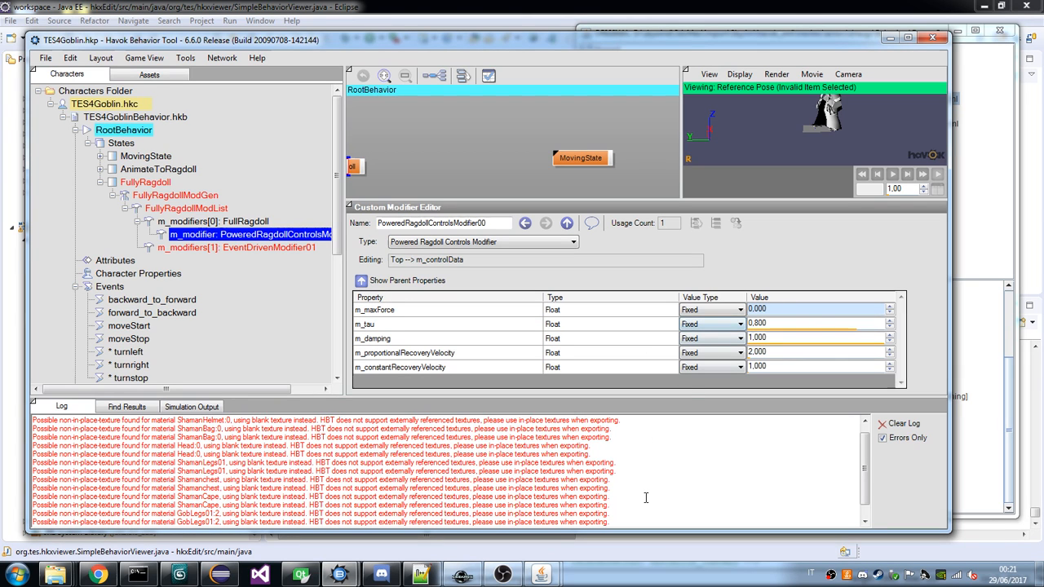
Compare the draugr's RagdollControlData with the goblin's m_controlData, and review the properties of FullRagdoll and its powered ragdoll child beside the draugr tree.
mouse_move(541, 575)
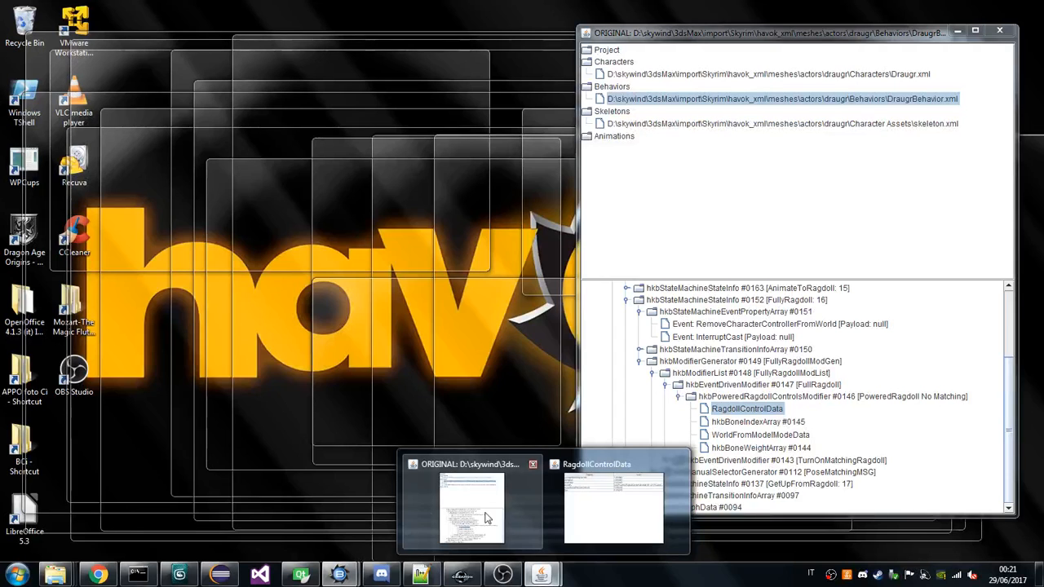
click(600, 559)
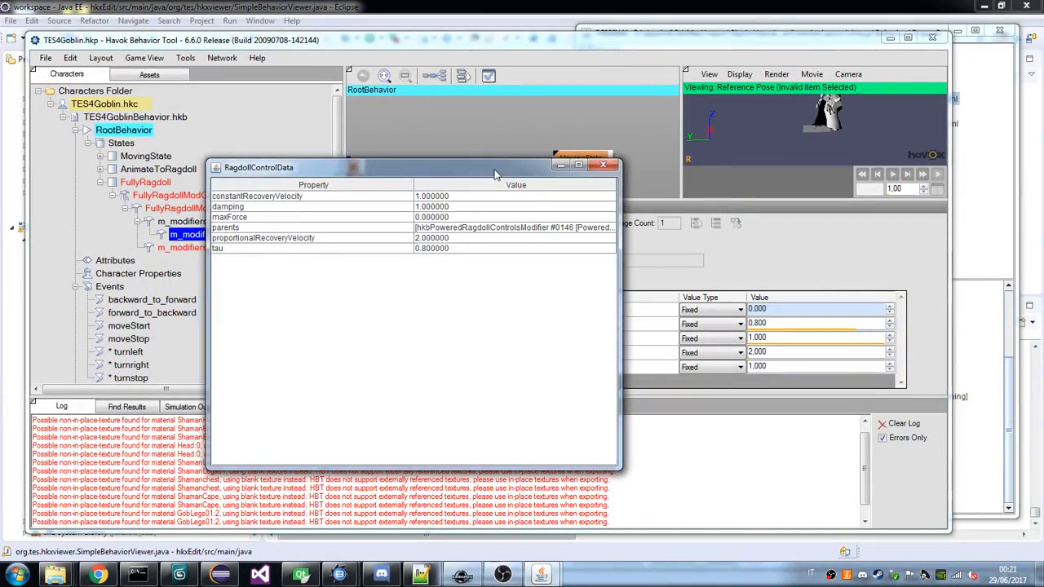
drag(494, 170, 493, 146)
drag(415, 151, 362, 210)
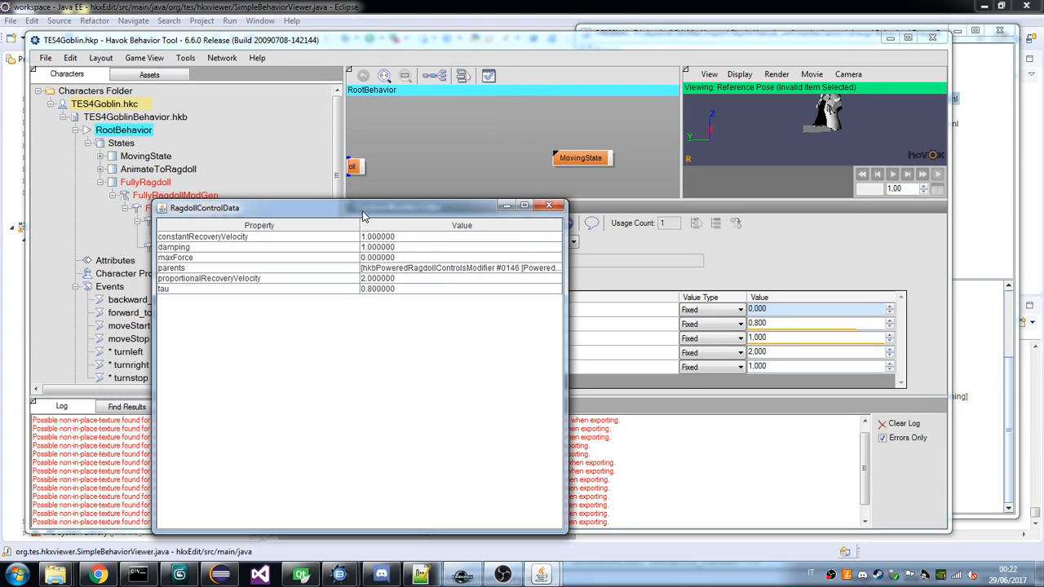
click(442, 46)
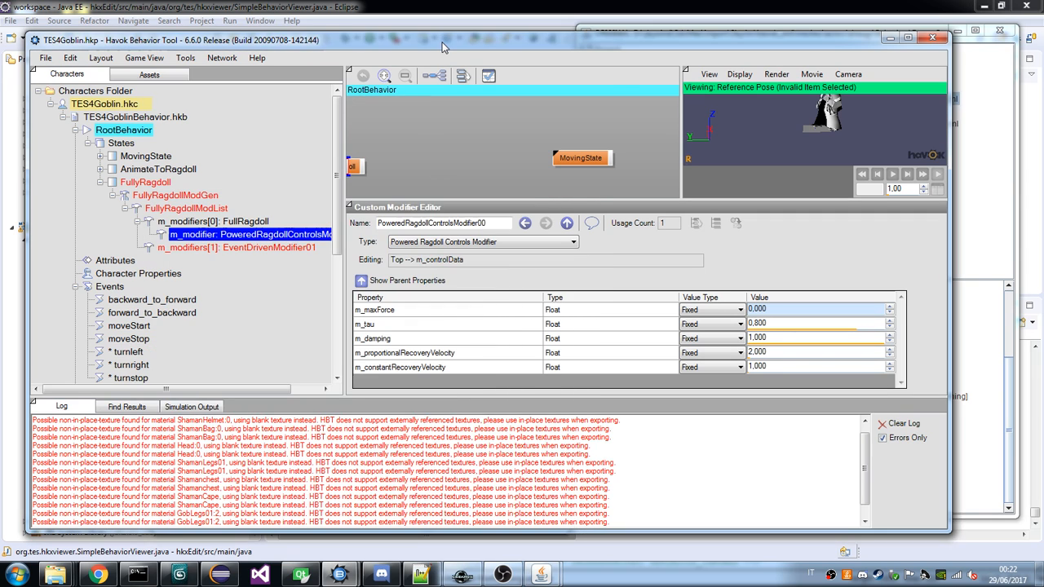
click(969, 403)
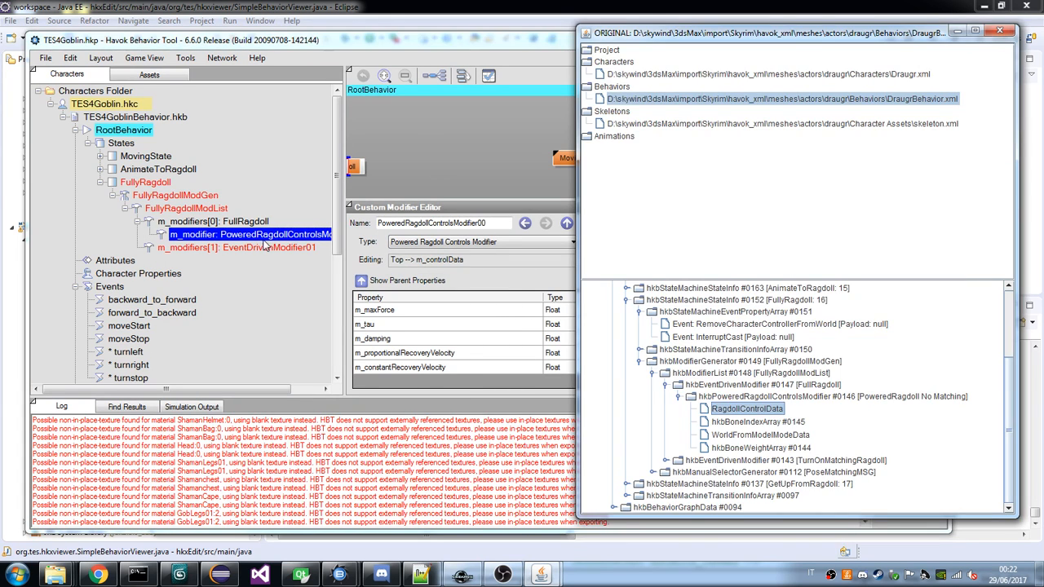
click(255, 222)
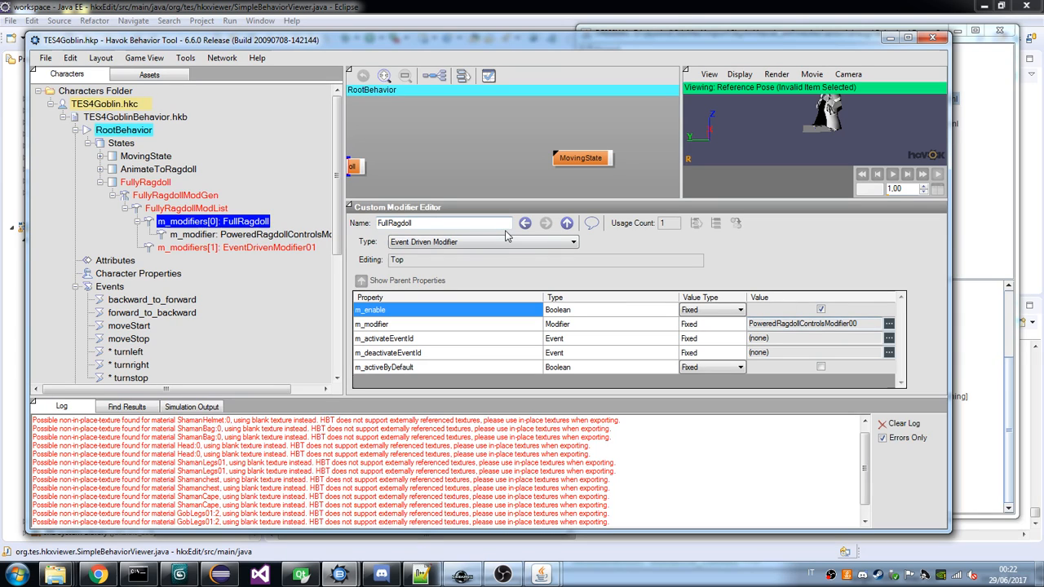
key(Down)
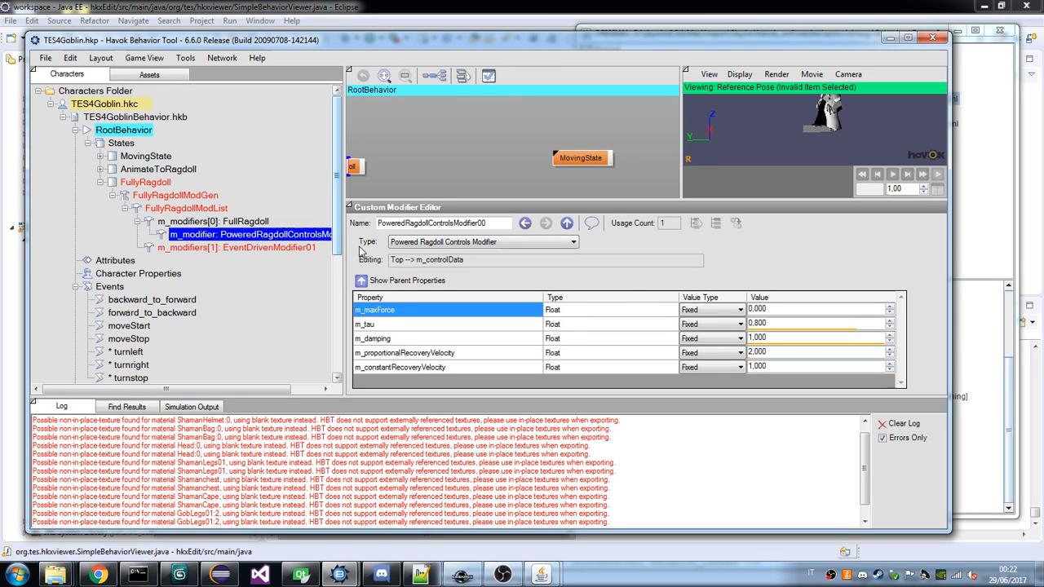
click(361, 280)
click(971, 373)
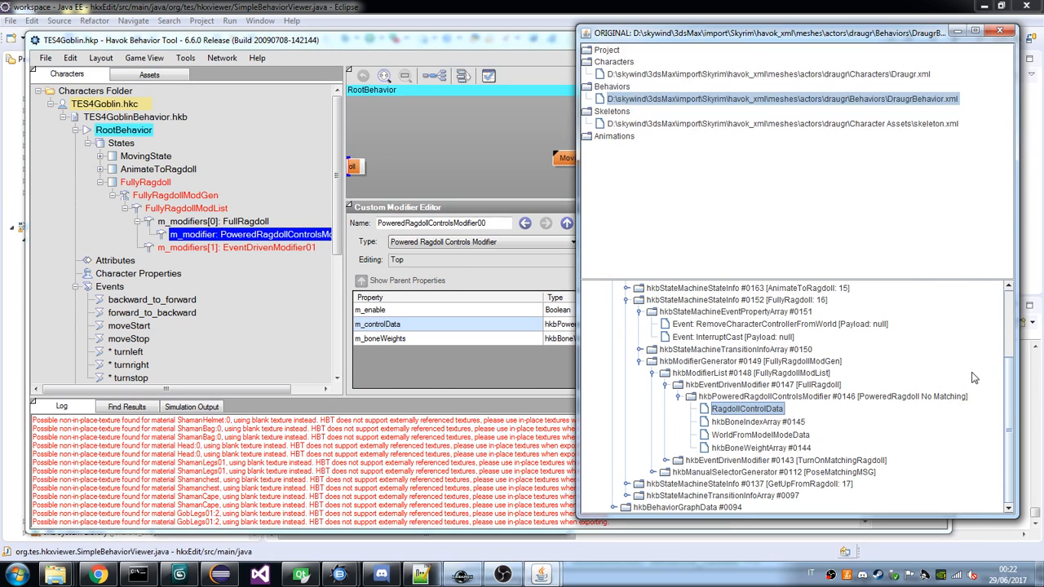
Examine the draugr's PoweredRagdoll No Matching modifier and its bone index array, RagdollControlData, WorldFromModelModeData and bone weight array.
double_click(762, 421)
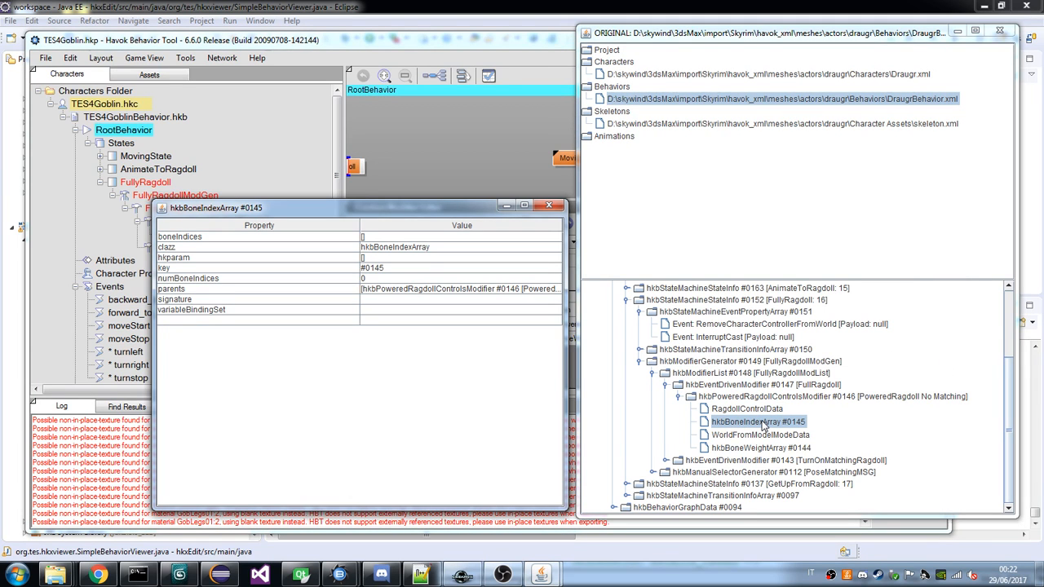
double_click(772, 399)
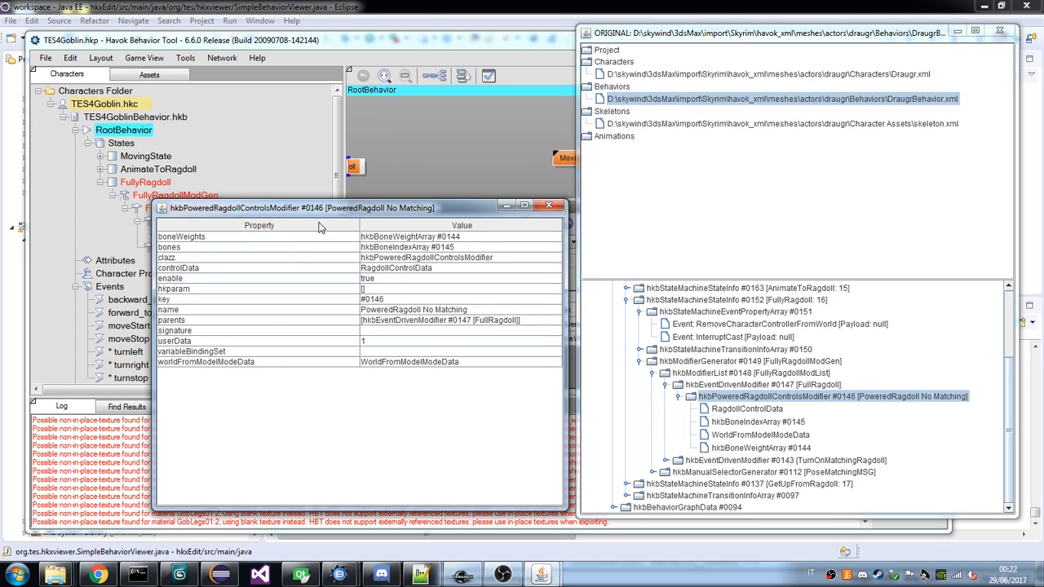
double_click(758, 423)
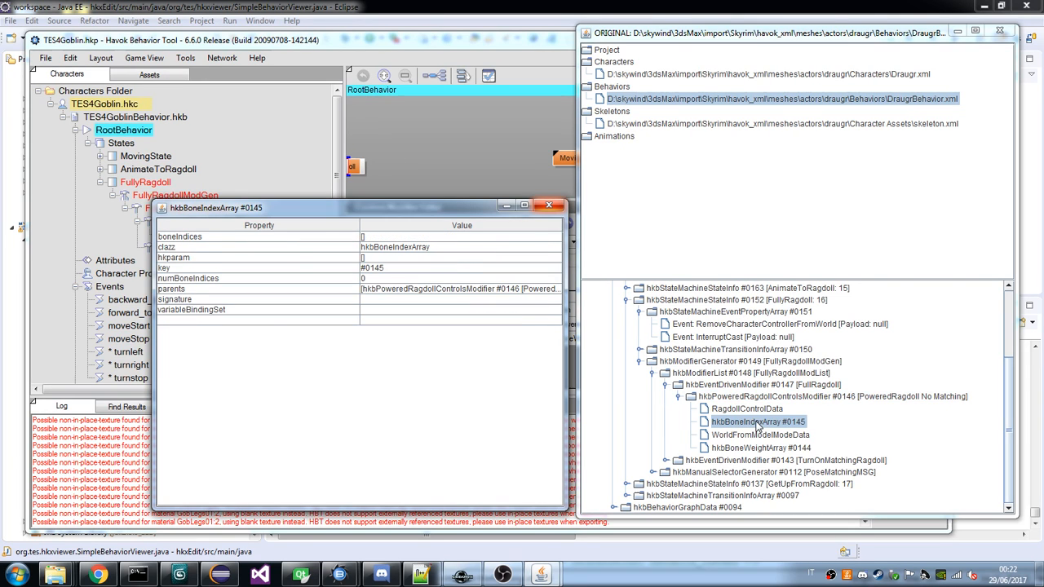
click(756, 422)
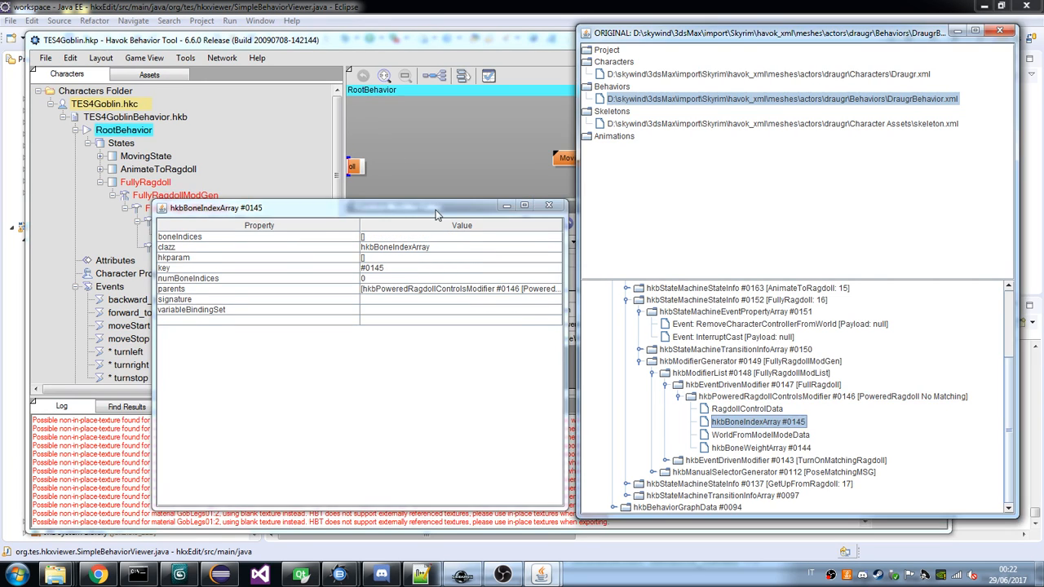
drag(433, 208, 367, 221)
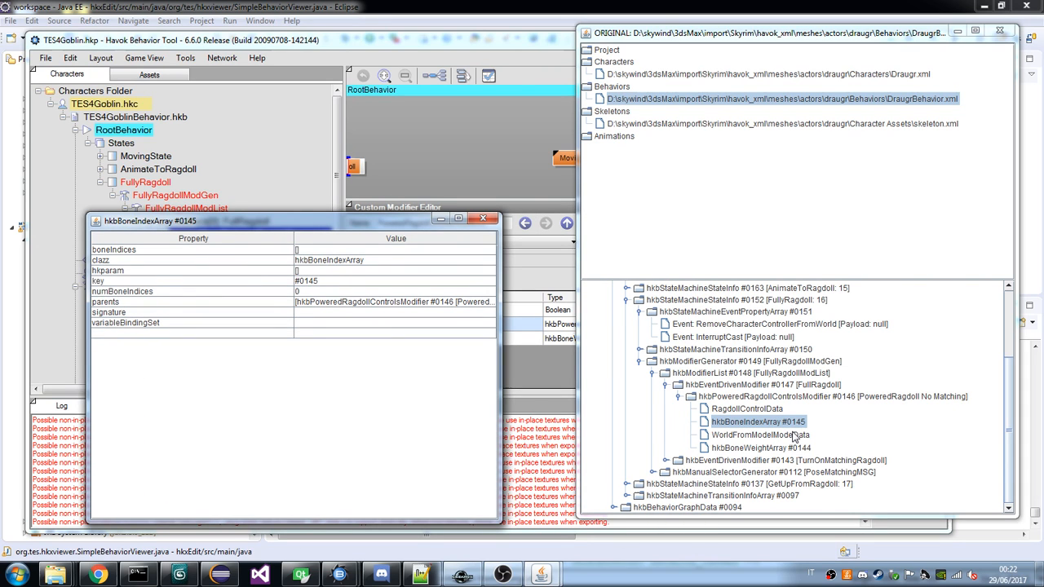
double_click(766, 410)
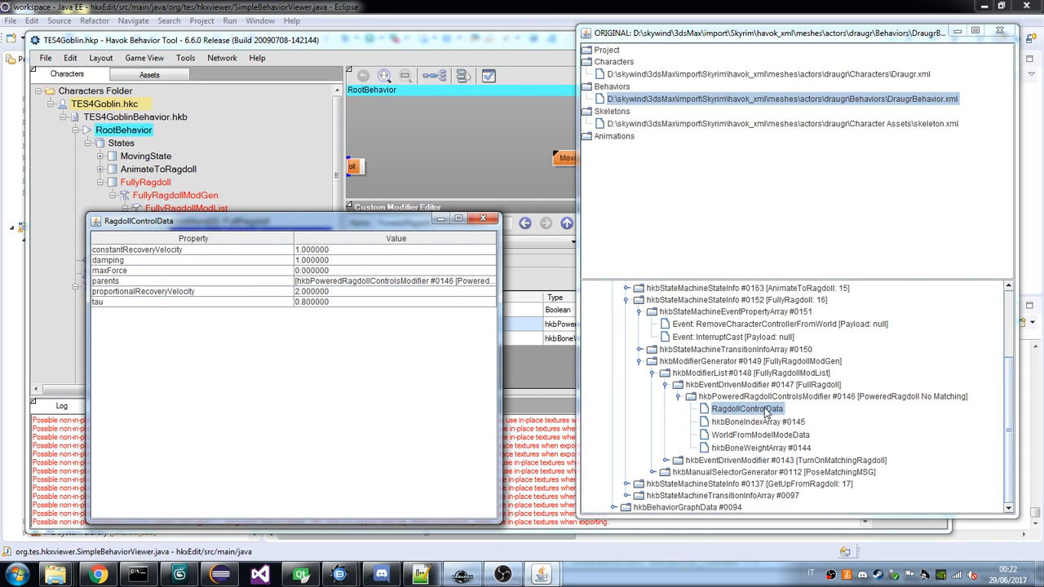
double_click(771, 436)
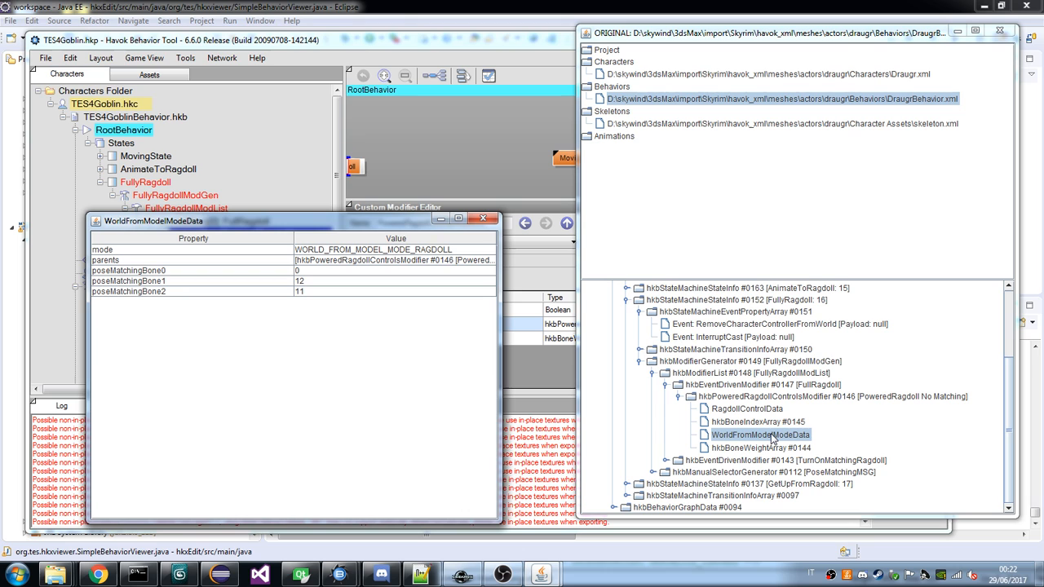
click(458, 209)
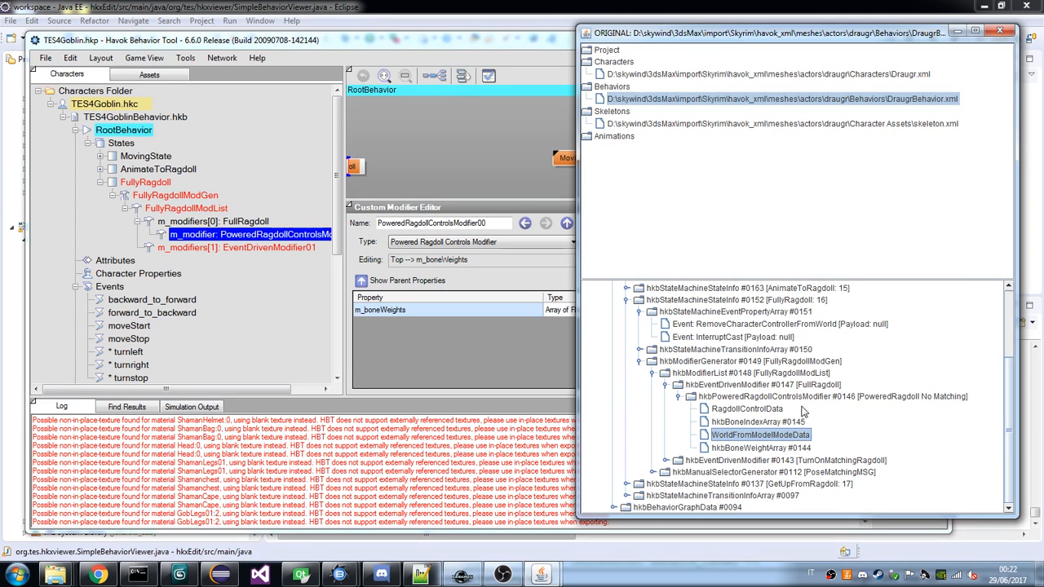
double_click(763, 448)
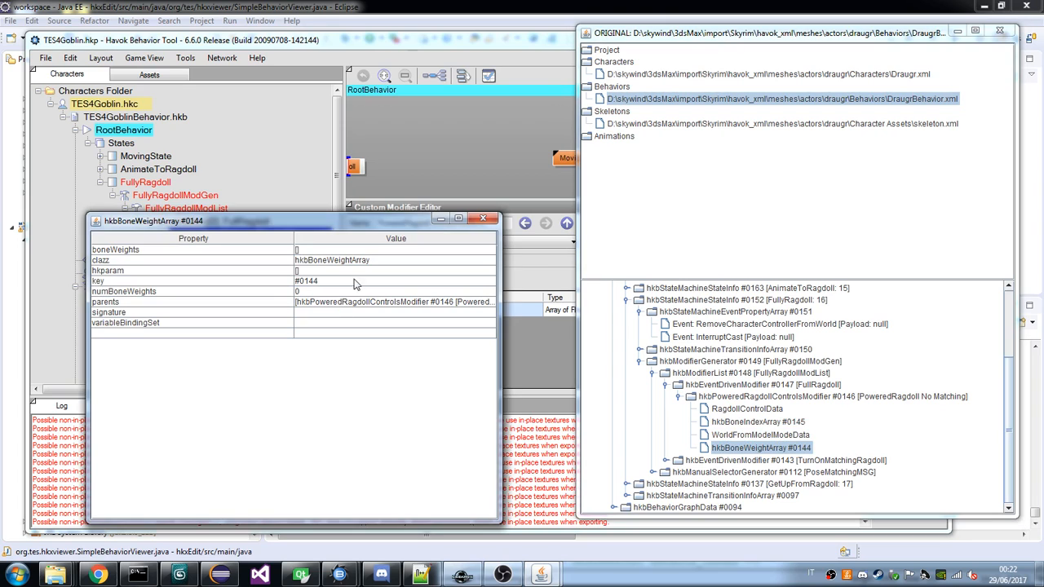
Compare the top-level properties and m_boneWeights of the goblin's powered ragdoll controls modifier with the draugr's PoweredRagdoll No Matching properties.
click(479, 178)
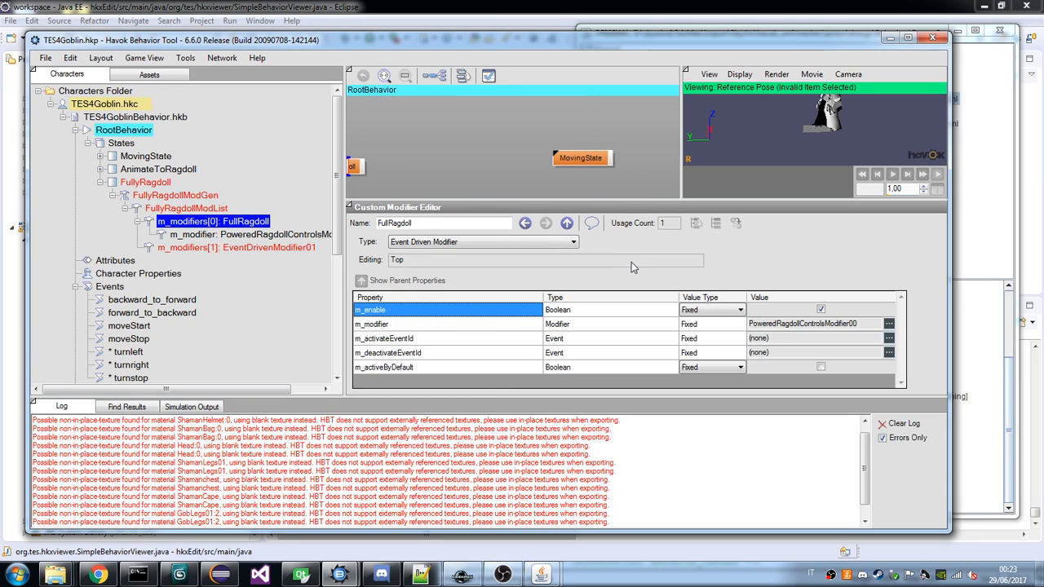
click(304, 234)
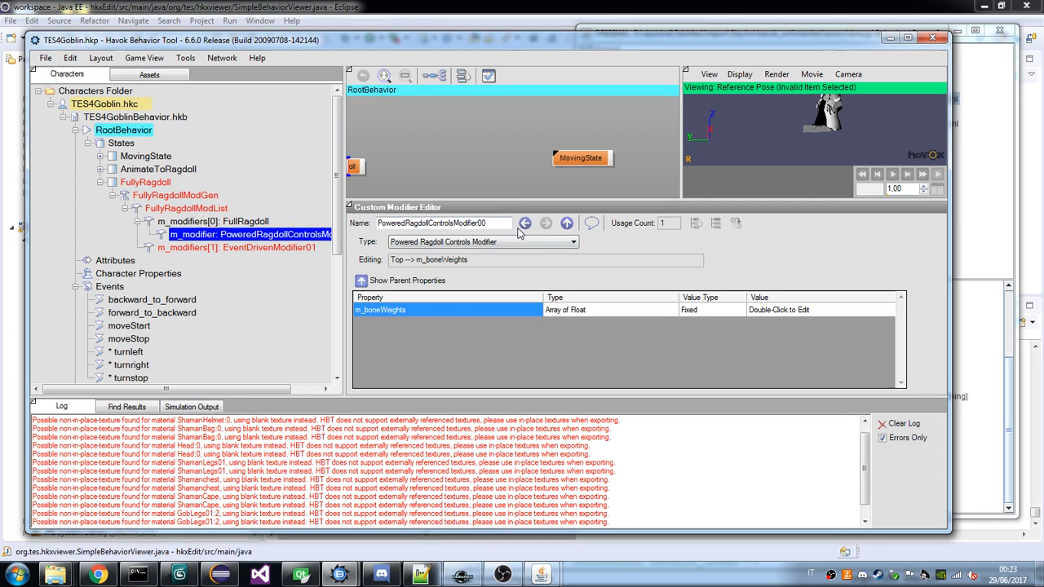
click(523, 226)
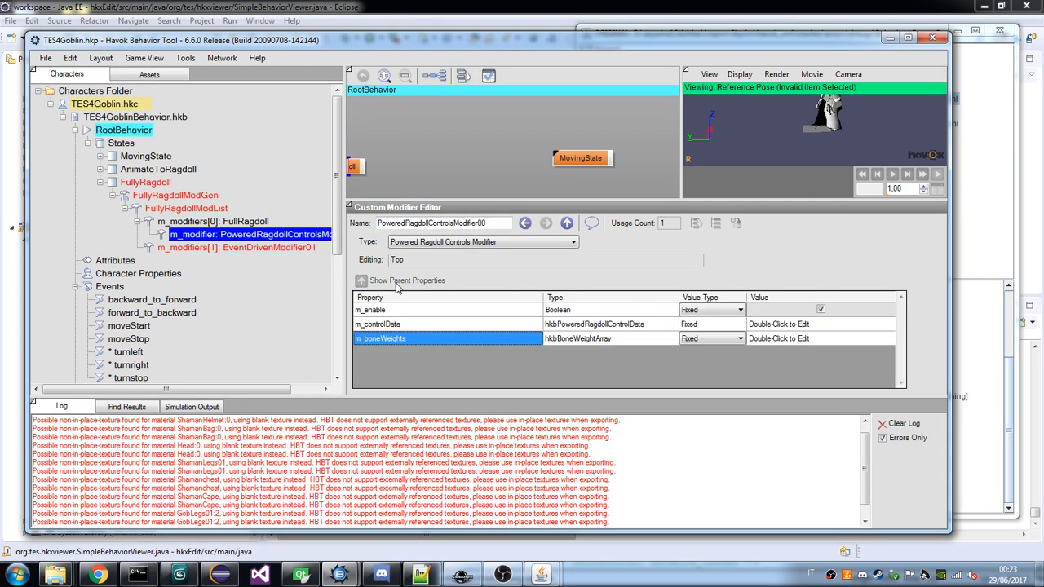
click(962, 371)
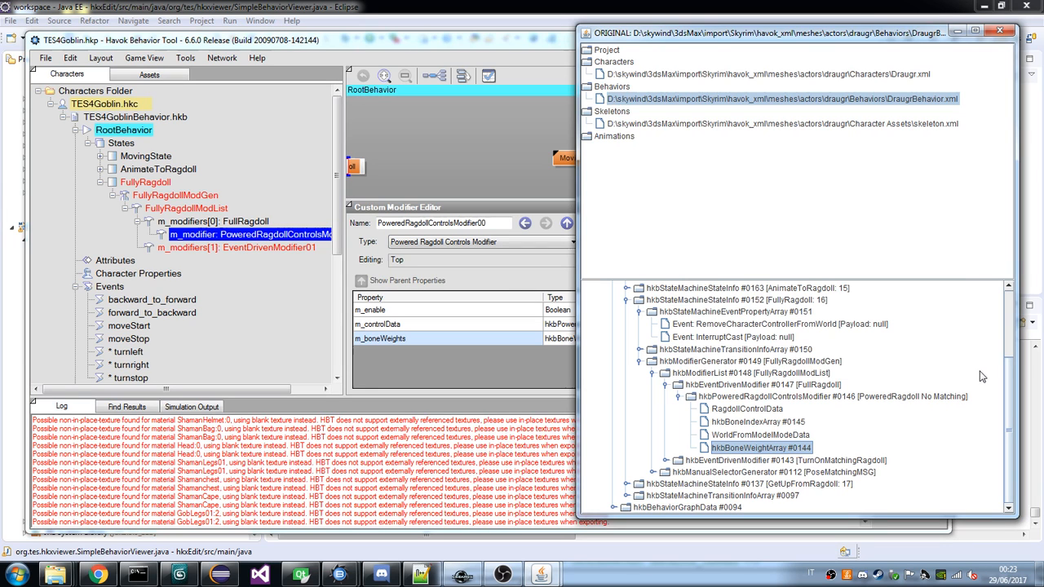
double_click(765, 397)
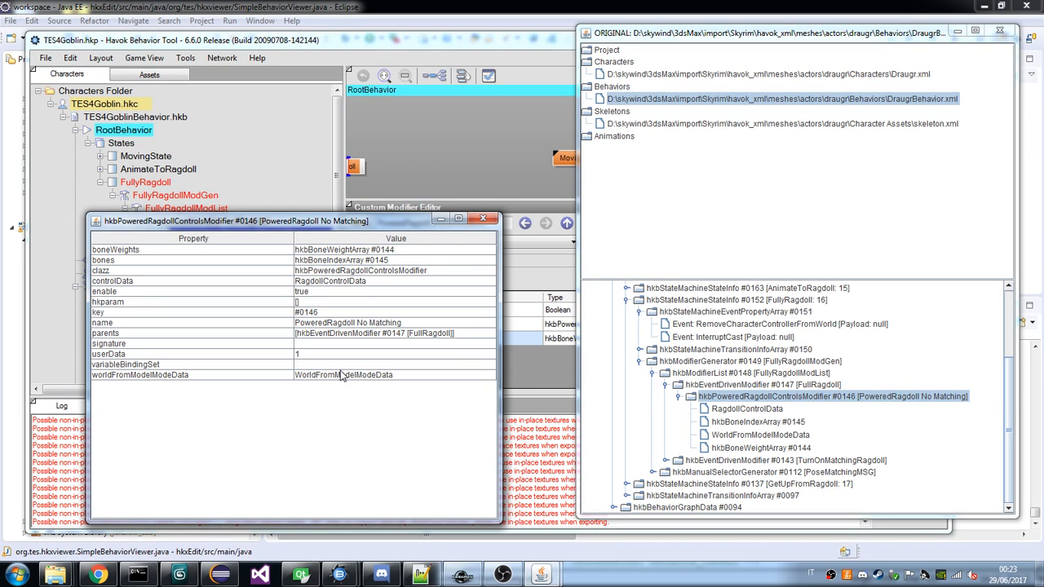
Return to the TES4Goblin project in Havok Behavior Tool and inspect m_boneWeights of FullRagdoll's powered ragdoll controls modifier.
click(411, 7)
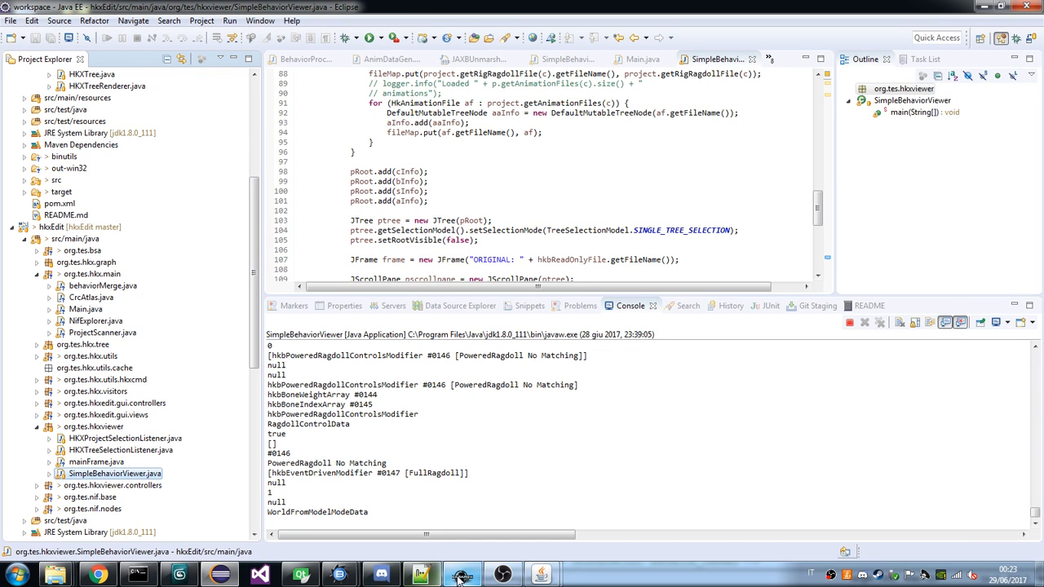
click(340, 575)
click(313, 507)
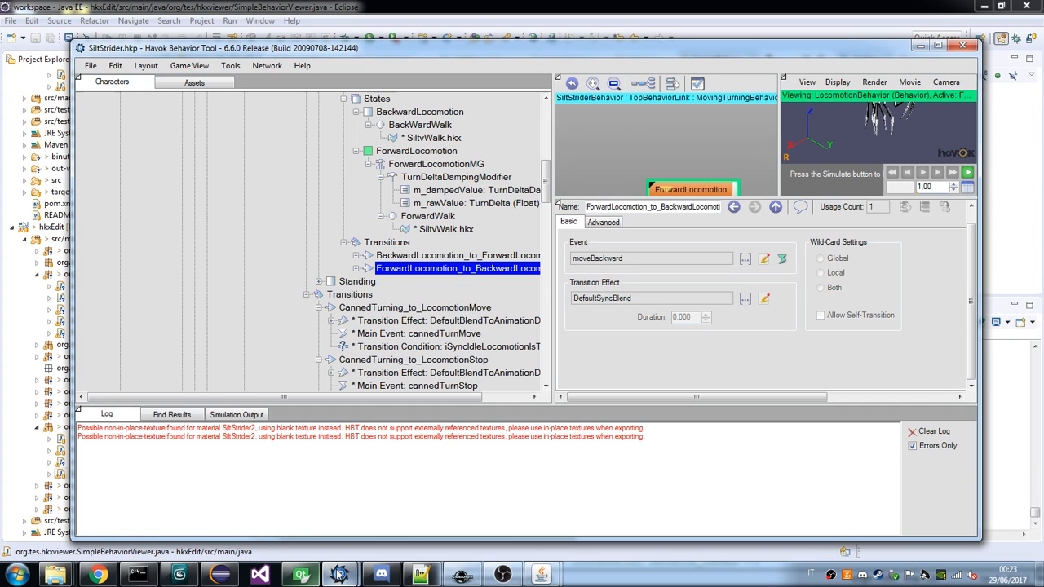
click(392, 509)
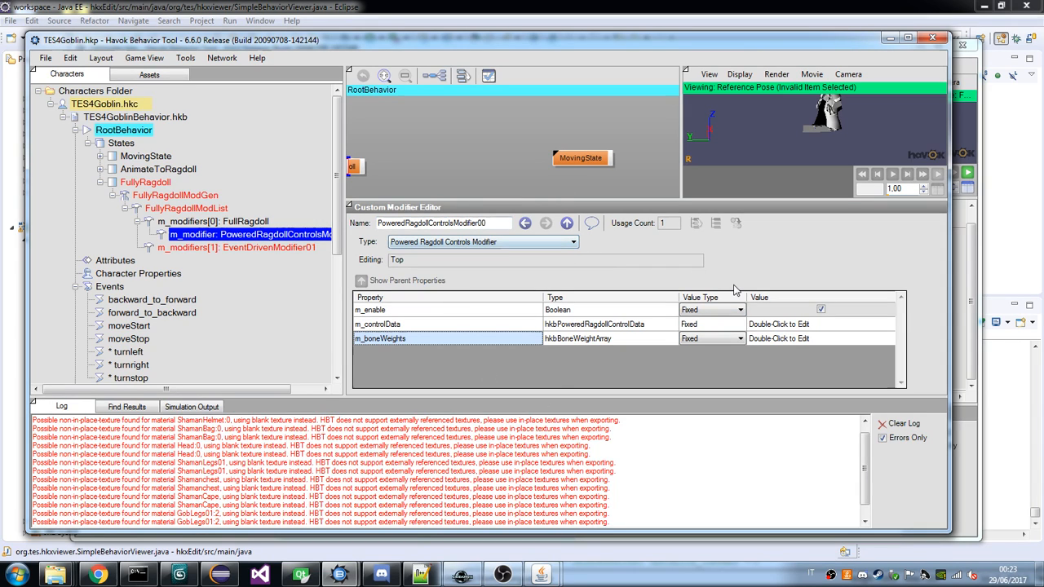
click(448, 324)
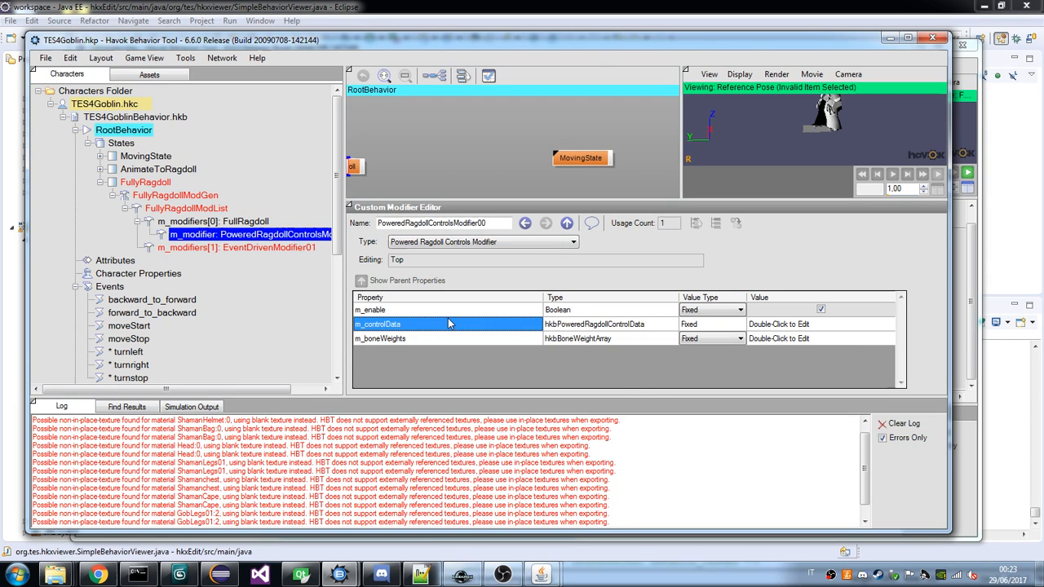
double_click(415, 337)
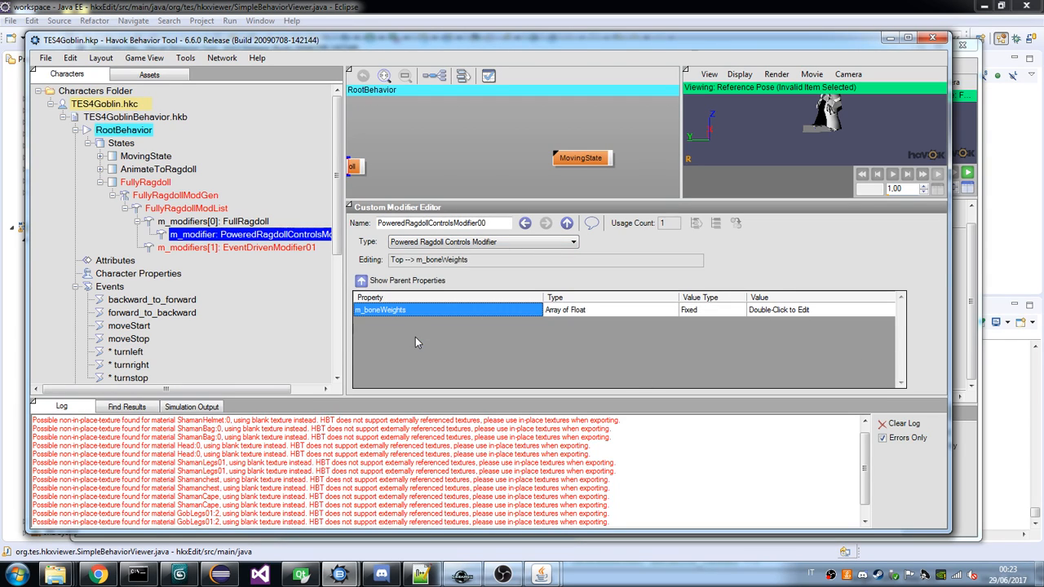
click(388, 283)
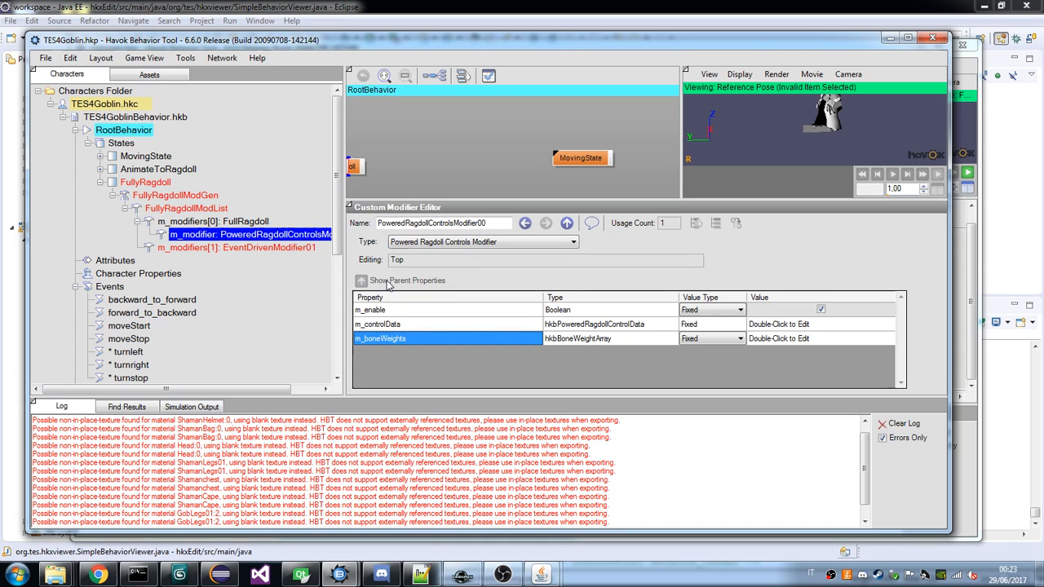
click(388, 283)
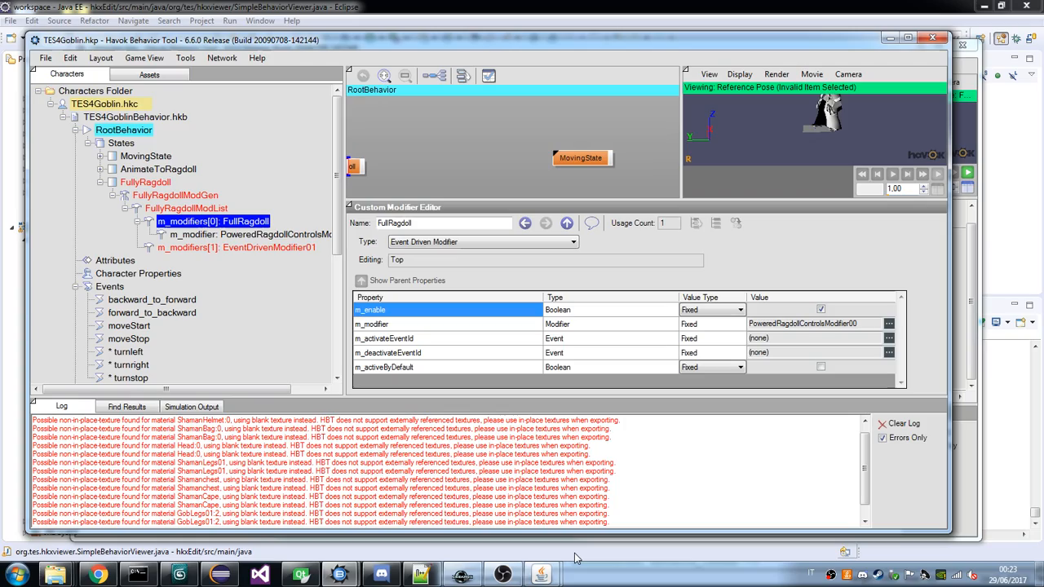
Review the draugr's WorldFromModelModeData and look for a counterpart in the goblin's FullRagdoll and its powered ragdoll controls modifier.
mouse_move(540, 575)
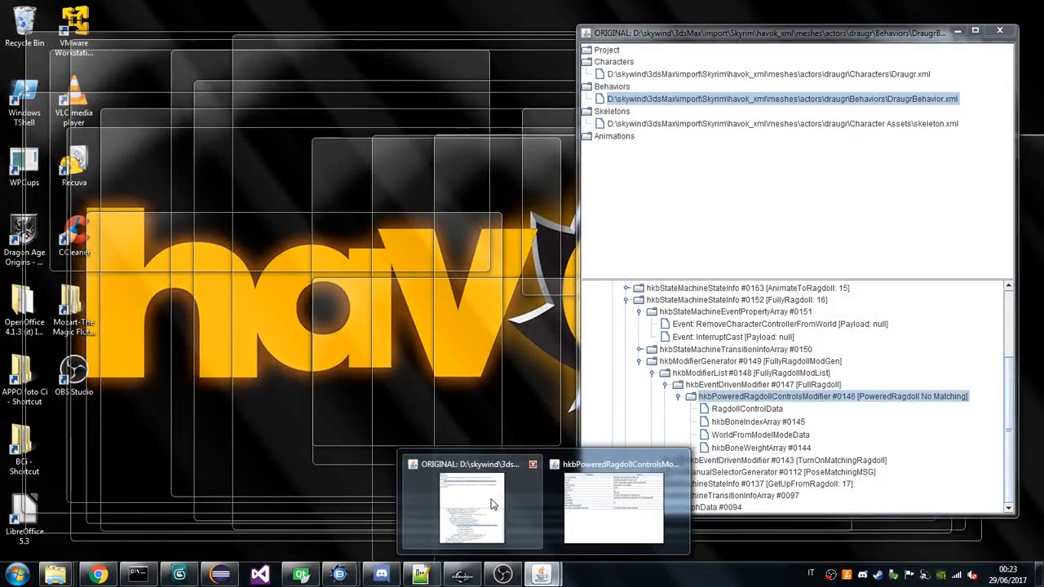
click(492, 504)
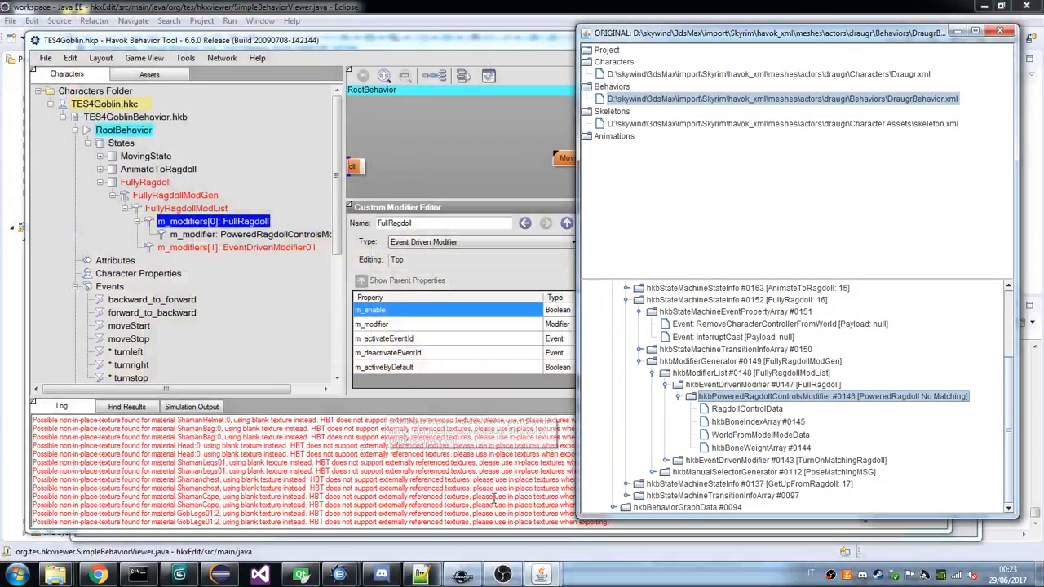
double_click(739, 435)
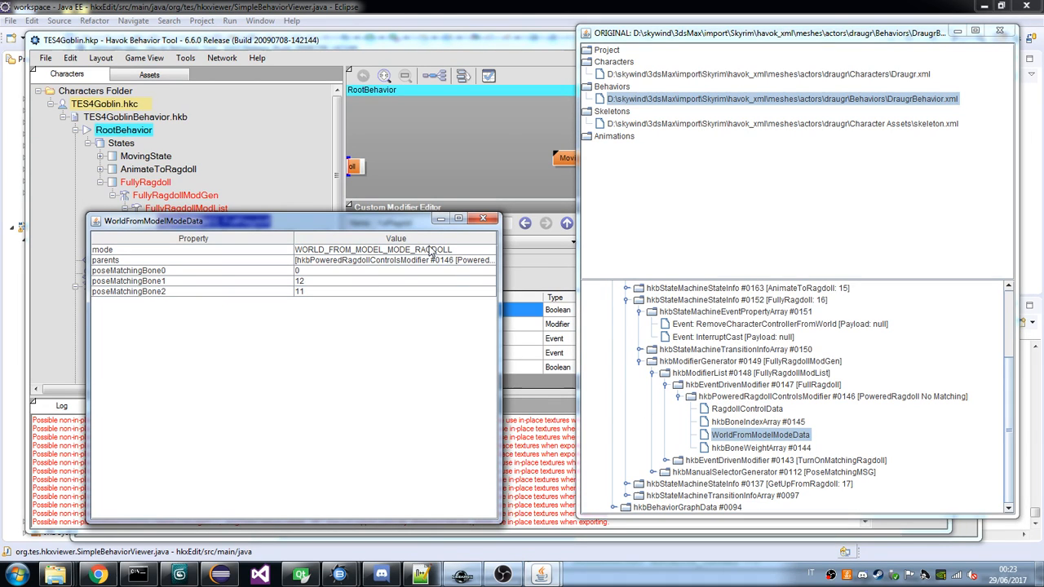
click(368, 42)
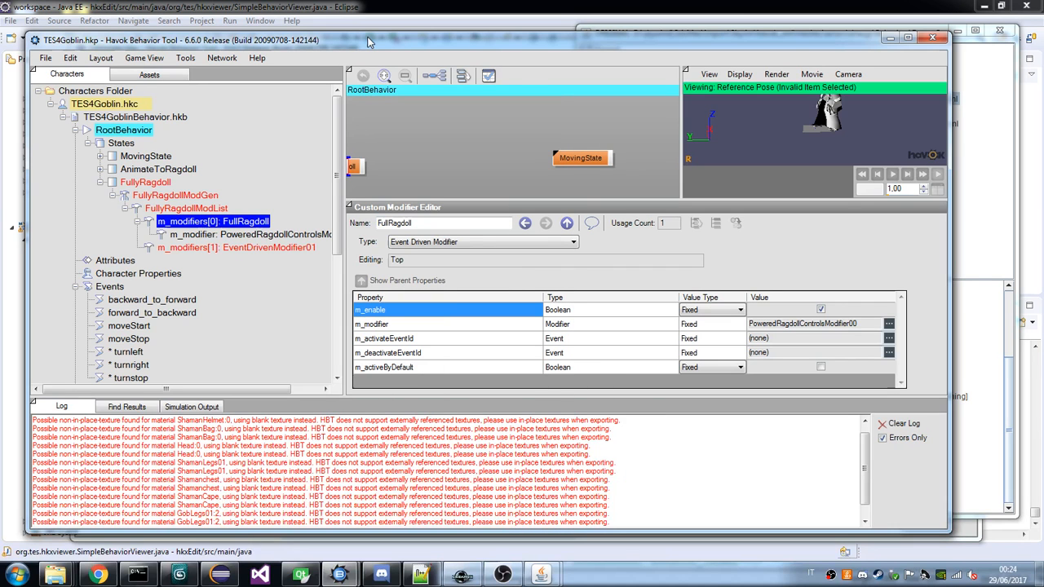
click(496, 341)
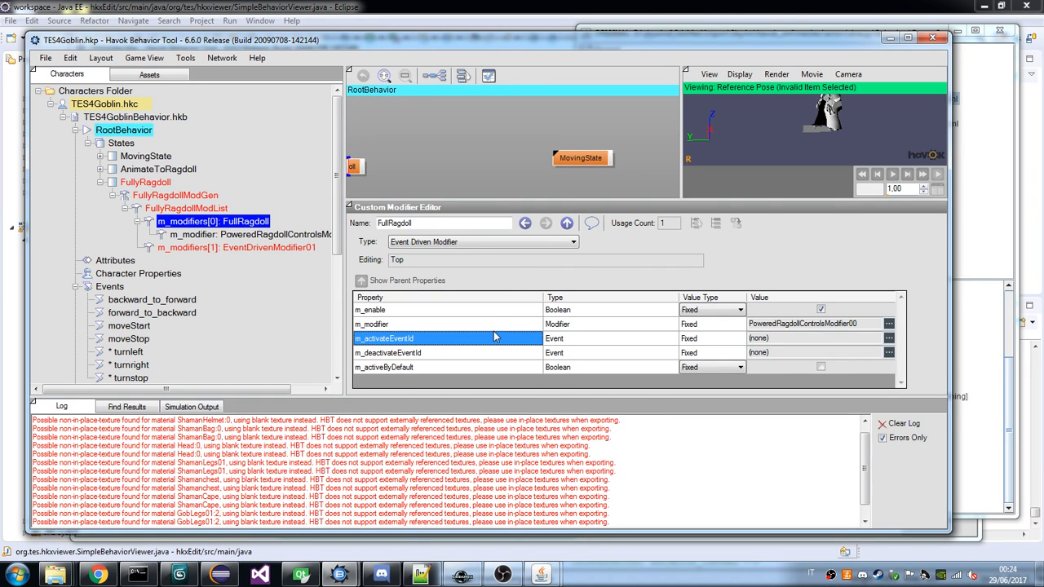
click(494, 326)
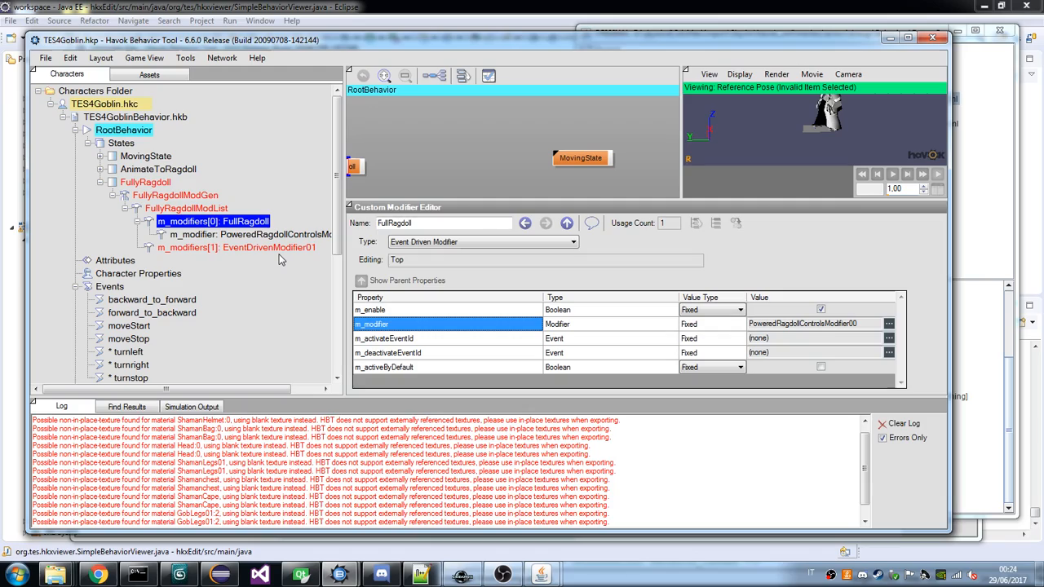
click(261, 234)
mouse_move(541, 575)
mouse_move(489, 526)
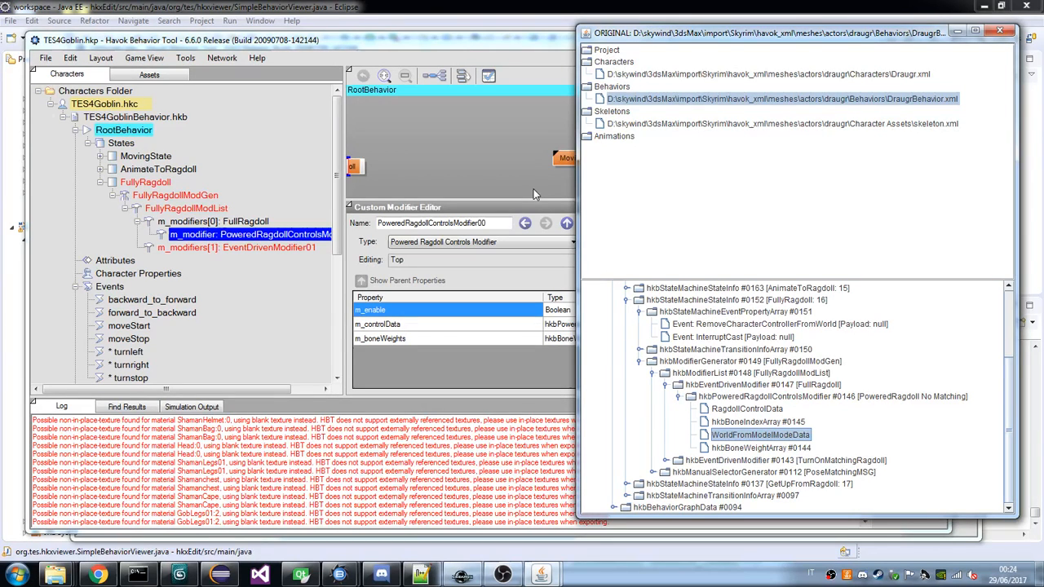
Check the value types offered for m_enable in the goblin's powered ragdoll controls modifier against the draugr tree.
click(534, 194)
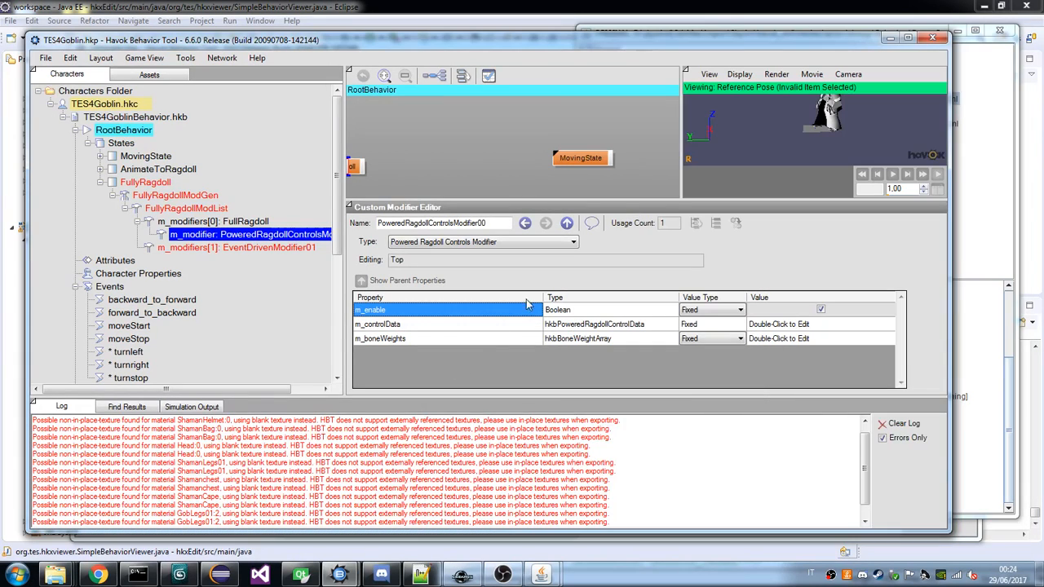
click(720, 311)
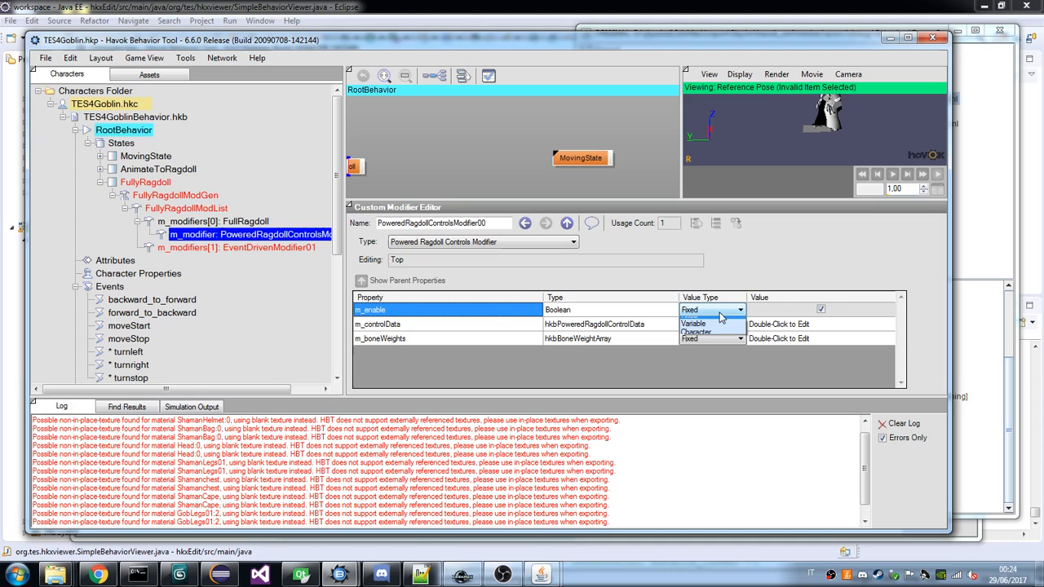
click(722, 339)
click(975, 368)
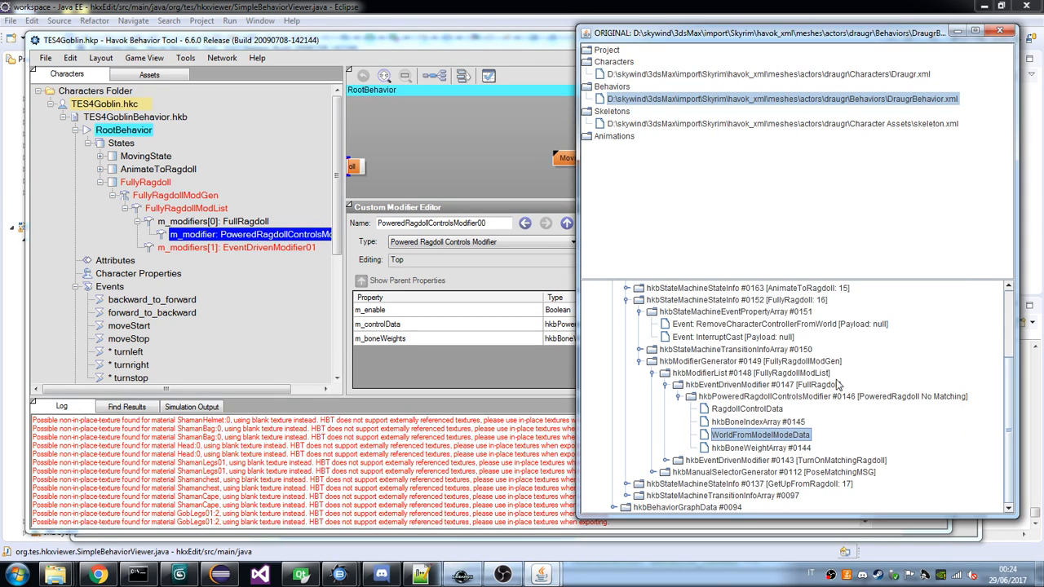
click(527, 374)
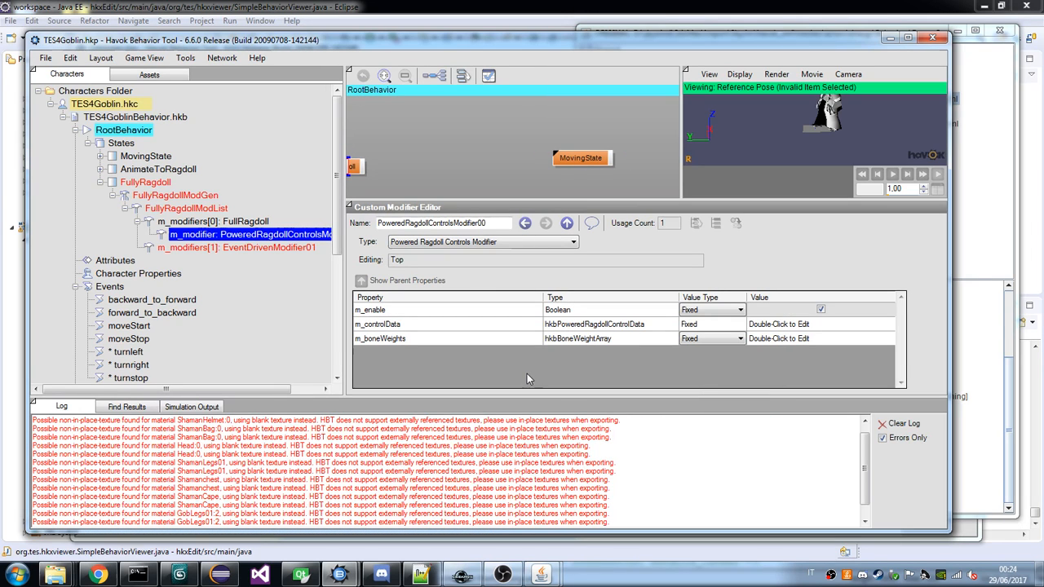
click(548, 242)
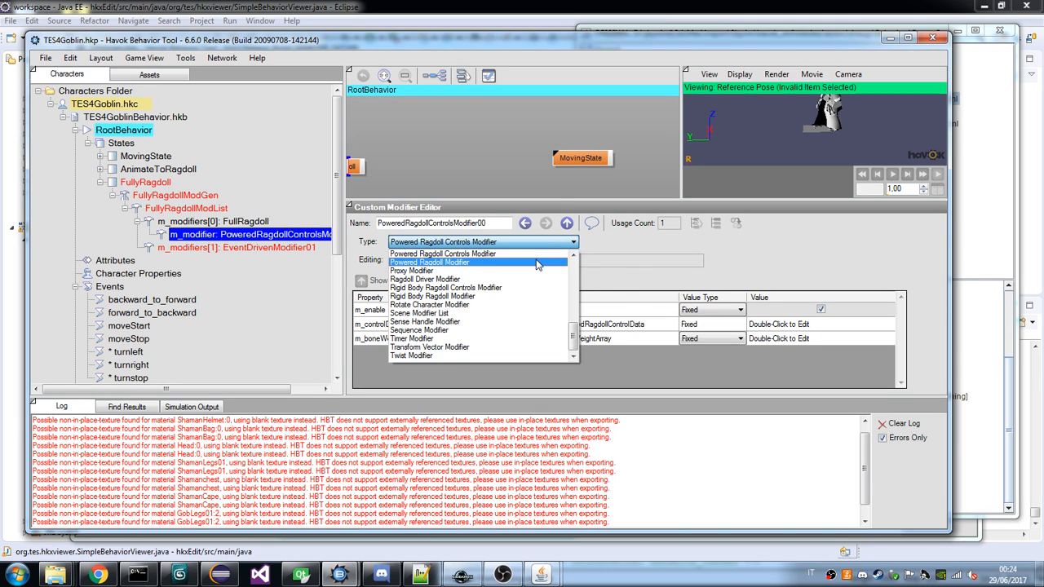
click(538, 262)
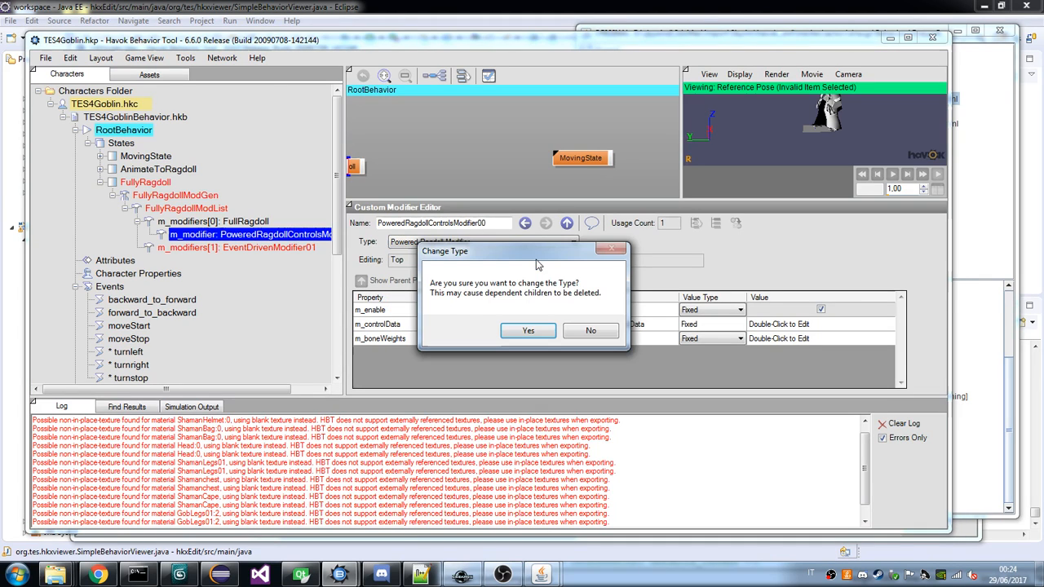
click(587, 330)
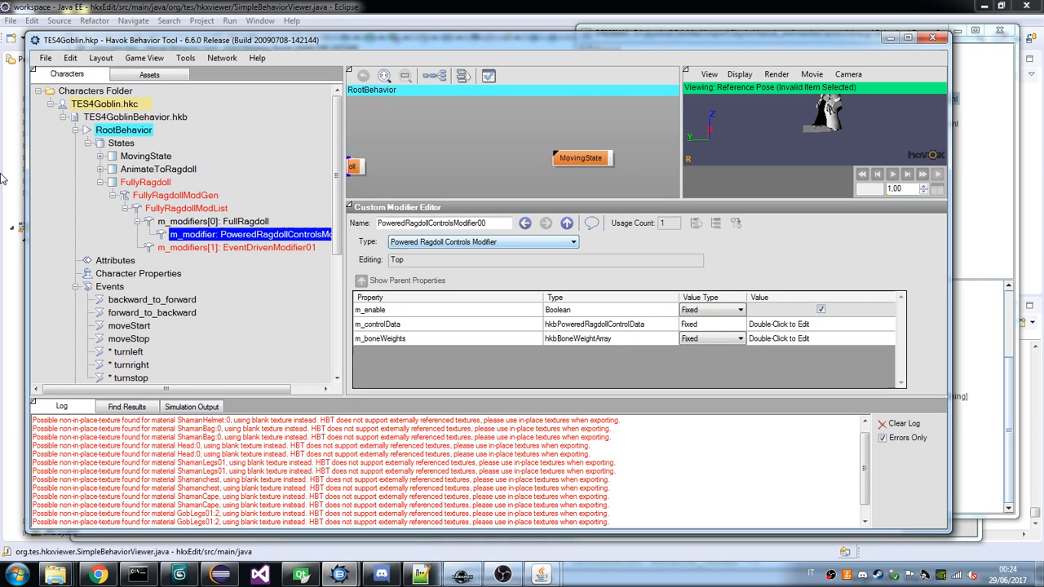
Inspect the draugr's PoweredRagdoll No Matching properties and the control, bone index, world-from-model and bone weight data under PoweredRagdollMatching.
key(alt+Tab)
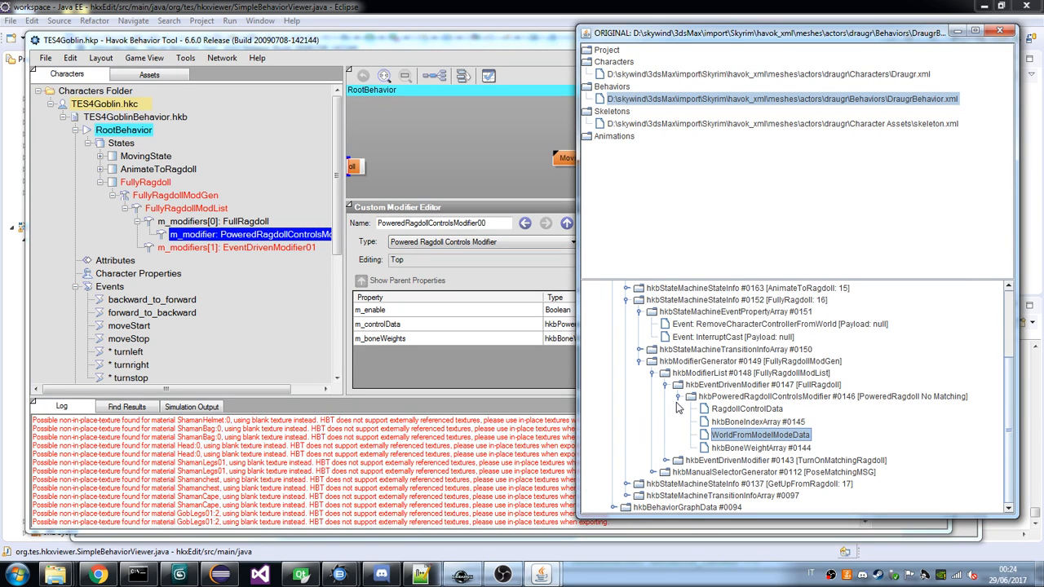
double_click(677, 398)
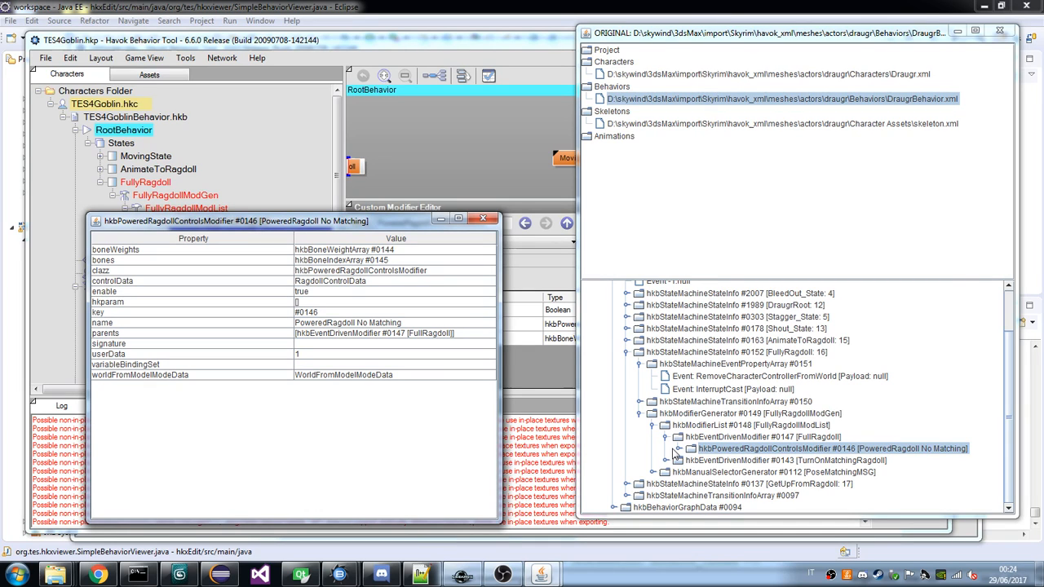
click(666, 460)
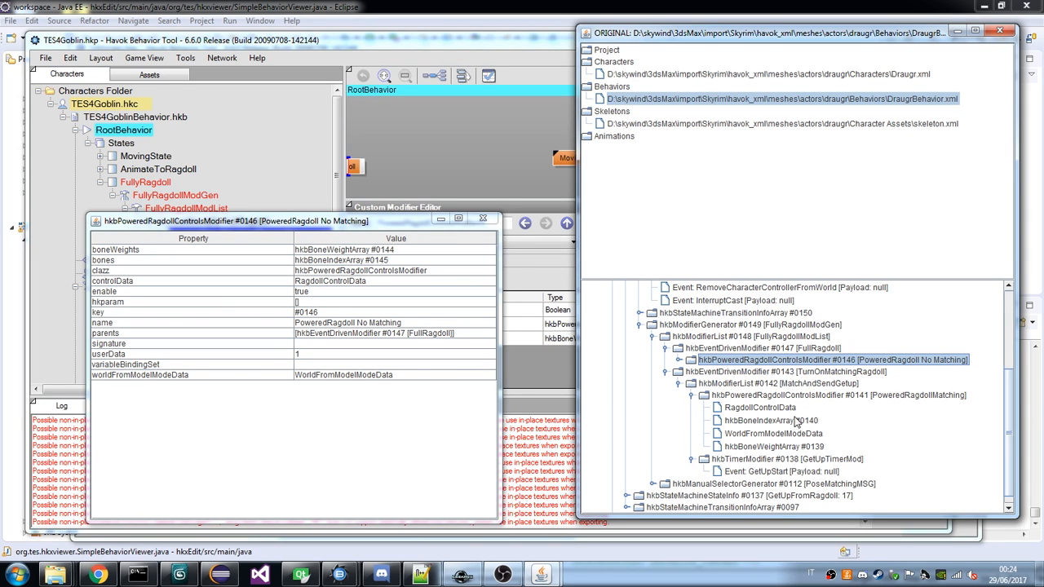
click(773, 407)
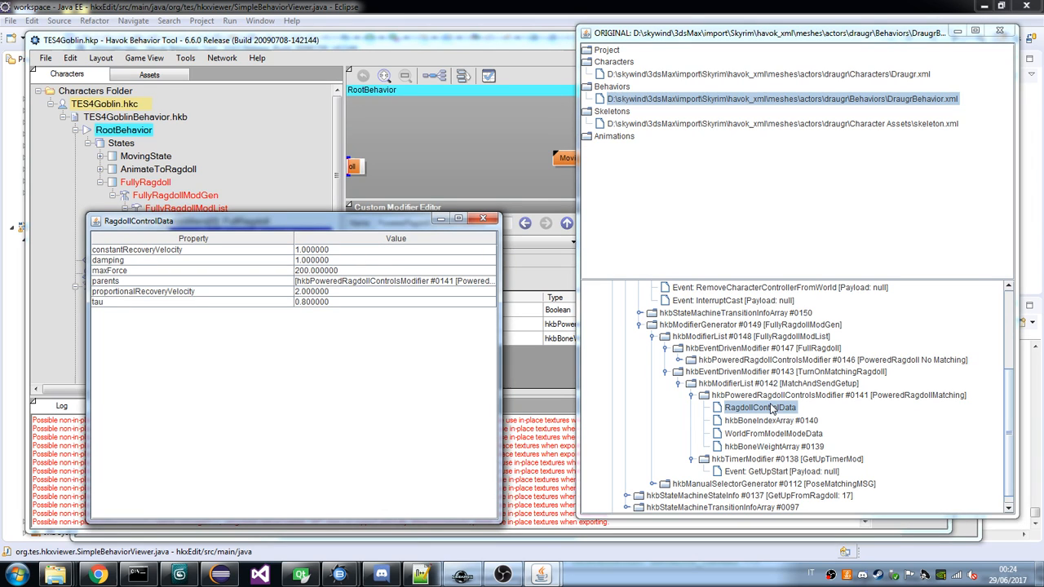
click(777, 420)
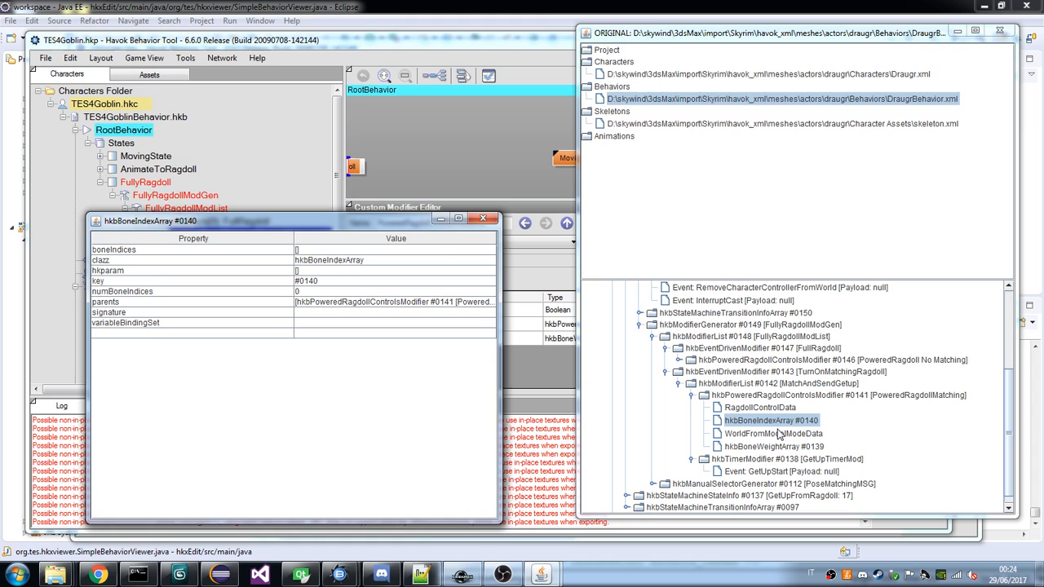
click(779, 435)
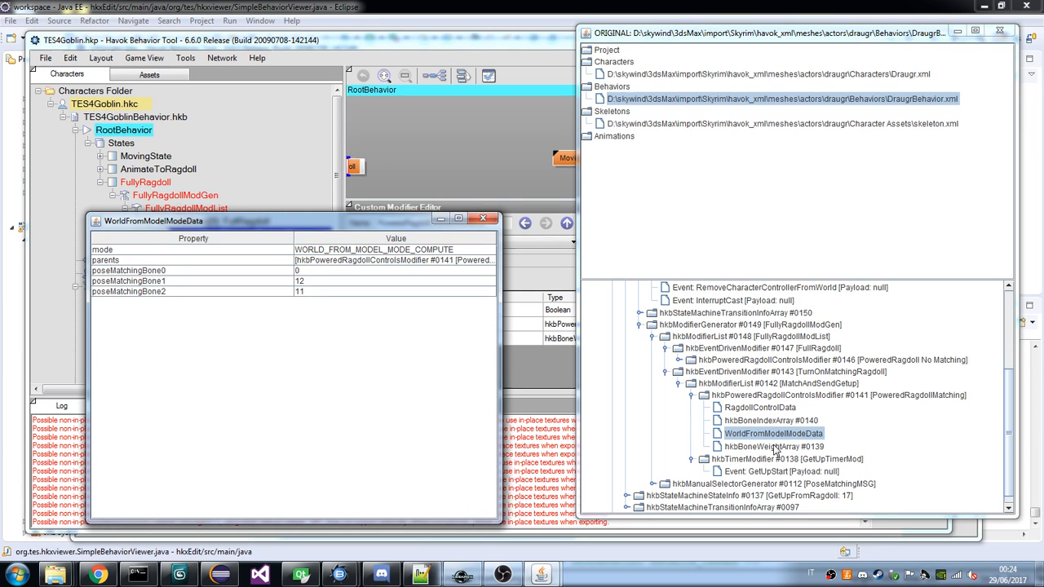
click(776, 448)
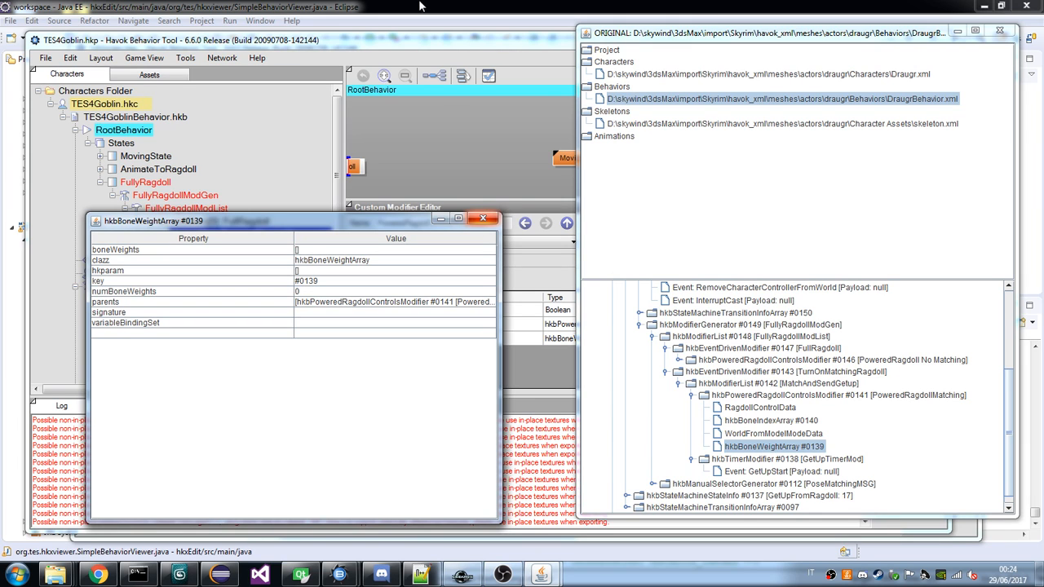
In the TES4Goblin project, give EventDrivenModifier01 a new Rigid Body Ragdoll Controls Modifier as its child modifier.
click(434, 50)
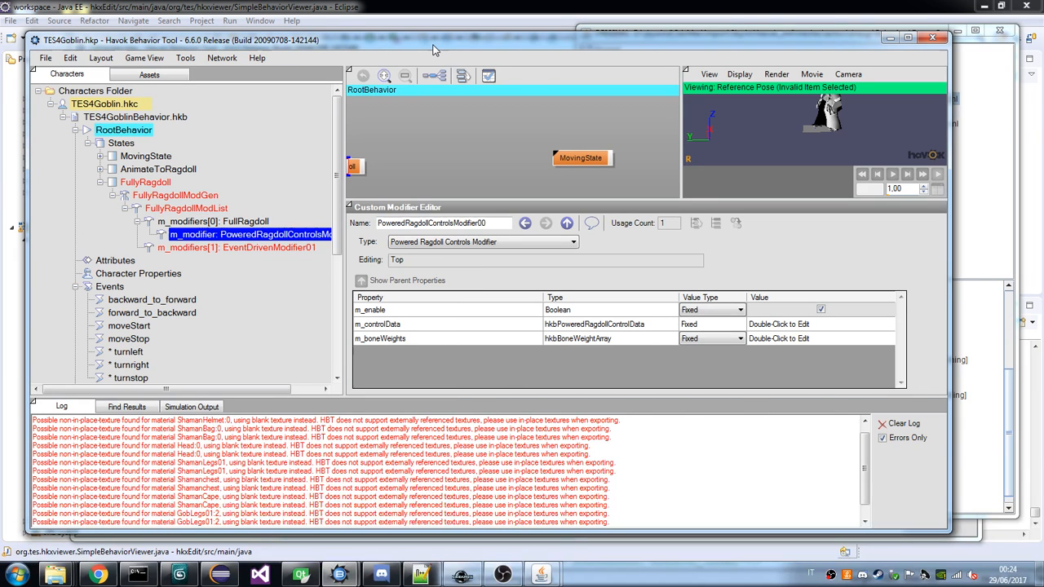
click(237, 247)
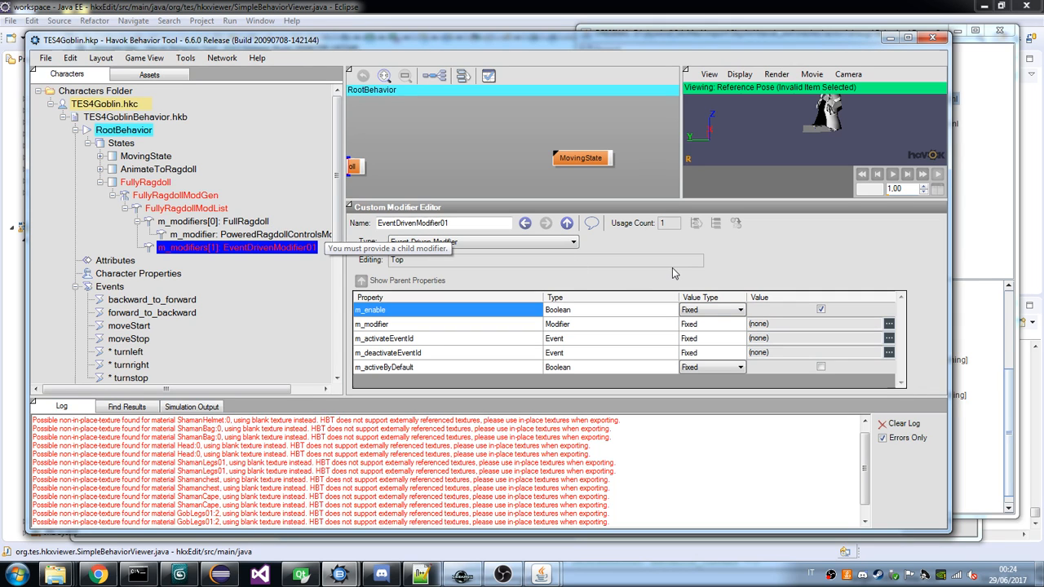
click(889, 323)
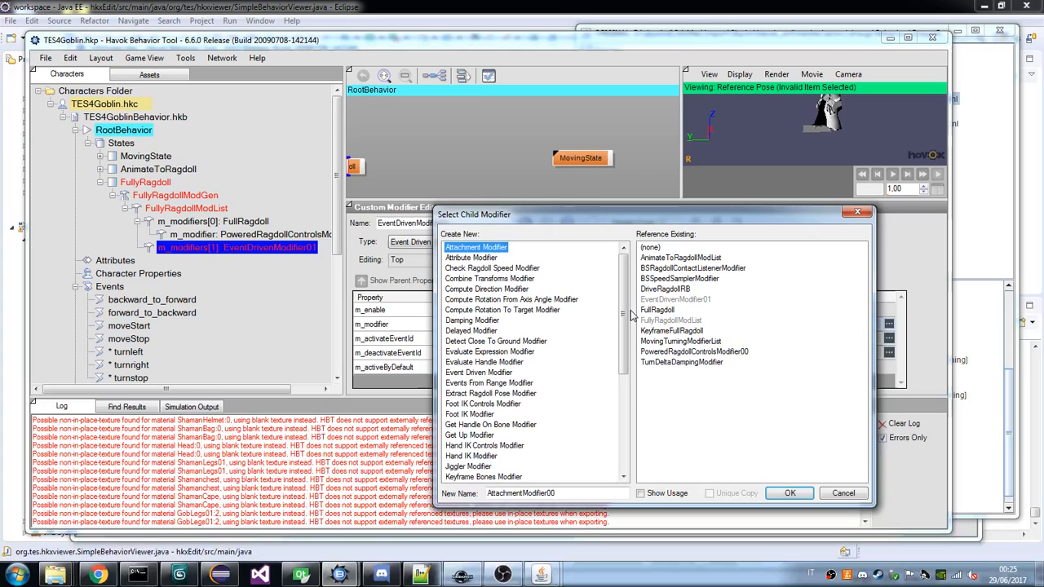
drag(630, 317, 631, 436)
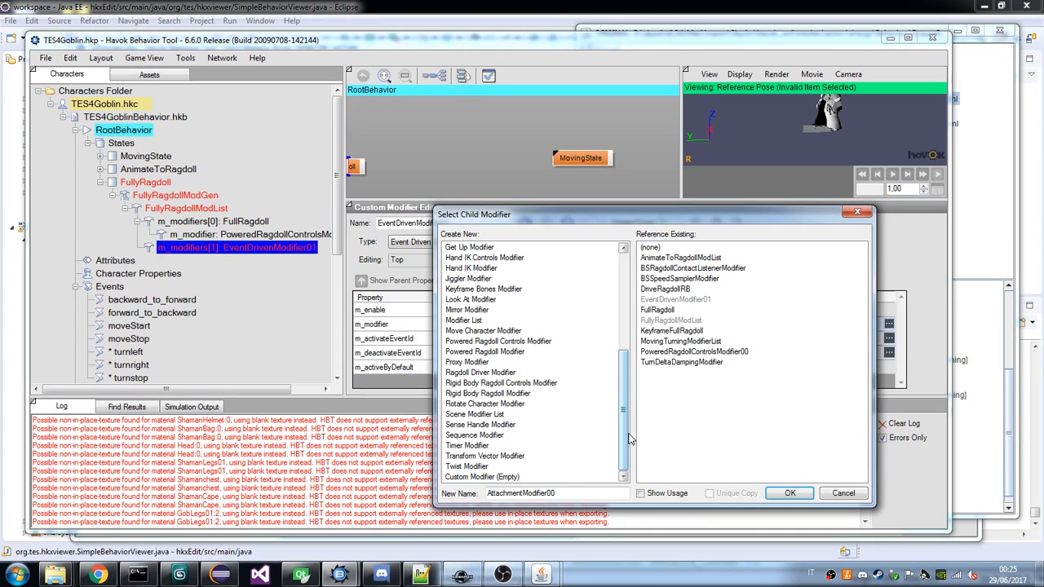
click(522, 383)
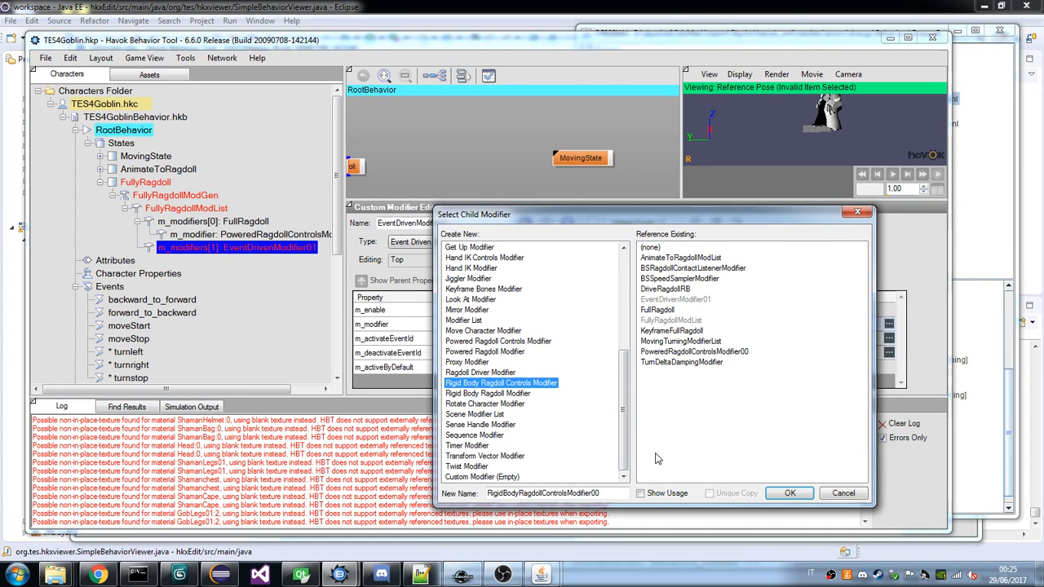
click(790, 493)
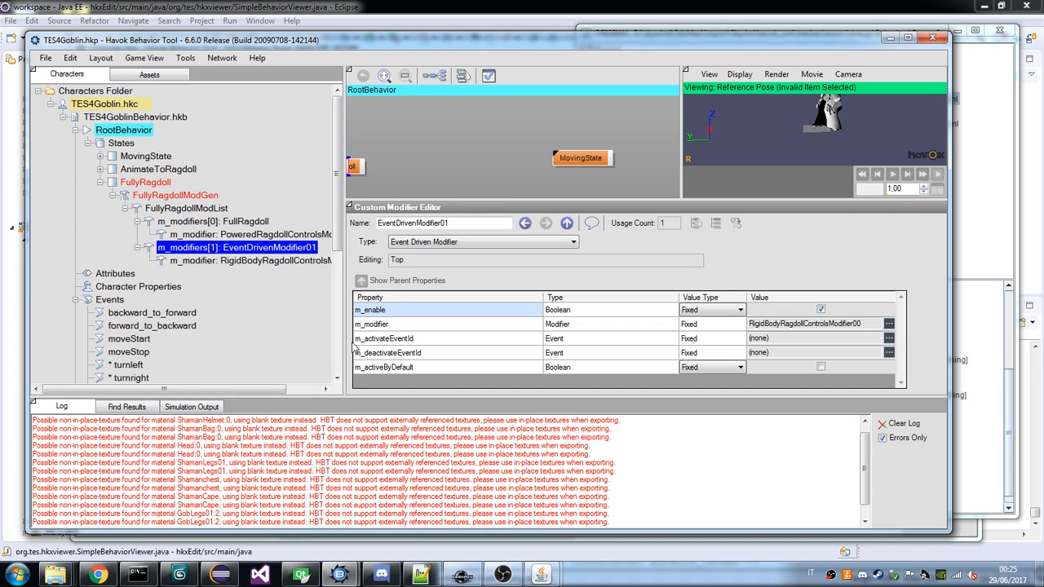
Review the properties of the draugr's TurnOnMatchingRagdoll event-driven modifier and return to the goblin project.
click(553, 574)
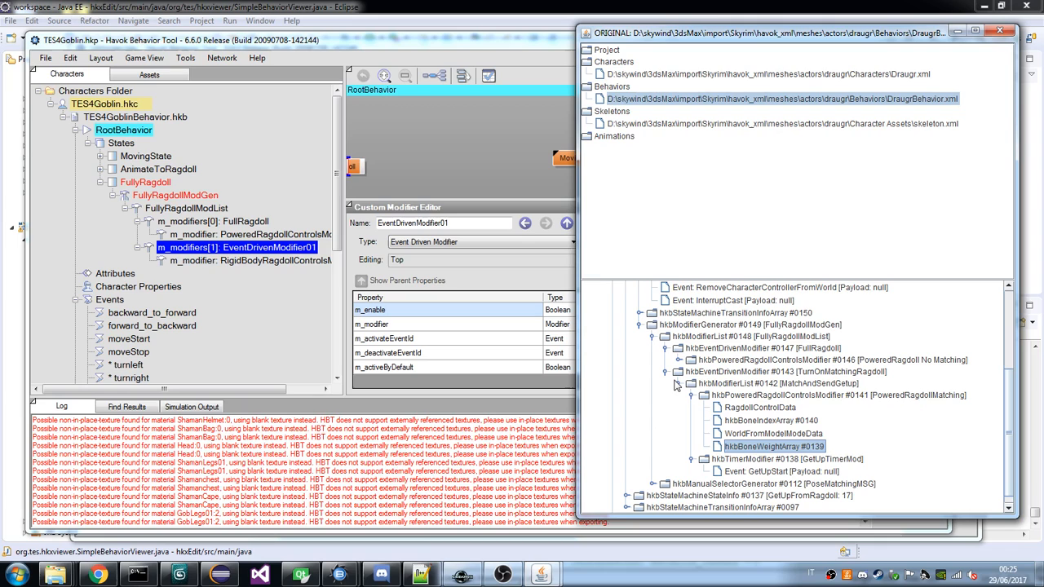
double_click(674, 377)
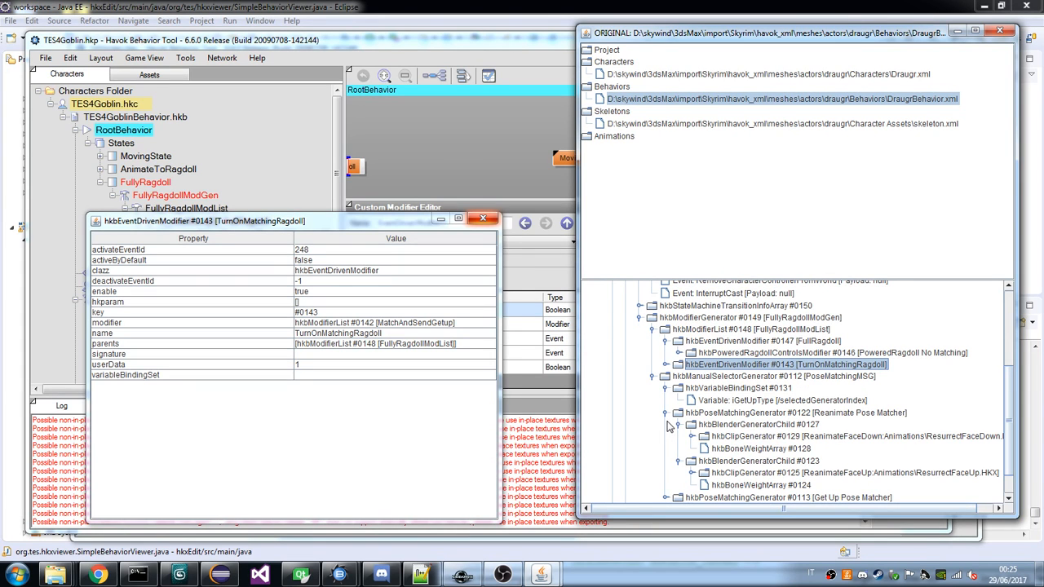
click(563, 372)
Collapse the goblin's ragdoll modifier branches and try to give FullyRagdollModGen a new Manual Selector Generator as its child node.
click(125, 209)
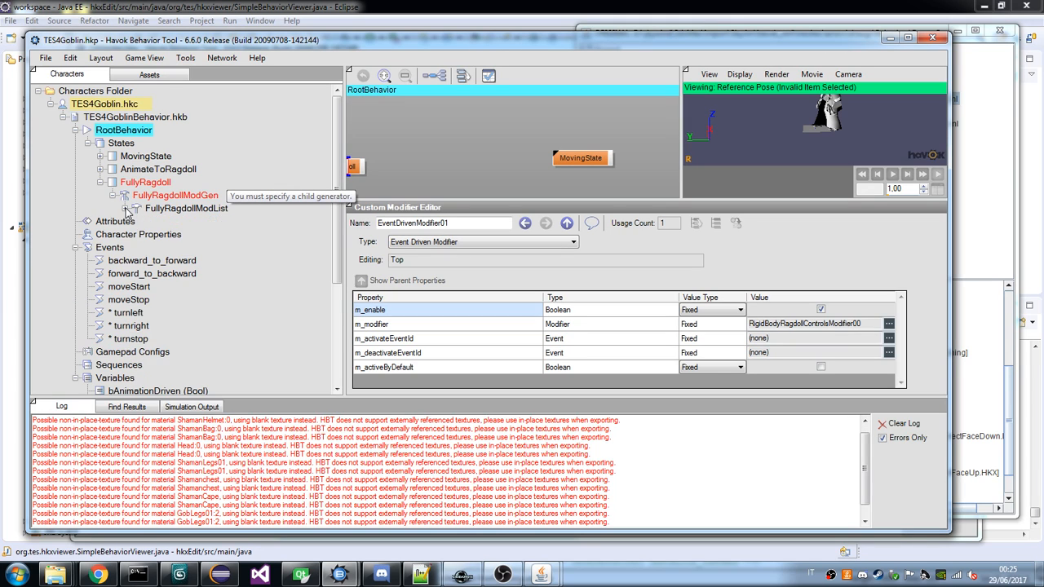
click(113, 196)
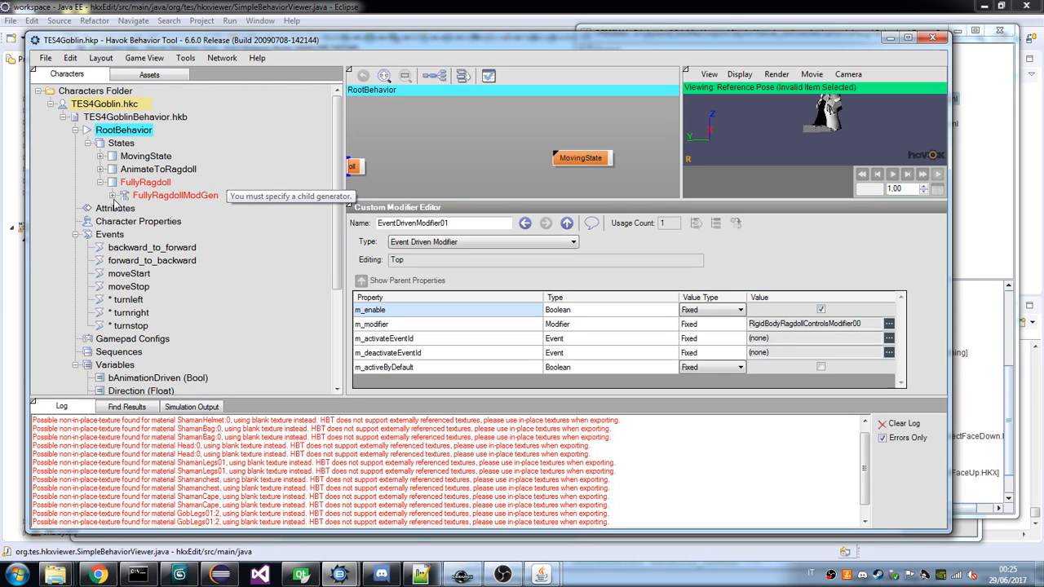
click(144, 182)
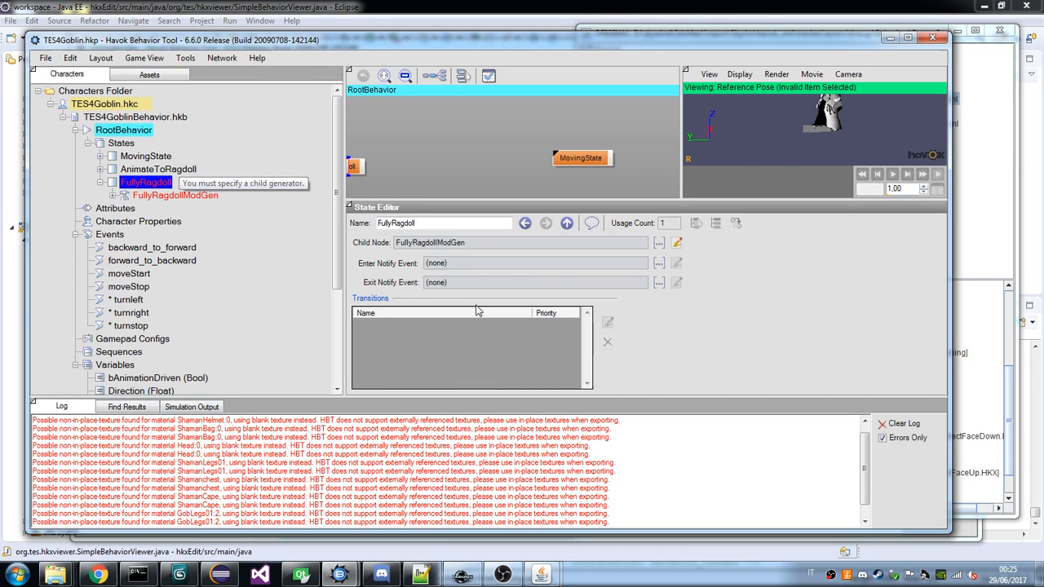
key(Down)
click(593, 271)
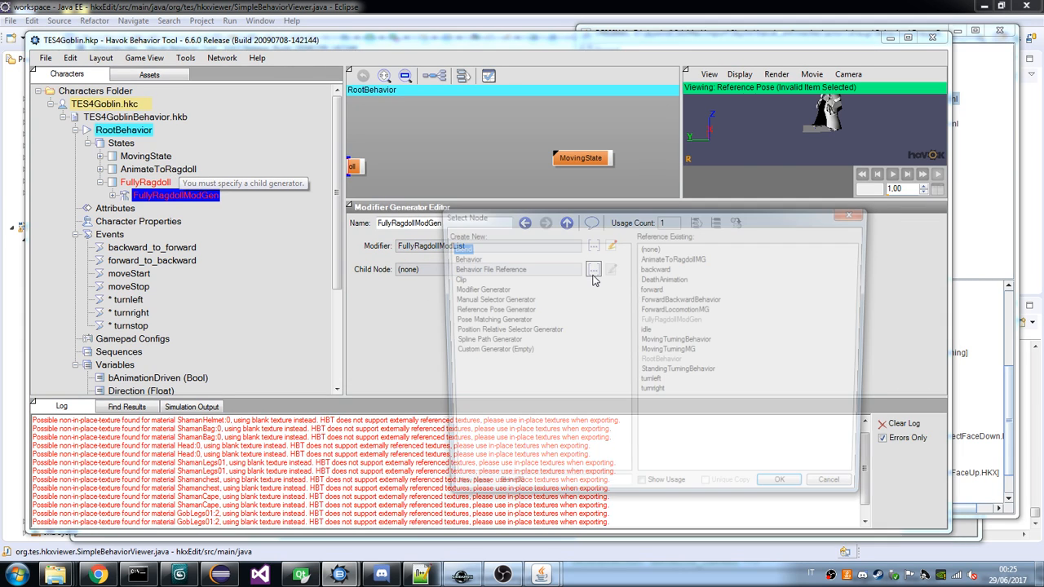
click(526, 300)
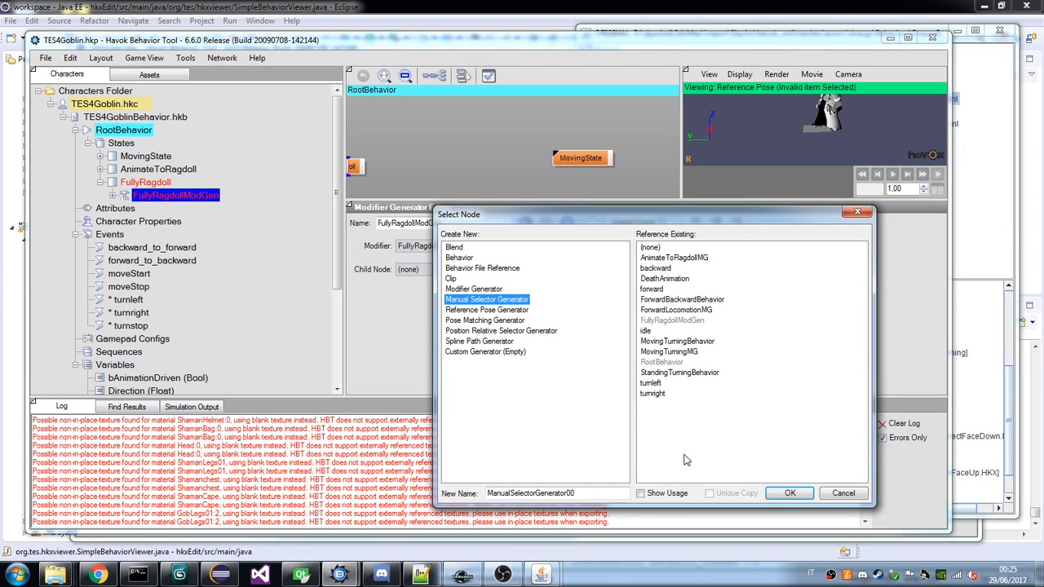
click(804, 492)
Inspect the draugr's ReanimateFaceDown clip generator and open the Animations folder of the exported TES4Goblin files.
click(973, 437)
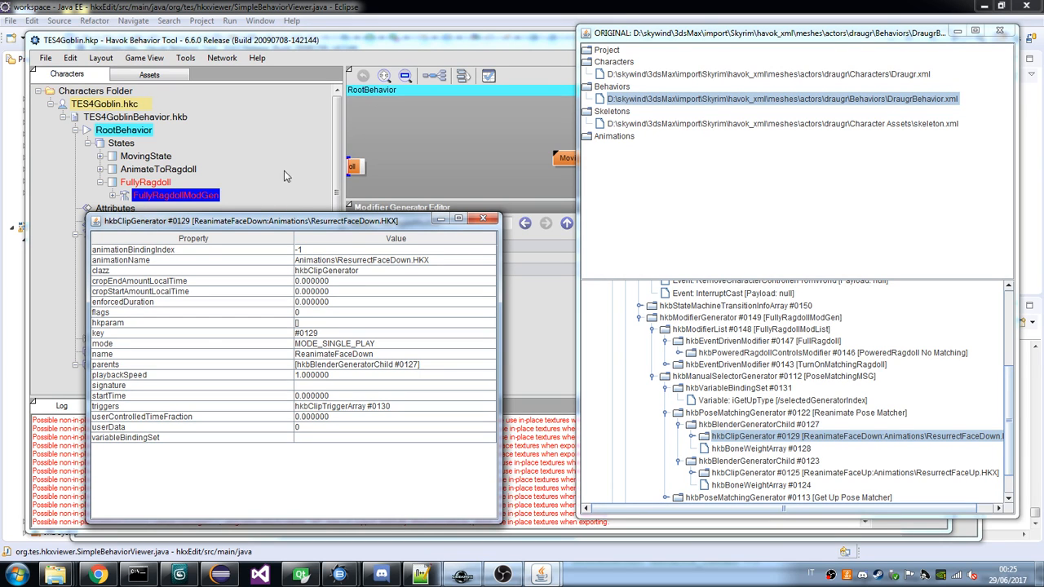
click(52, 574)
double_click(244, 197)
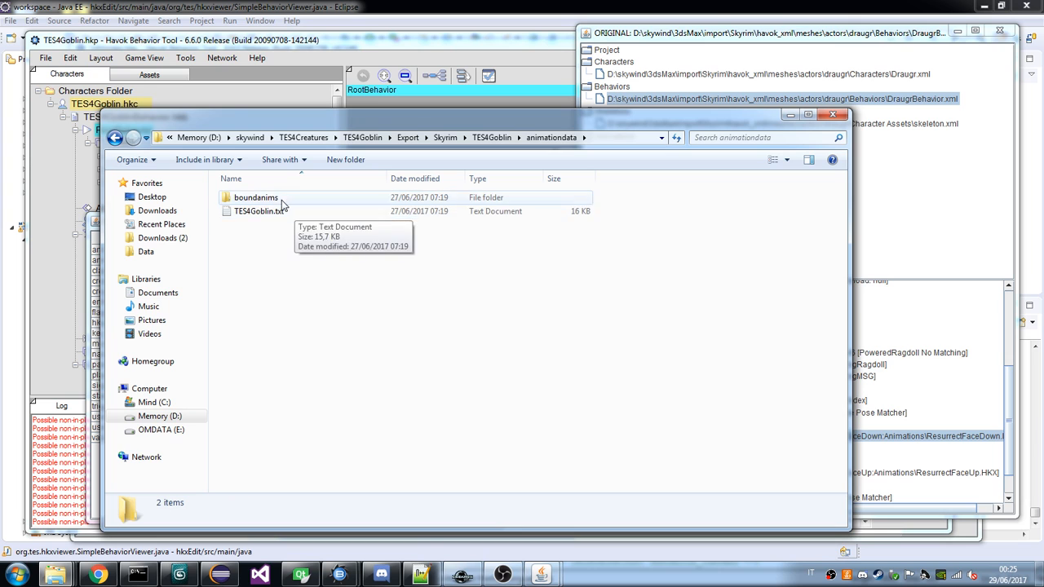
double_click(281, 199)
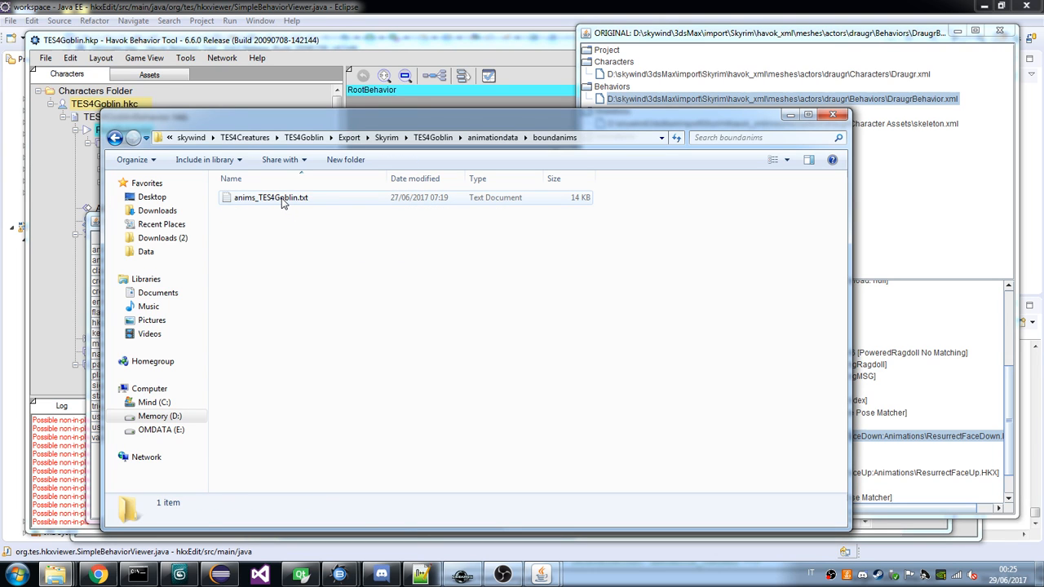
key(BackSpace)
key(BackSpace)
double_click(253, 211)
Look through the goblin's exported animations for a face-down get-up animation and select getupfacedown.hkx.
scroll(343, 303, down, 6)
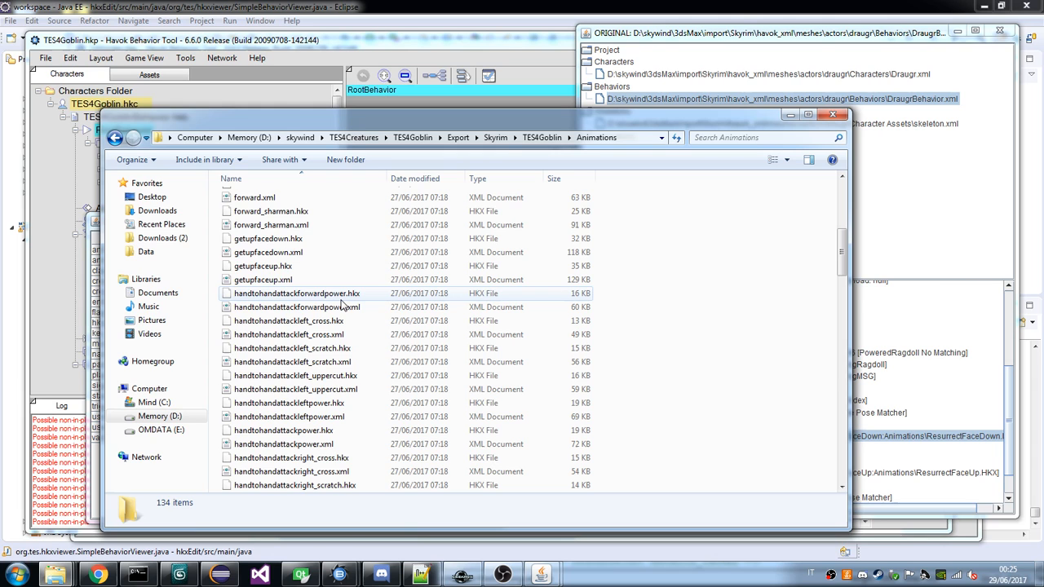
scroll(342, 304, down, 10)
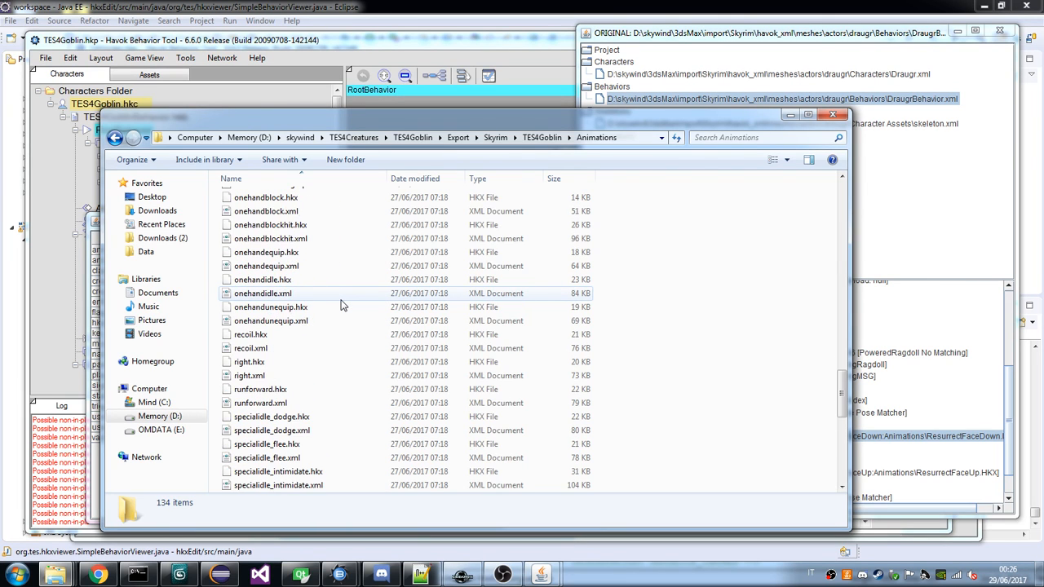
scroll(342, 303, down, 6)
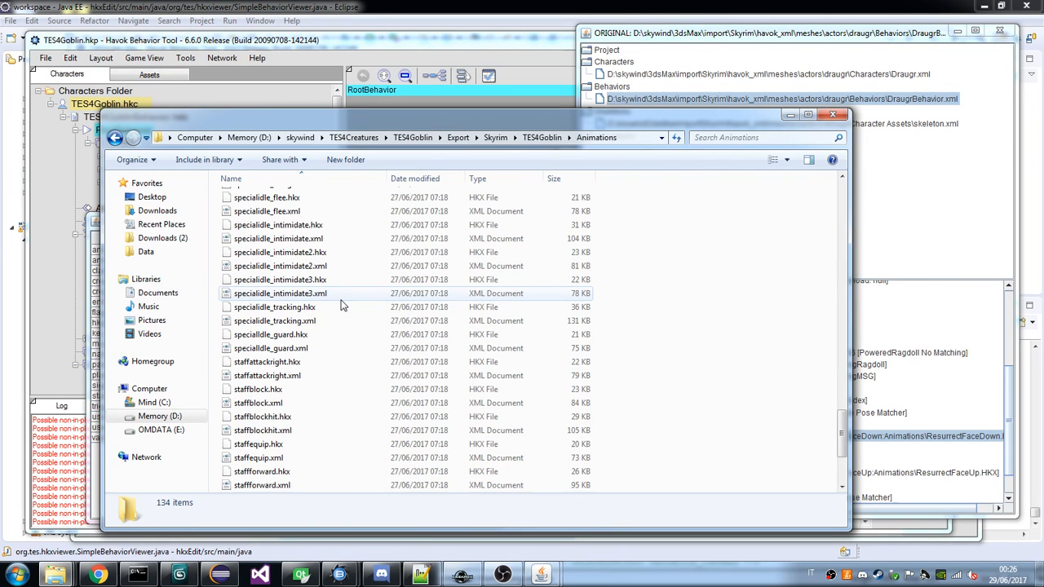
scroll(343, 303, up, 17)
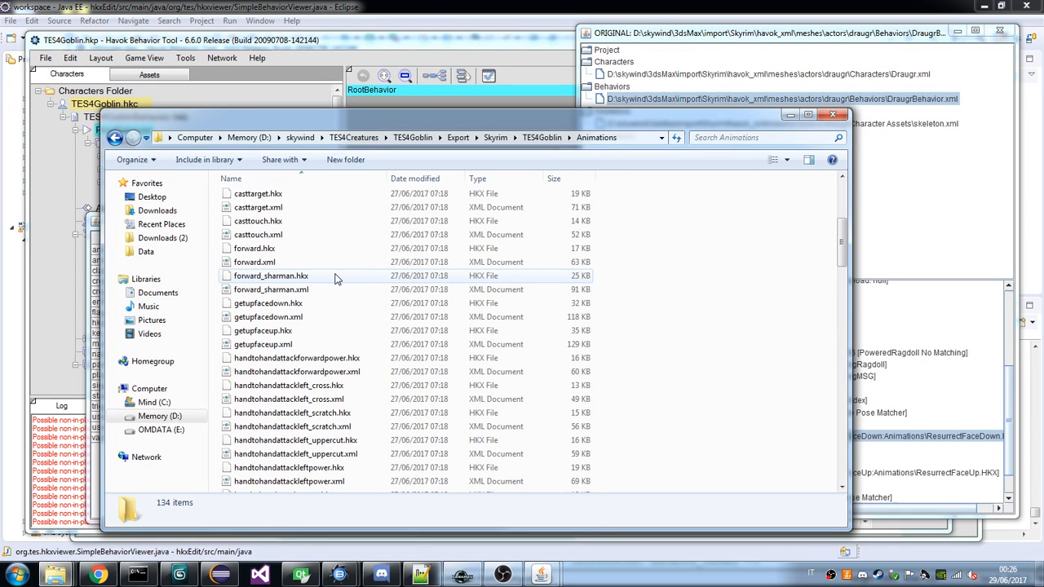
click(274, 302)
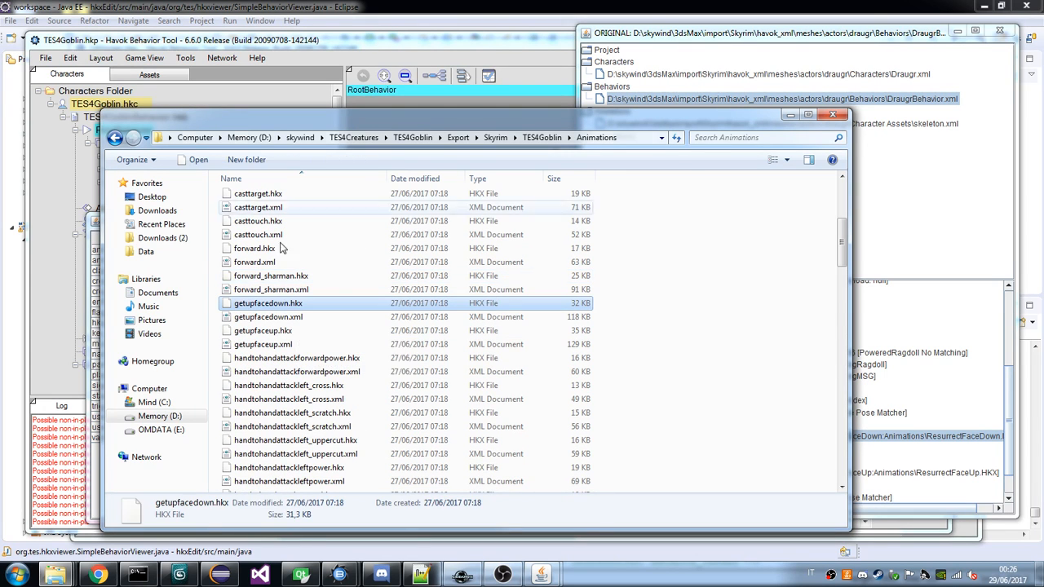
Bring back the TES4Goblin project and the draugr behavior tree, and inspect the Reanimate Pose Matcher's properties under PoseMatchingMSG.
click(300, 8)
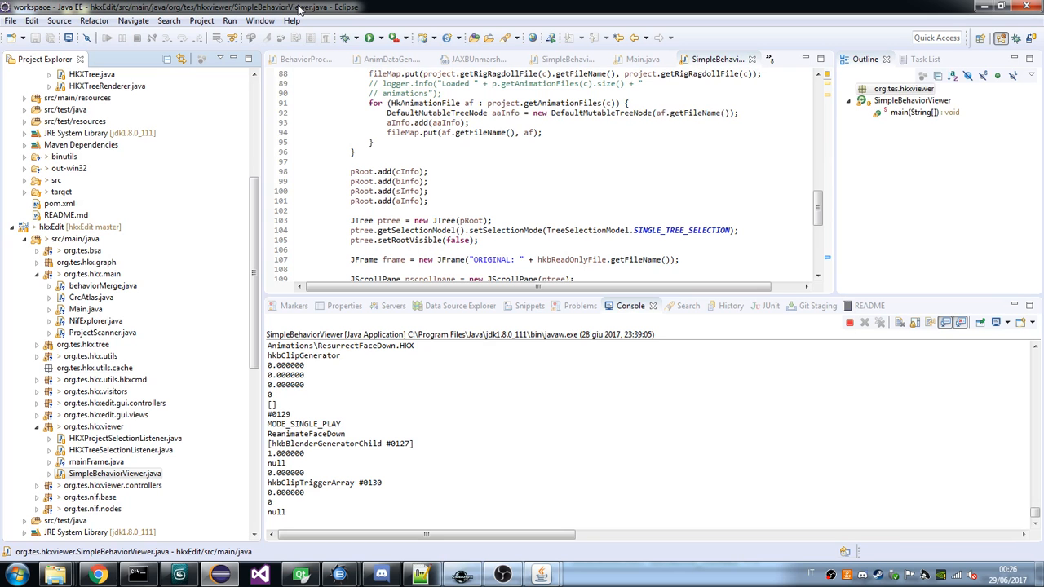
mouse_move(340, 575)
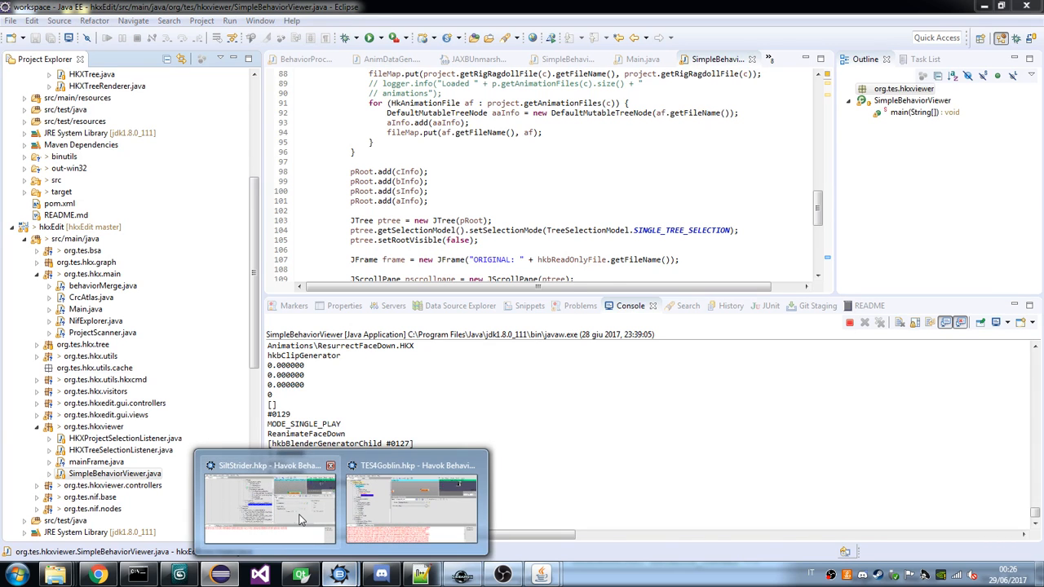
mouse_move(382, 503)
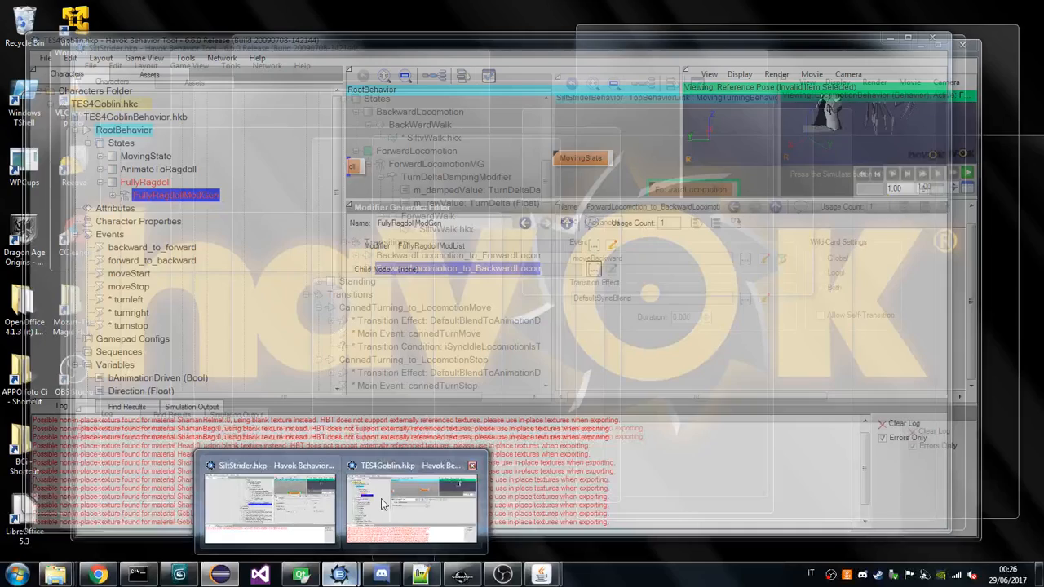
click(382, 504)
click(461, 509)
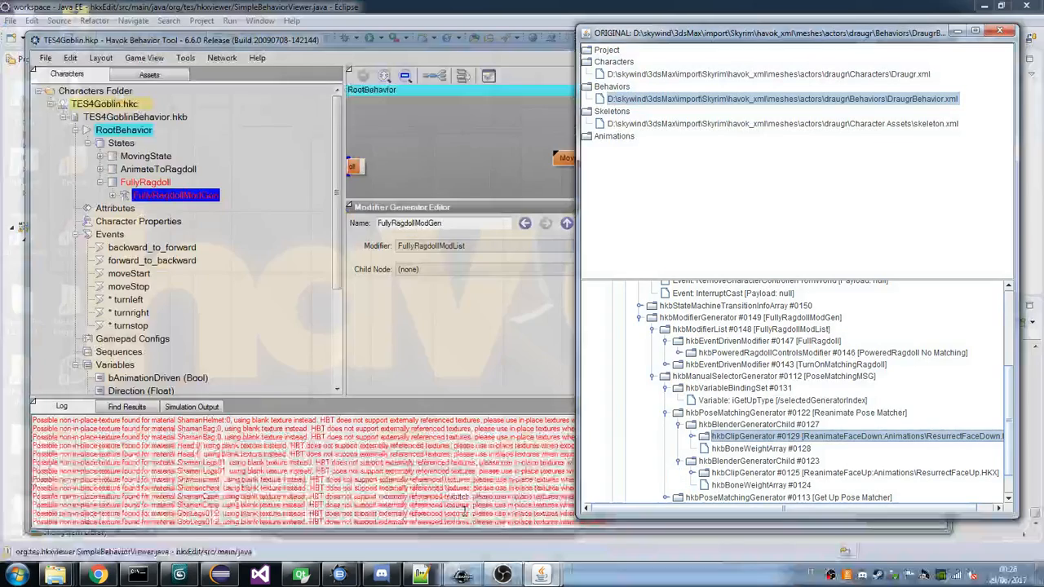
scroll(726, 349, down, 1)
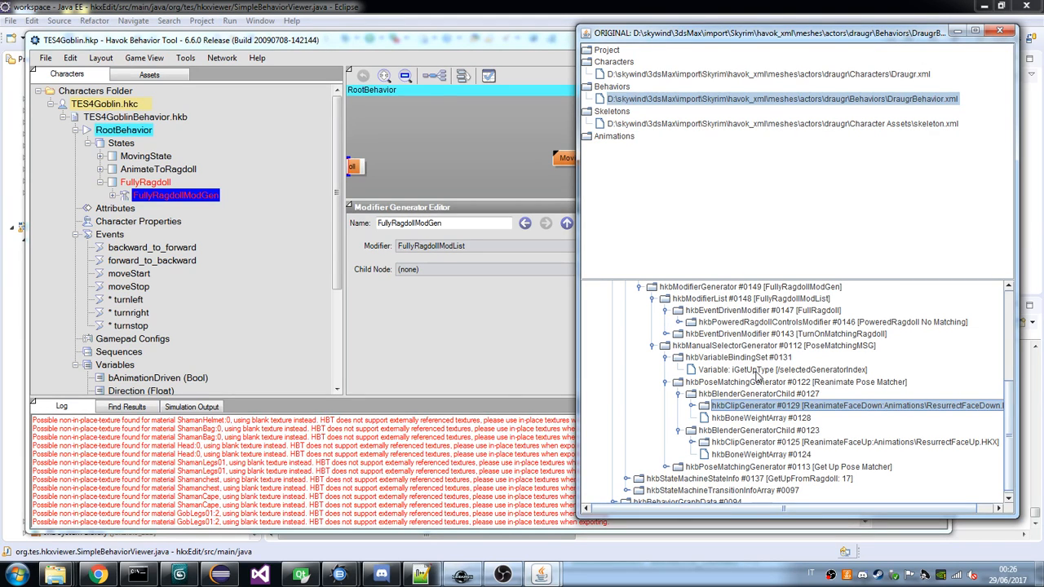
double_click(759, 380)
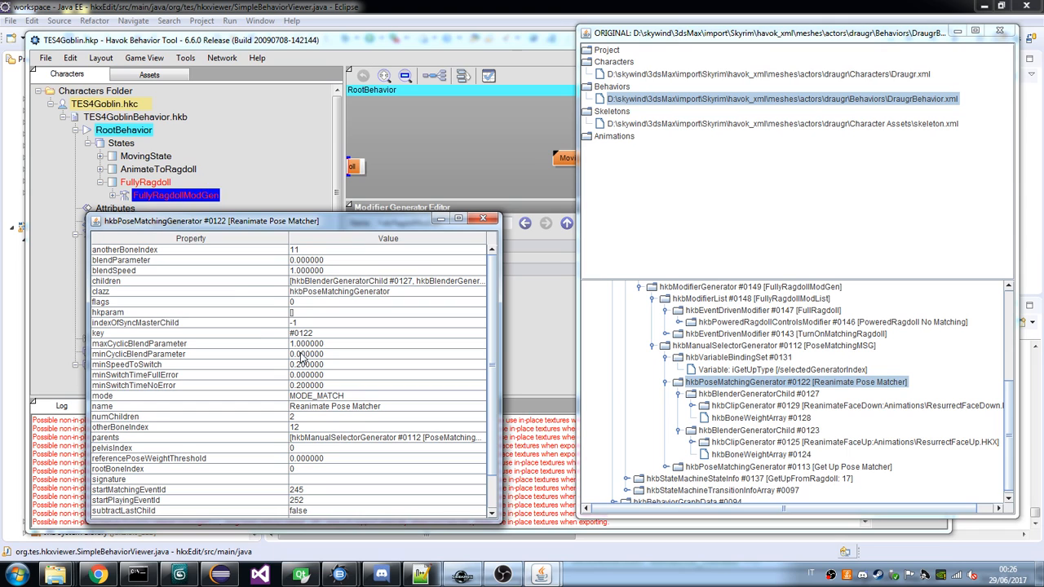
Give FullyRagdollModGen a new Pose Matching Generator as its child node and open that generator's properties.
click(202, 204)
click(591, 270)
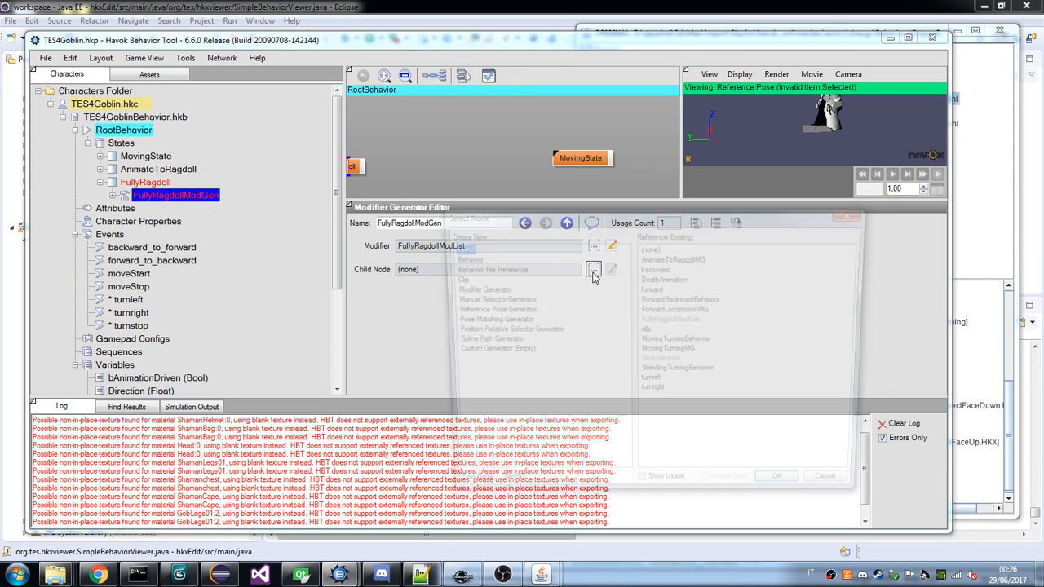
click(485, 320)
click(790, 492)
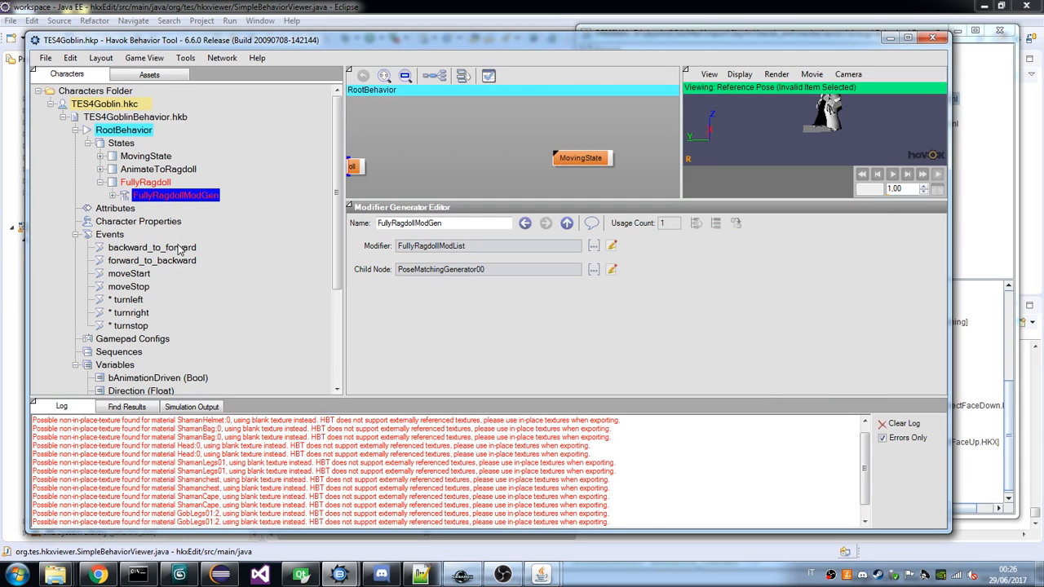
click(114, 196)
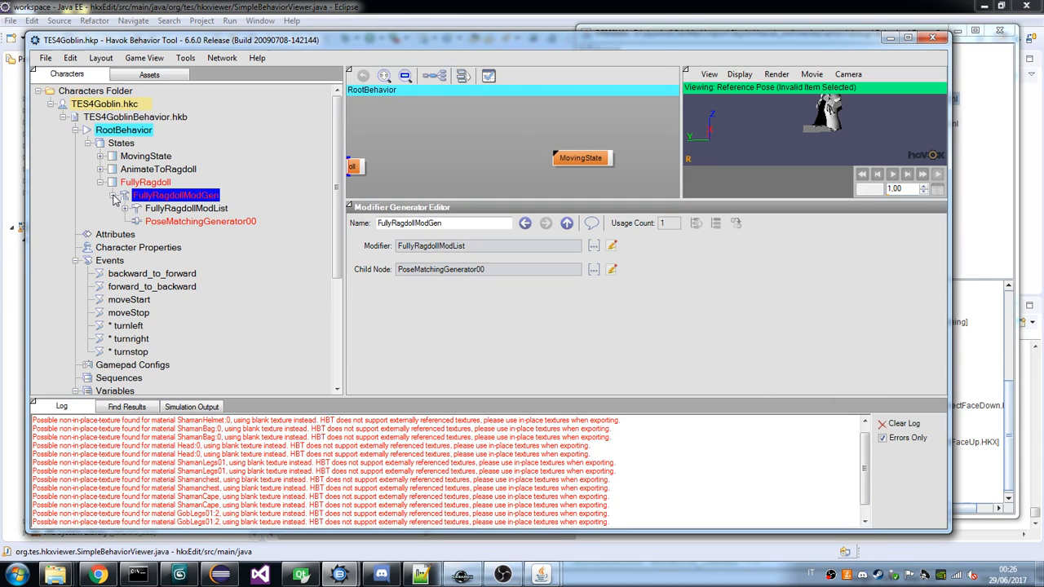
click(196, 221)
Bring up the draugr behavior tree and inspect the bone weight arrays of the Reanimate Pose Matcher's two blender children.
mouse_move(541, 575)
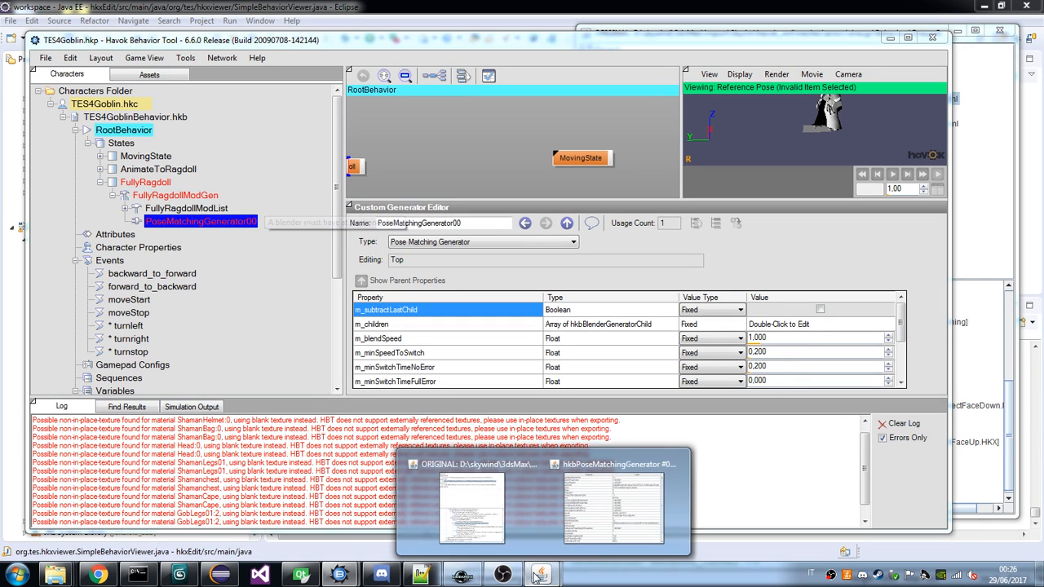
click(596, 498)
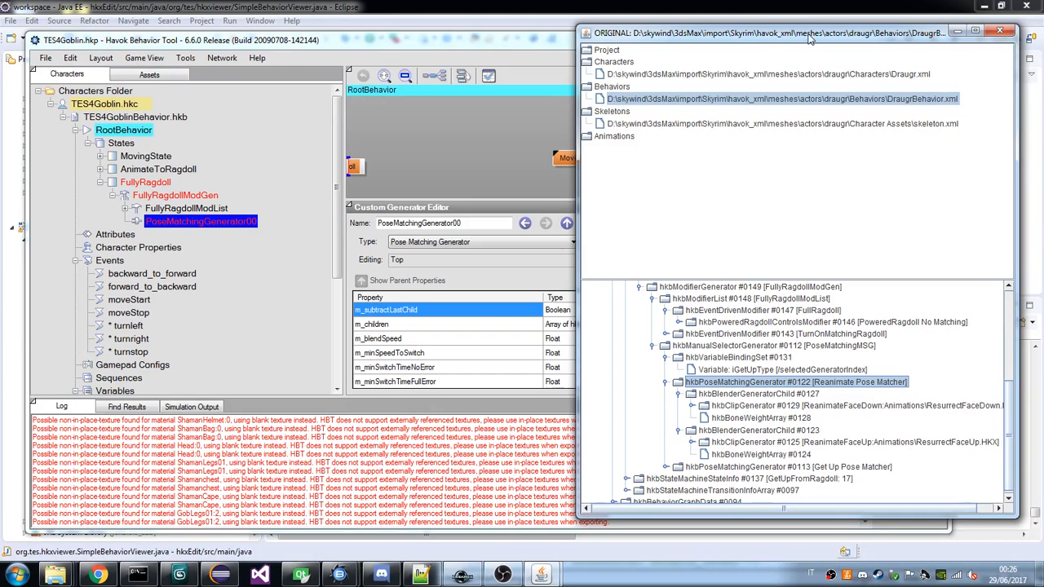
drag(804, 35, 560, 45)
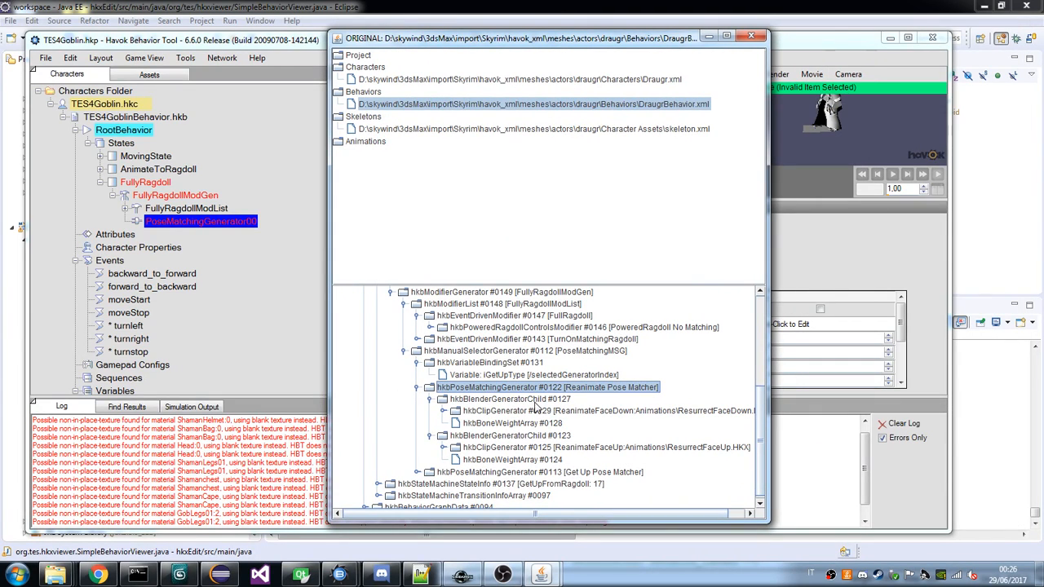
double_click(495, 426)
click(542, 460)
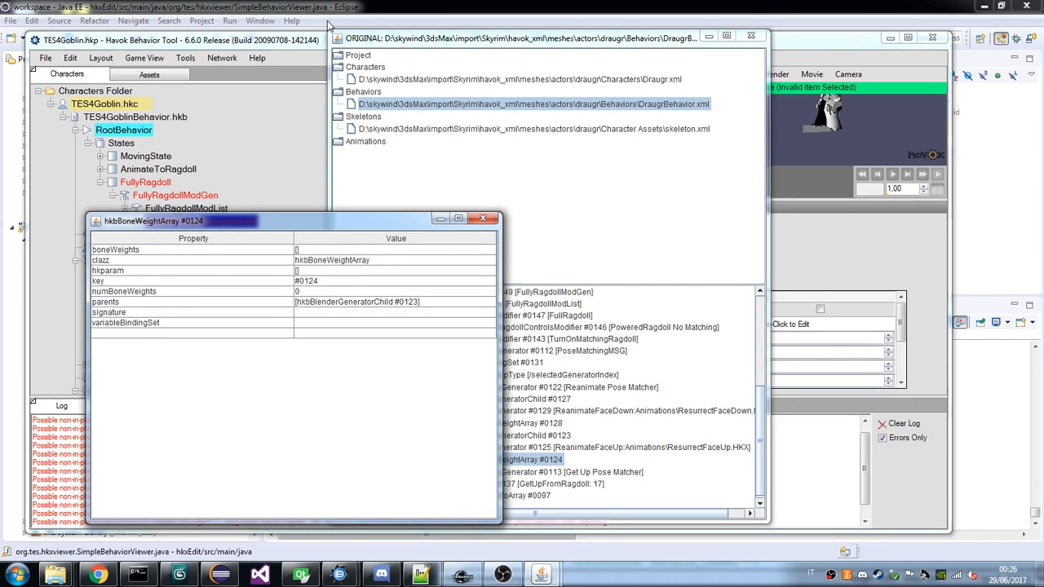
Put the draugr viewer windows away and switch back to the TES4Goblin project in Havok Behavior Tool.
click(330, 26)
click(462, 576)
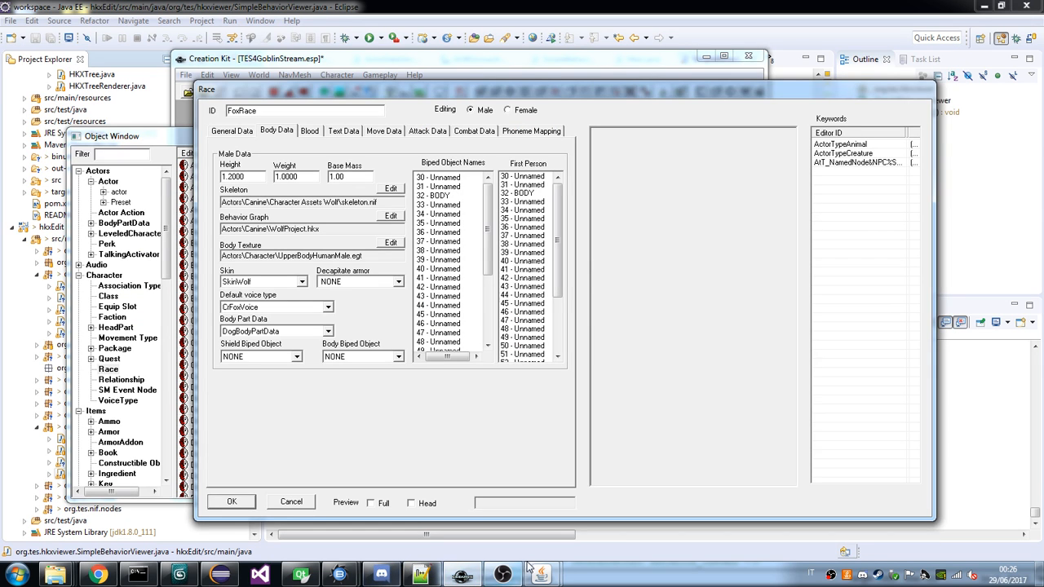
click(547, 580)
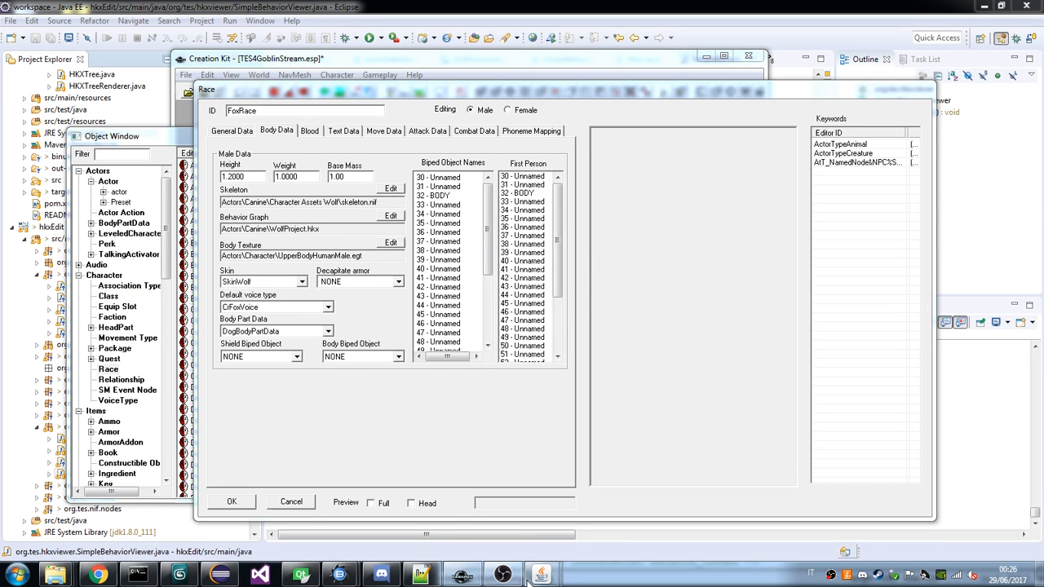
click(340, 575)
click(289, 524)
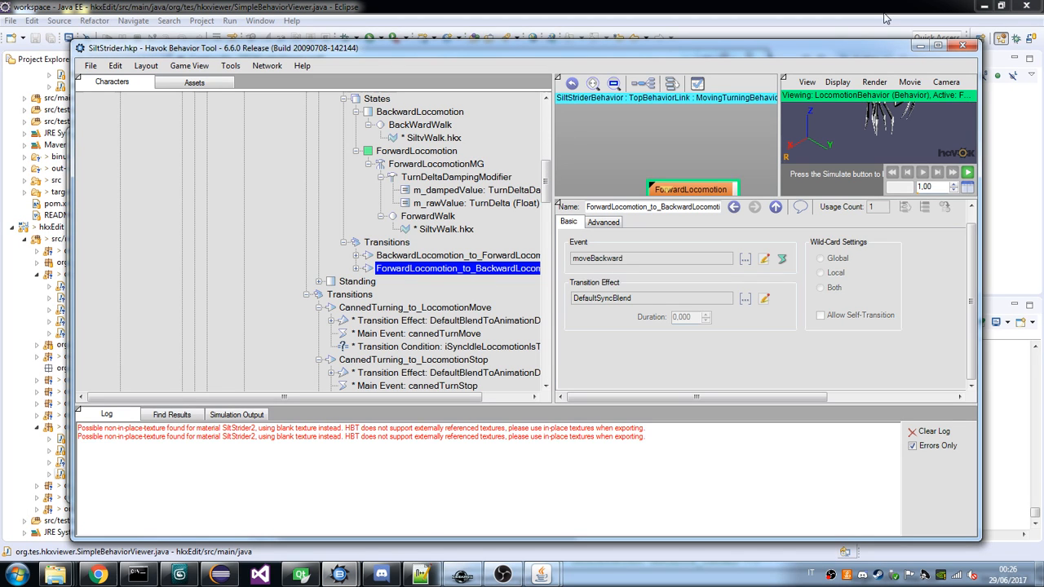
mouse_move(339, 576)
click(411, 512)
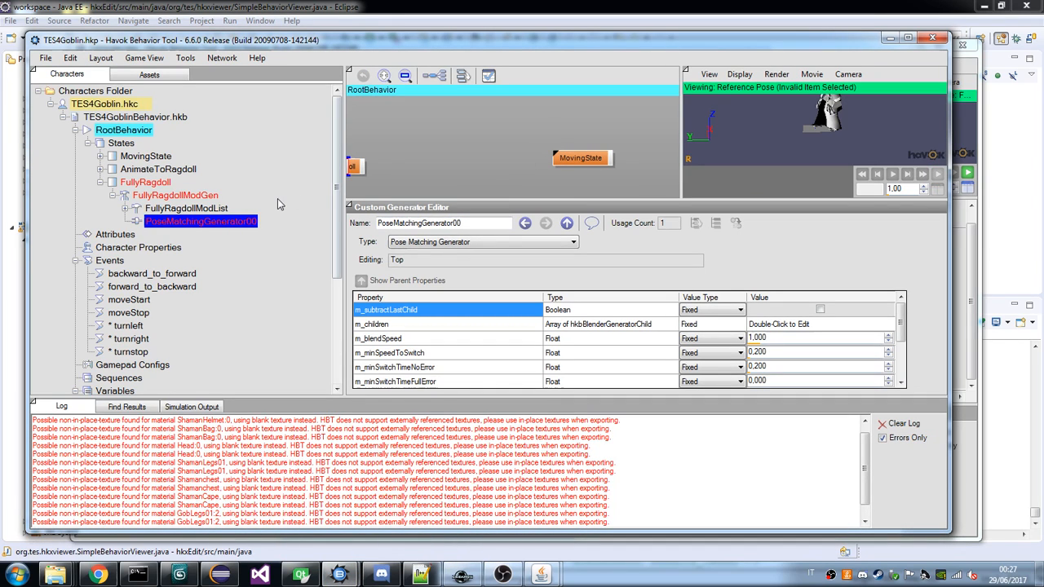
Add a first entry to the pose matching generator's m_children and give it a new Clip generator.
click(794, 322)
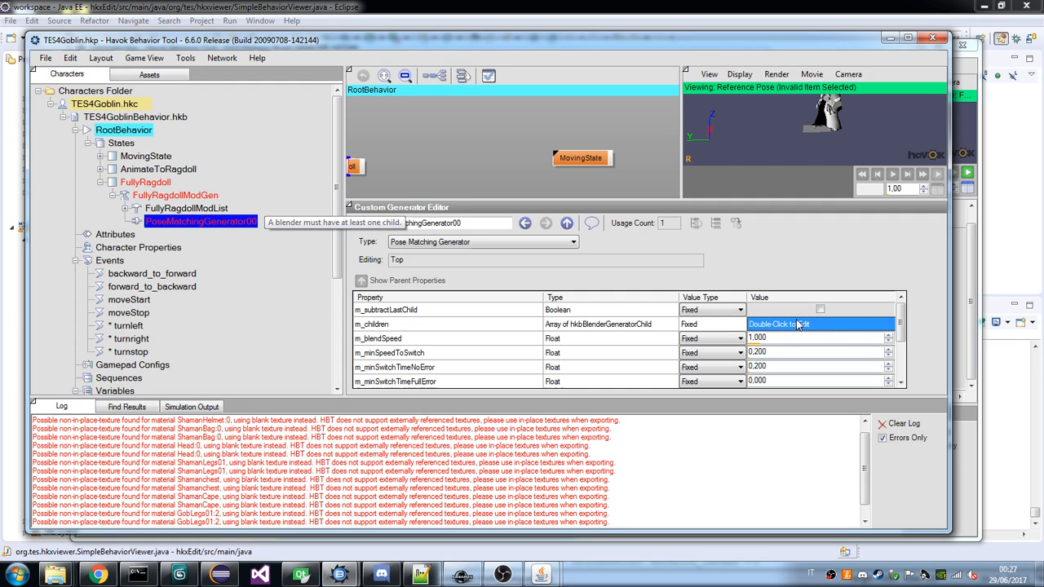
double_click(798, 325)
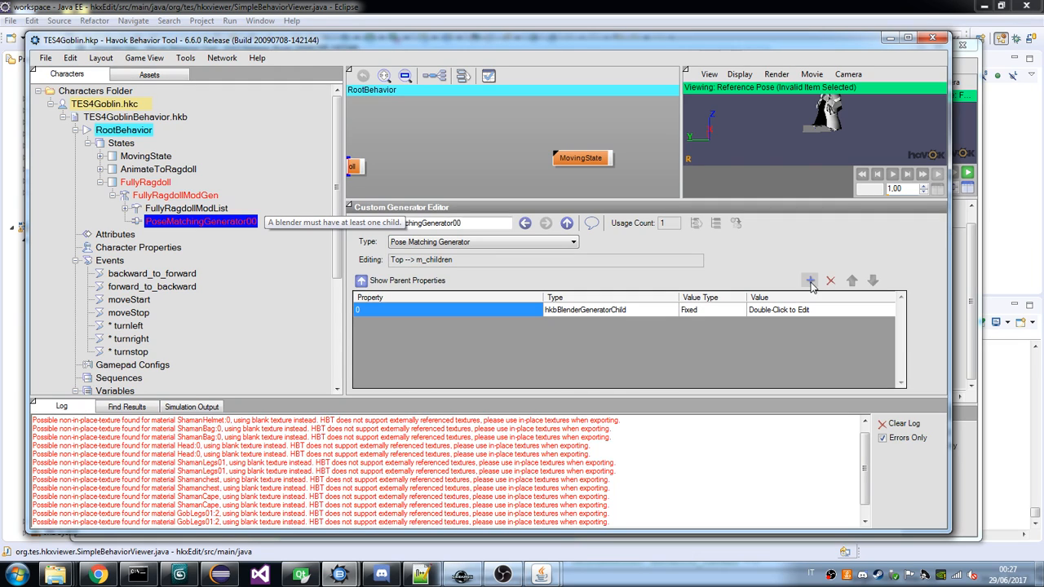
double_click(713, 313)
click(889, 309)
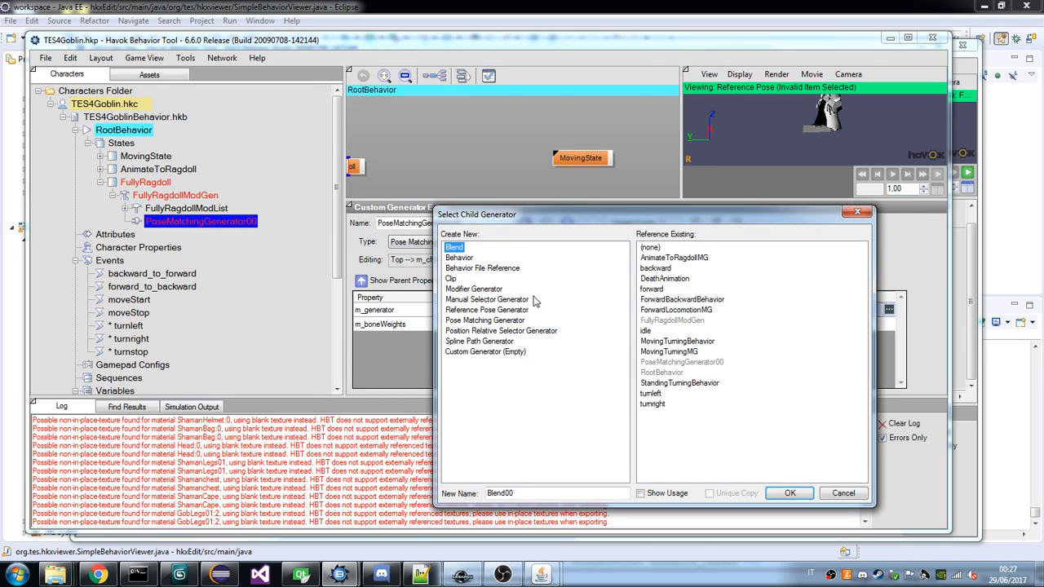
click(451, 279)
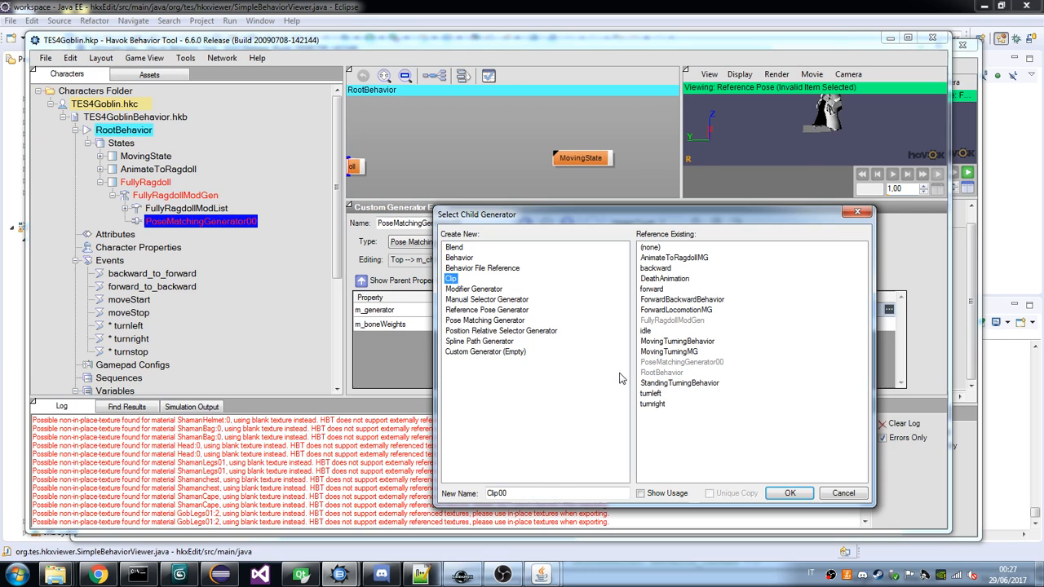
key(Return)
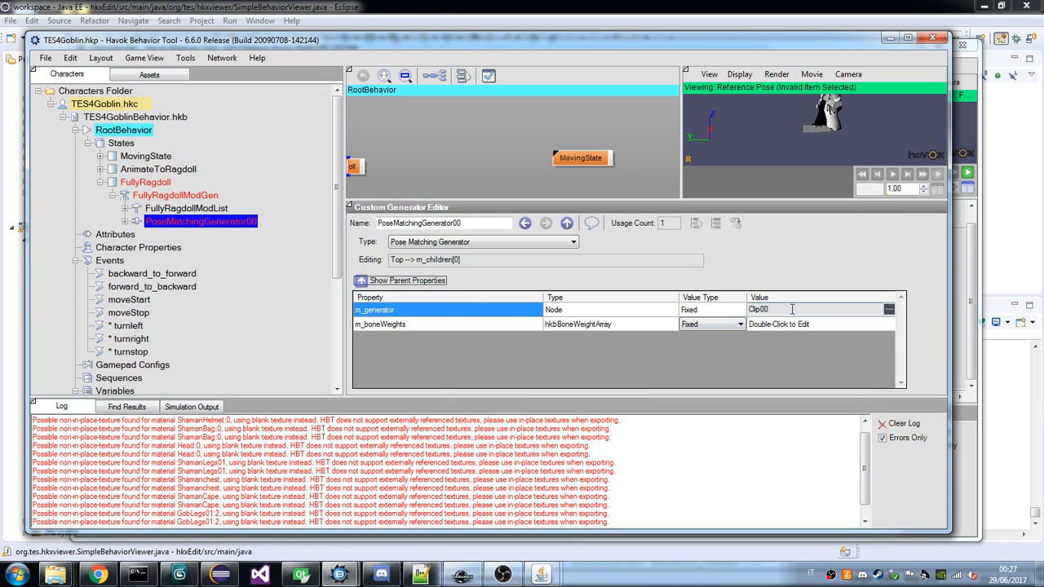
click(889, 309)
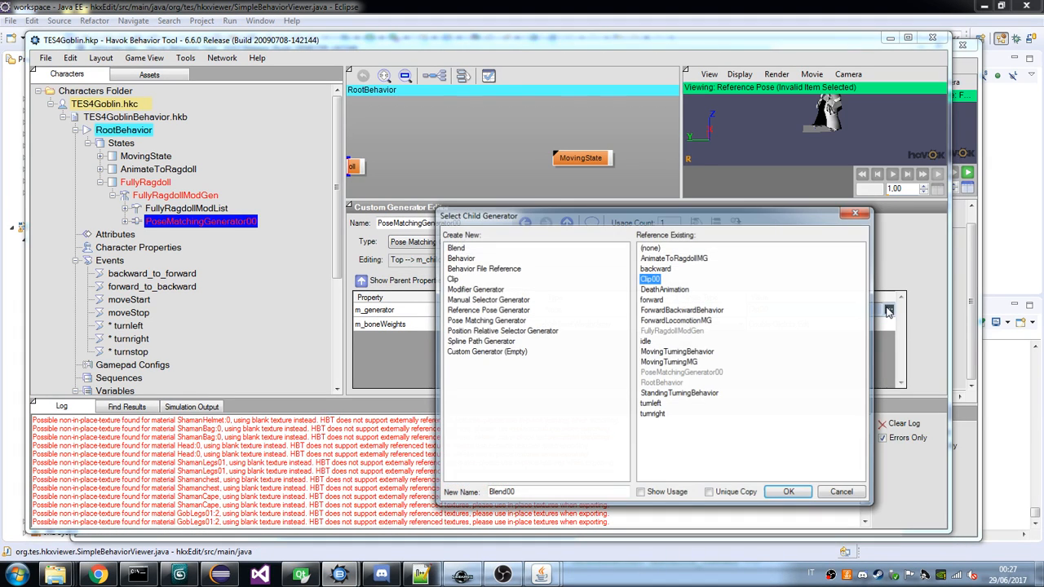
key(Return)
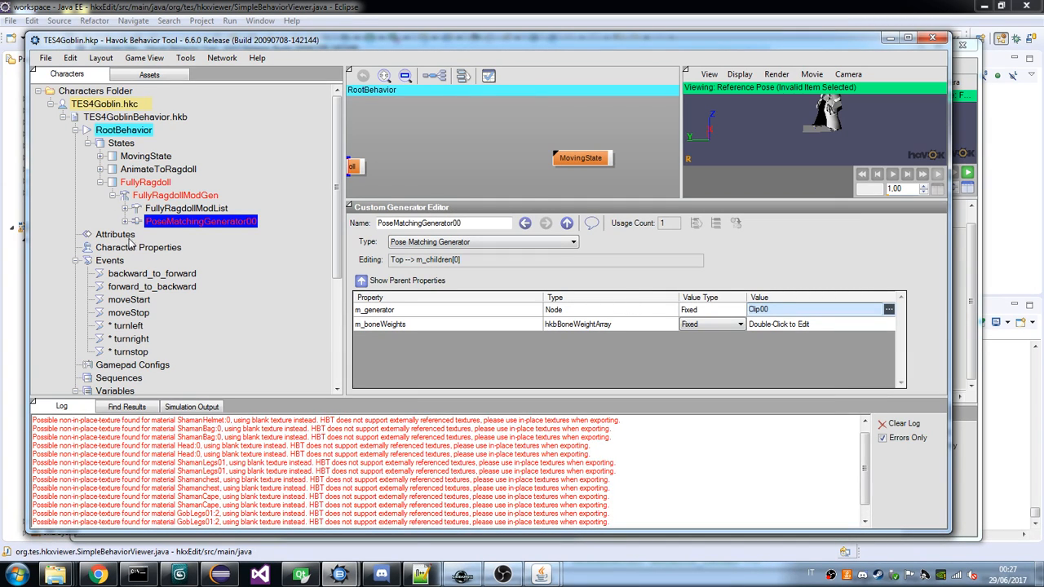
click(125, 221)
click(166, 236)
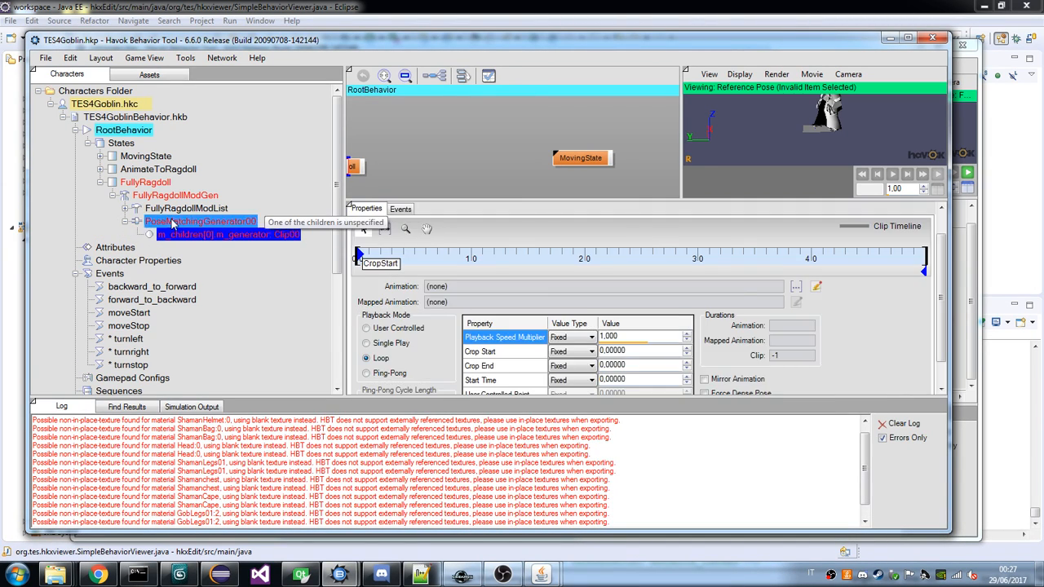
Add a second entry to the pose matching generator's m_children with its own new Clip generator.
click(196, 222)
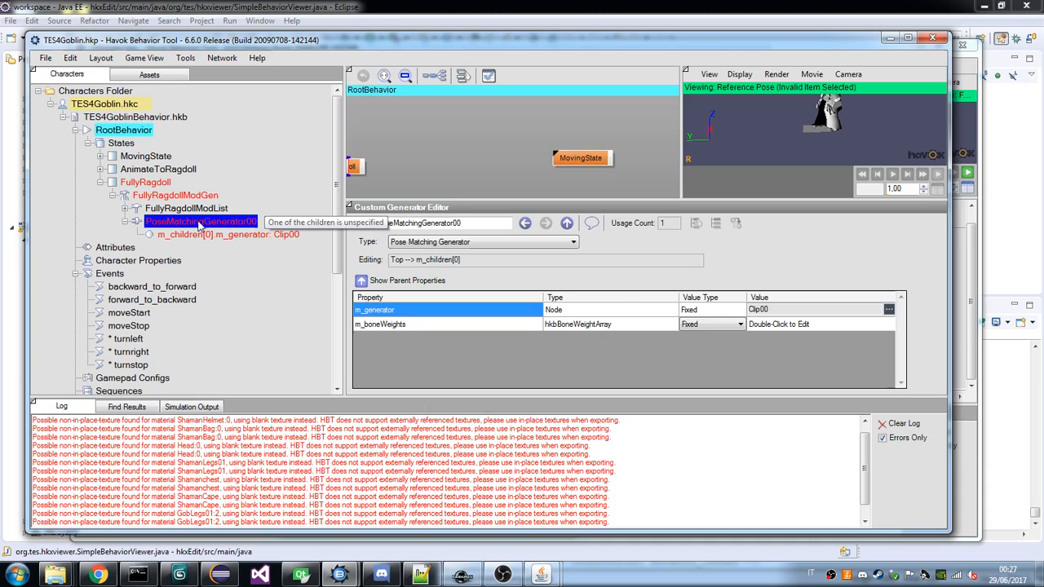
click(362, 282)
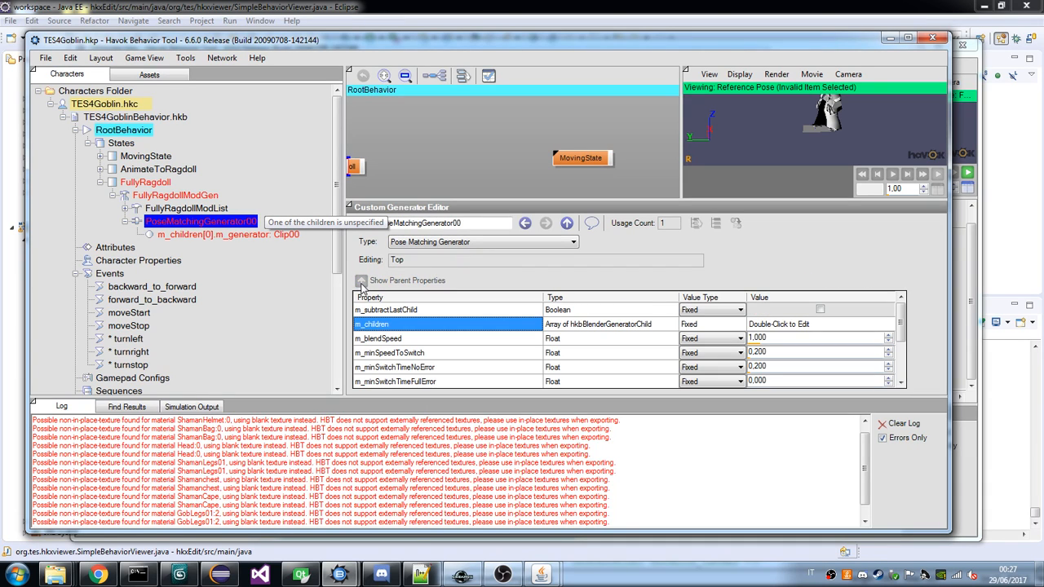
double_click(820, 324)
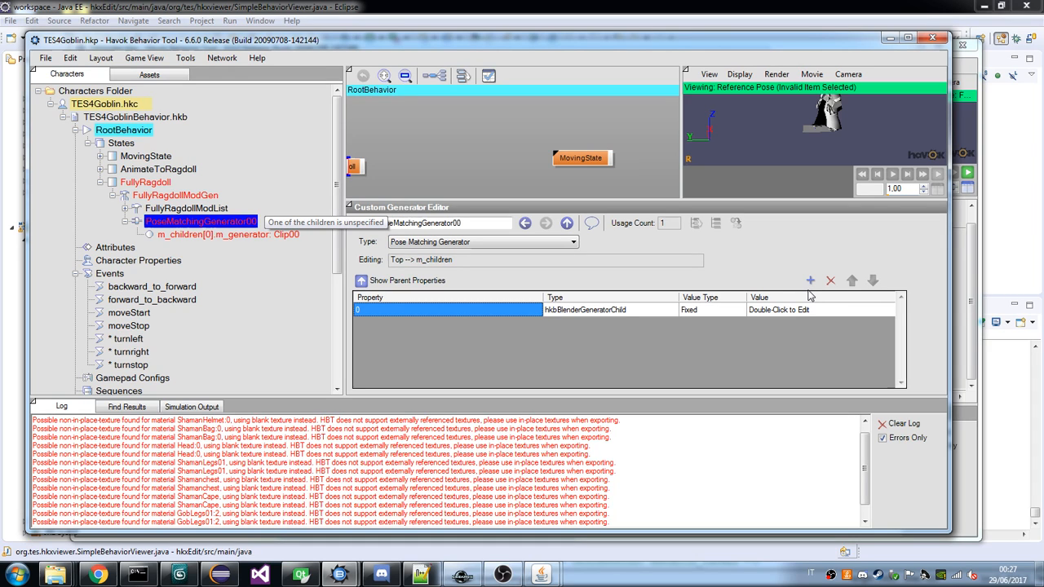
double_click(779, 310)
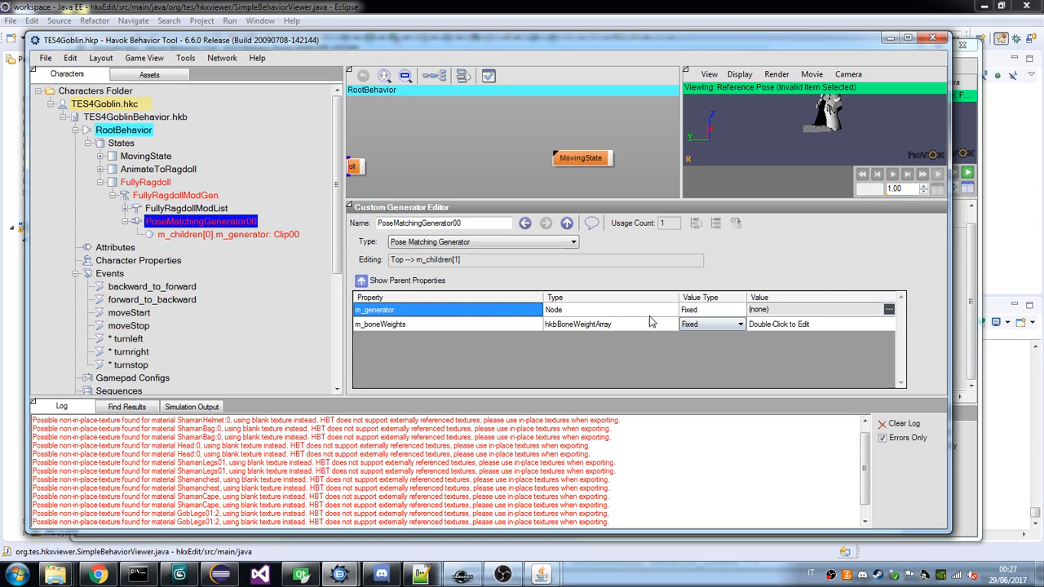
double_click(648, 313)
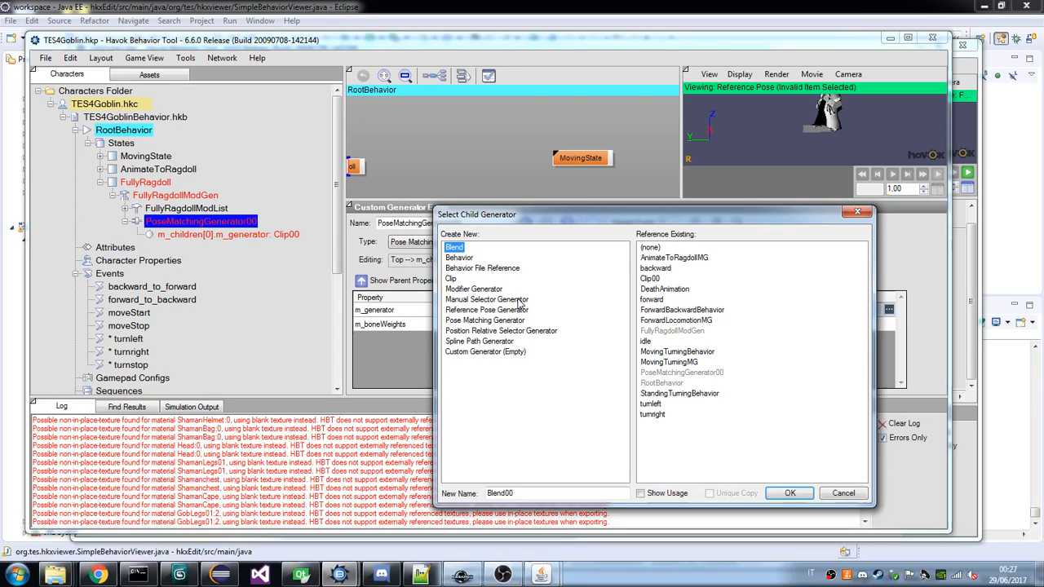
double_click(450, 278)
Assign getupfaceup.hkx to the first child clip and choose an animation for the second child clip.
click(183, 235)
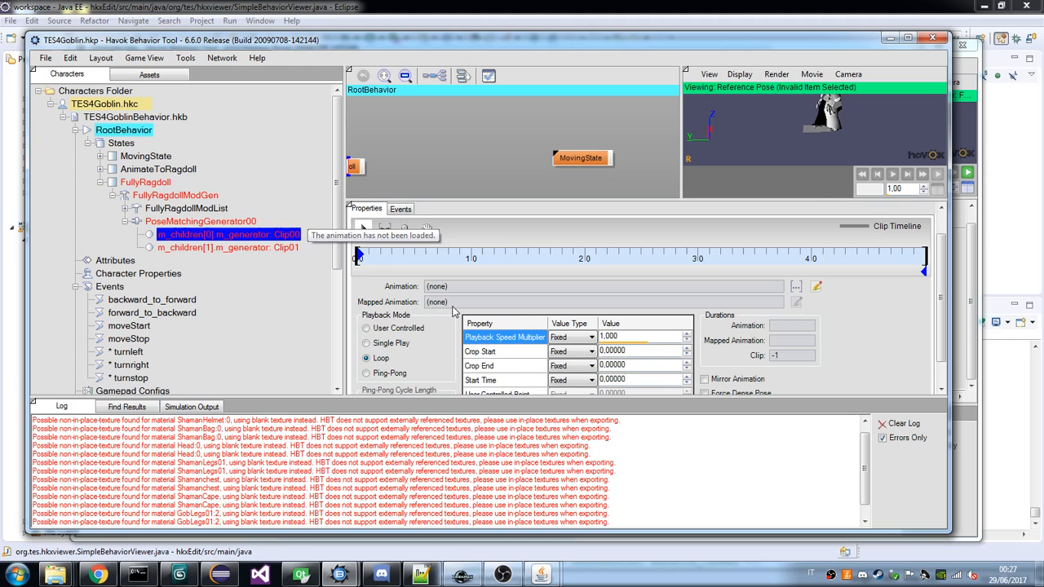
double_click(472, 288)
drag(809, 418, 801, 272)
click(386, 336)
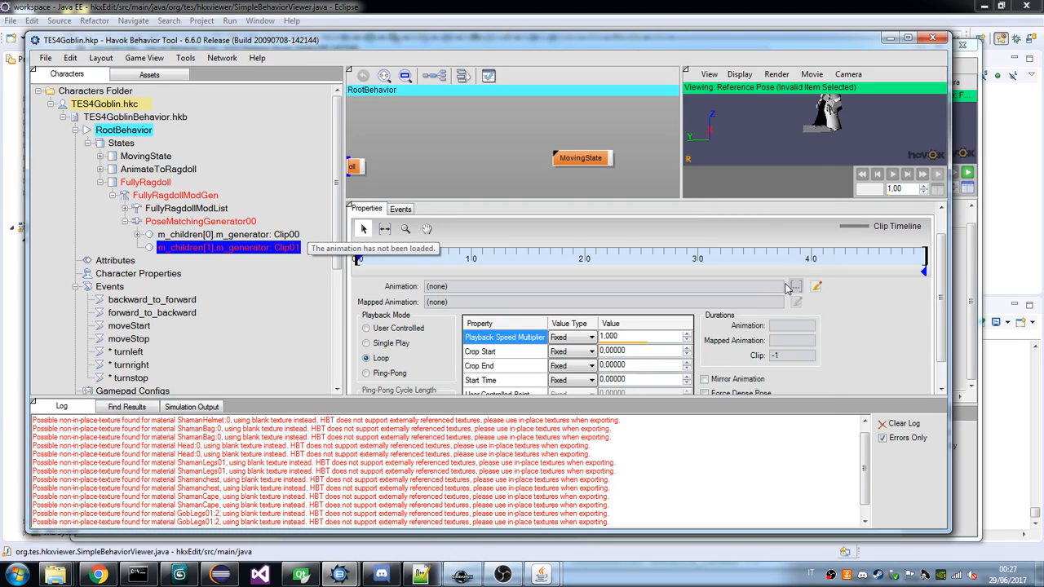
click(793, 288)
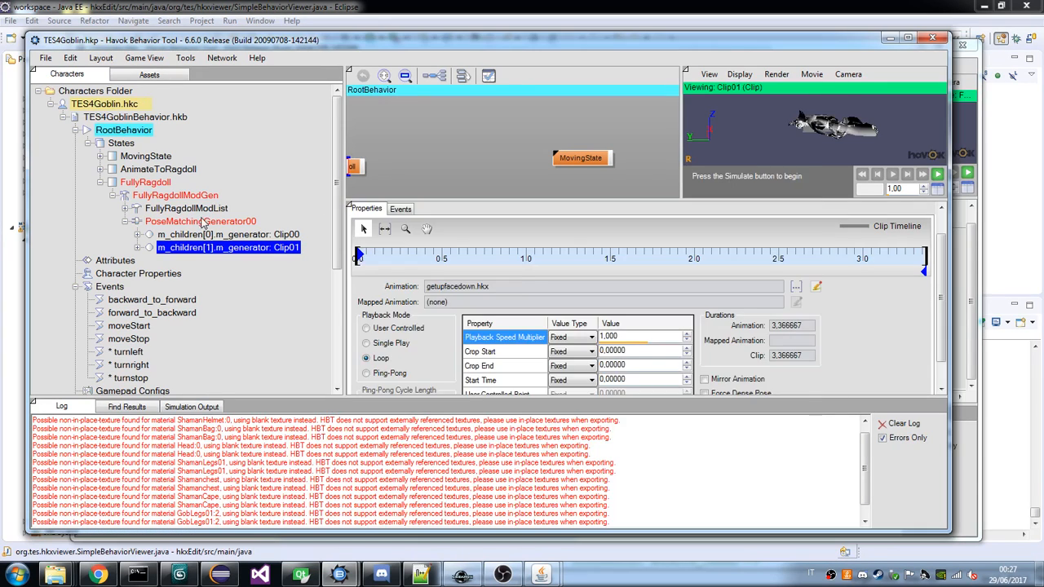
Inspect the bone weights property of the pose matching generator's second child and its value type options.
click(203, 222)
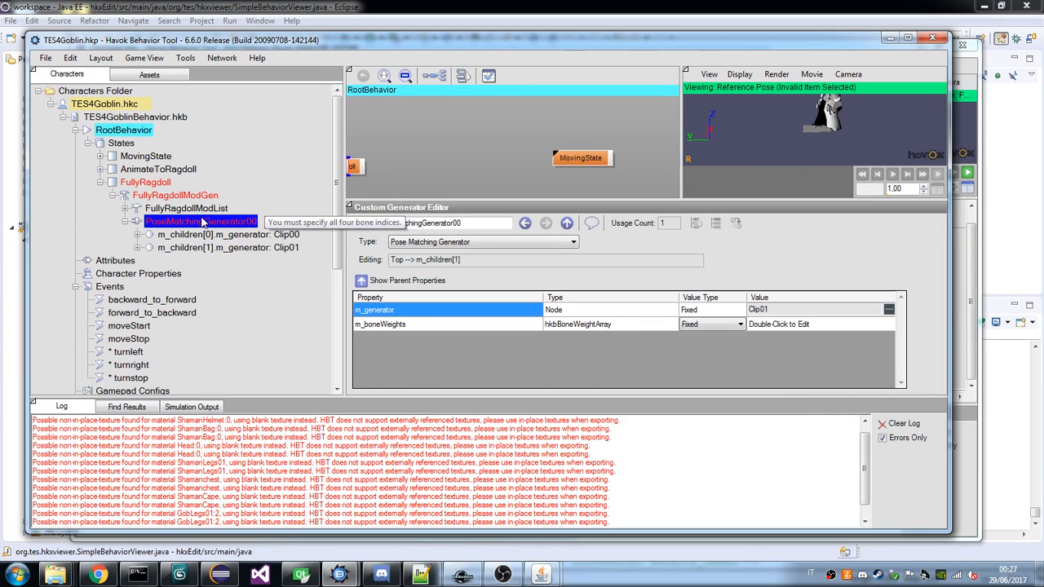
double_click(775, 325)
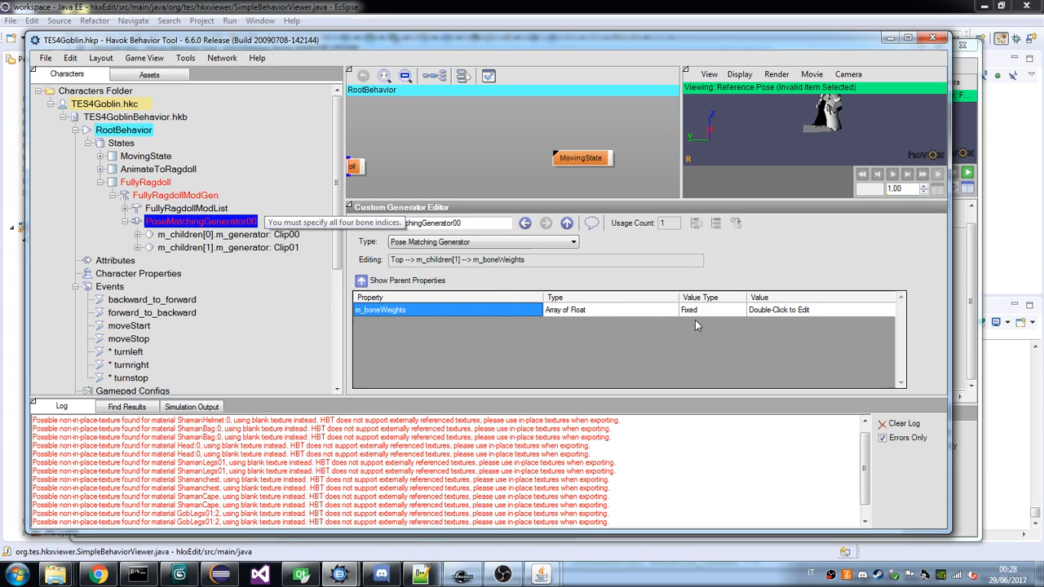
click(361, 280)
click(379, 309)
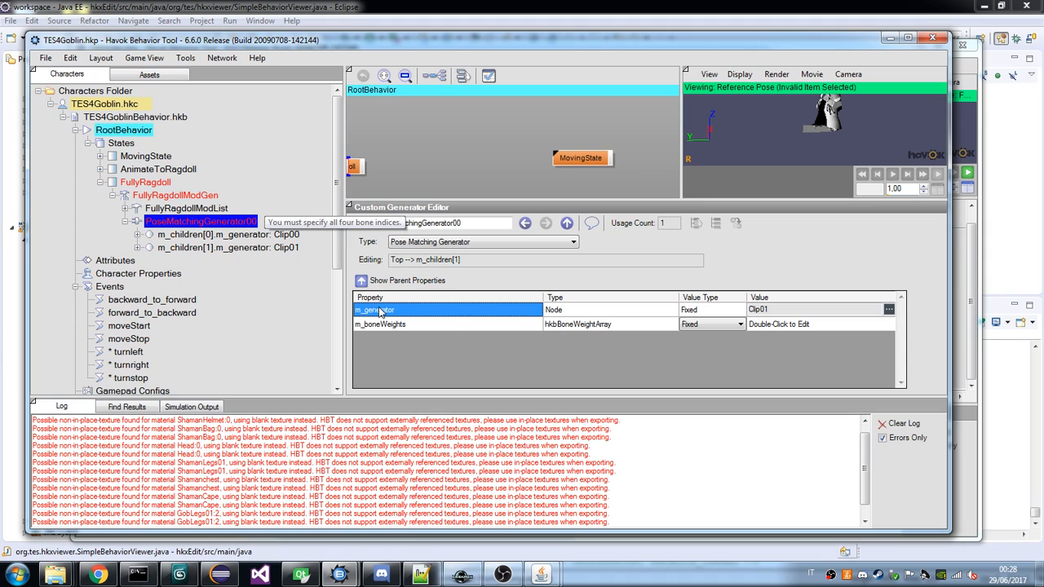
click(202, 230)
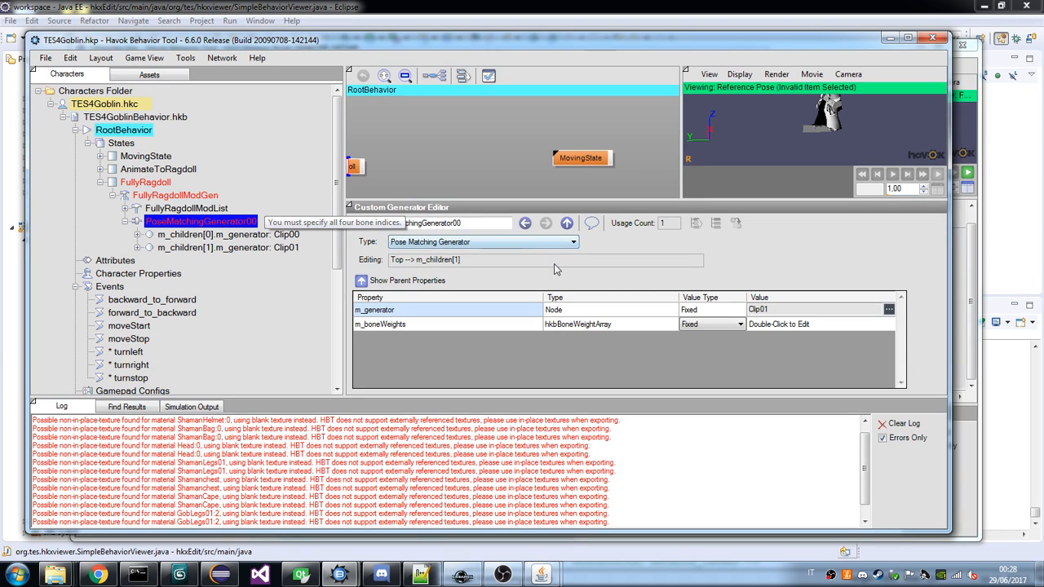
click(705, 324)
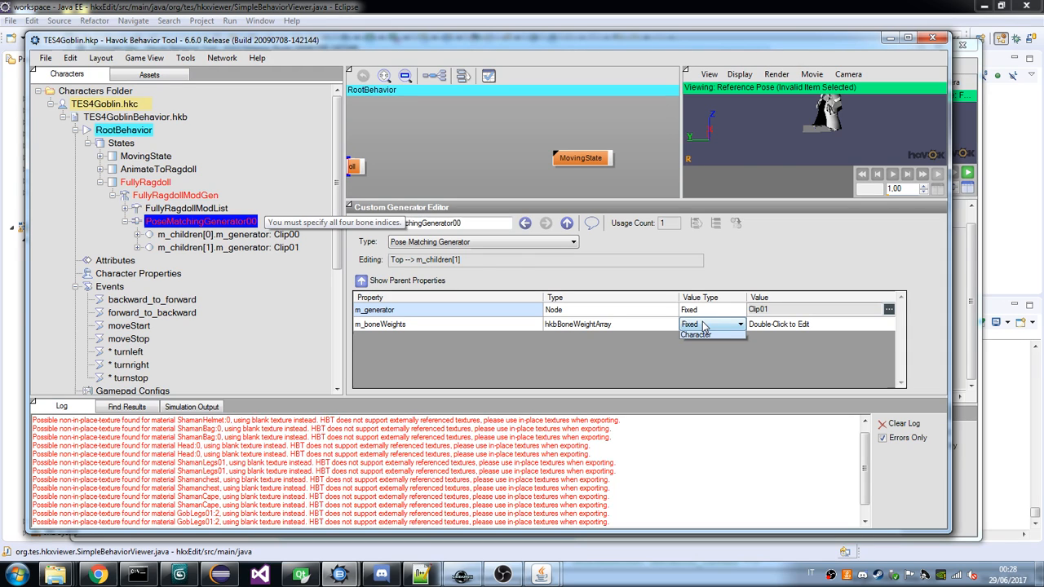
Open the second child's m_boneWeights array and add two bone weight entries.
double_click(765, 324)
double_click(765, 312)
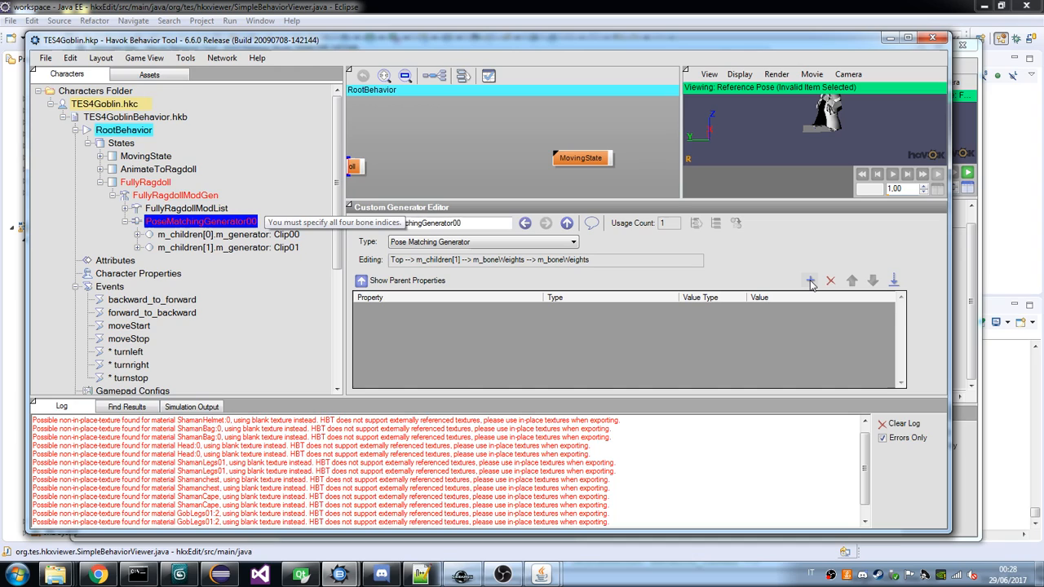
click(811, 281)
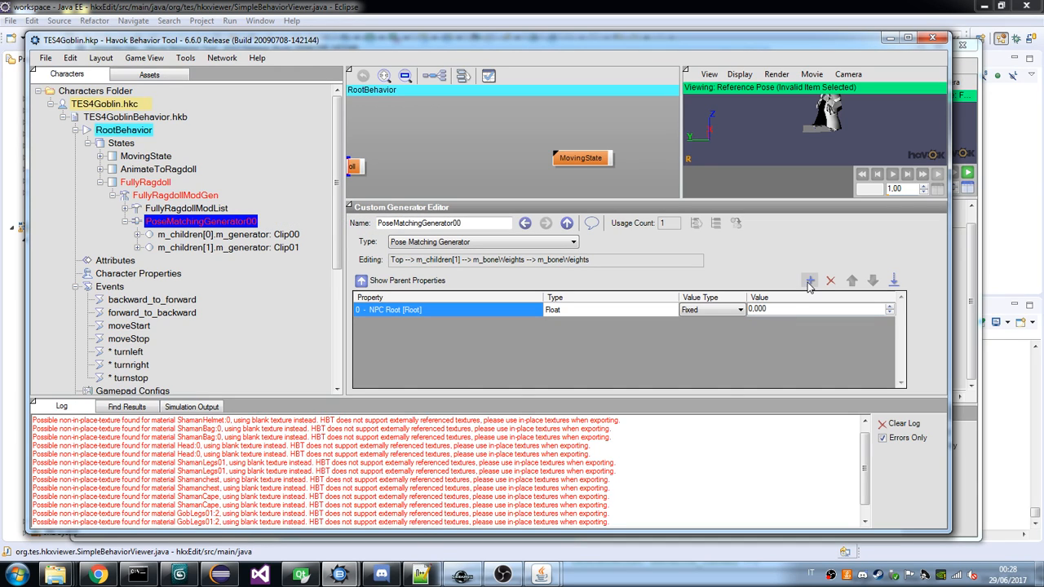
click(810, 282)
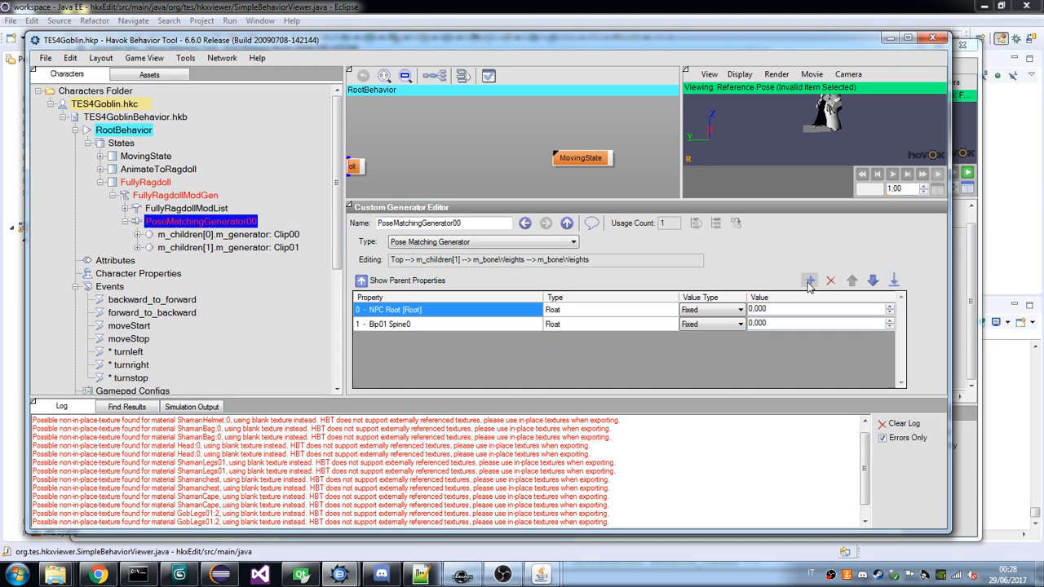
Clear the second child's m_boneWeights array of all its bone weight entries.
click(810, 282)
click(810, 281)
click(228, 247)
click(210, 223)
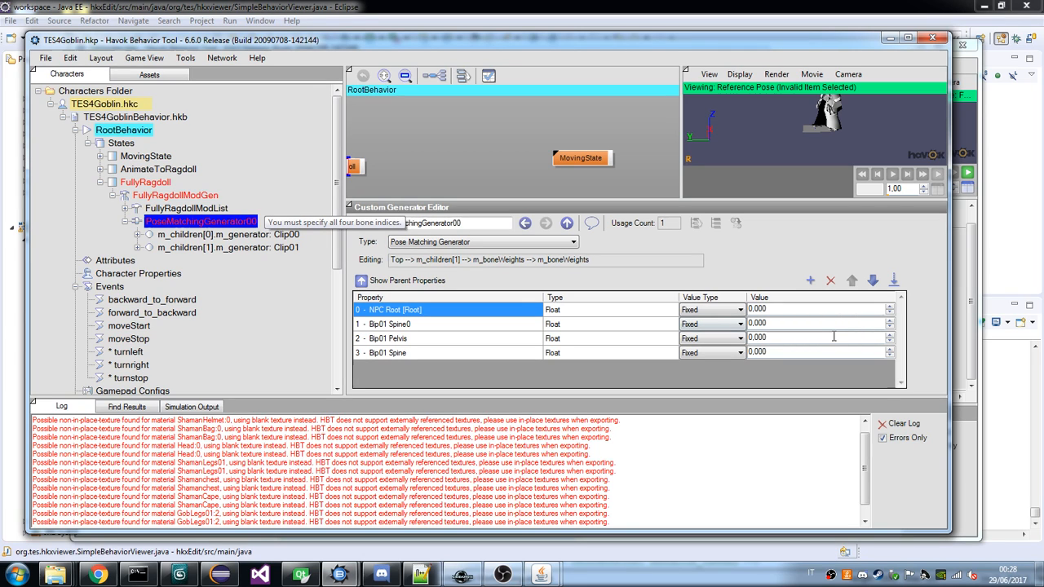
click(830, 280)
click(830, 279)
click(830, 280)
click(829, 280)
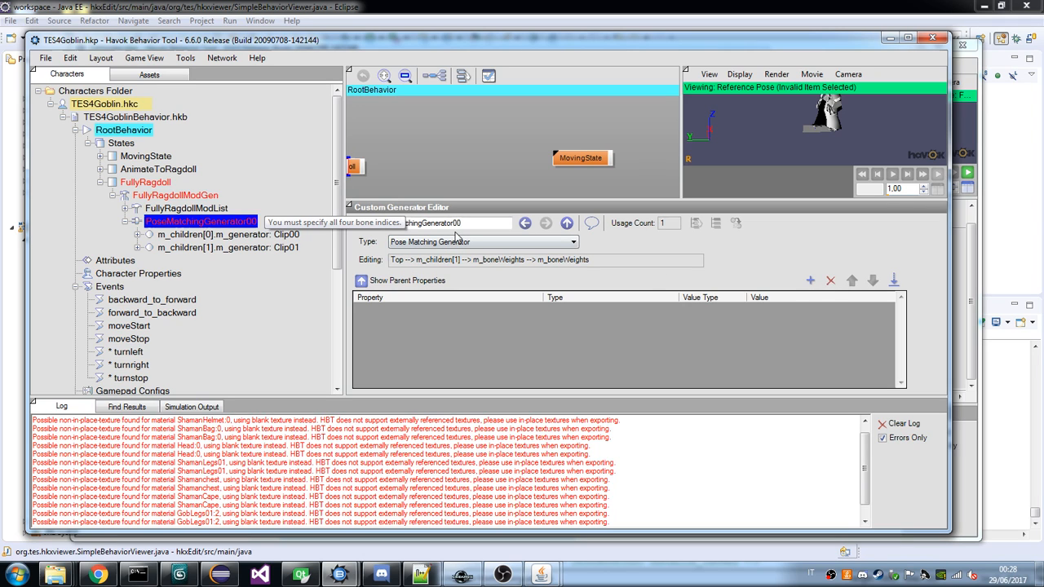
click(163, 209)
click(147, 223)
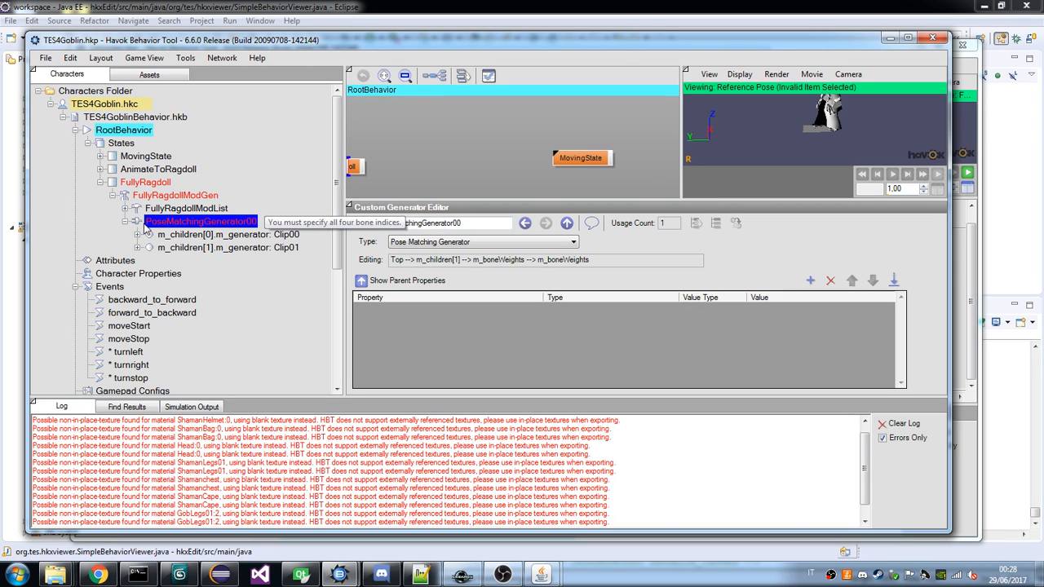
Return to the pose matching generator's top-level properties and set m_rootBoneIndex to Ragdoll_Bip01 Spine0.
click(392, 281)
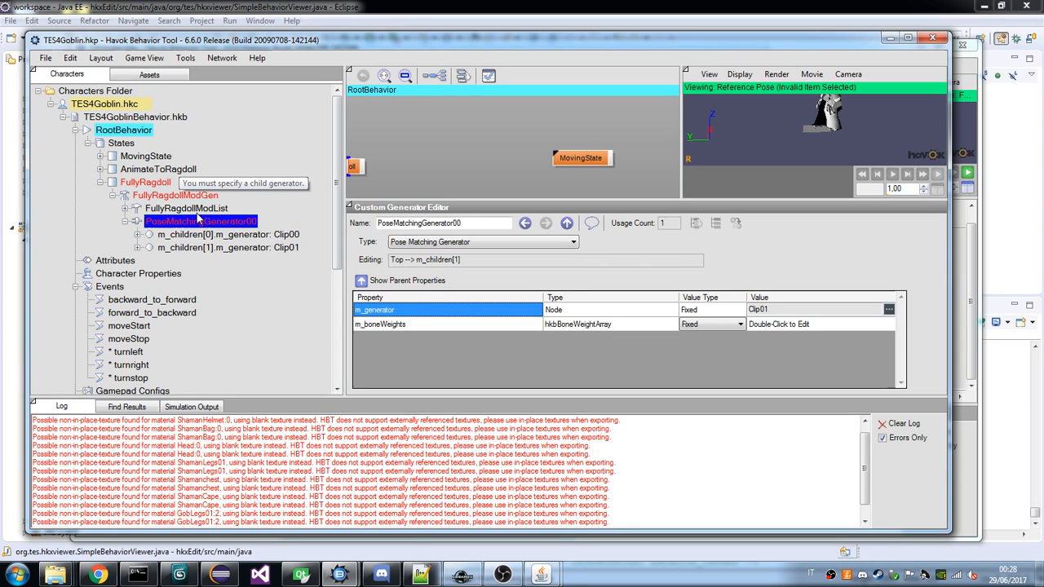
click(377, 282)
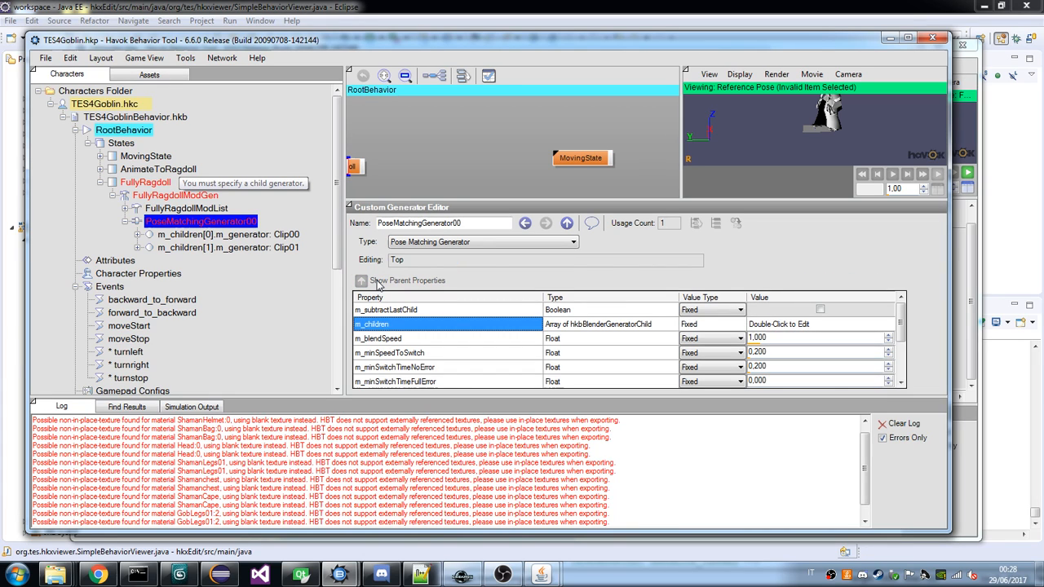
scroll(889, 343, down, 2)
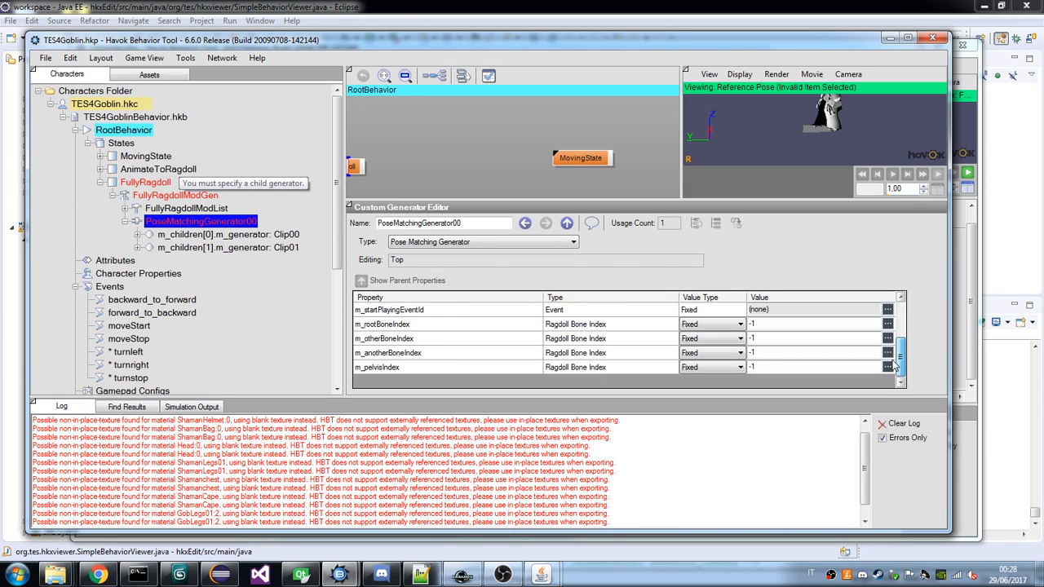
click(887, 324)
click(294, 133)
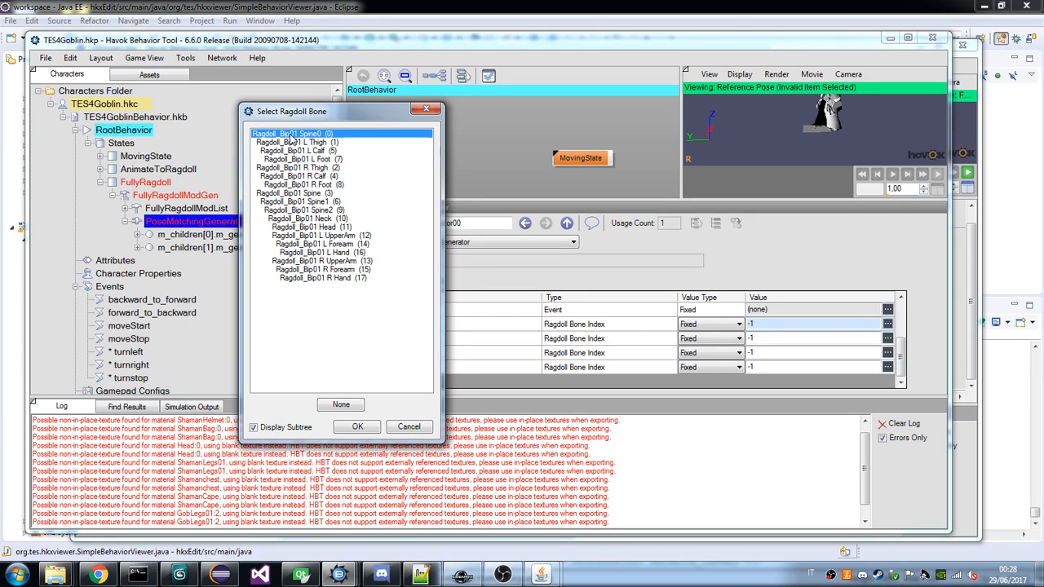
click(358, 427)
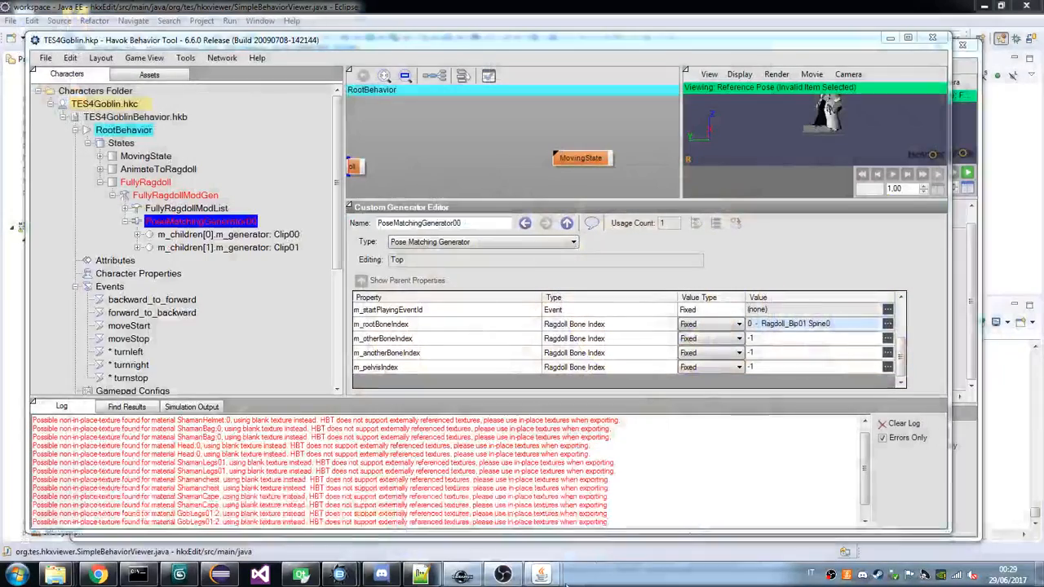
Set m_otherBoneIndex to Ragdoll_Bip01 L UpperArm and m_anotherBoneIndex to Ragdoll_Bip01 R Calf.
click(886, 339)
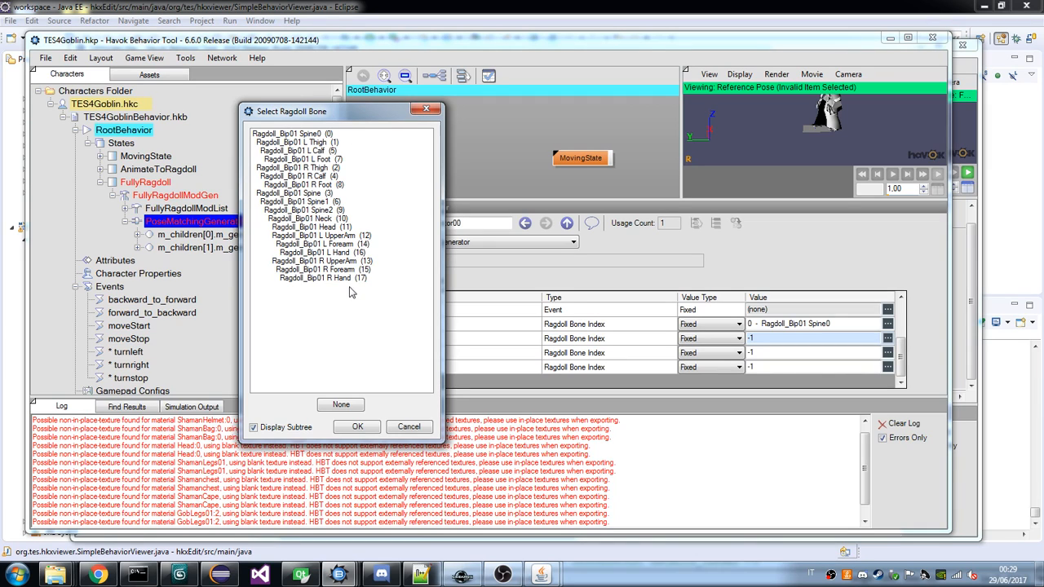
double_click(345, 237)
click(887, 353)
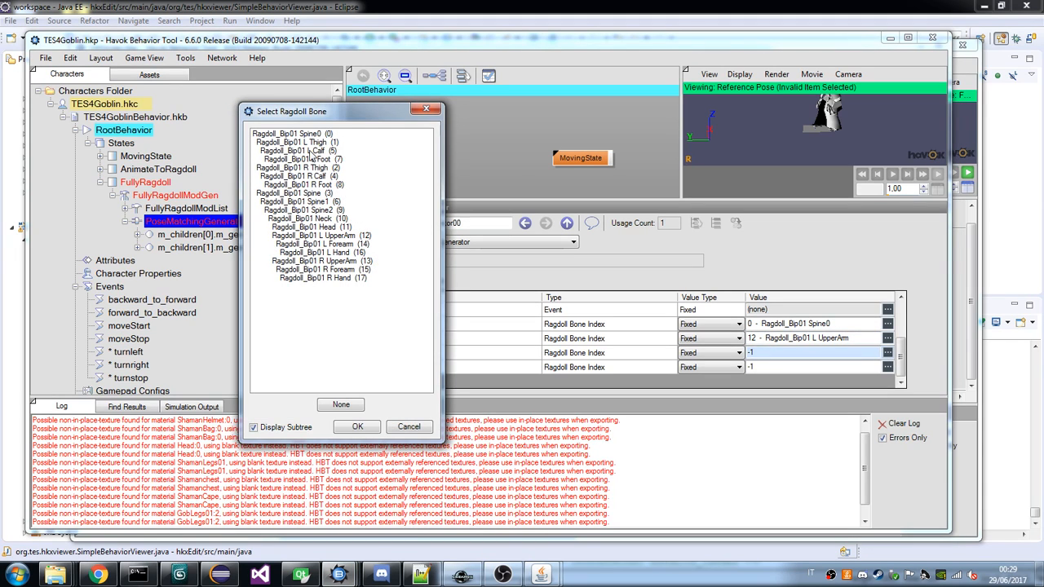
double_click(320, 176)
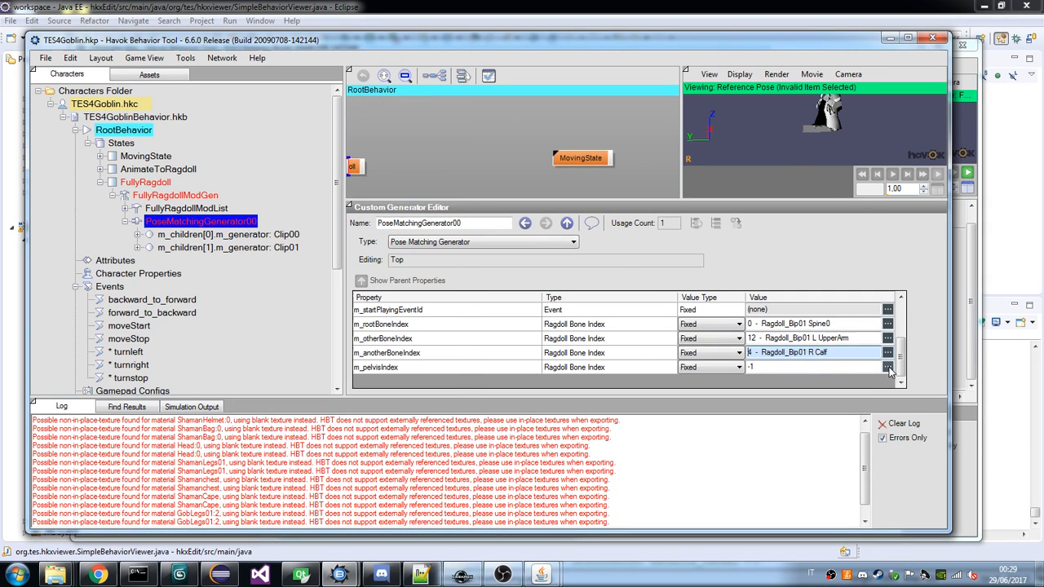
Set m_pelvisIndex to Ragdoll_Bip01 Spine and view the generator's pose in the preview.
click(888, 368)
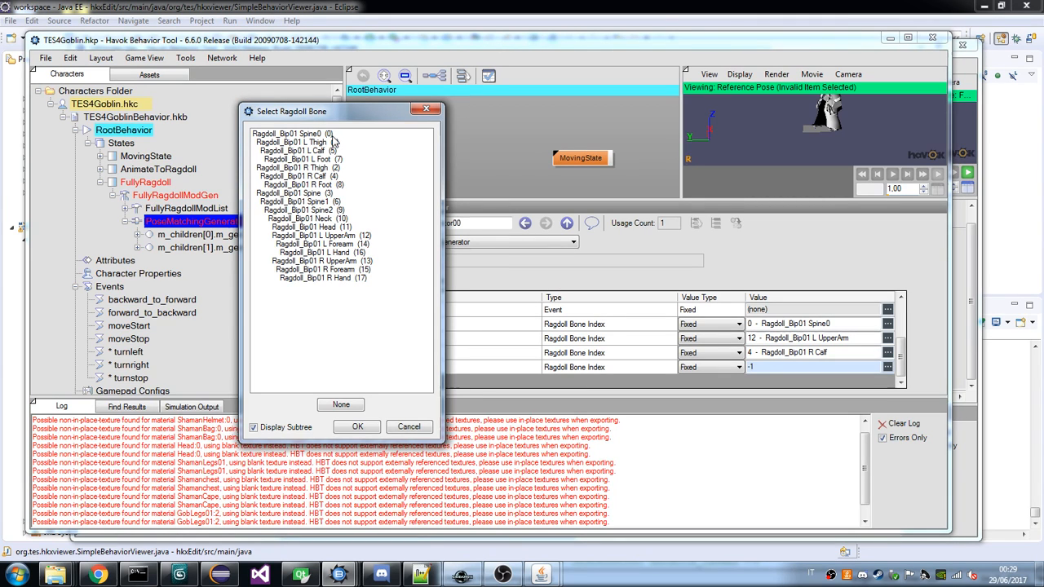
click(318, 195)
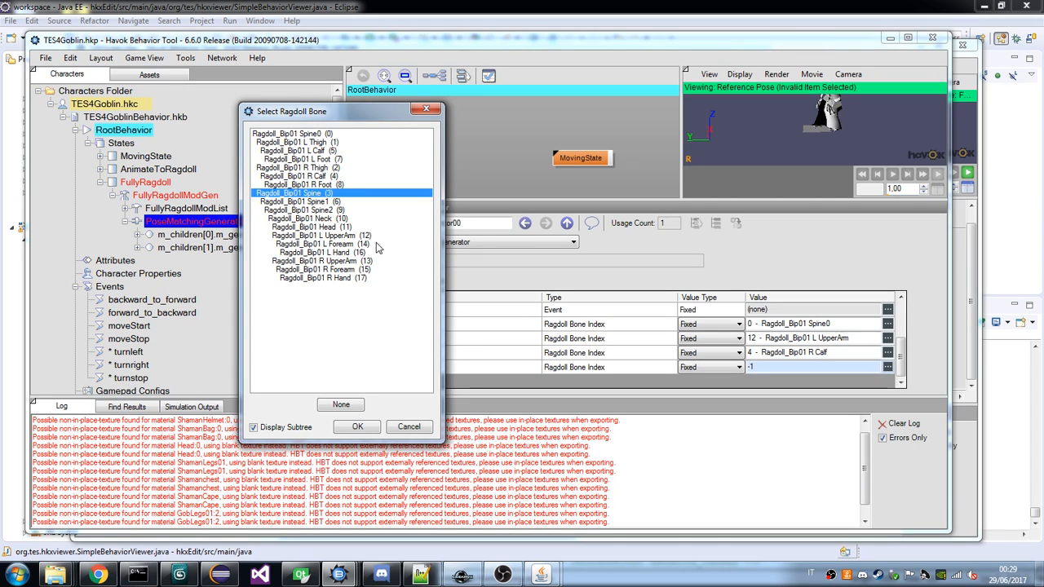
click(357, 429)
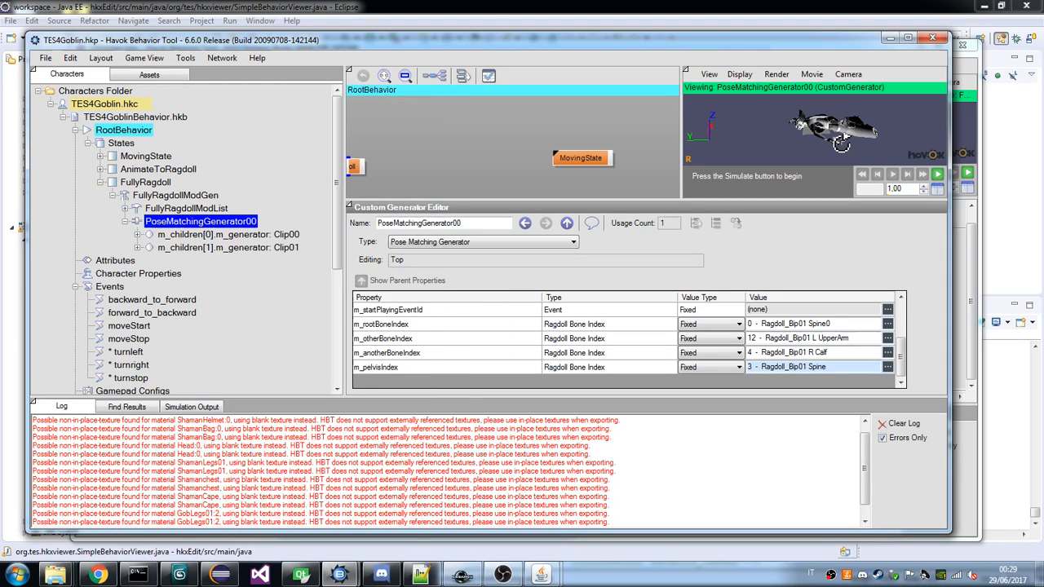
drag(843, 139, 818, 133)
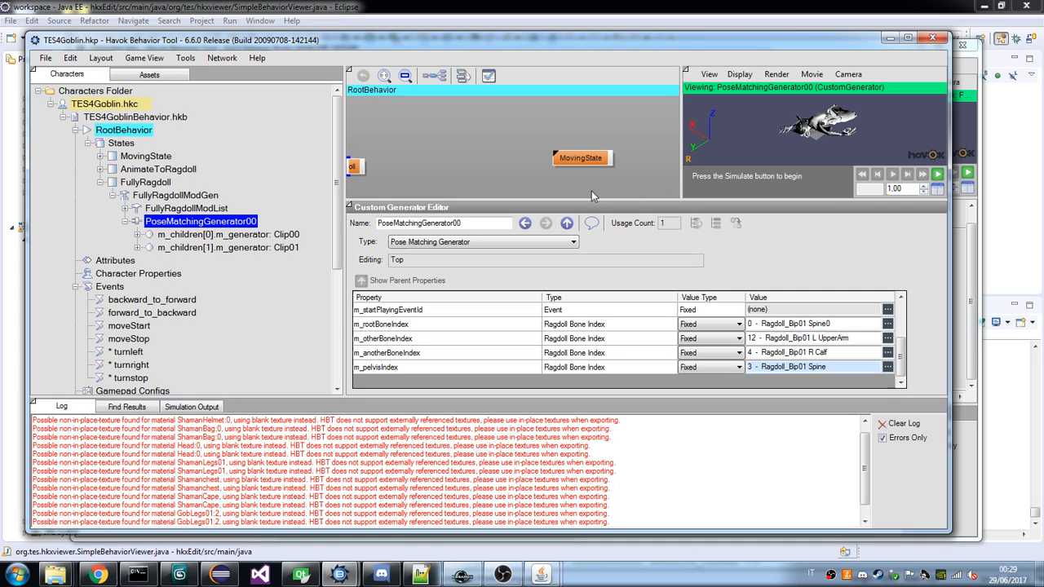
Review the goblin's FullyRagdoll state and its nodes, then examine the draugr's AnimateToRagdoll and FullyRagdoll states in the reference behavior viewer.
click(199, 210)
click(204, 222)
click(199, 210)
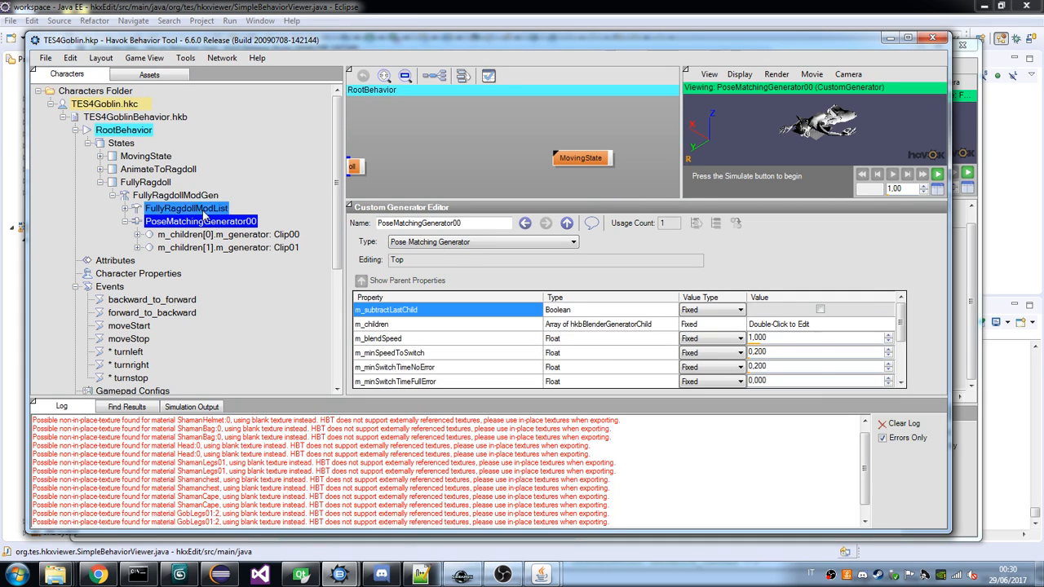
click(138, 197)
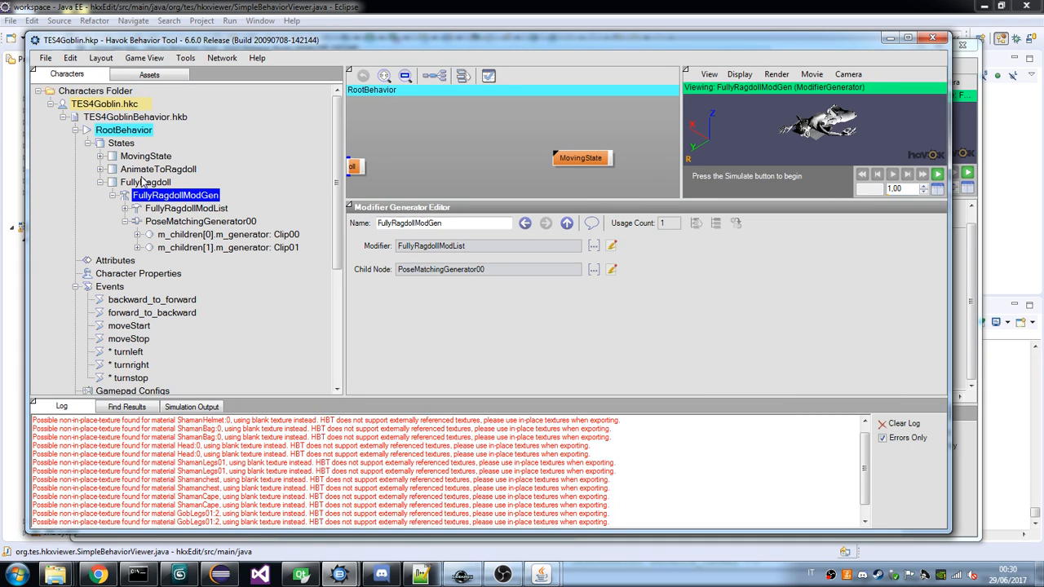
click(141, 182)
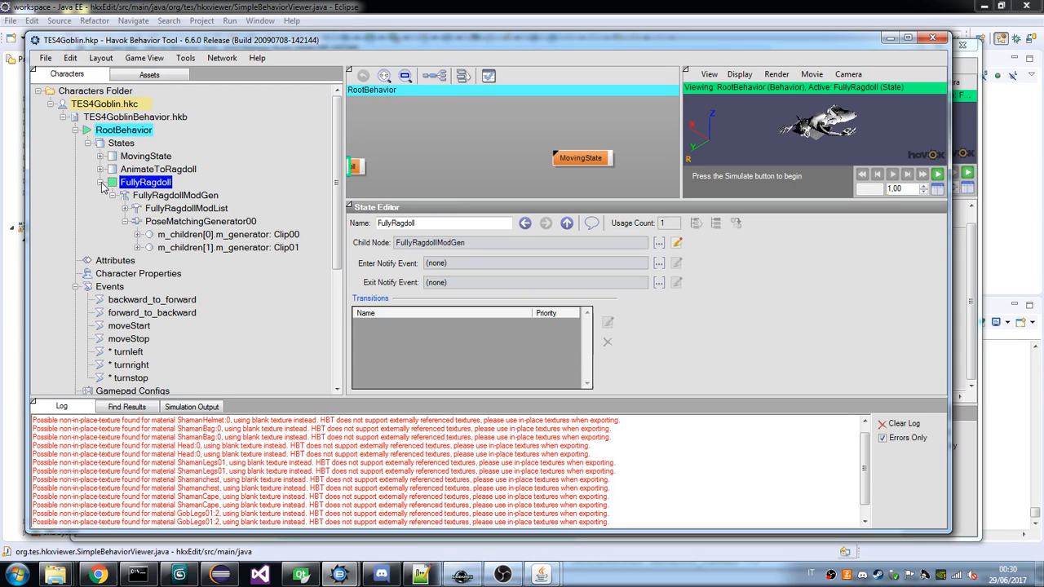
click(539, 575)
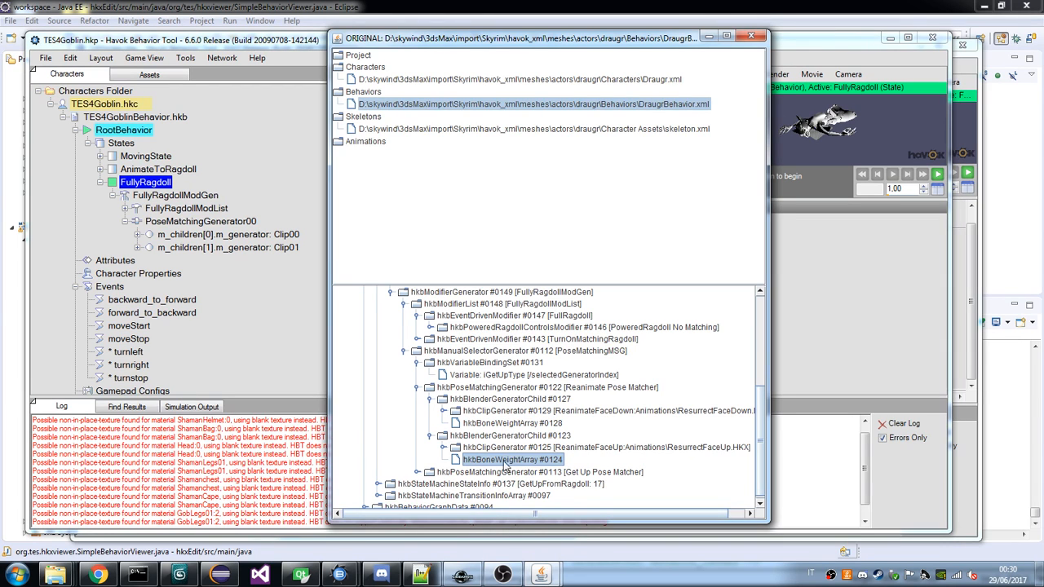
scroll(512, 454, down, 1)
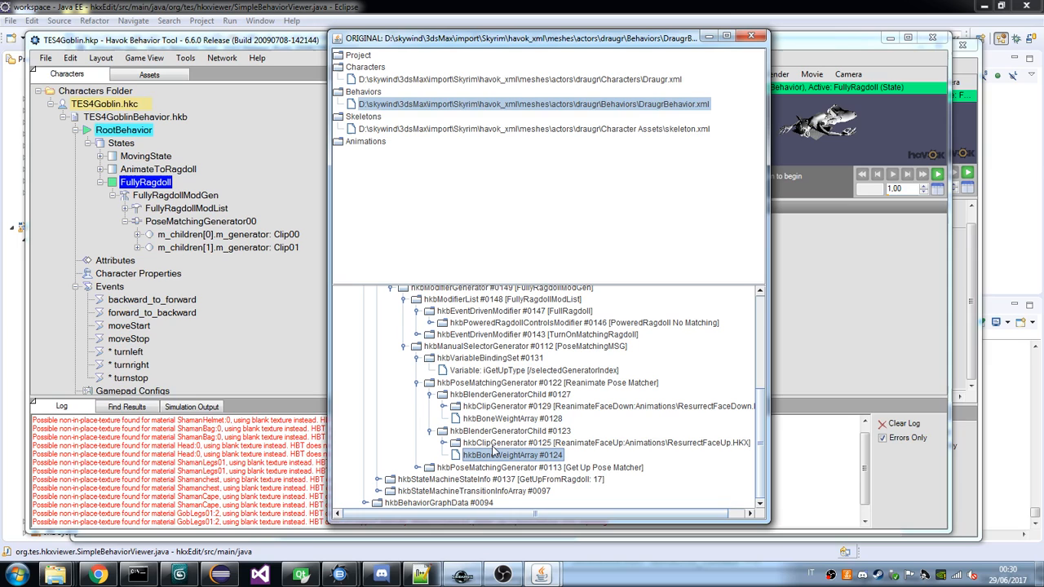
scroll(387, 351, up, 2)
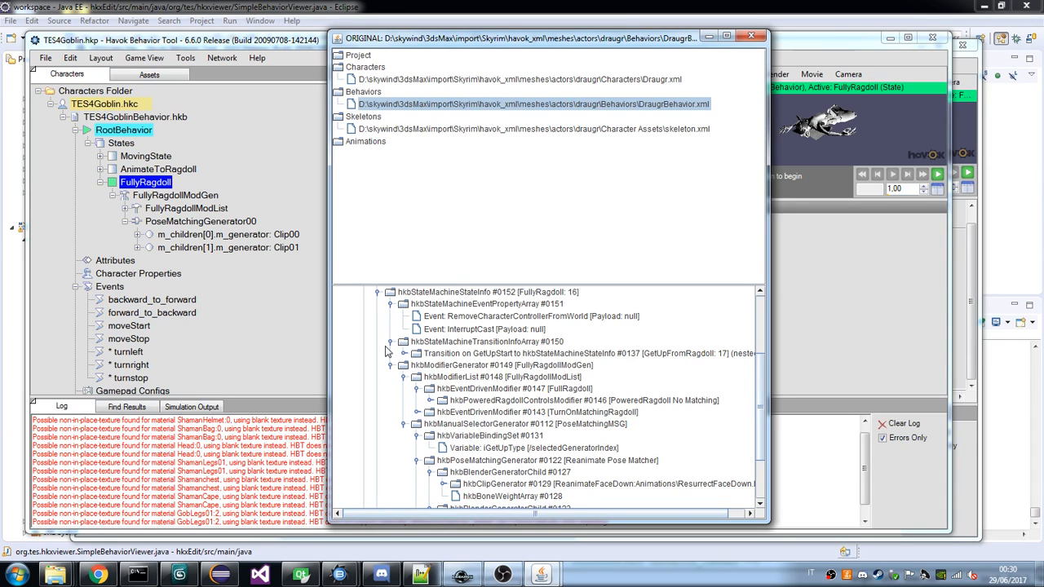
click(391, 365)
double_click(565, 383)
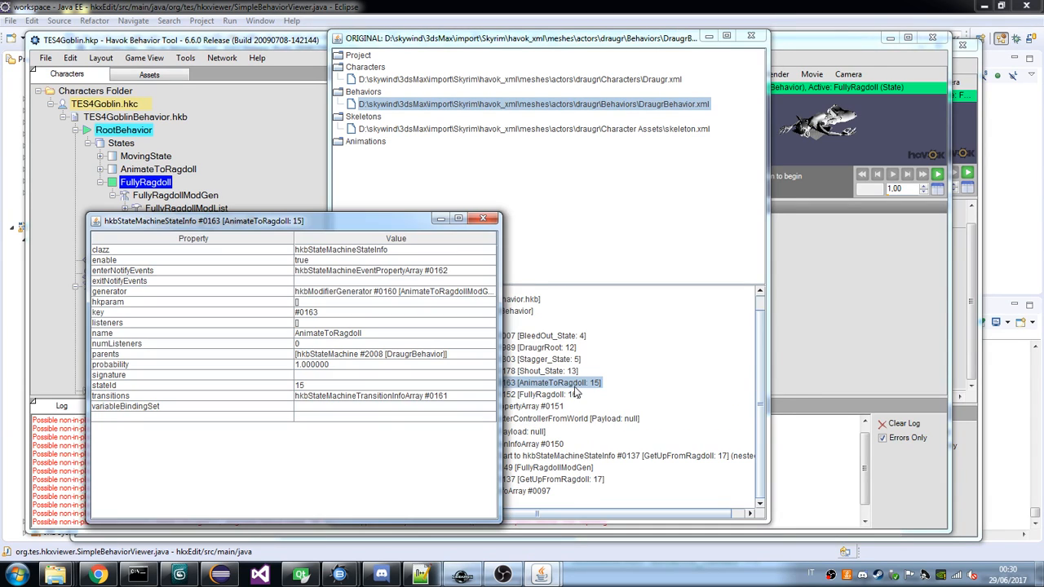
click(434, 222)
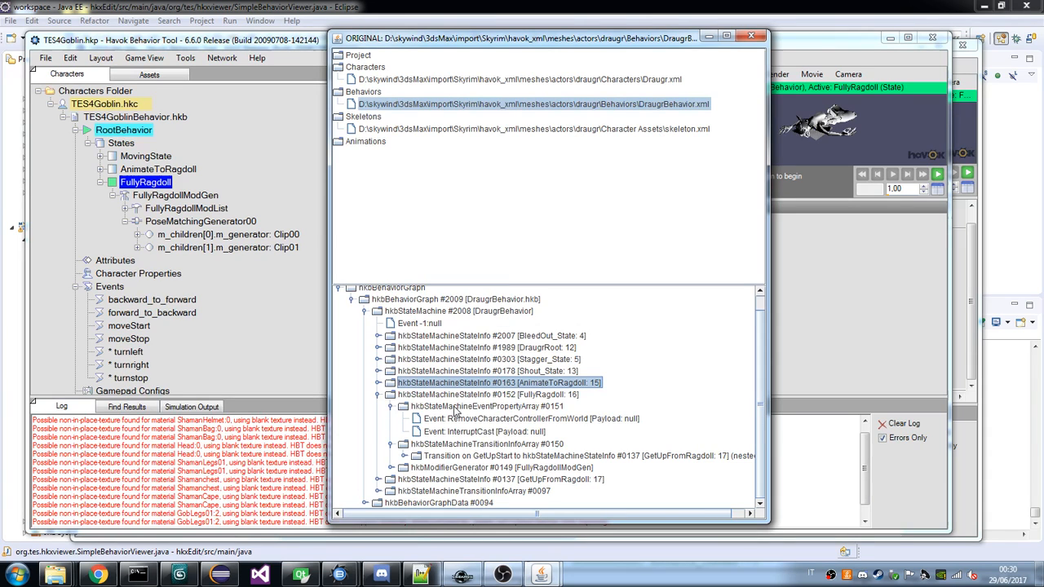
click(378, 394)
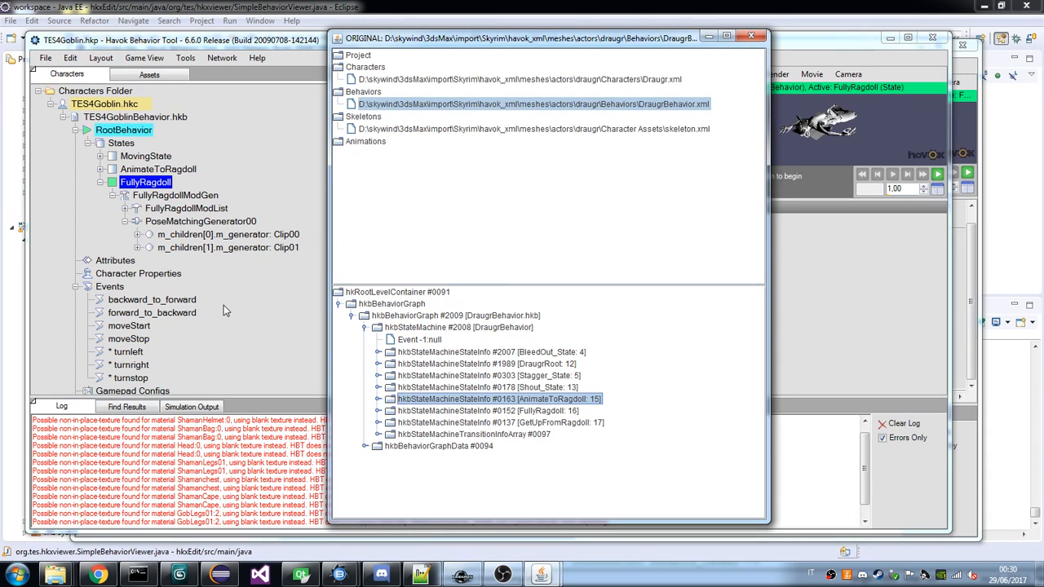
Collapse the FullyRagdoll state and add a new state to RootBehavior.
click(100, 182)
click(120, 143)
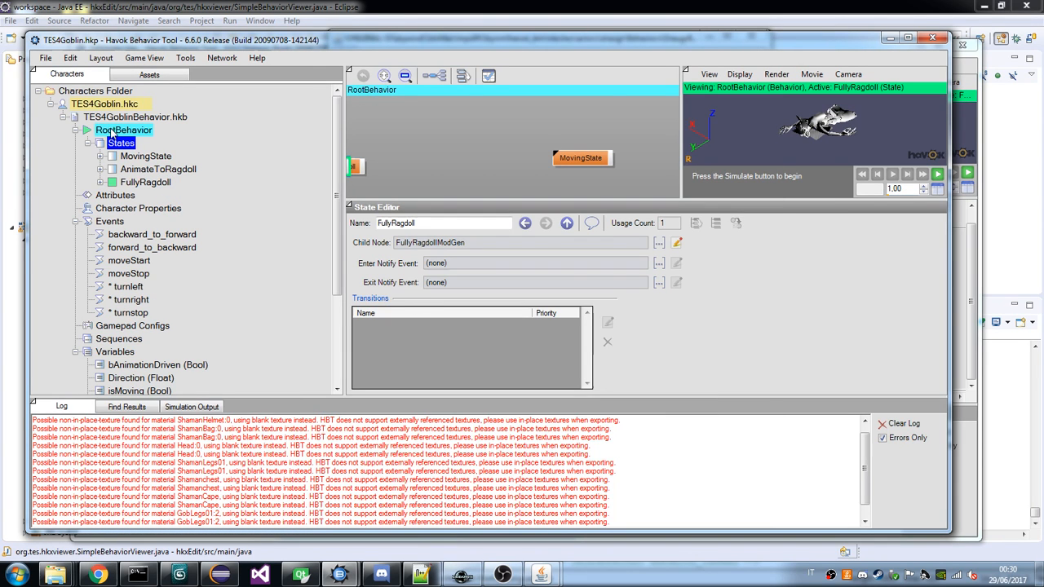
click(114, 131)
click(596, 300)
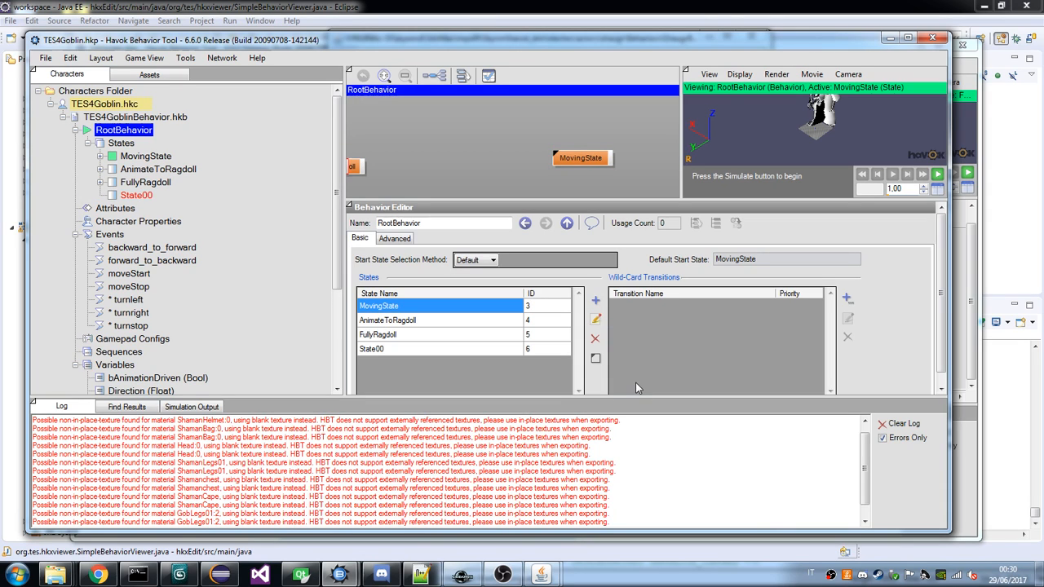
Renumber the RootBehavior state IDs: MovingState 0, AnimateToRagdoll 1 and FullyRagdoll 2.
click(545, 305)
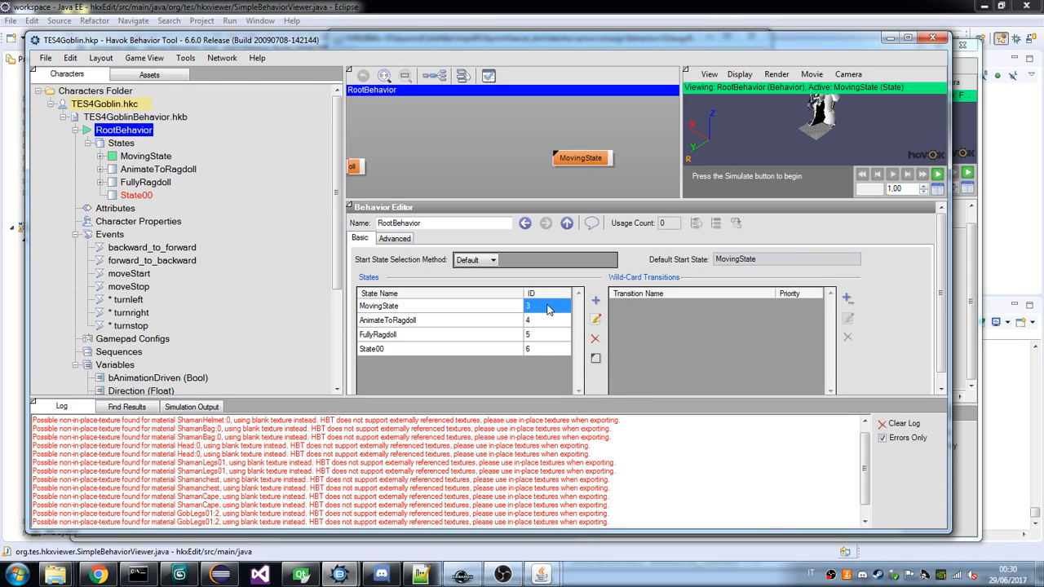
click(545, 305)
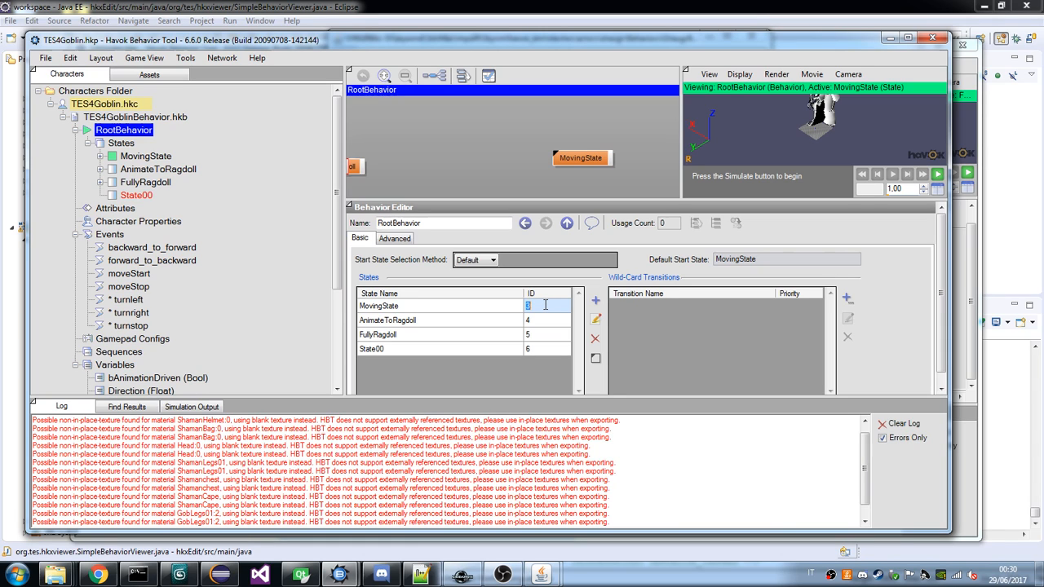
text(0)
click(545, 320)
click(546, 319)
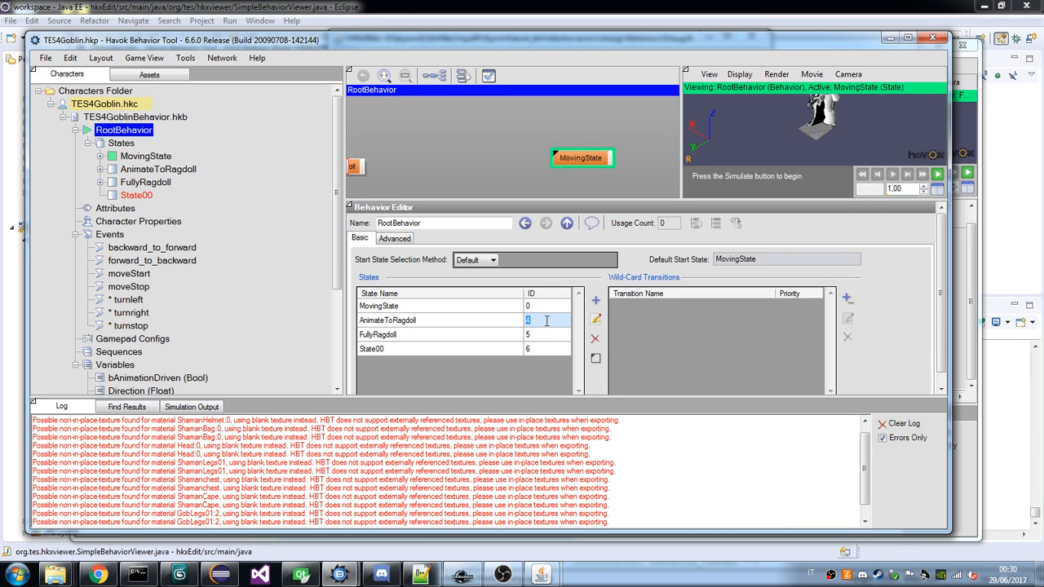
text(1)
click(540, 336)
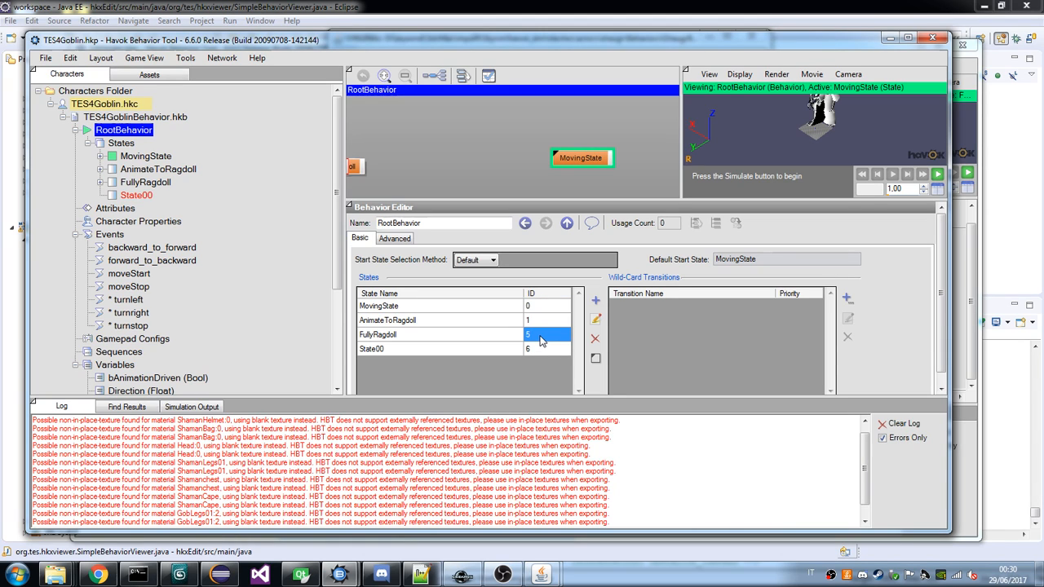
click(539, 339)
text(2)
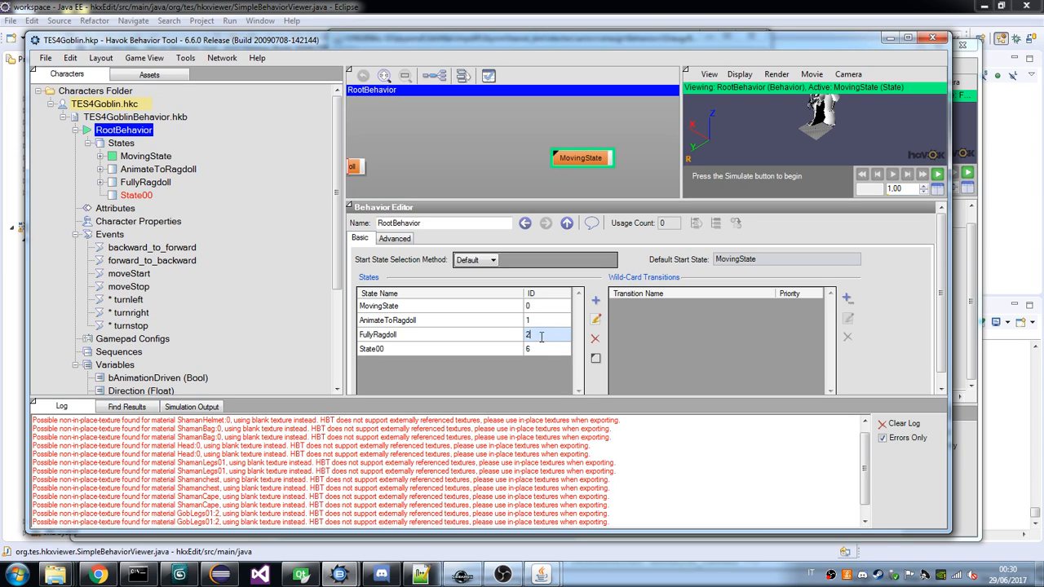
click(549, 352)
click(549, 352)
Rename the new State00 as GetUpFromRagdoll.
click(141, 198)
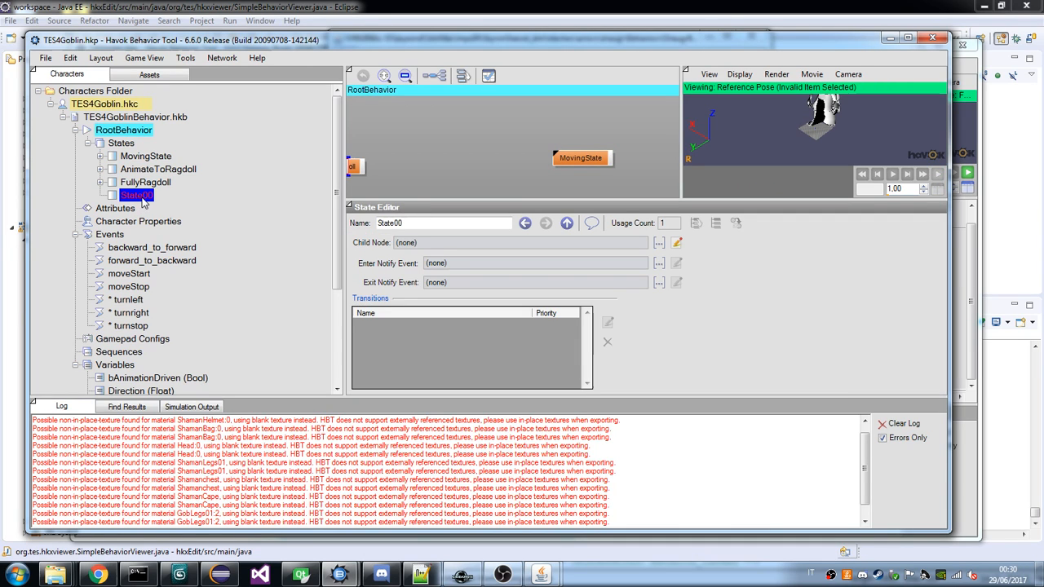
double_click(440, 223)
text(G)
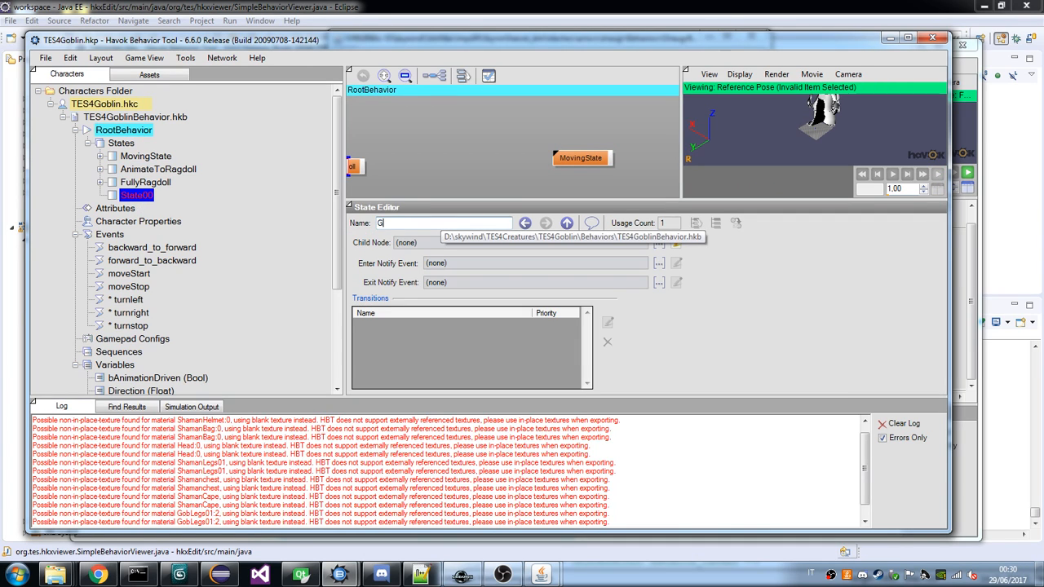
text(etUpFromRagdoll)
key(Return)
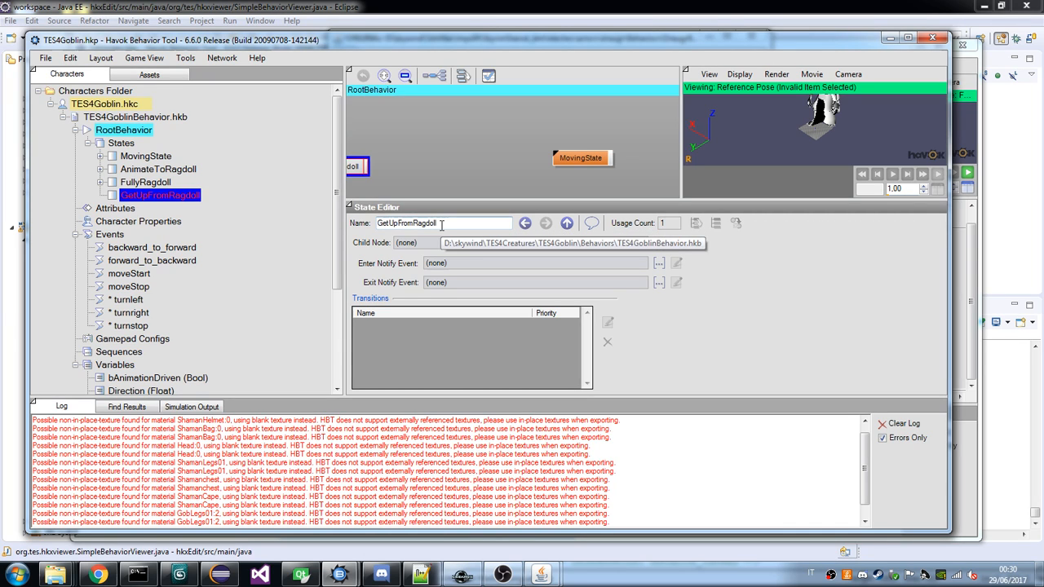
mouse_move(541, 575)
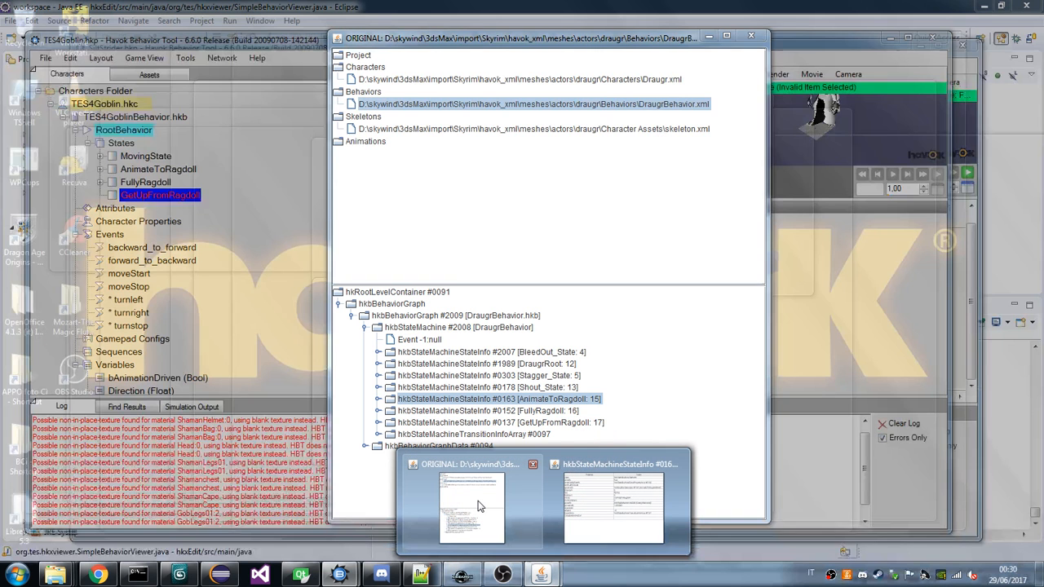
click(479, 506)
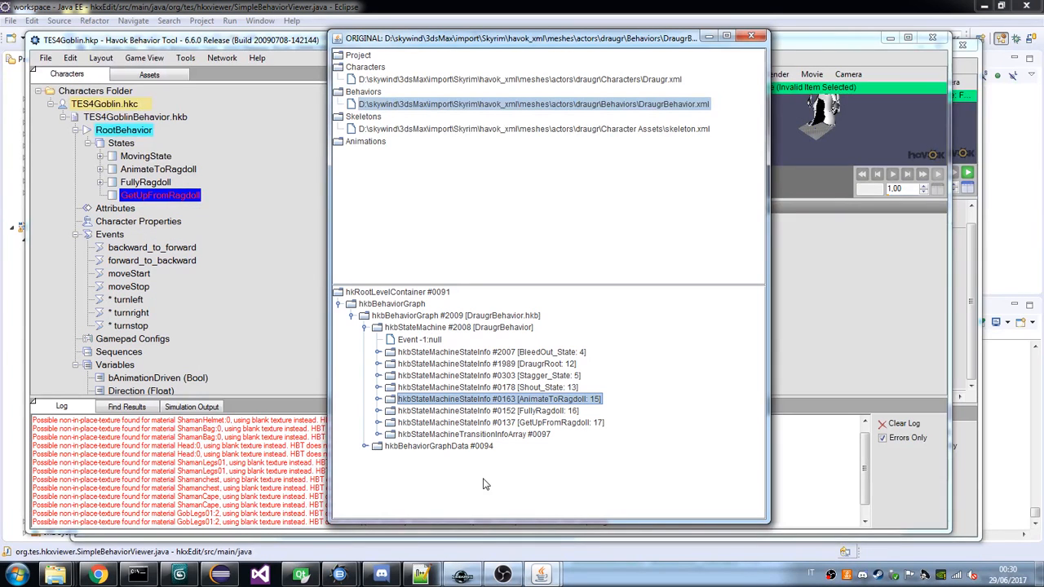
click(94, 575)
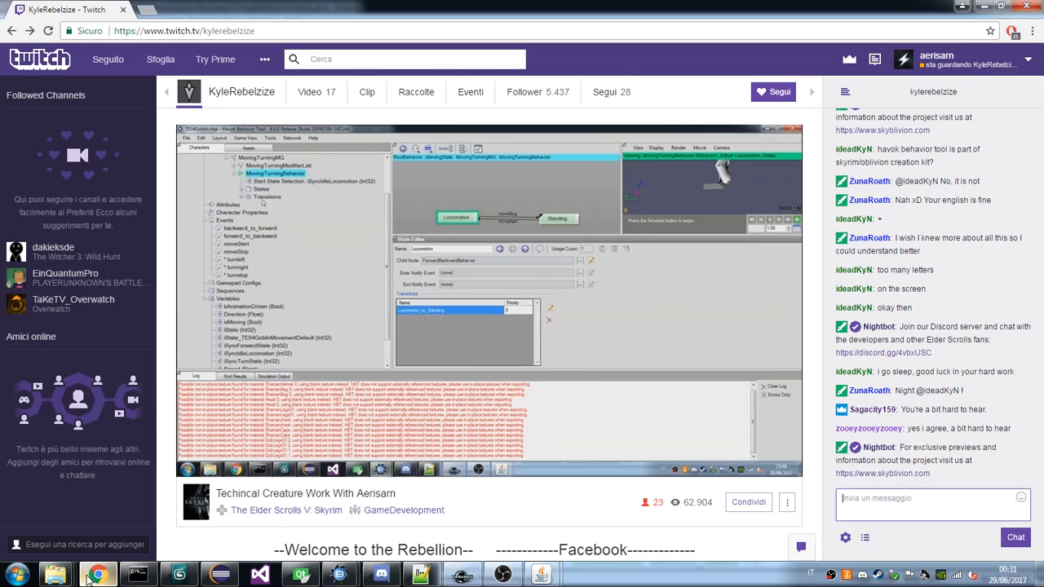
click(91, 577)
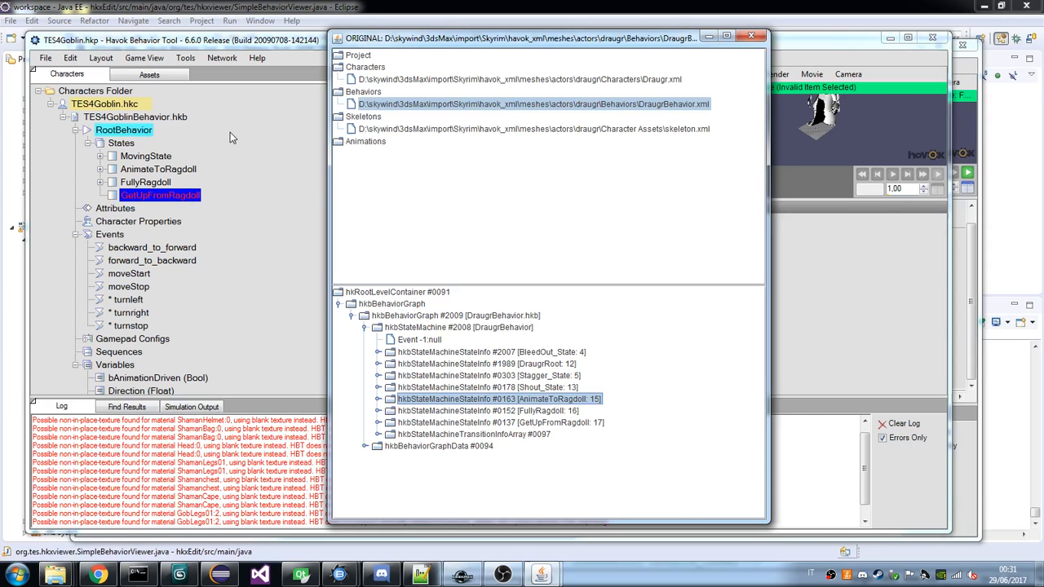
click(230, 133)
In the draugr behavior viewer, examine the GetUpFromRagdoll state's modifier generators and the variable binding of its GetUpFromRagdollBSISActiveMod modifier.
mouse_move(532, 581)
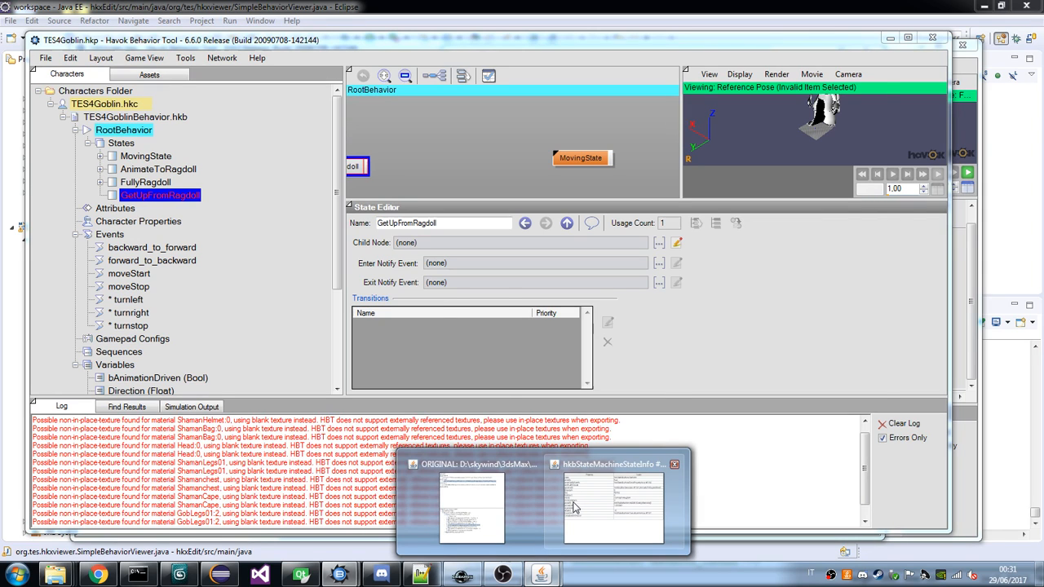
click(496, 502)
click(491, 439)
click(505, 460)
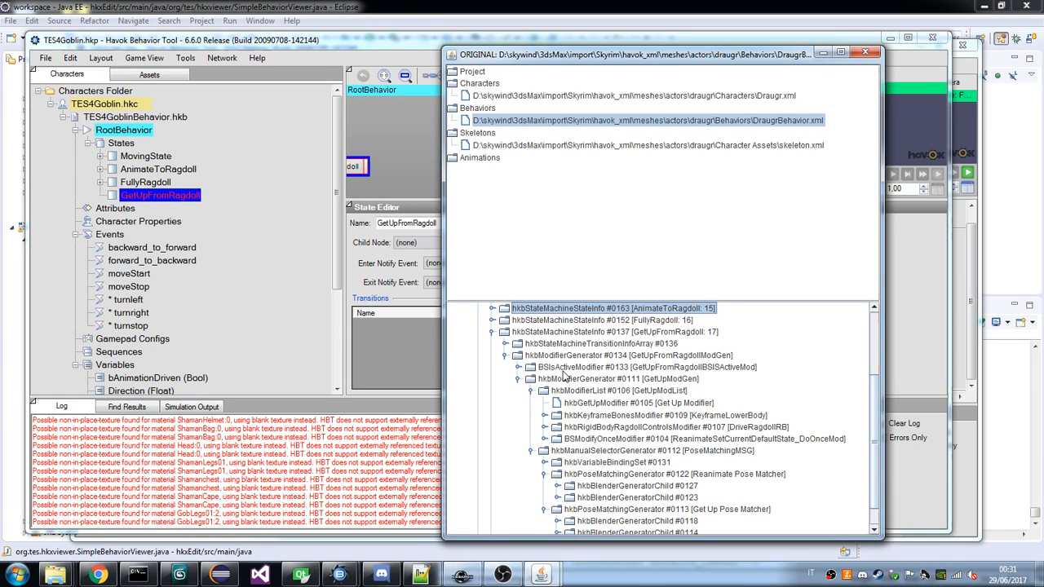
click(517, 367)
click(530, 379)
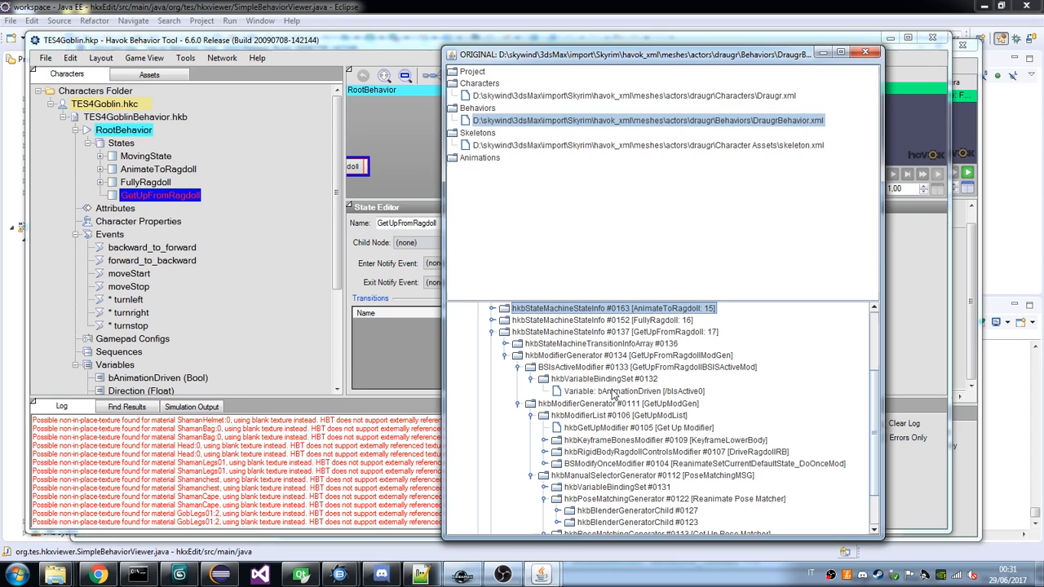
Examine the goblin's MovingState hierarchy, expanding the backward and forward locomotion states down to their modifiers and animation clips.
click(101, 156)
scroll(107, 169, up, 2)
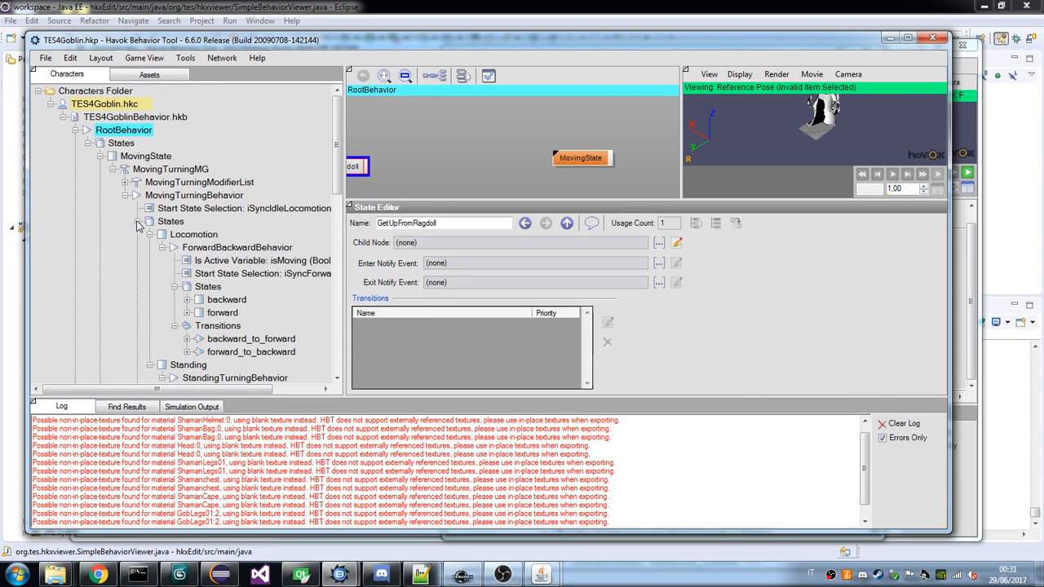
drag(344, 244, 453, 245)
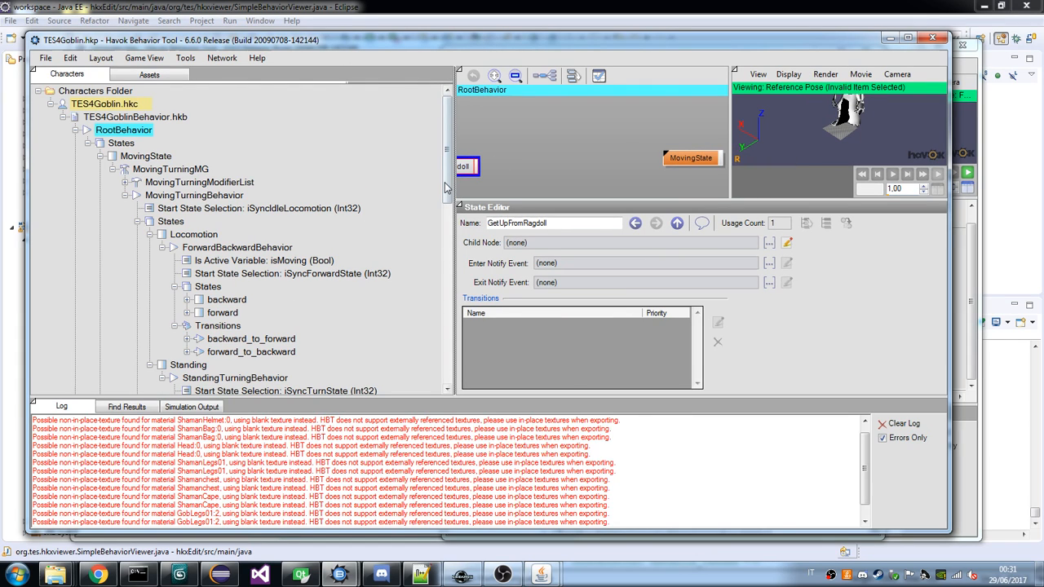
drag(445, 183, 446, 220)
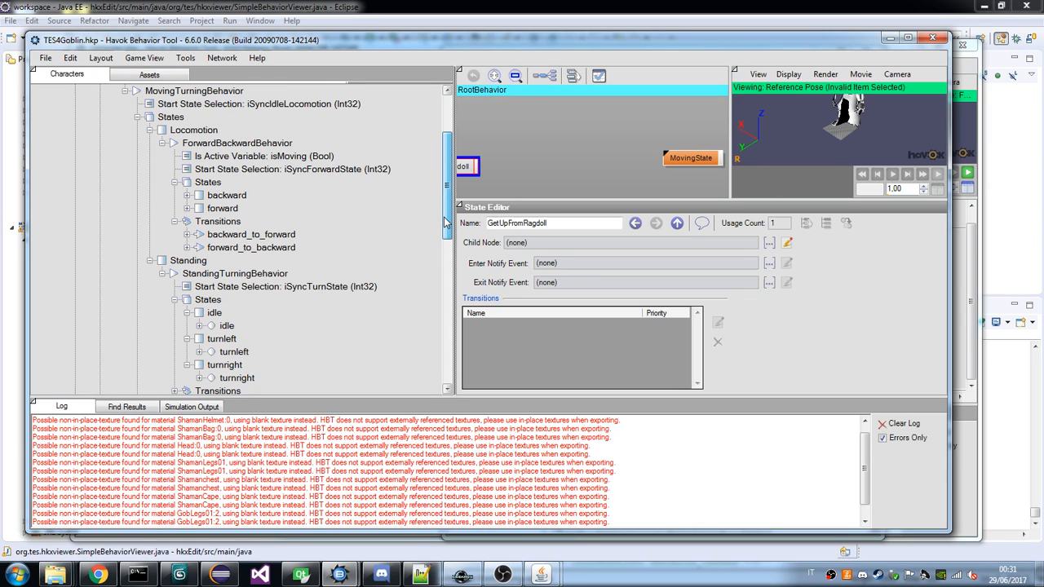
click(187, 195)
click(199, 208)
click(187, 247)
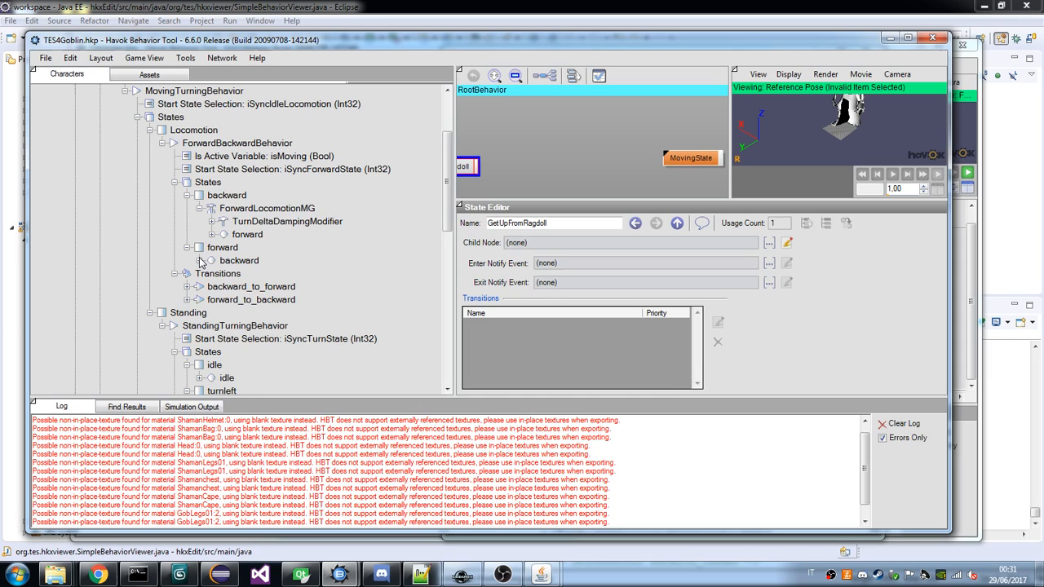
click(199, 260)
click(212, 234)
click(212, 222)
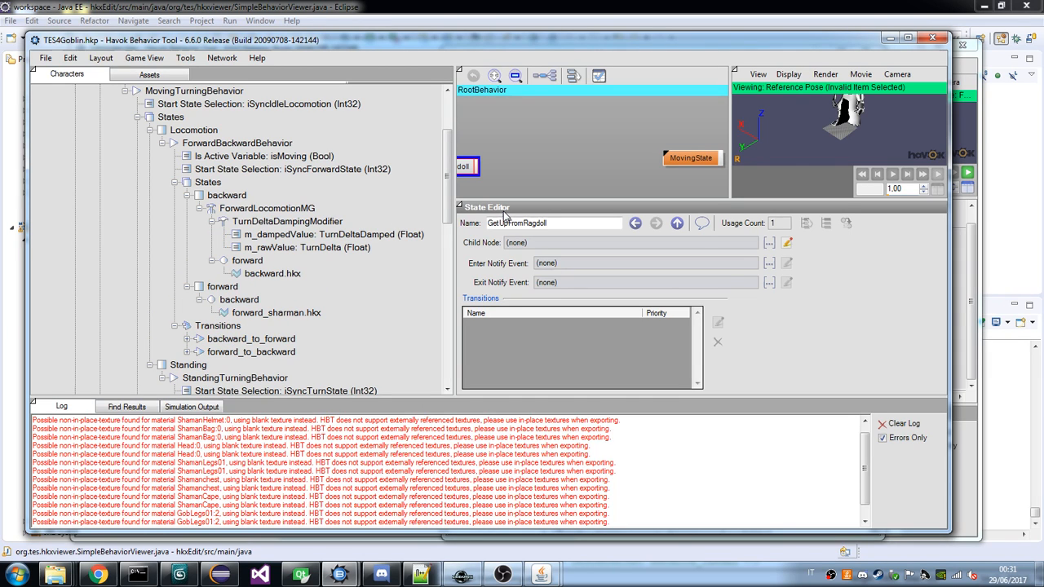
drag(448, 211, 465, 182)
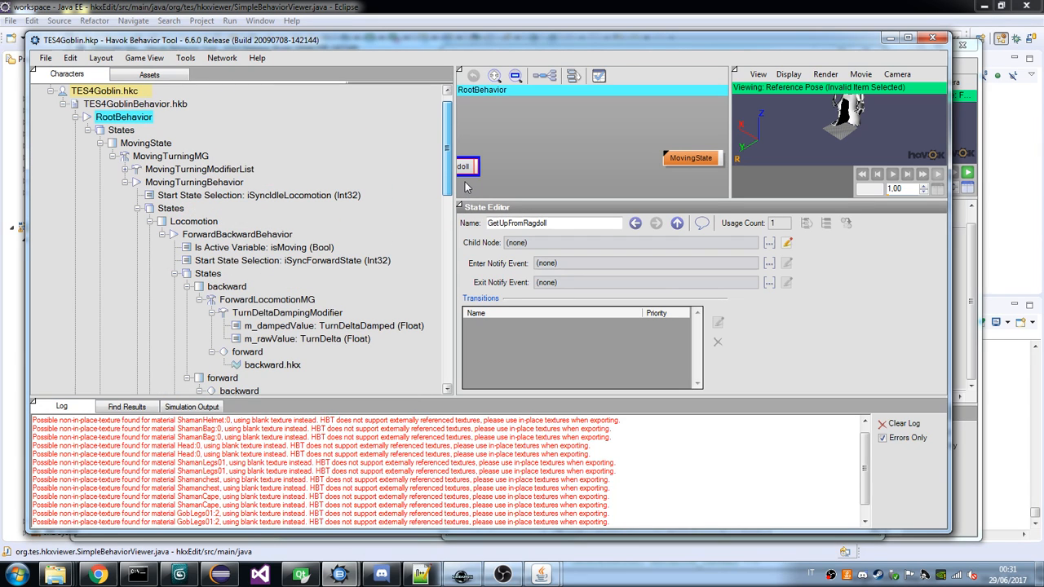
Switch to the draugr behavior viewer and examine GetUpFromRagdollModGen, its active modifier's variable binding and the GetUpFromRagdoll state's transition.
mouse_move(541, 575)
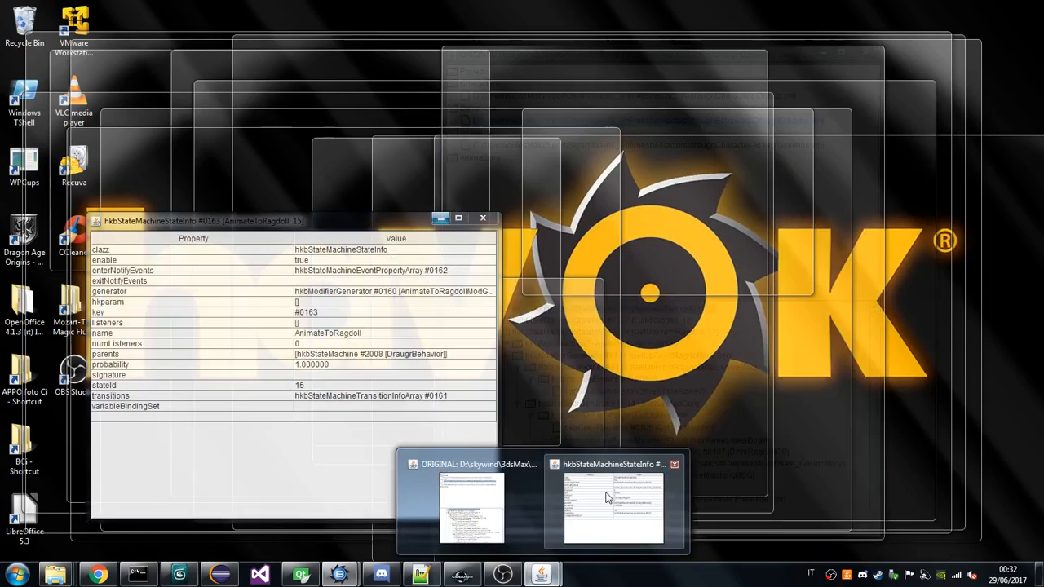
click(479, 513)
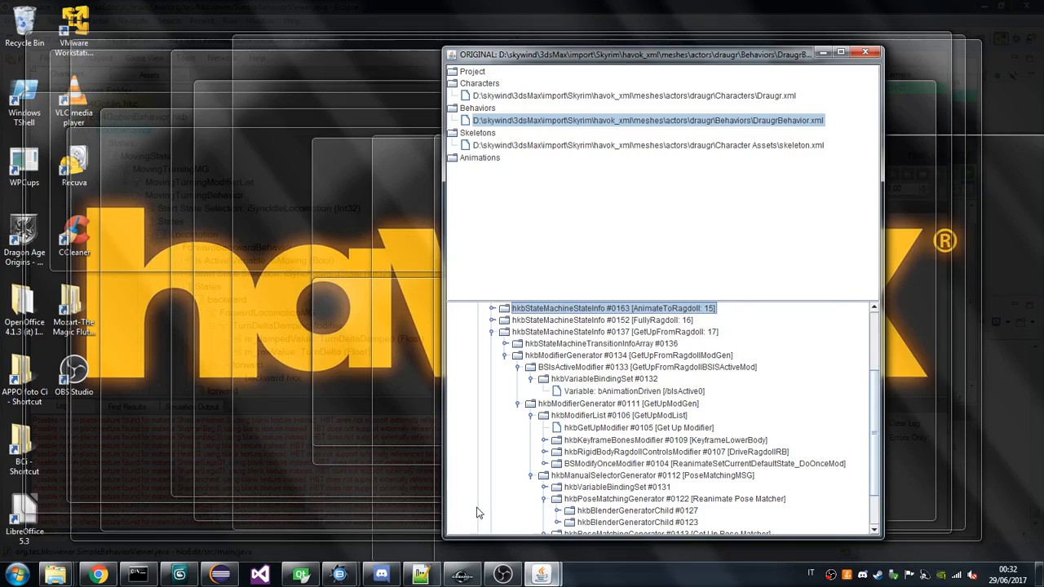
scroll(650, 361, down, 2)
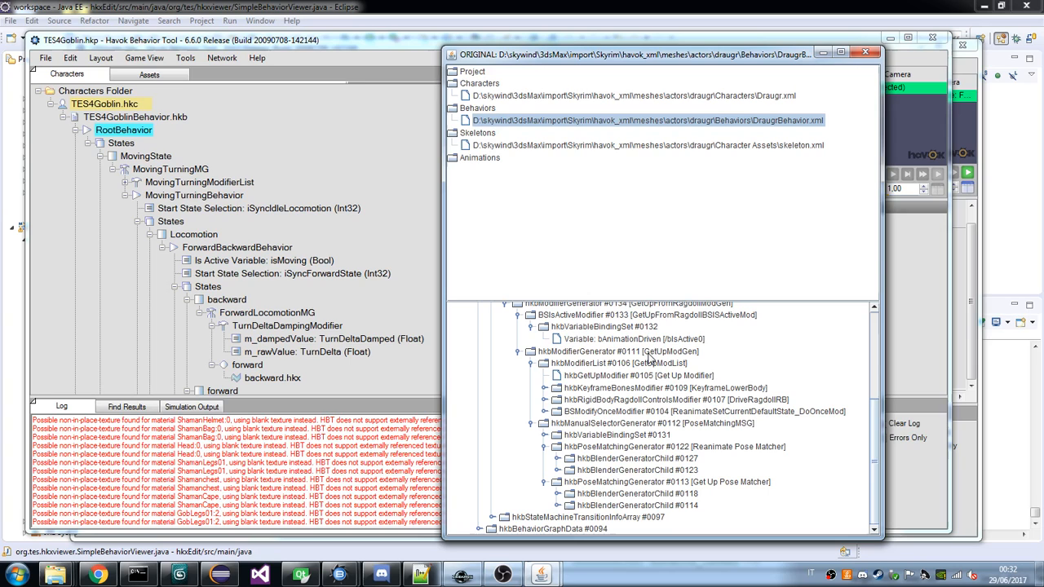
scroll(604, 390, up, 4)
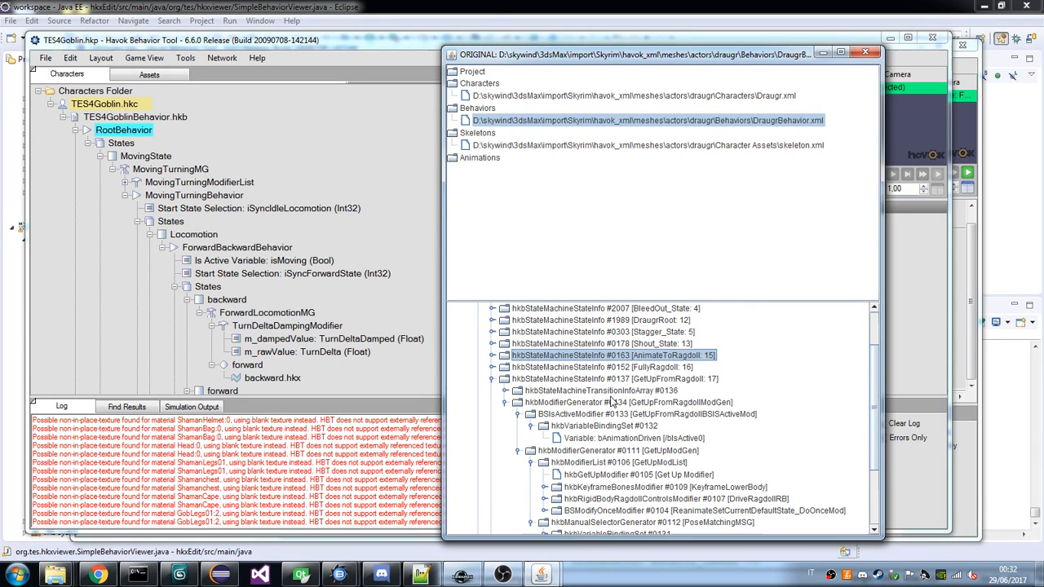
scroll(610, 400, down, 3)
click(663, 335)
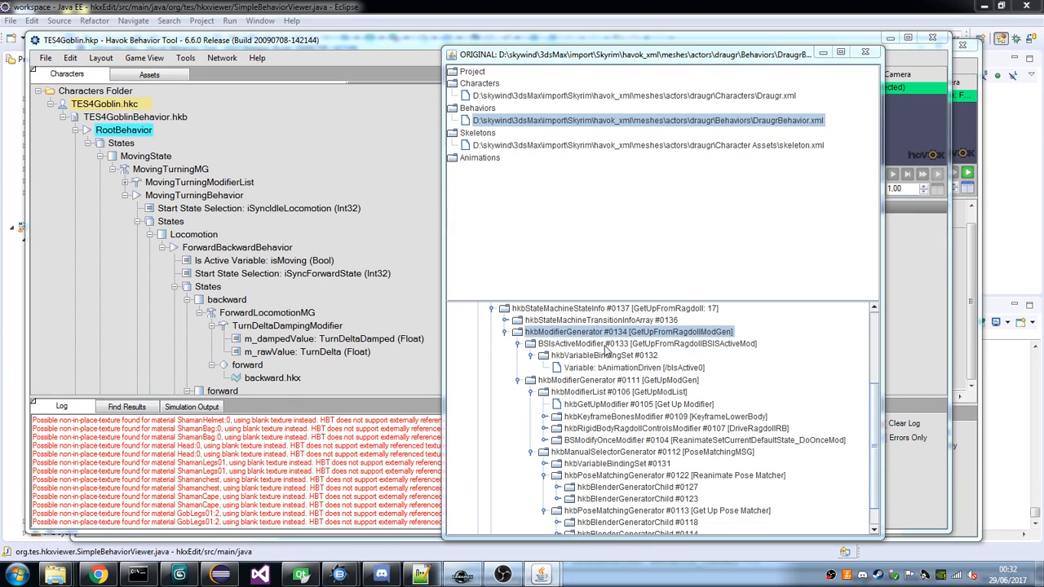
click(555, 346)
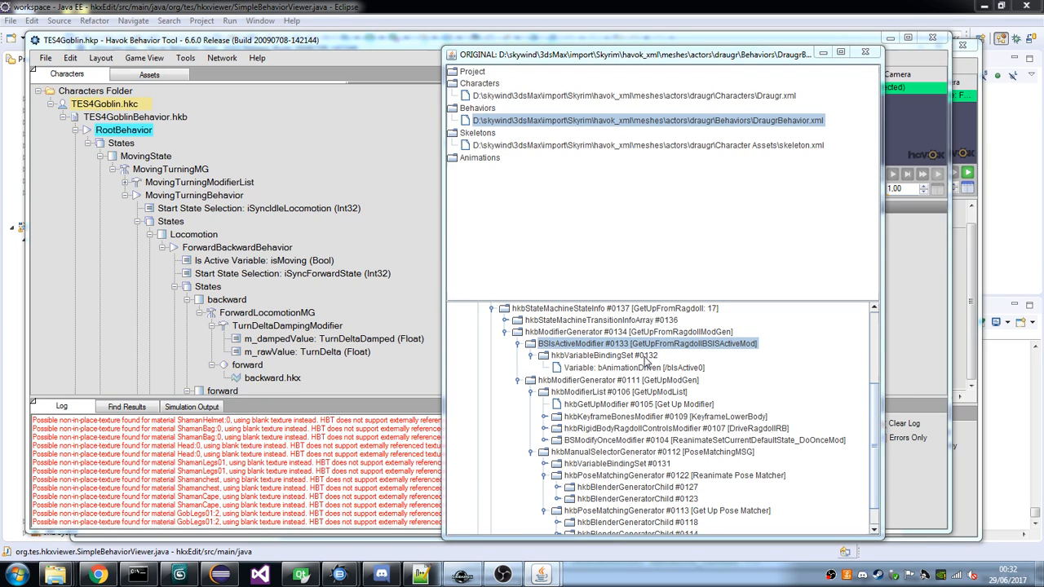
click(606, 368)
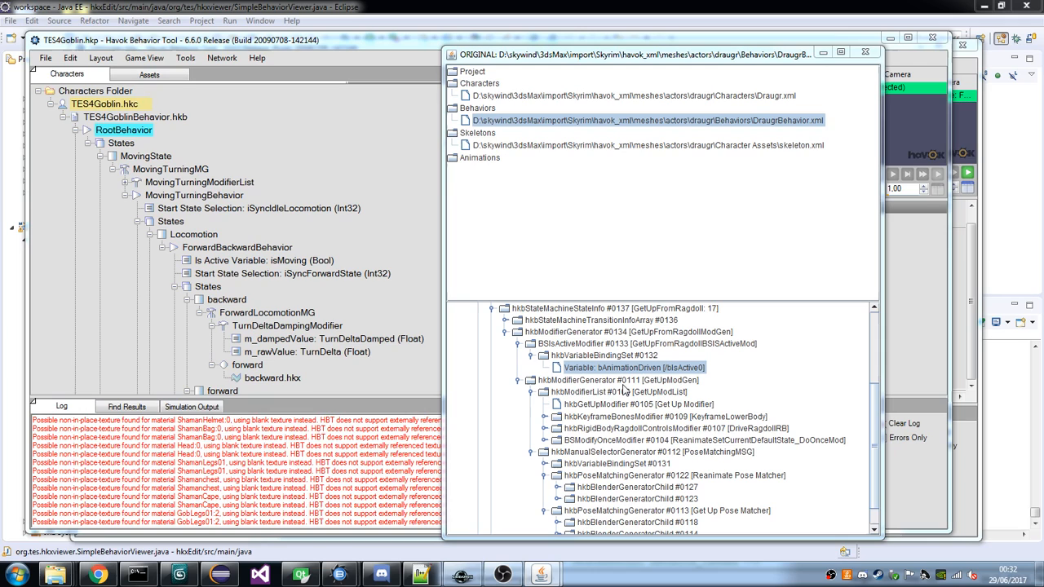
click(506, 321)
click(518, 331)
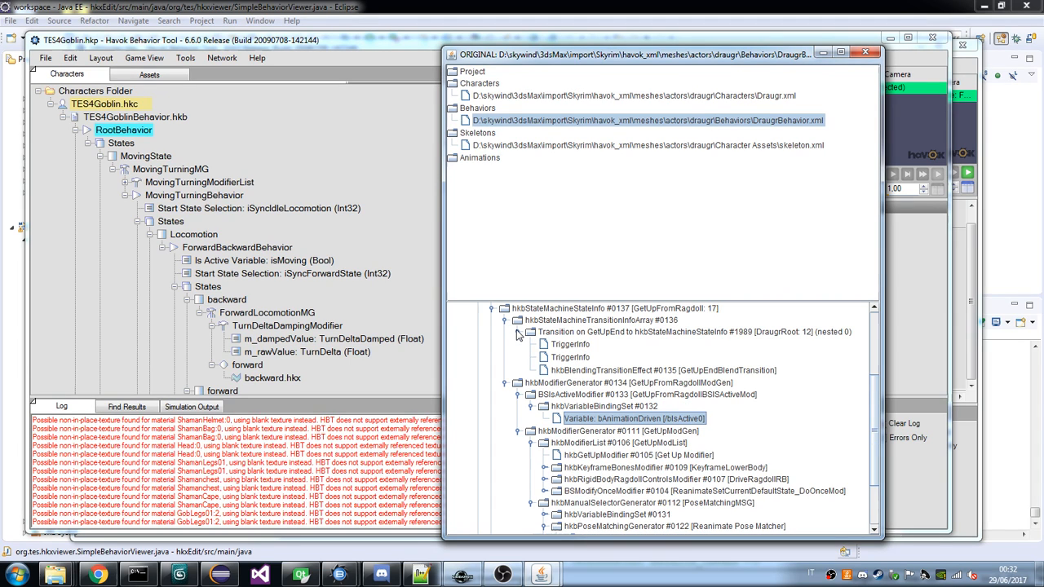
Examine the Get Up Modifier in GetUpModList and the properties of KeyframeLowerBody and its bone index array.
scroll(582, 374, down, 2)
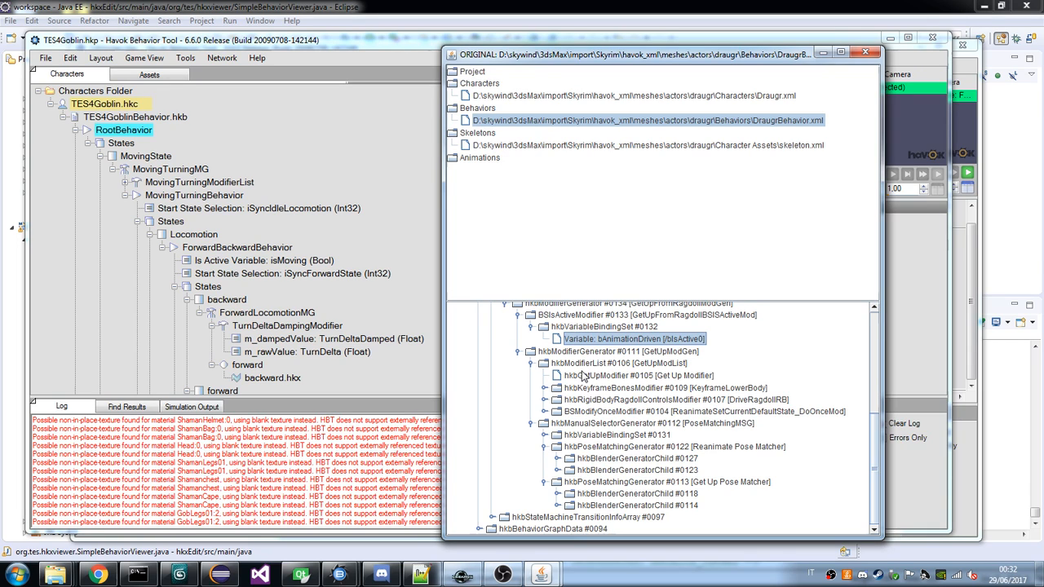
click(579, 379)
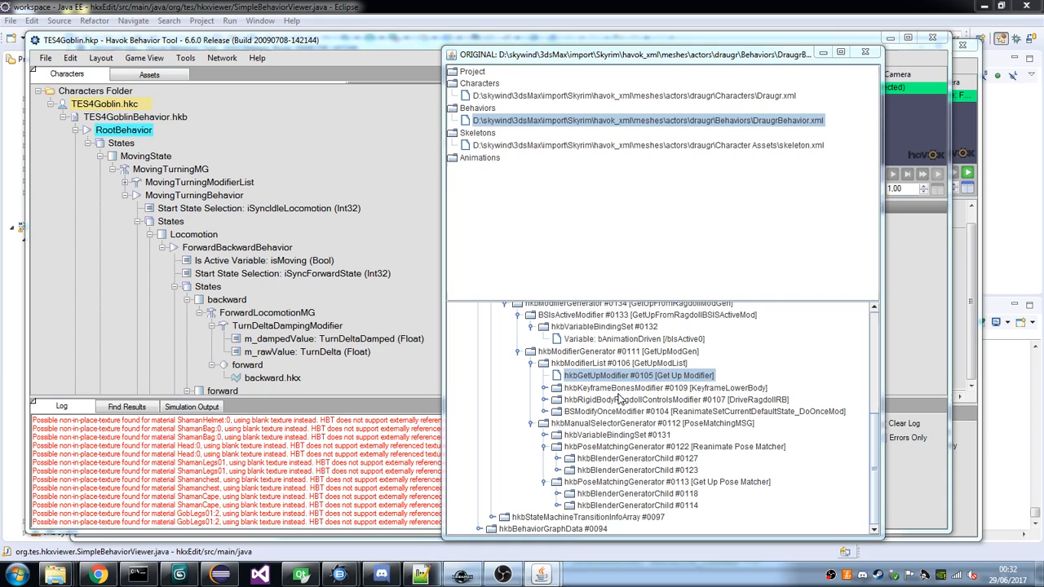
click(619, 392)
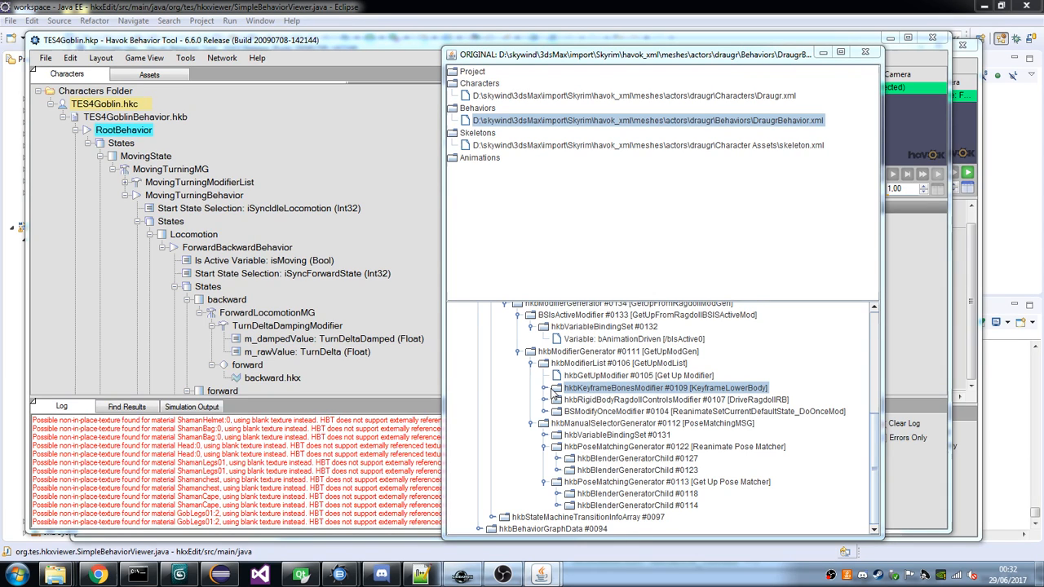
click(546, 389)
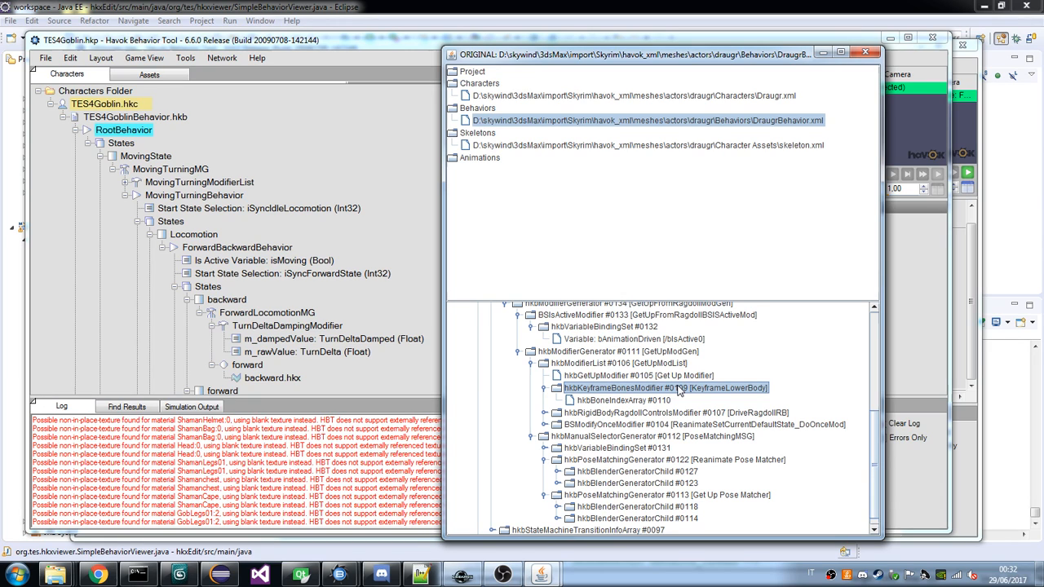
click(630, 402)
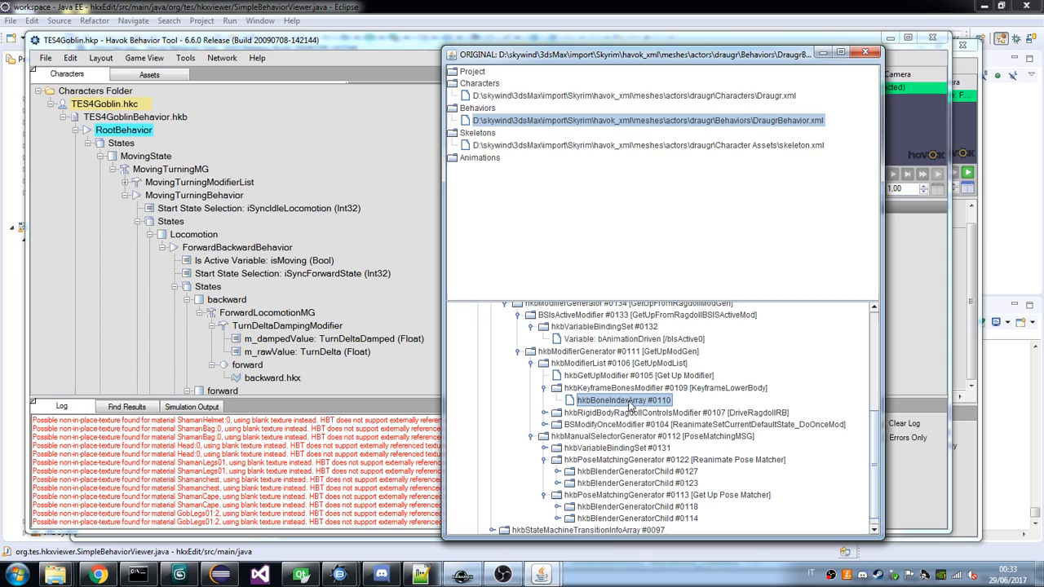
click(542, 576)
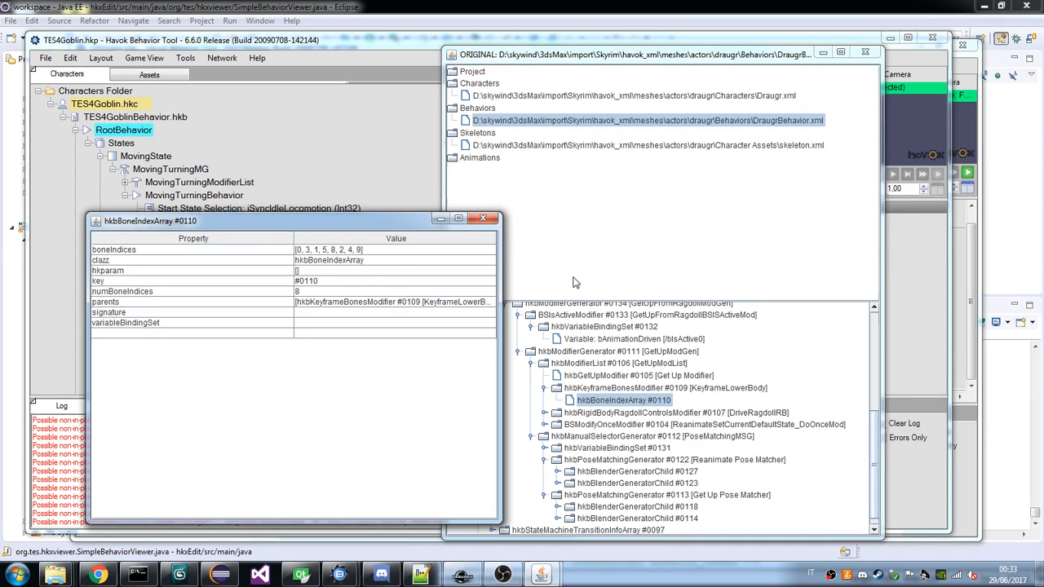
click(624, 388)
click(627, 400)
click(626, 390)
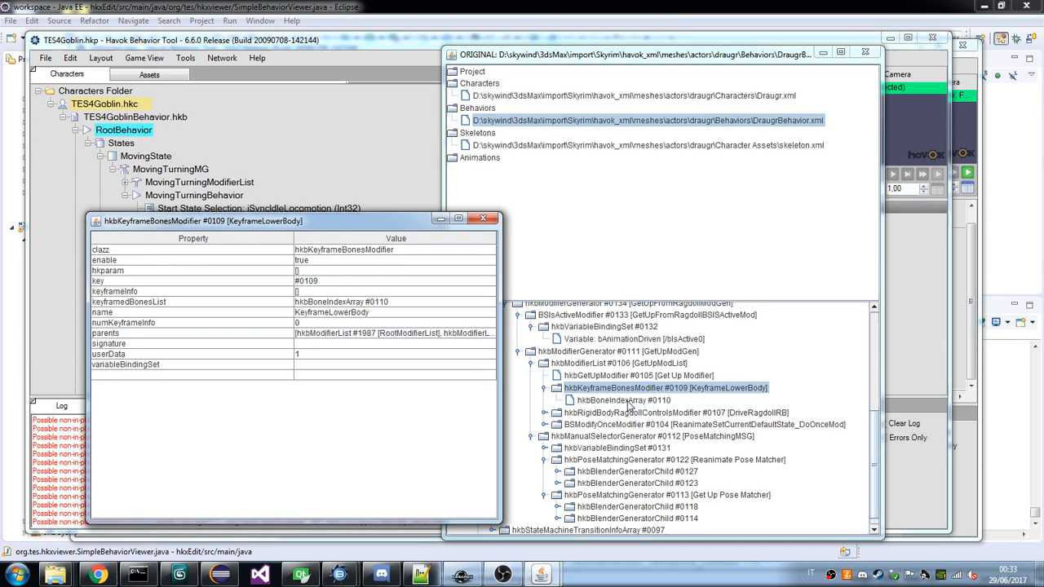
click(625, 401)
click(621, 390)
Review the GetUpFromRagdoll tree and inspect the DriveRagdollRB modifier's rigid body control data and its child entries.
scroll(622, 395, up, 4)
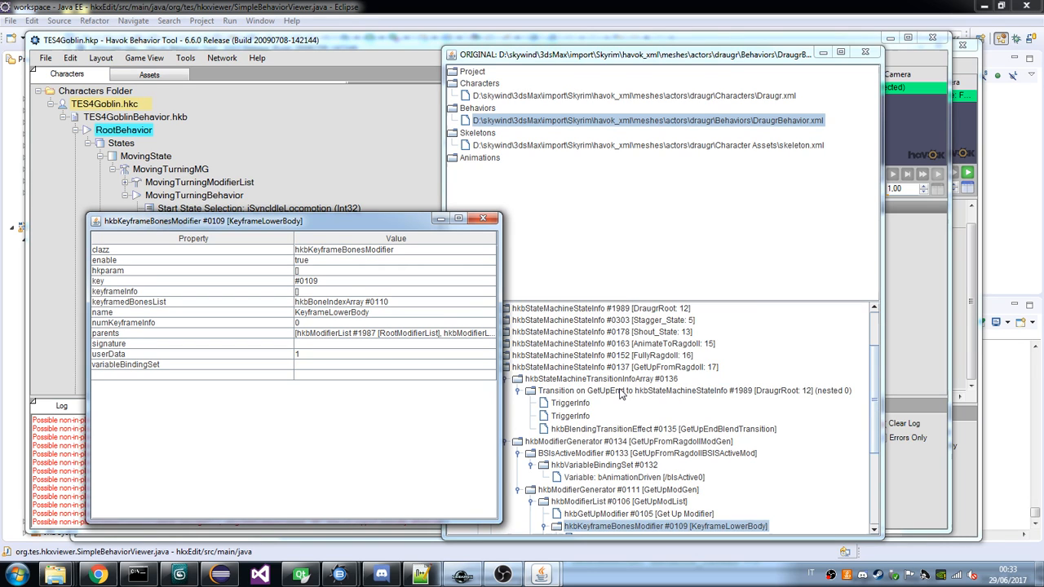
scroll(620, 391, up, 1)
scroll(620, 376, down, 2)
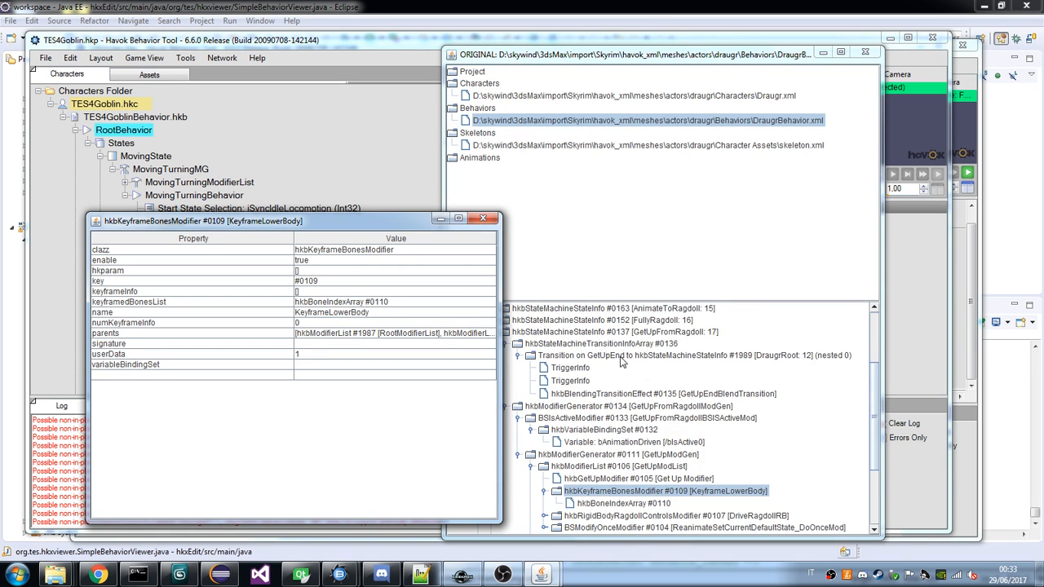
scroll(620, 362, up, 3)
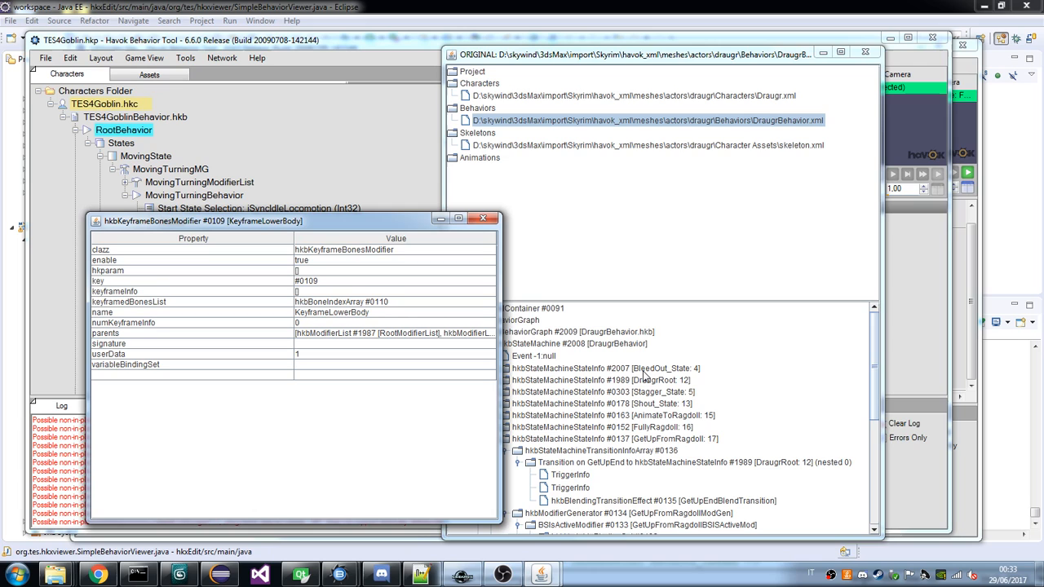
scroll(644, 375, down, 5)
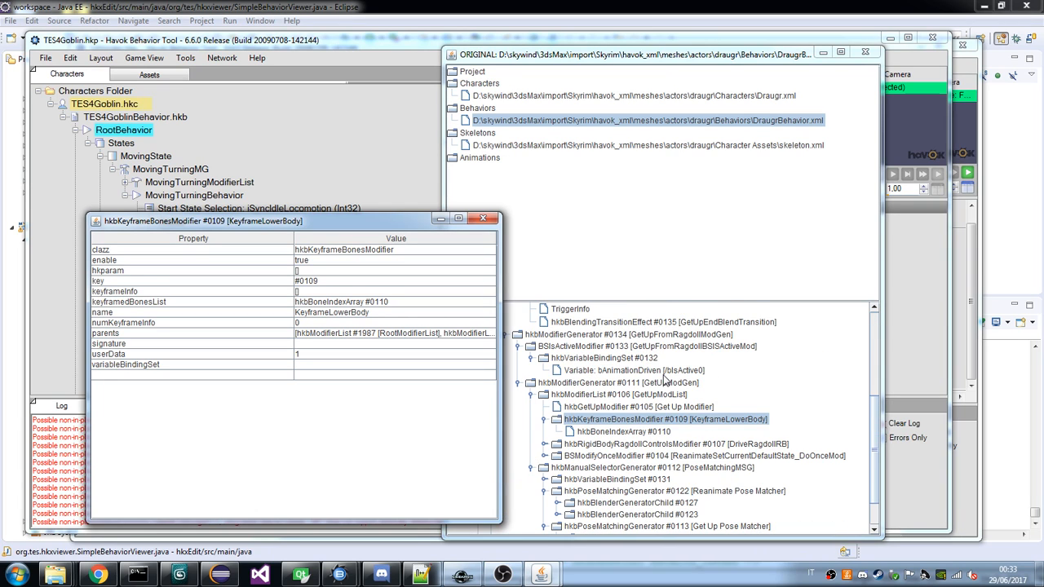
scroll(665, 381, down, 2)
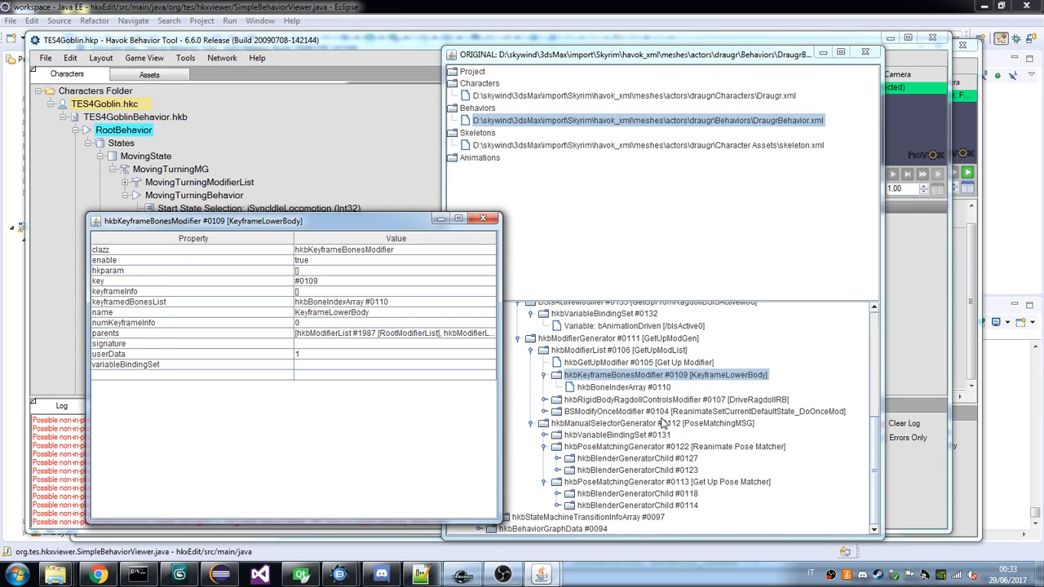
click(544, 400)
click(568, 412)
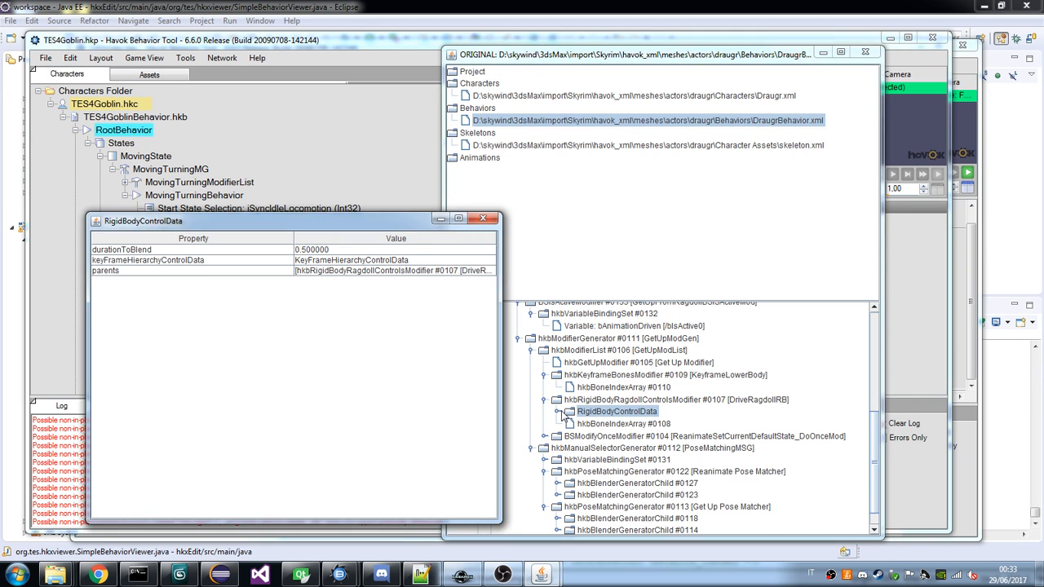
click(560, 413)
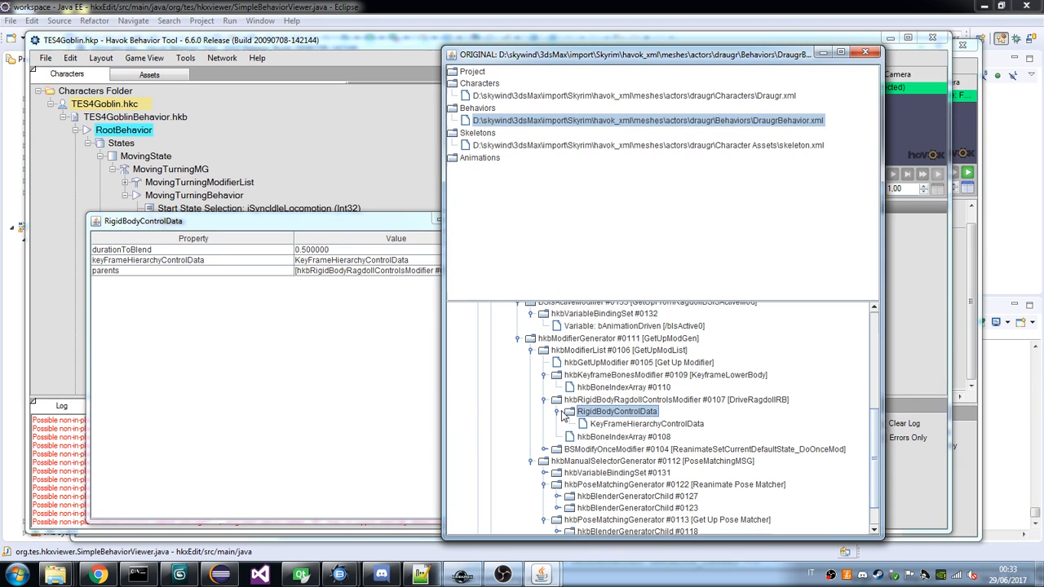
scroll(587, 418, down, 2)
scroll(612, 417, up, 4)
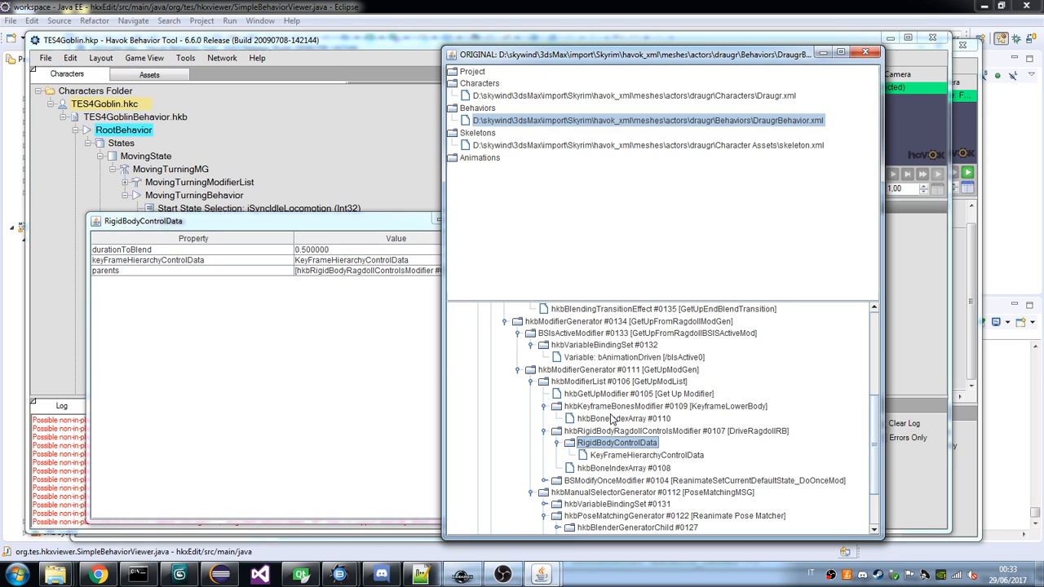
scroll(612, 419, down, 4)
Expand ReanimateSetCurrentDefaultState_DoOnceMod down to its expression and inspect the properties of the expression and its evaluate expression modifier.
click(545, 412)
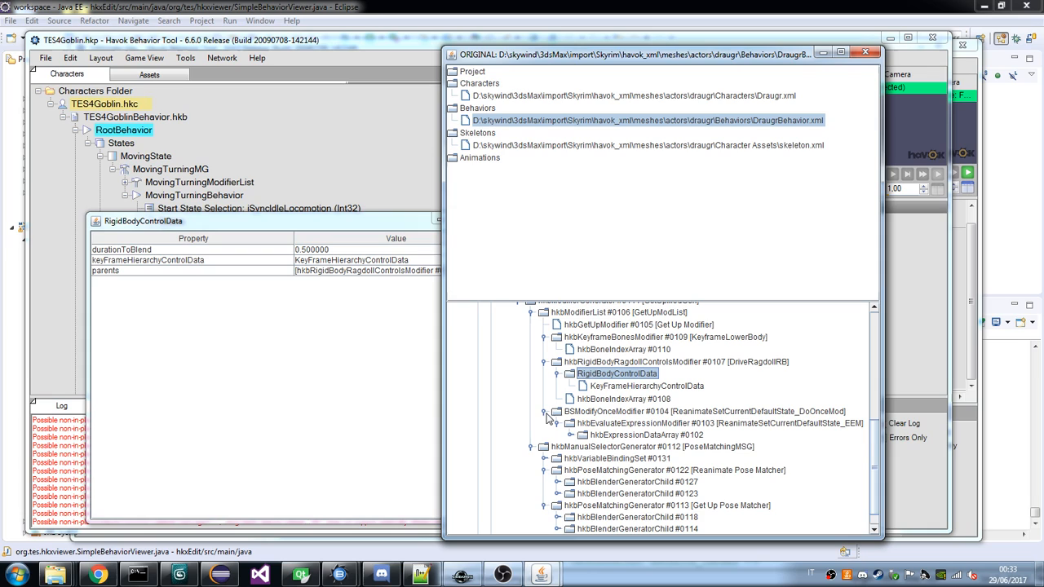
click(571, 435)
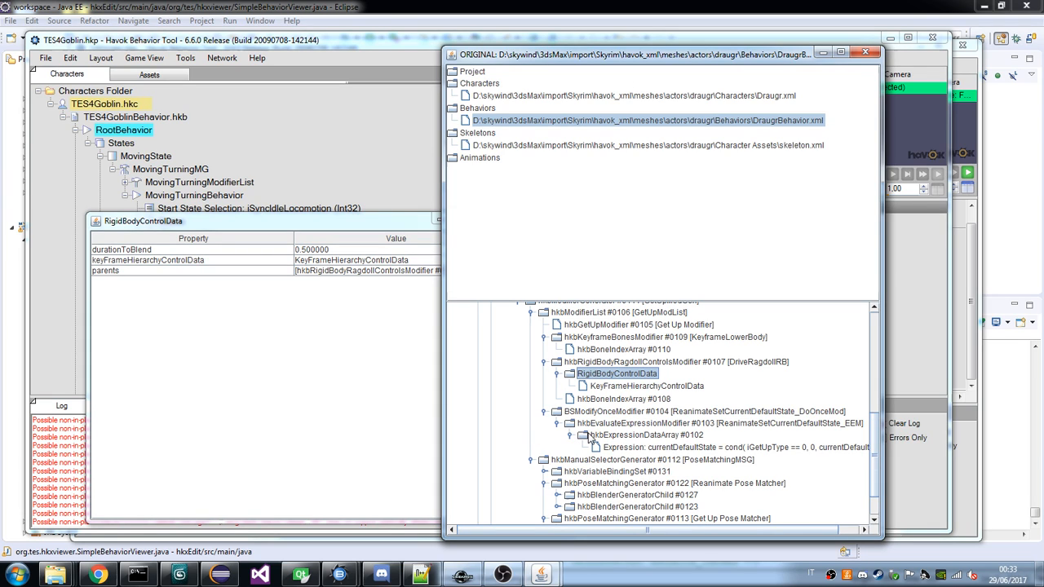
drag(883, 273, 1000, 266)
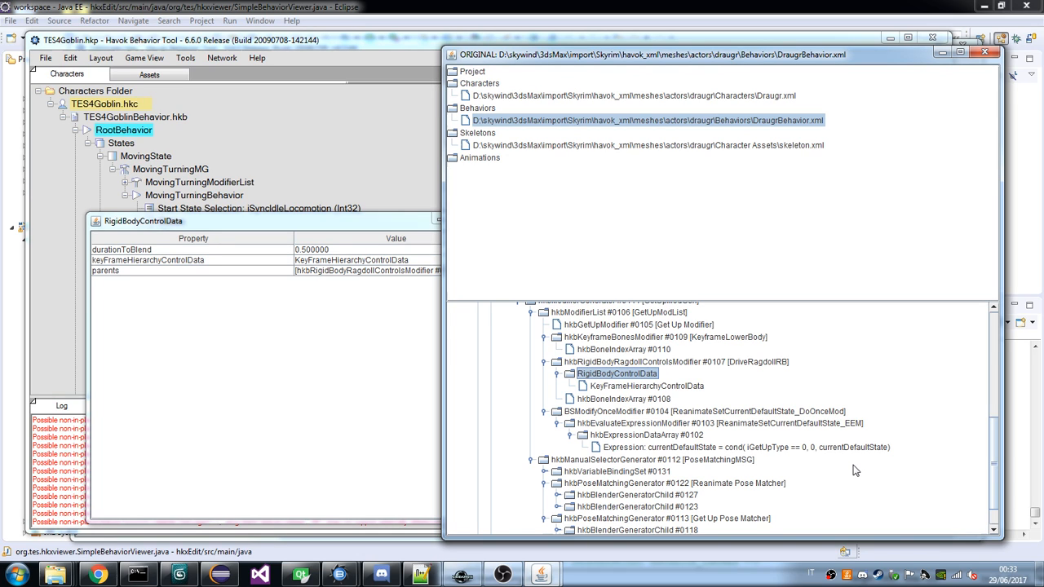
click(717, 447)
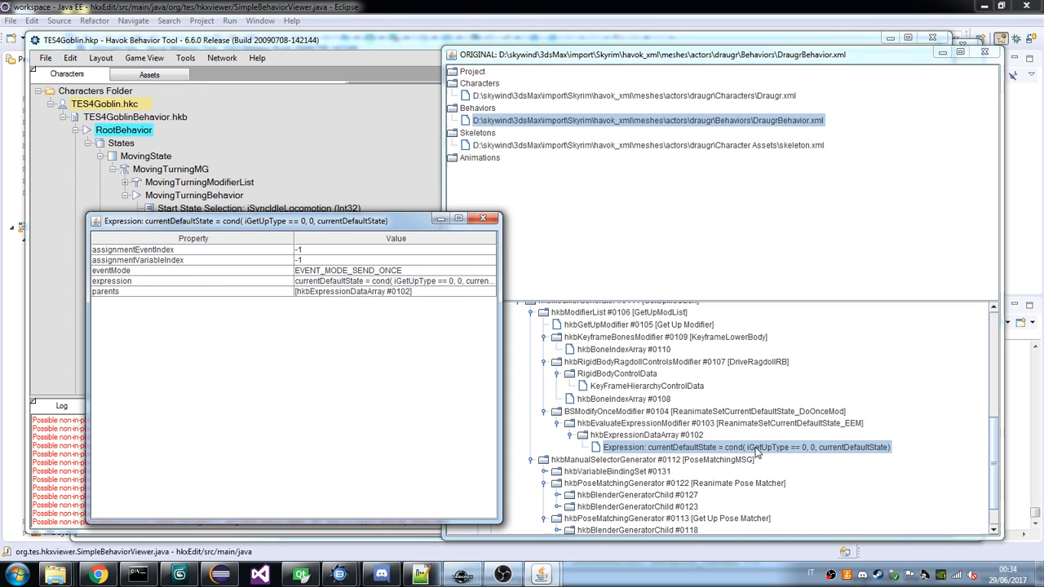
click(688, 424)
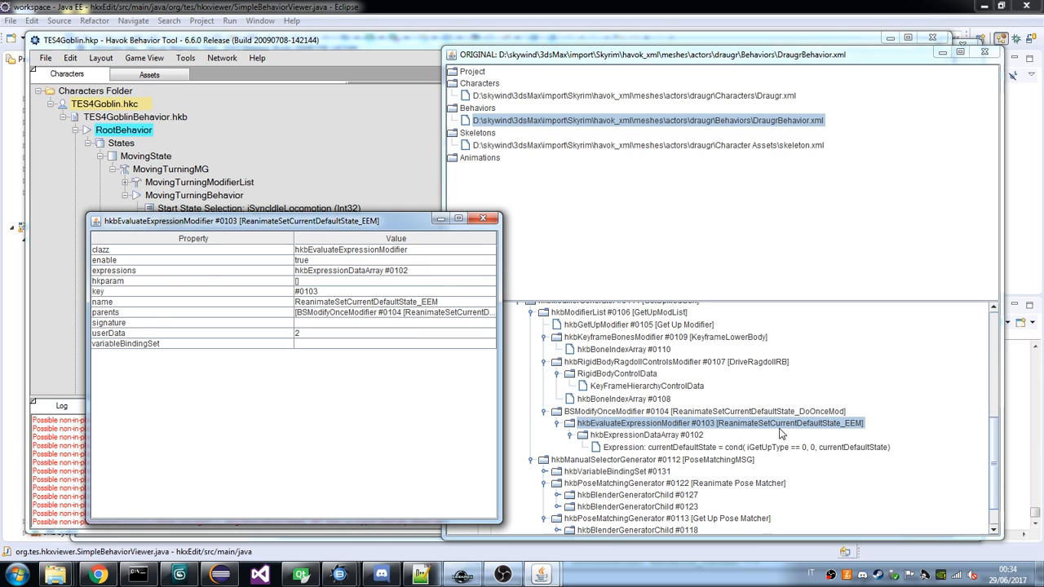
Compare the properties of ReanimateSetCurrentDefaultState_DoOnceMod with those of its child ReanimateSetCurrentDefaultState_EEM.
scroll(571, 447, down, 1)
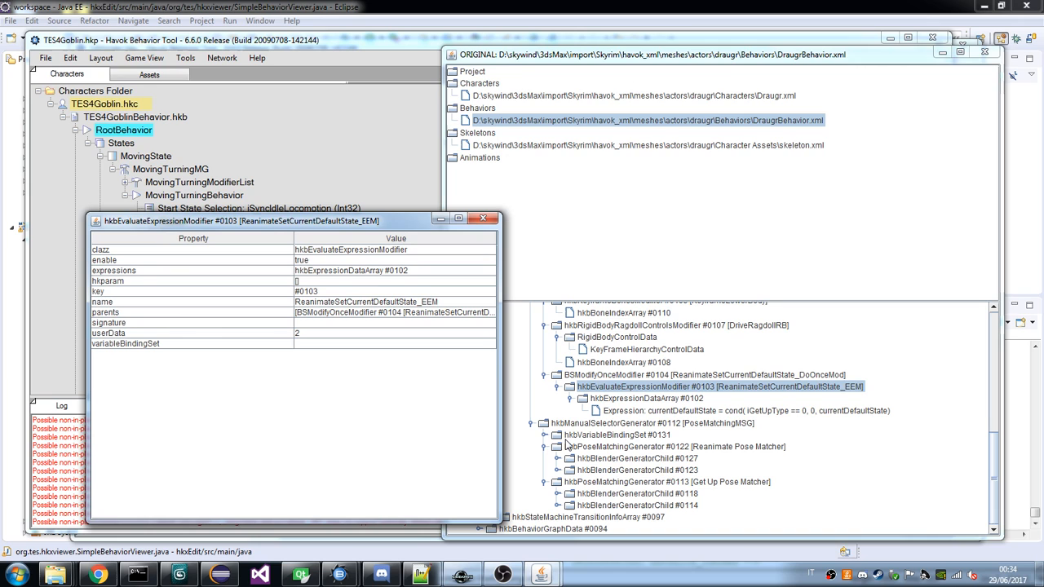
click(755, 374)
click(756, 386)
click(756, 375)
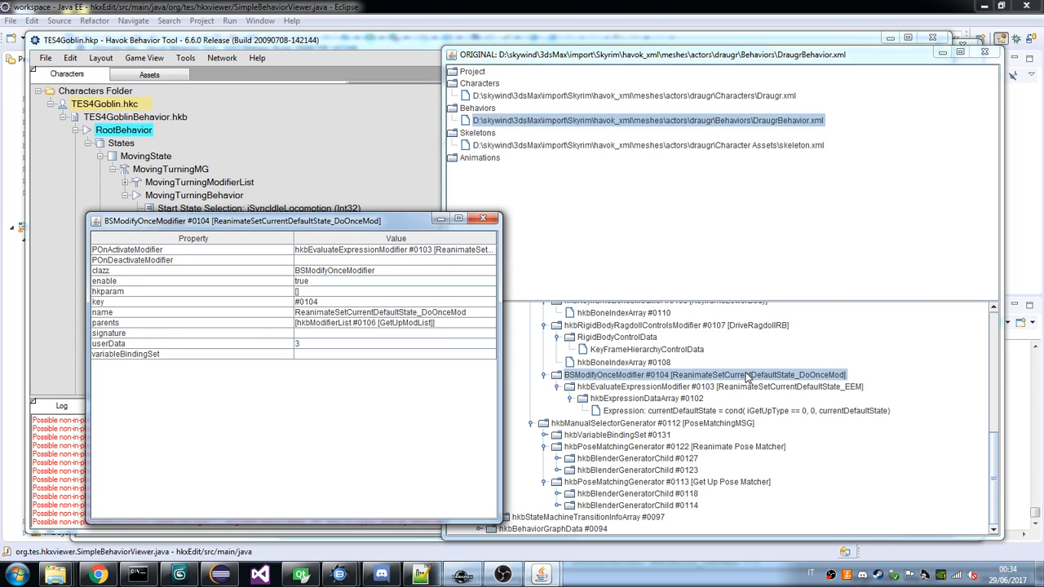
click(741, 387)
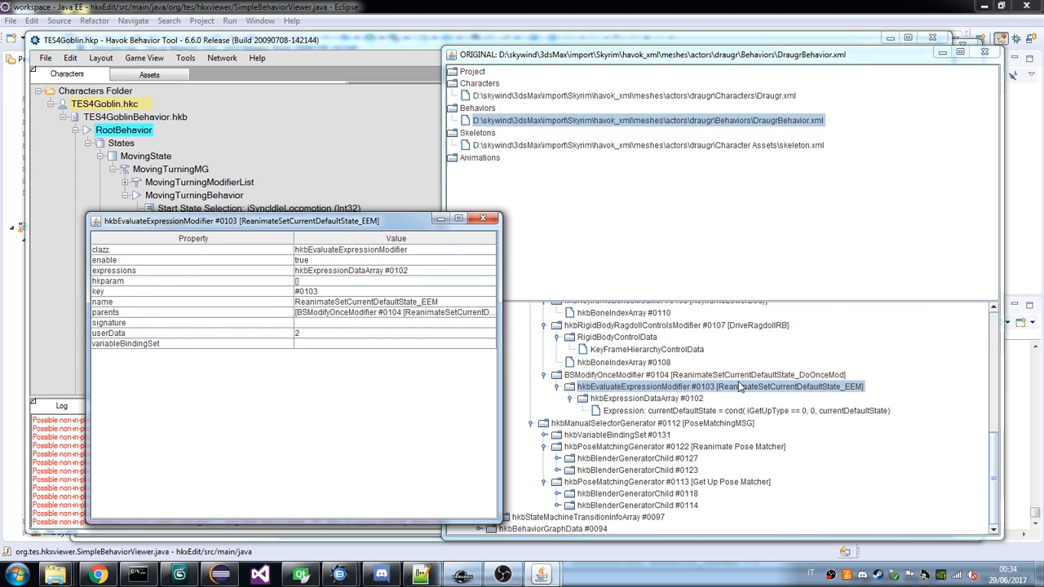
key(Up)
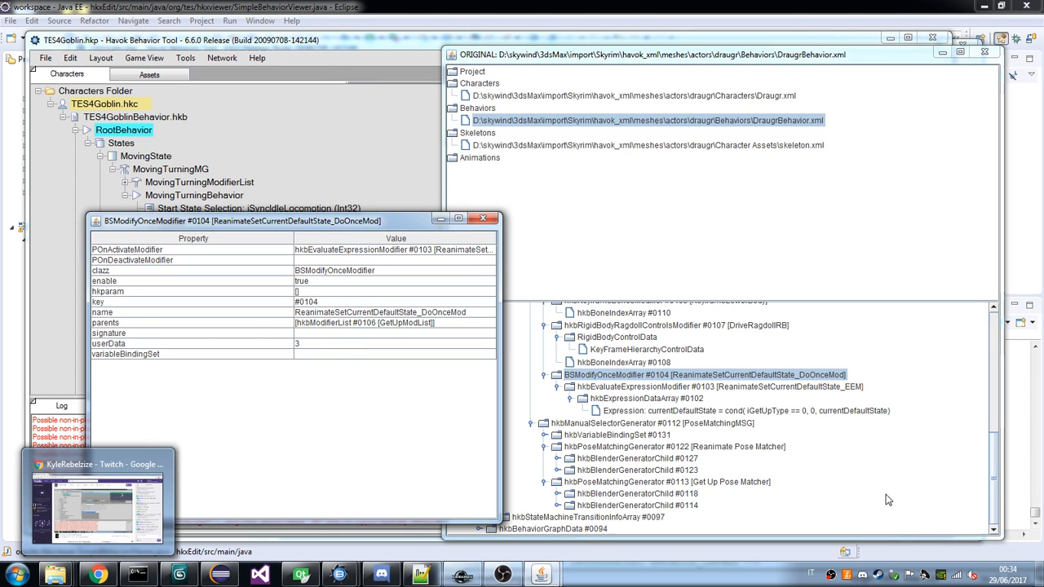
click(507, 576)
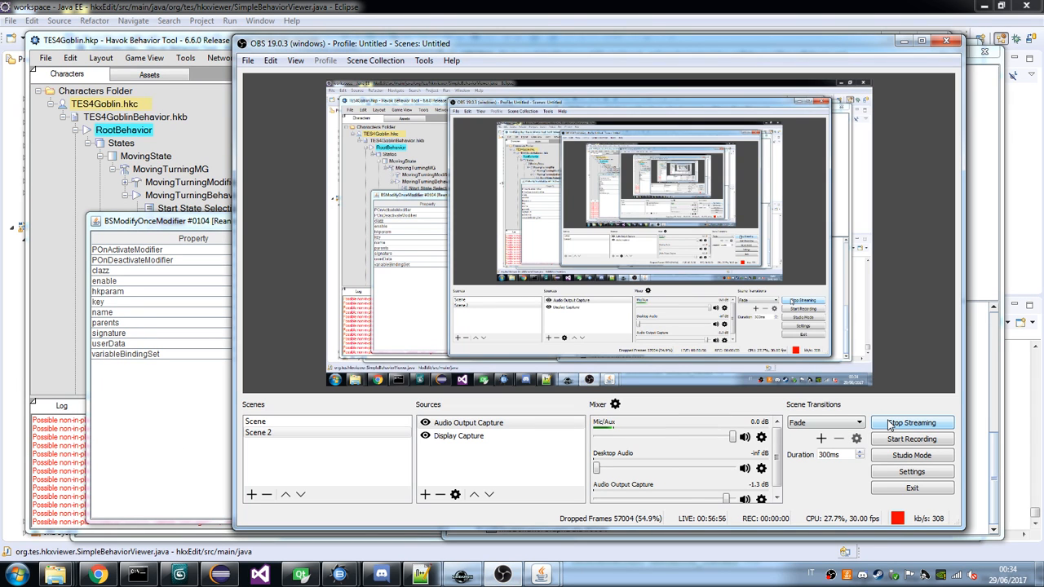